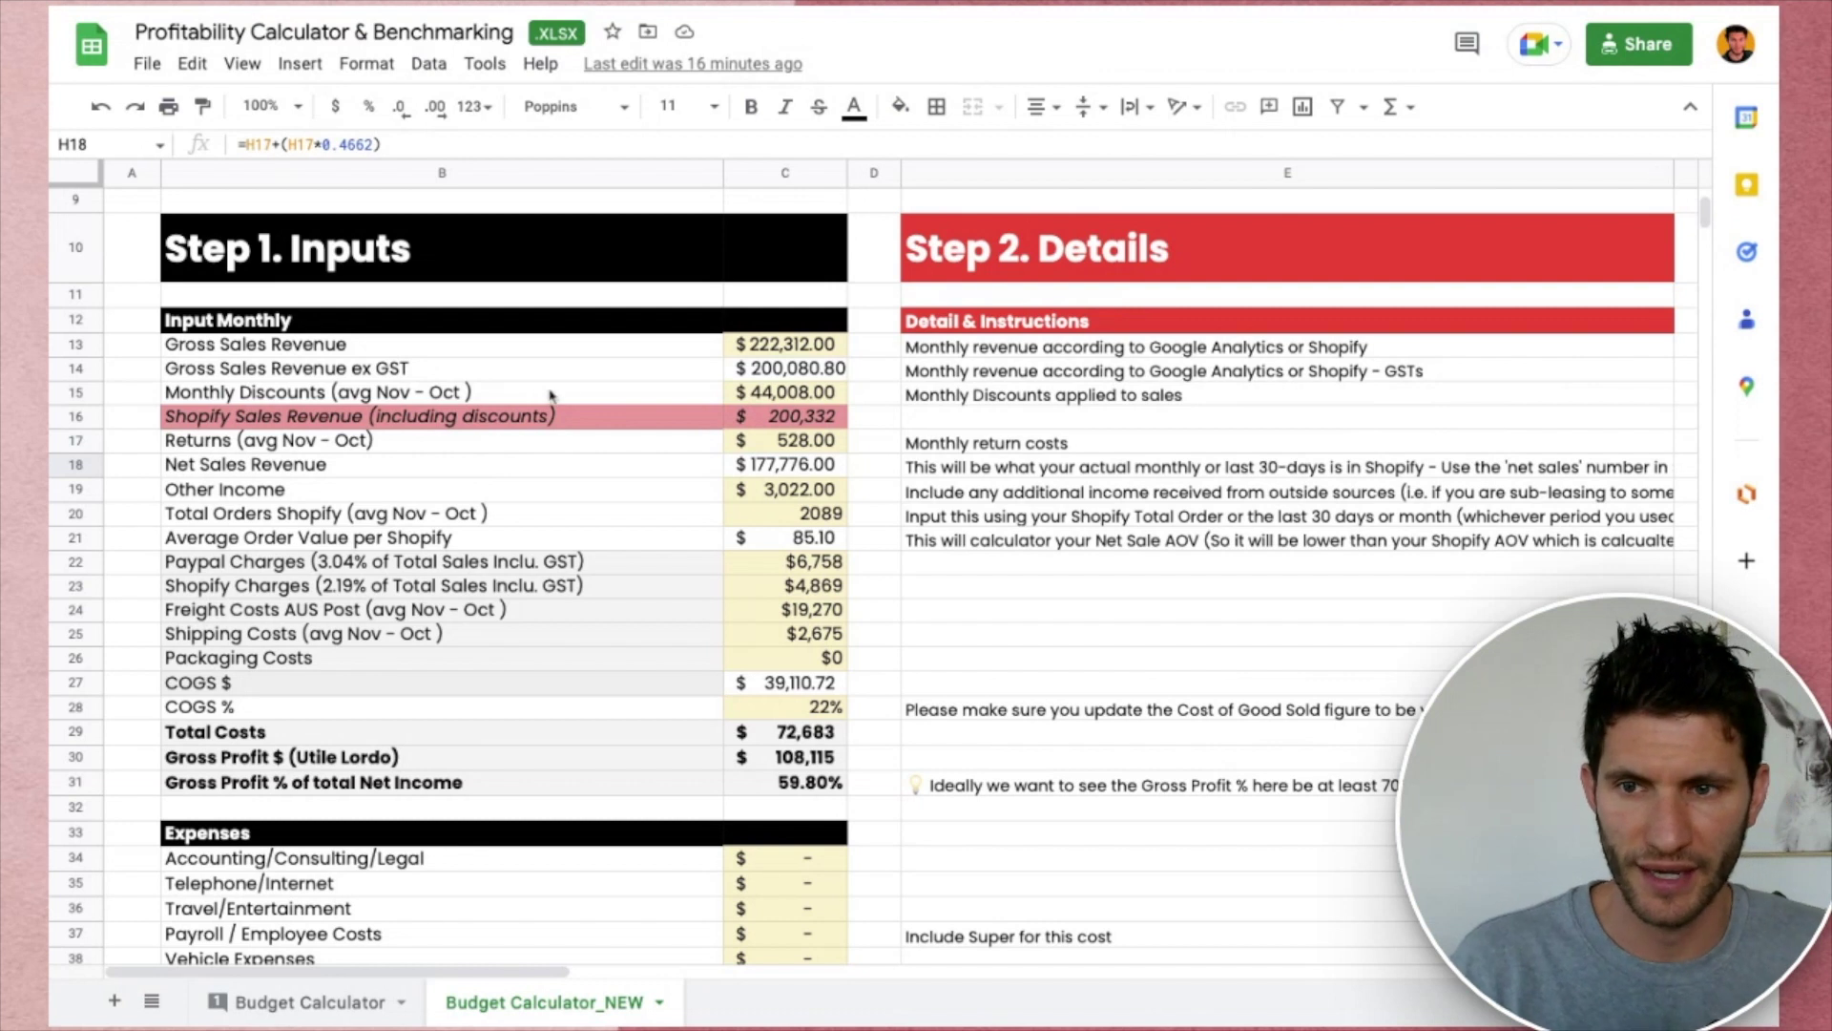
# Examine the Steps legend above the calculator, focusing on the instruction to use the yellow-highlighted fields as inputs.
pyautogui.scroll(1, 551, 395)
pyautogui.scroll(5, 551, 396)
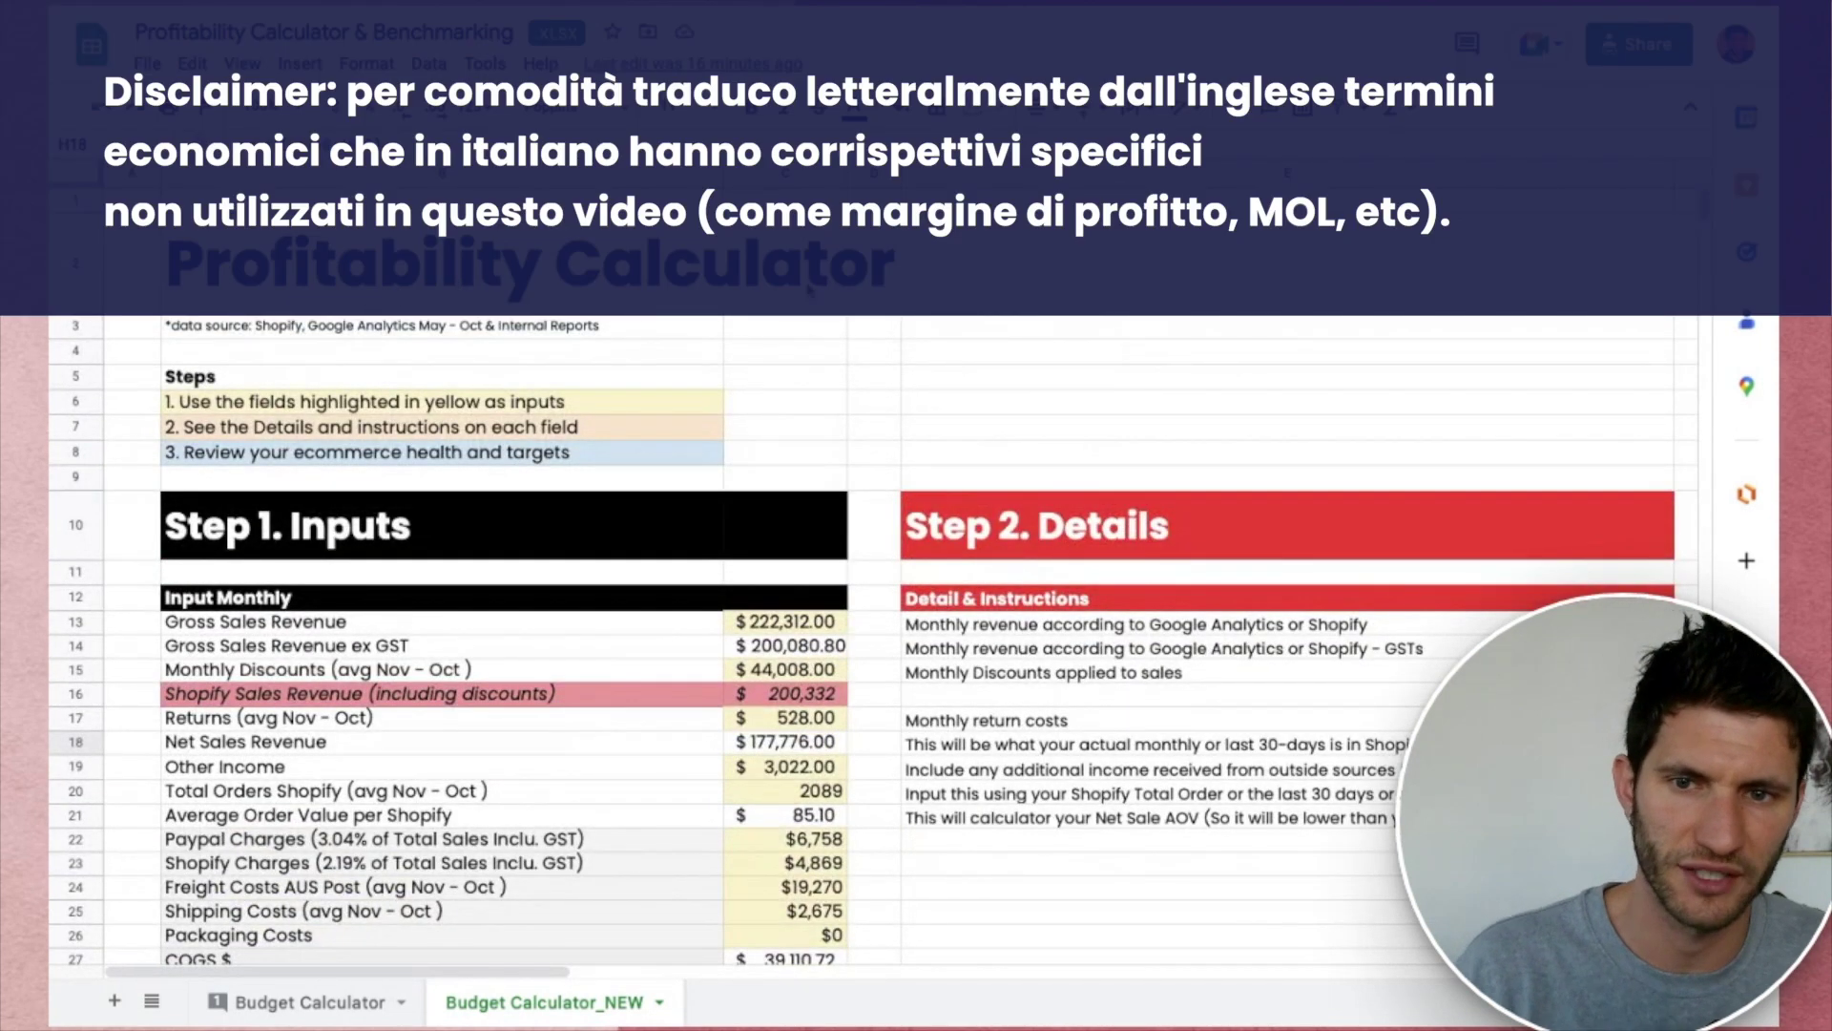
pyautogui.scroll(-1, 813, 403)
pyautogui.scroll(1, 725, 387)
pyautogui.click(635, 411)
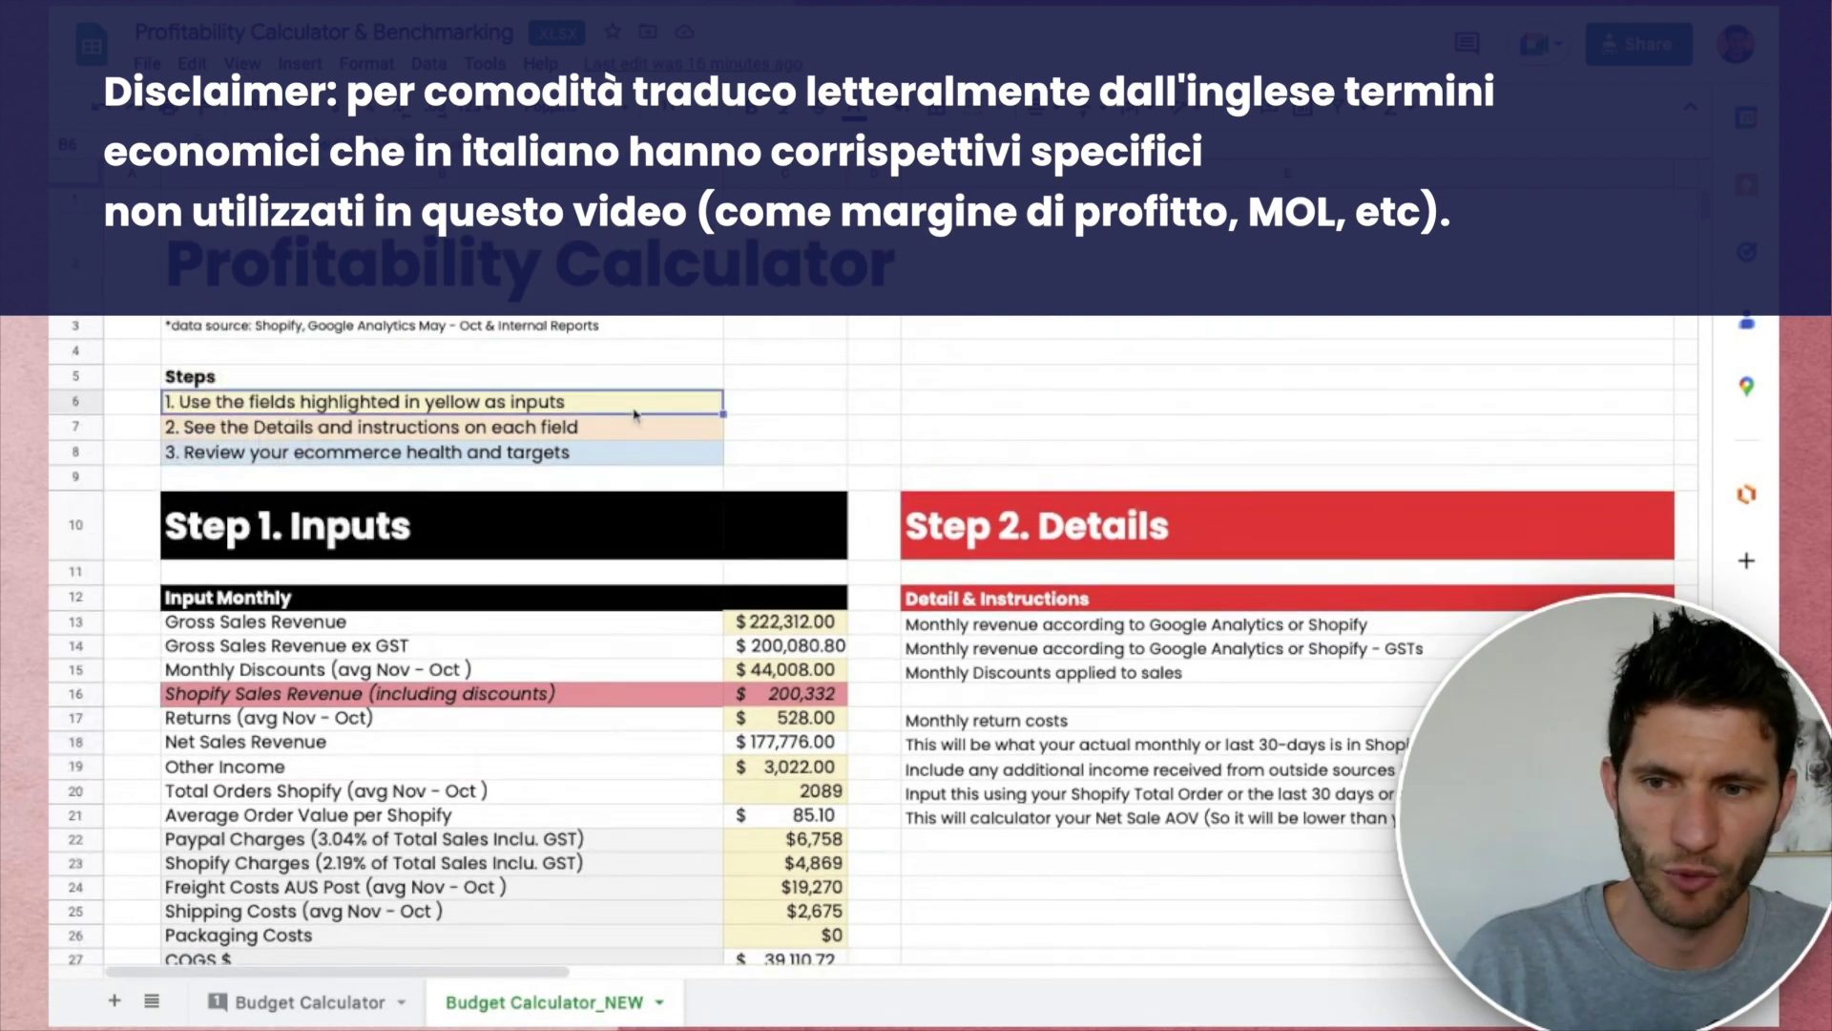
pyautogui.click(782, 351)
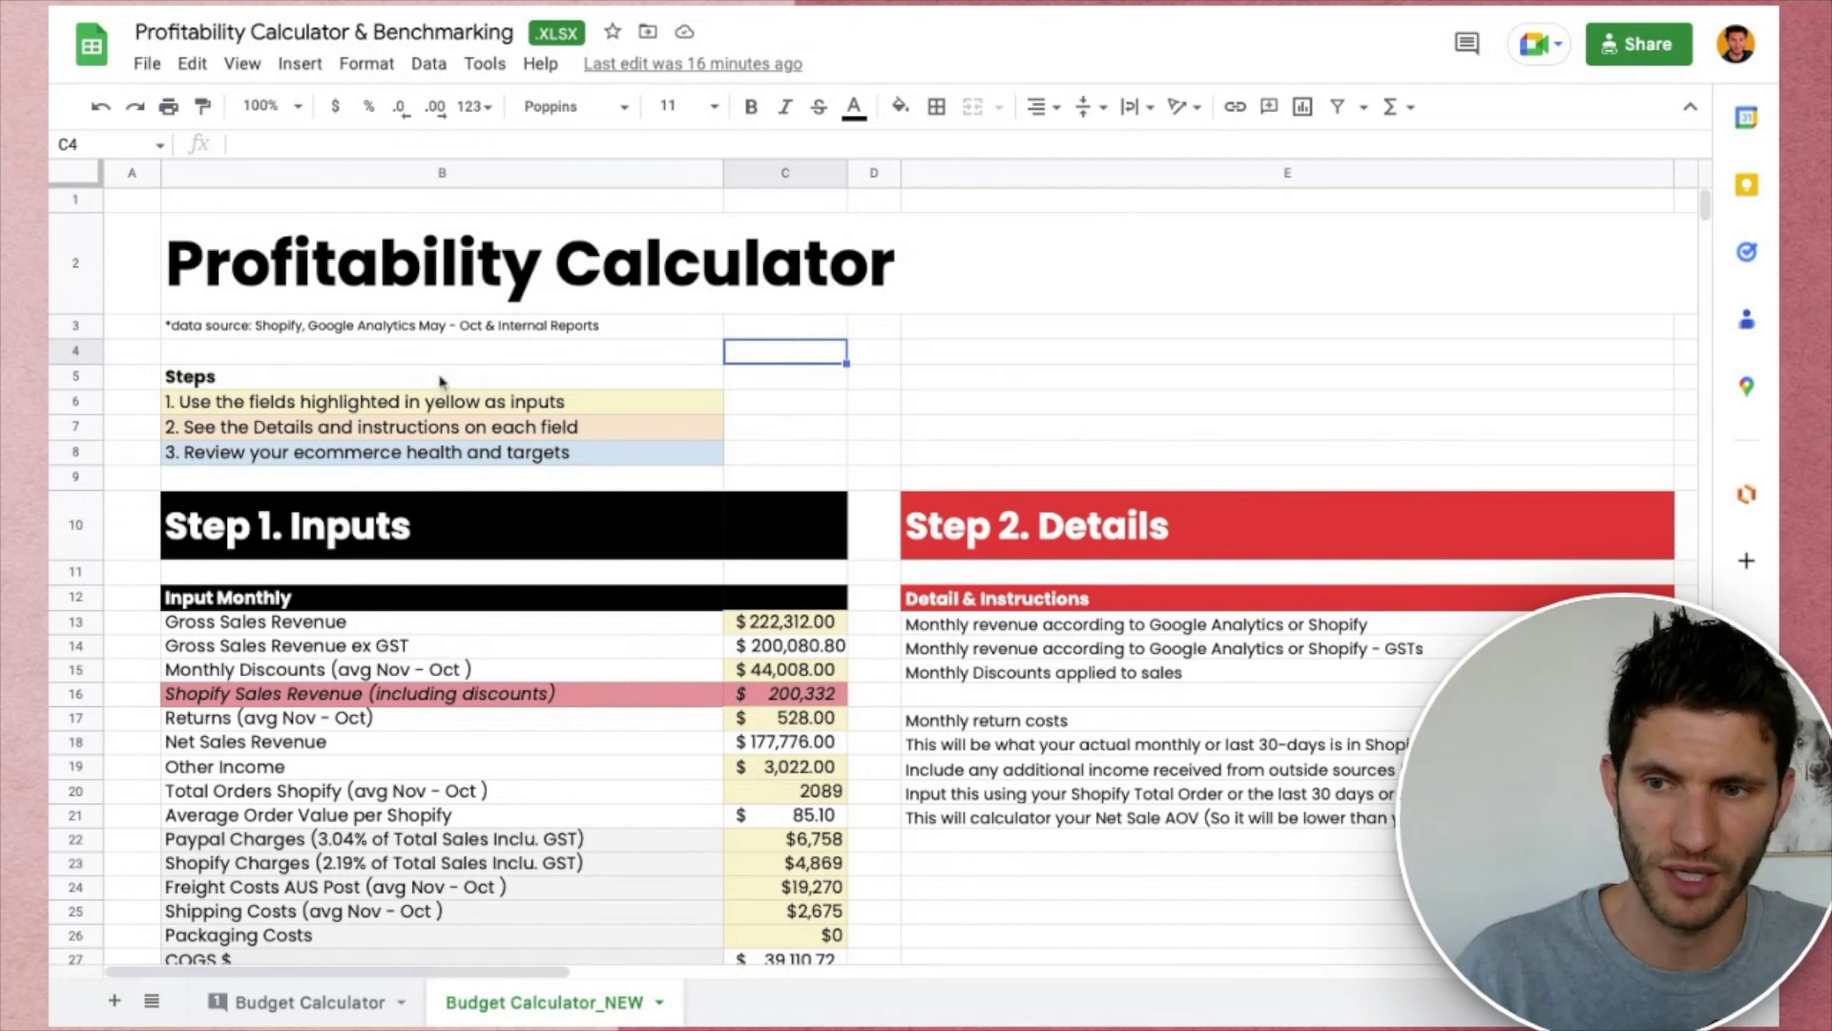
pyautogui.click(370, 403)
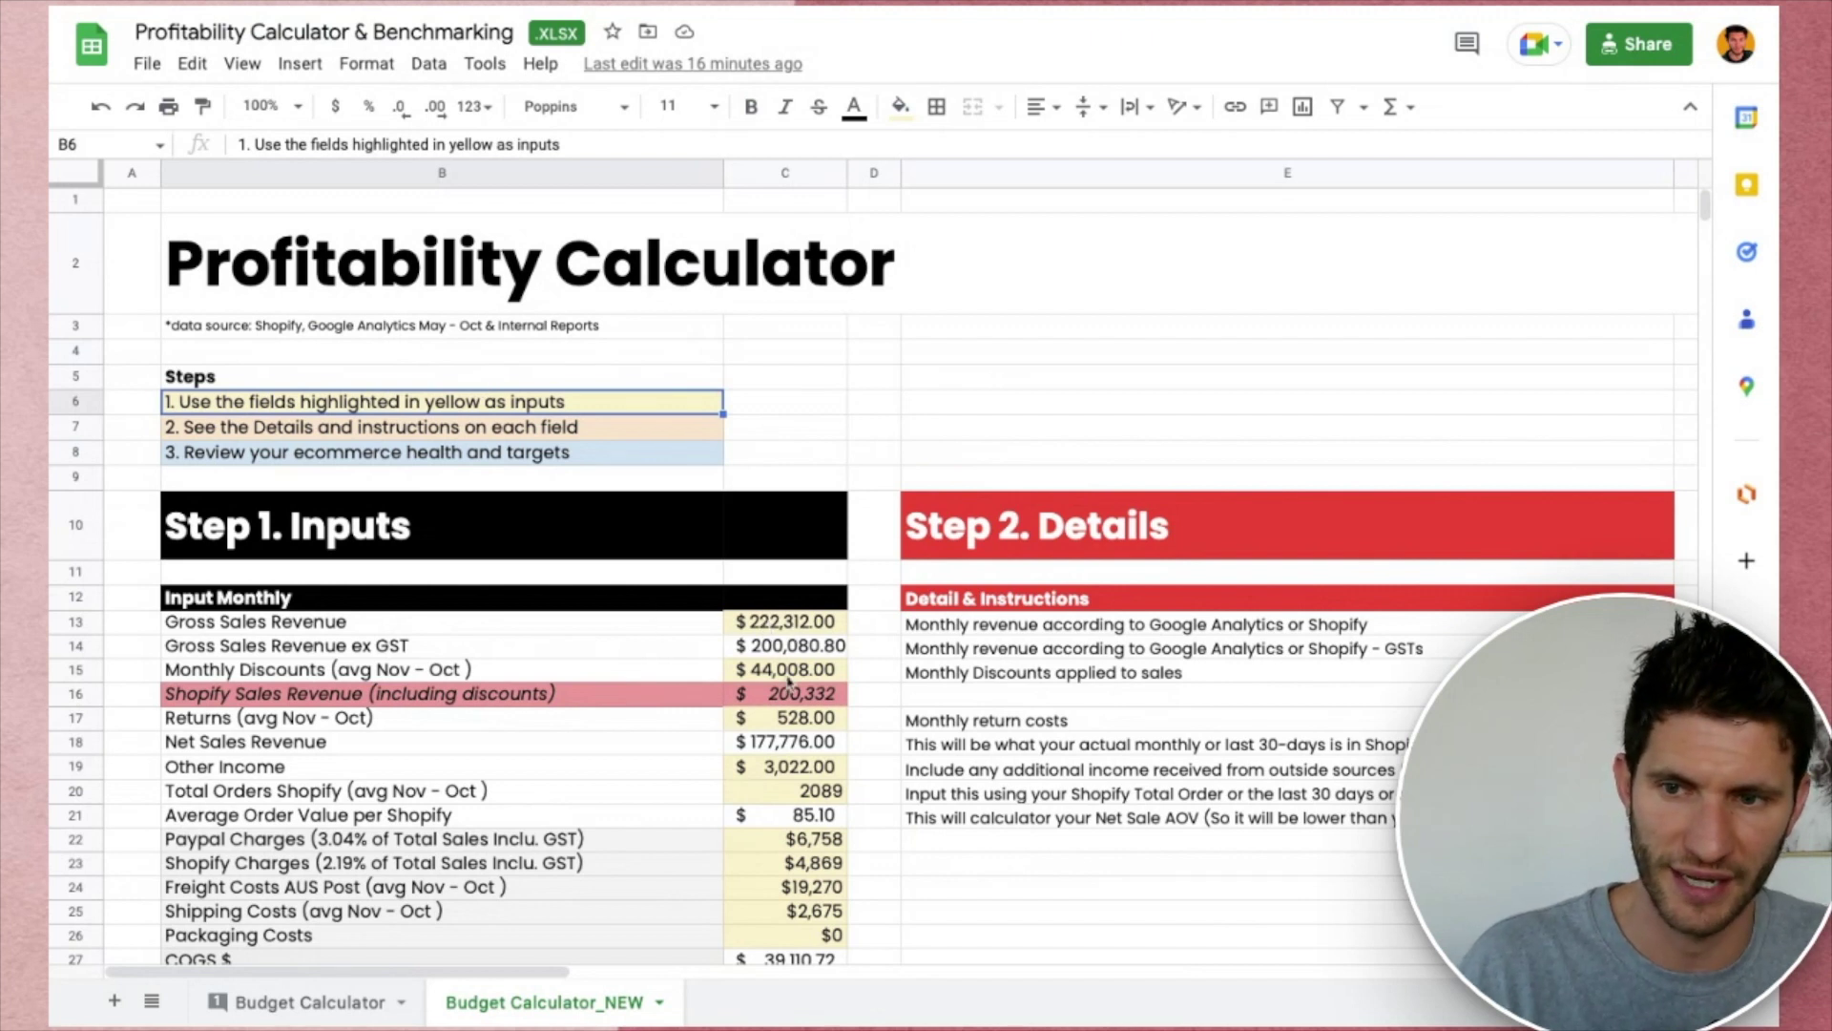
# Examine the second instruction in the legend and the matching field notes under Step 2. Details, down to row 21.
pyautogui.click(385, 431)
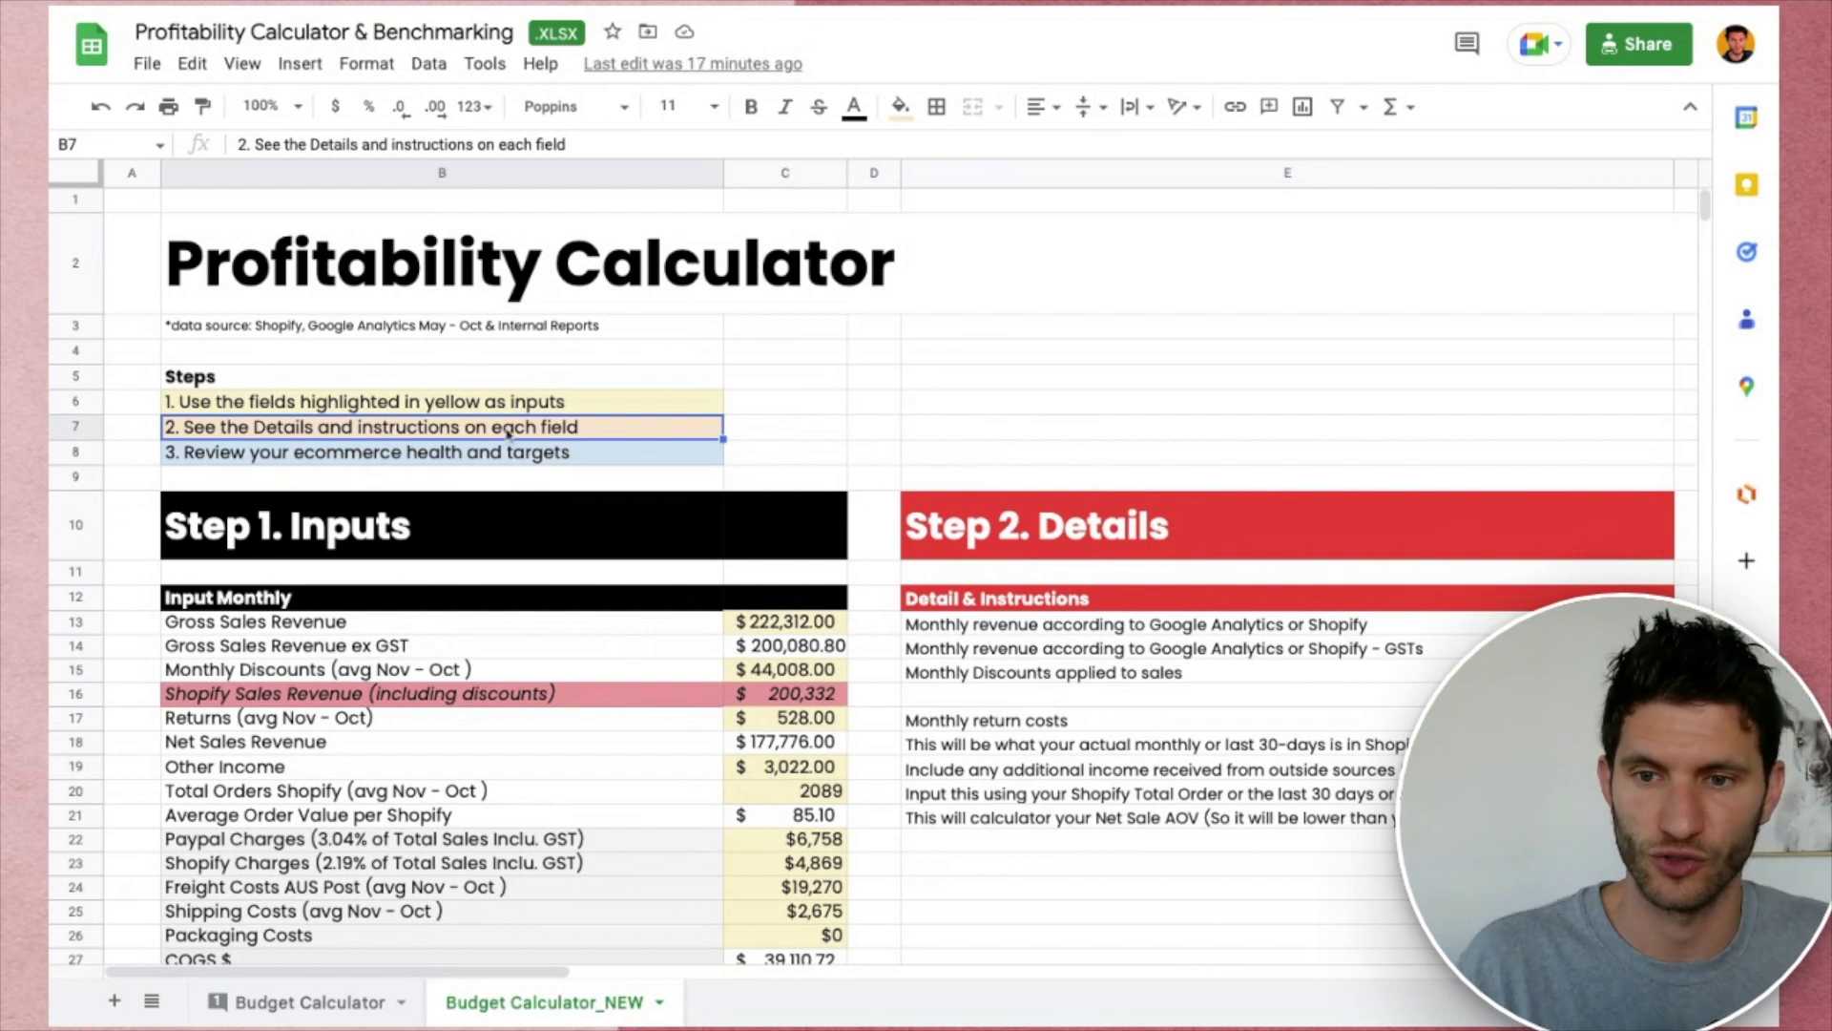
pyautogui.scroll(-3, 720, 642)
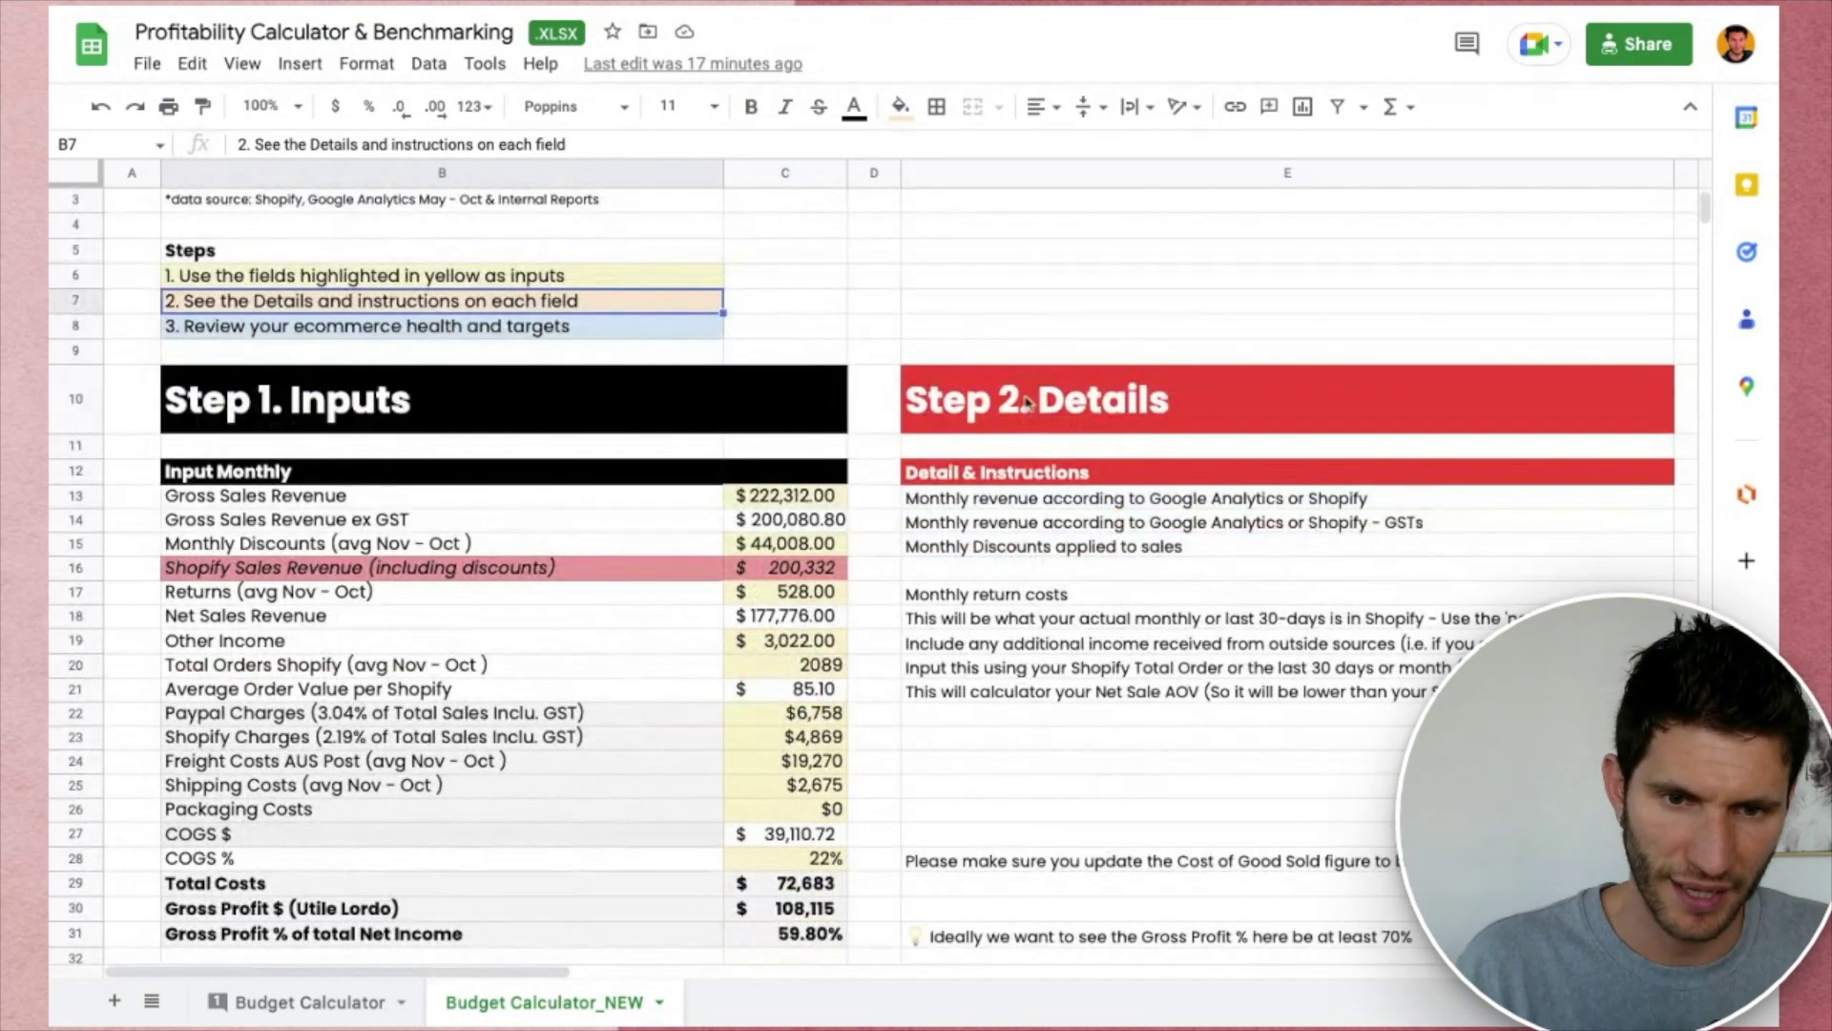
pyautogui.click(1137, 178)
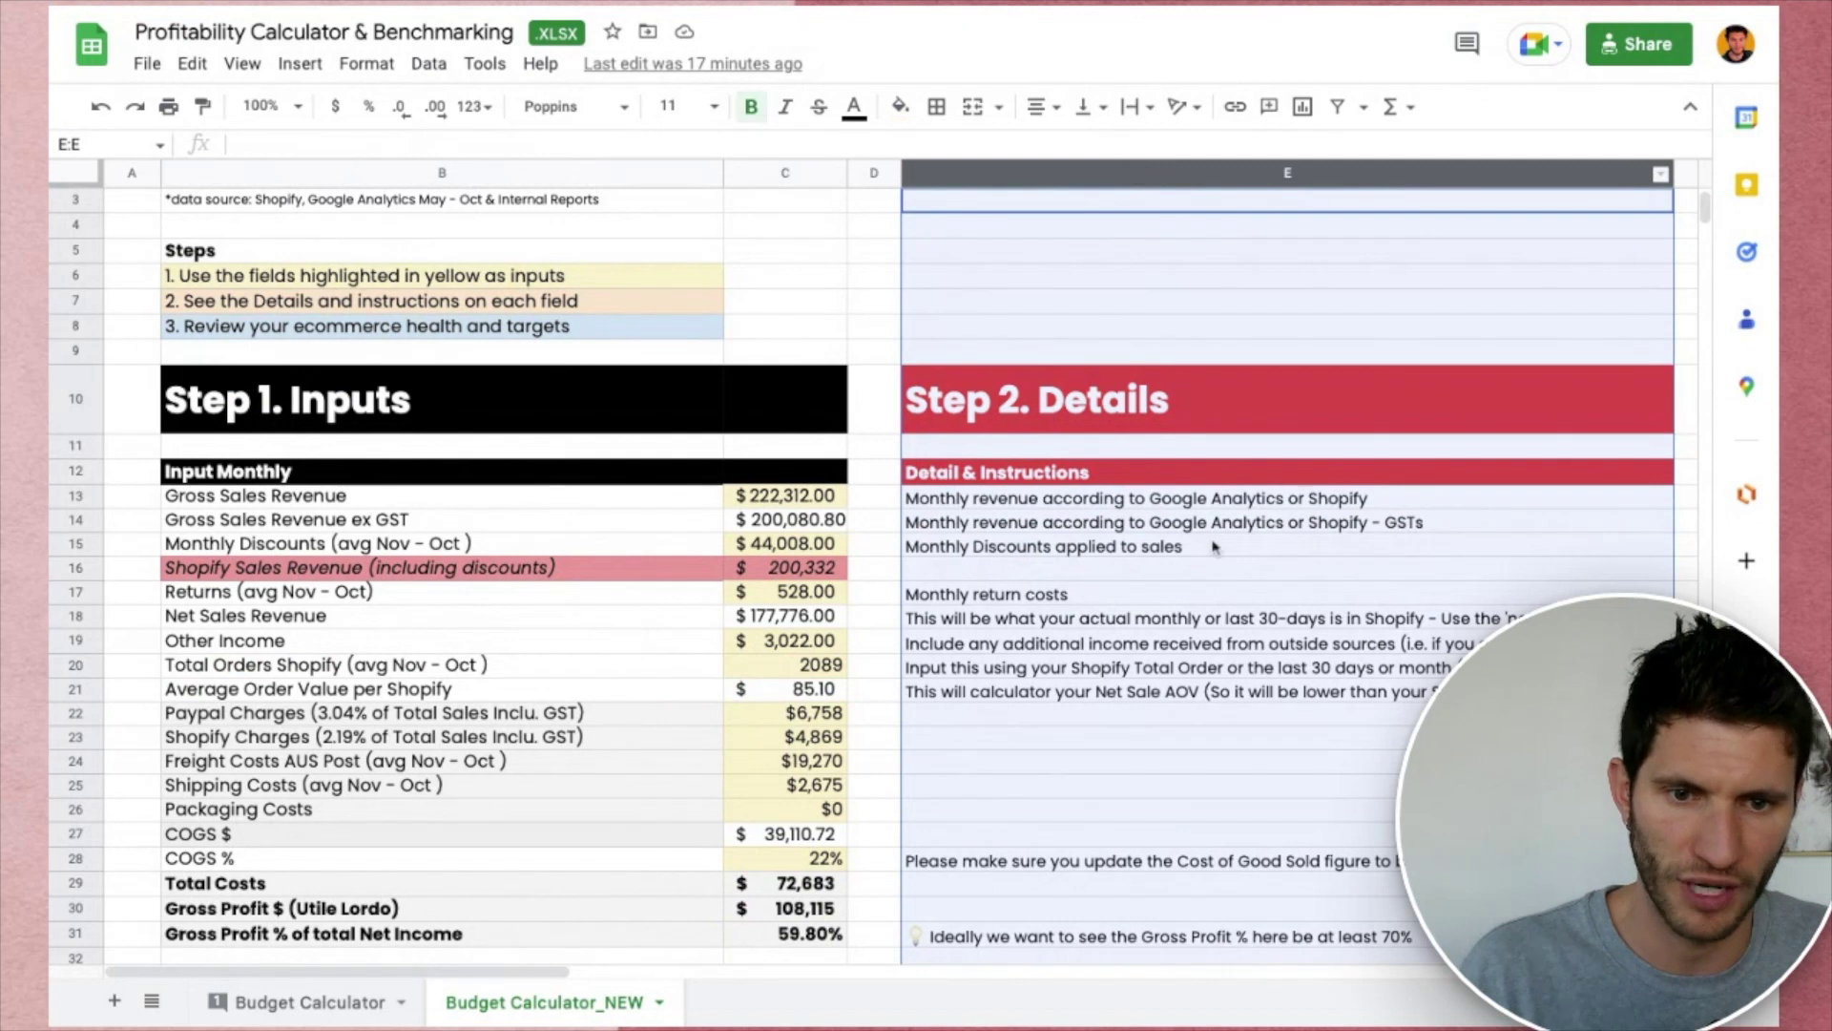
pyautogui.click(1212, 545)
pyautogui.moveTo(1097, 498); pyautogui.dragTo(1169, 635)
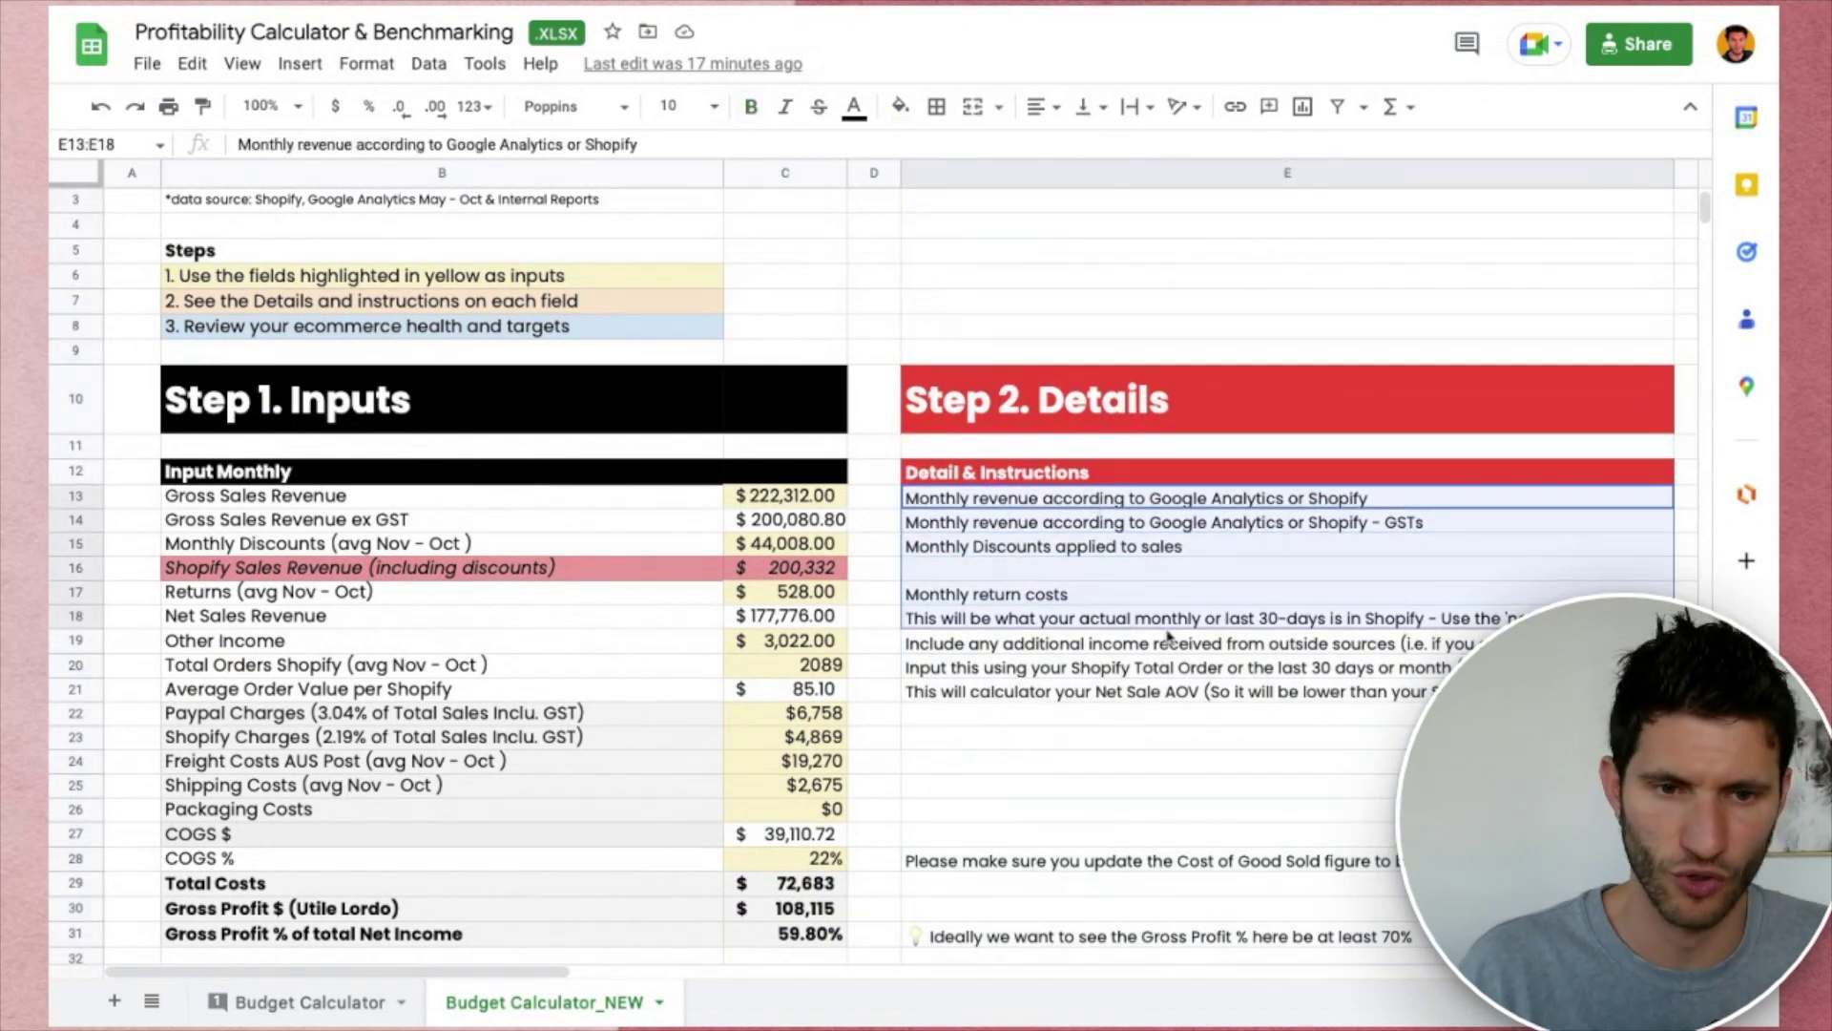
pyautogui.click(1161, 687)
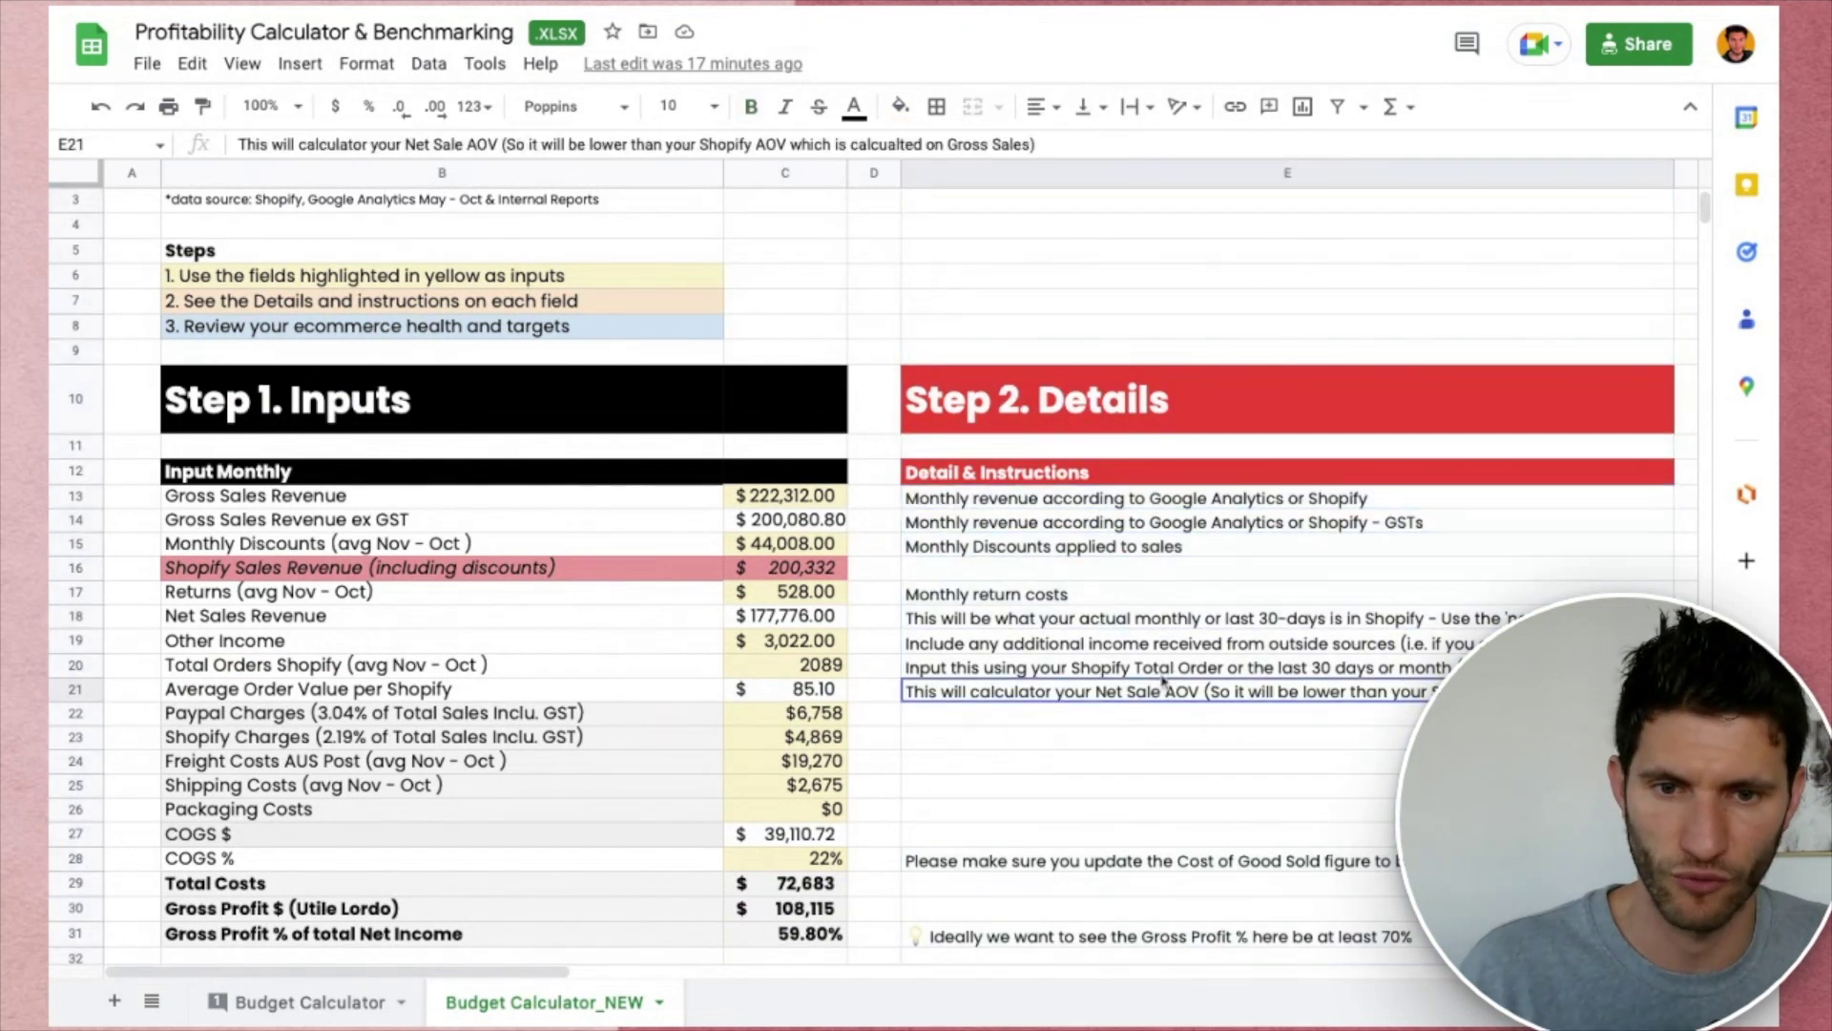
# Examine the third instruction in the legend and the Step 3. Insights table with its ecommerce health metrics and targets.
pyautogui.click(374, 329)
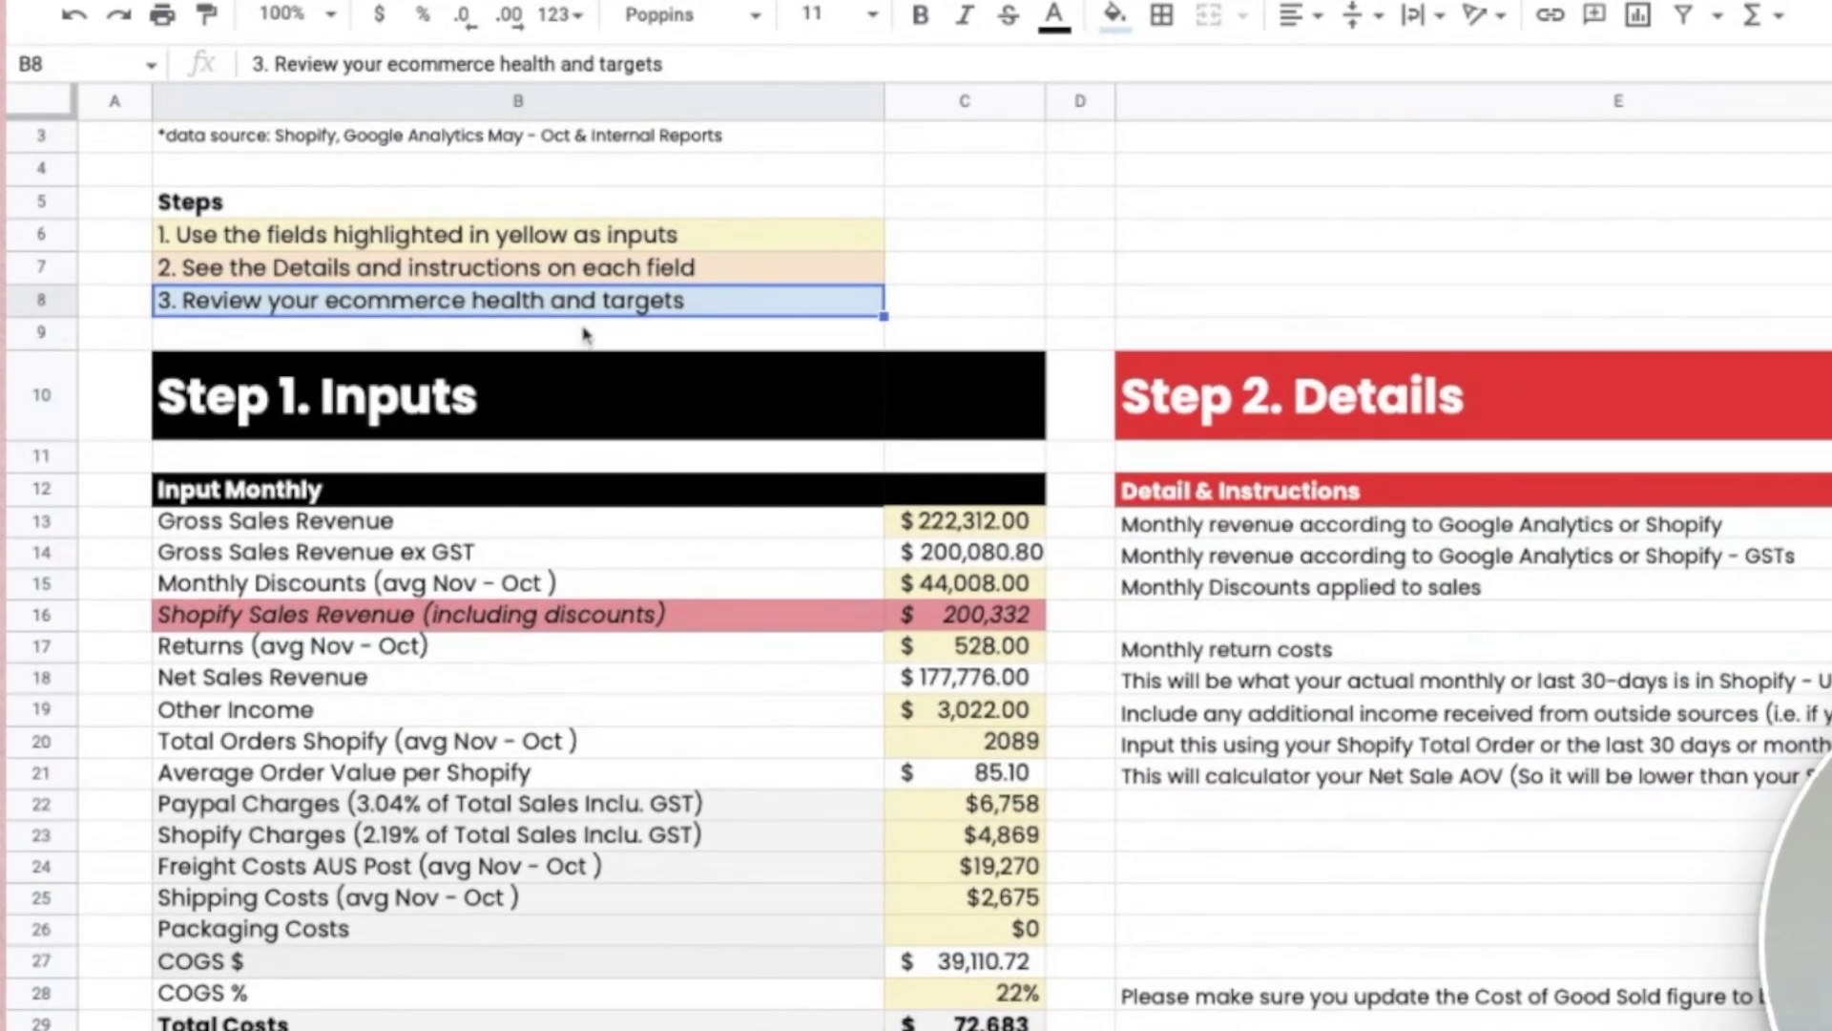
pyautogui.hscroll(10, 683, 304)
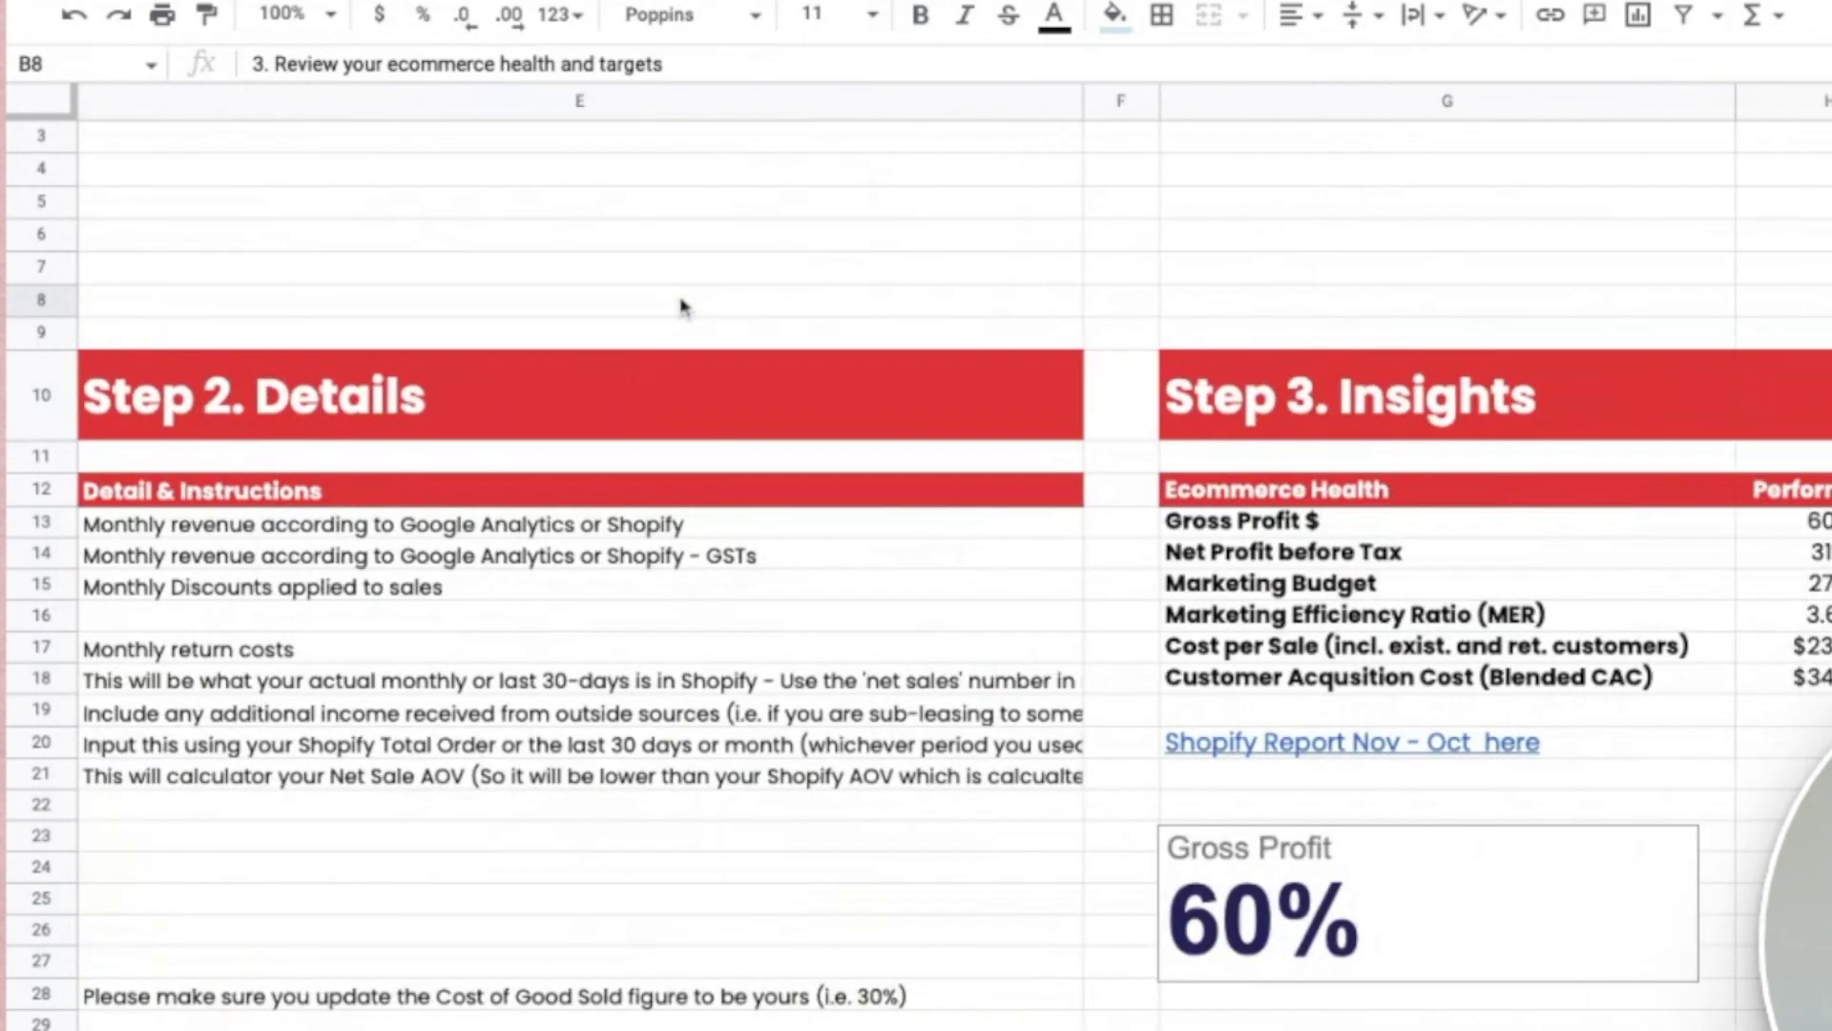
pyautogui.hscroll(10, 1172, 332)
pyautogui.scroll(-1, 1104, 318)
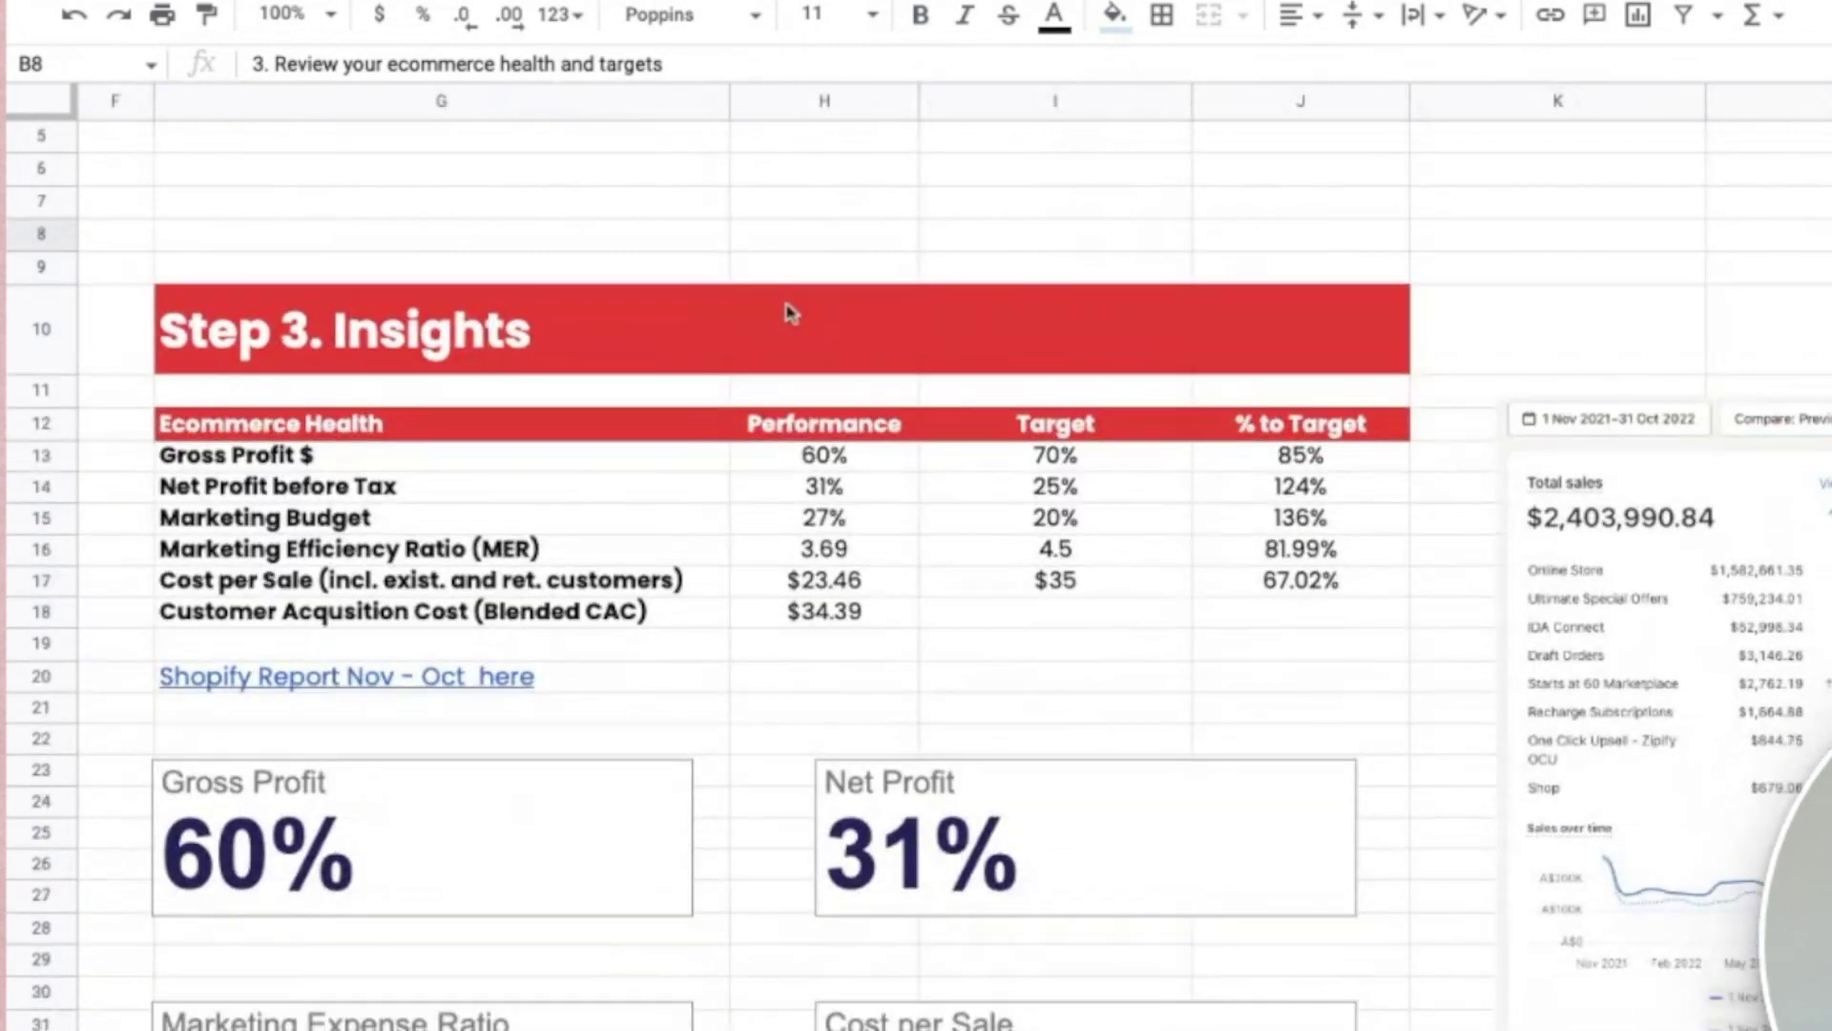
pyautogui.hscroll(-15, 788, 313)
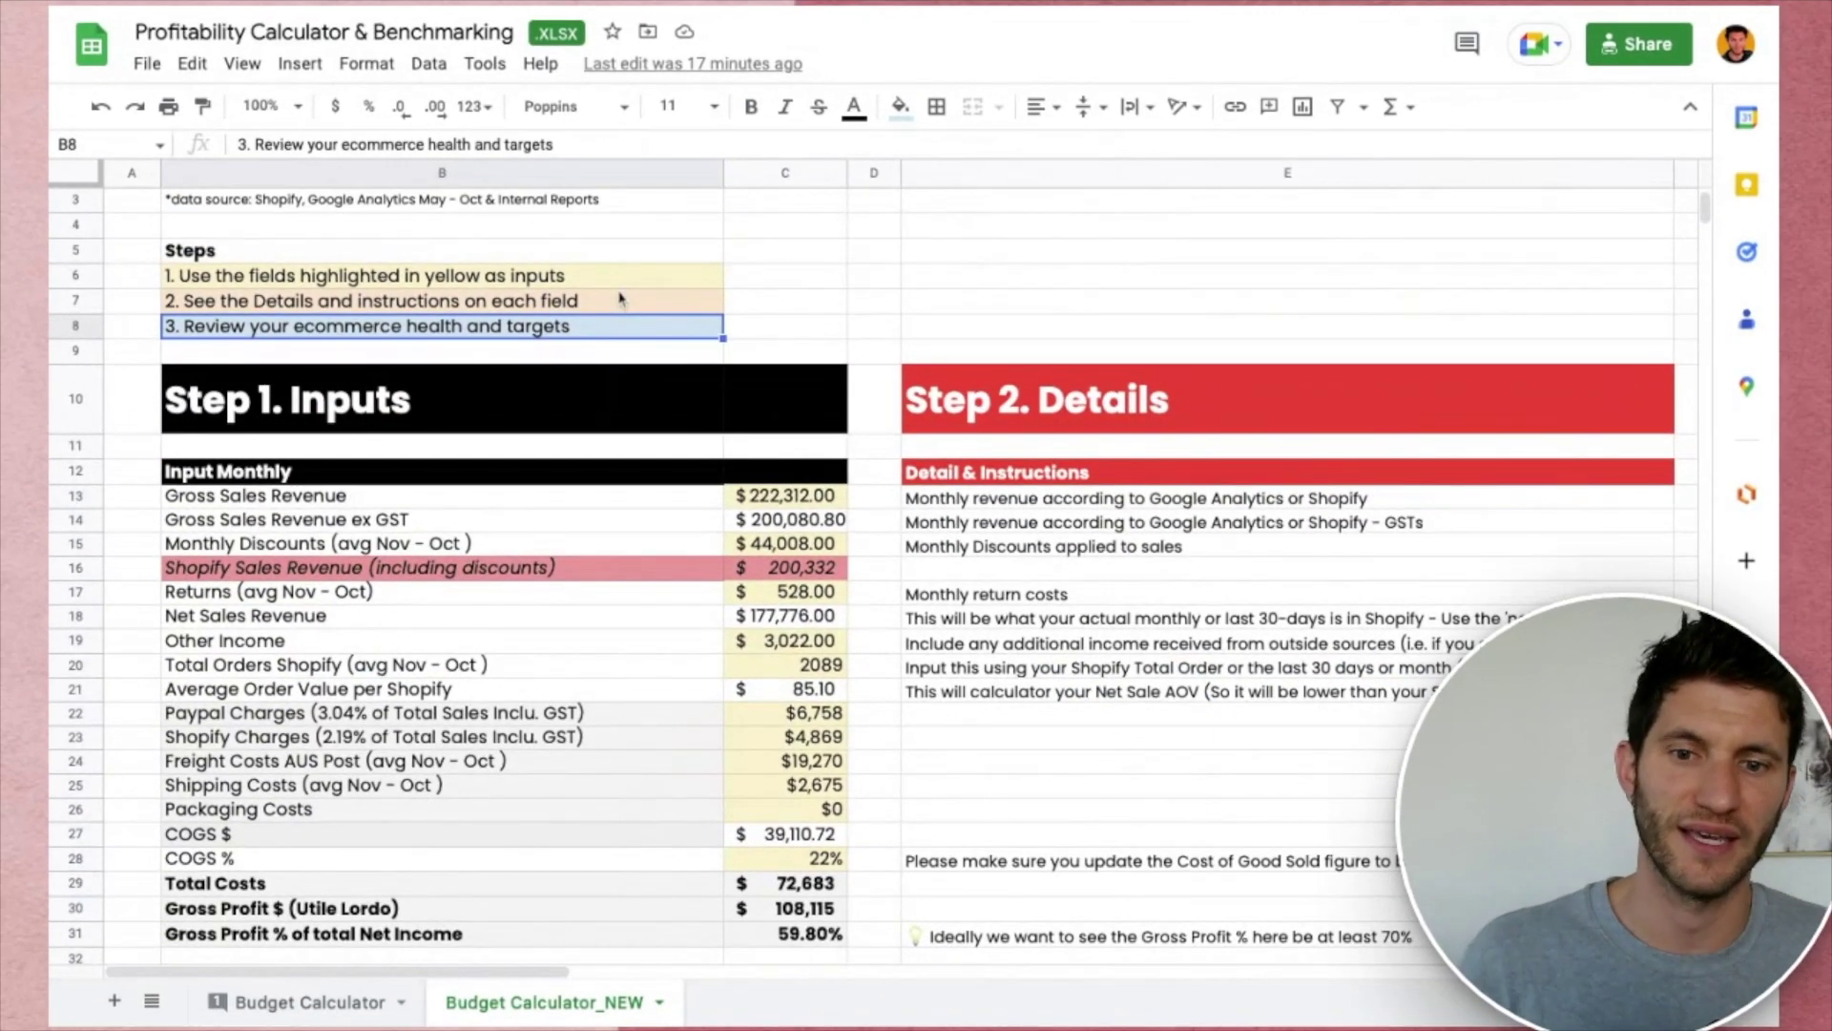
pyautogui.scroll(1, 621, 299)
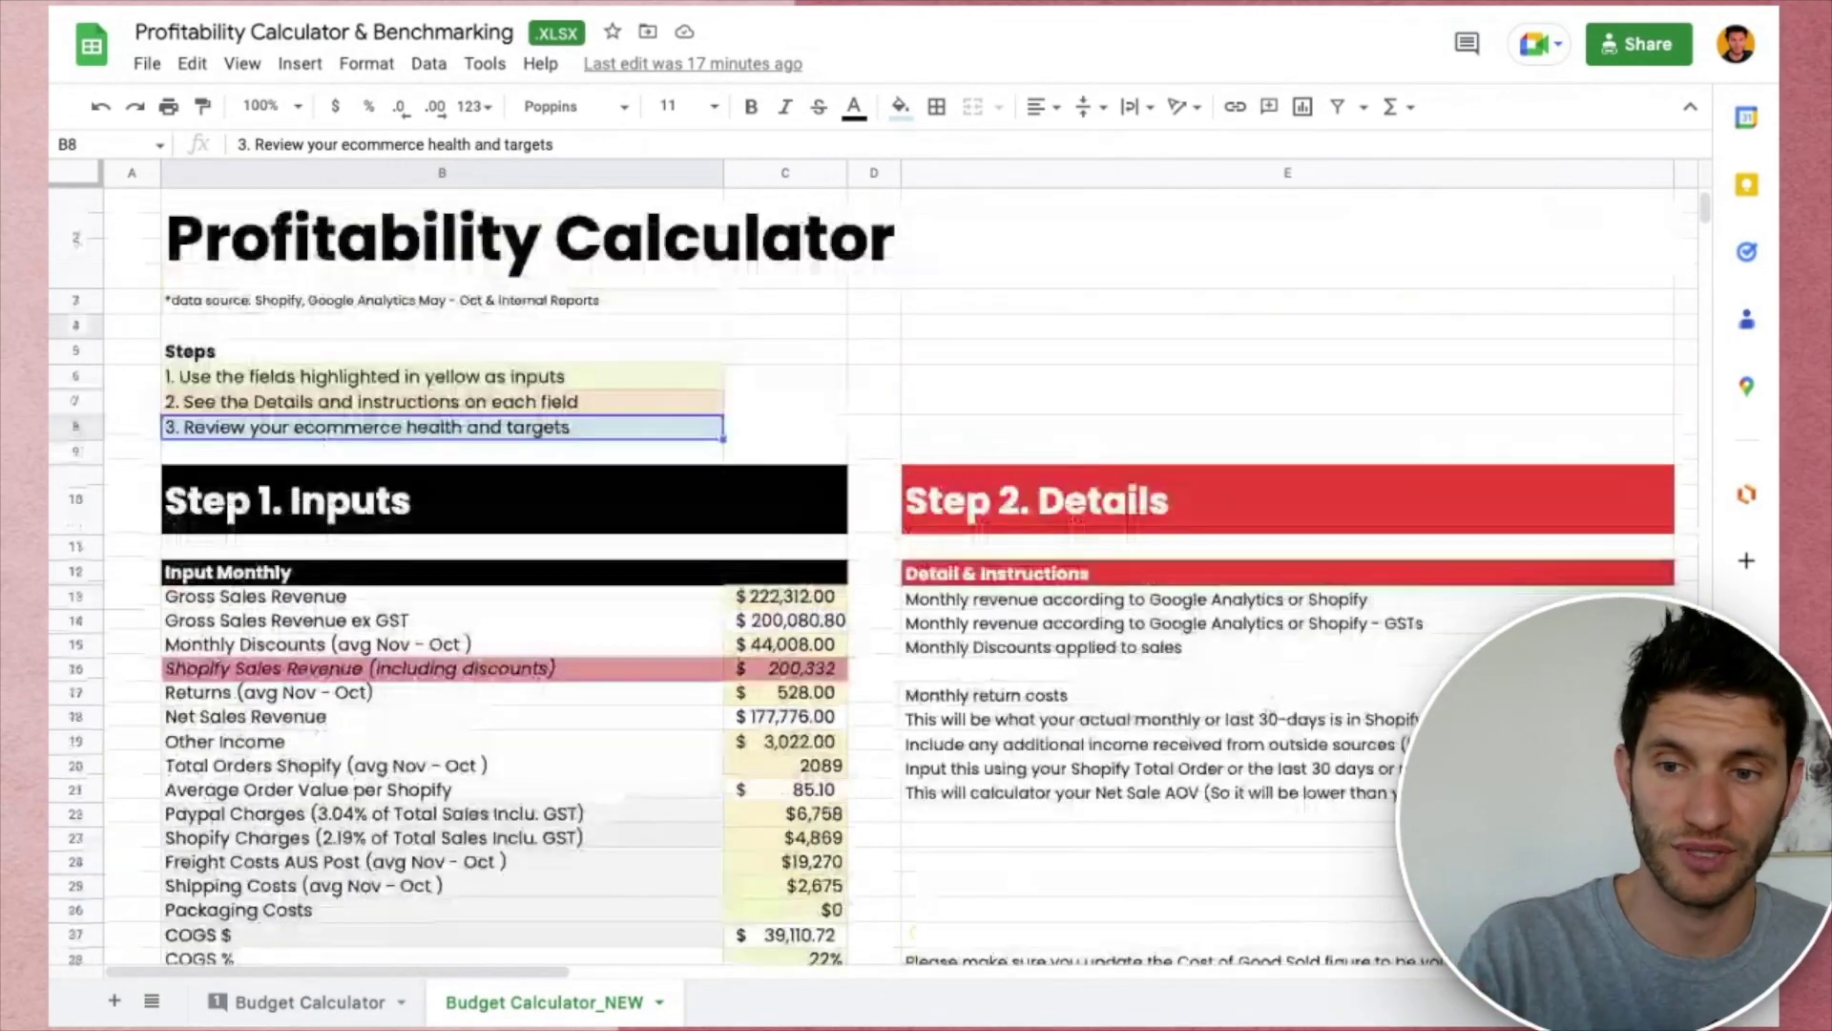
pyautogui.scroll(-1, 649, 570)
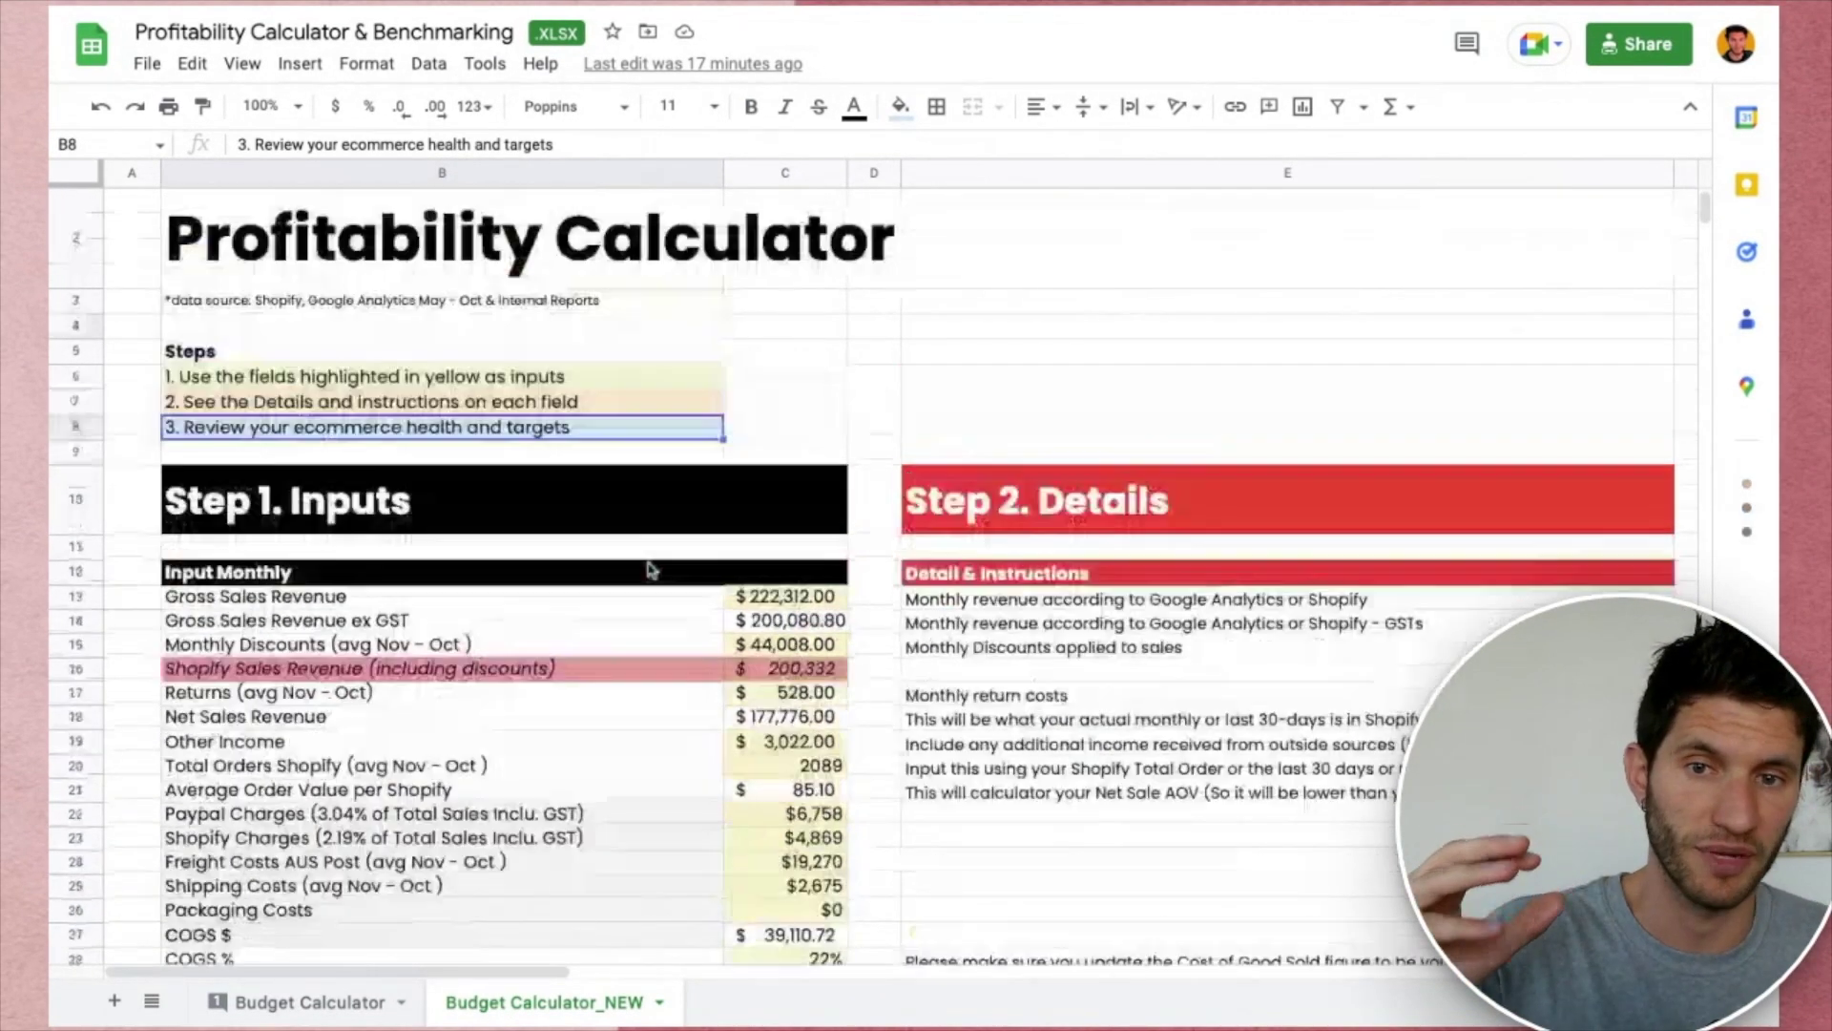
pyautogui.scroll(2, 649, 568)
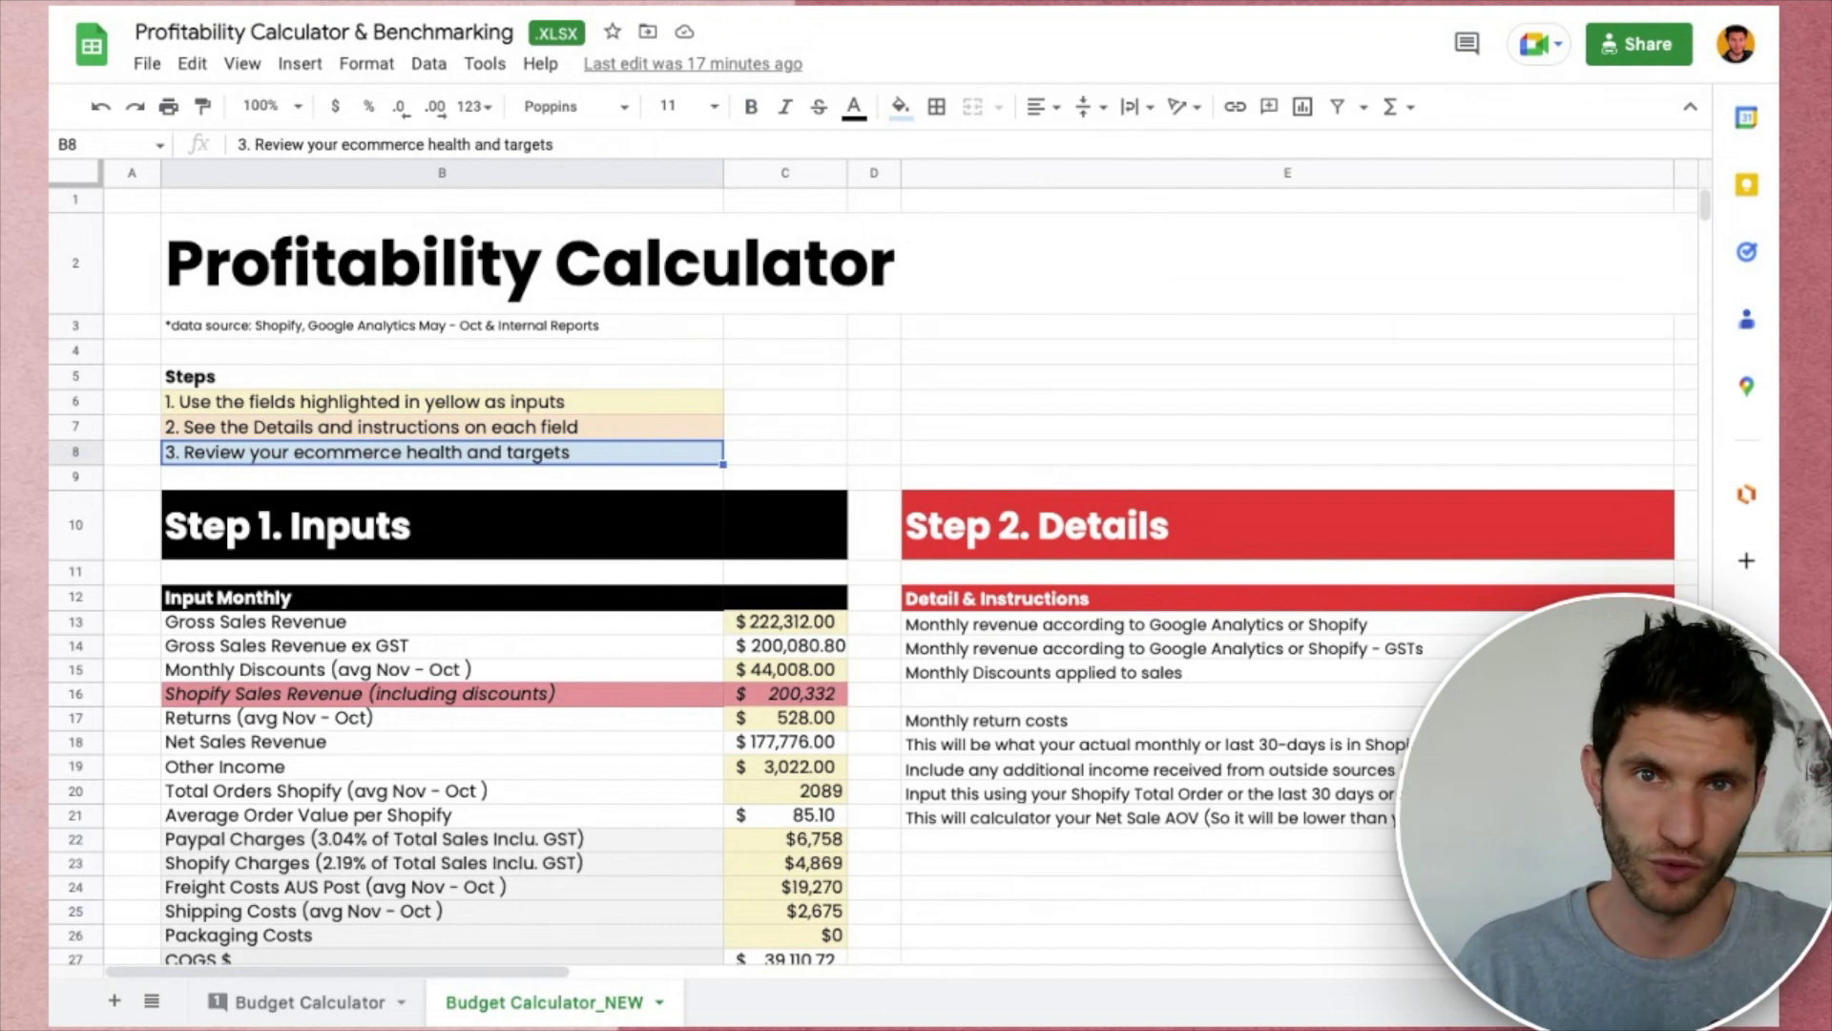
pyautogui.scroll(-5, 871, 579)
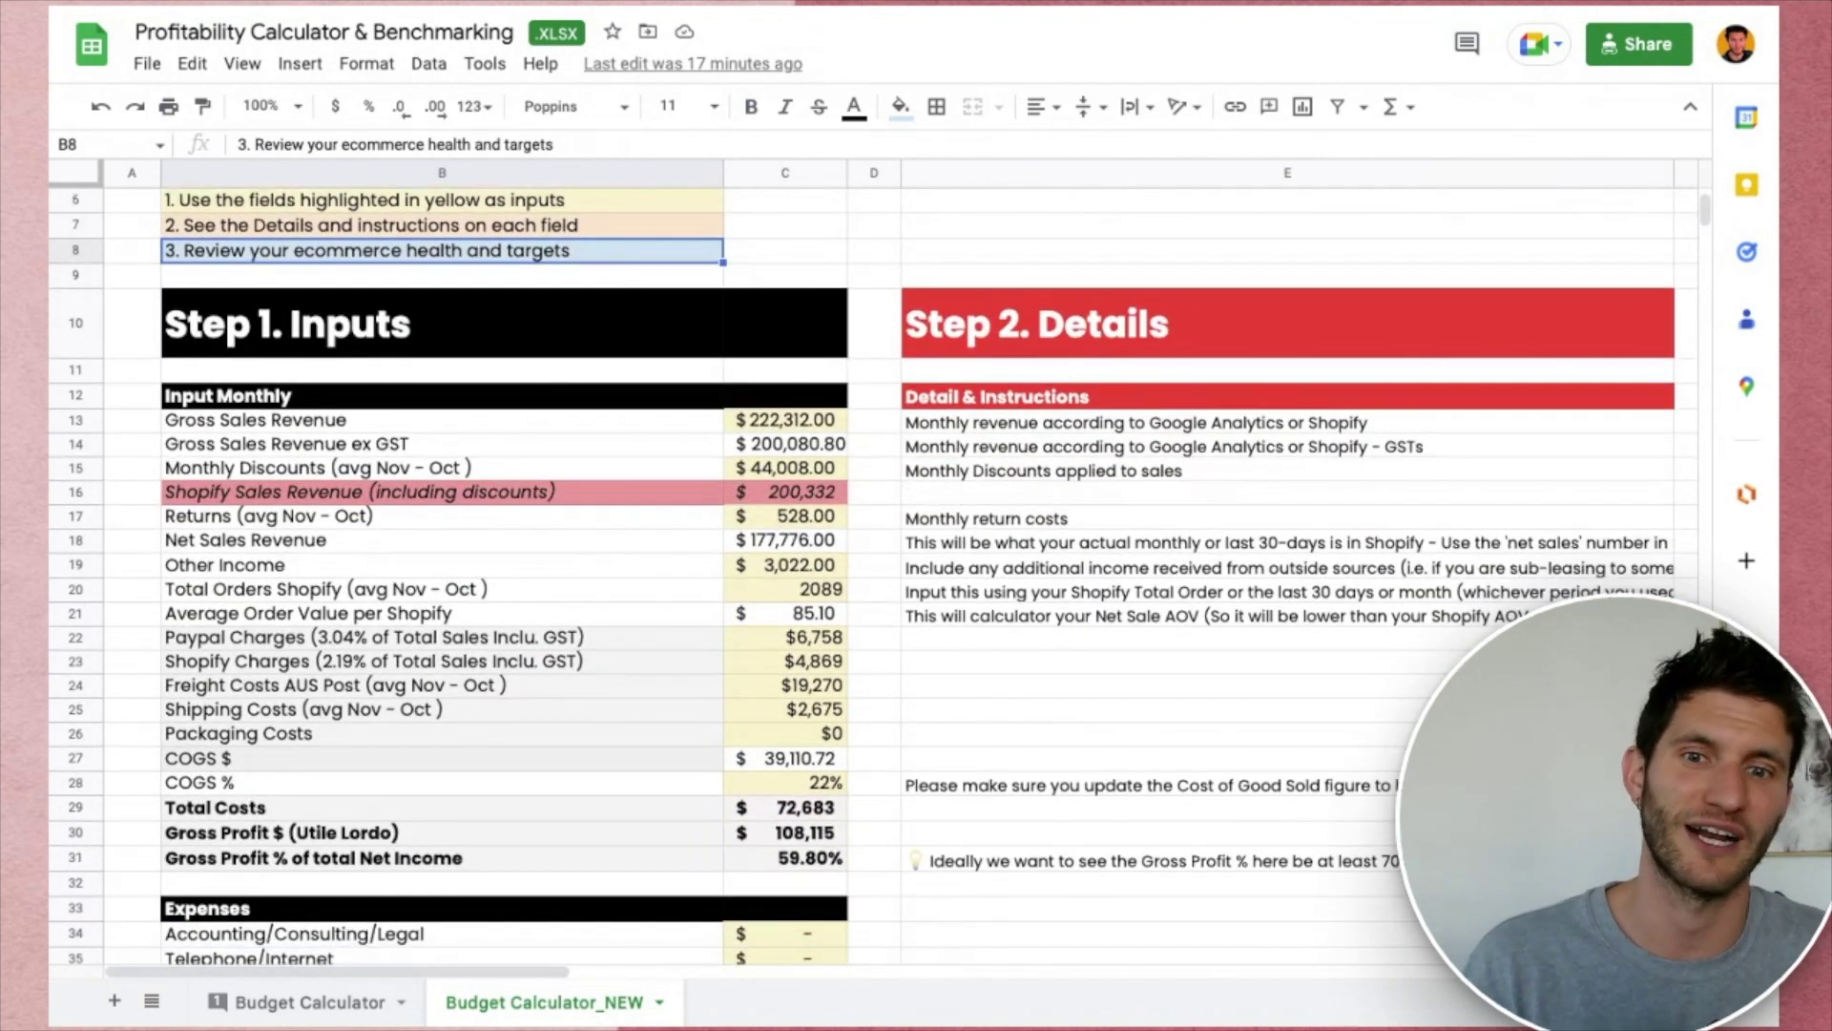
pyautogui.scroll(5, 871, 577)
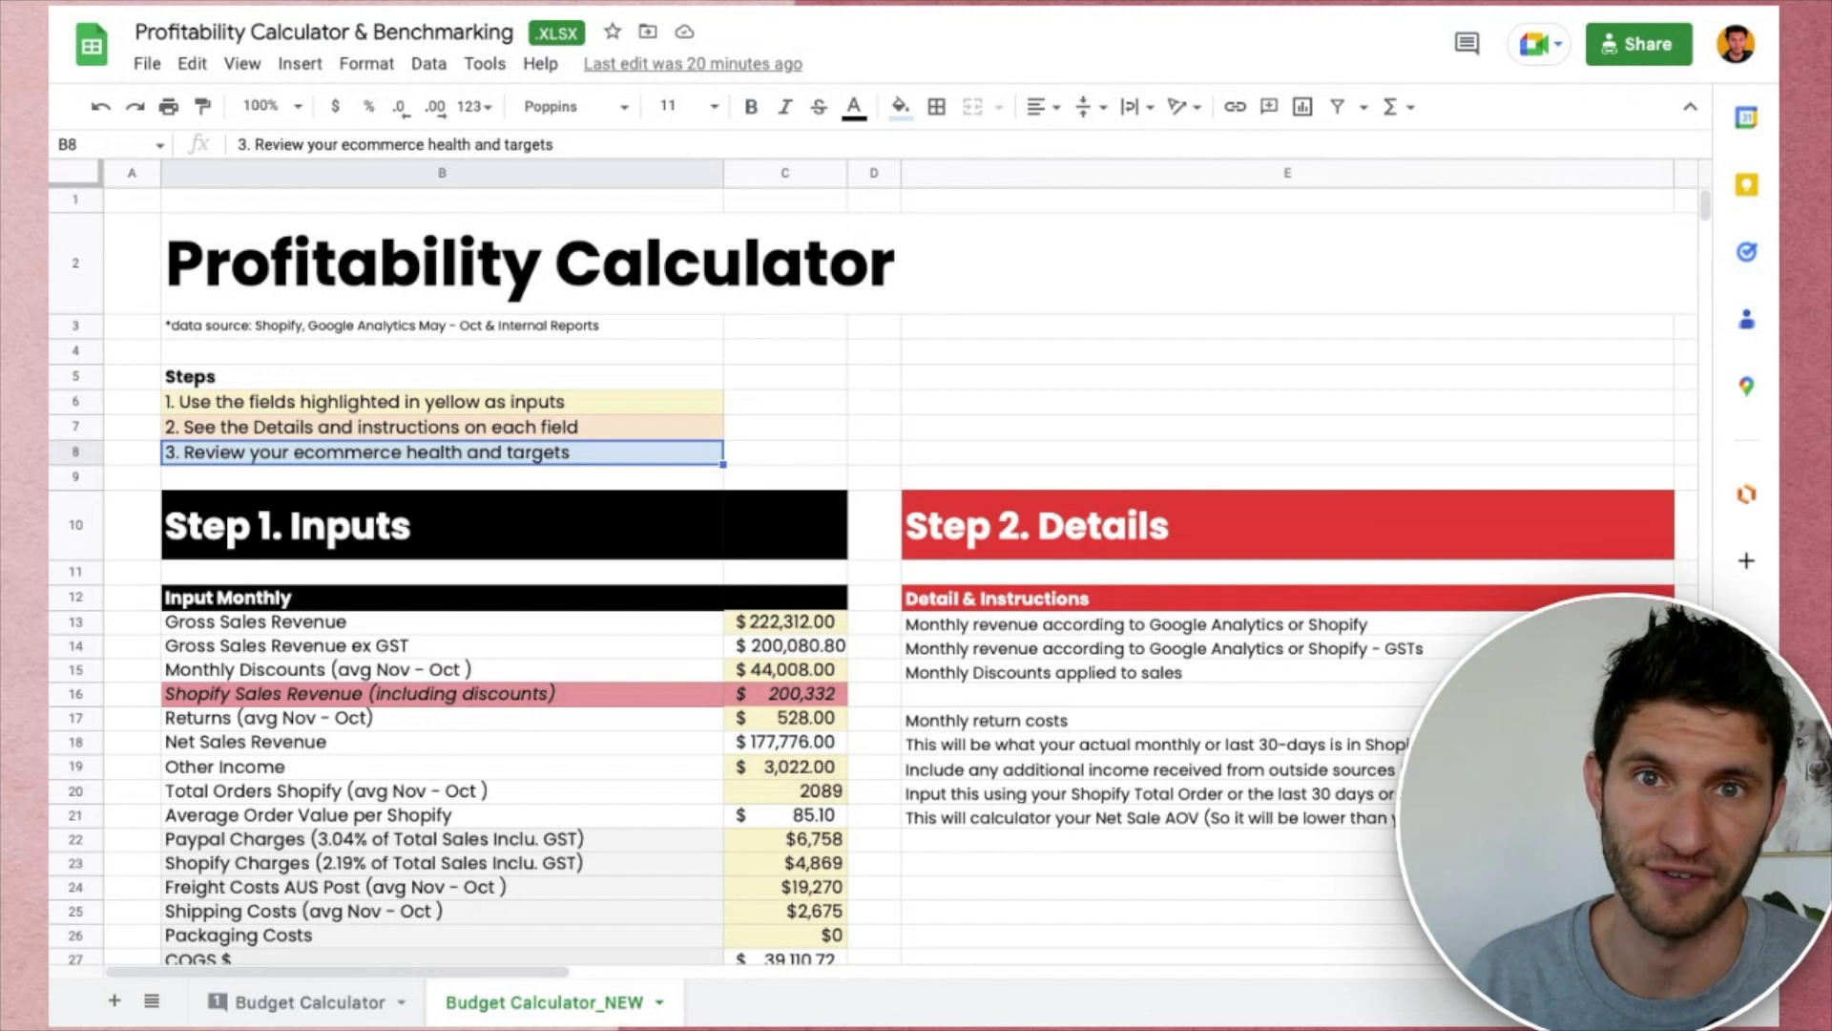
# Read through the Input Monthly section, from Gross Sales Revenue down to Gross Profit % of total Net Income.
pyautogui.scroll(-3, 608, 637)
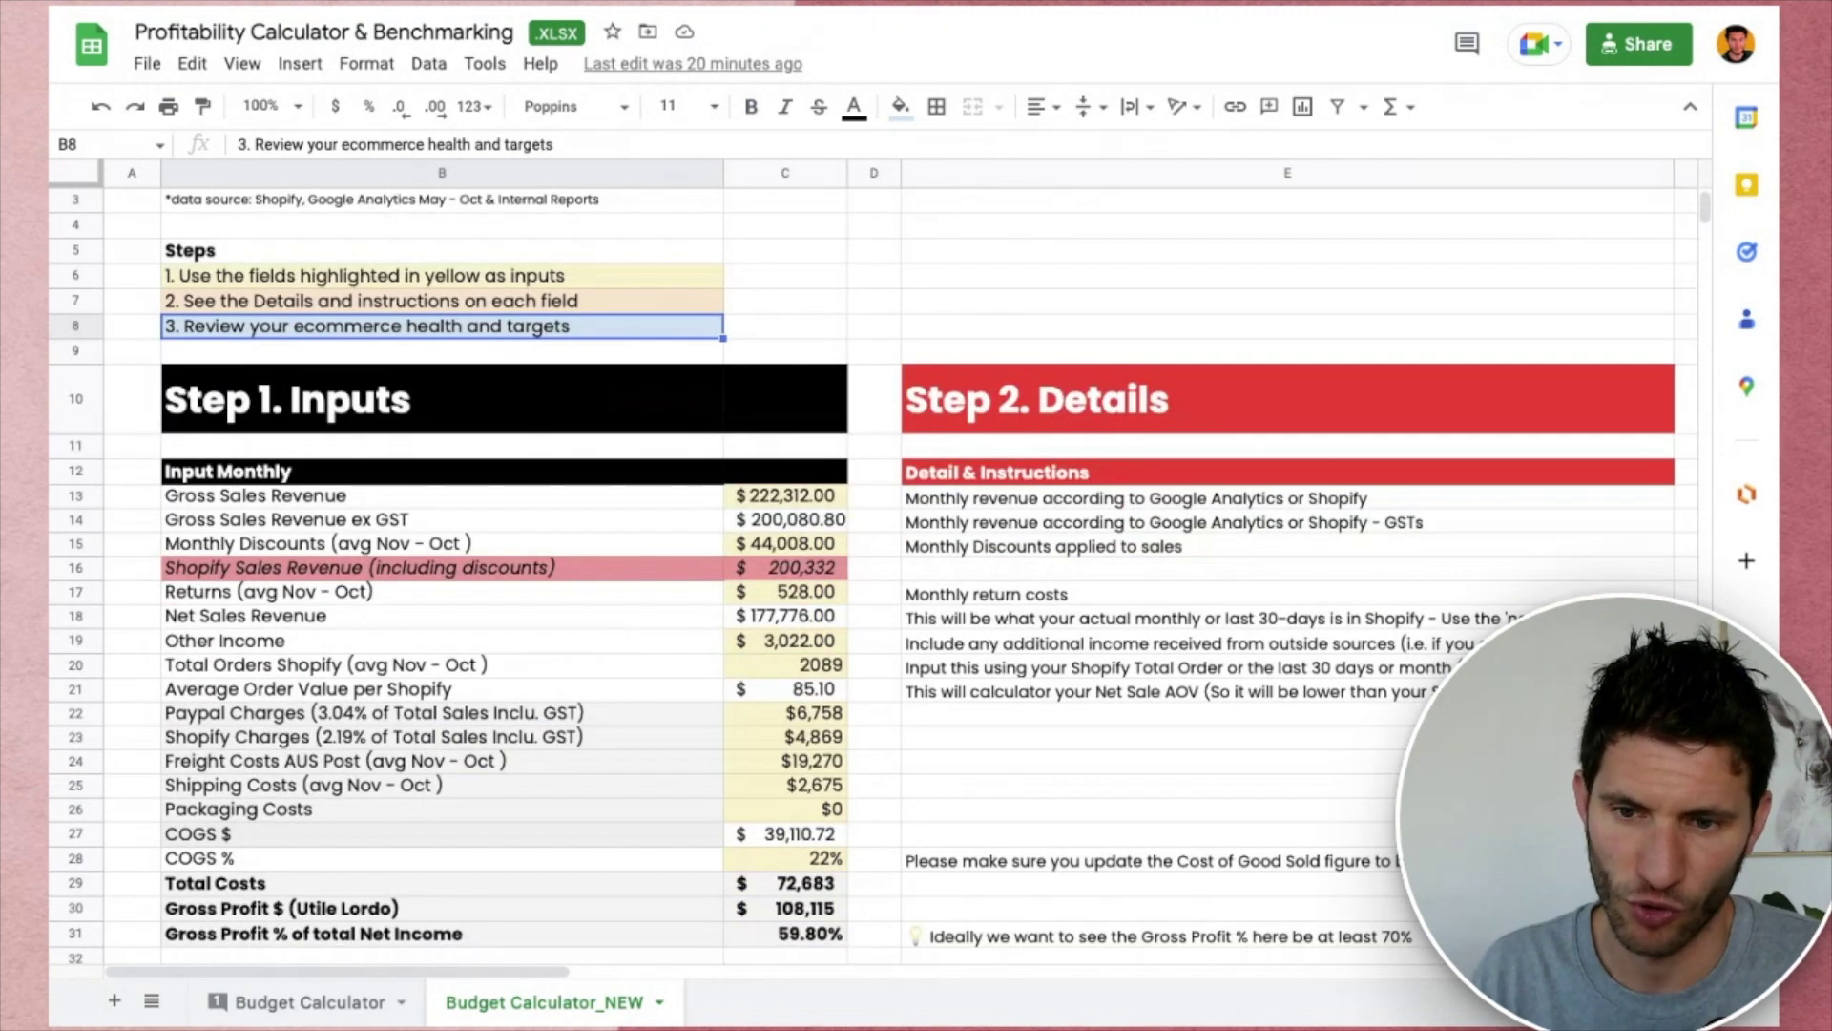
pyautogui.scroll(-1, 609, 637)
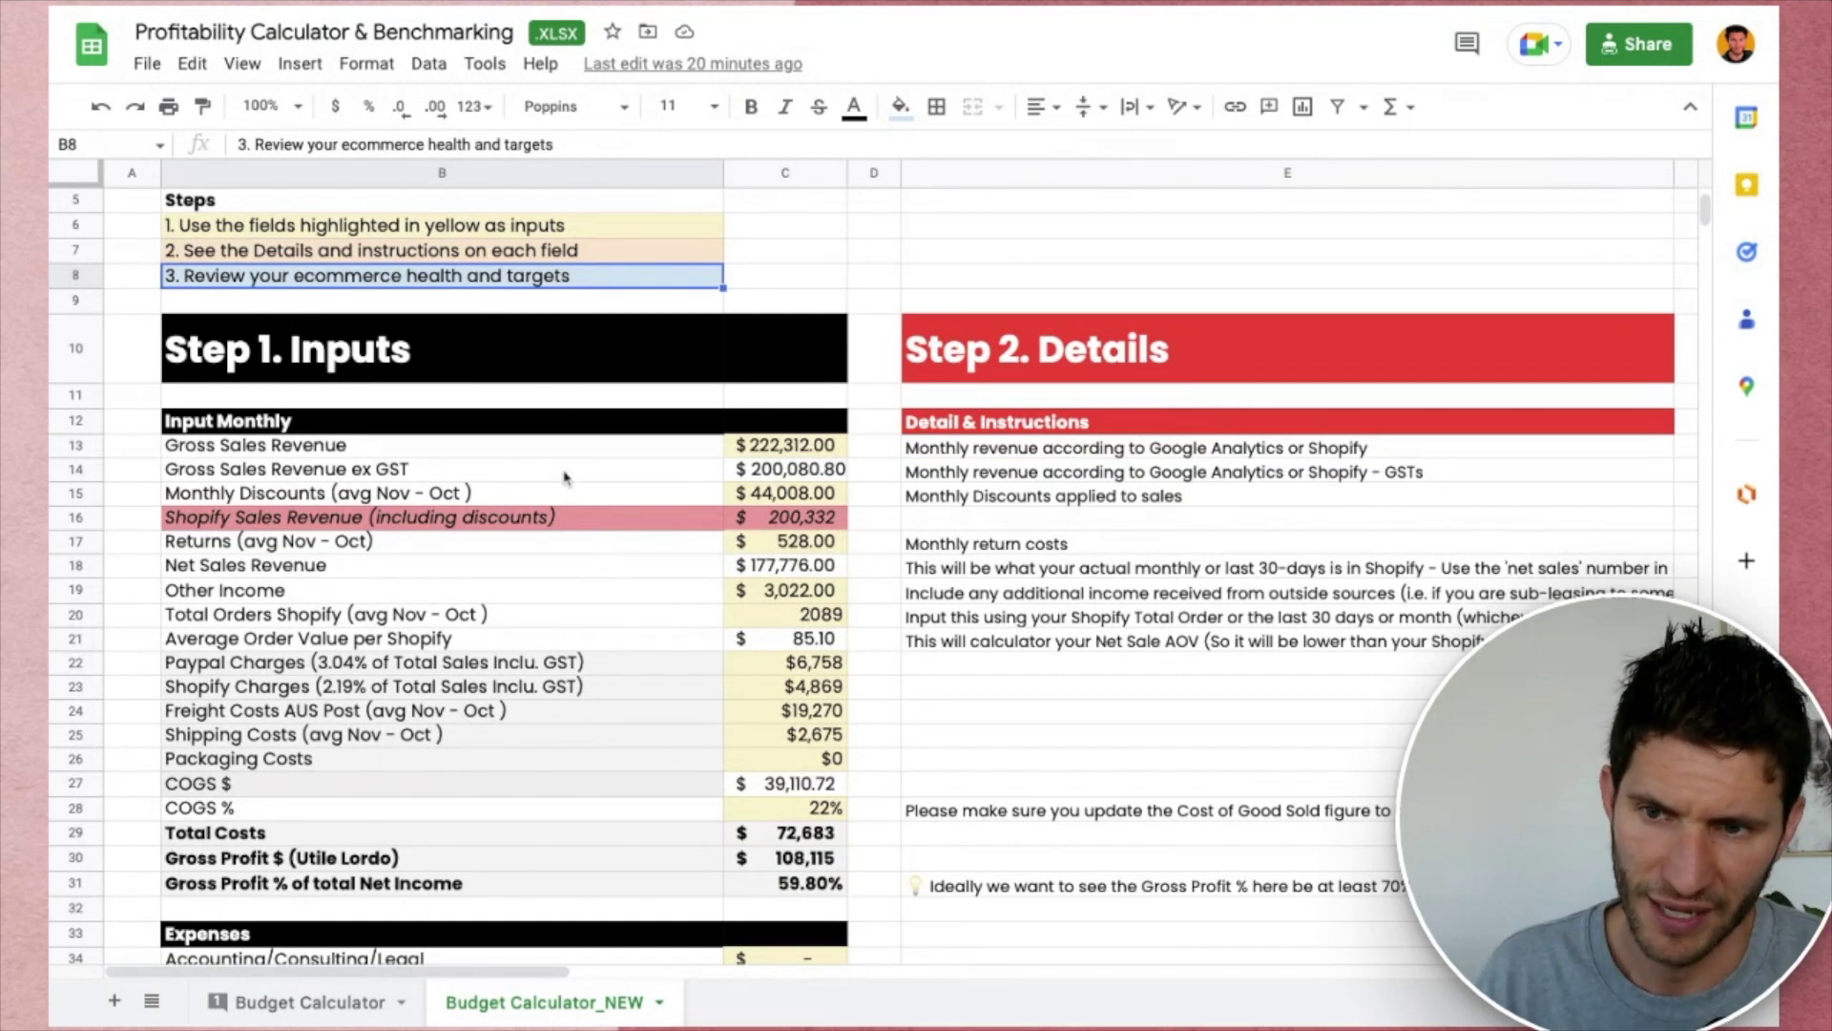
pyautogui.scroll(-1, 564, 477)
pyautogui.scroll(-1, 530, 467)
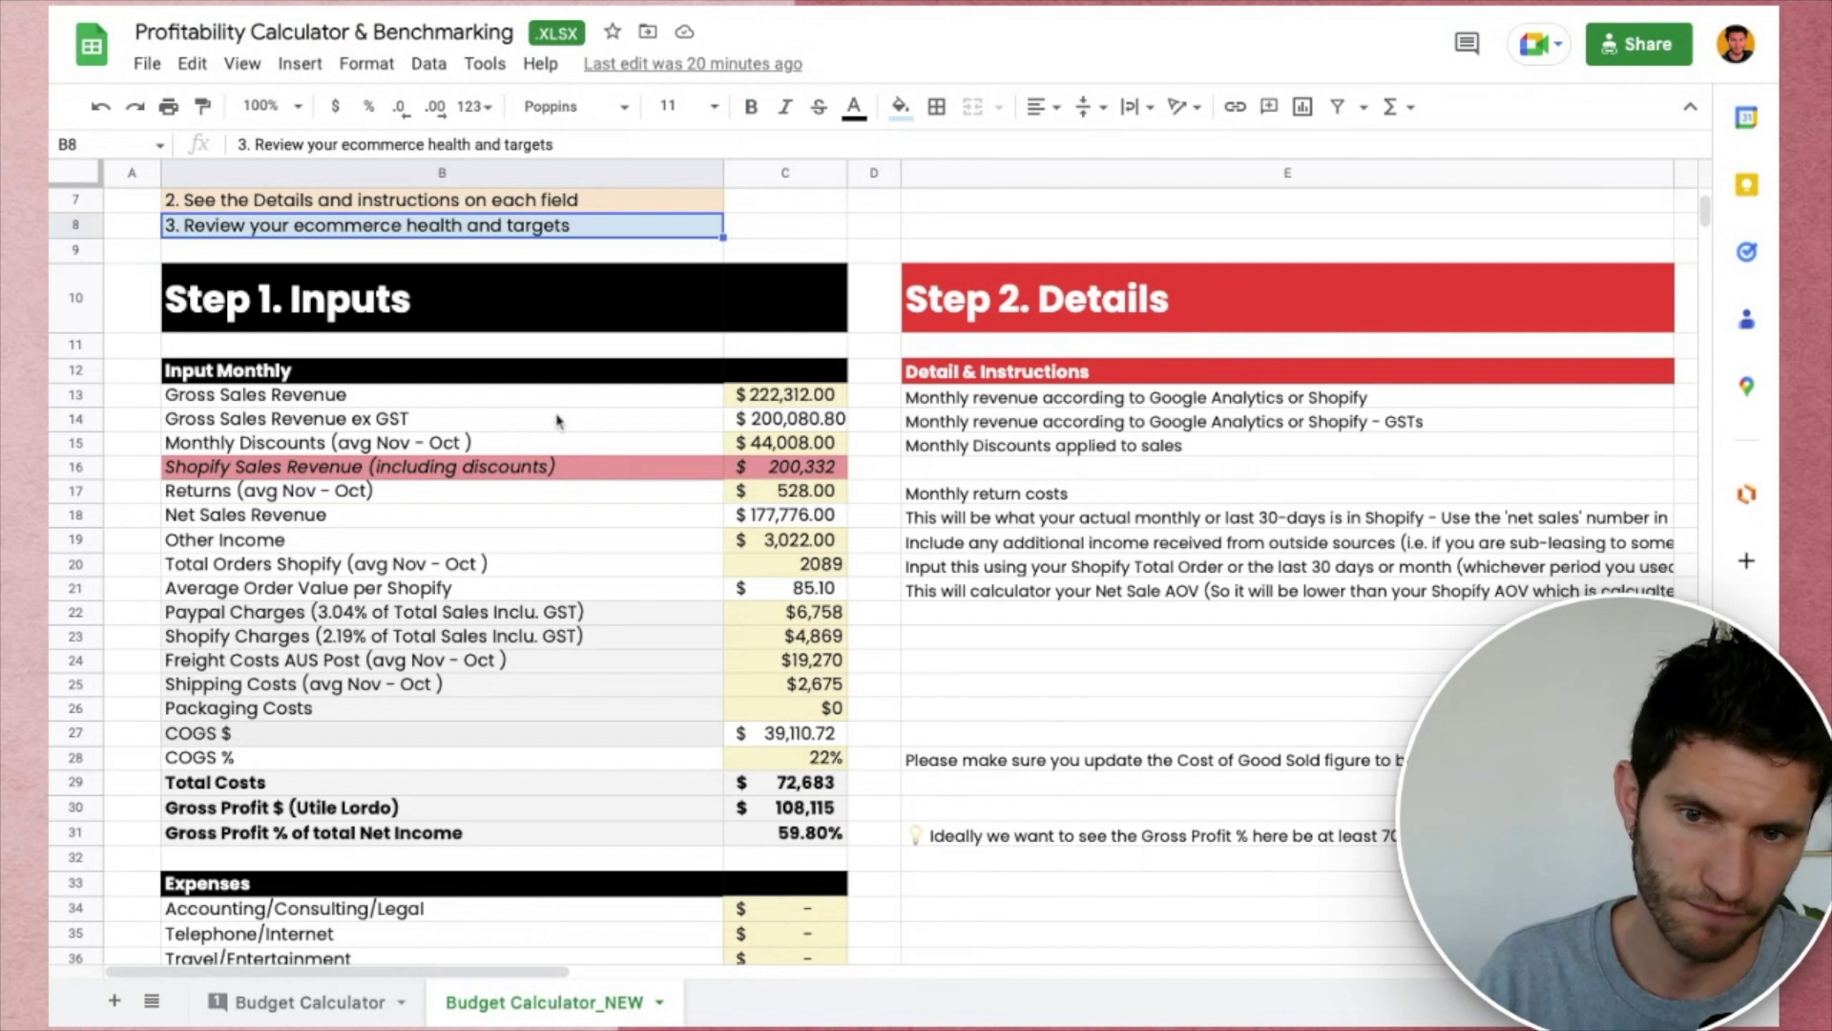
pyautogui.scroll(-3, 558, 421)
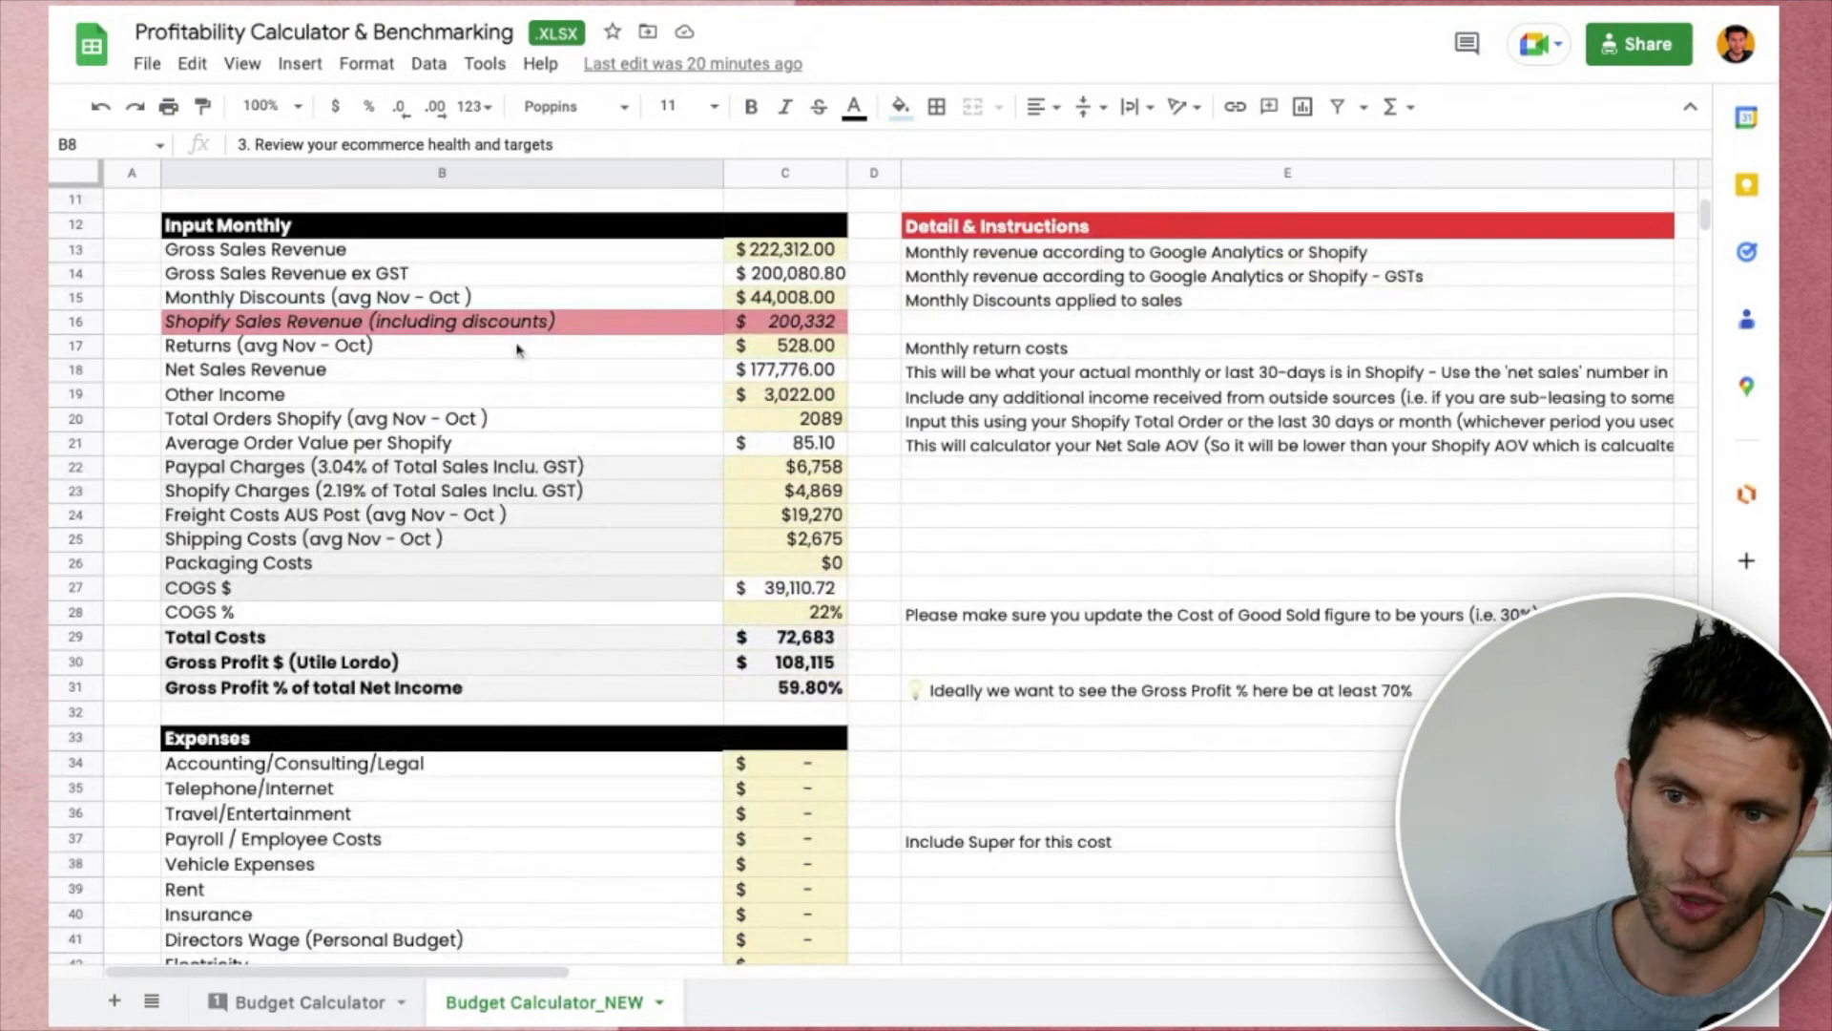
pyautogui.scroll(1, 520, 351)
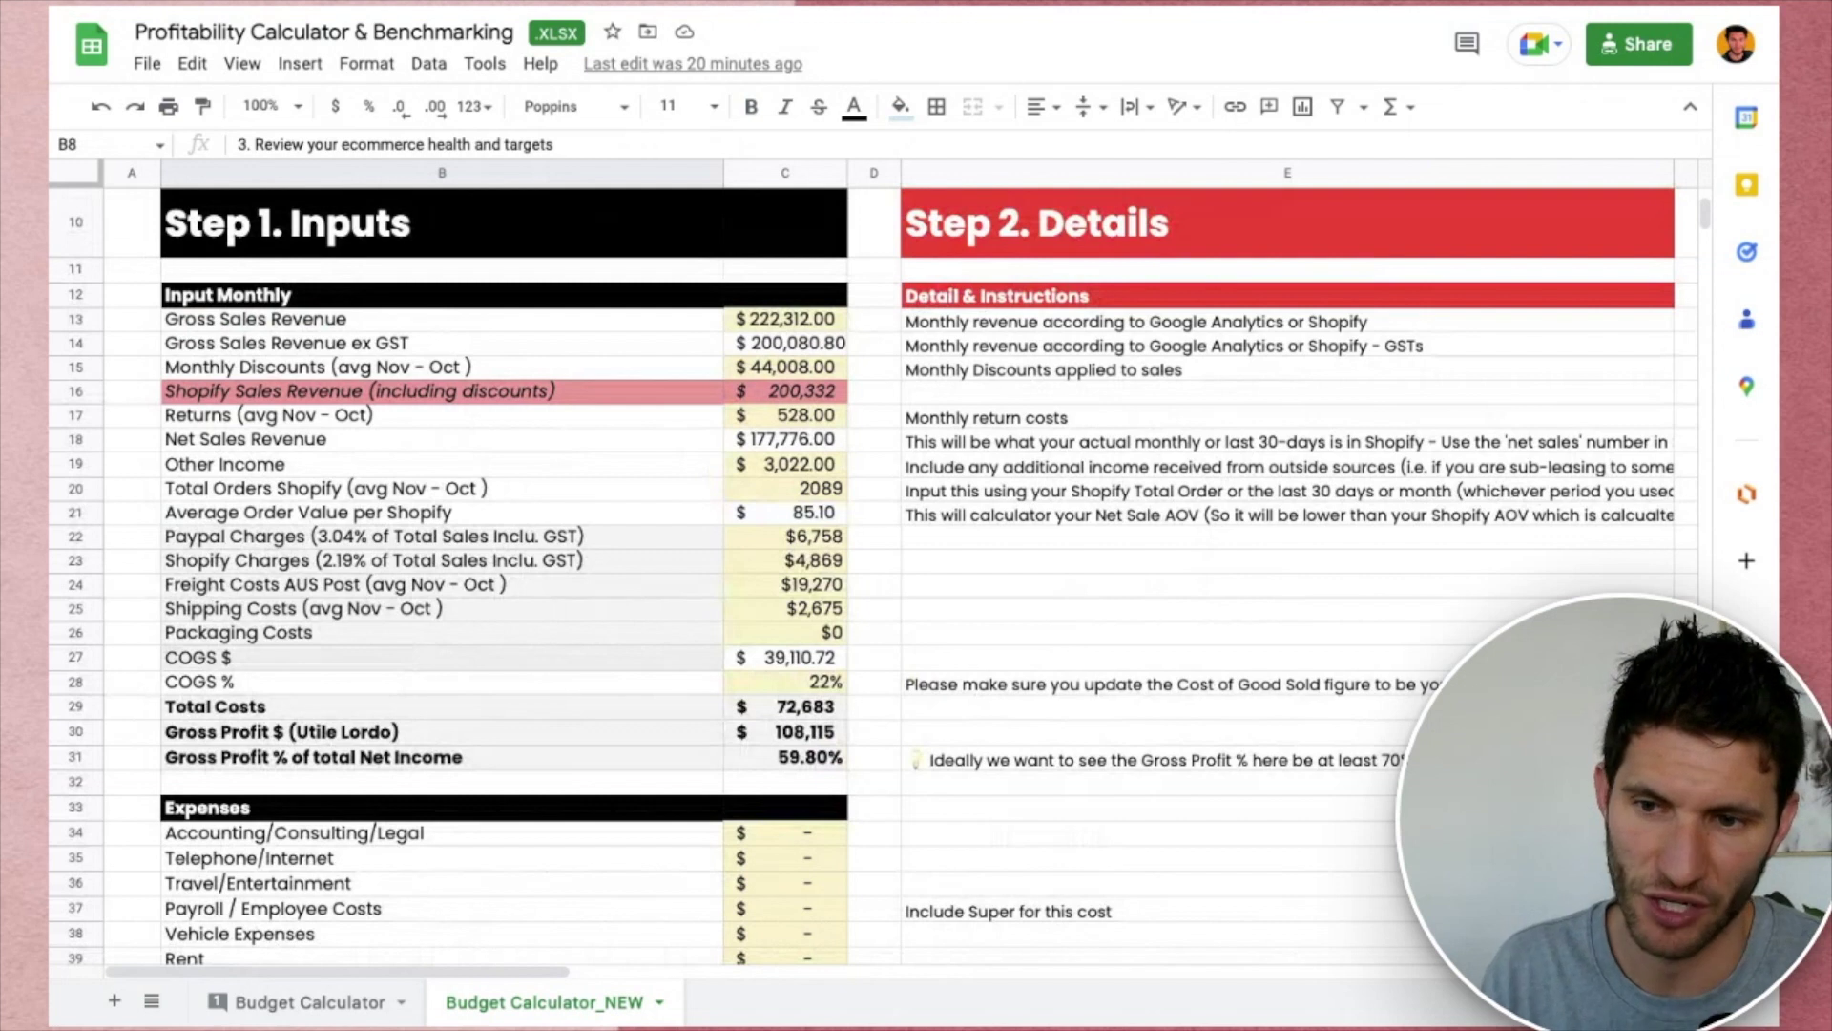
# Examine the Expenses section, highlighting its labels from the Expenses heading down to Insurance.
pyautogui.scroll(-5, 456, 480)
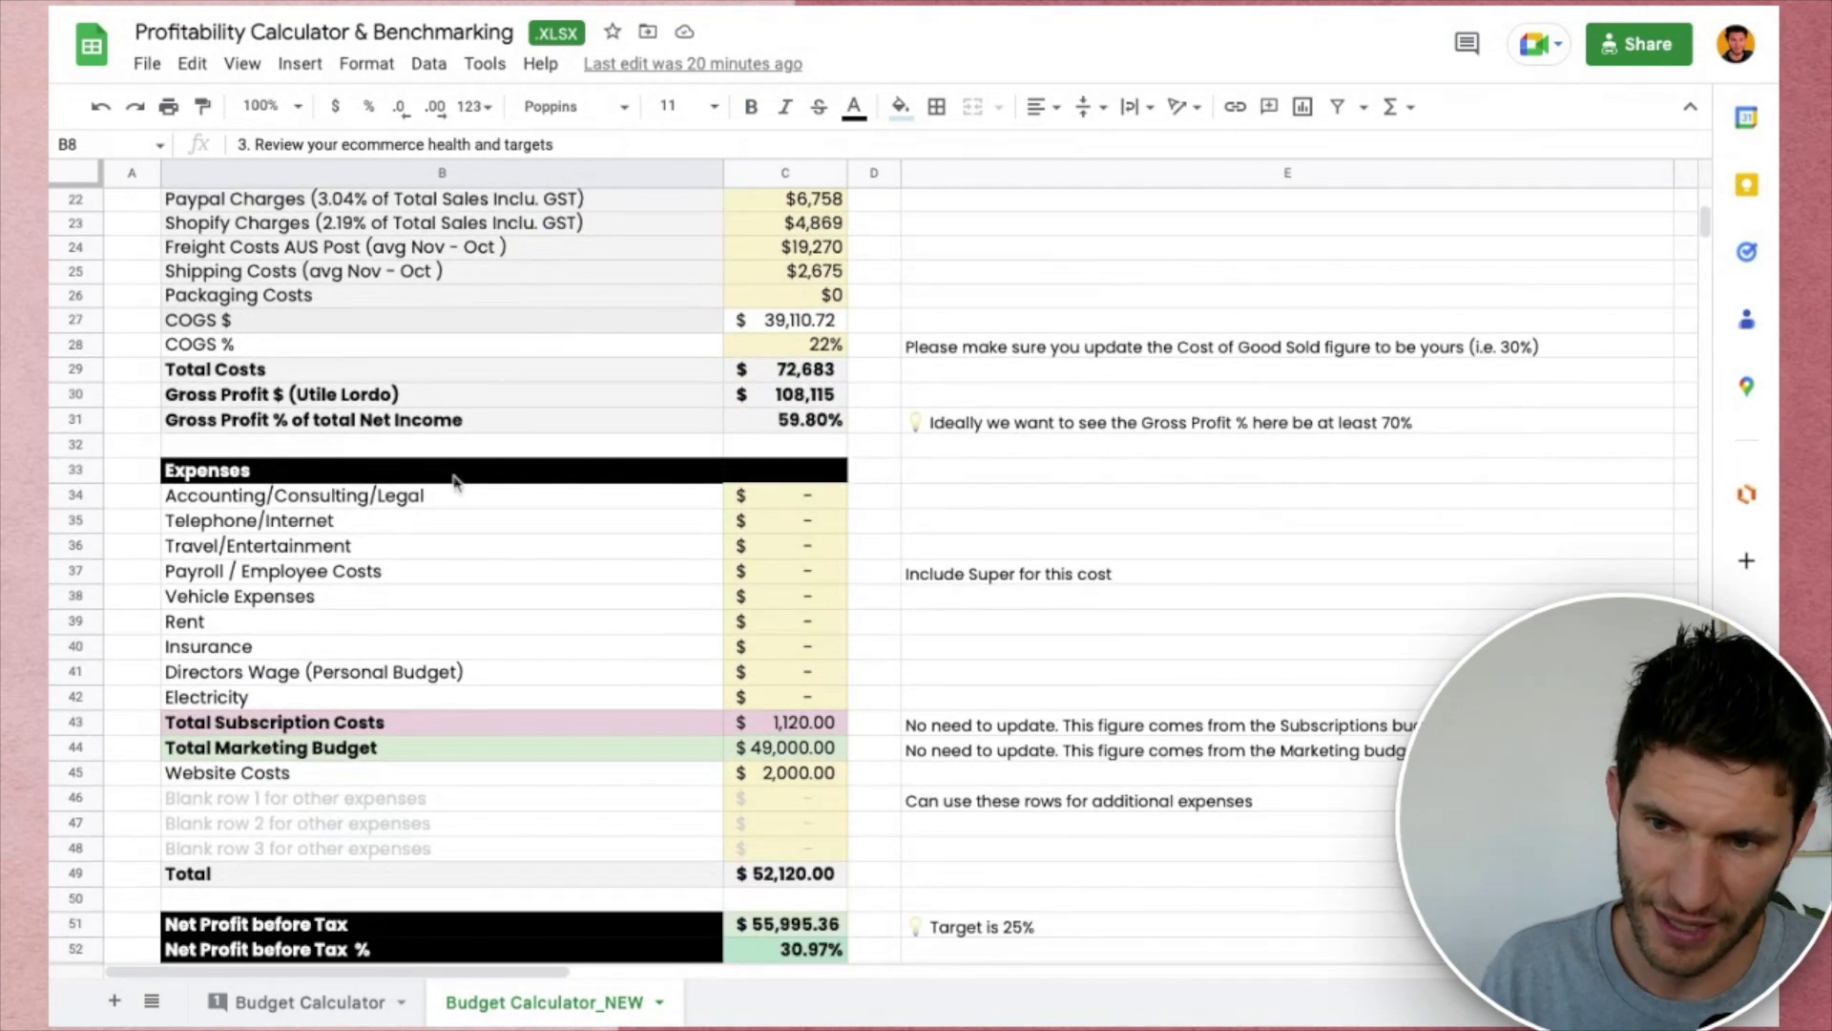
pyautogui.moveTo(453, 478); pyautogui.dragTo(439, 649)
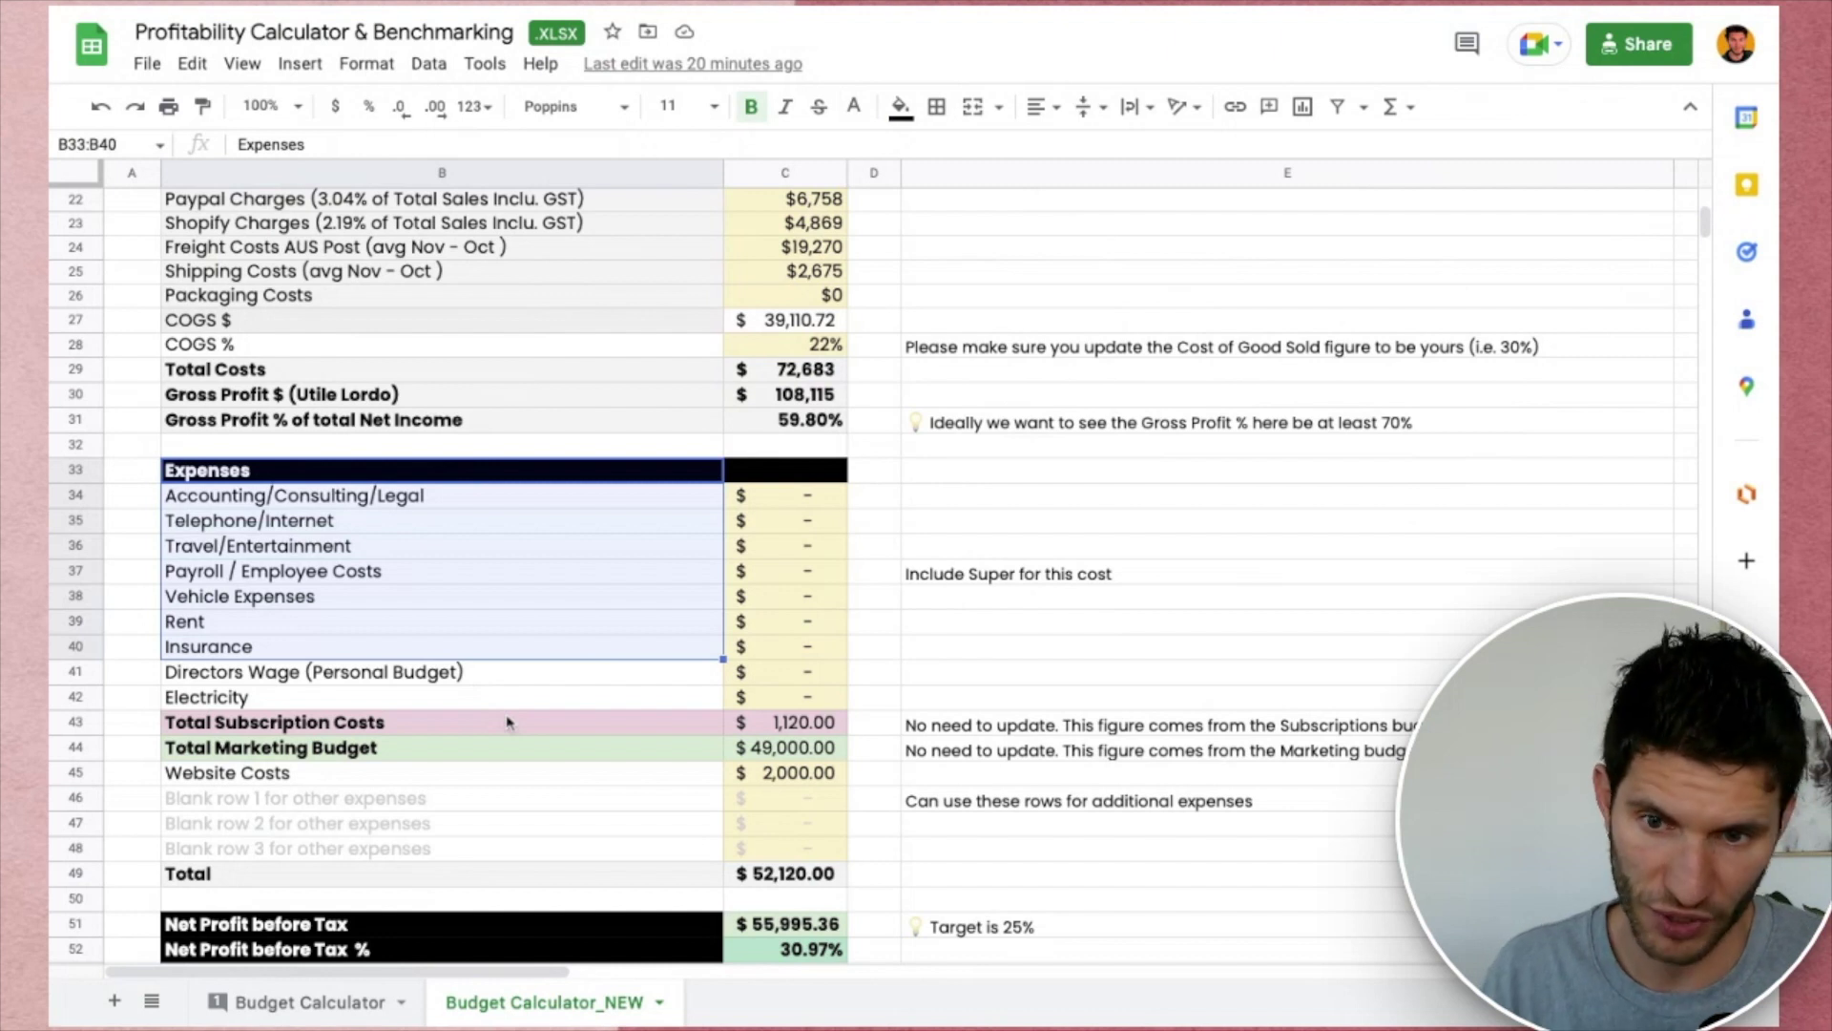
pyautogui.scroll(-5, 506, 723)
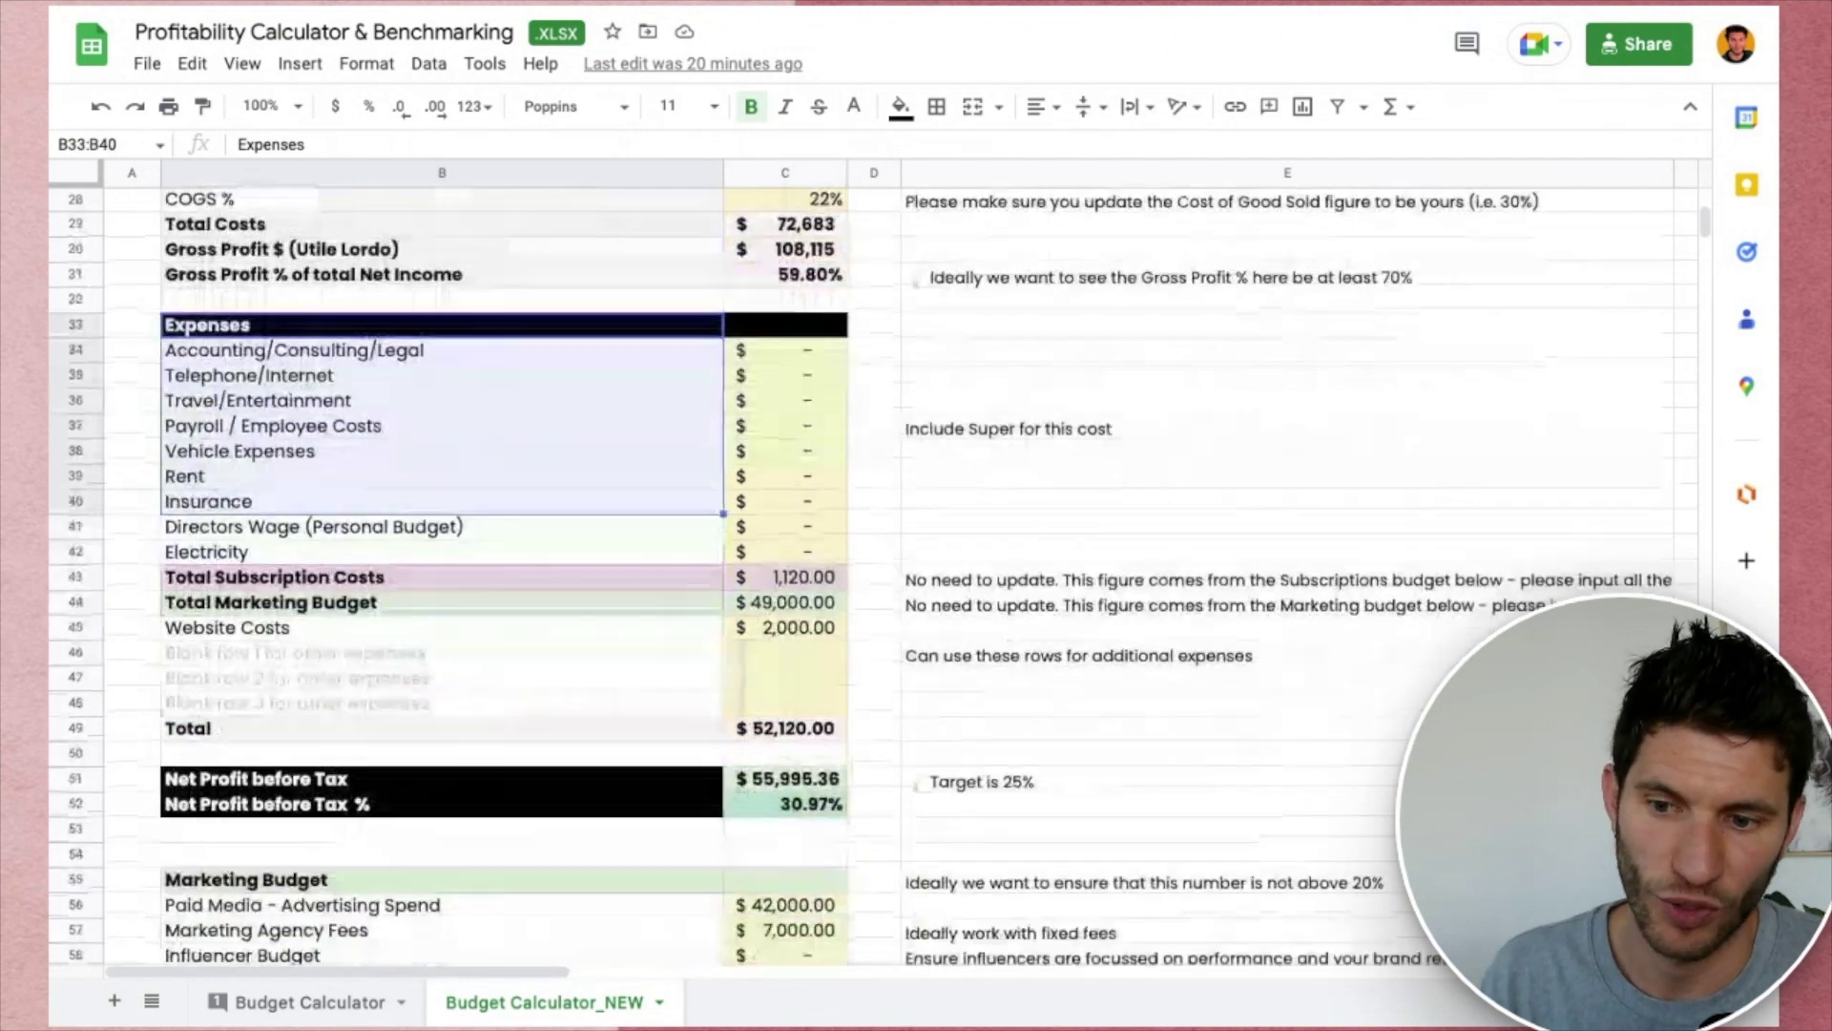
# Examine the Marketing Budget and Subscriptions sections, highlighting the subscription labels down to Klaviyo.
pyautogui.scroll(-5, 826, 576)
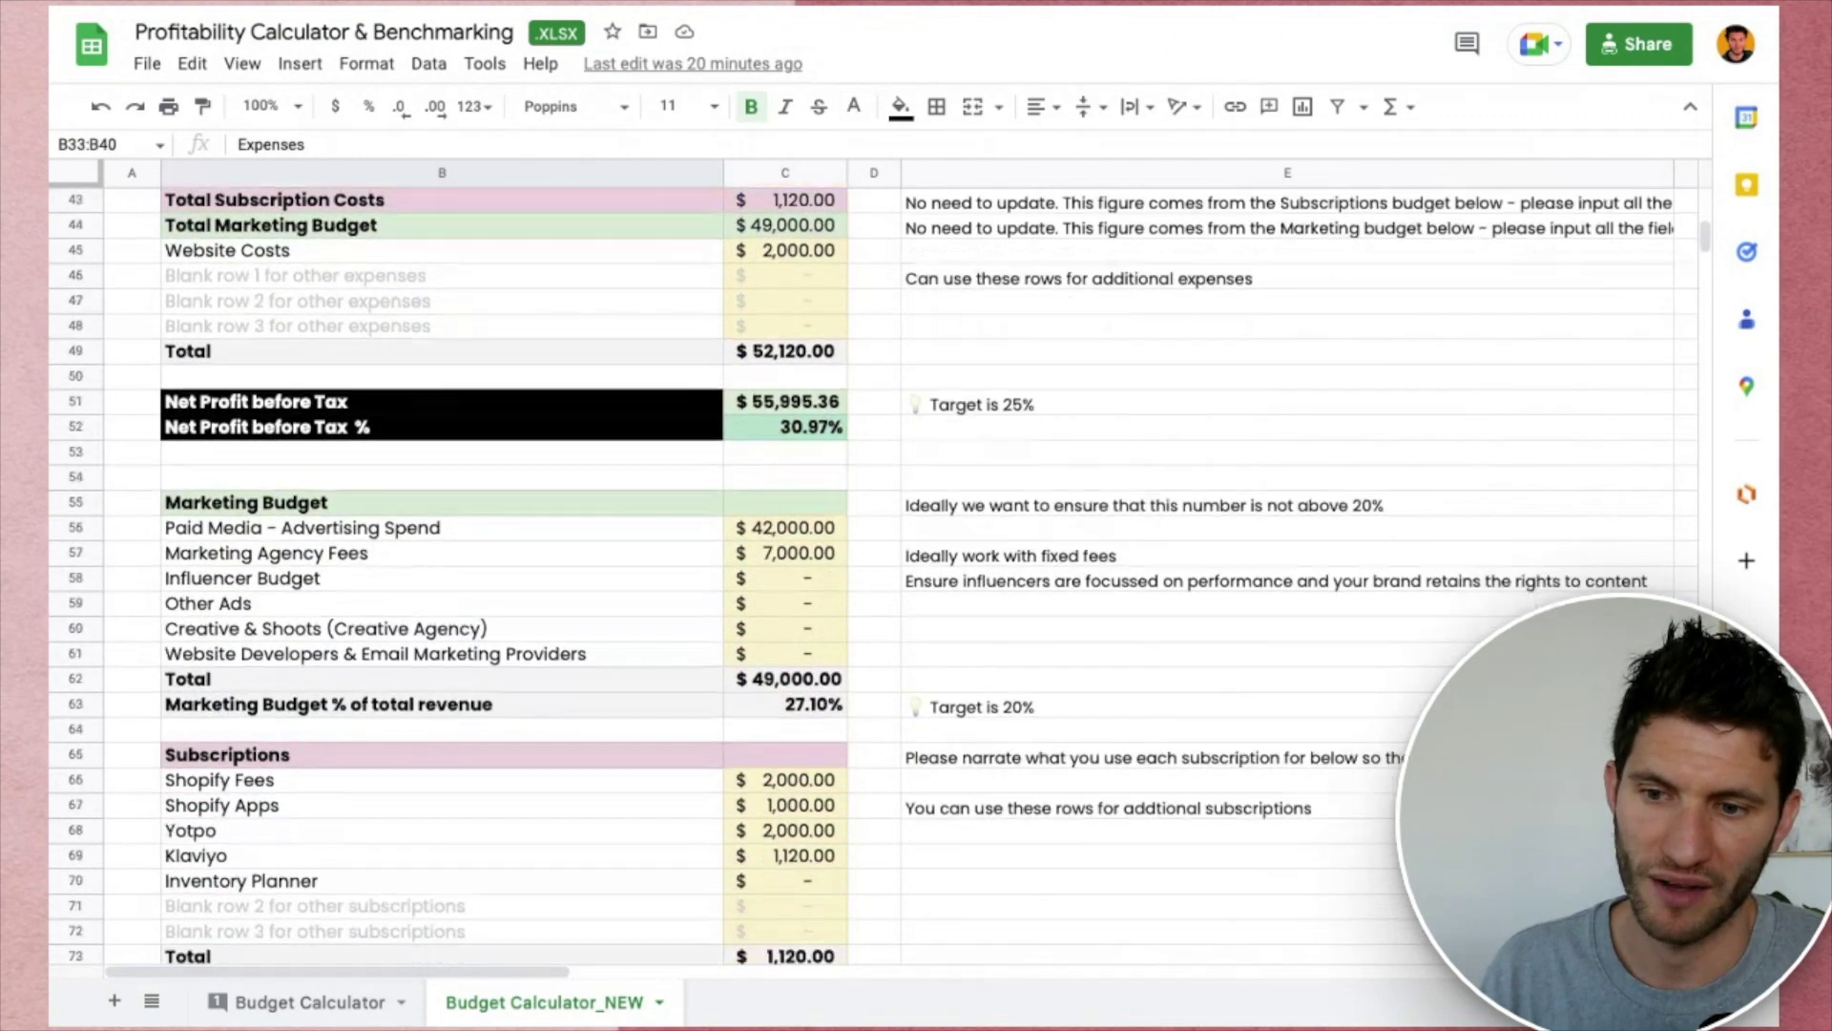
pyautogui.moveTo(506, 686); pyautogui.dragTo(505, 756)
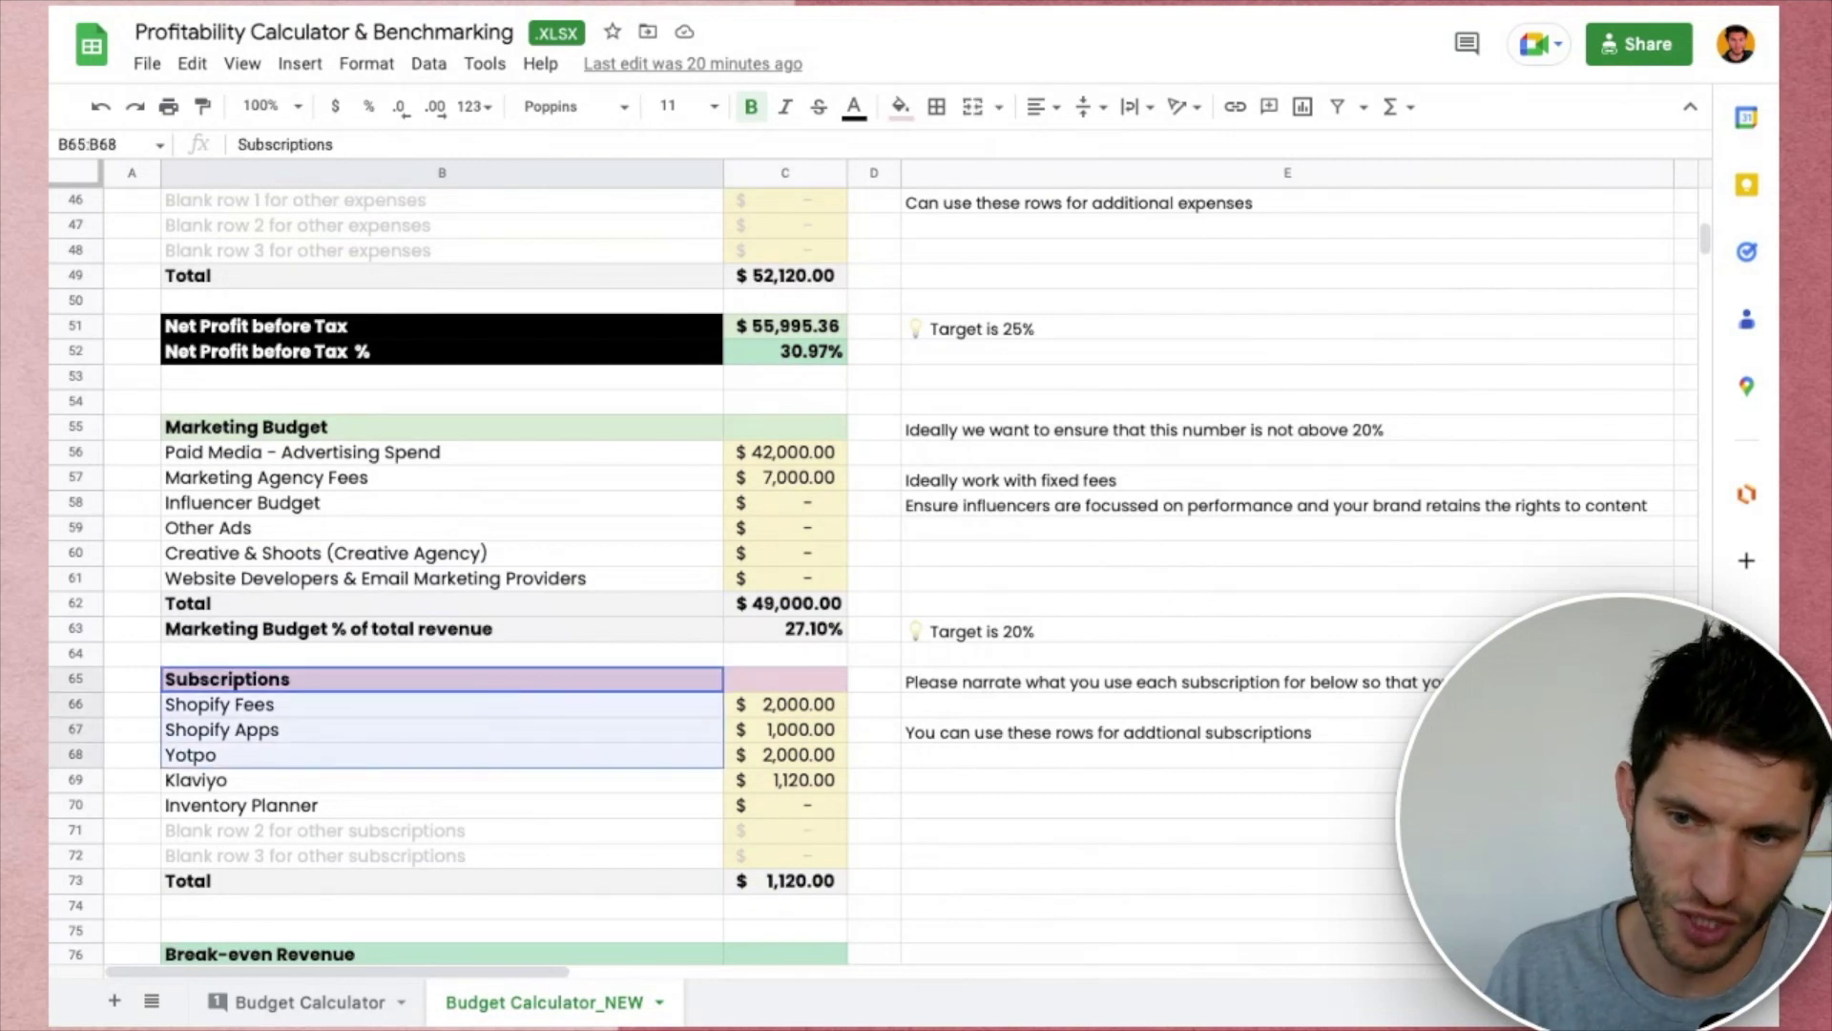
pyautogui.click(489, 793)
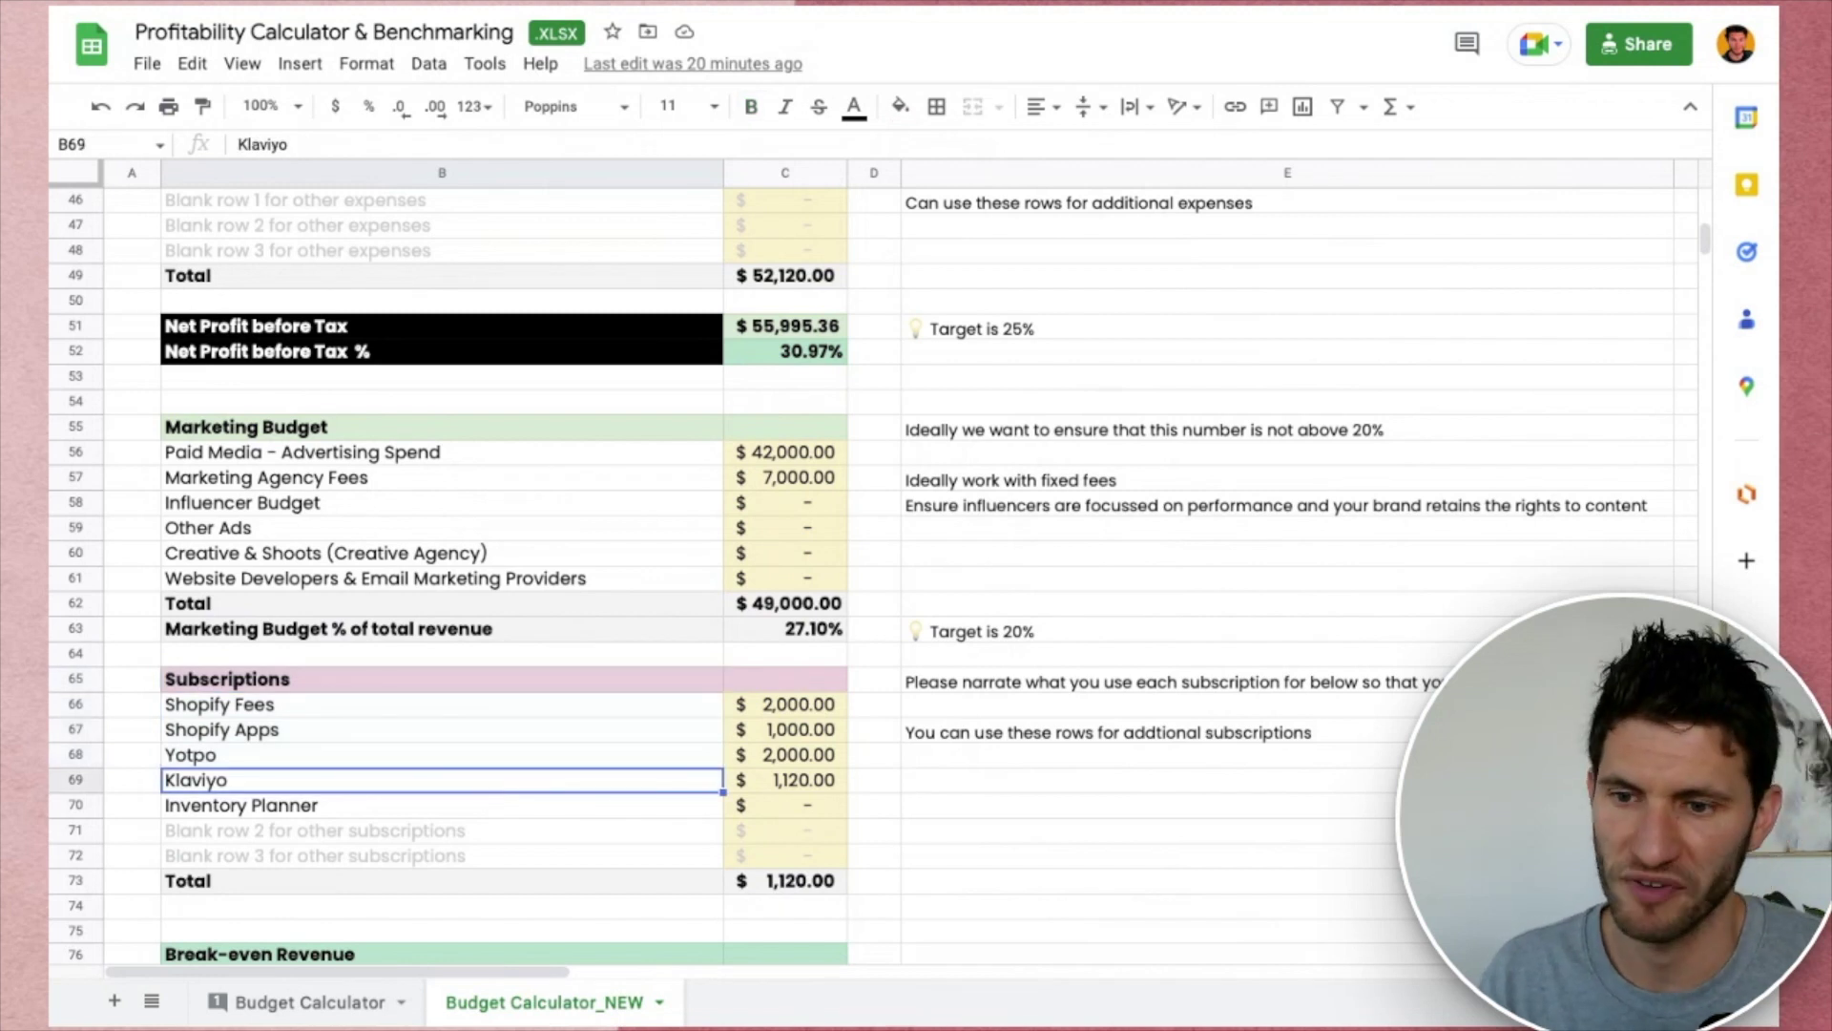
# Inspect the Break-even Revenue section and the formula behind Breakeven Revenue Required in C77.
pyautogui.scroll(-1, 549, 862)
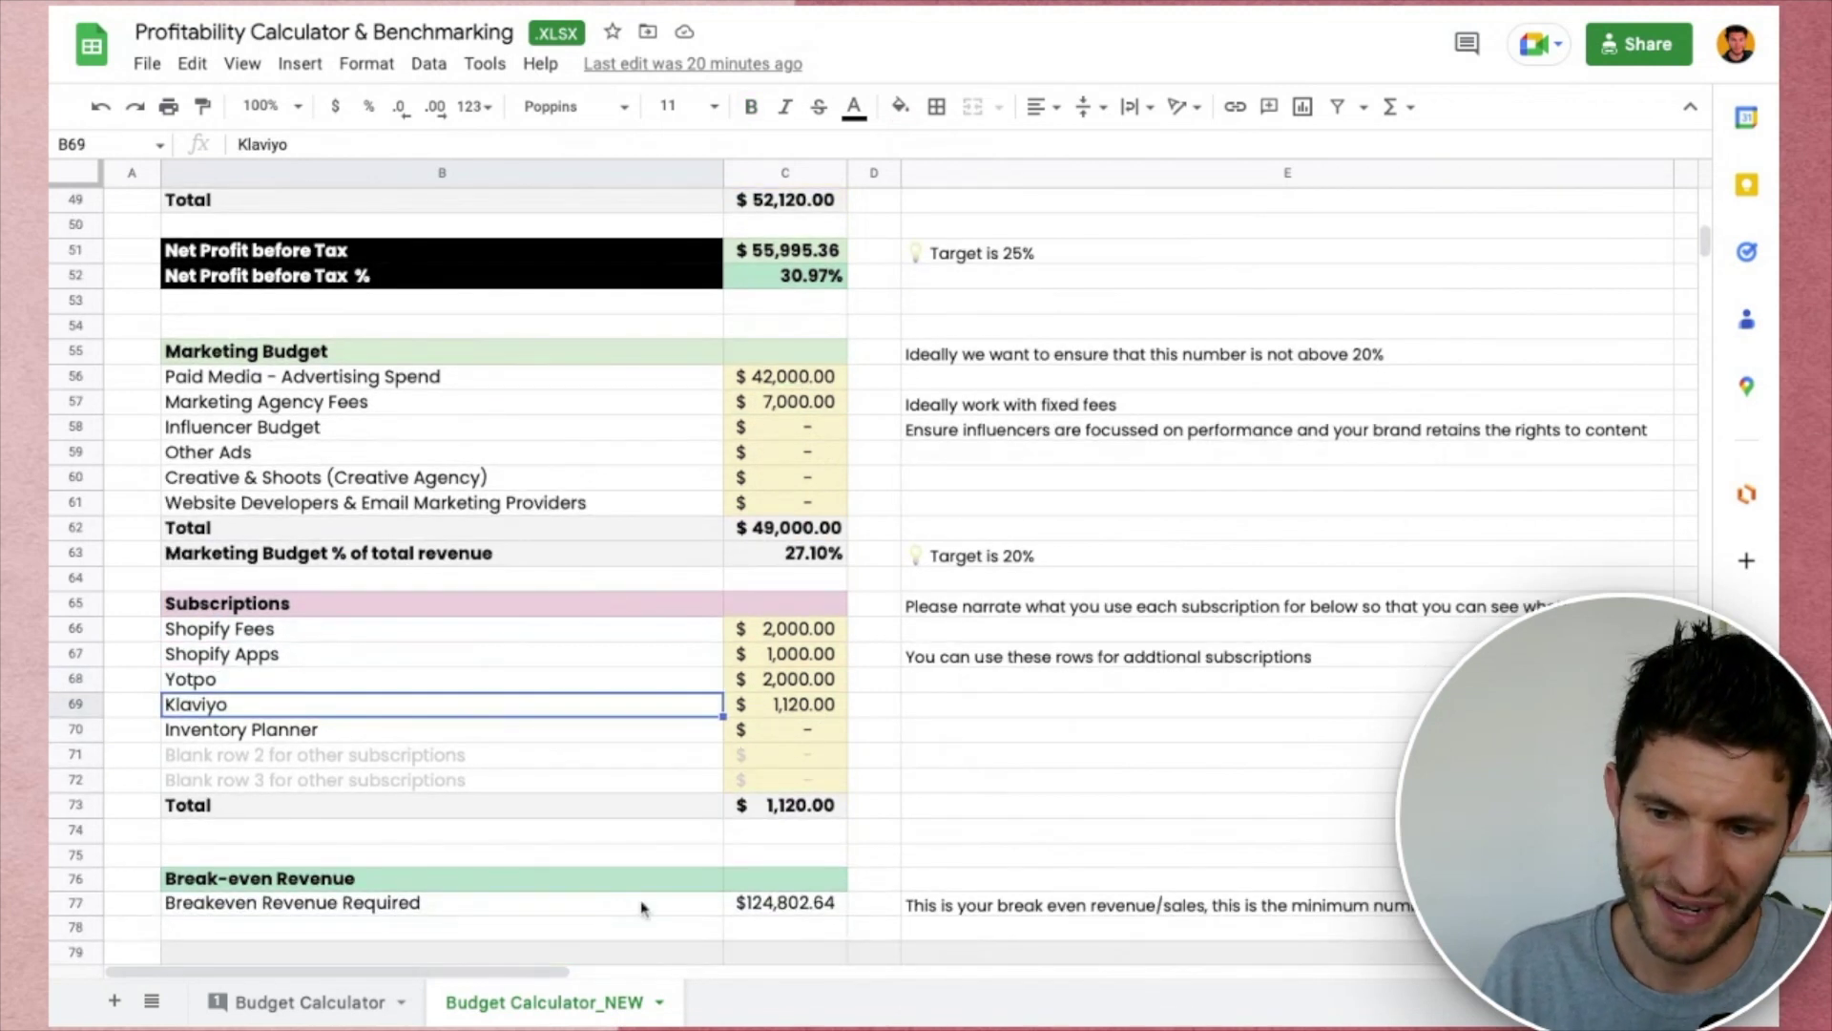
pyautogui.click(781, 911)
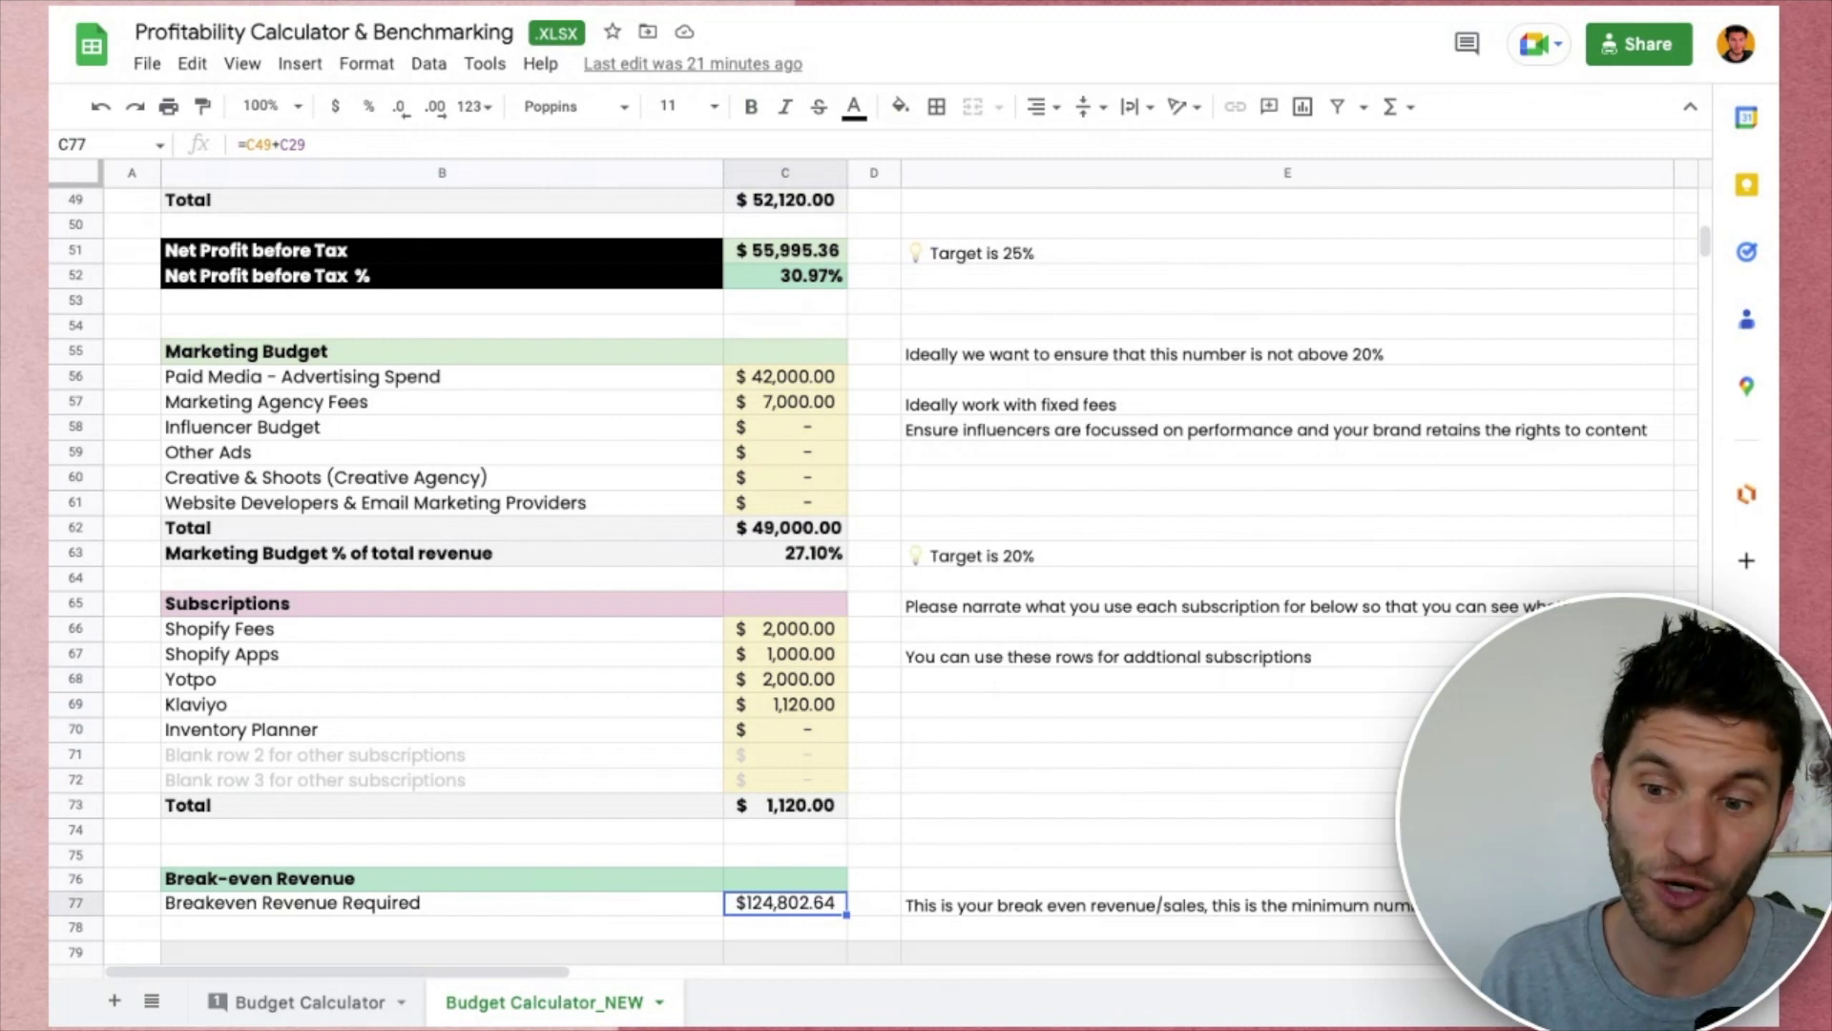
pyautogui.click(273, 886)
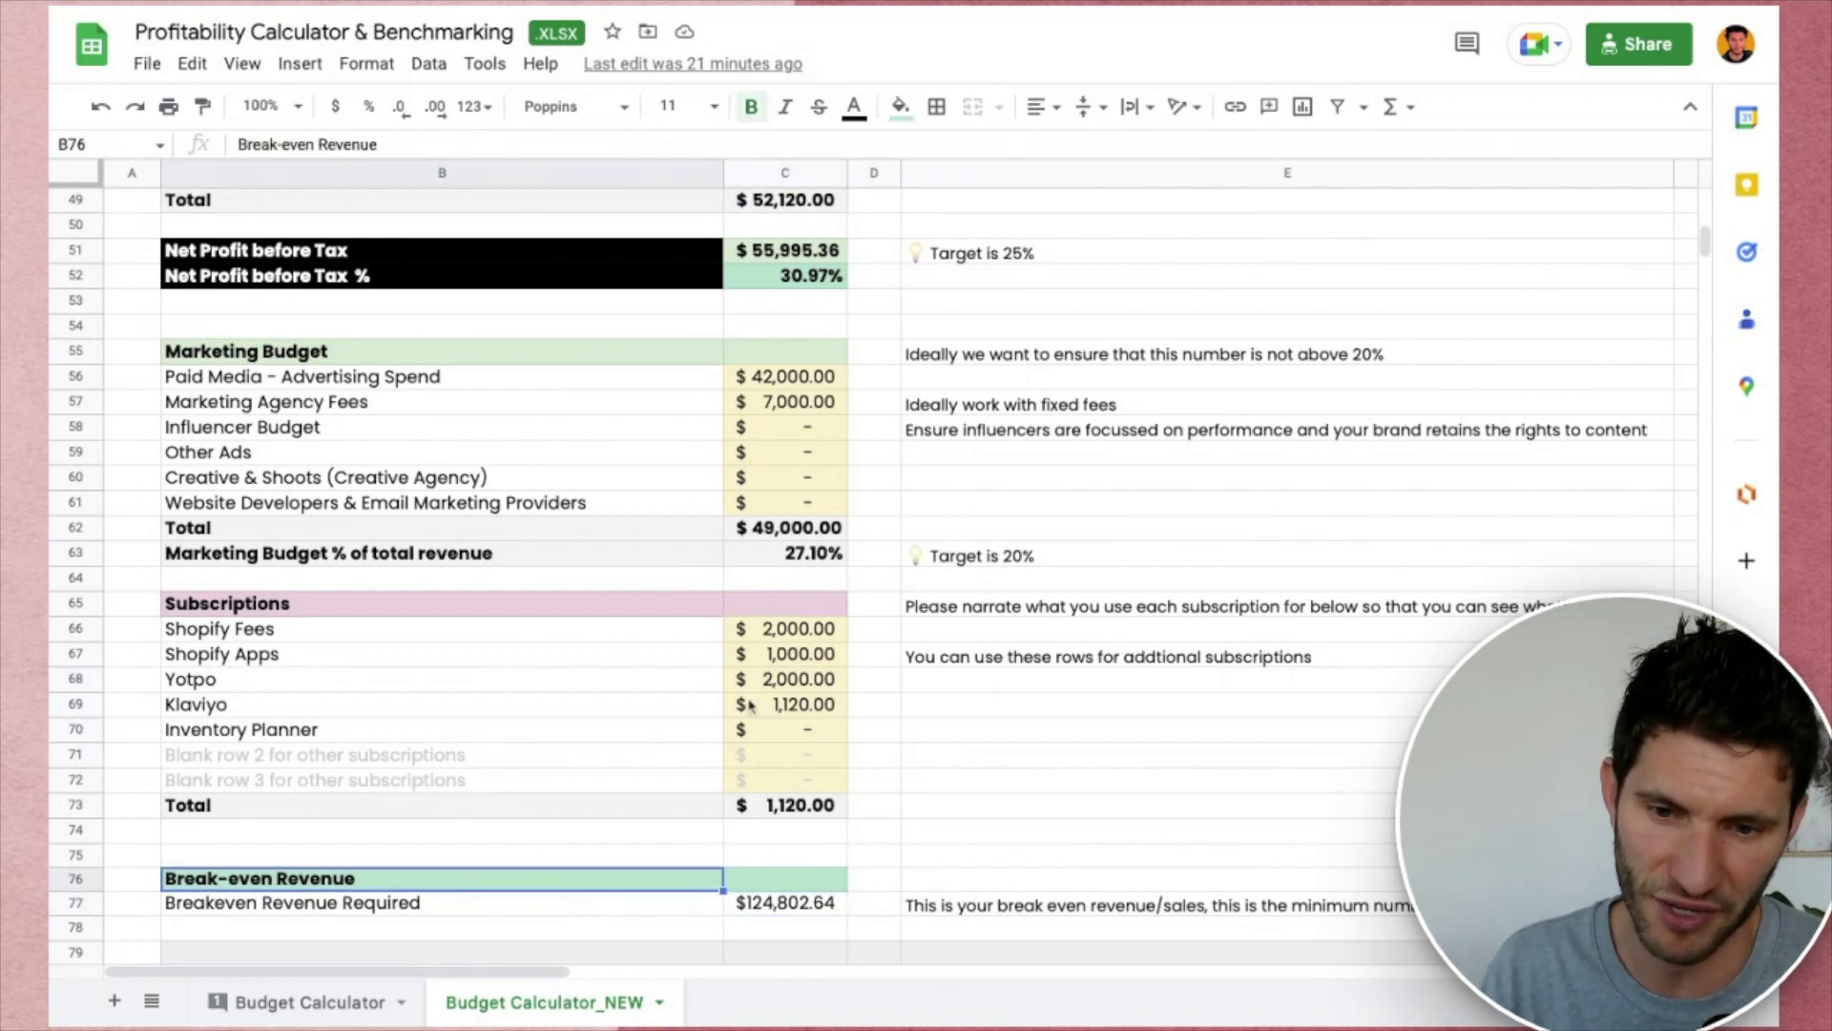
# Return to the Step 2. Details and Step 3. Insights sections and select the monthly revenue minus GSTs note in E14.
pyautogui.scroll(5, 720, 541)
pyautogui.hscroll(5, 720, 541)
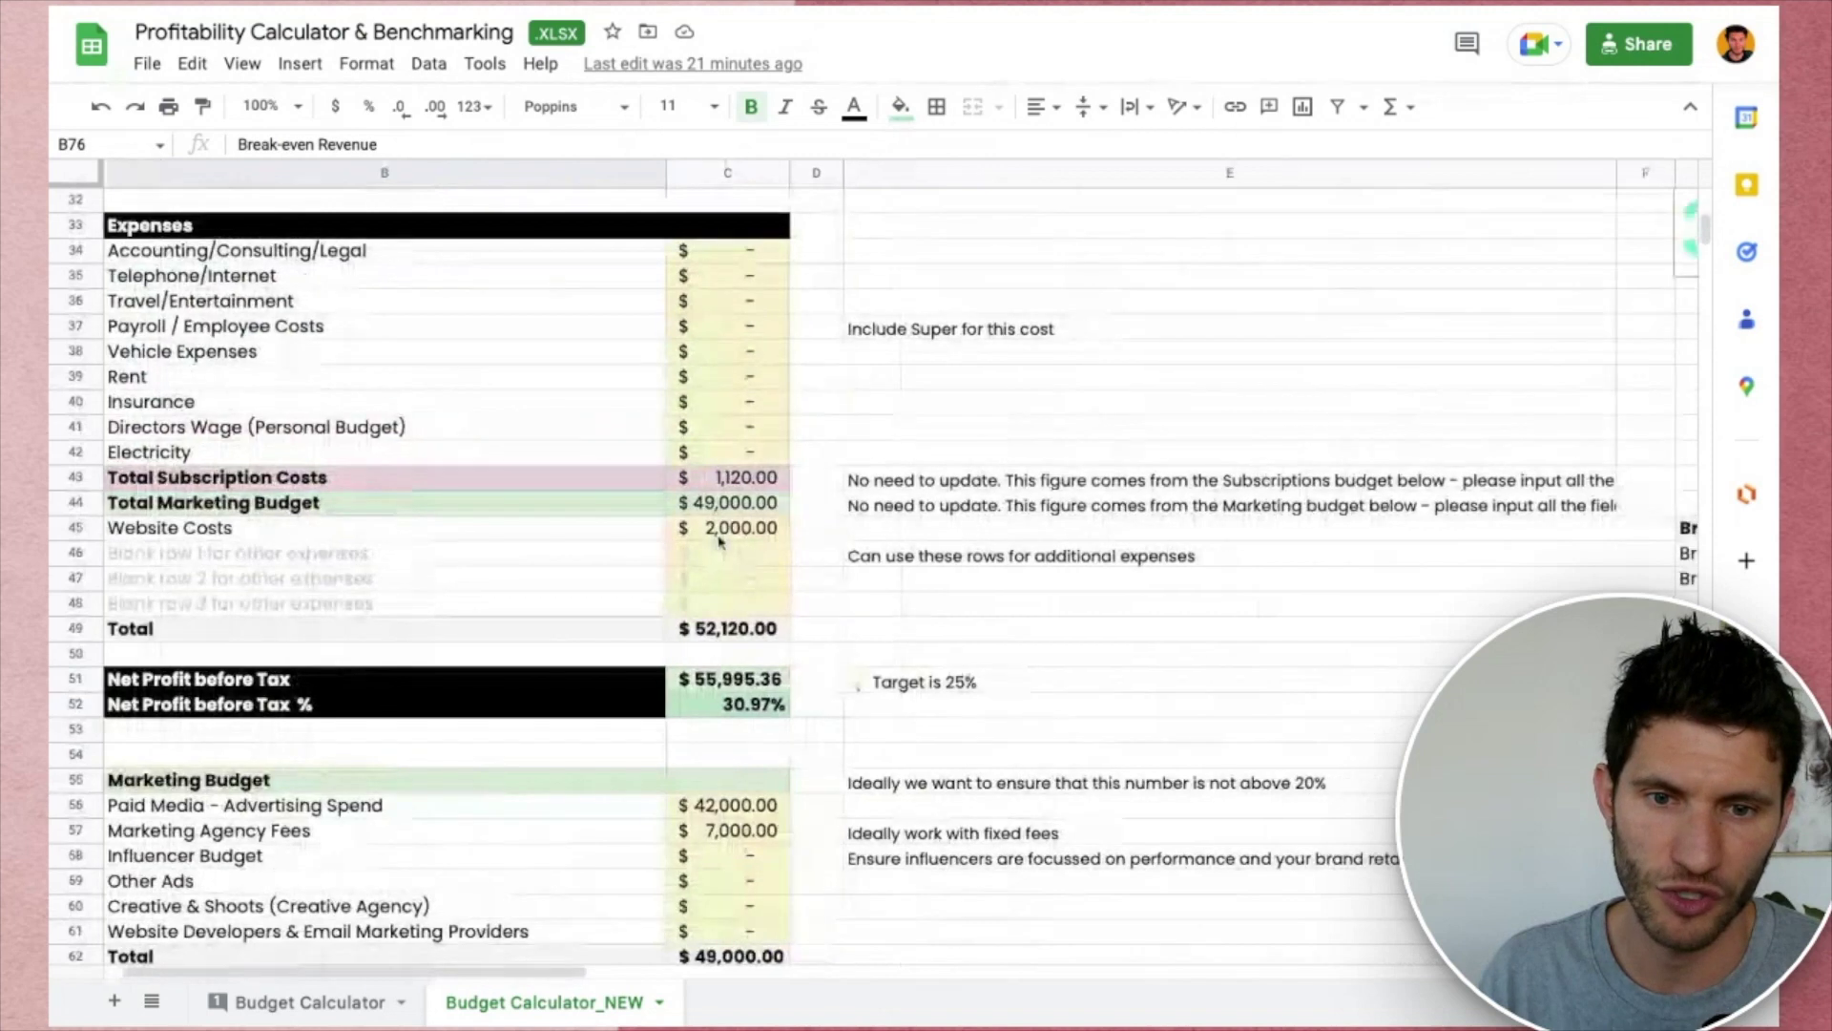
pyautogui.scroll(7, 719, 541)
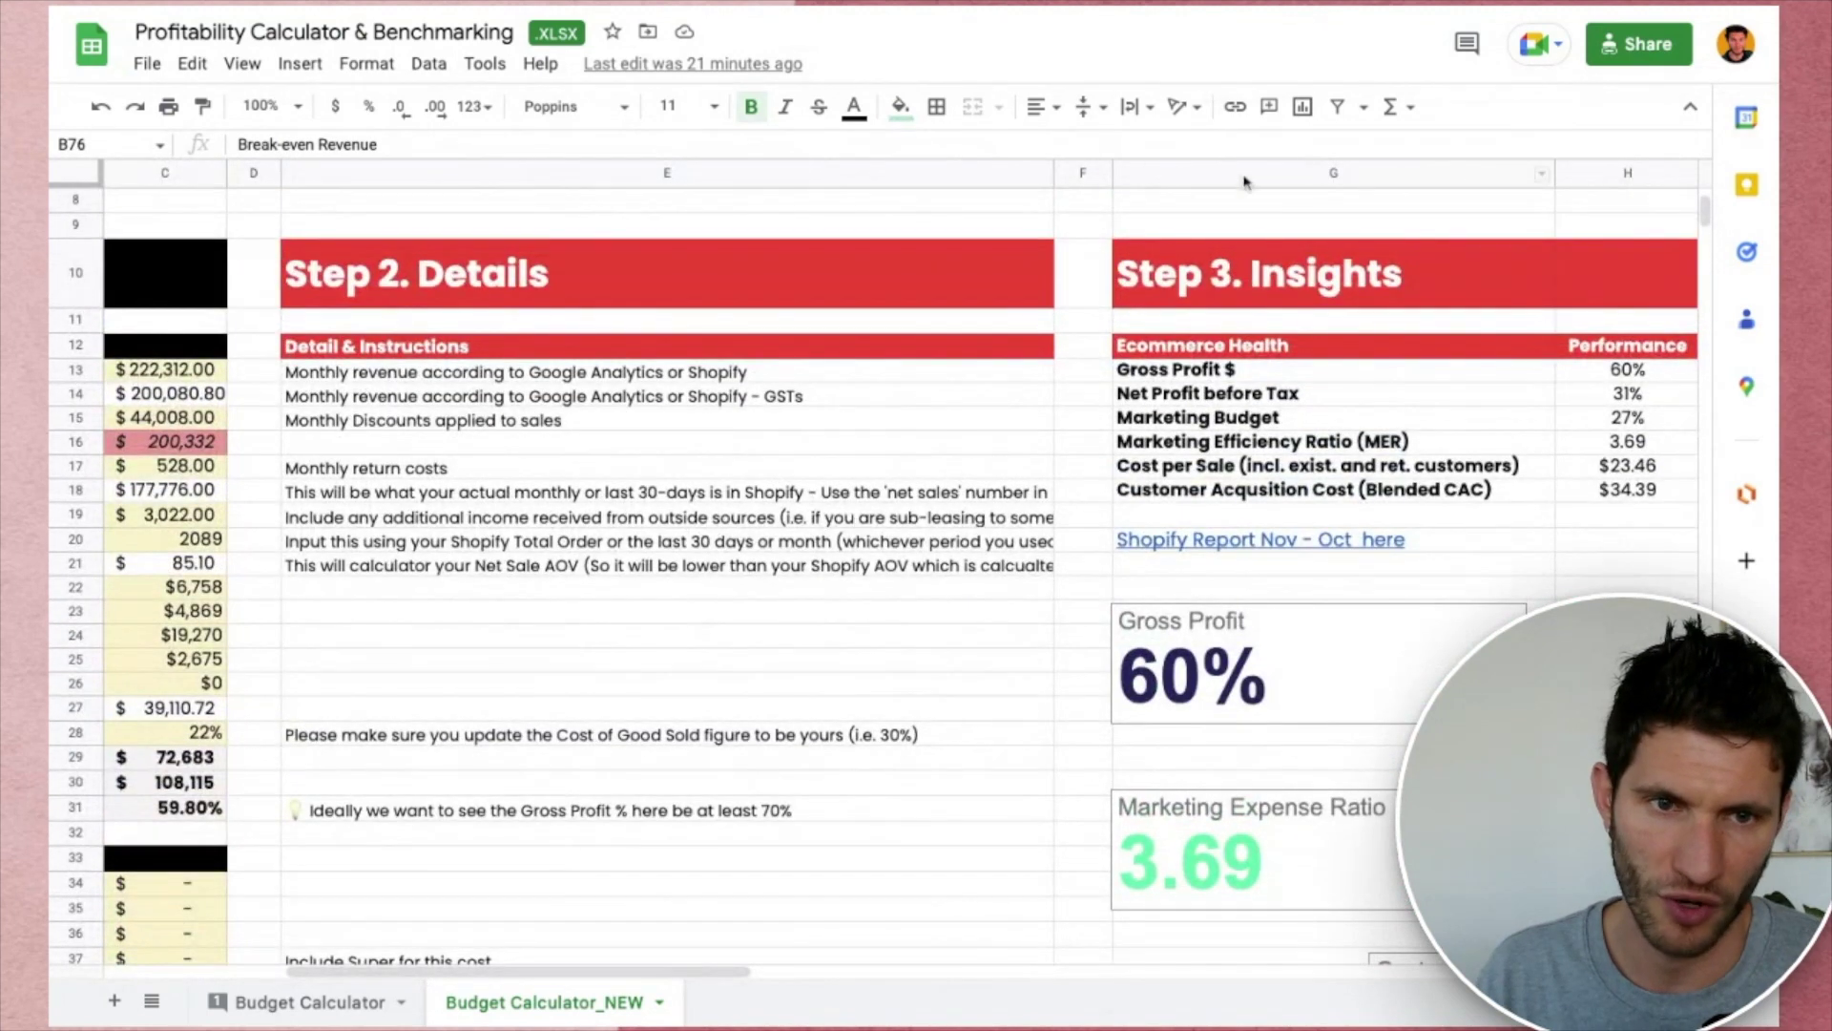
pyautogui.click(667, 396)
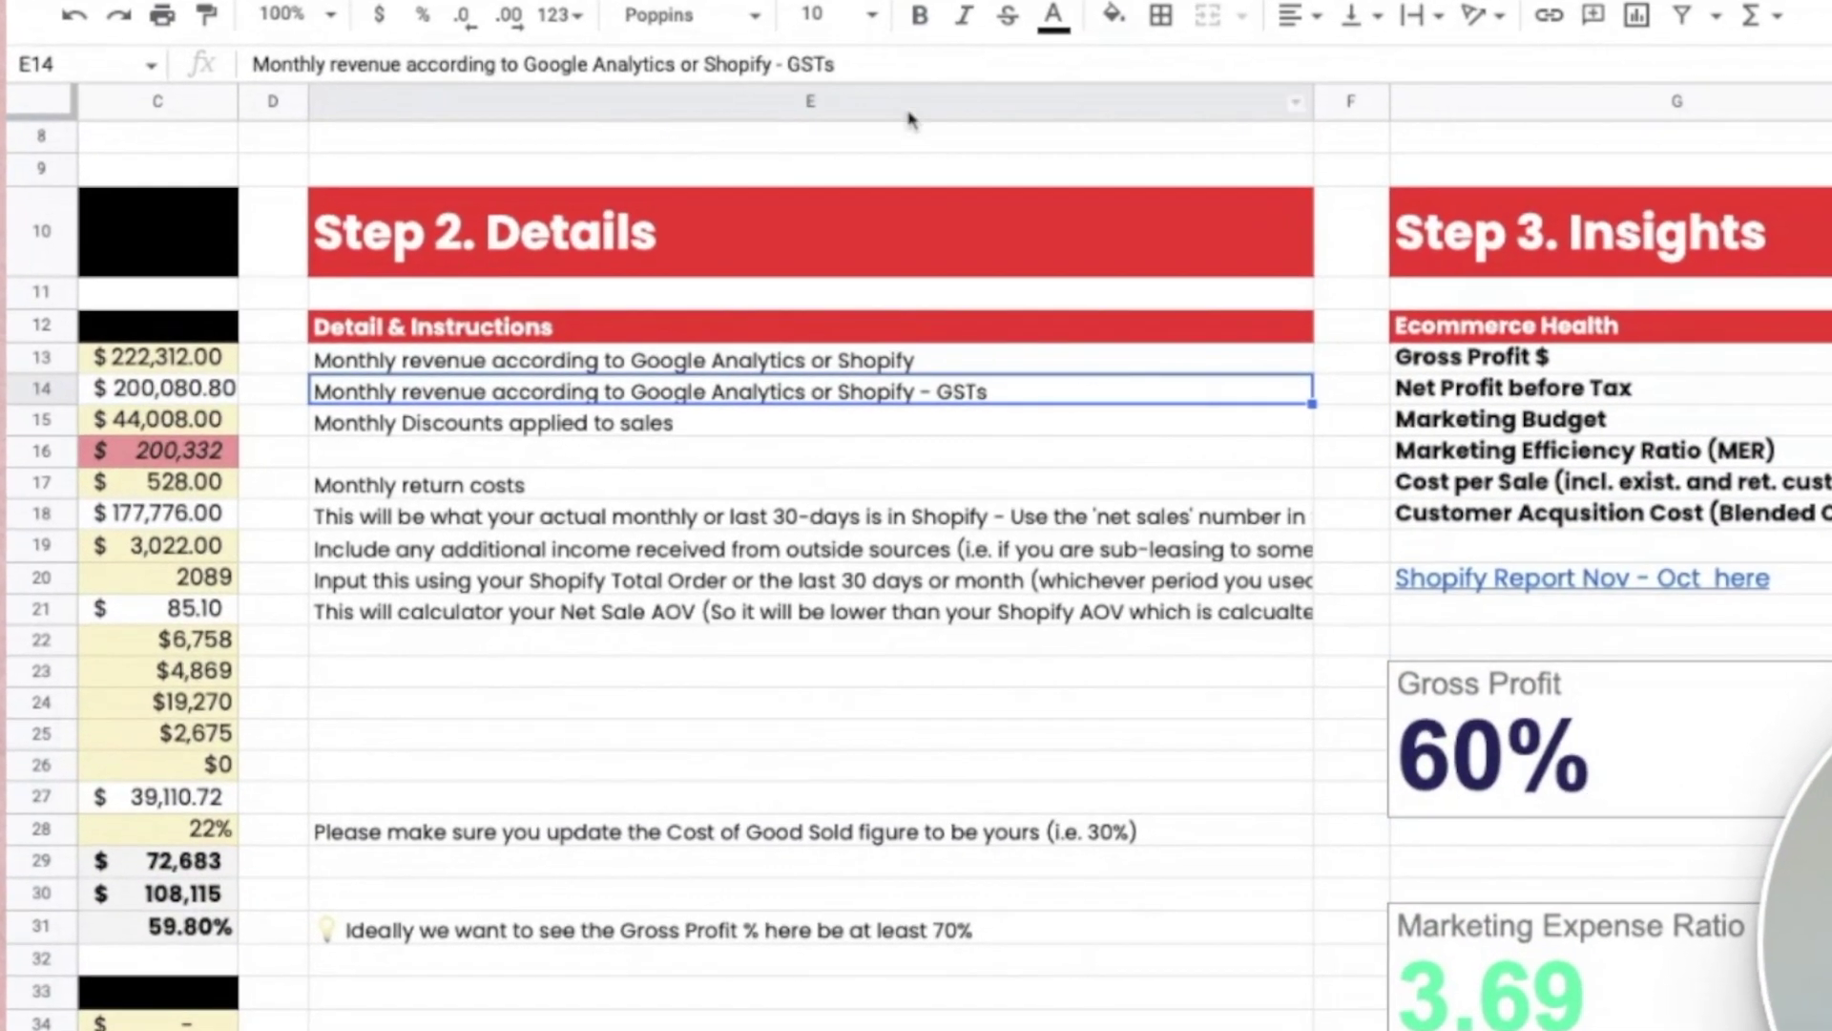
# Review the Step 2. Details instructions with the whole of column E selected.
pyautogui.click(908, 110)
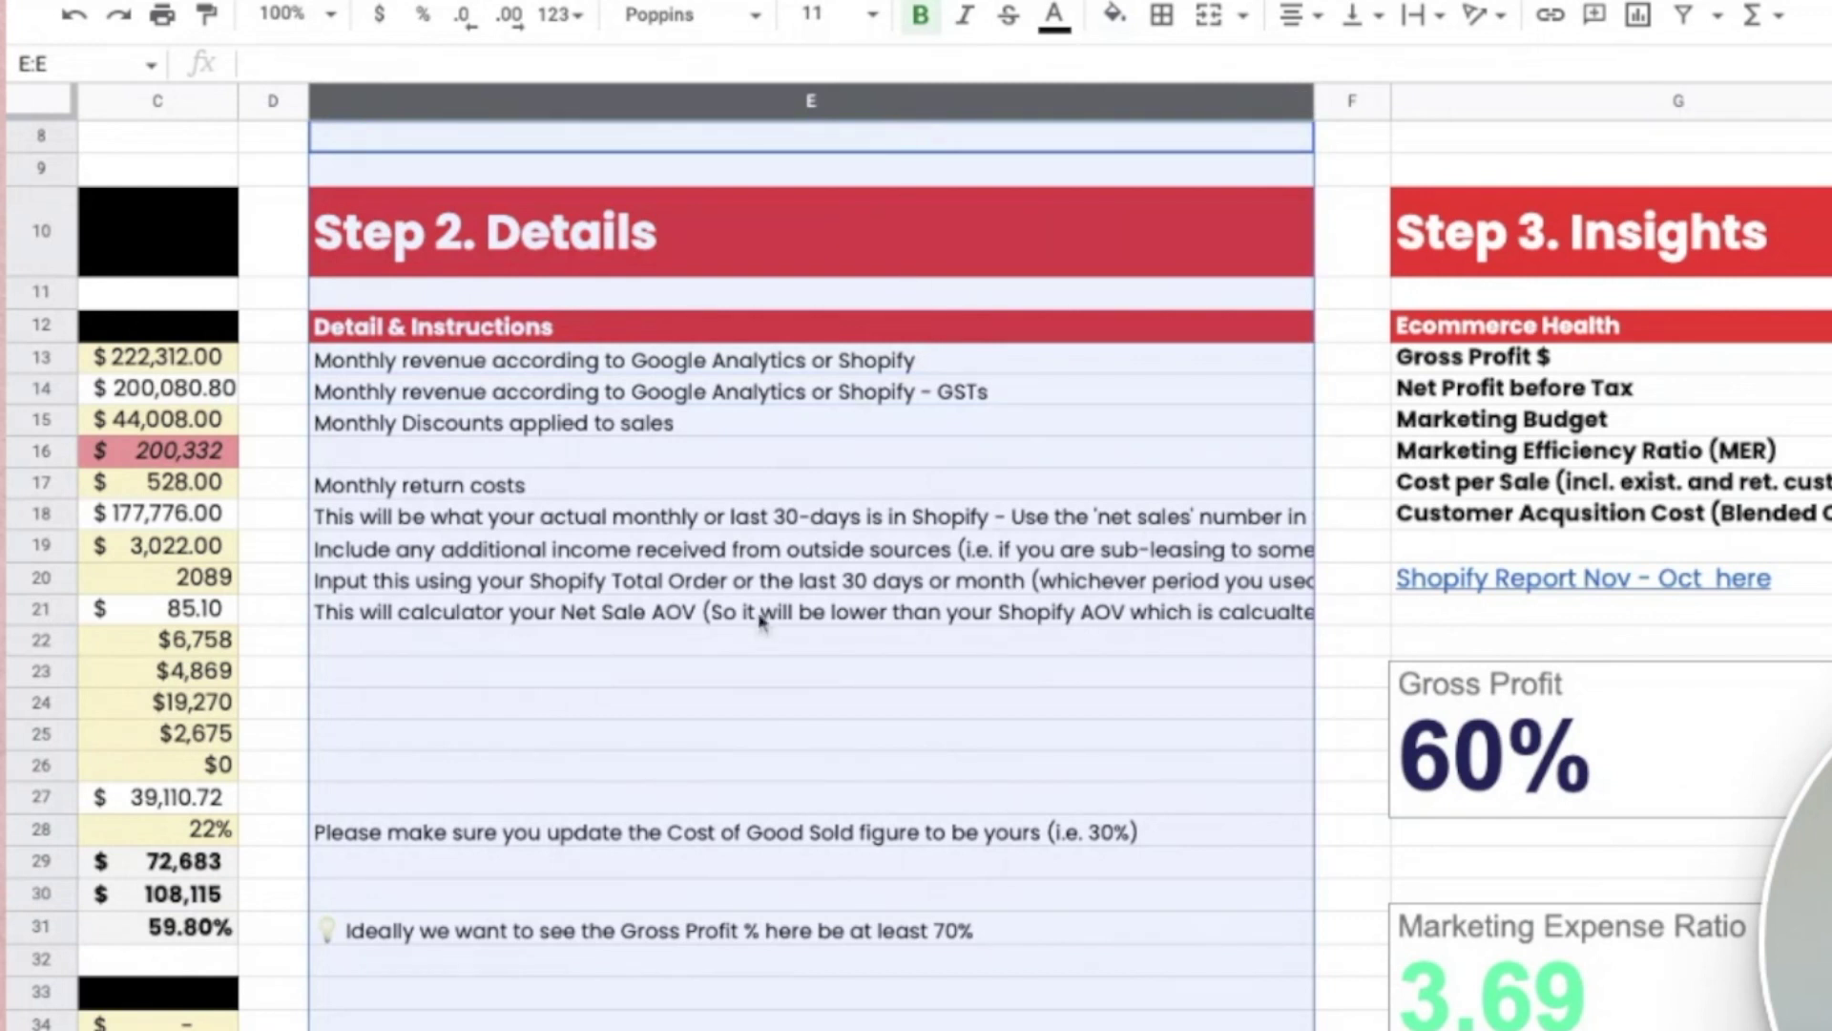
pyautogui.hscroll(-5, 760, 614)
pyautogui.hscroll(10, 855, 455)
pyautogui.hscroll(-5, 855, 454)
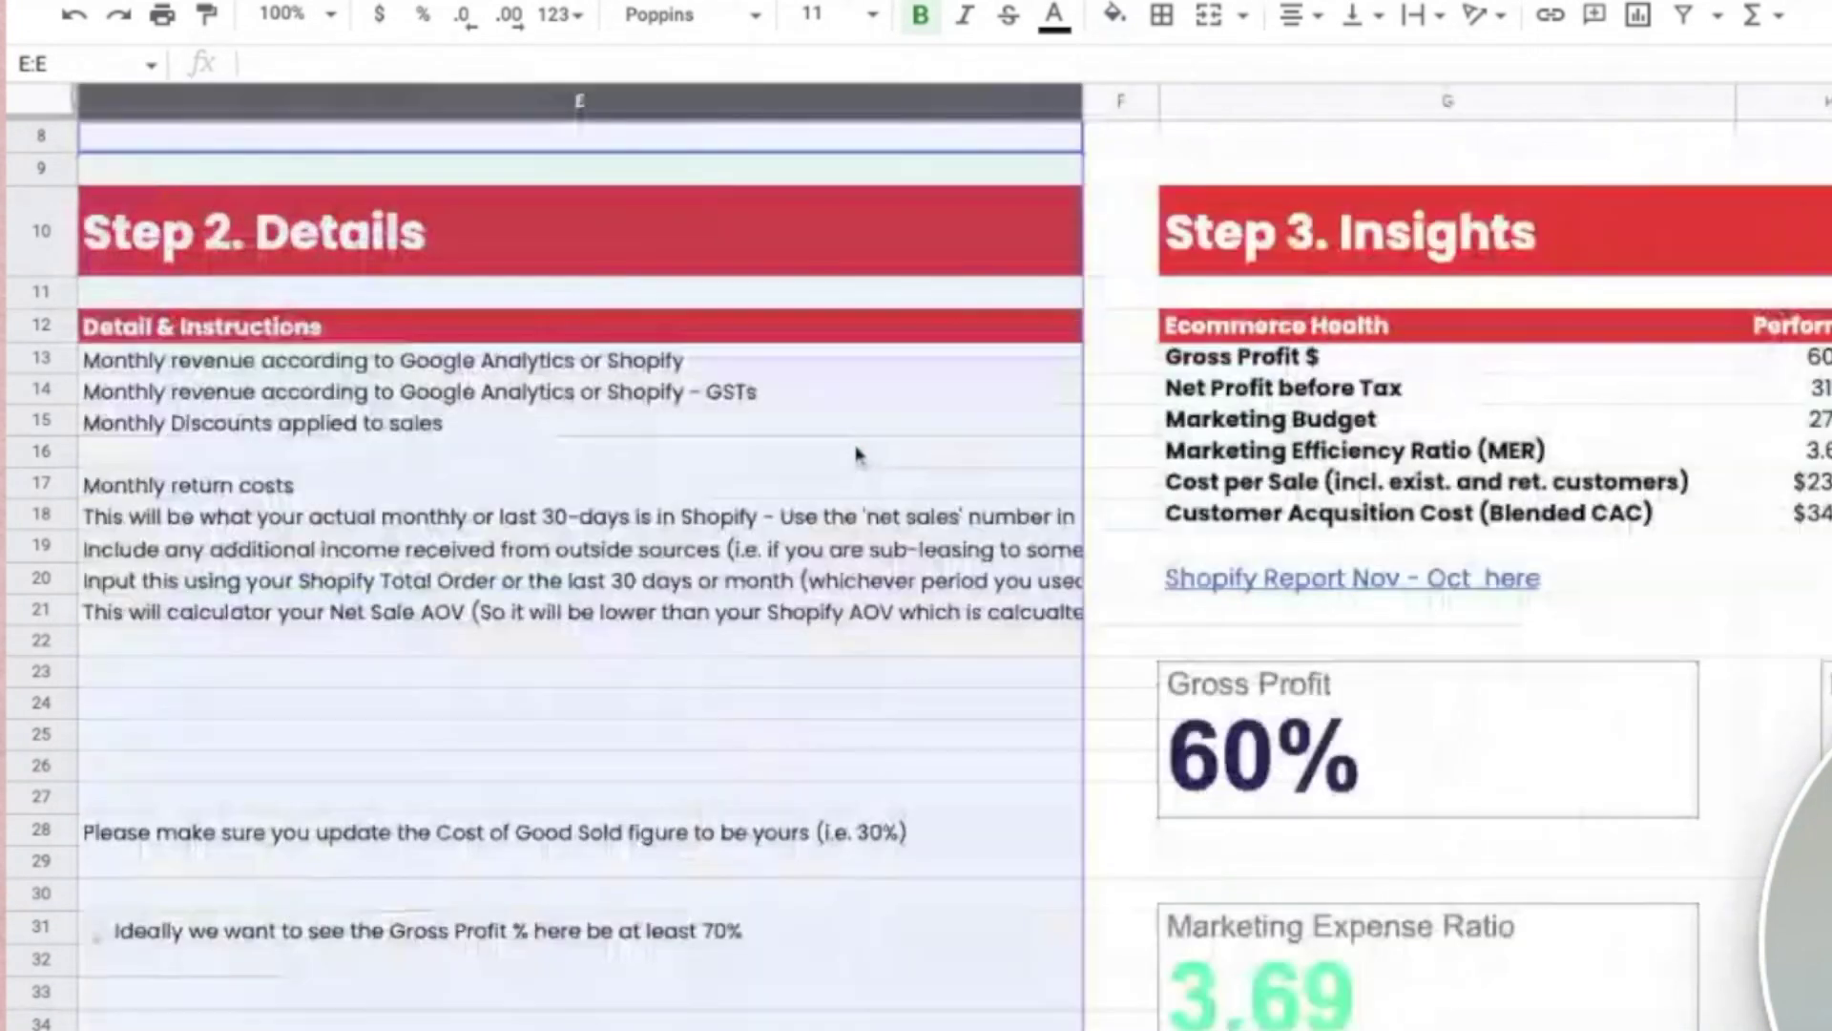
# Examine the Ecommerce Health table in Step 3. Insights, selecting its labels from Gross Profit $ down to Marketing Efficiency Ratio (MER).
pyautogui.click(1420, 176)
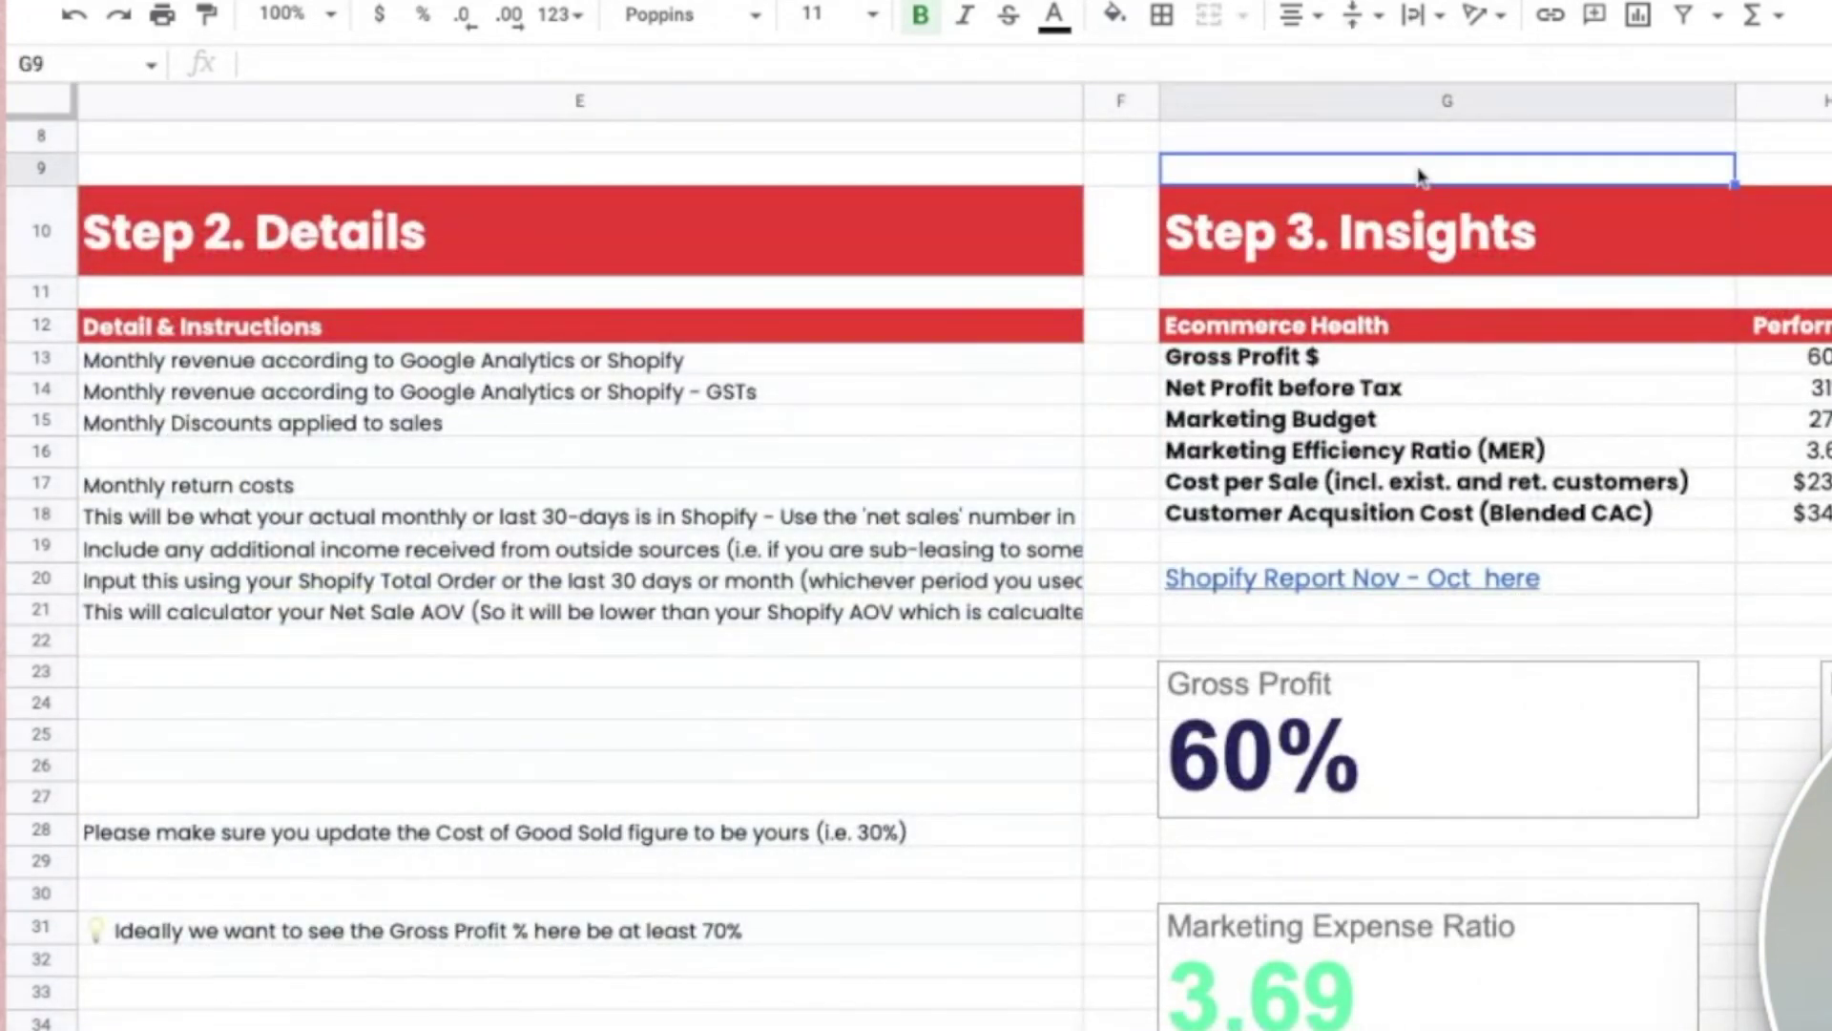
pyautogui.hscroll(5, 1145, 286)
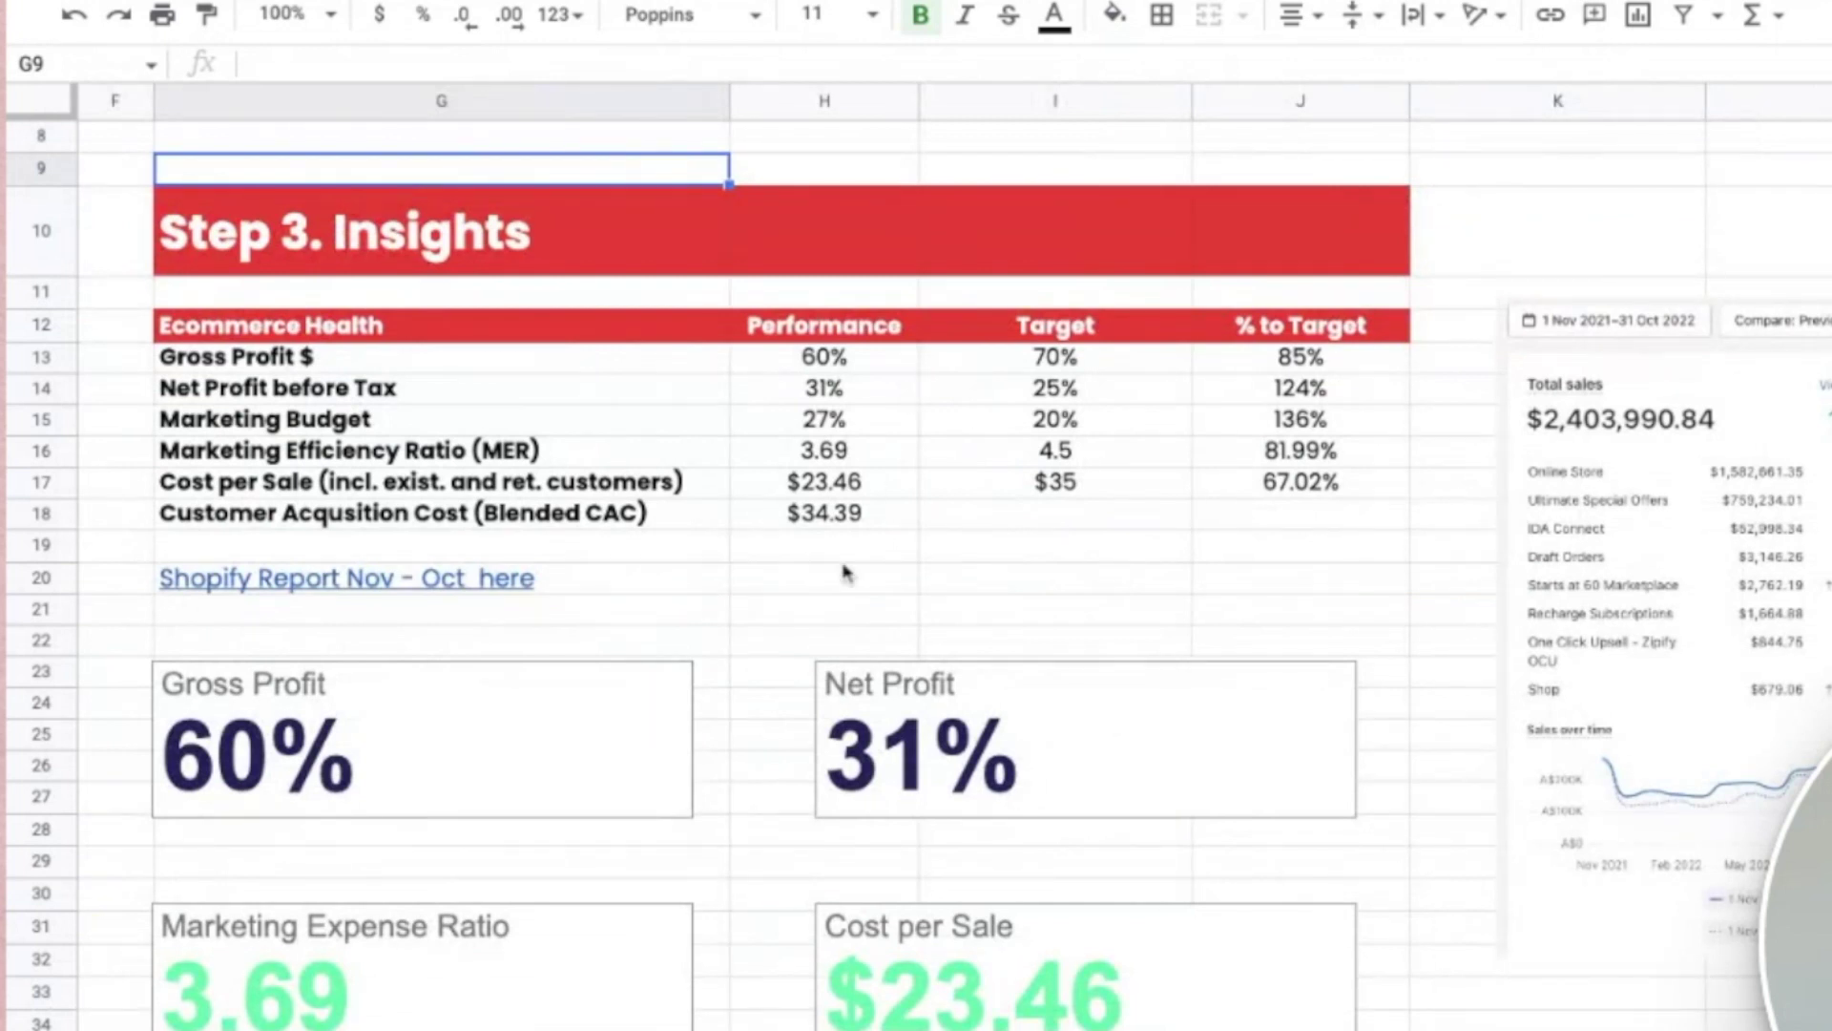
pyautogui.click(537, 368)
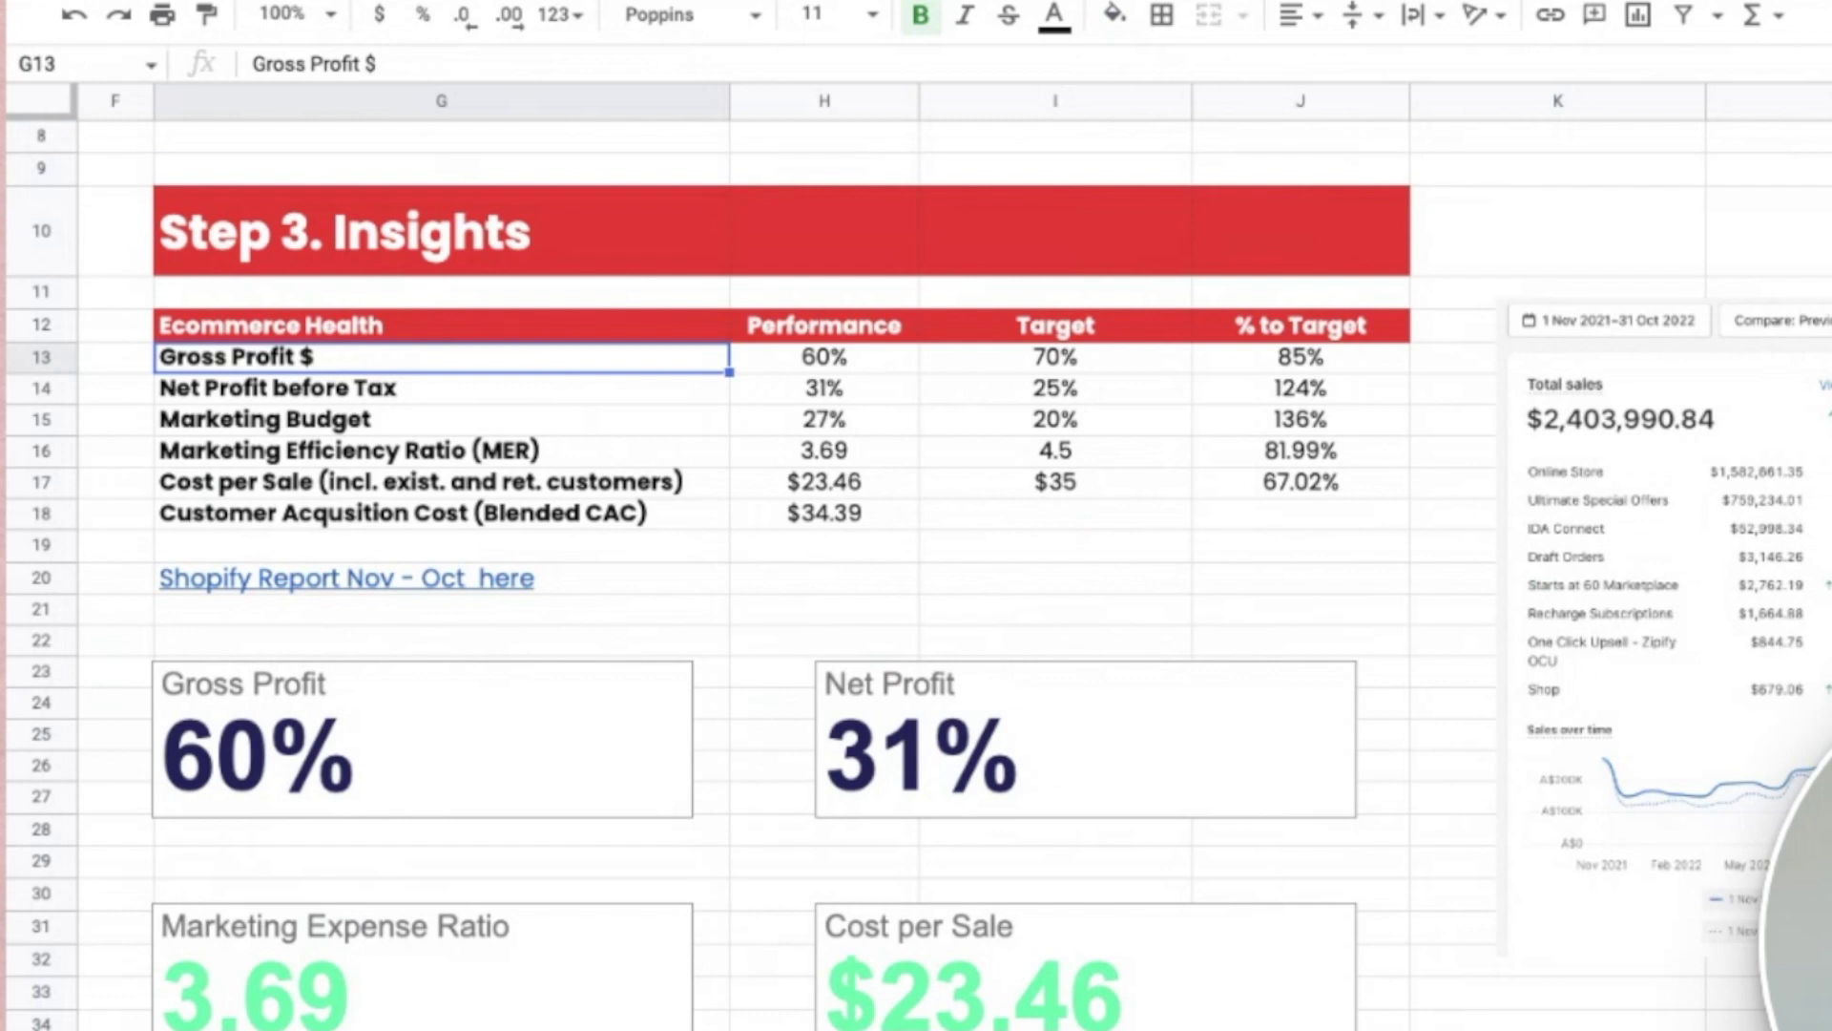
pyautogui.click(526, 399)
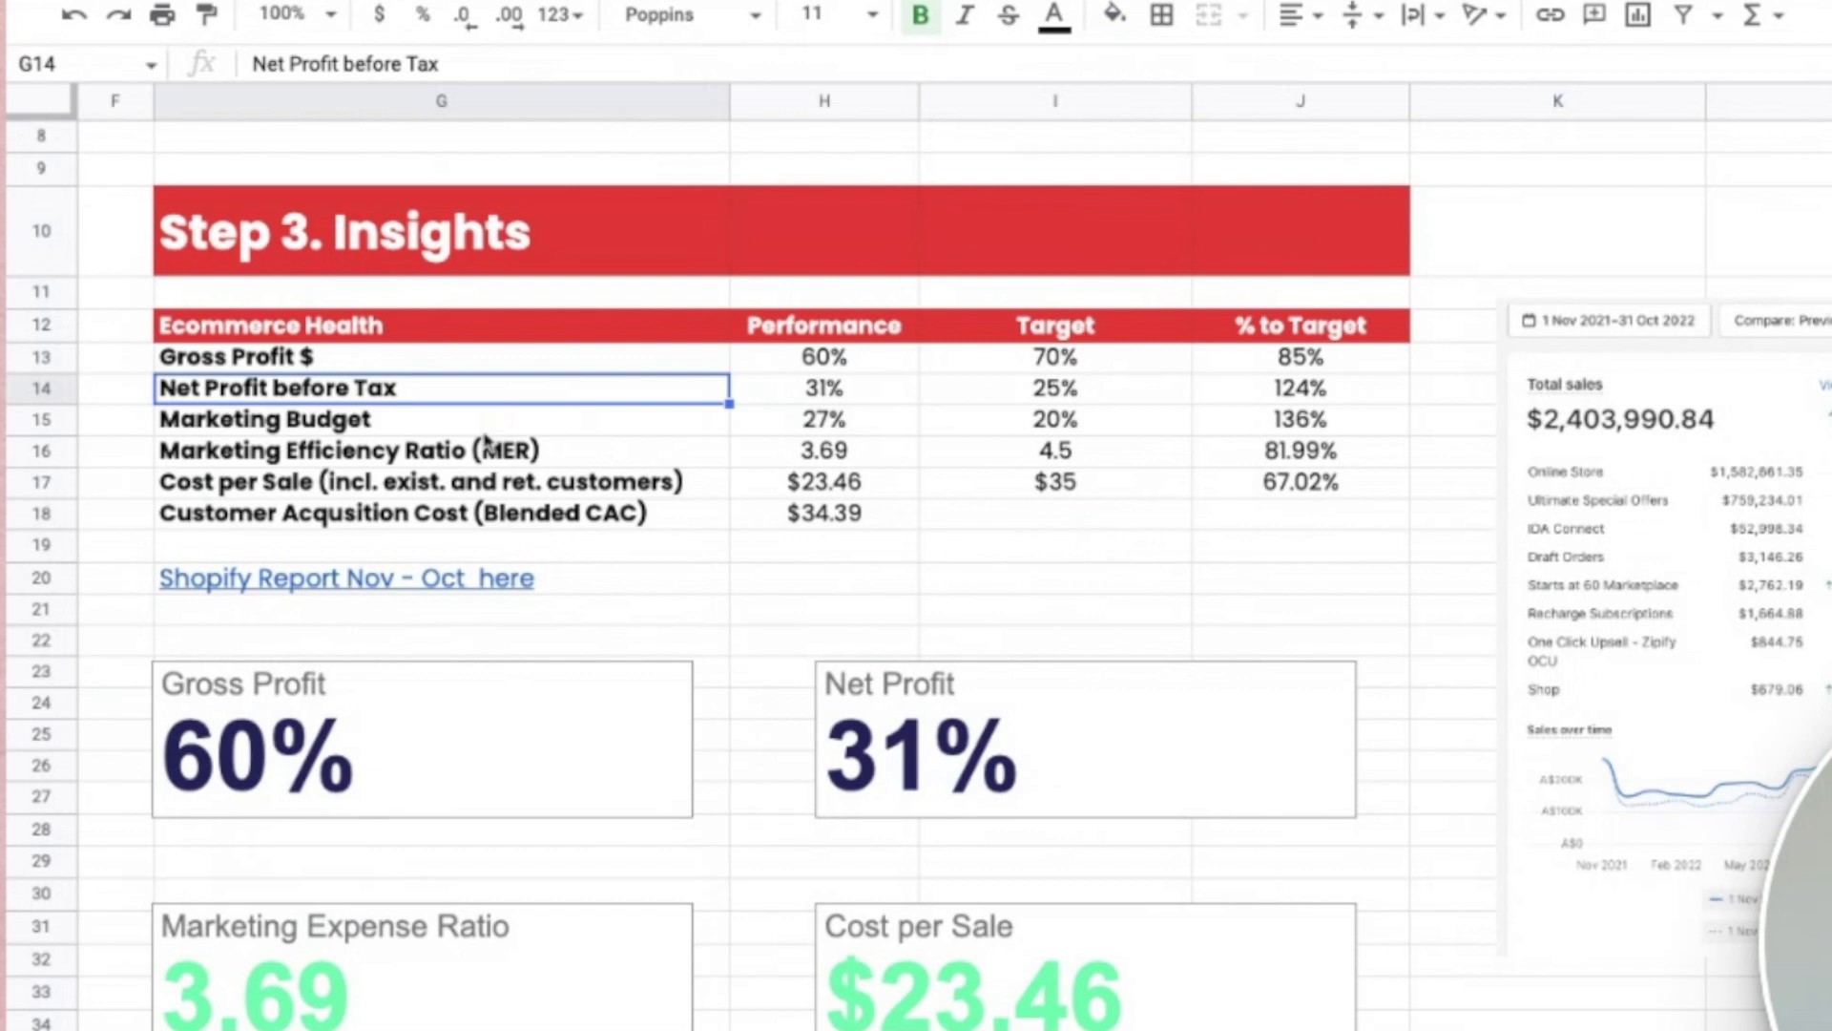
pyautogui.press('Down')
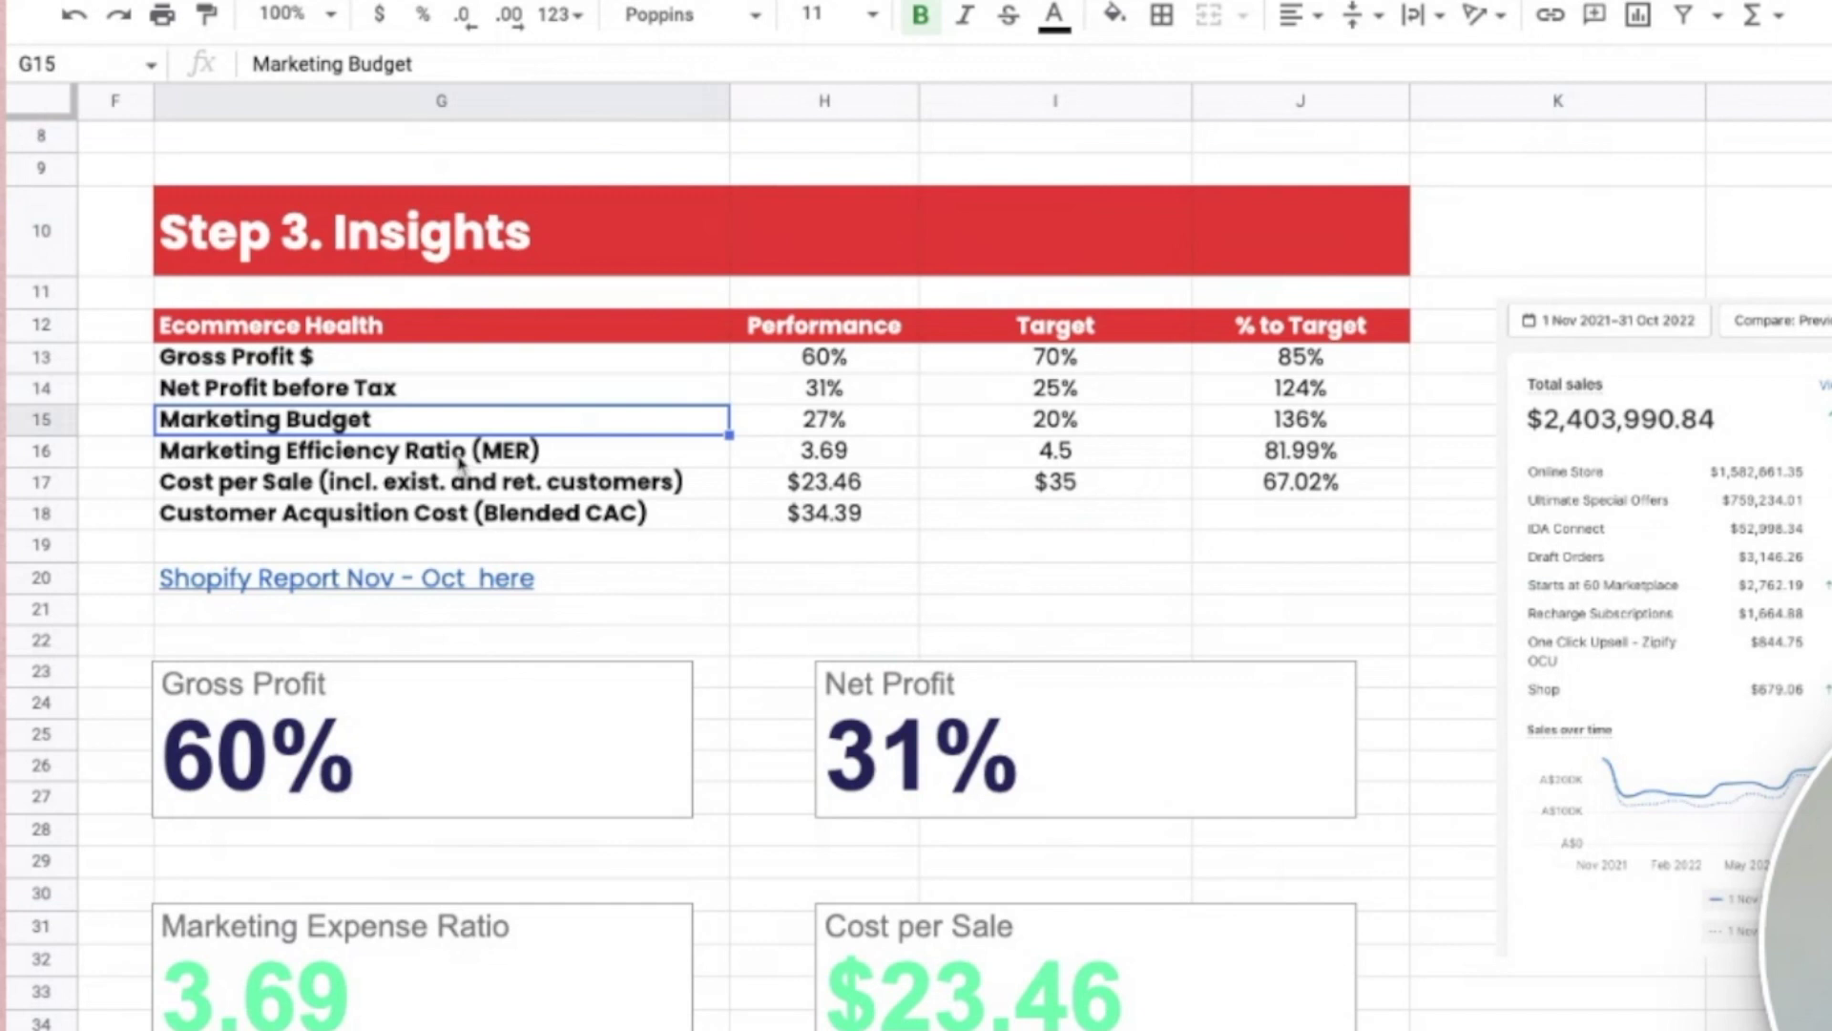
pyautogui.press('Down')
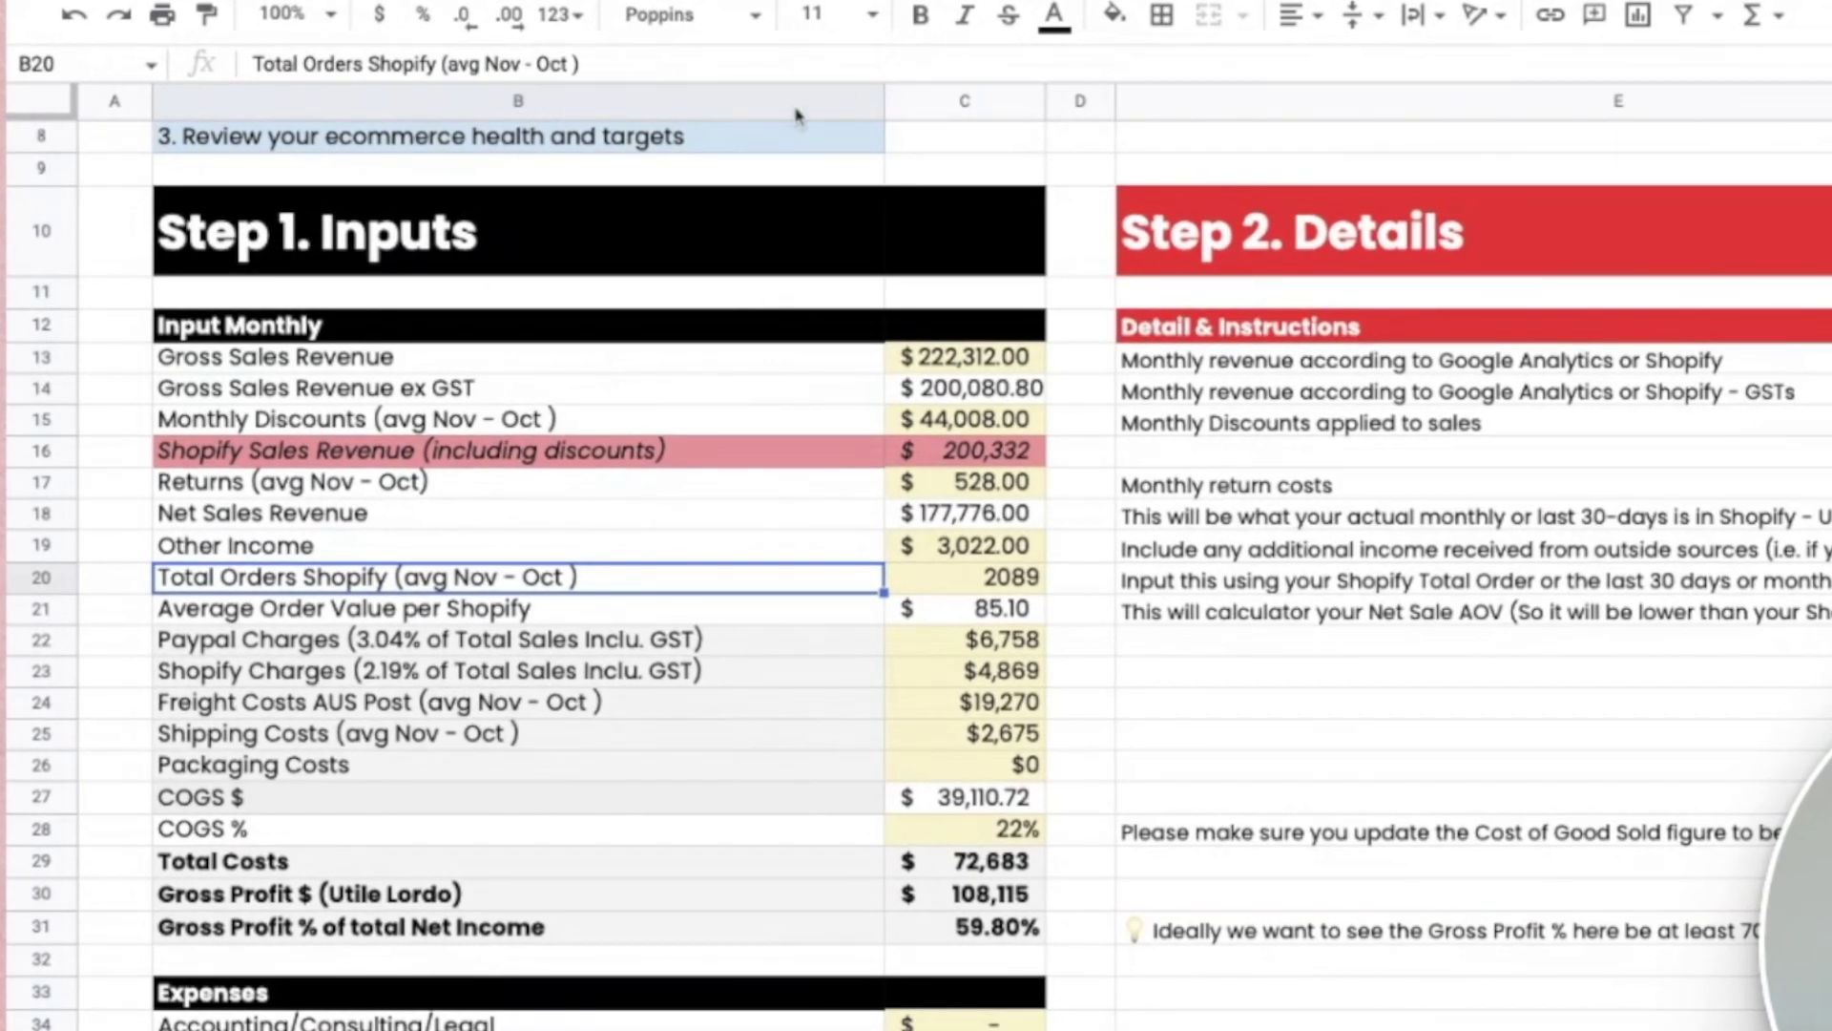
# Inspect the Gross Sales Revenue and Monthly Discounts amounts in C13 and C15 of Step 1. Inputs.
pyautogui.click(954, 364)
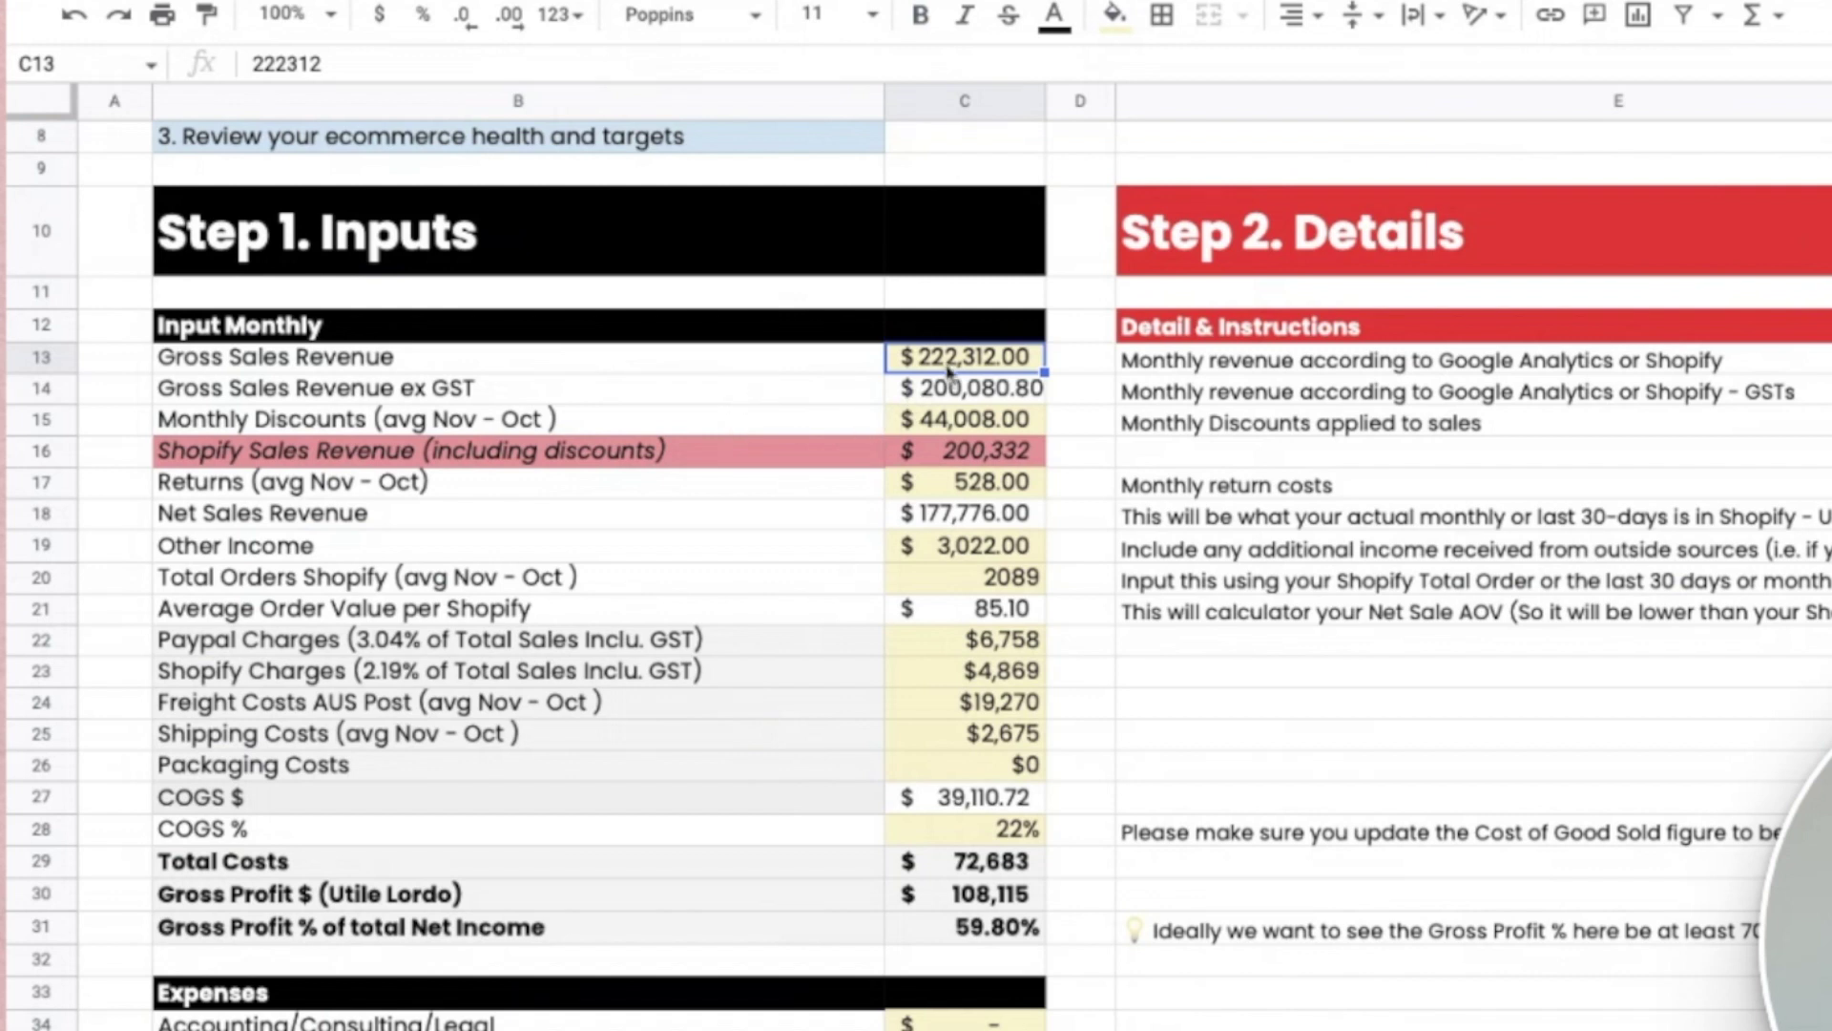
pyautogui.click(957, 417)
pyautogui.click(951, 374)
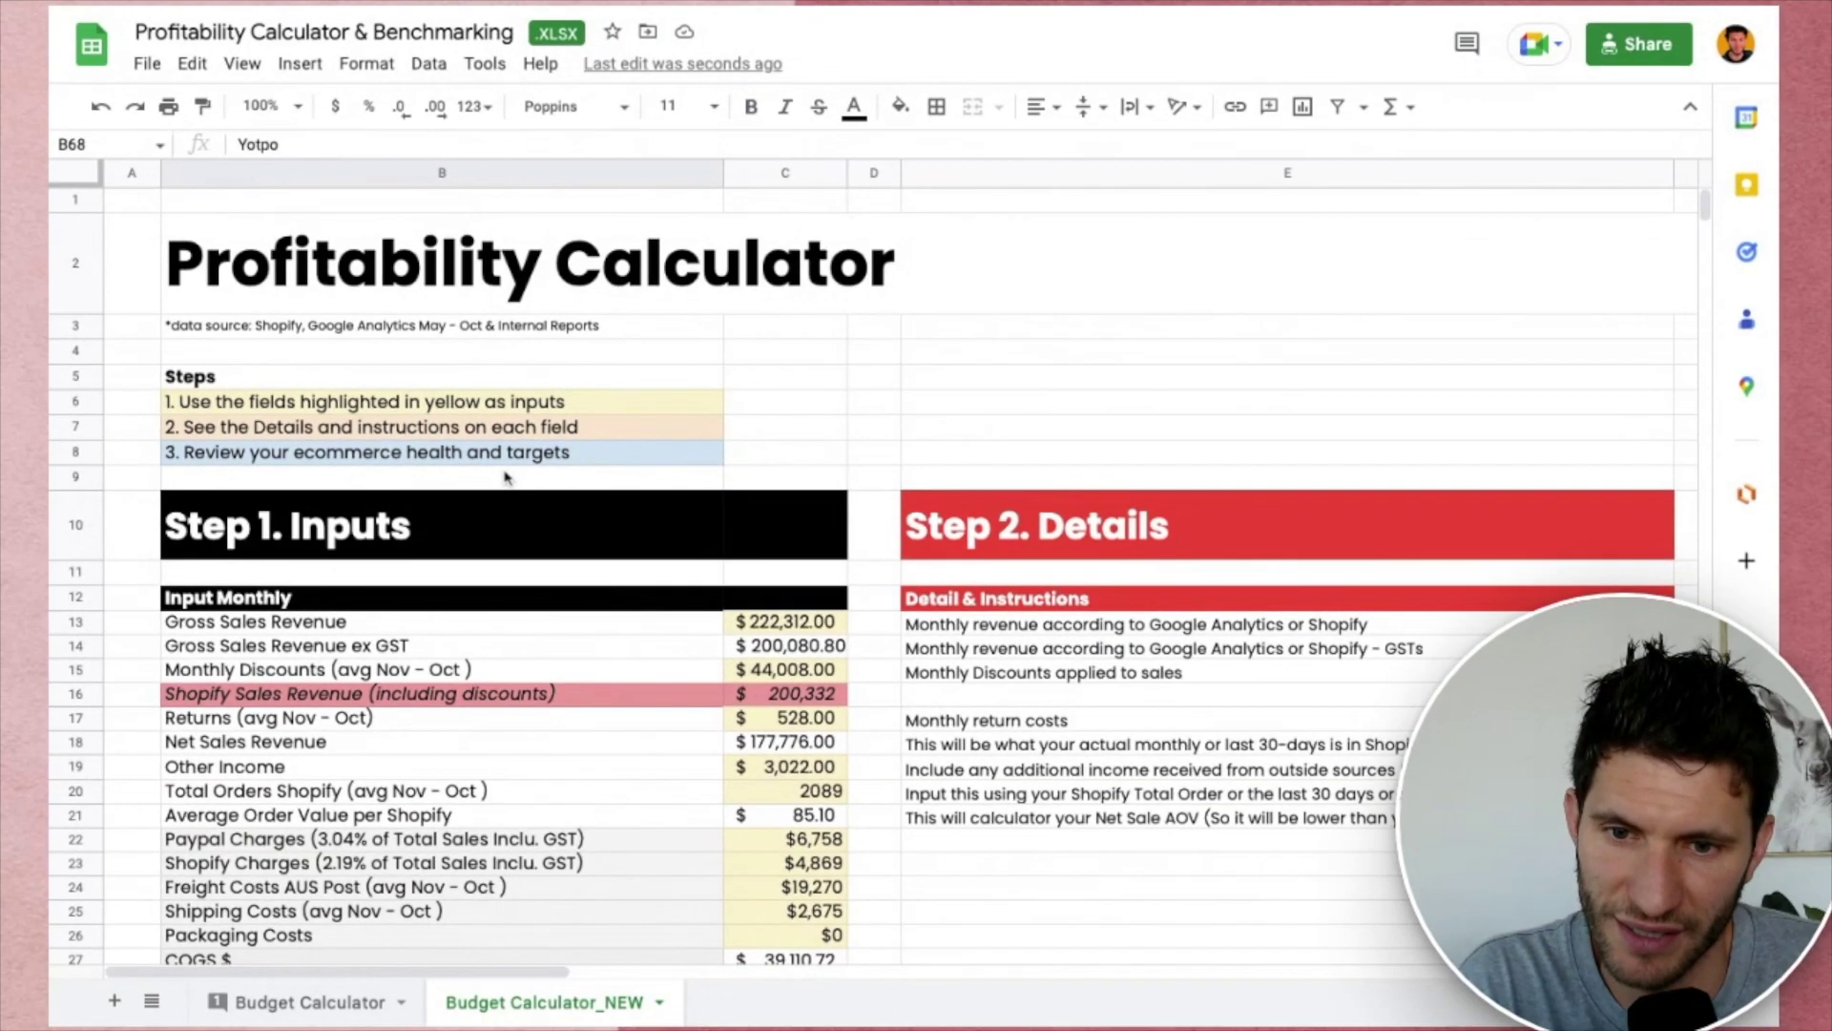
# Review the gross sales revenue labels in B13 and B14, and highlight the monthly input amounts in C13:C25.
pyautogui.scroll(-2, 505, 478)
pyautogui.scroll(-1, 506, 477)
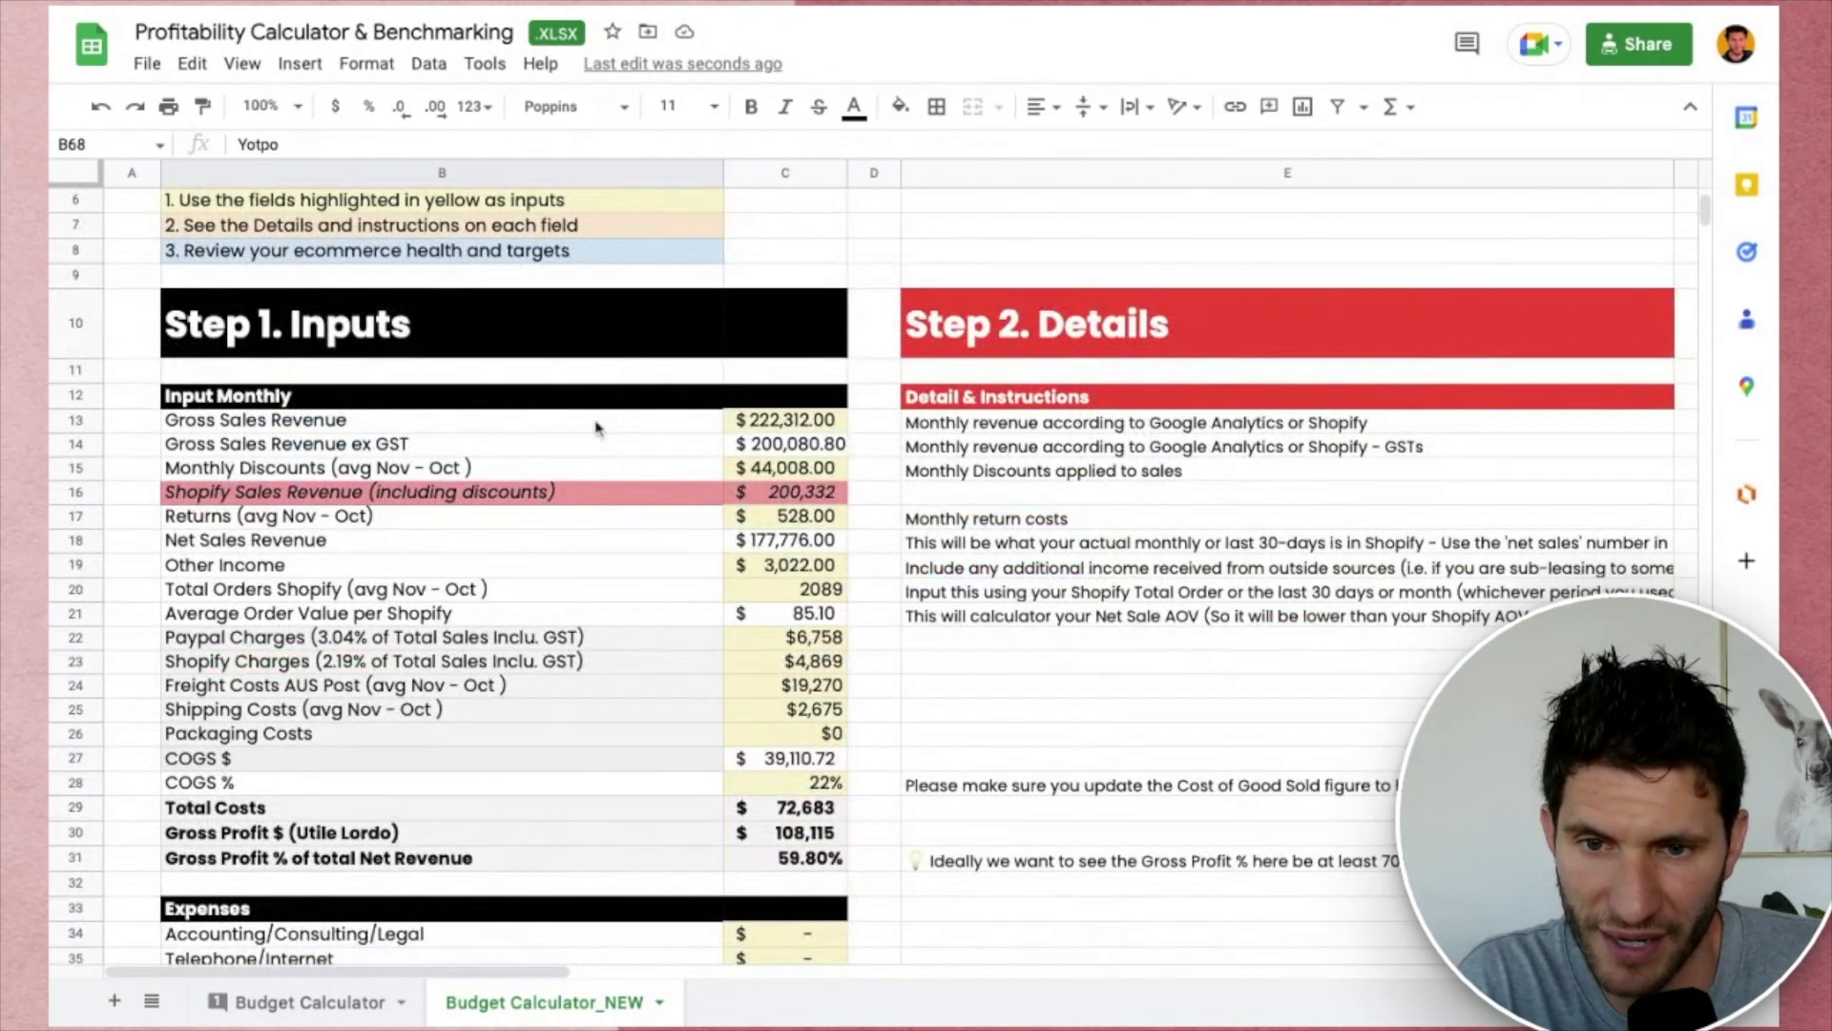
pyautogui.click(305, 422)
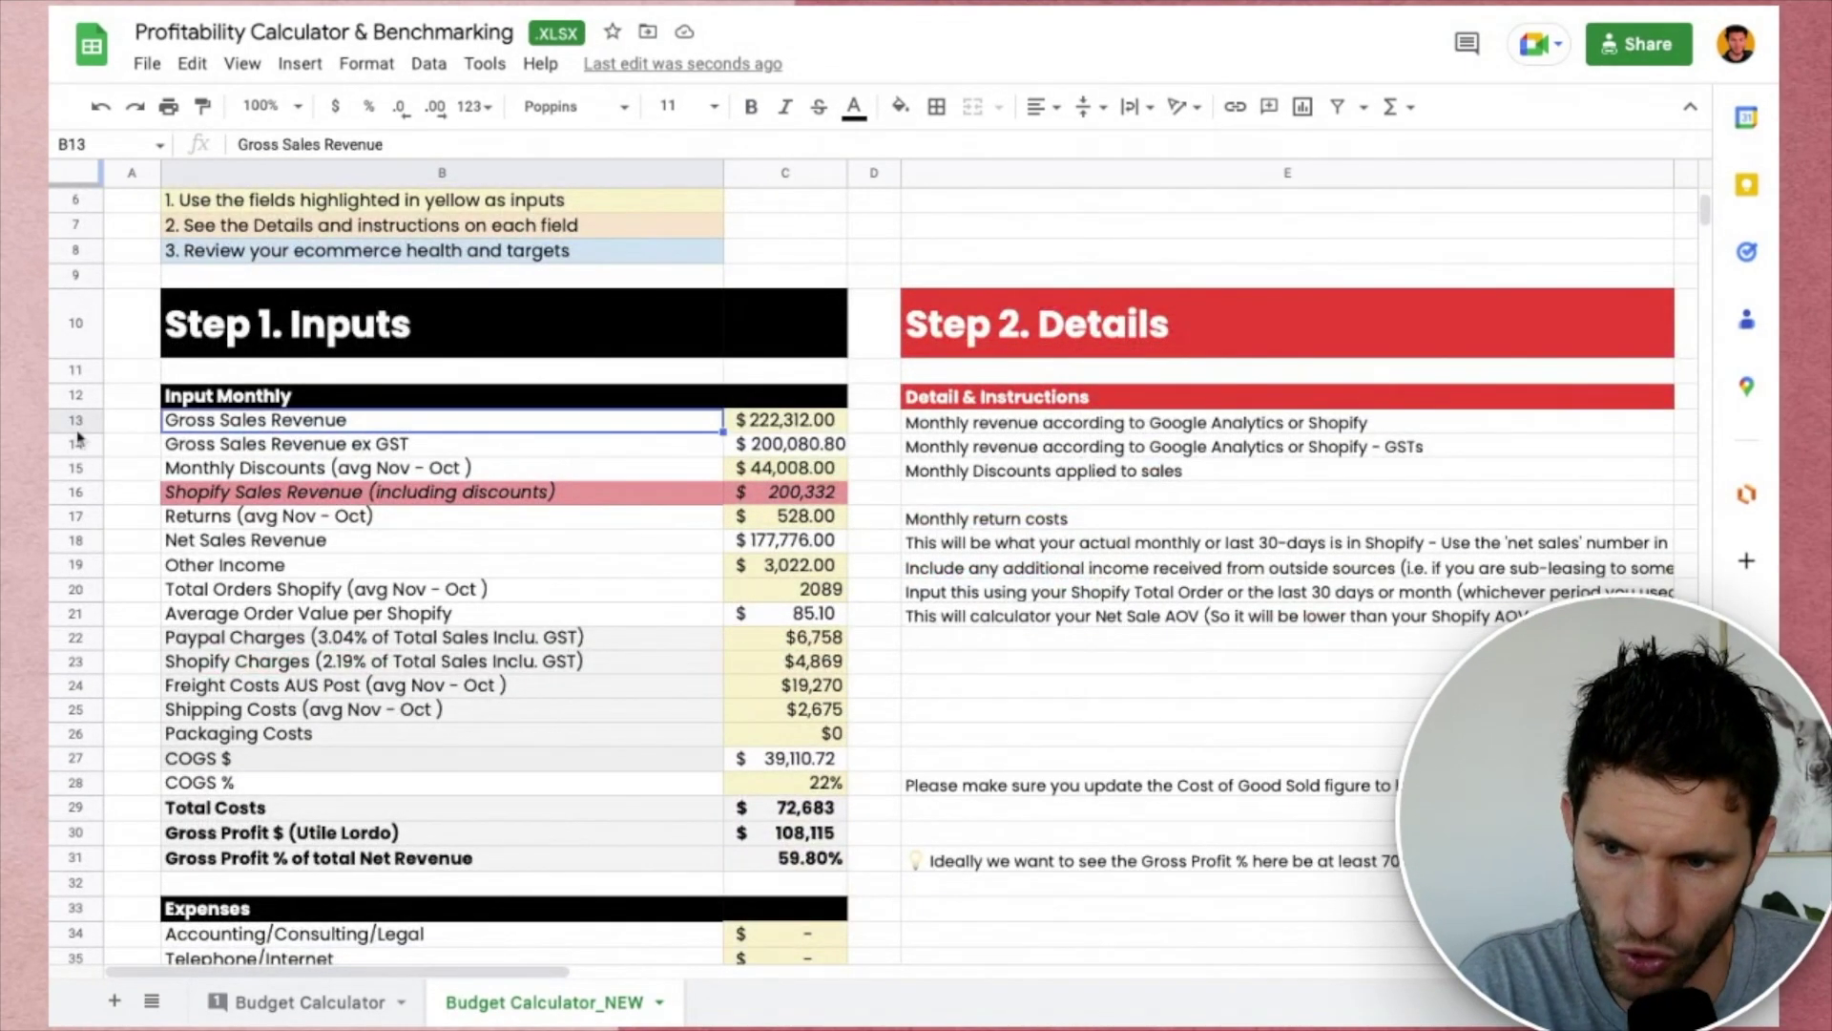
pyautogui.click(389, 452)
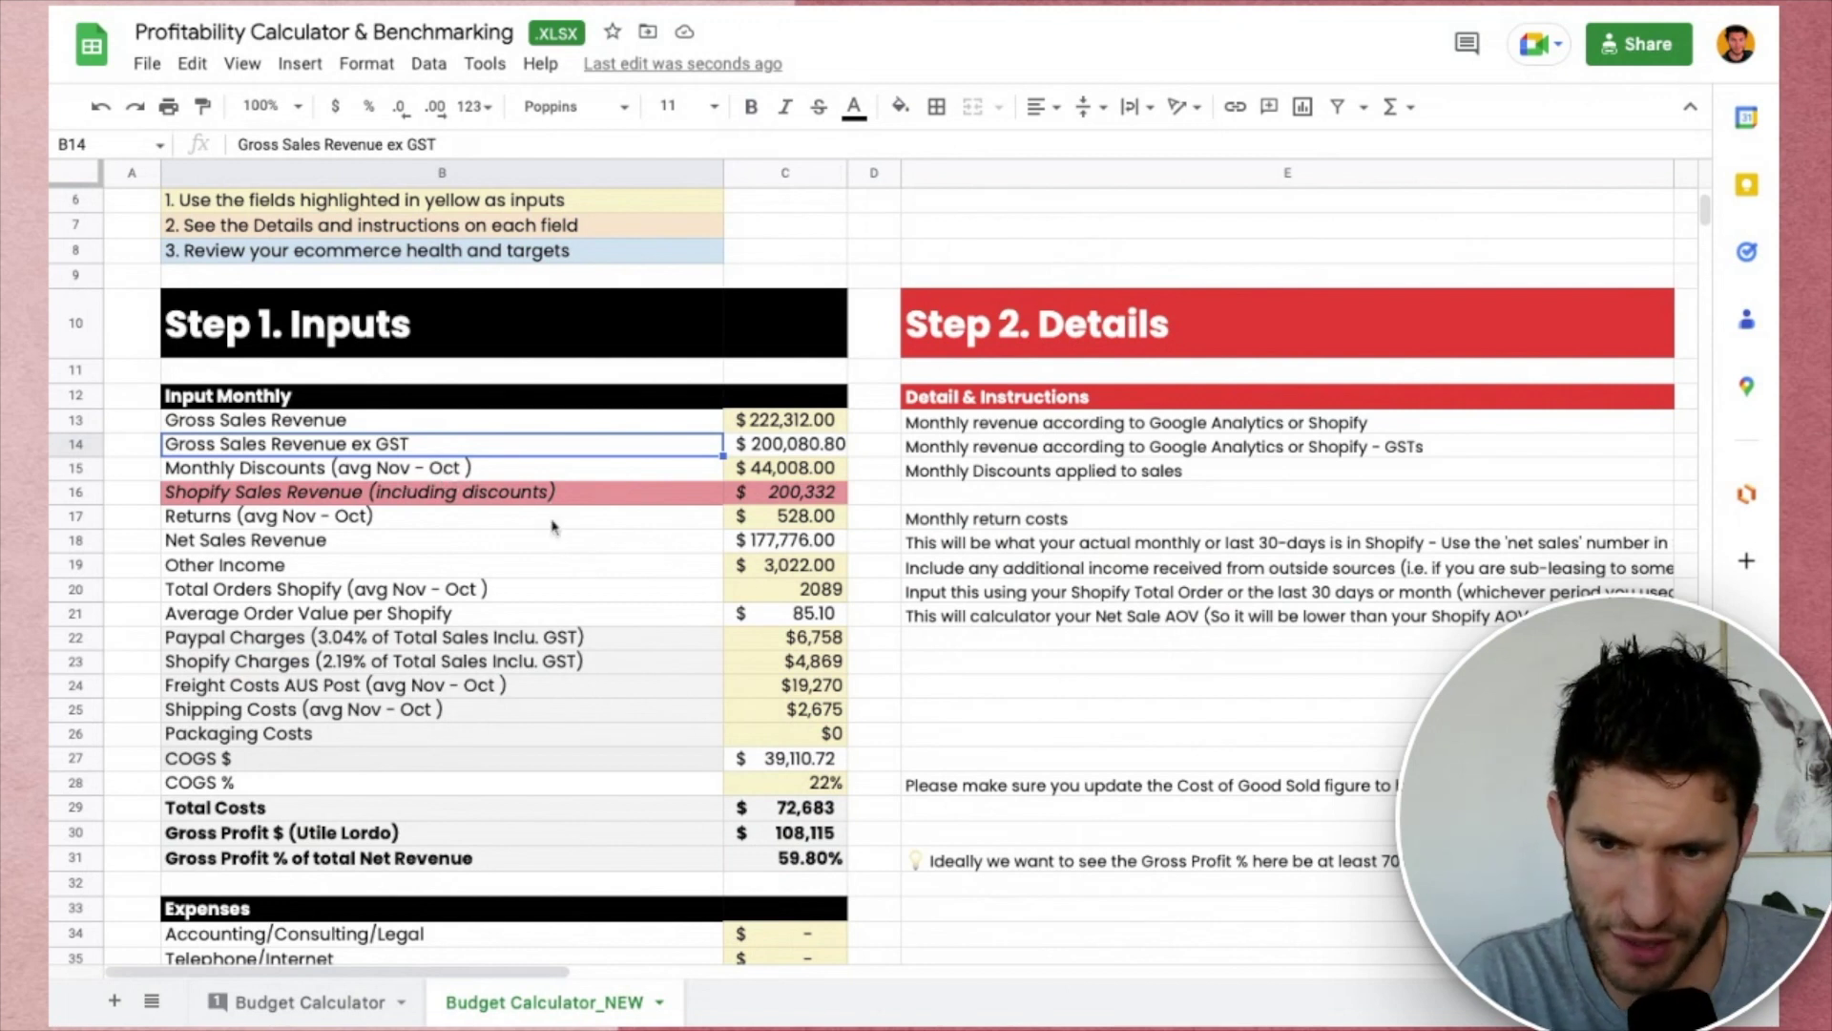
pyautogui.moveTo(790, 417); pyautogui.dragTo(765, 706)
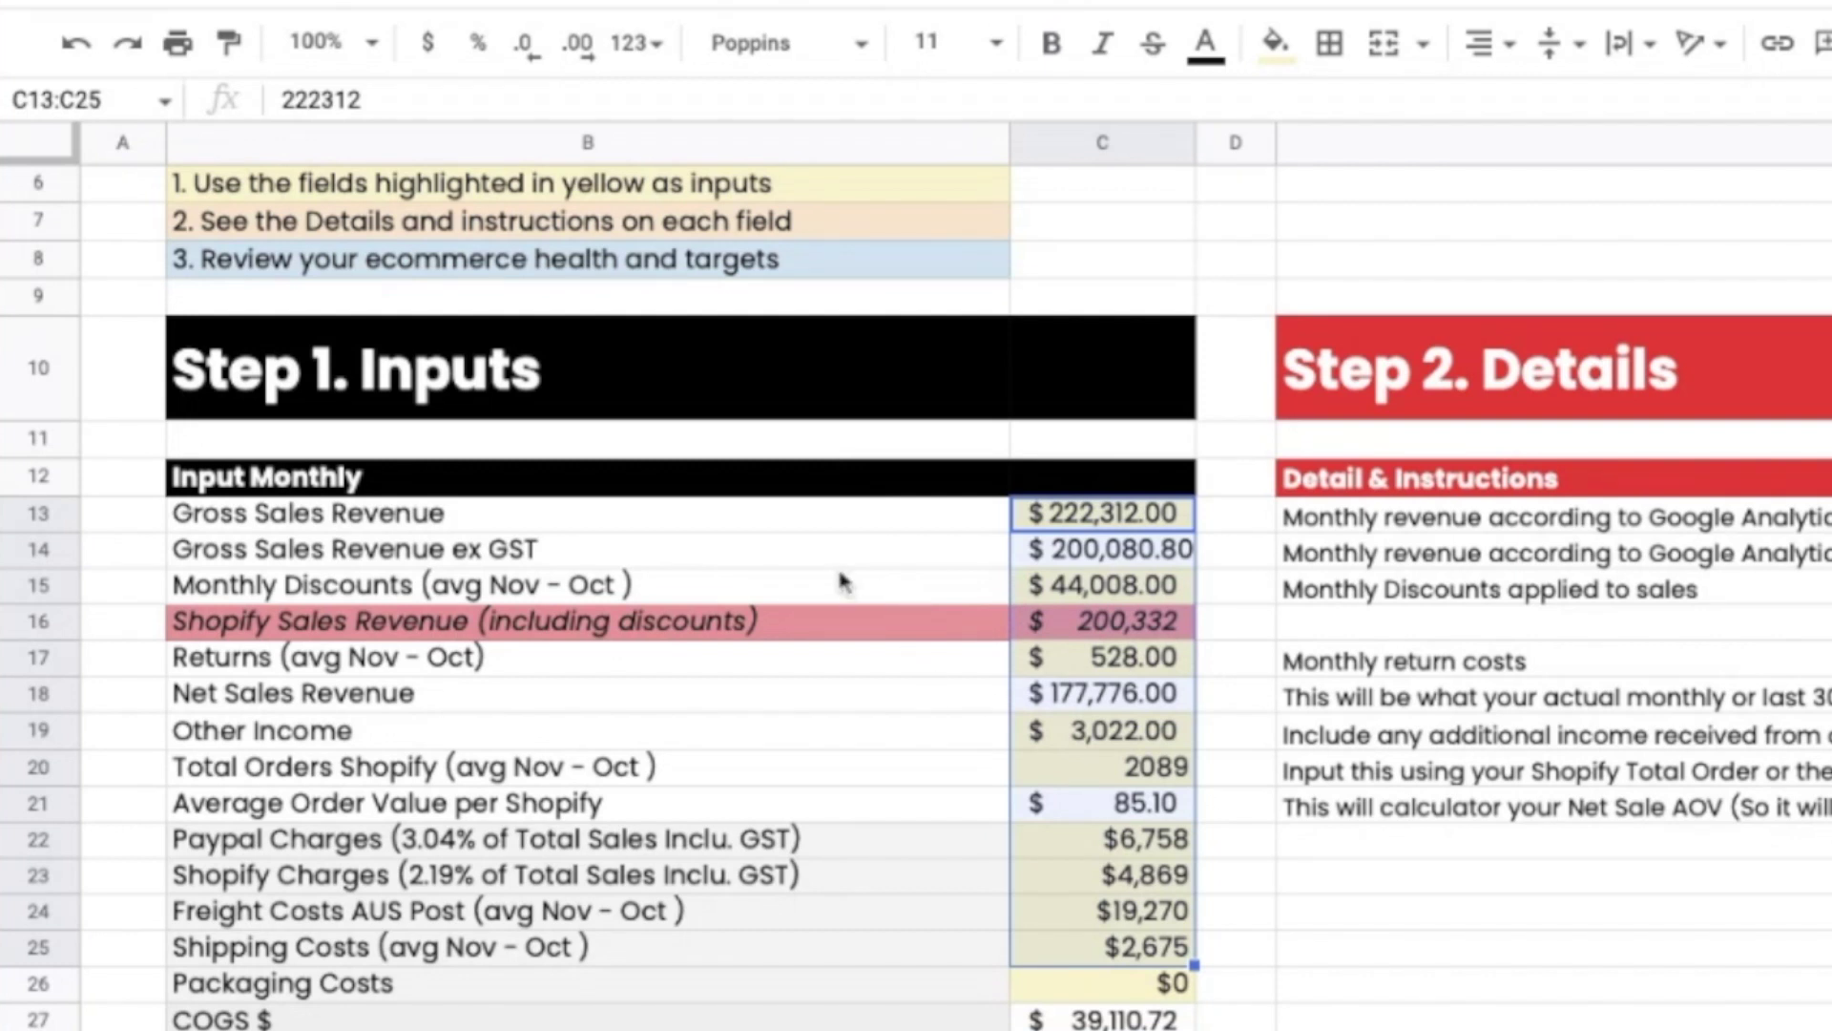
# Inspect the Gross Sales Revenue label and amount in row 13, and the Gross Sales Revenue ex GST label in B14.
pyautogui.click(781, 529)
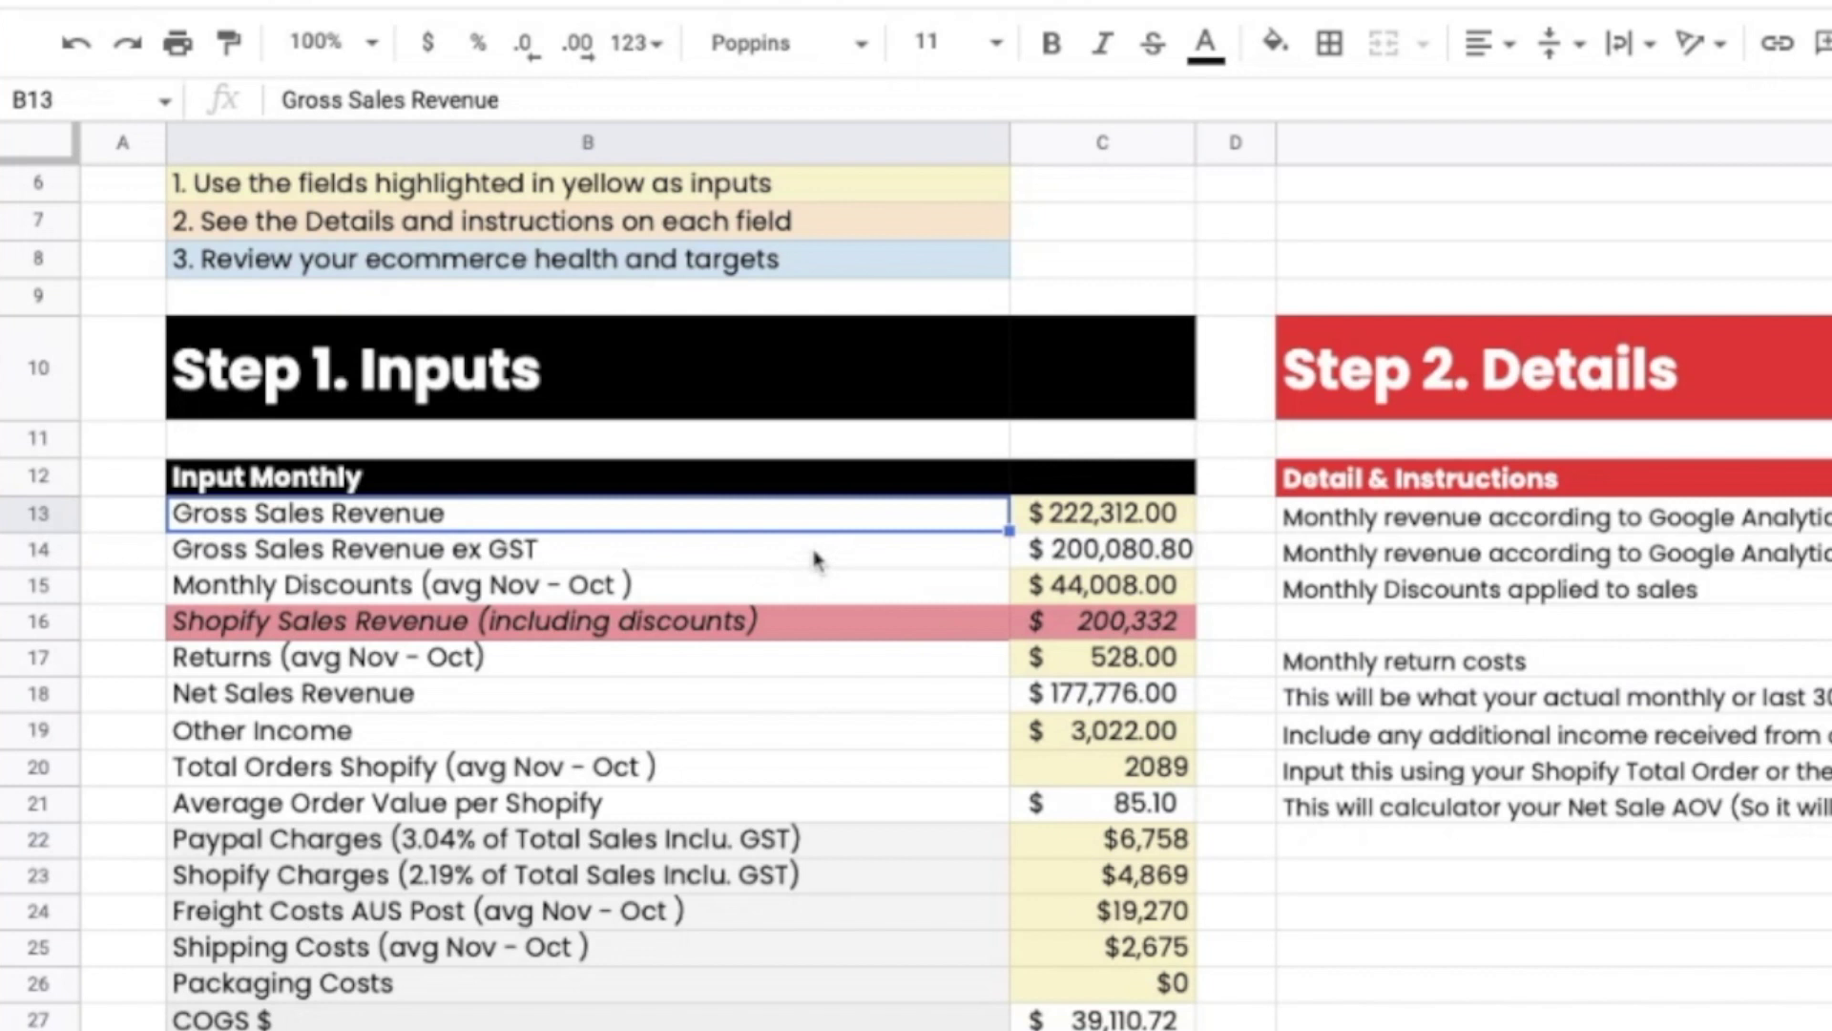
pyautogui.click(1104, 525)
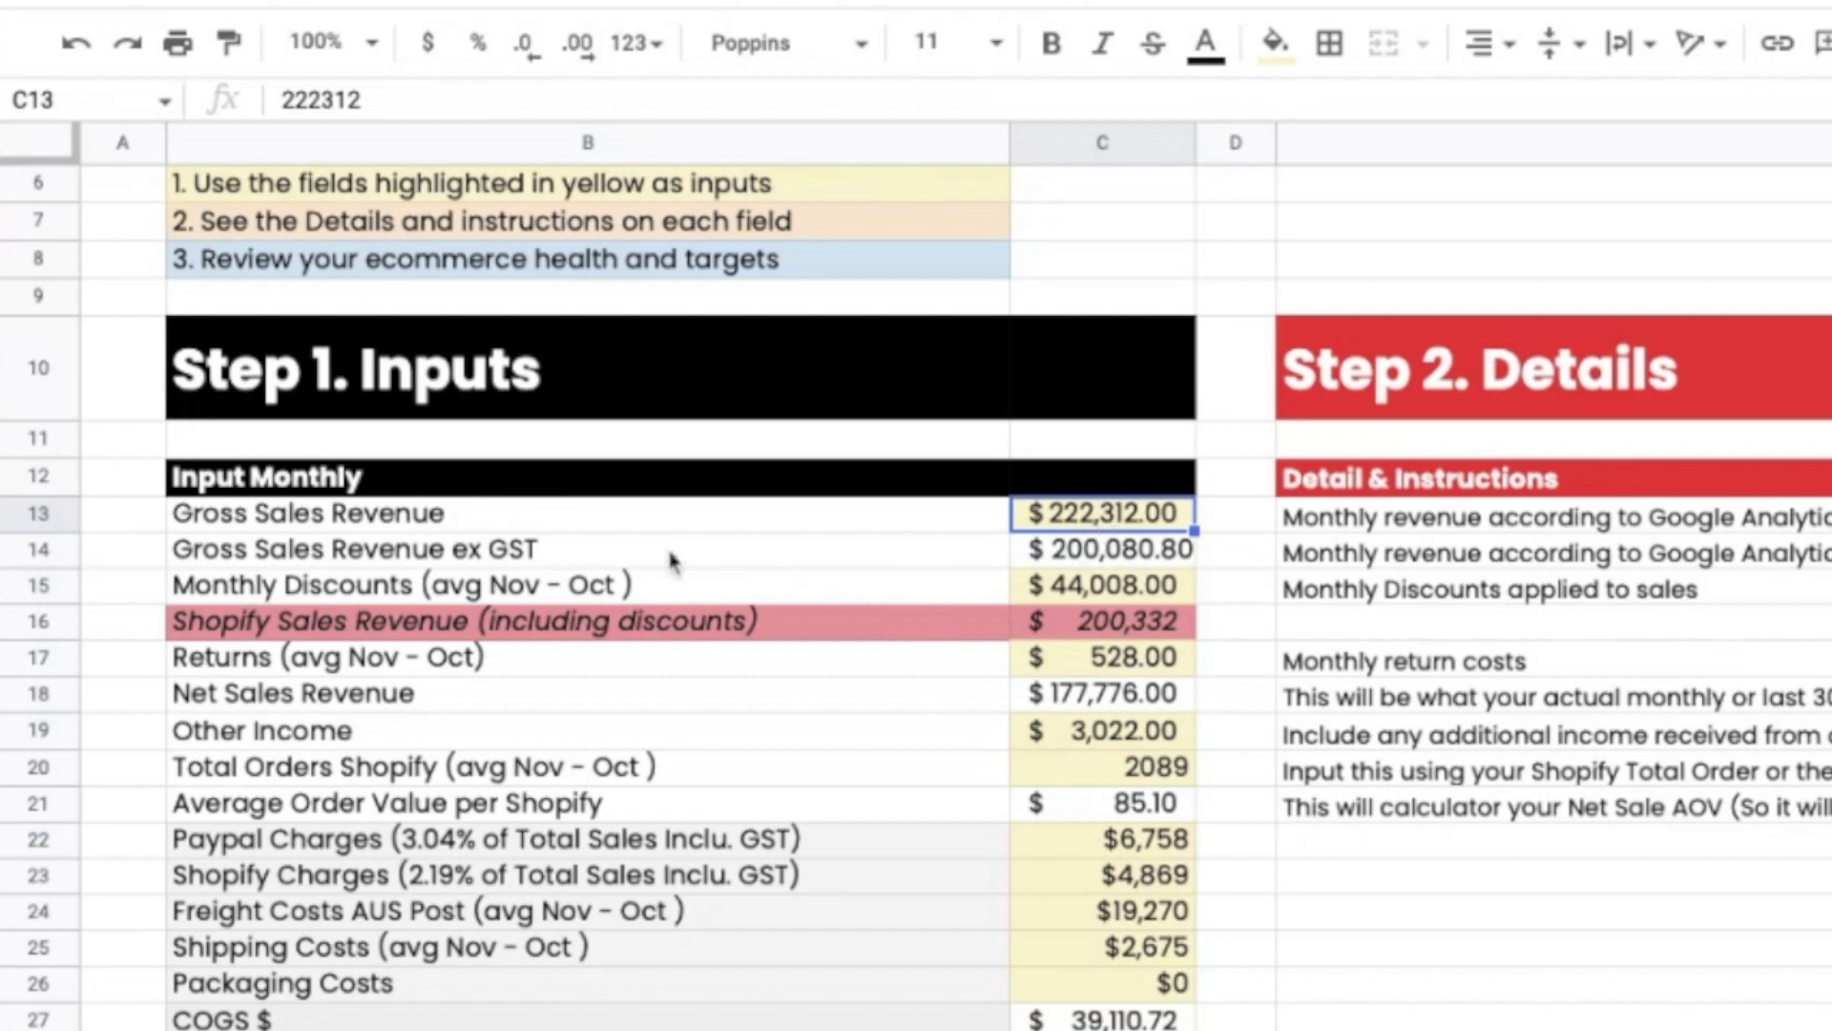
pyautogui.click(938, 563)
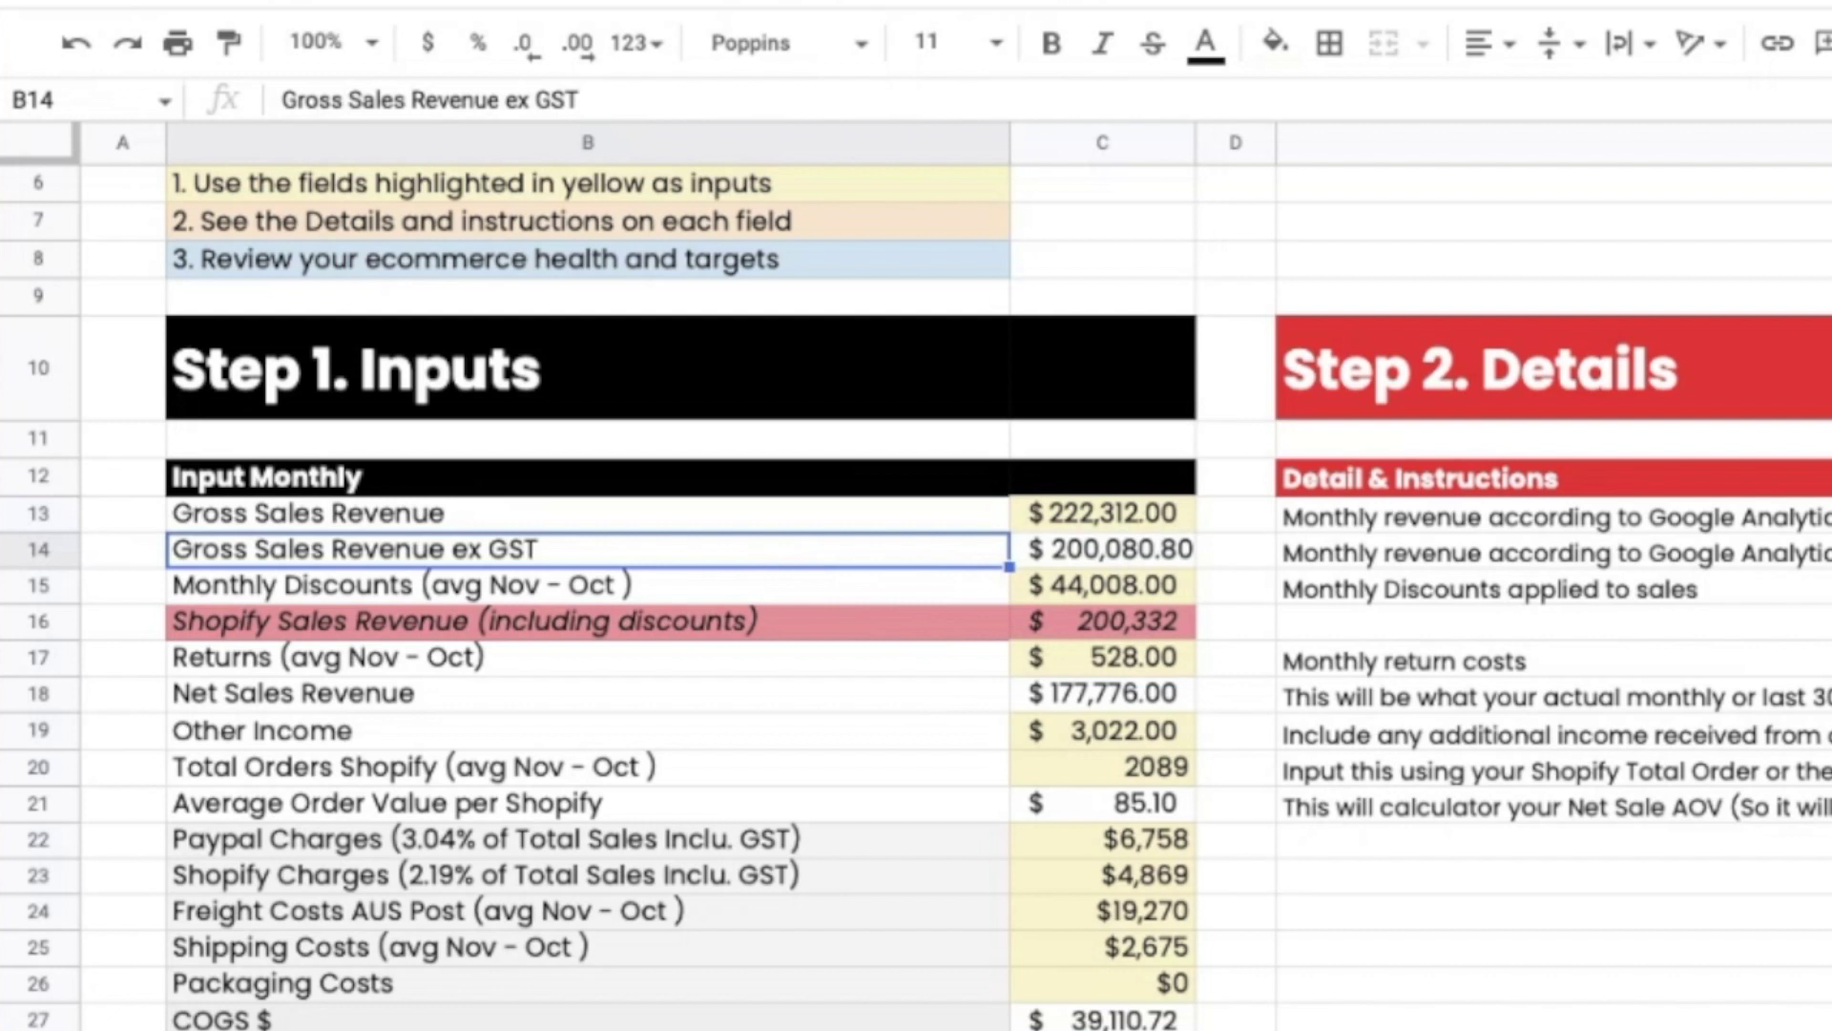
# Compare the Monthly Discounts entry in row 15 with the Gross Sales Revenue amount in C13.
pyautogui.click(1102, 591)
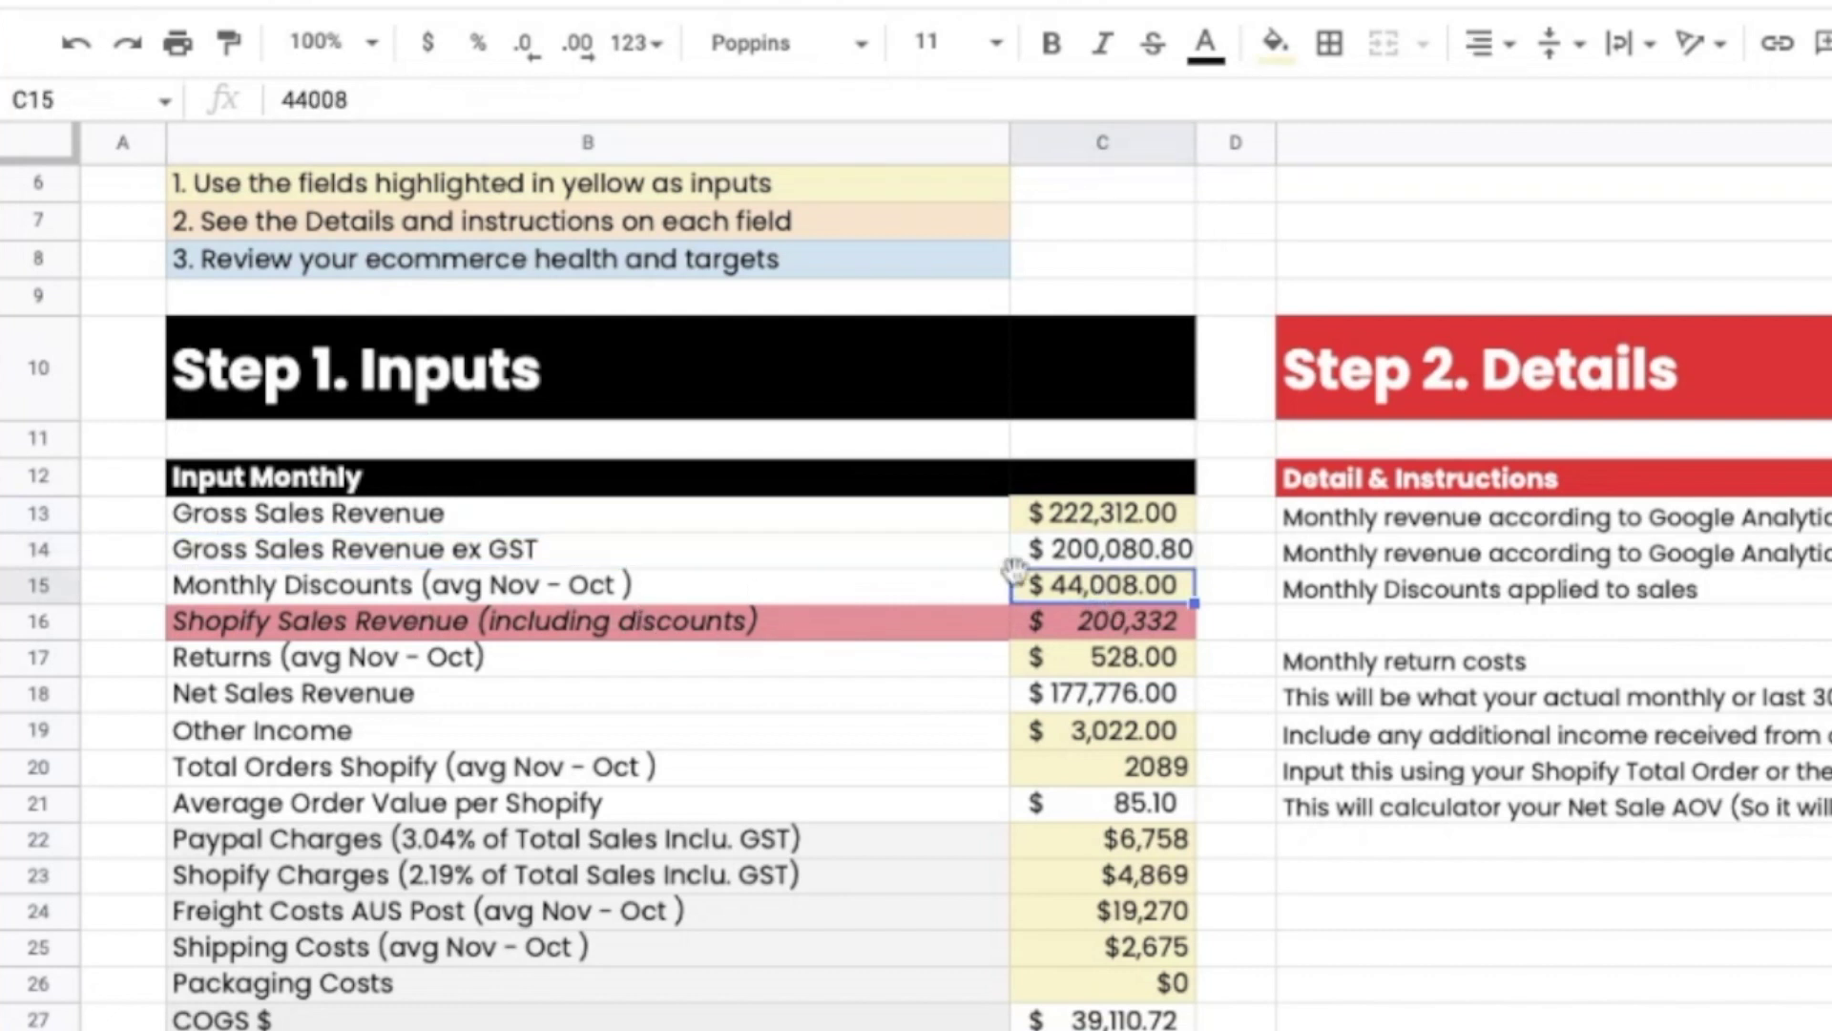
pyautogui.click(861, 600)
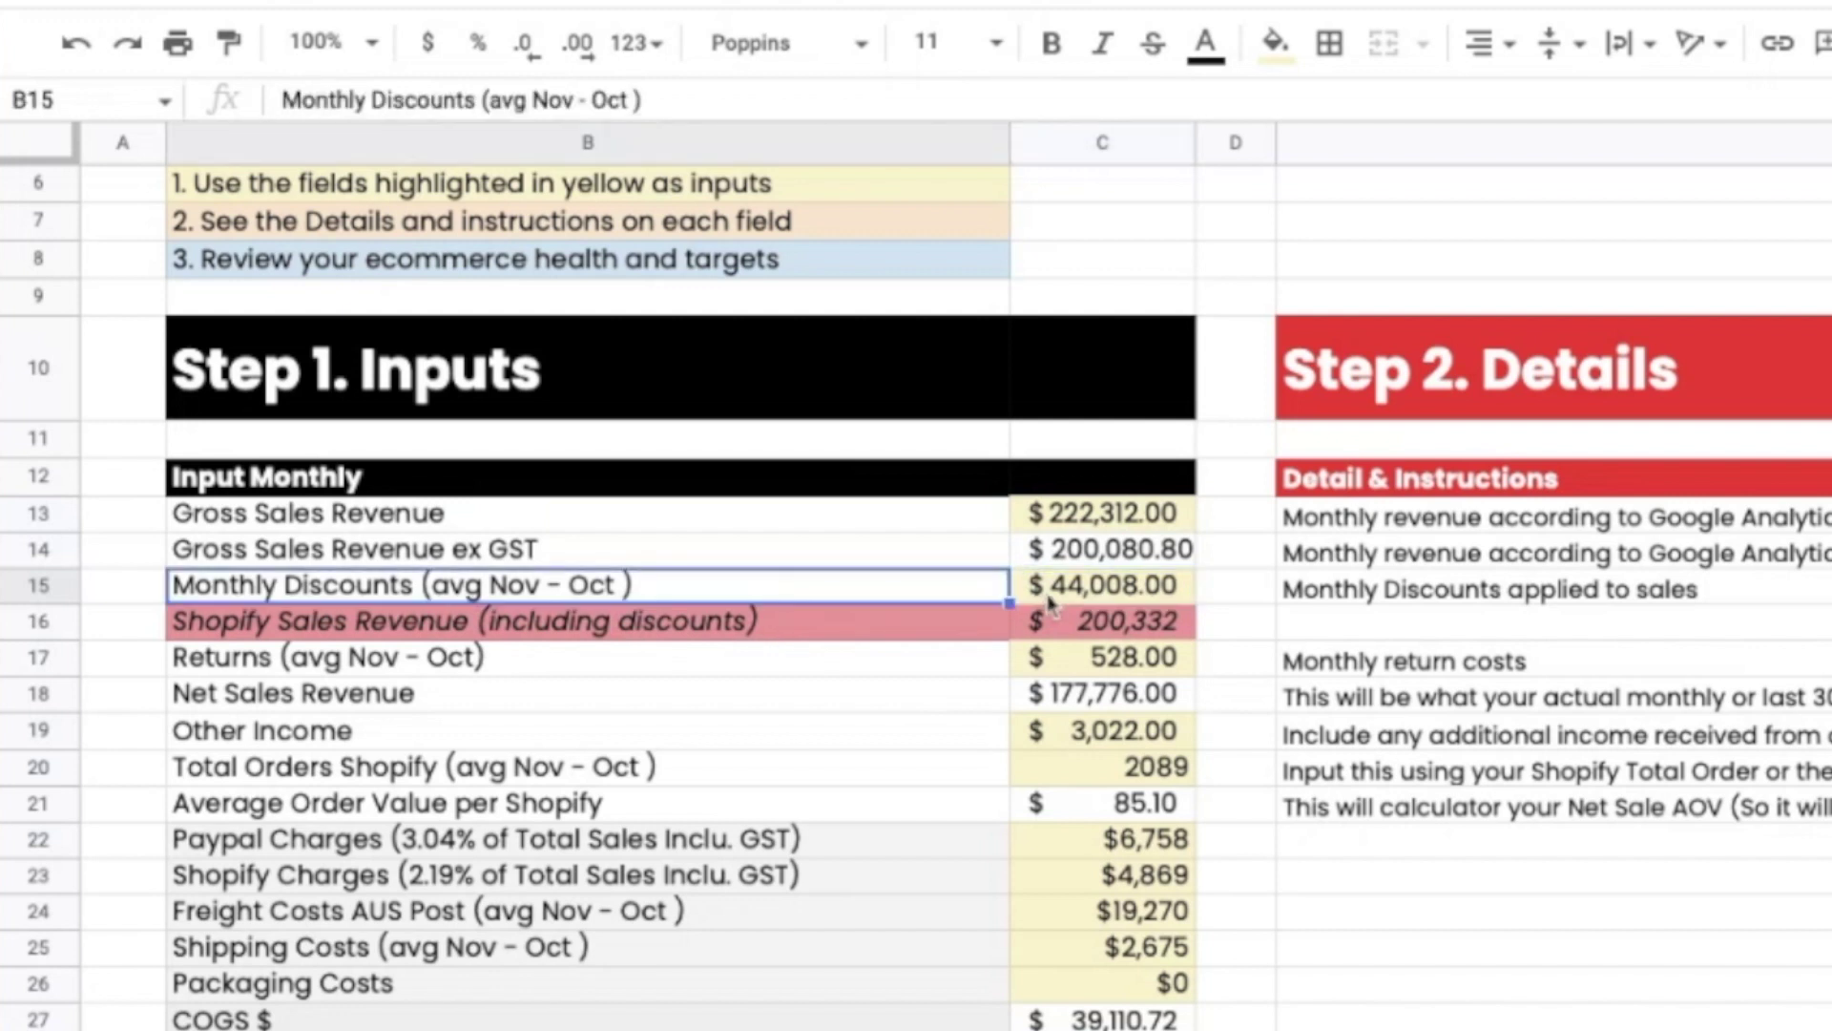
pyautogui.click(1097, 597)
pyautogui.click(1103, 527)
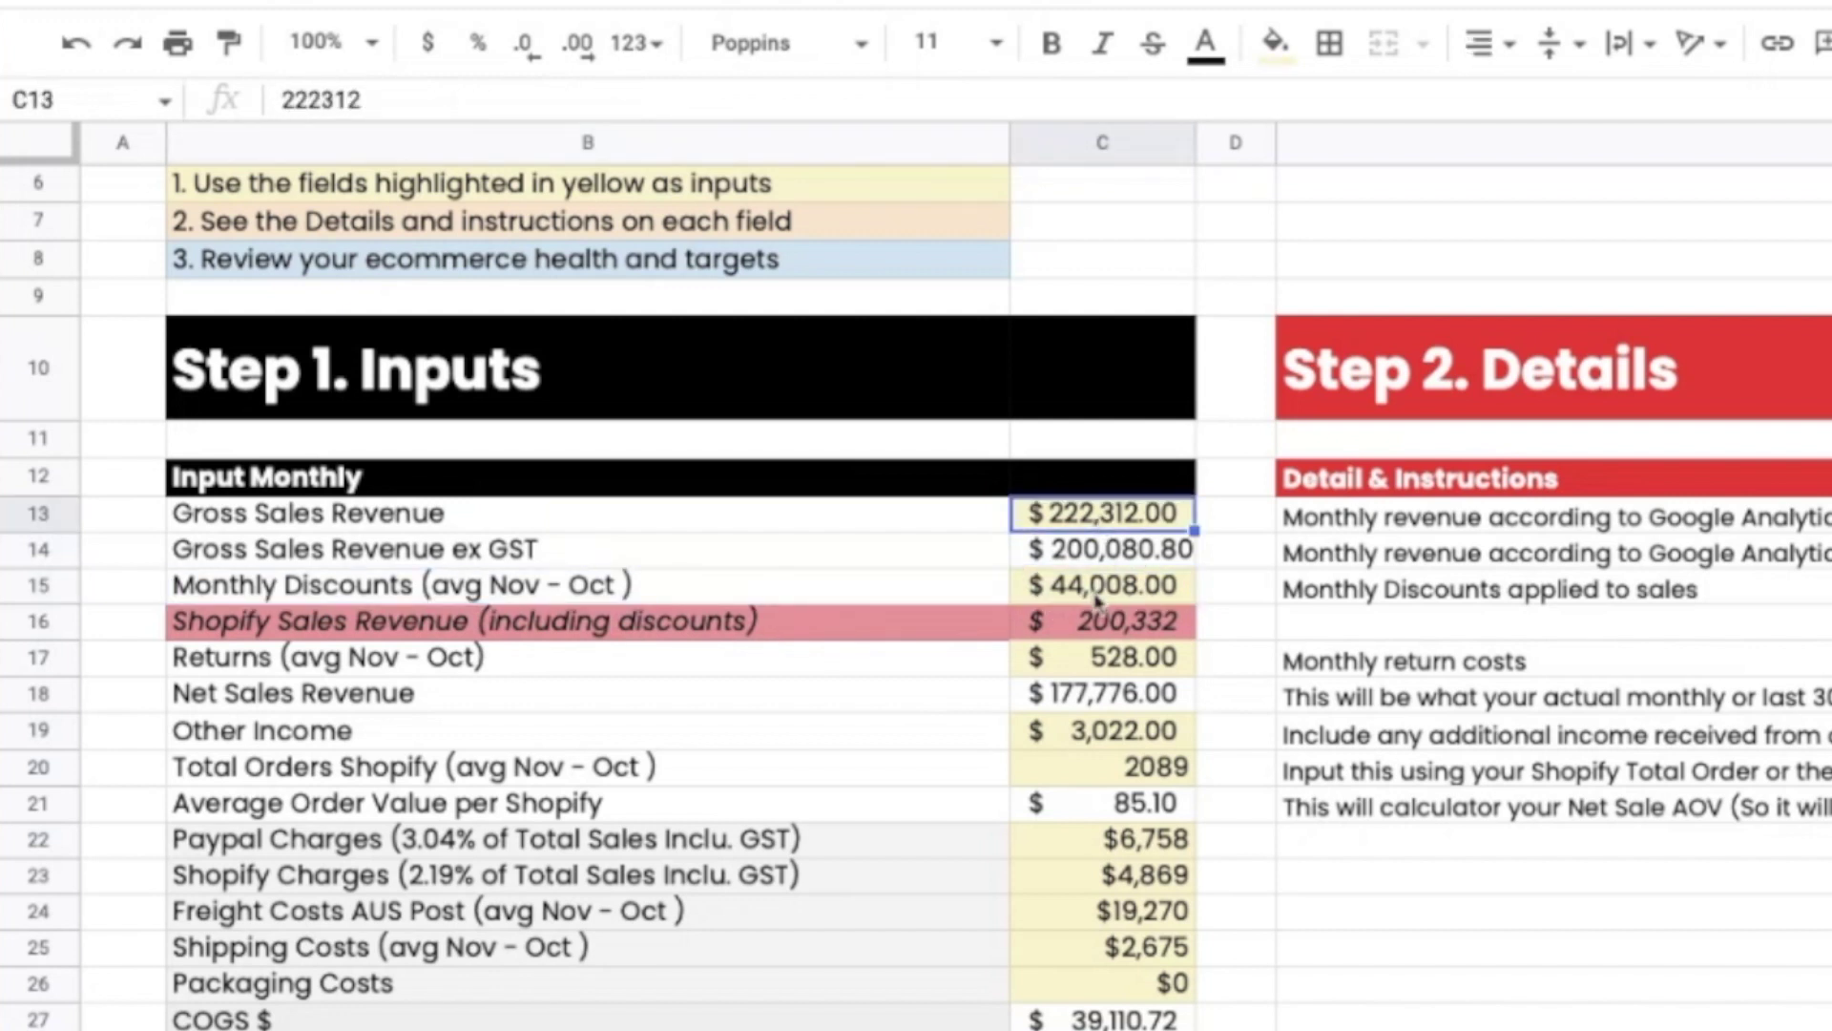
pyautogui.click(1101, 601)
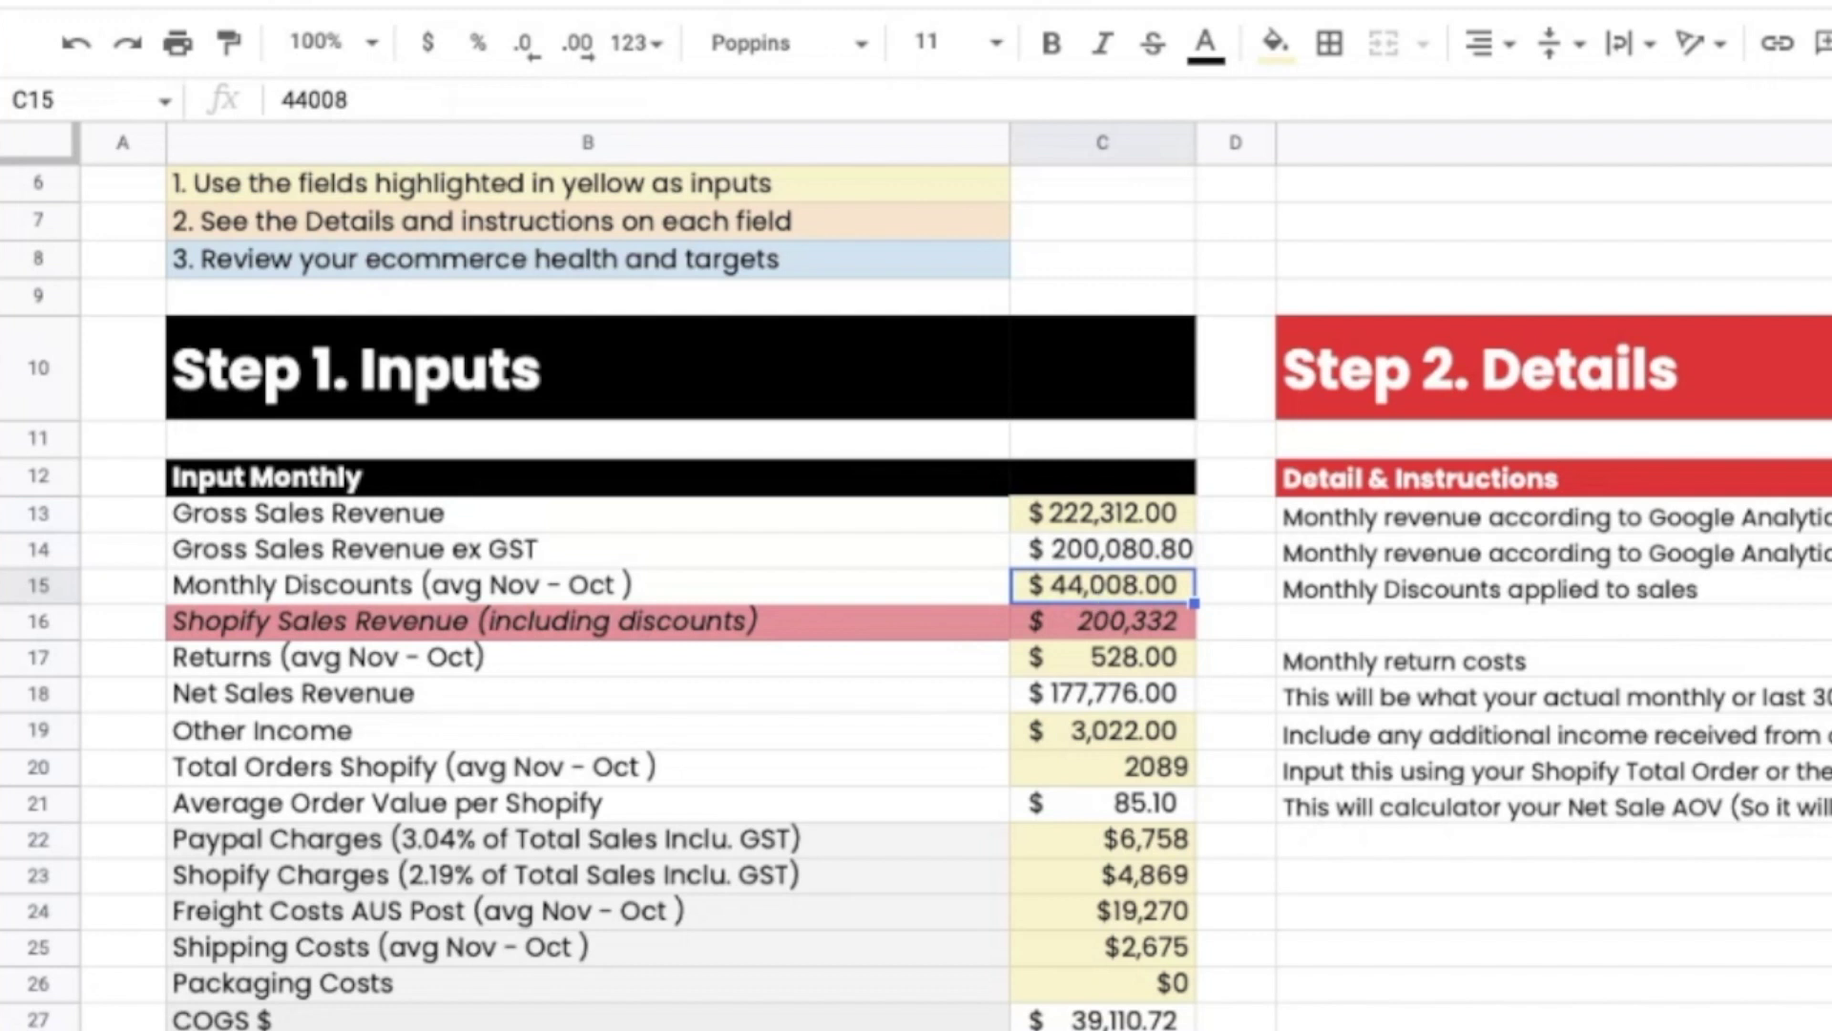
# Inspect the amounts for Shopify Sales Revenue (including discounts), Monthly Discounts and Returns in C16, C15 and C17.
pyautogui.click(1116, 630)
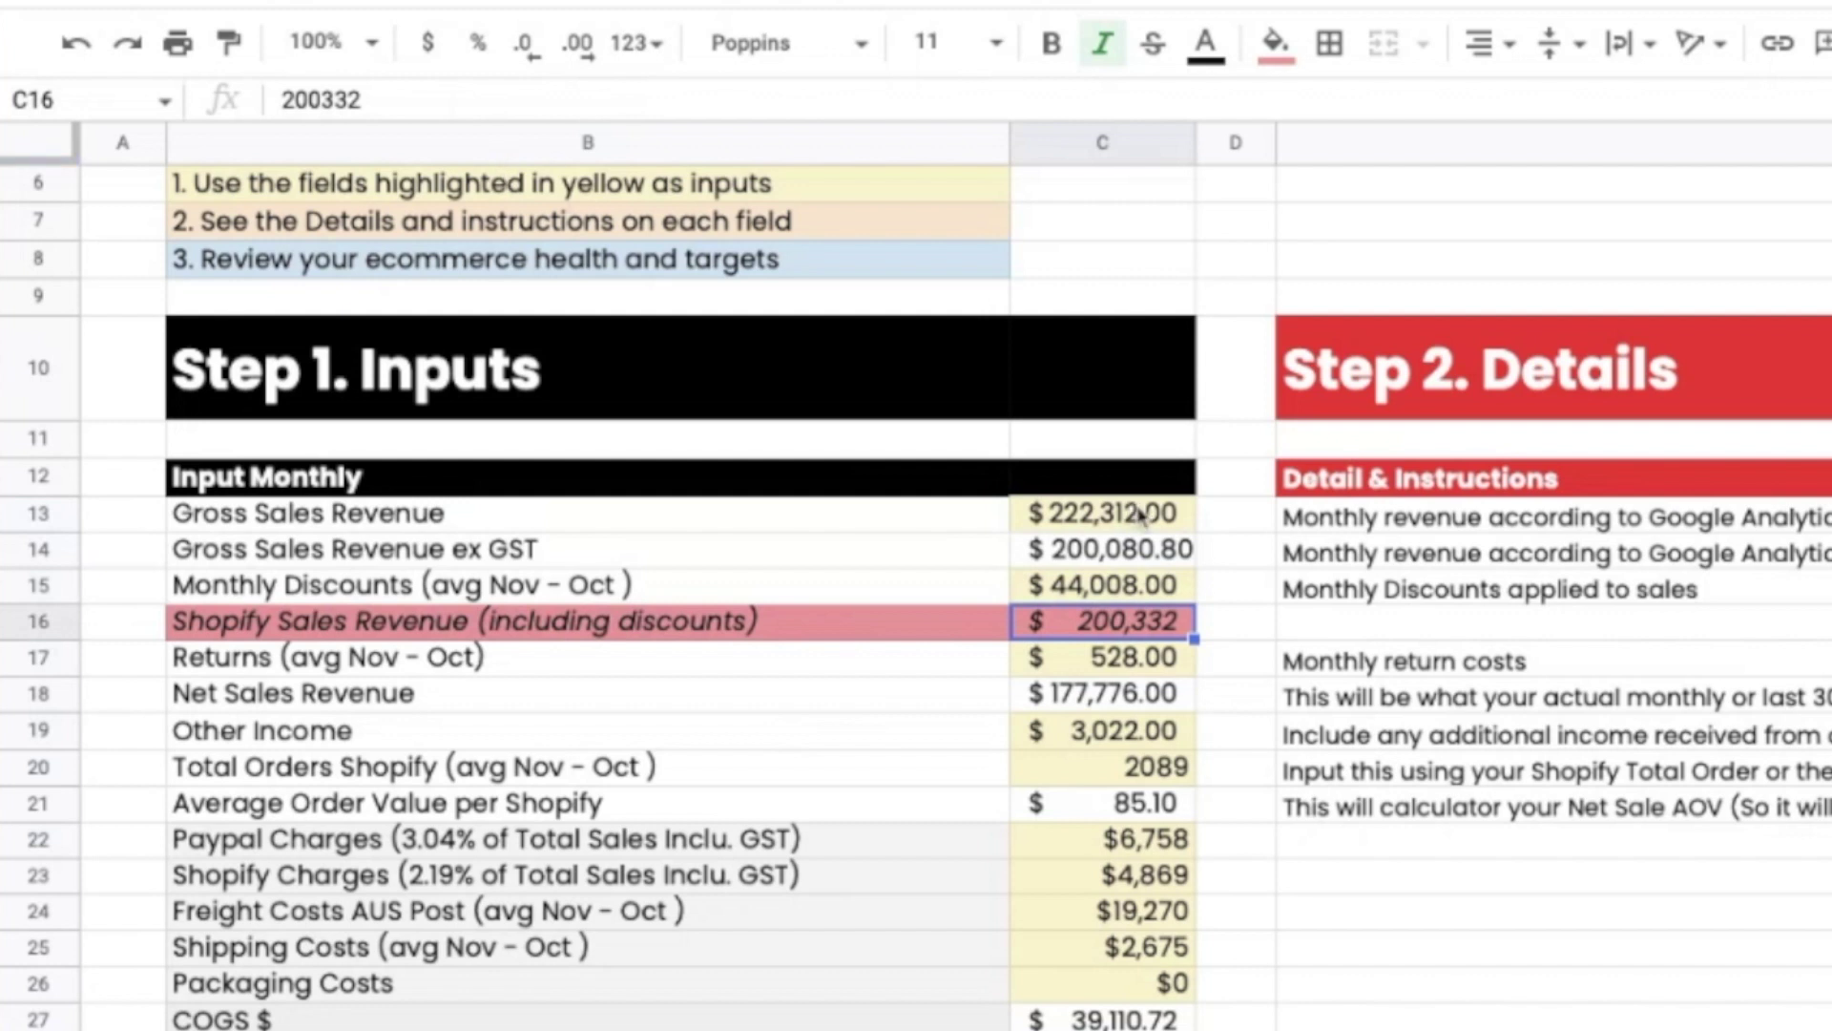
pyautogui.click(1112, 594)
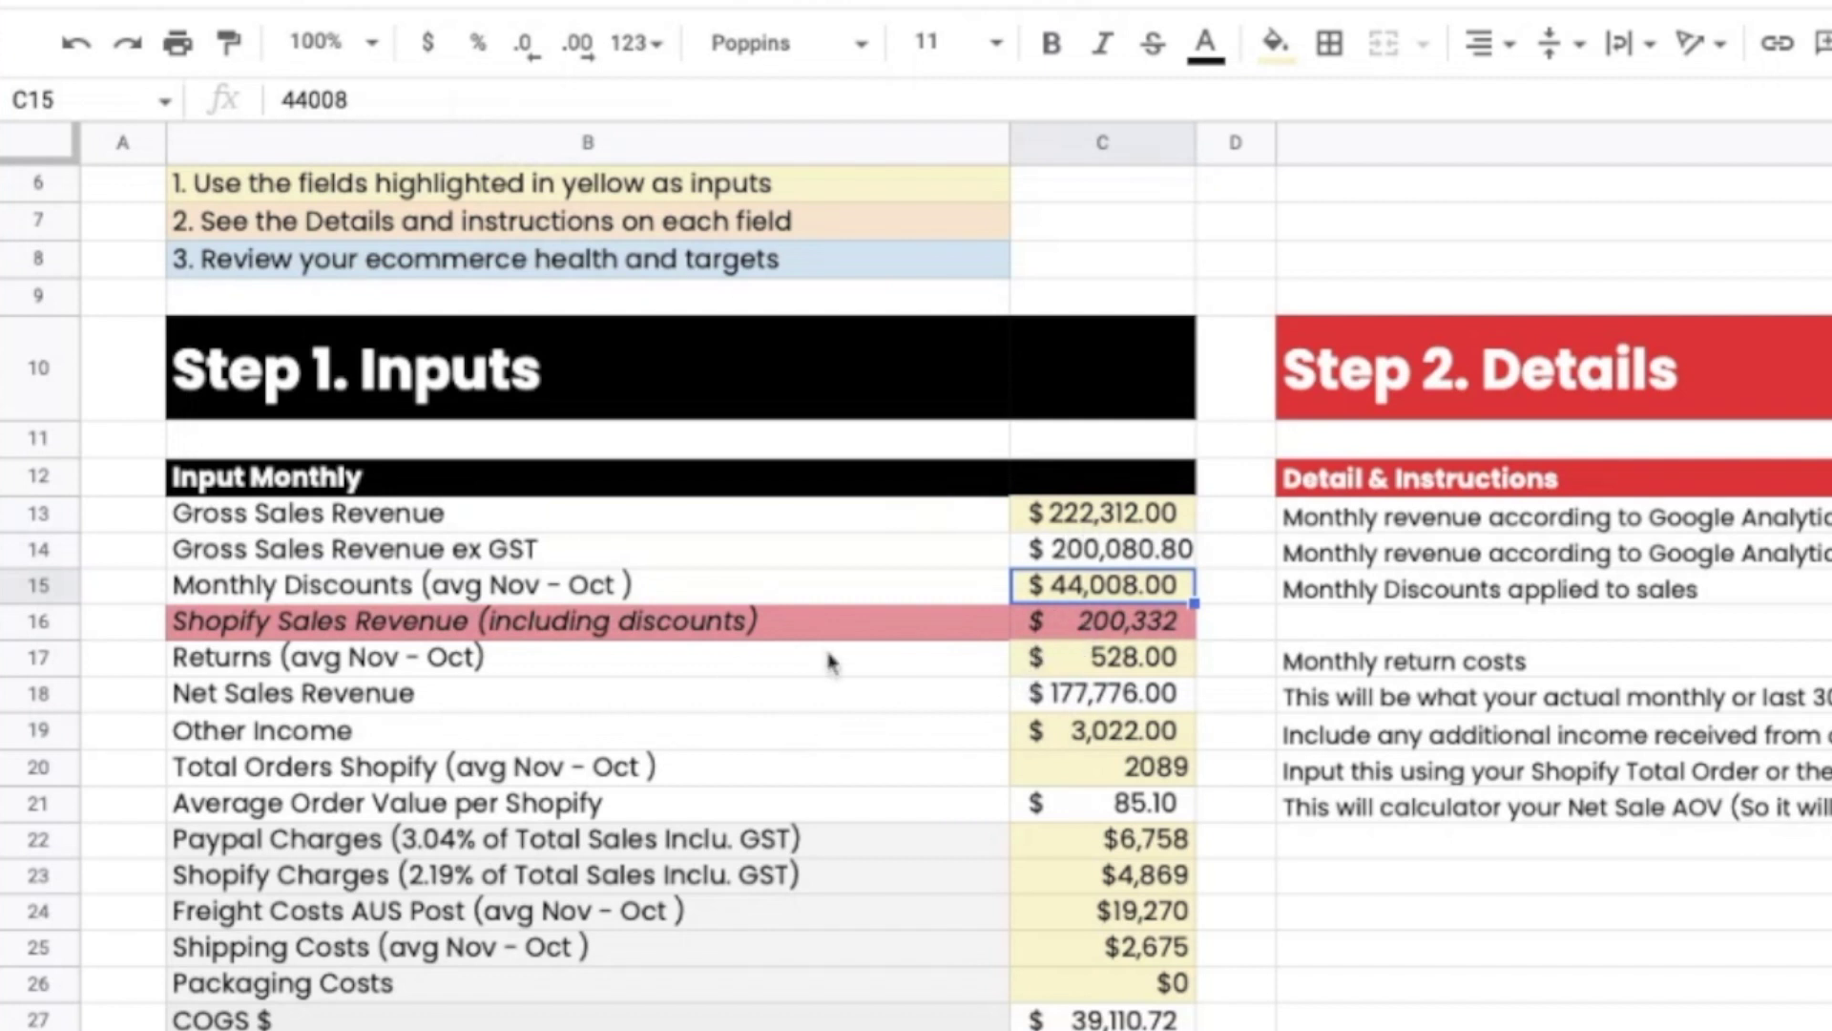
pyautogui.click(1130, 668)
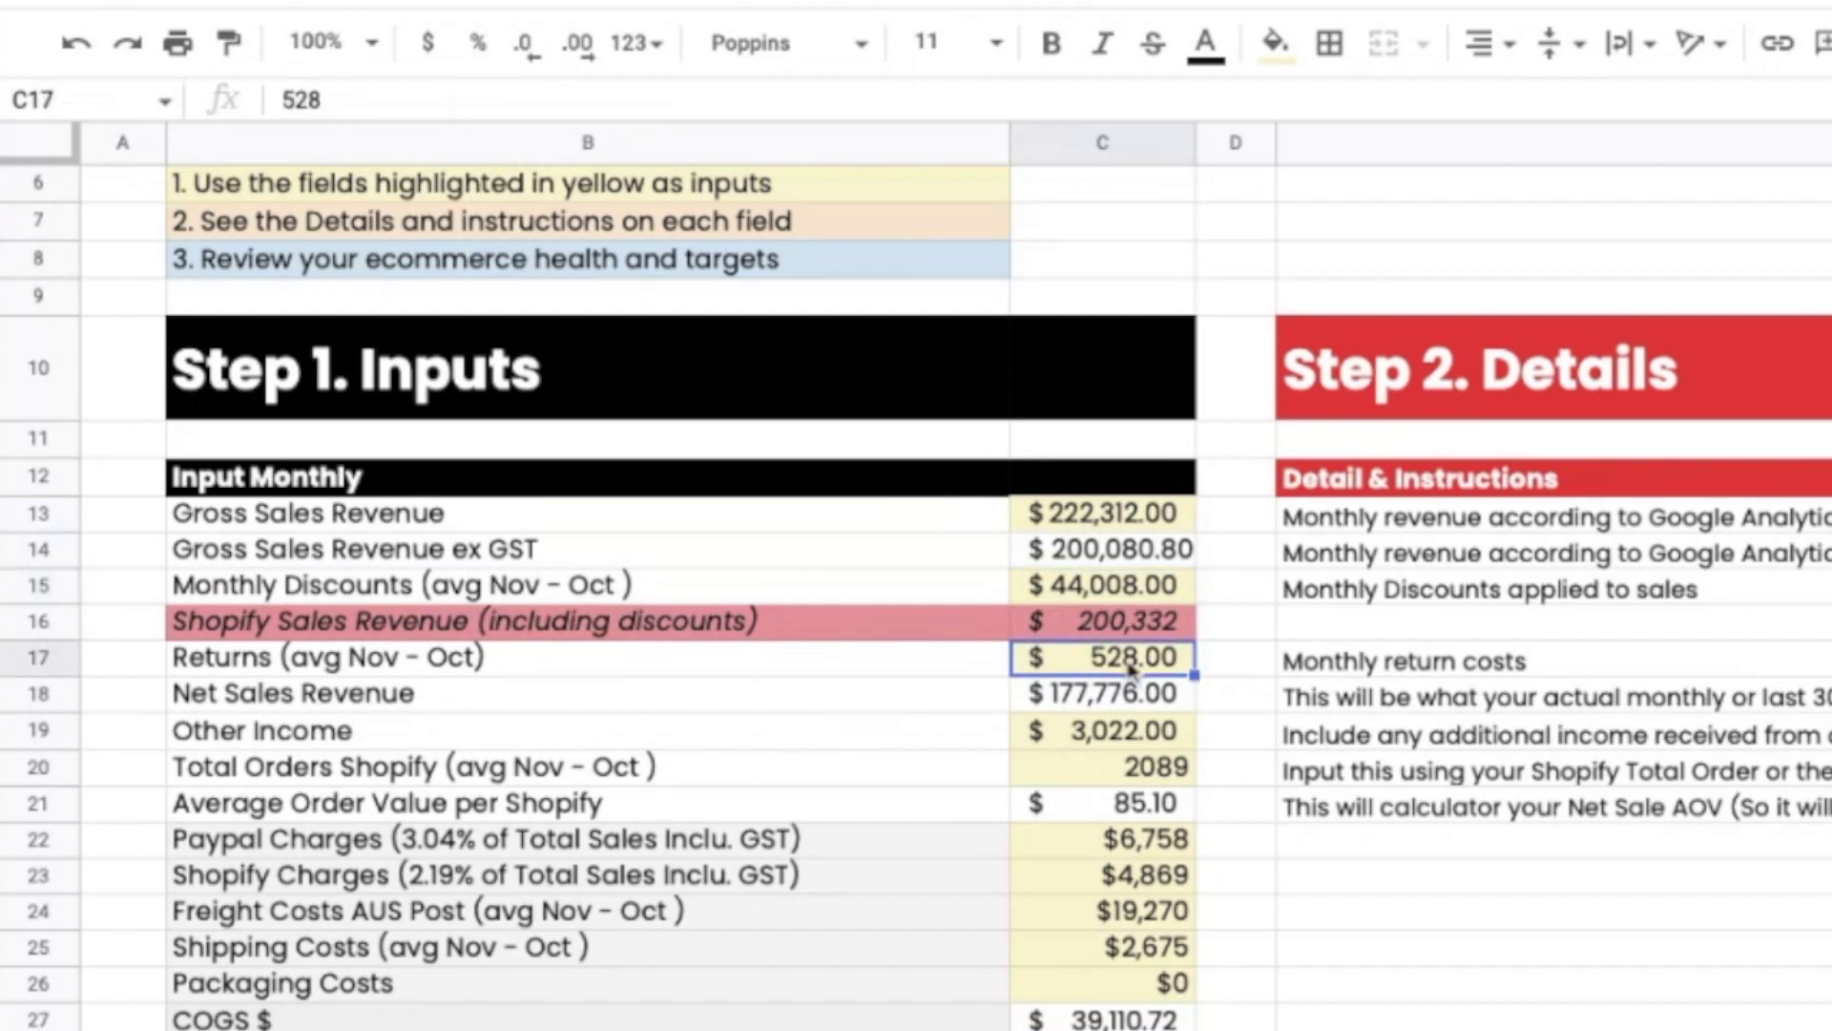
# Inspect the Net Sales Revenue formula in C18 without changing it, and highlight the row's label and amount in B18:C18.
pyautogui.click(325, 704)
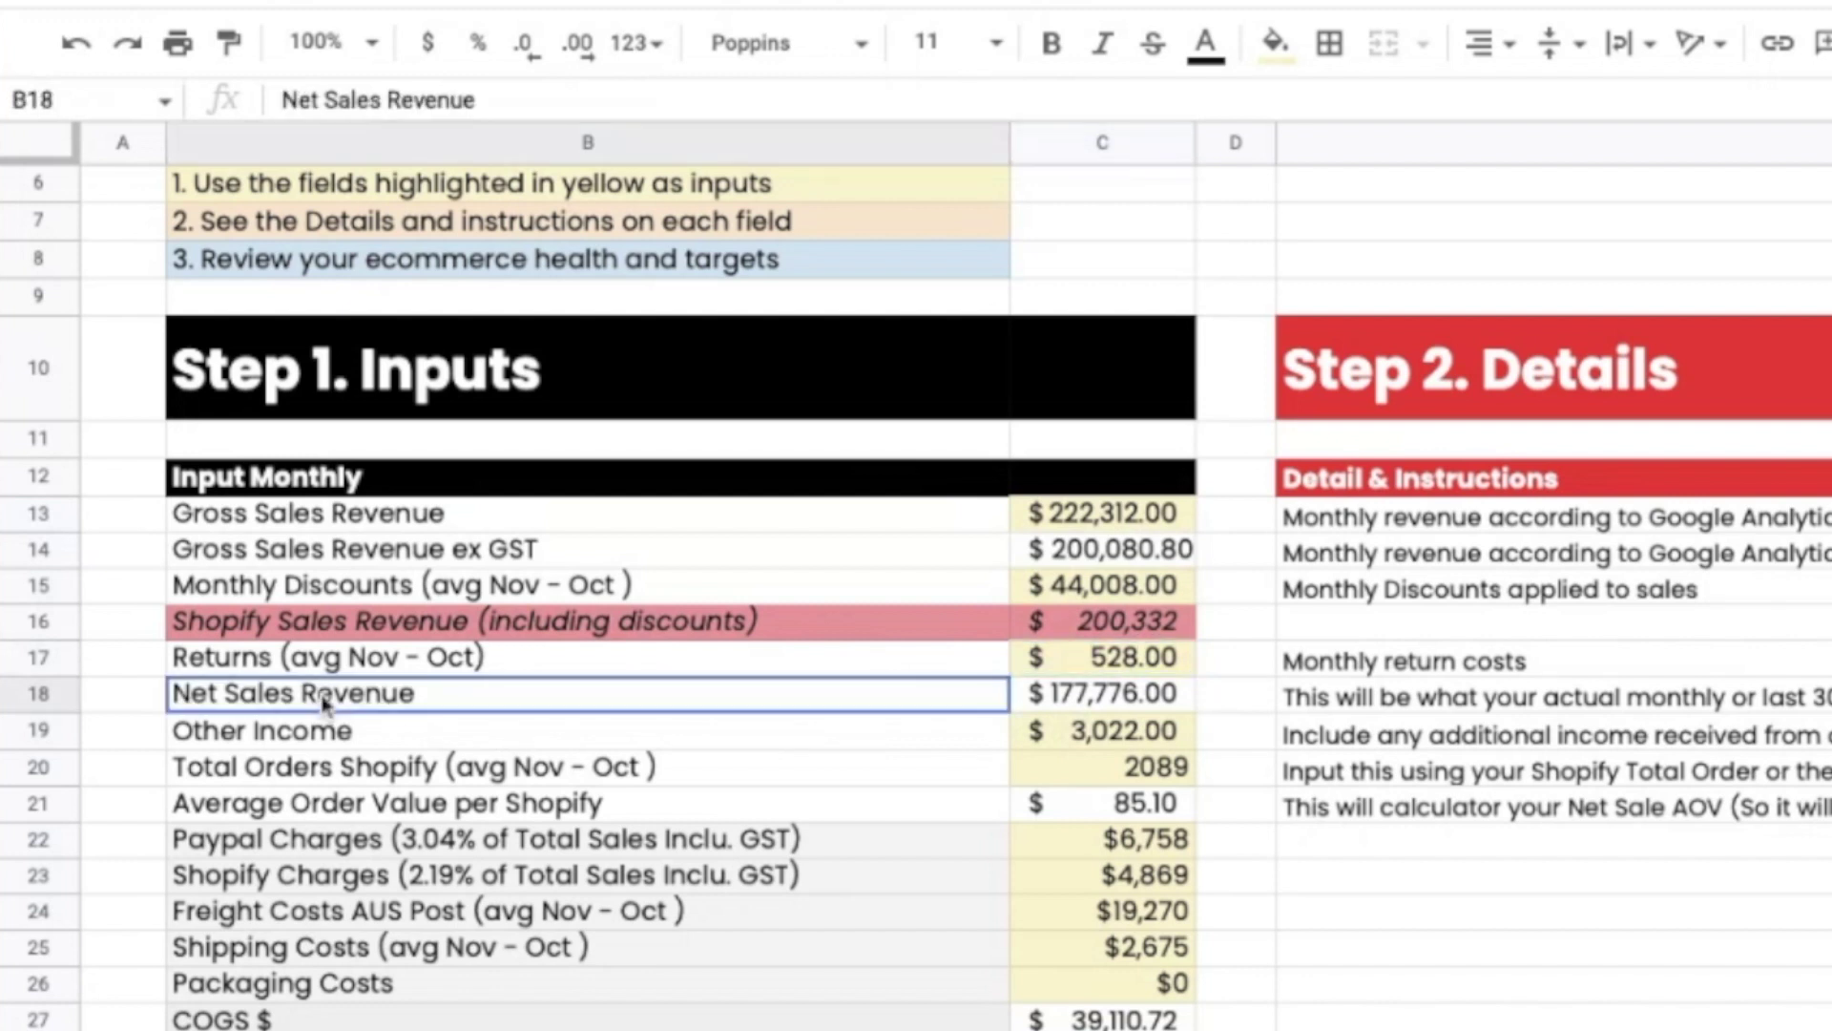
pyautogui.hotkey('shift', 'Right')
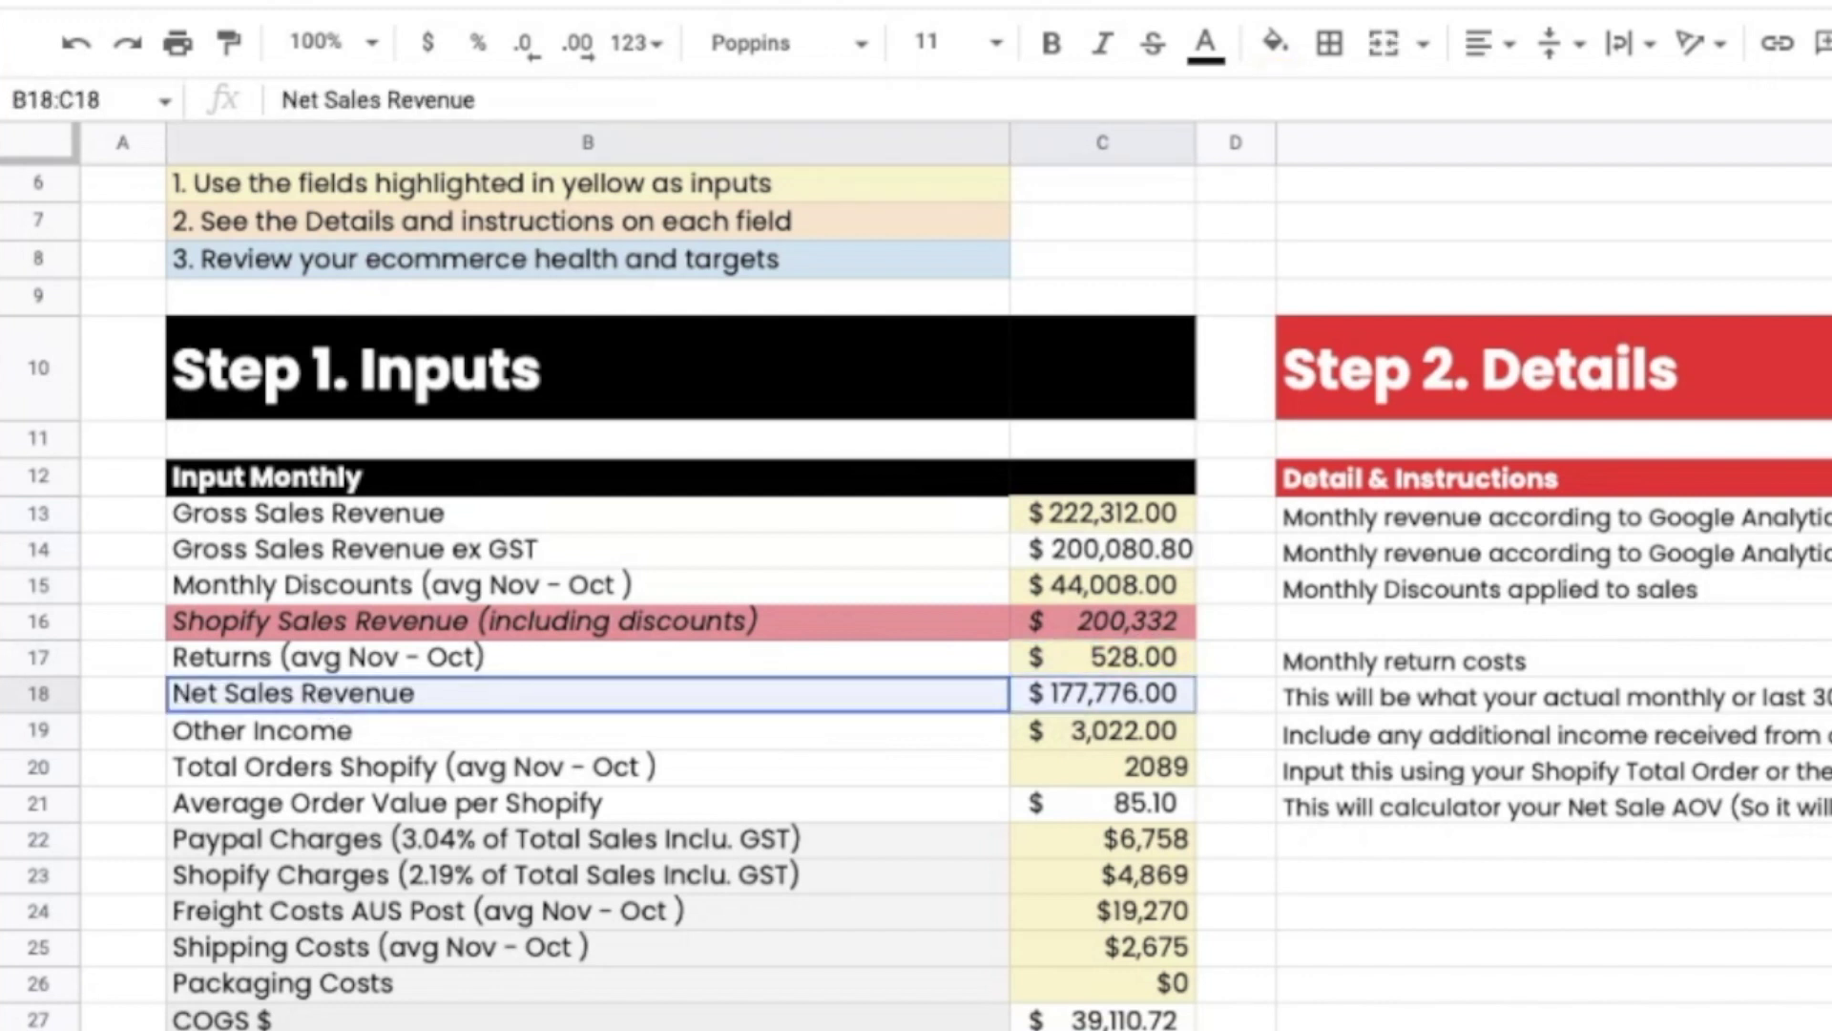
pyautogui.doubleClick(1102, 694)
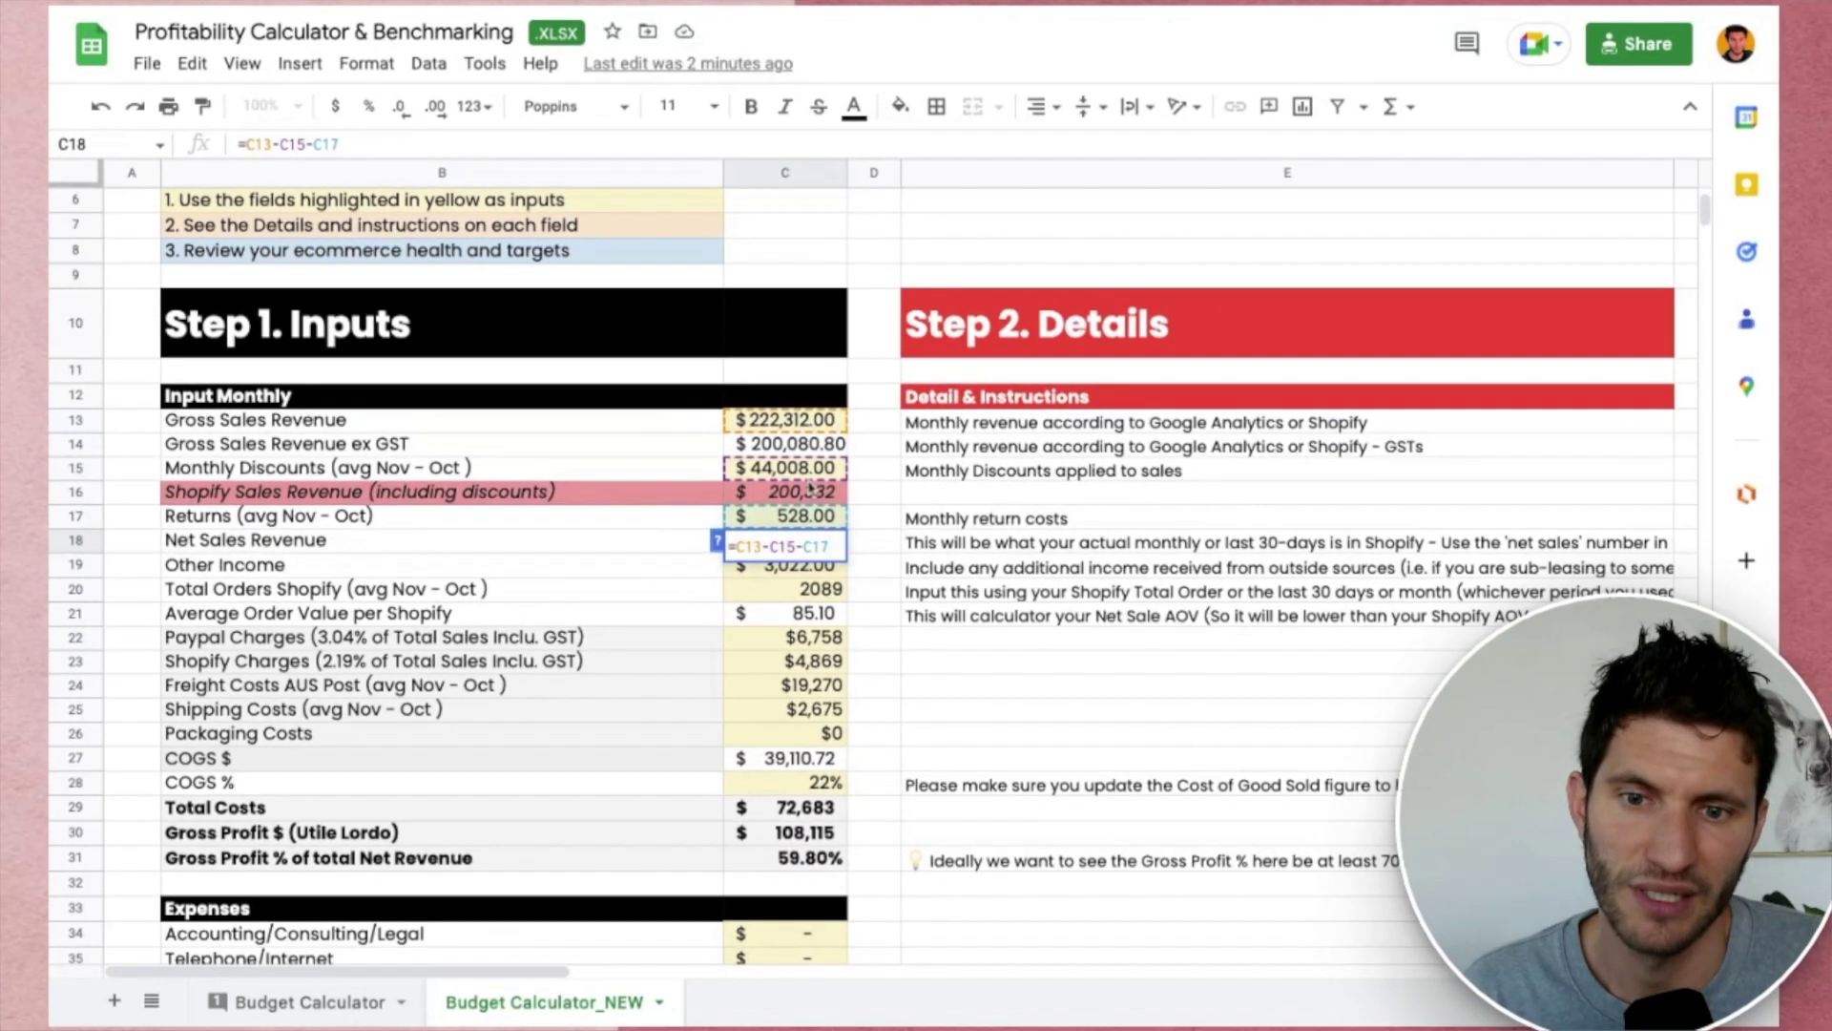
pyautogui.click(594, 573)
pyautogui.click(784, 551)
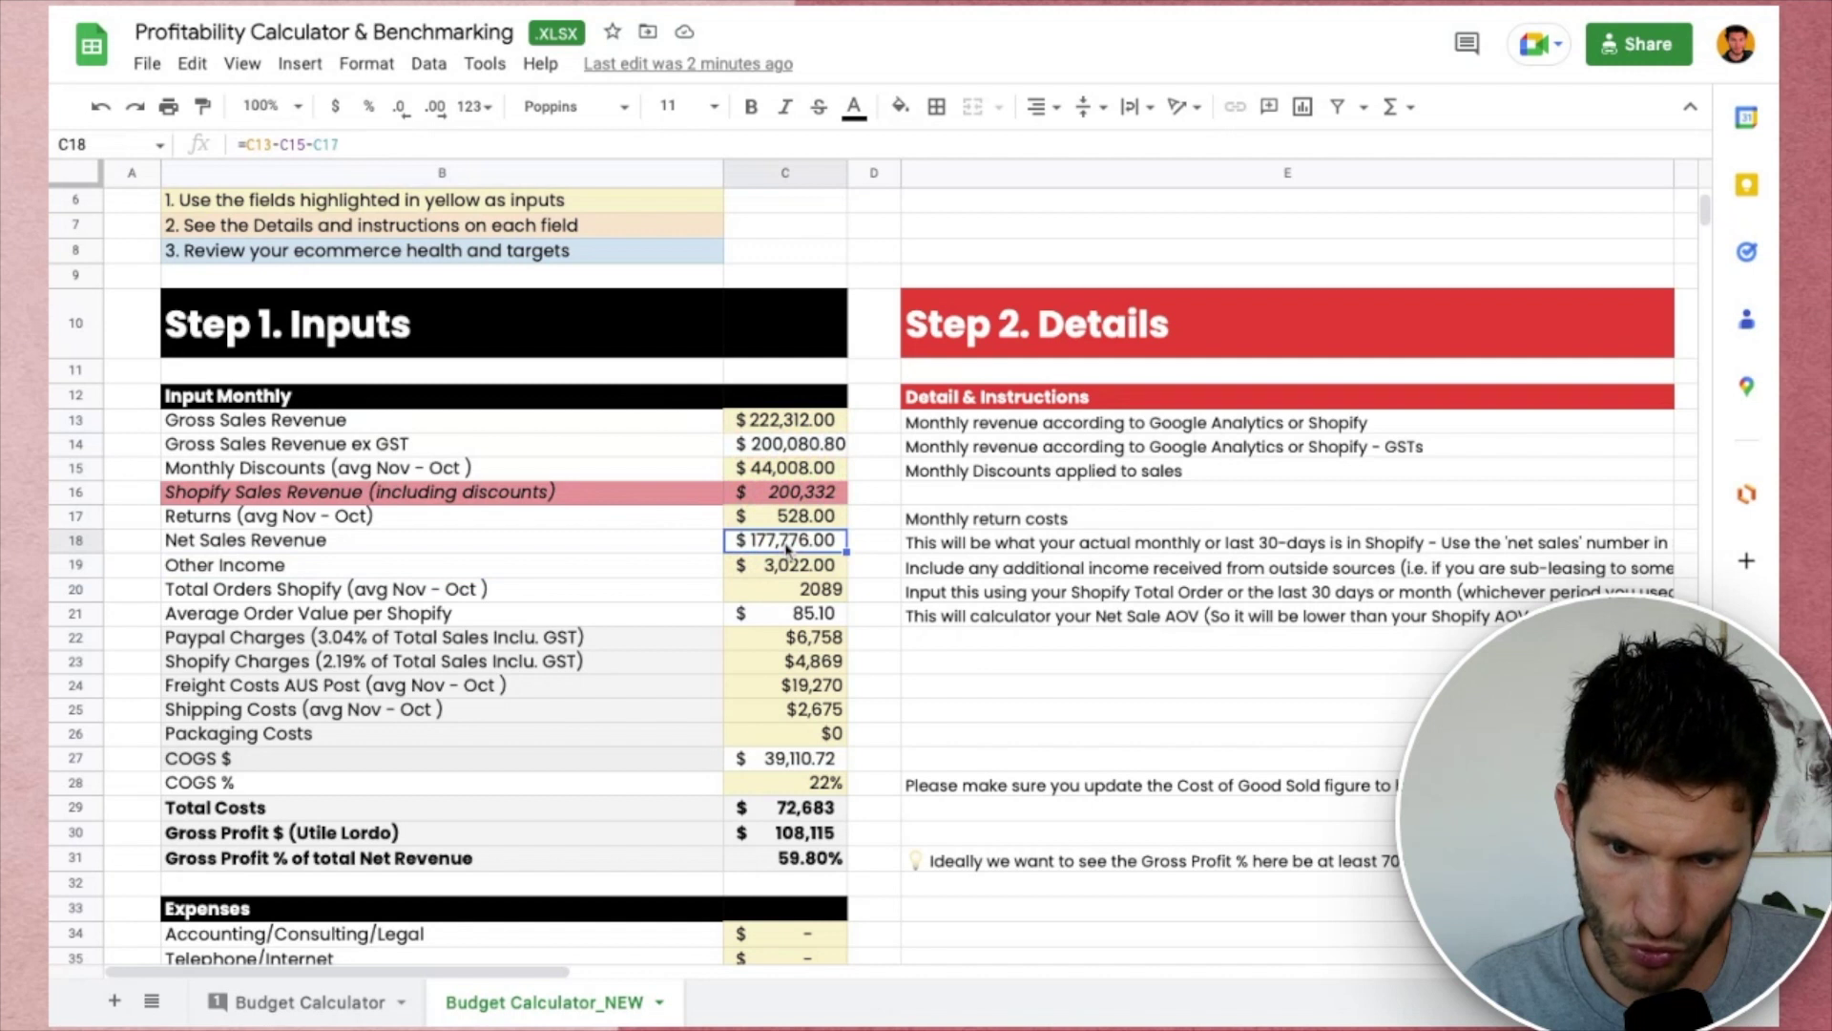
pyautogui.click(484, 544)
pyautogui.hotkey('shift', 'Right')
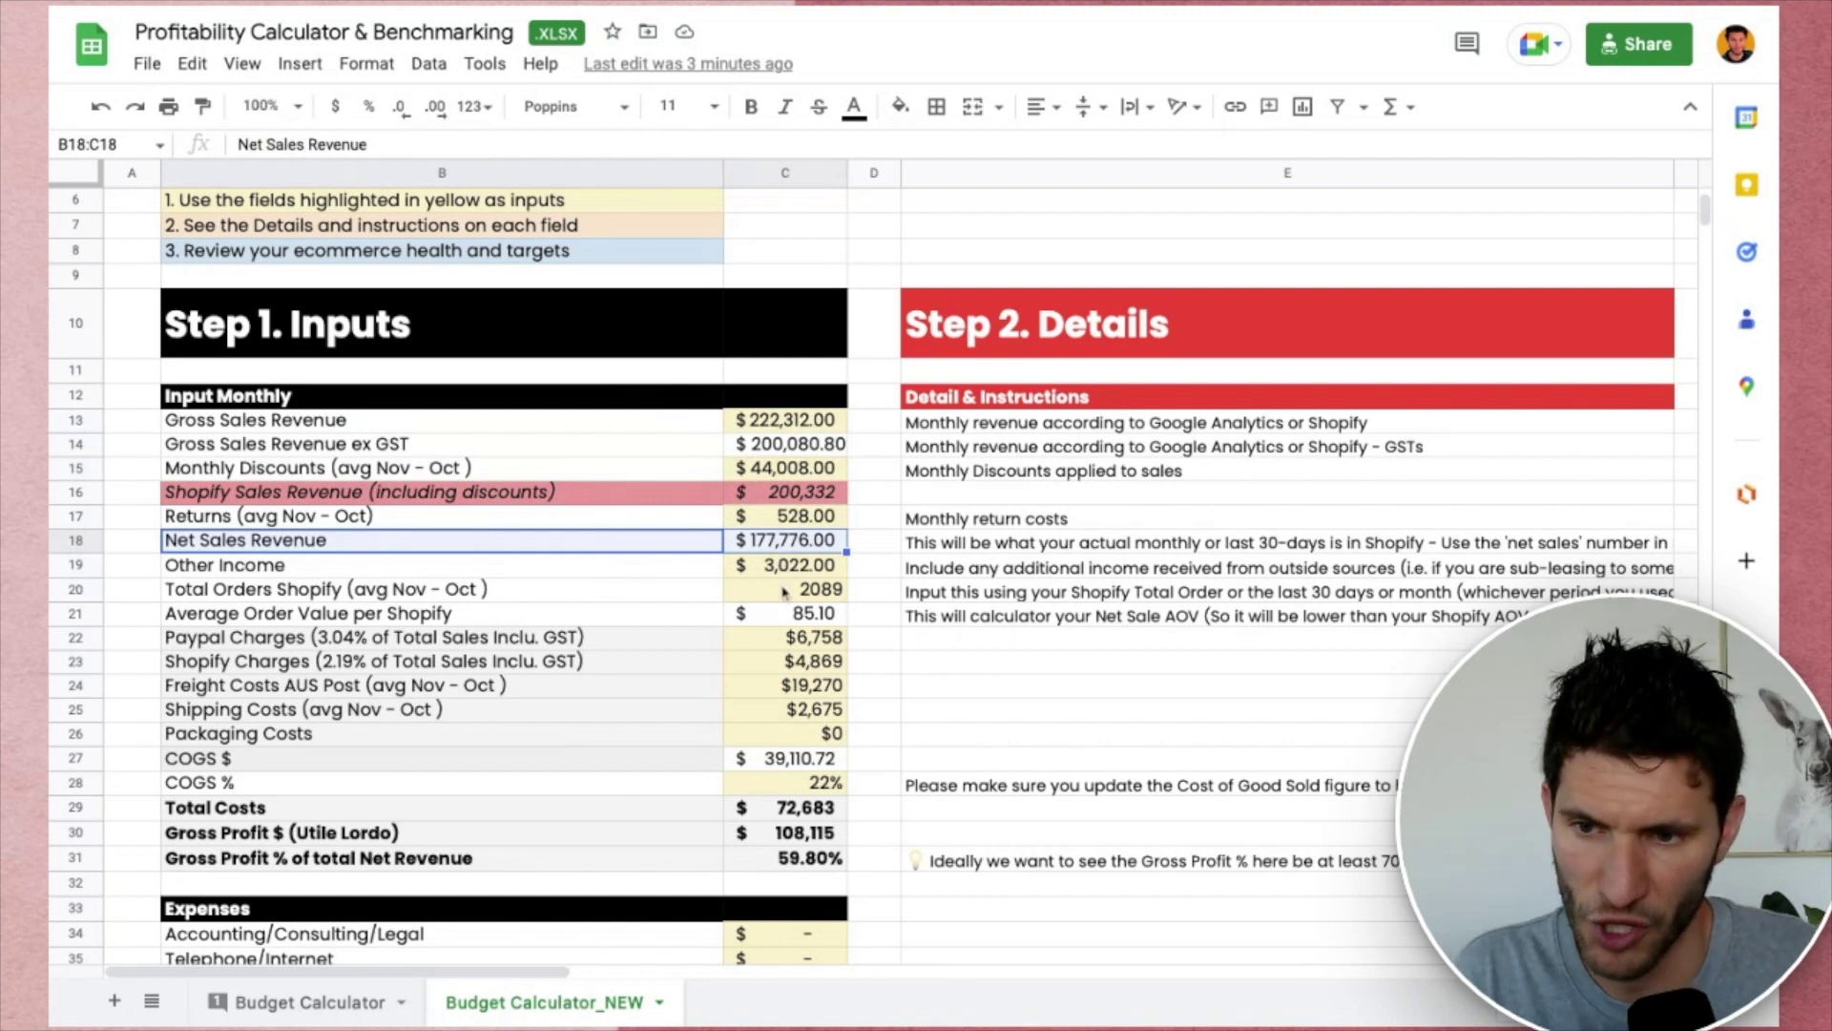
# Highlight the labels from Total Orders Shopify to Shipping Costs, and focus on the Paypal and Shopify Charges labels in B22:B23.
pyautogui.moveTo(601, 589); pyautogui.dragTo(615, 716)
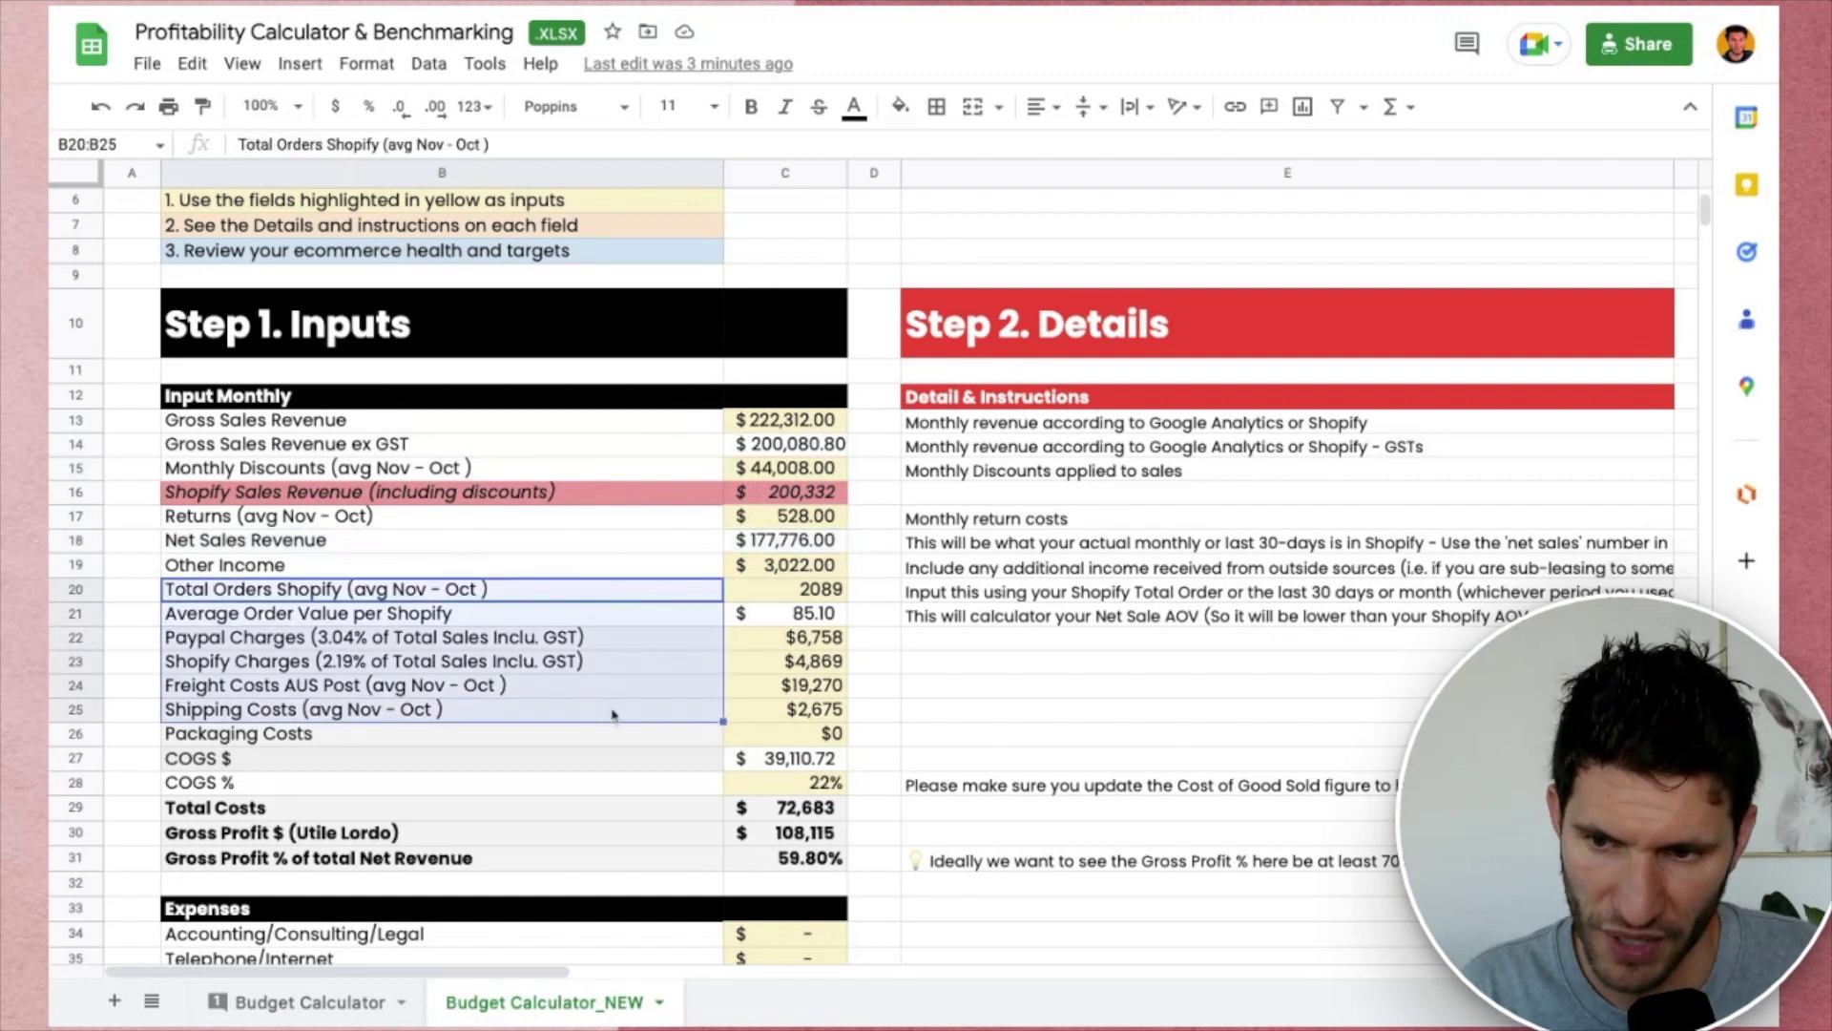
pyautogui.click(609, 647)
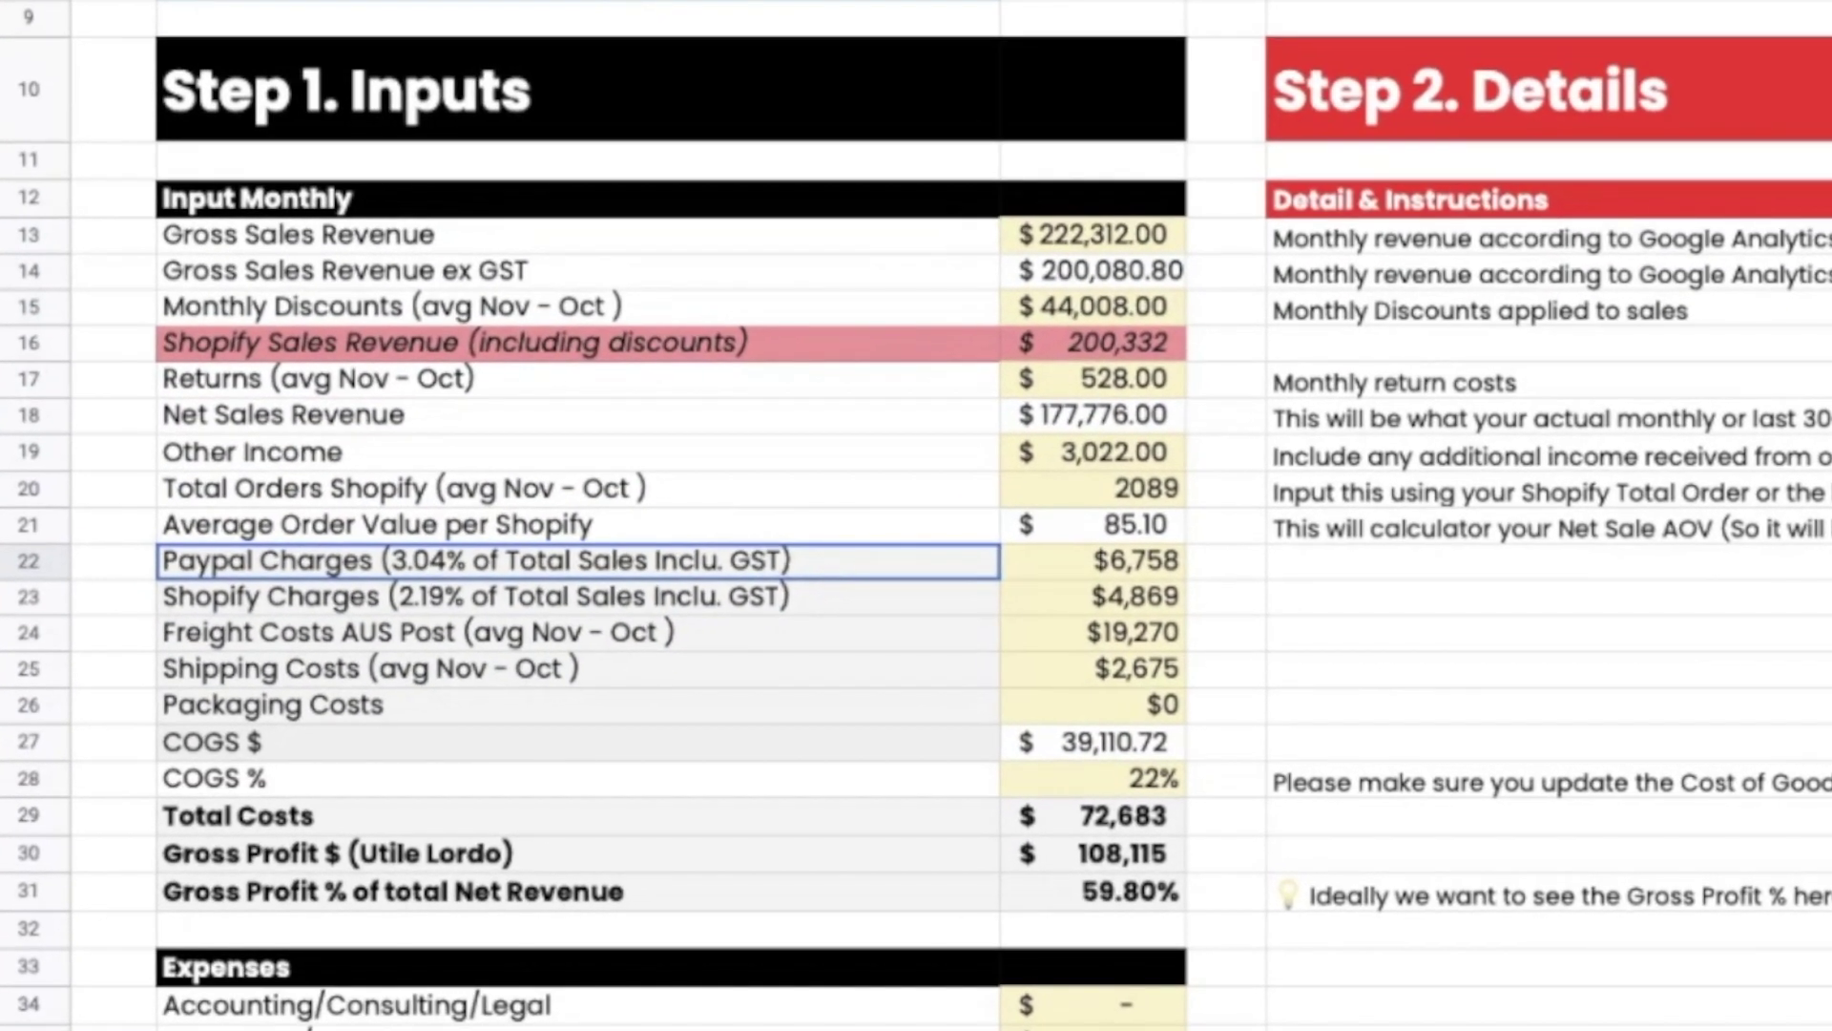
pyautogui.hotkey('shift', 'Down')
pyautogui.hotkey('shift', 'Up')
pyautogui.hotkey('shift', 'Down')
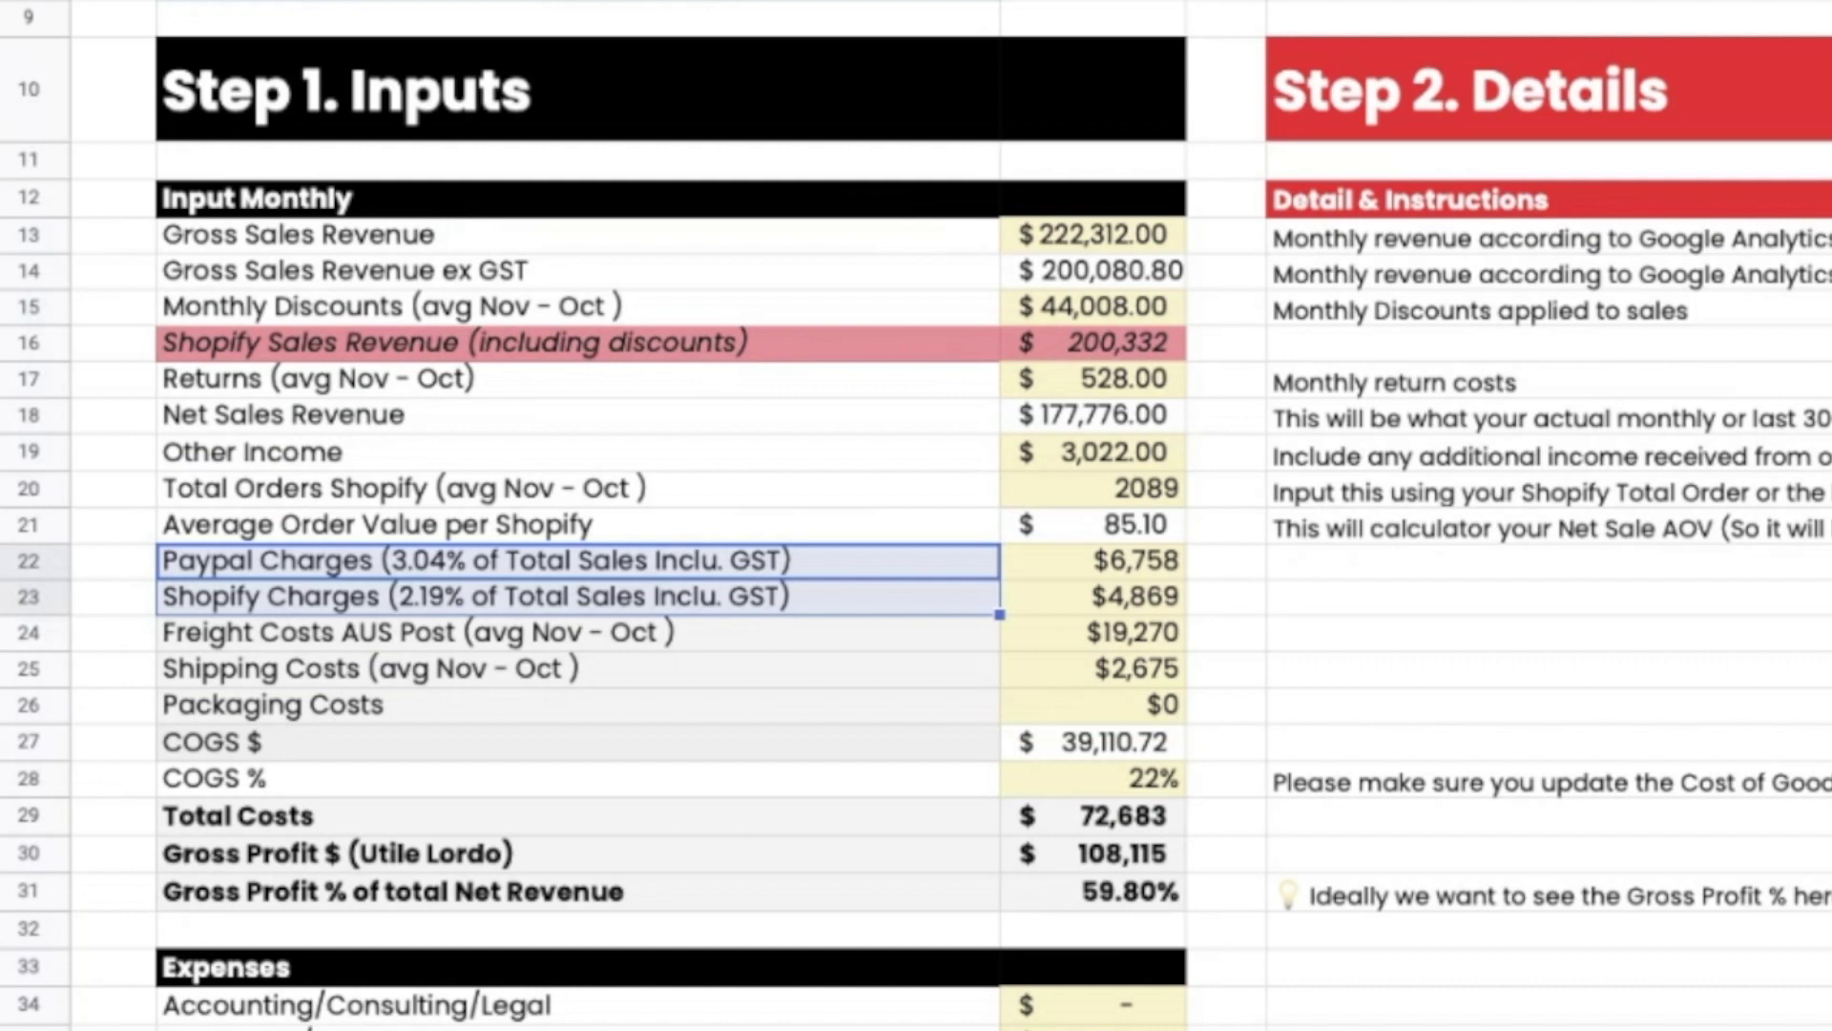
# Review the Freight, Shipping and Packaging Costs labels, and select the COGS $ label and its amount in C27.
pyautogui.moveTo(831, 632); pyautogui.dragTo(830, 687)
pyautogui.click(819, 718)
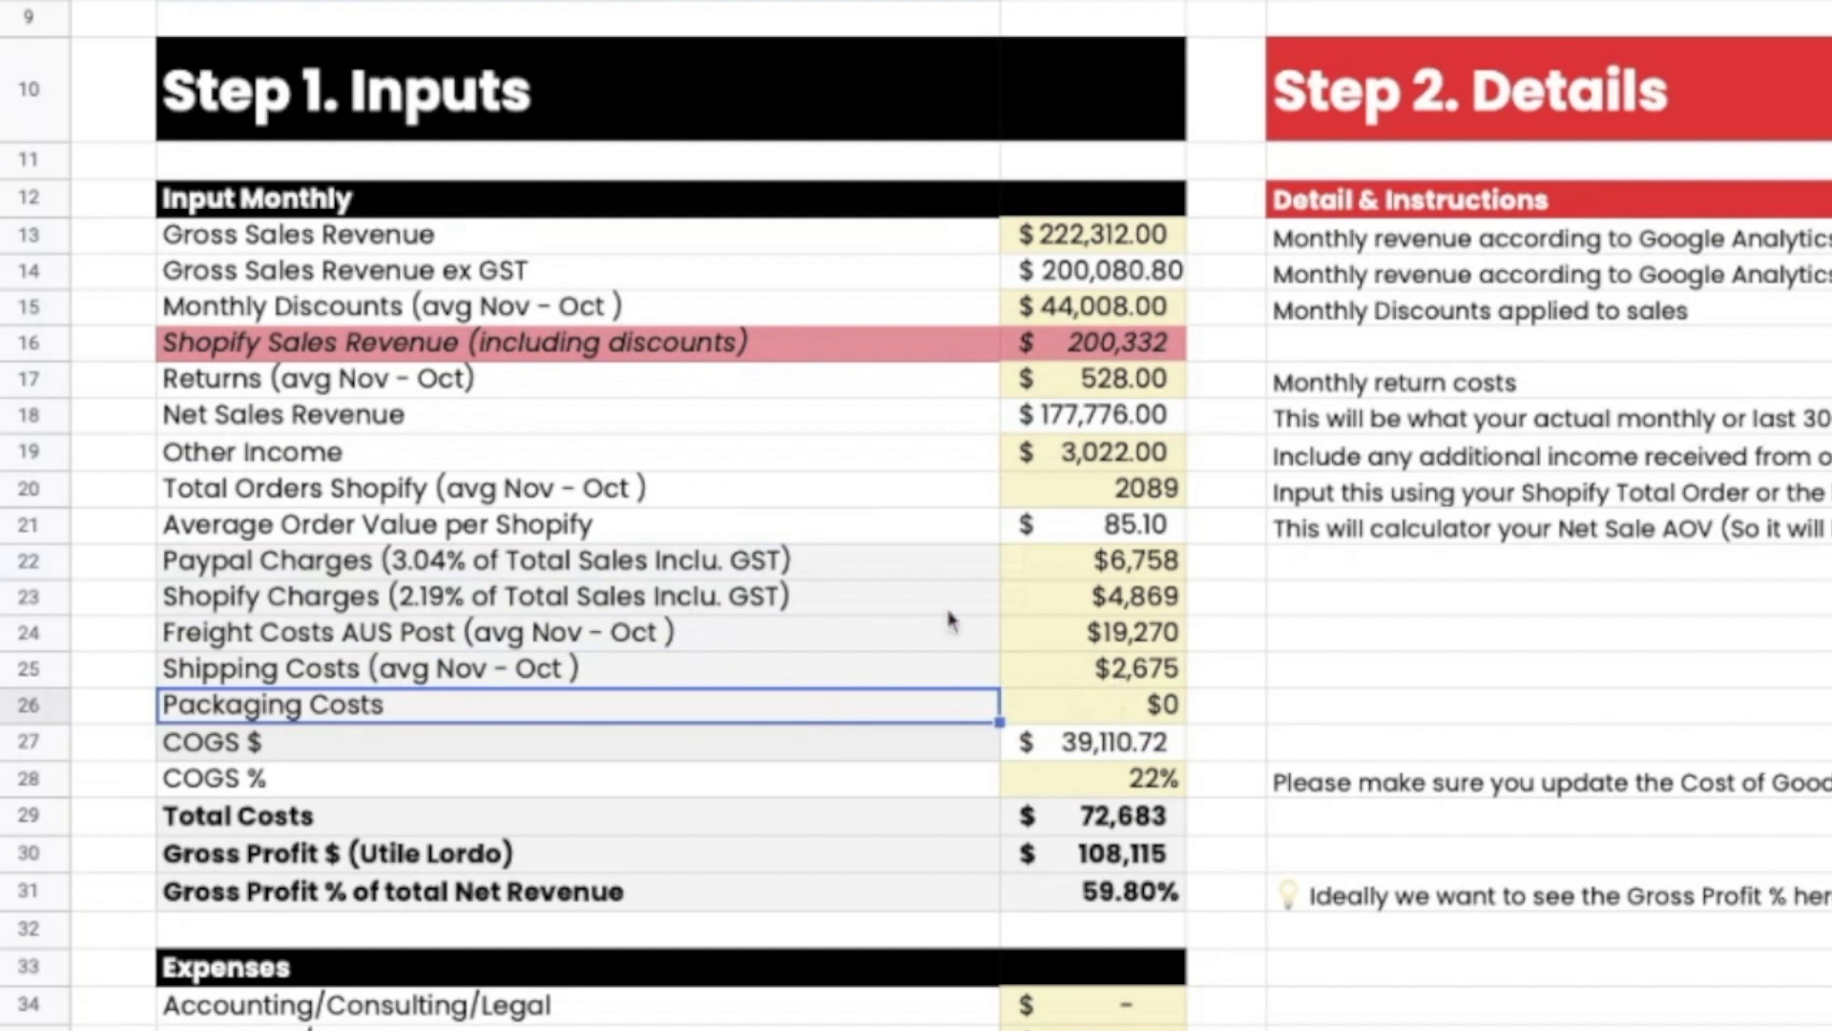
pyautogui.click(798, 752)
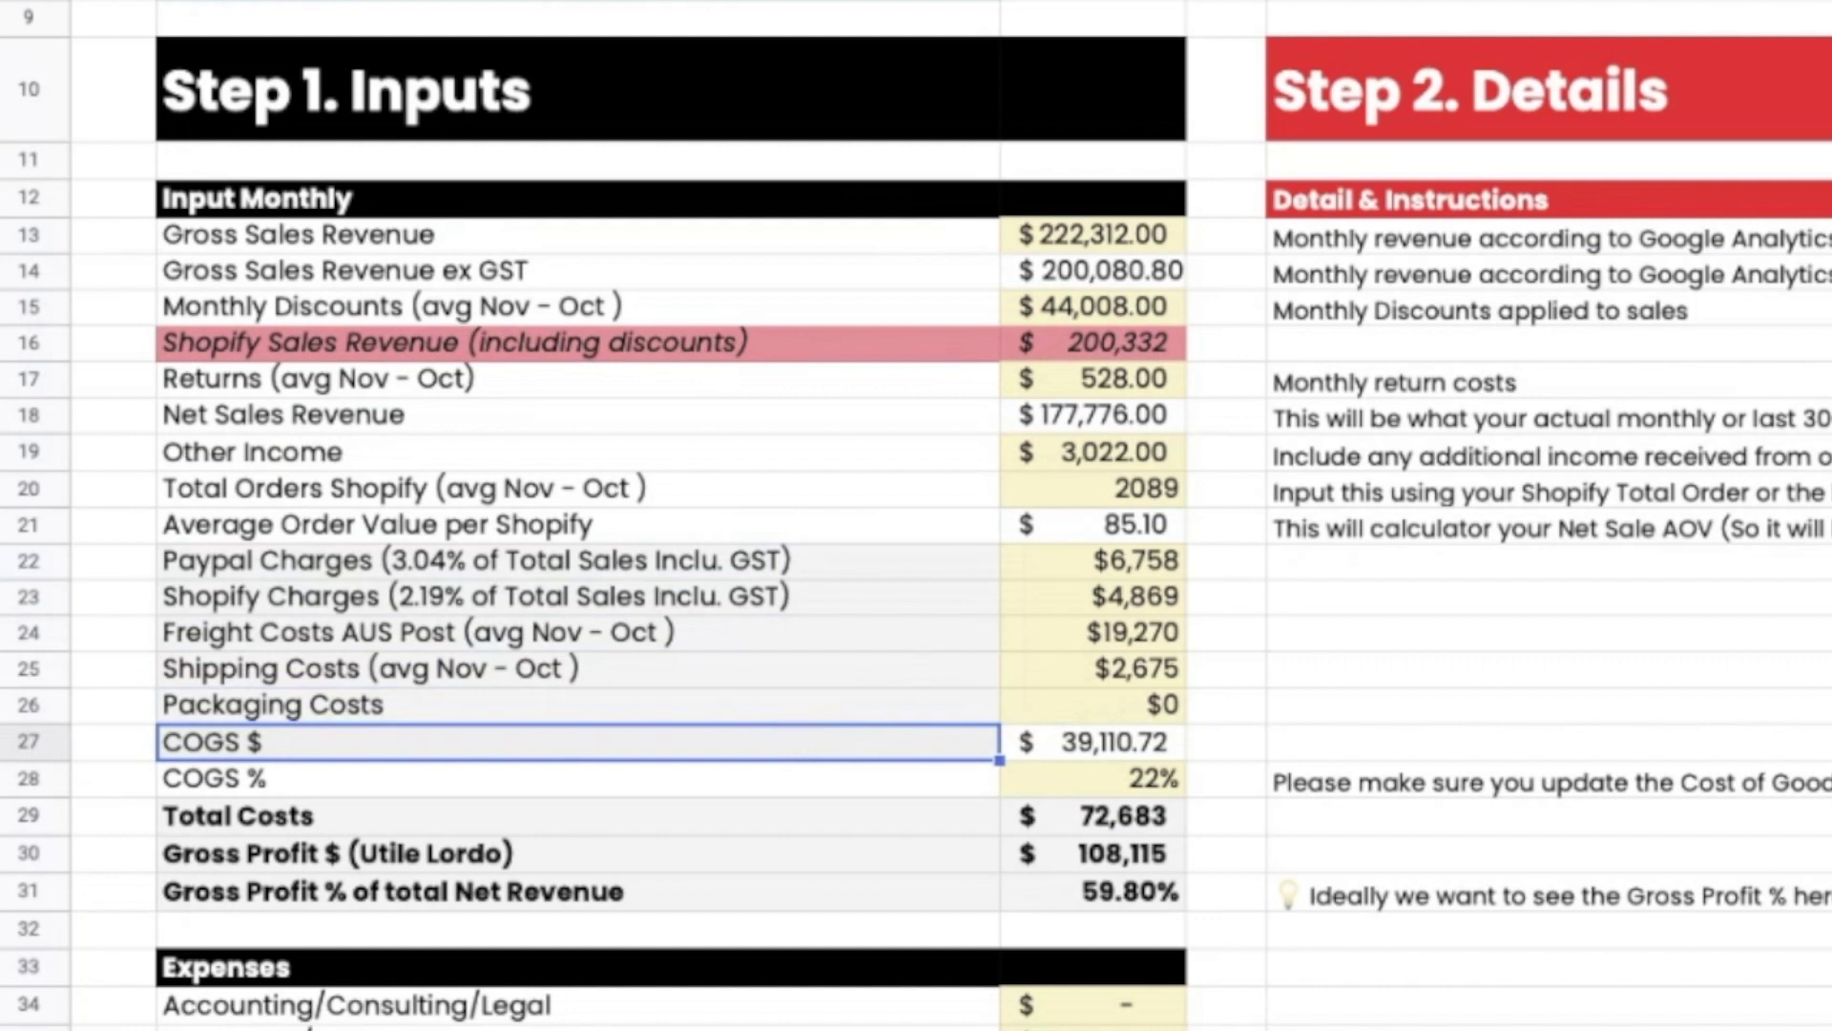
pyautogui.click(1087, 752)
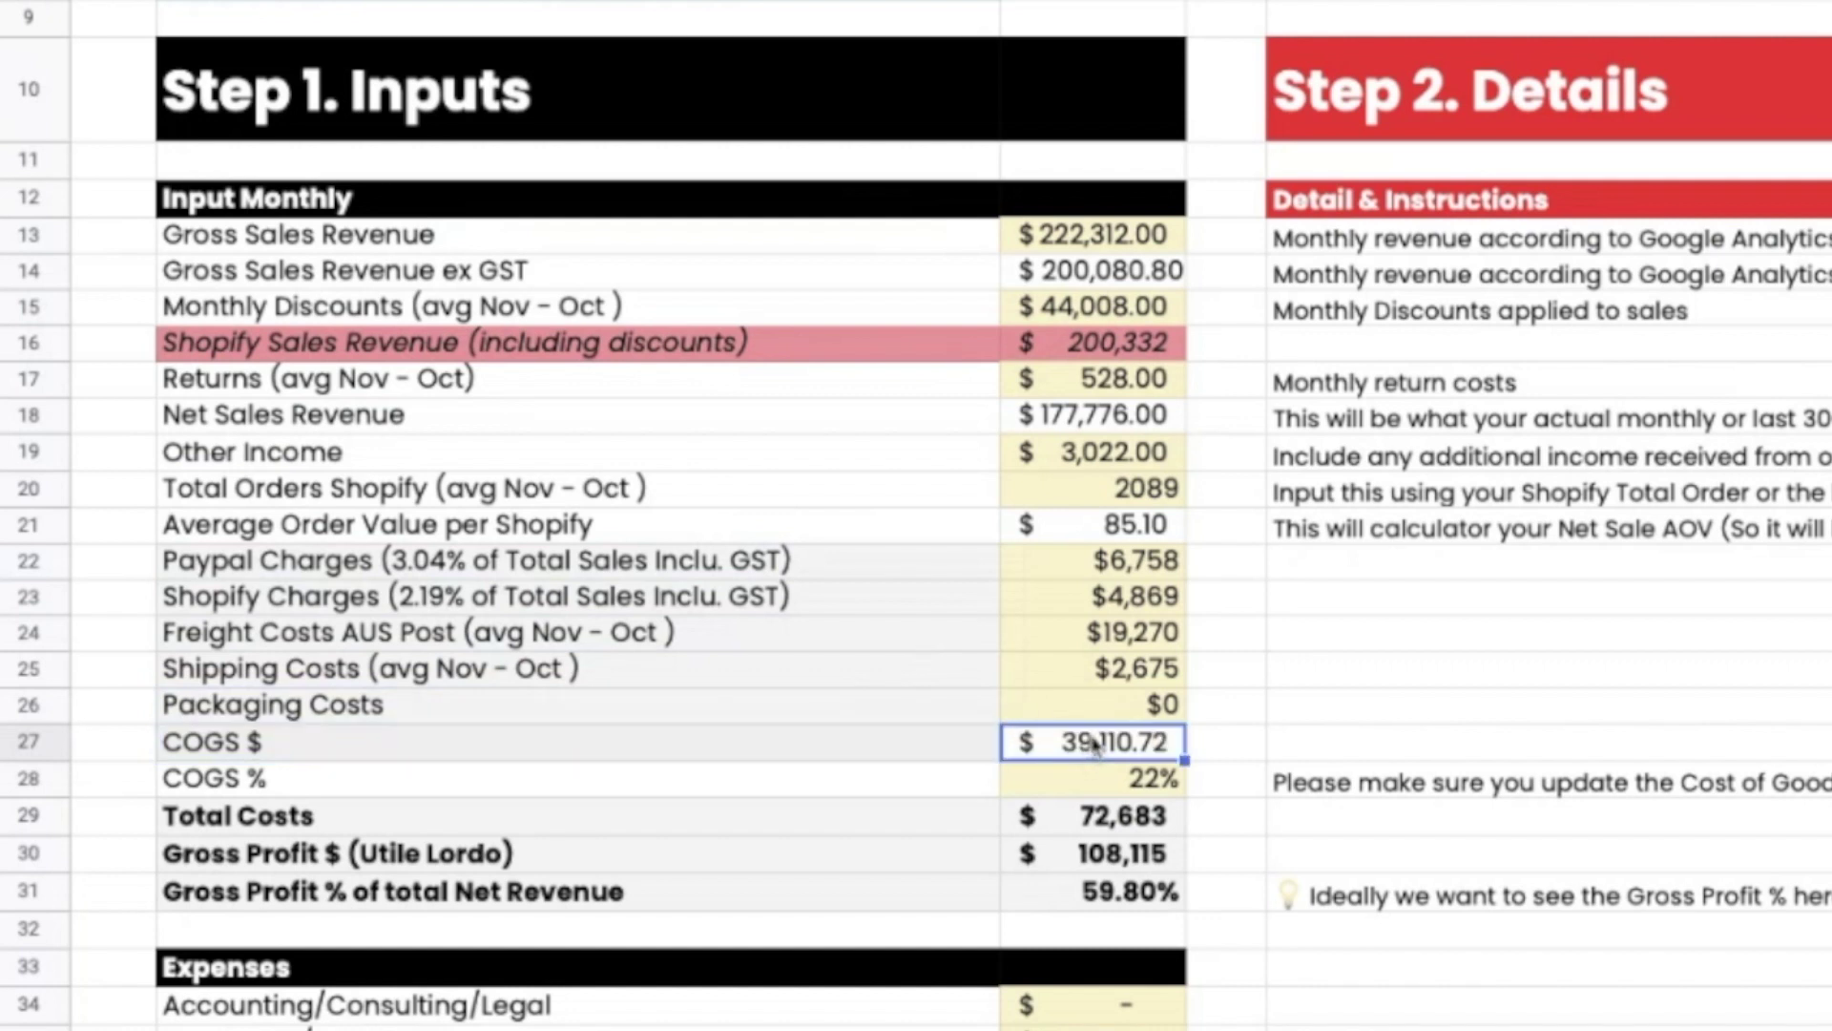
# Inspect the COGS $ formula in C27 without changing it, and select the COGS % label and its value in C28.
pyautogui.click(1083, 784)
pyautogui.click(867, 787)
pyautogui.click(1110, 791)
pyautogui.doubleClick(1121, 752)
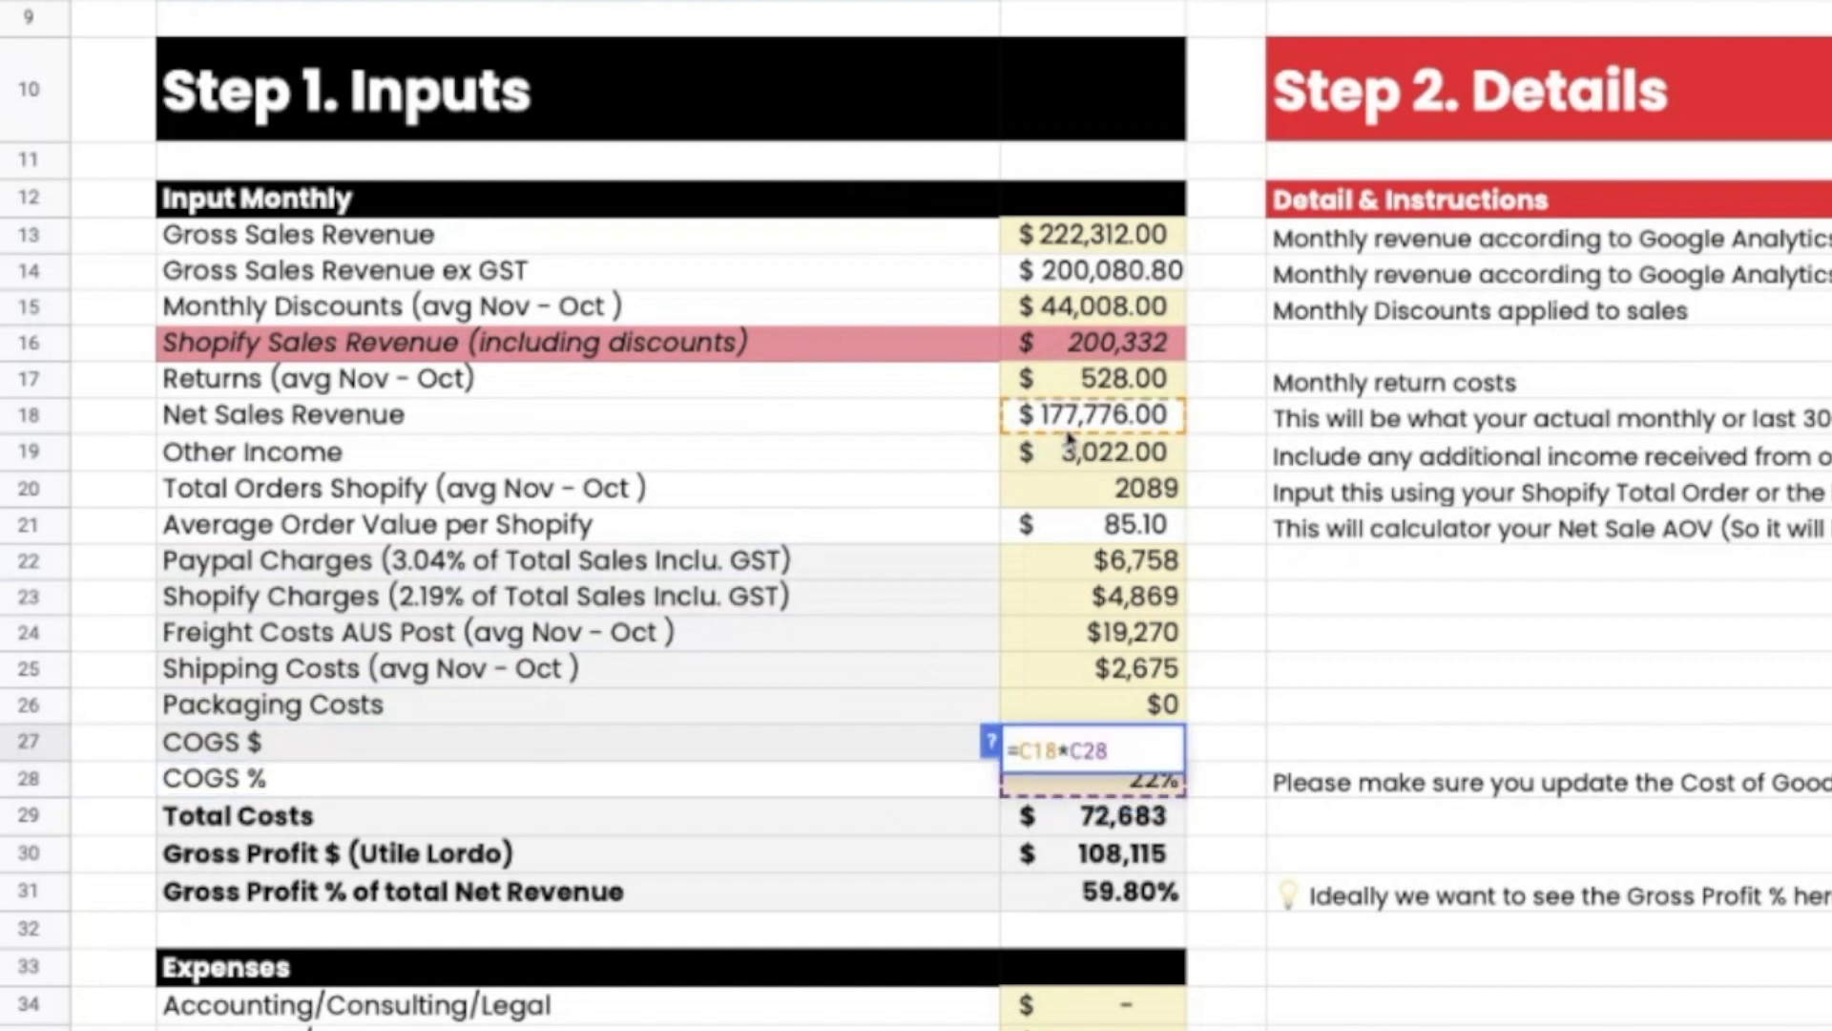
pyautogui.click(798, 658)
pyautogui.click(1142, 780)
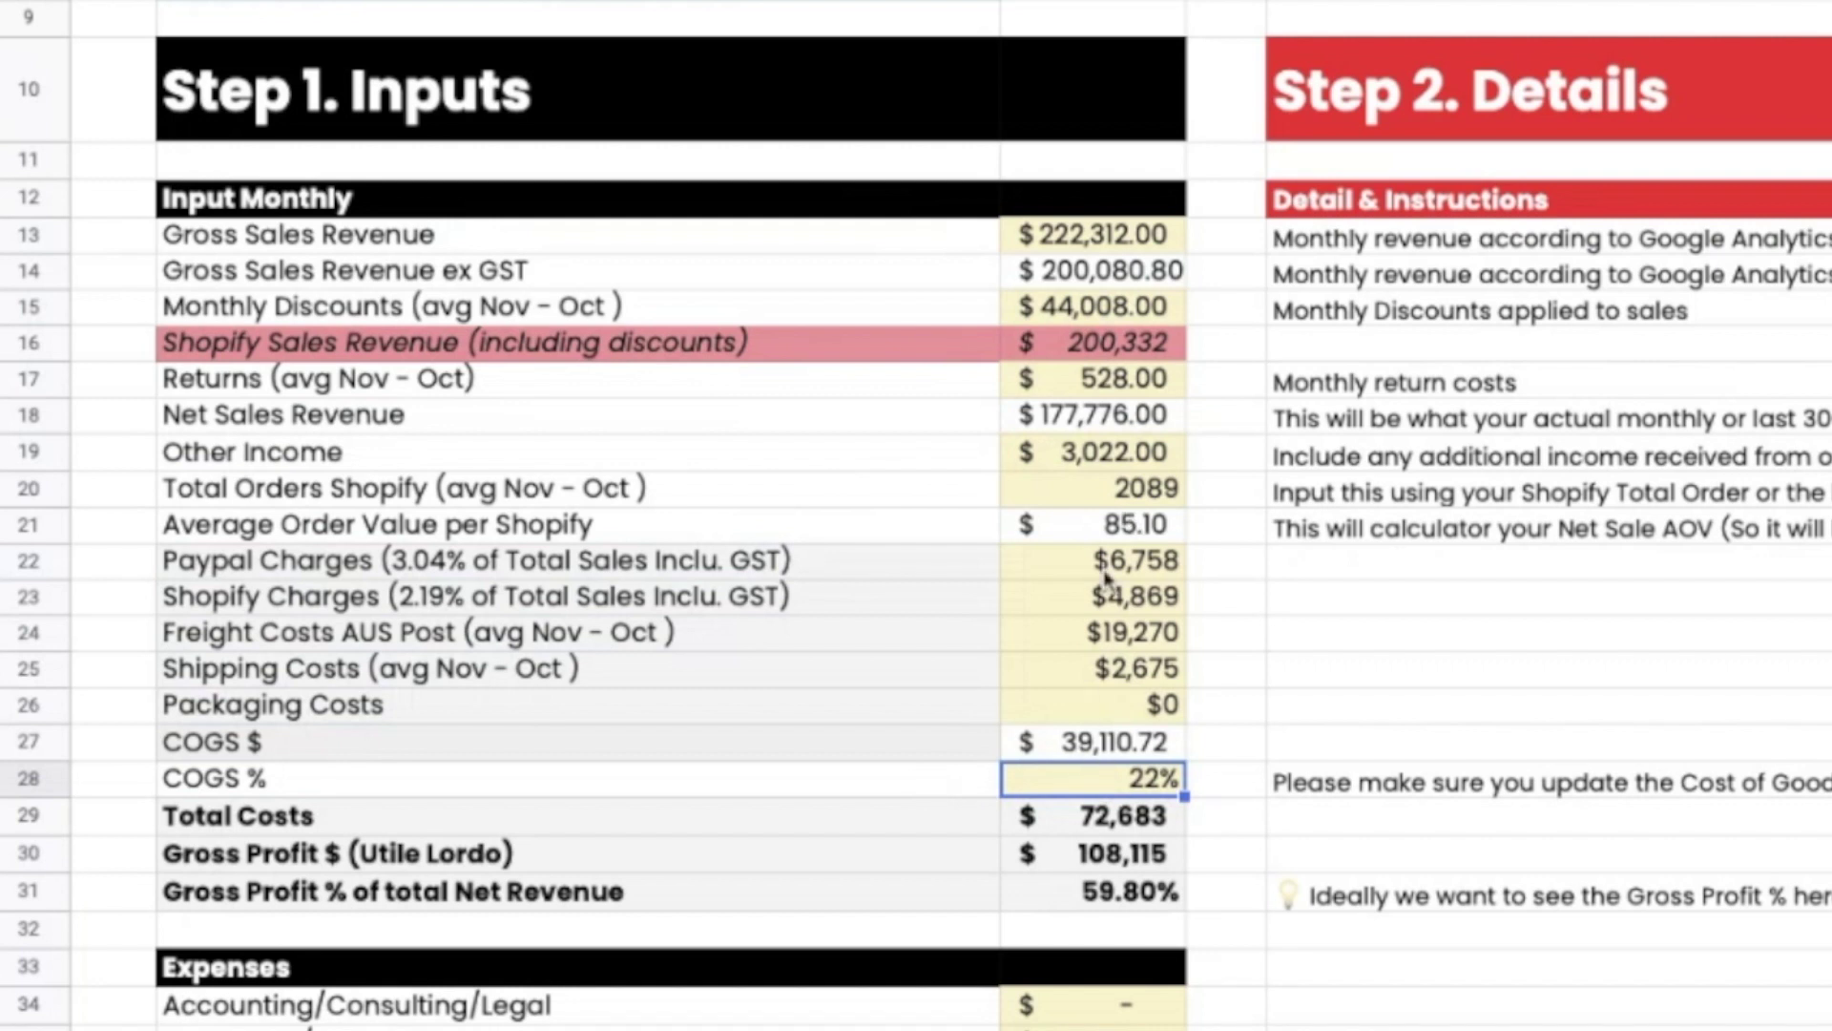
# Check the Total Orders Shopify amount in C20, and inspect the Average Order Value formula in C21 without changing it.
pyautogui.click(1115, 492)
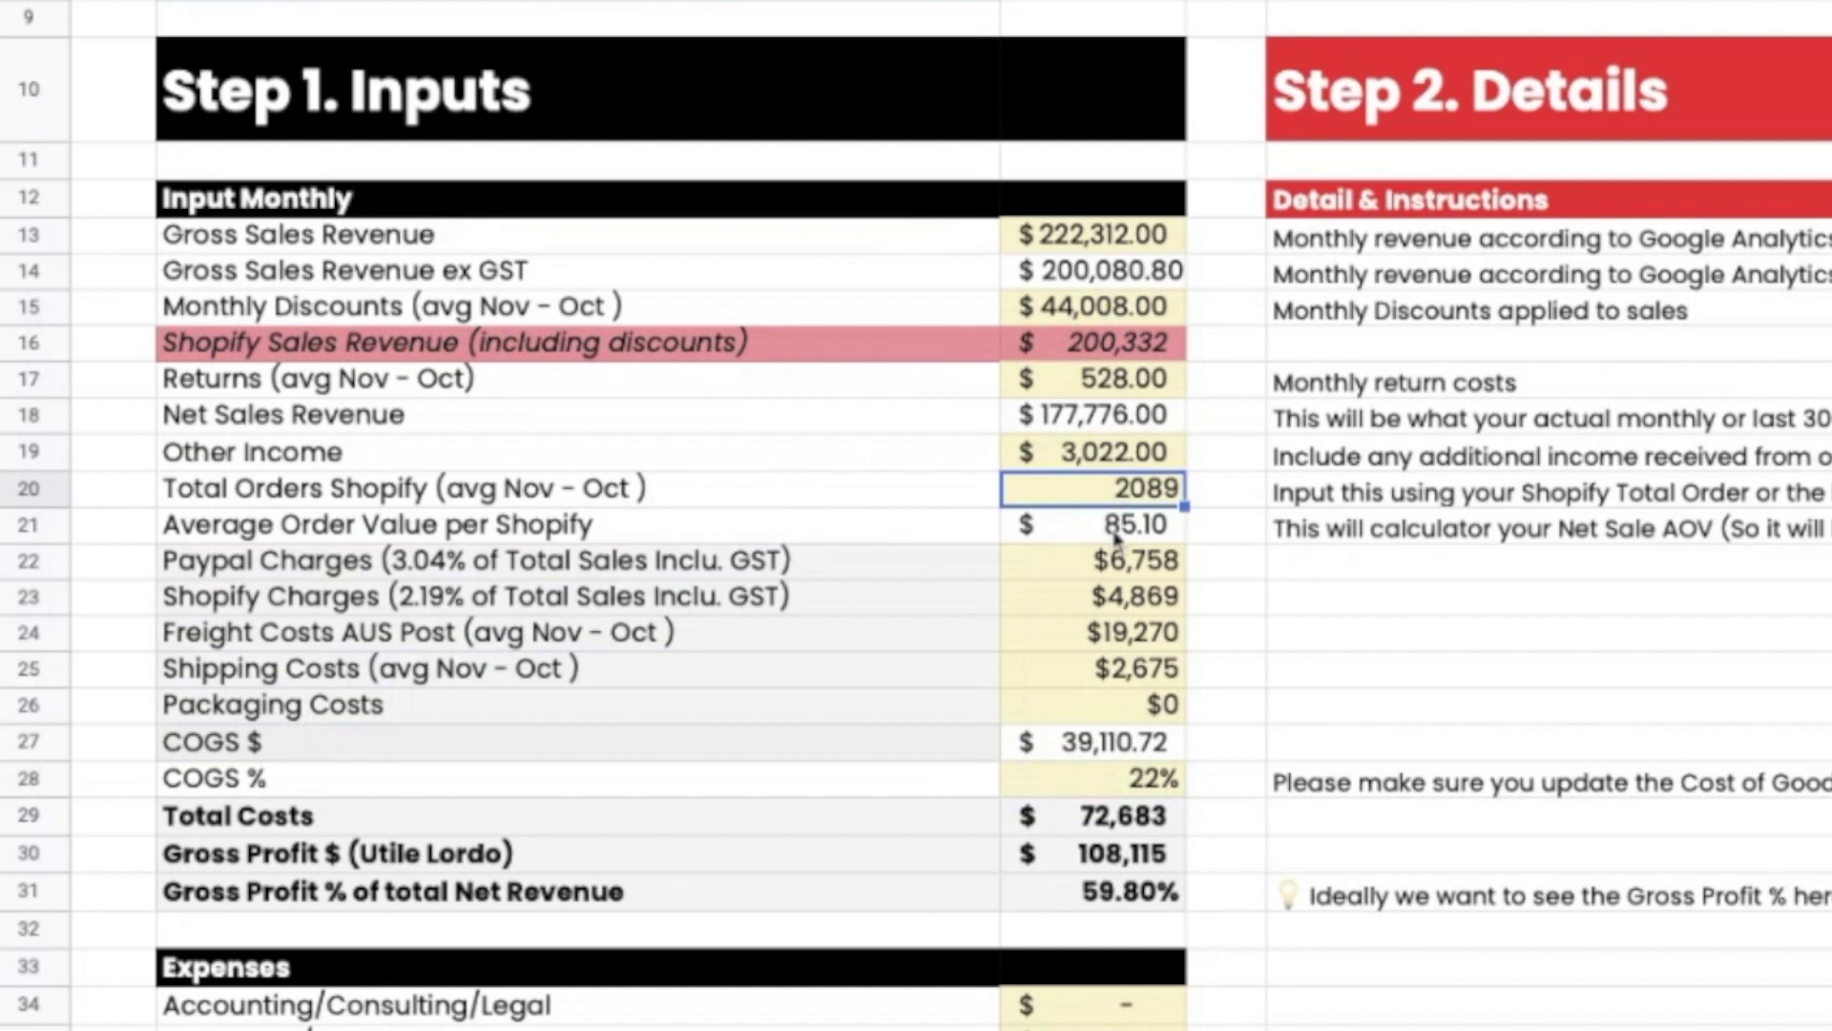
pyautogui.click(1126, 534)
pyautogui.click(1131, 496)
pyautogui.doubleClick(1098, 525)
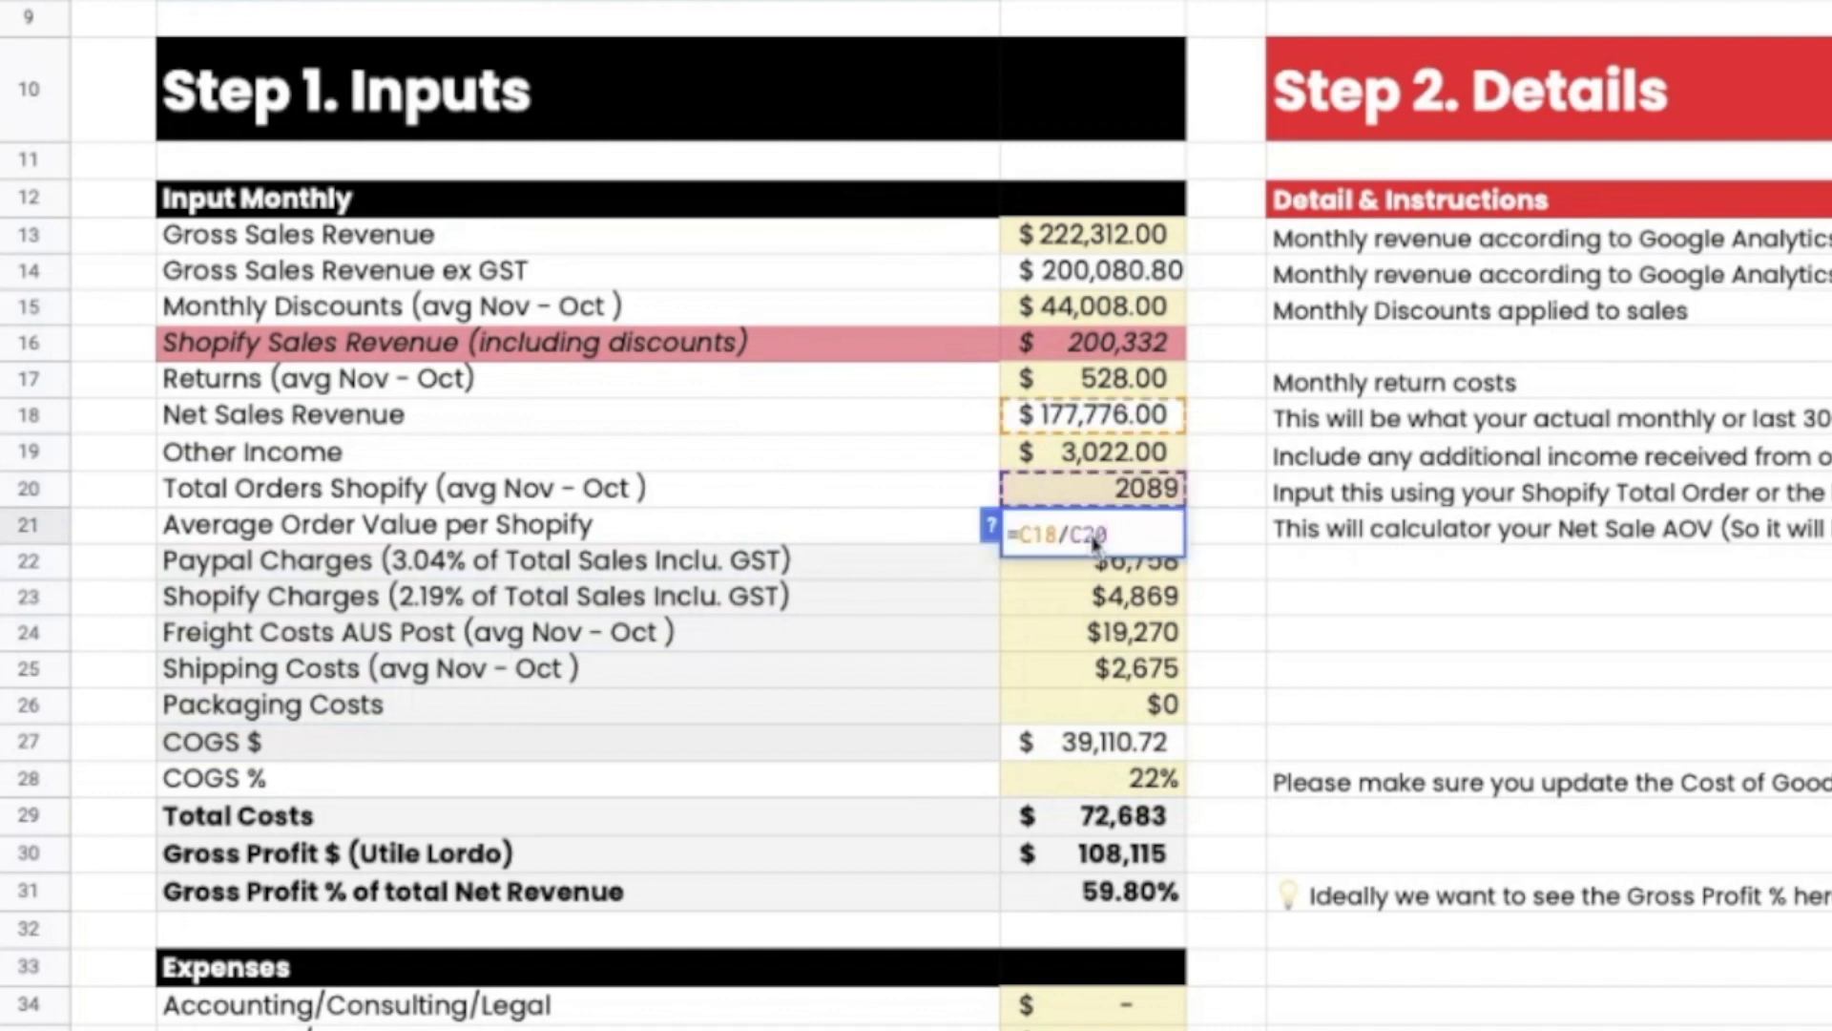
pyautogui.click(1073, 599)
pyautogui.click(1067, 540)
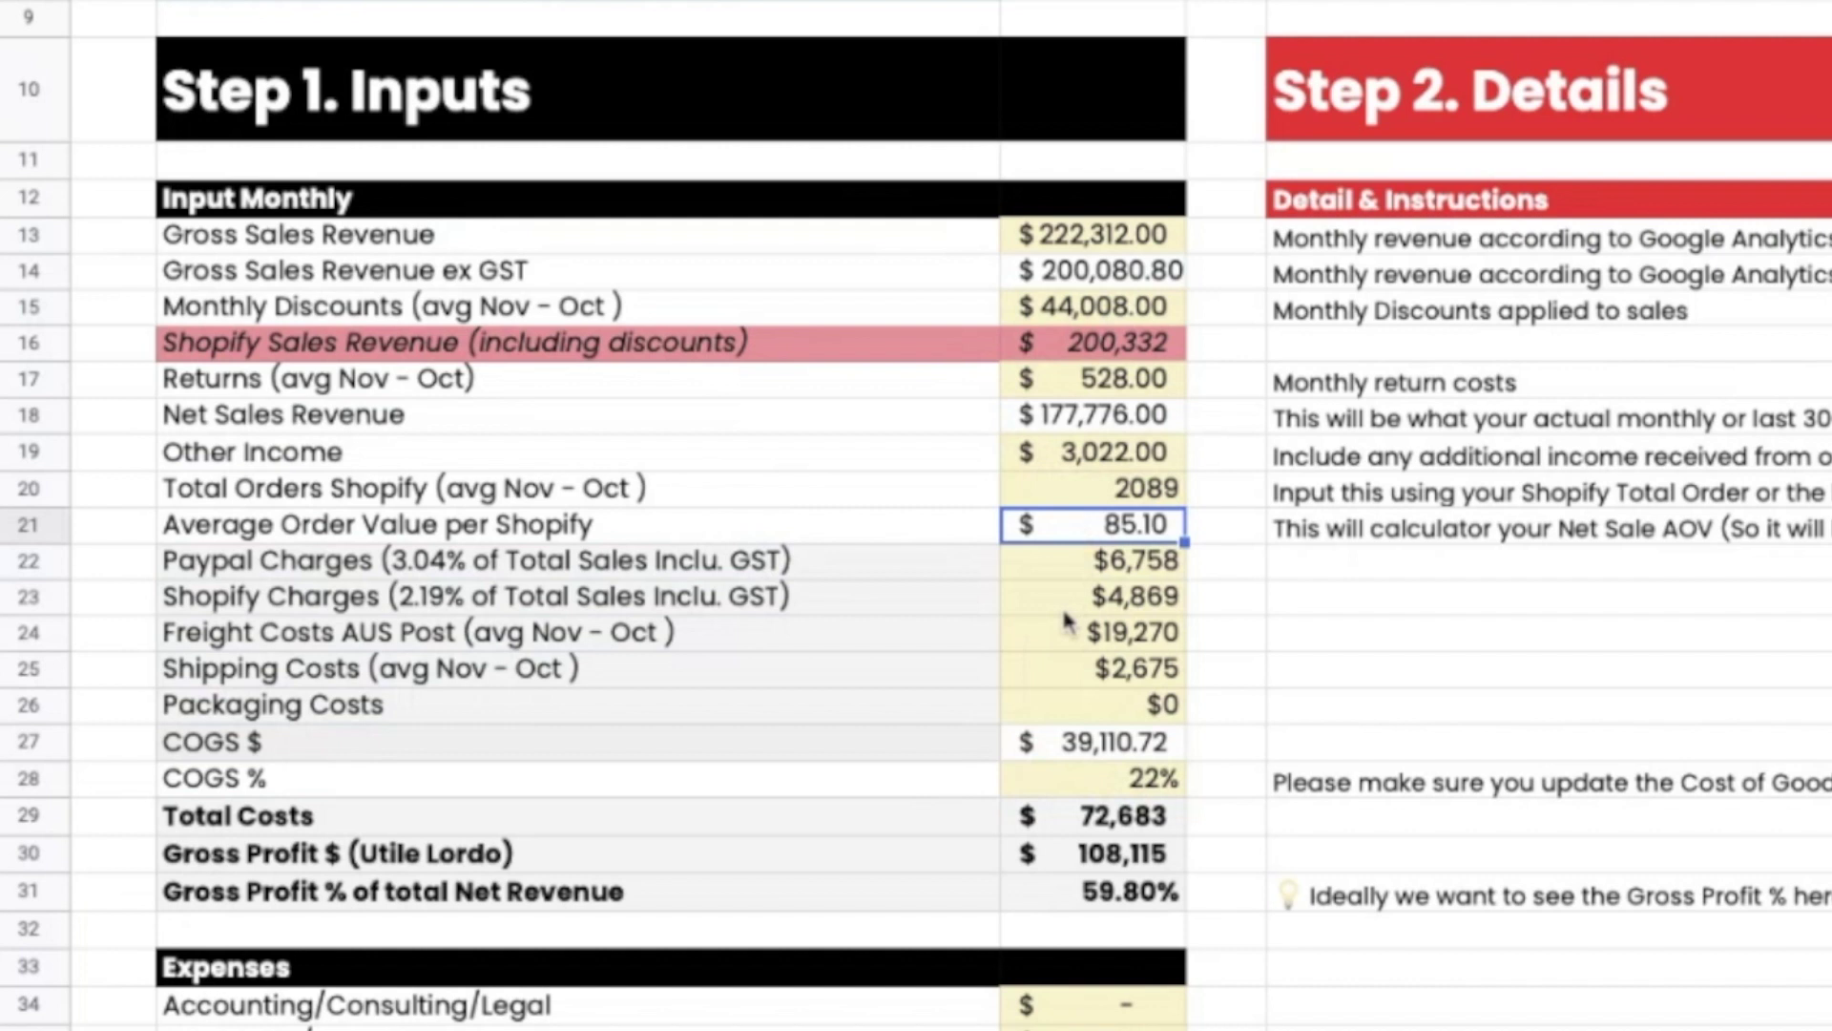
# Inspect the Total Costs formula in C29 and the cost range it sums, leaving it unchanged.
pyautogui.scroll(-2, 954, 783)
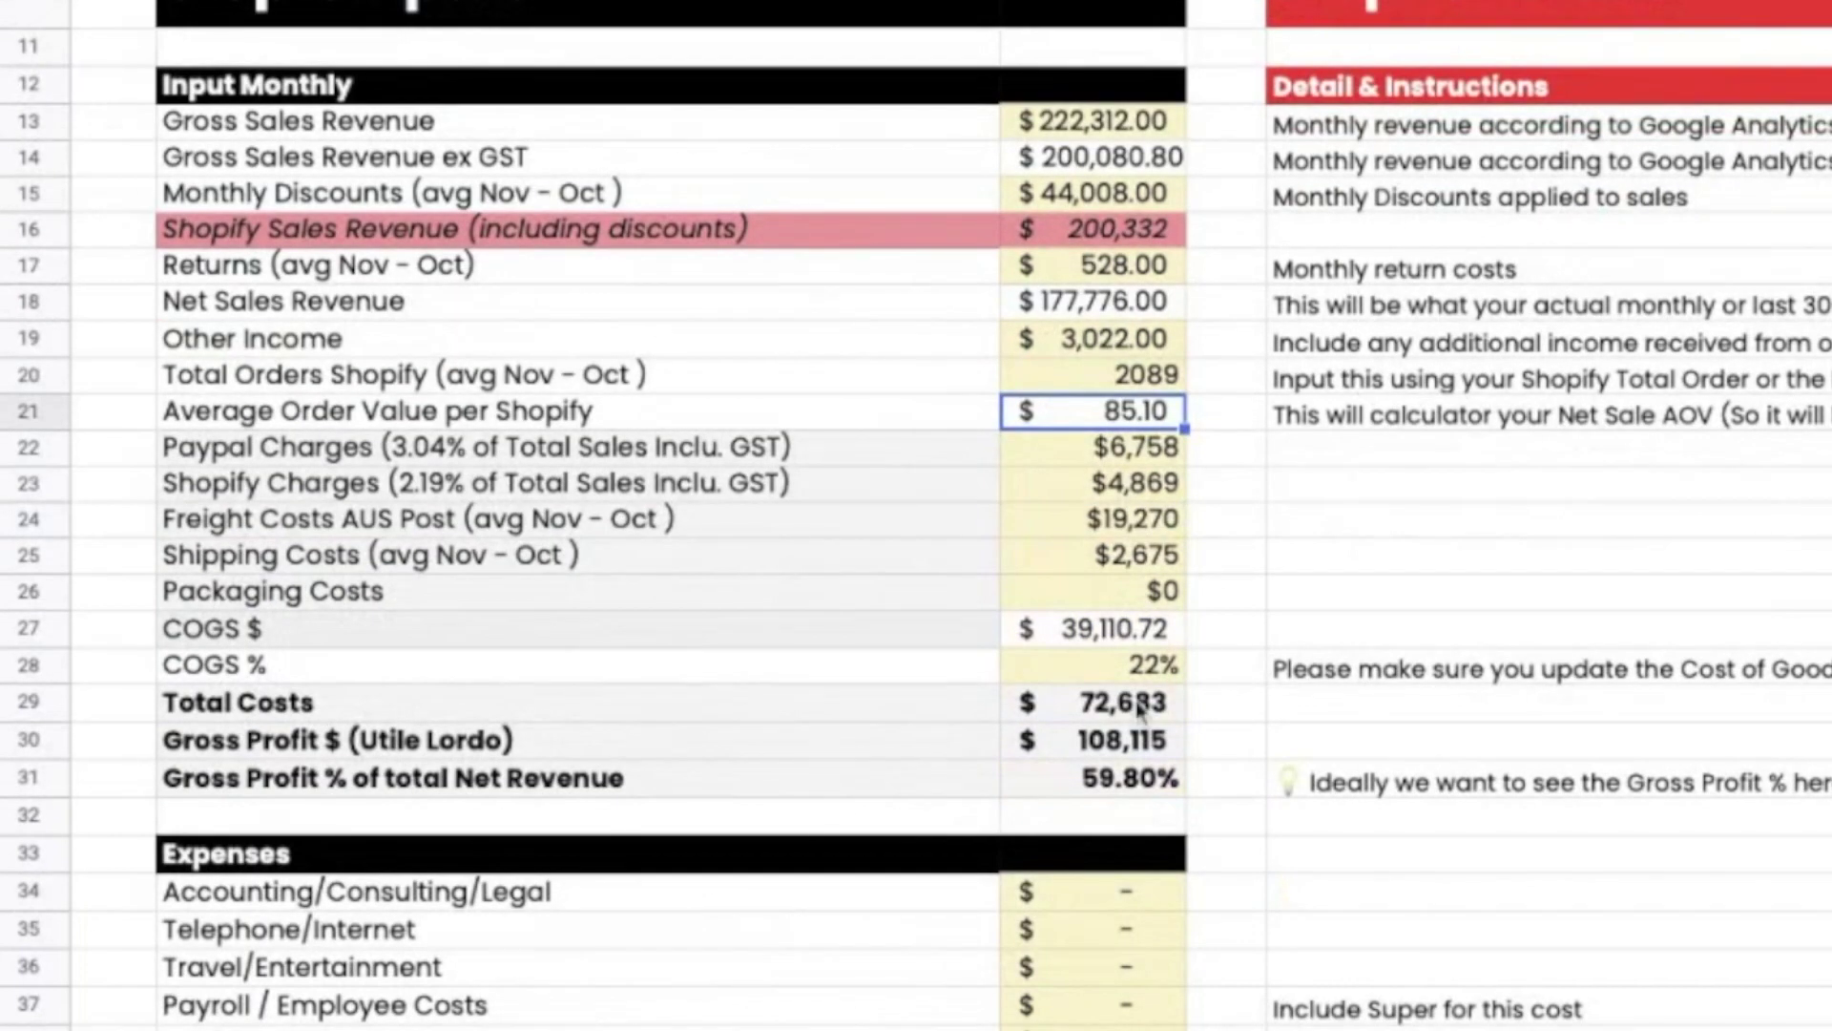
pyautogui.click(1091, 711)
pyautogui.doubleClick(1091, 711)
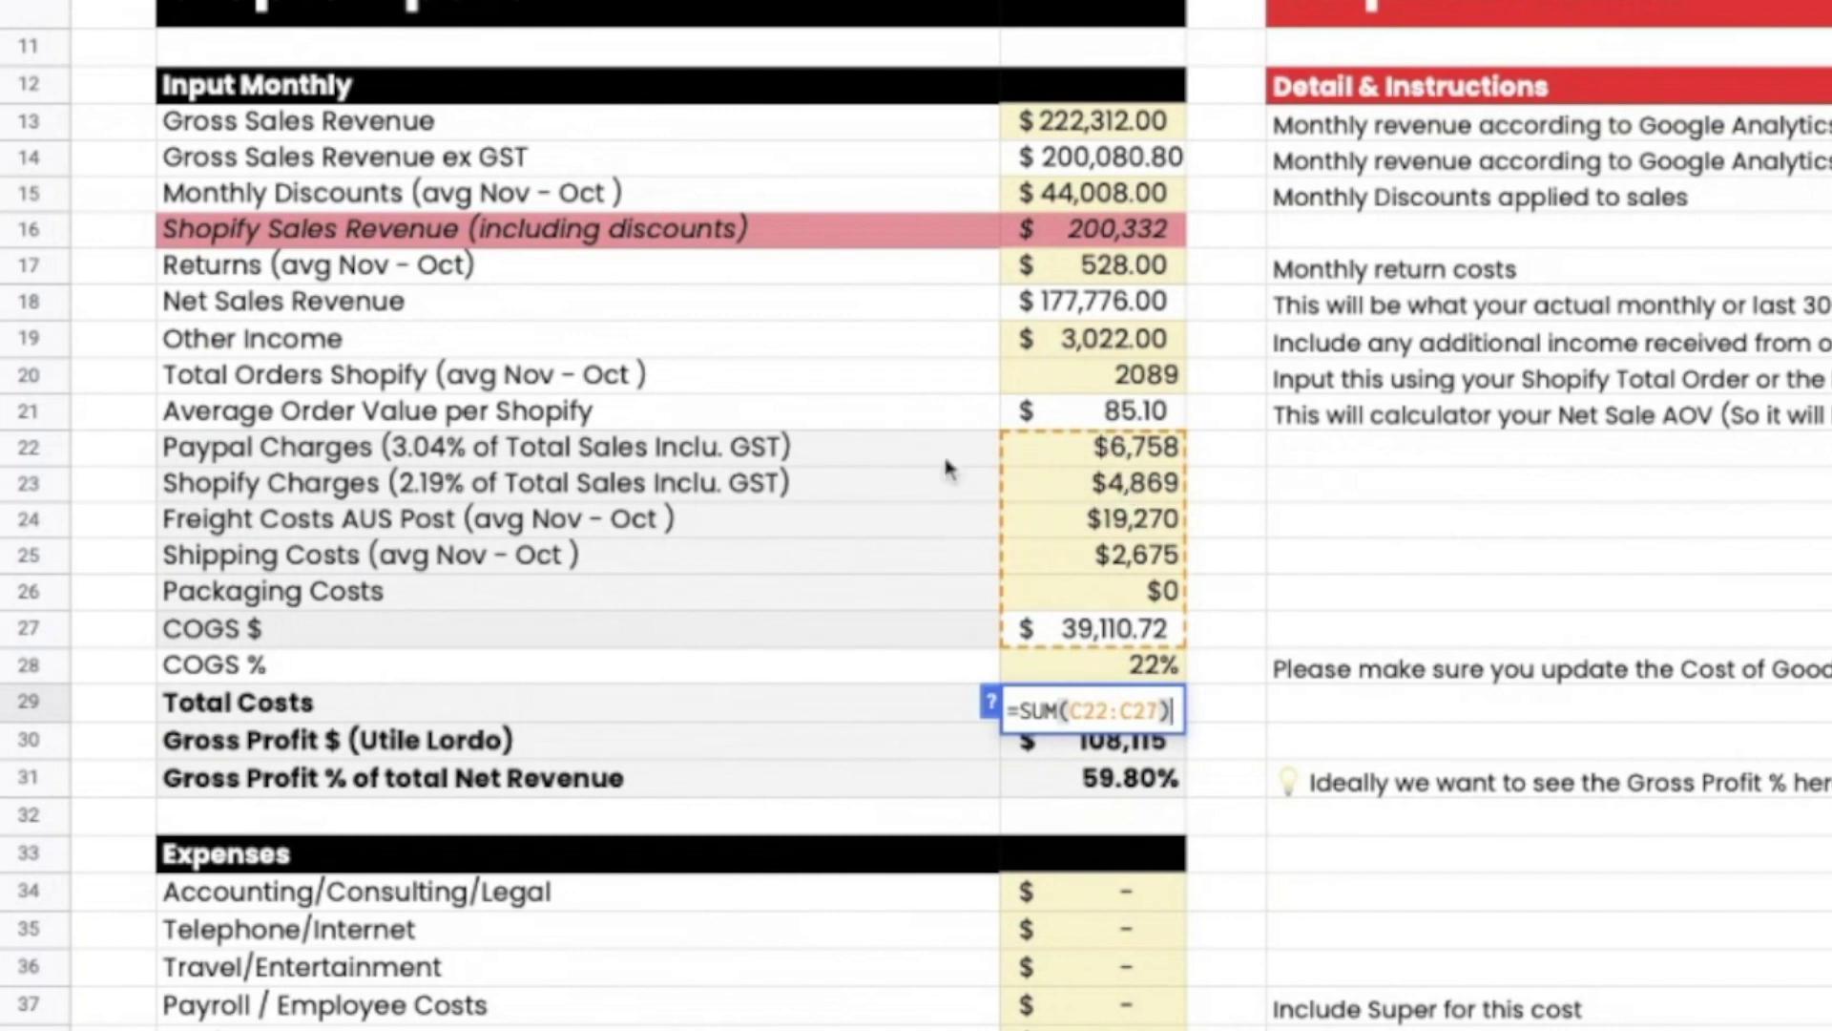
pyautogui.click(775, 678)
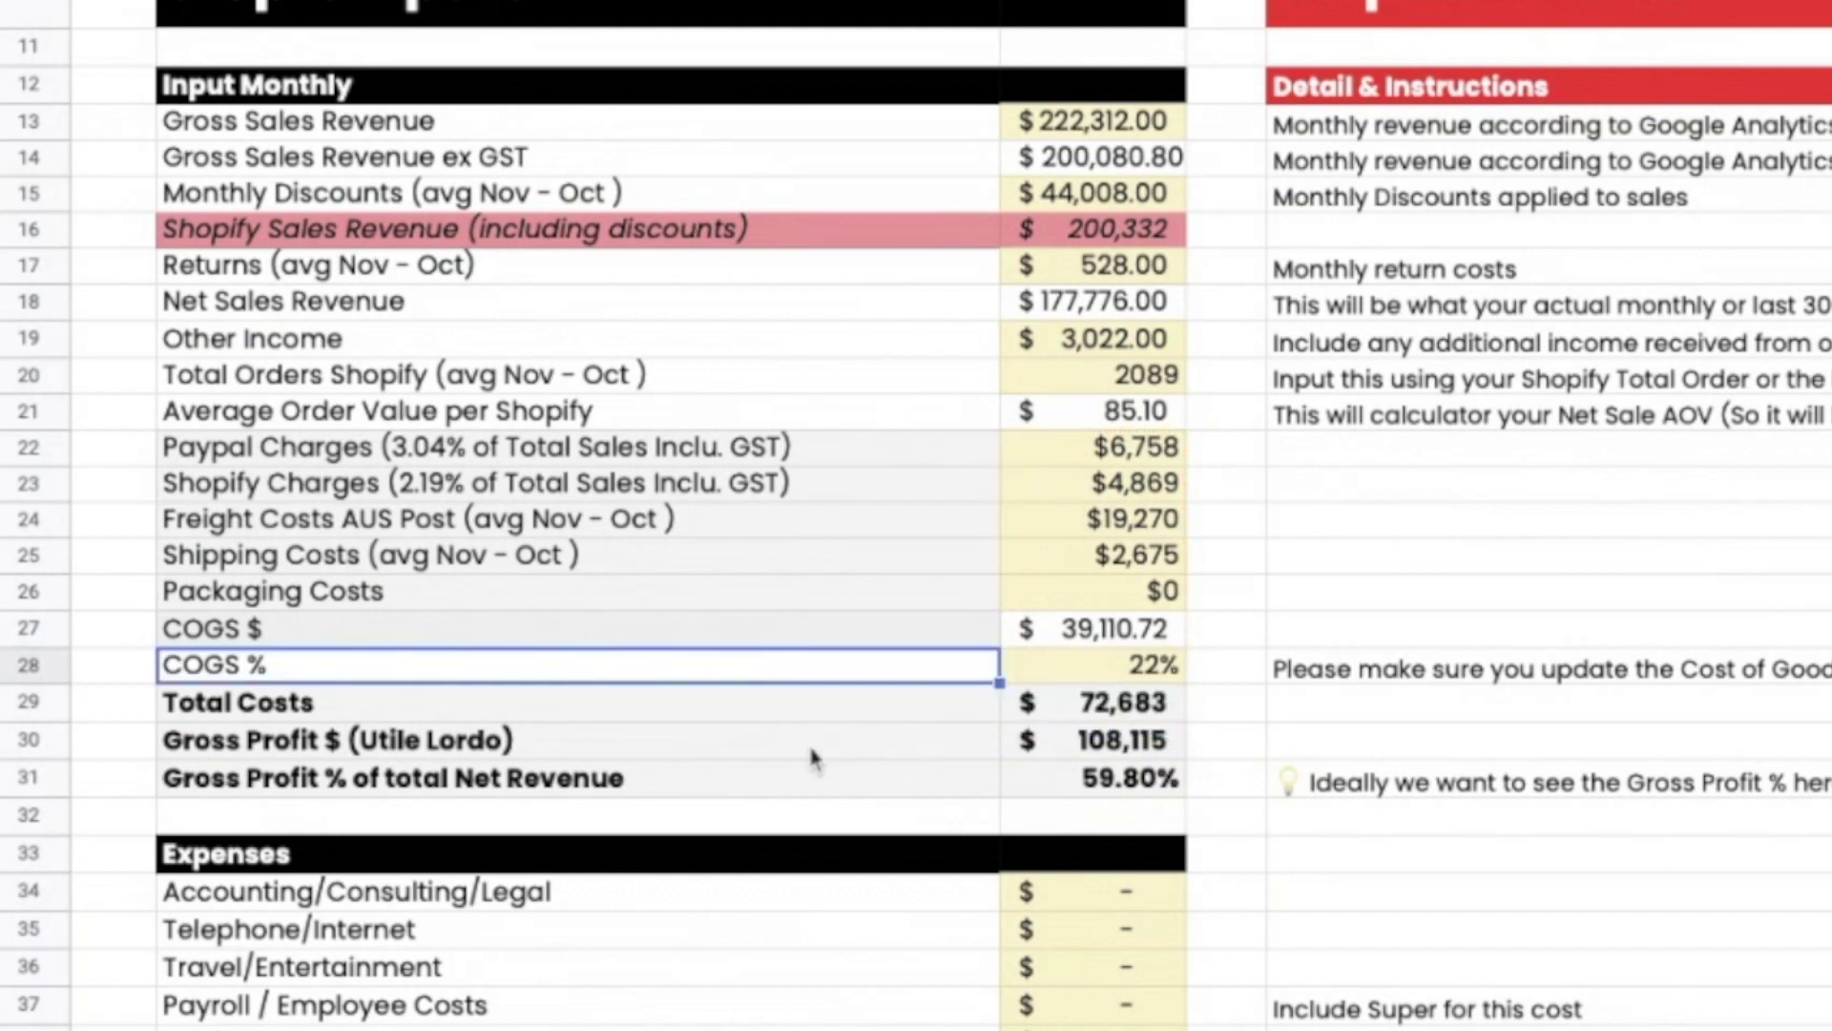
# Inspect the Gross Profit $ formula in C30 without changing it, and reselect its amount.
pyautogui.click(933, 749)
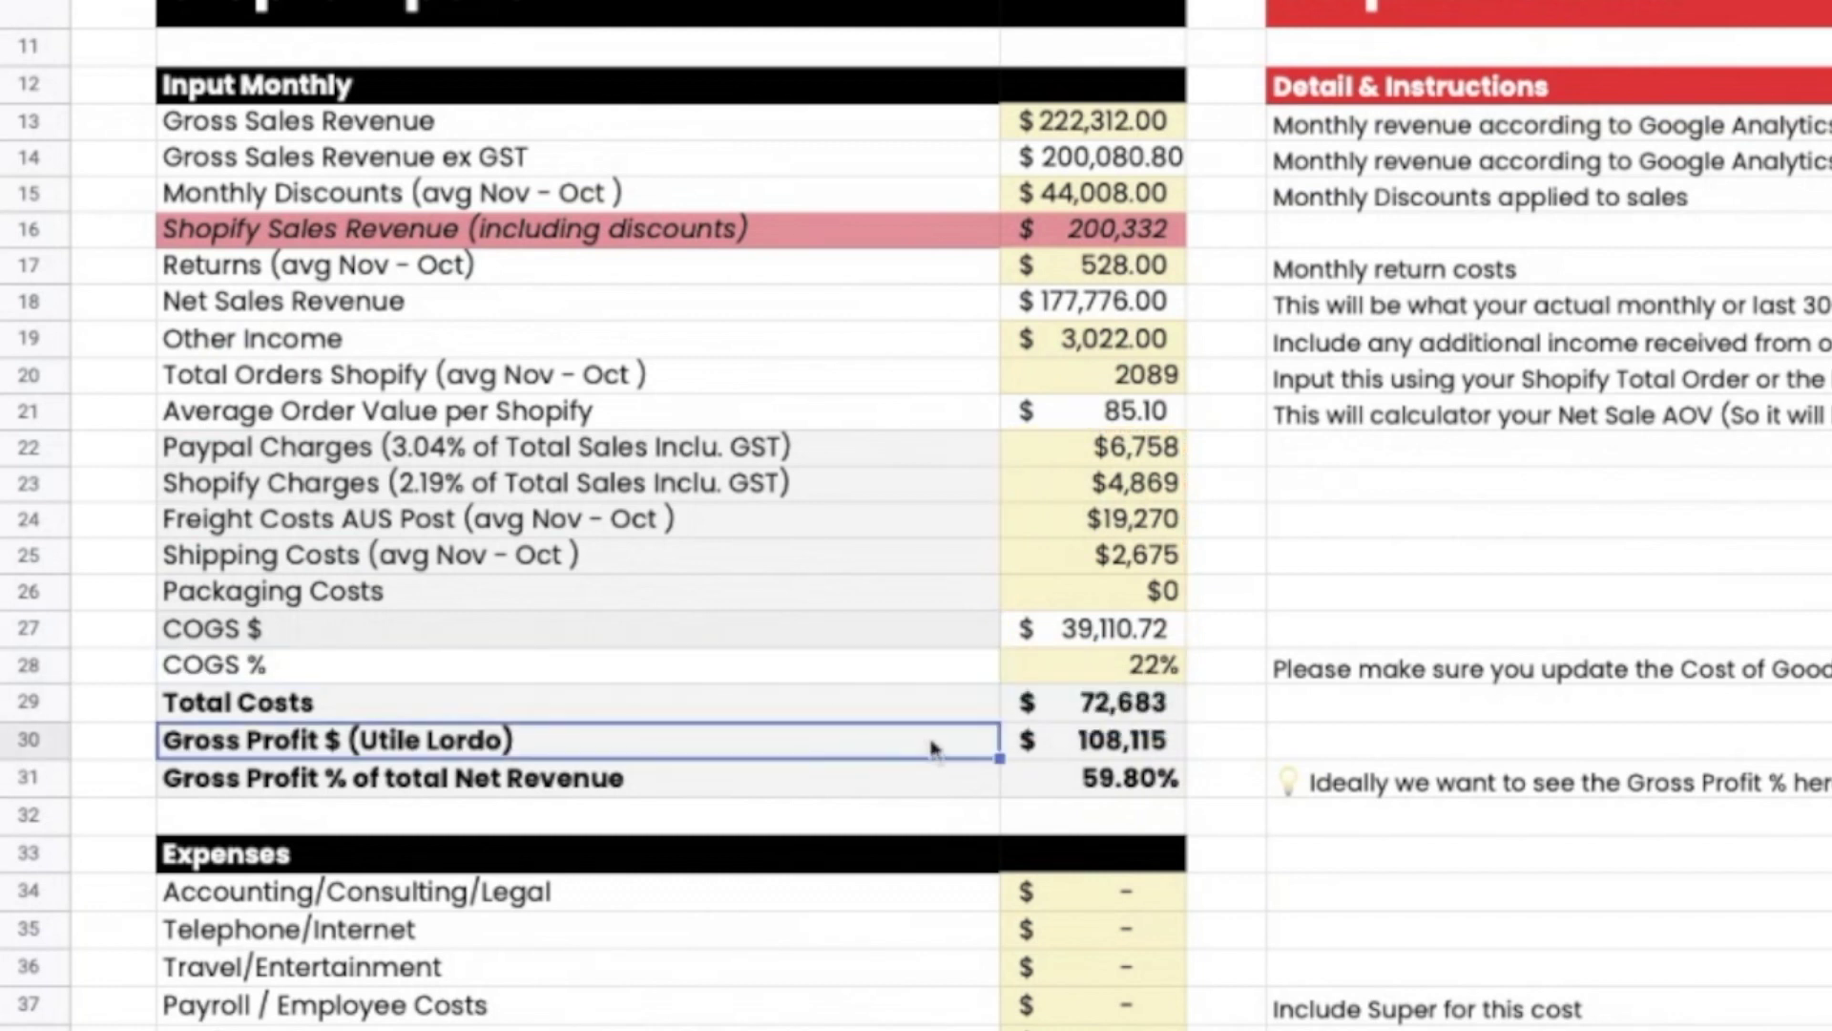
pyautogui.doubleClick(1111, 747)
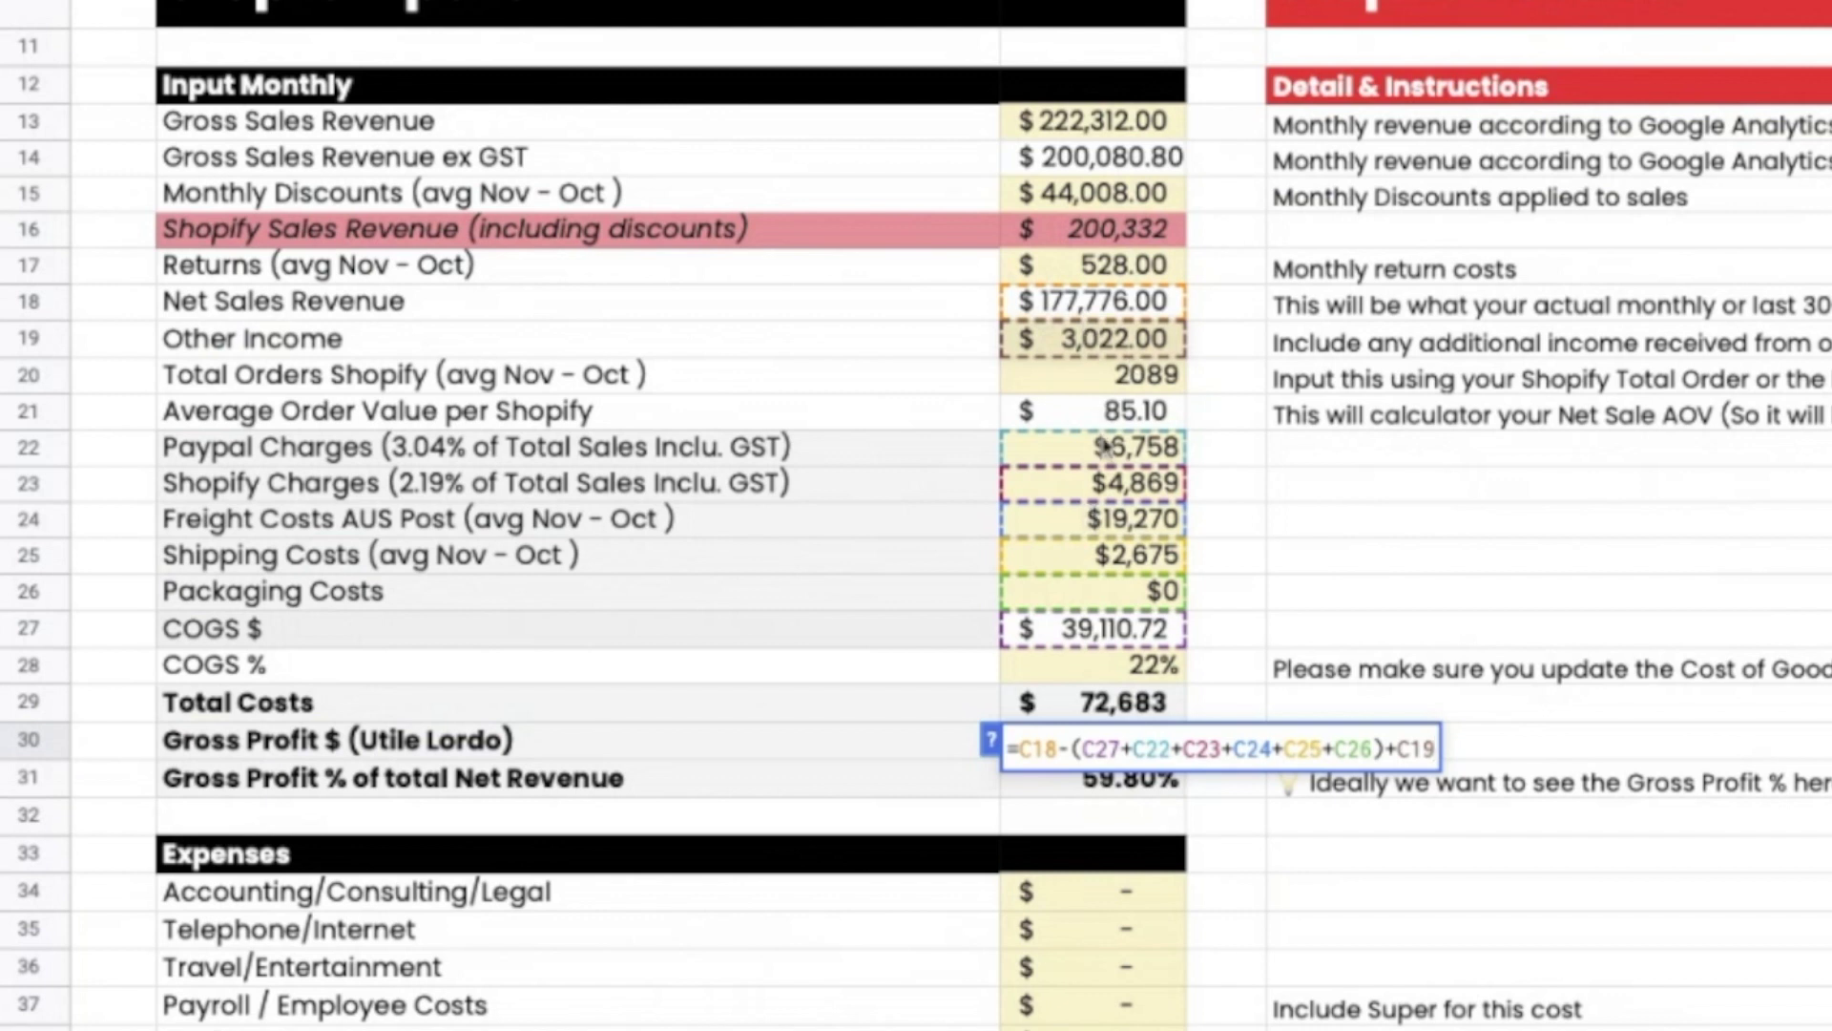
pyautogui.press('Return')
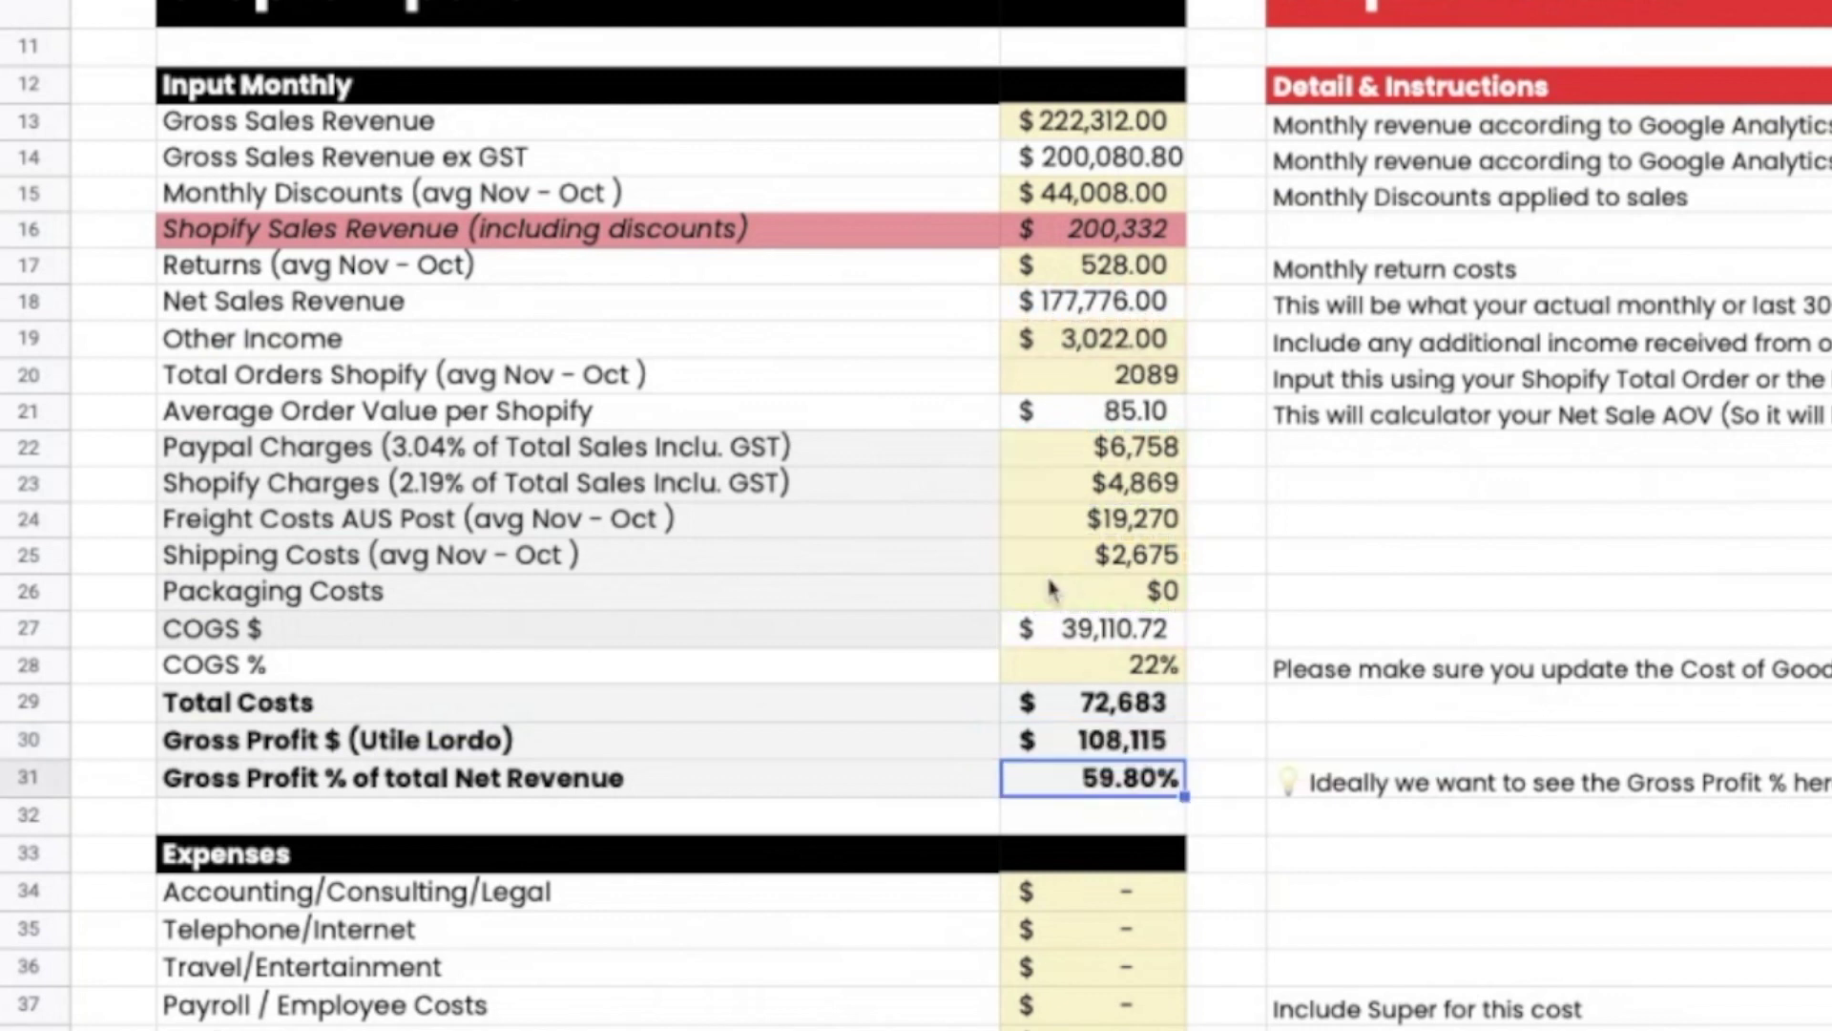
pyautogui.click(1097, 744)
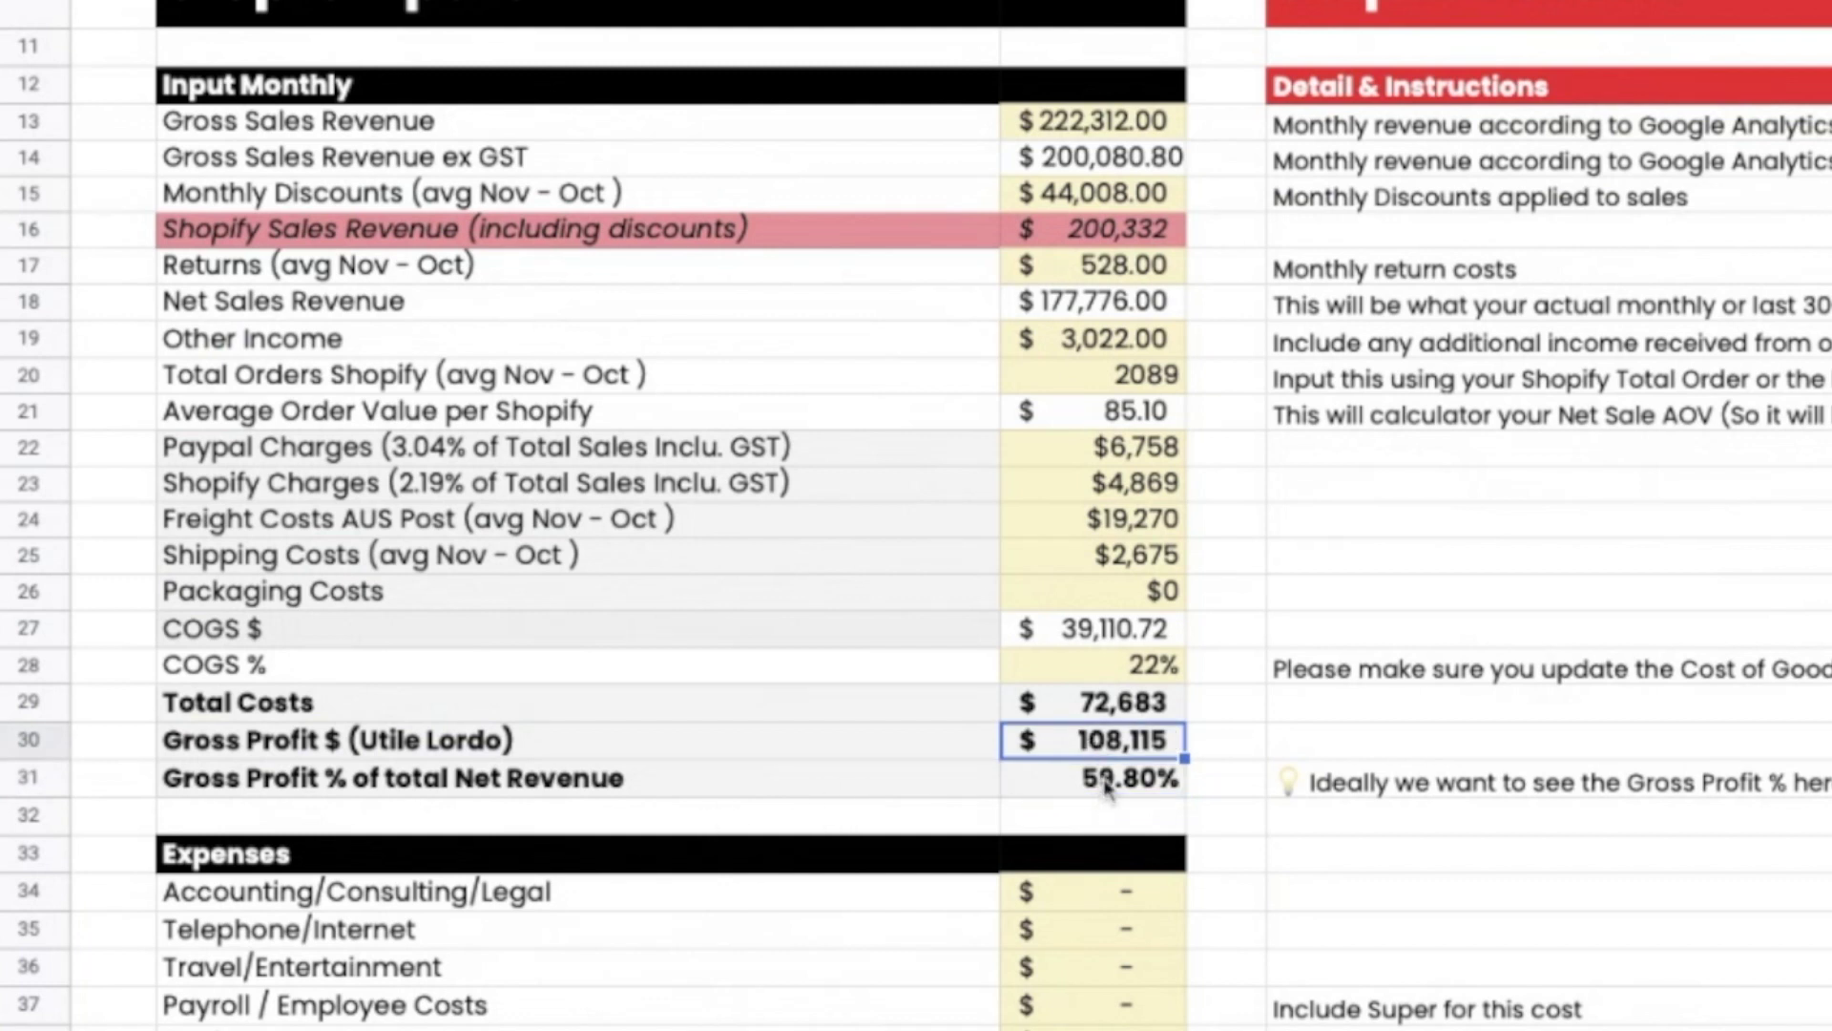
# Inspect the Gross Profit % of total Net Revenue formula in C31 without changing it, and keep its value selected.
pyautogui.click(1107, 787)
pyautogui.doubleClick(1107, 788)
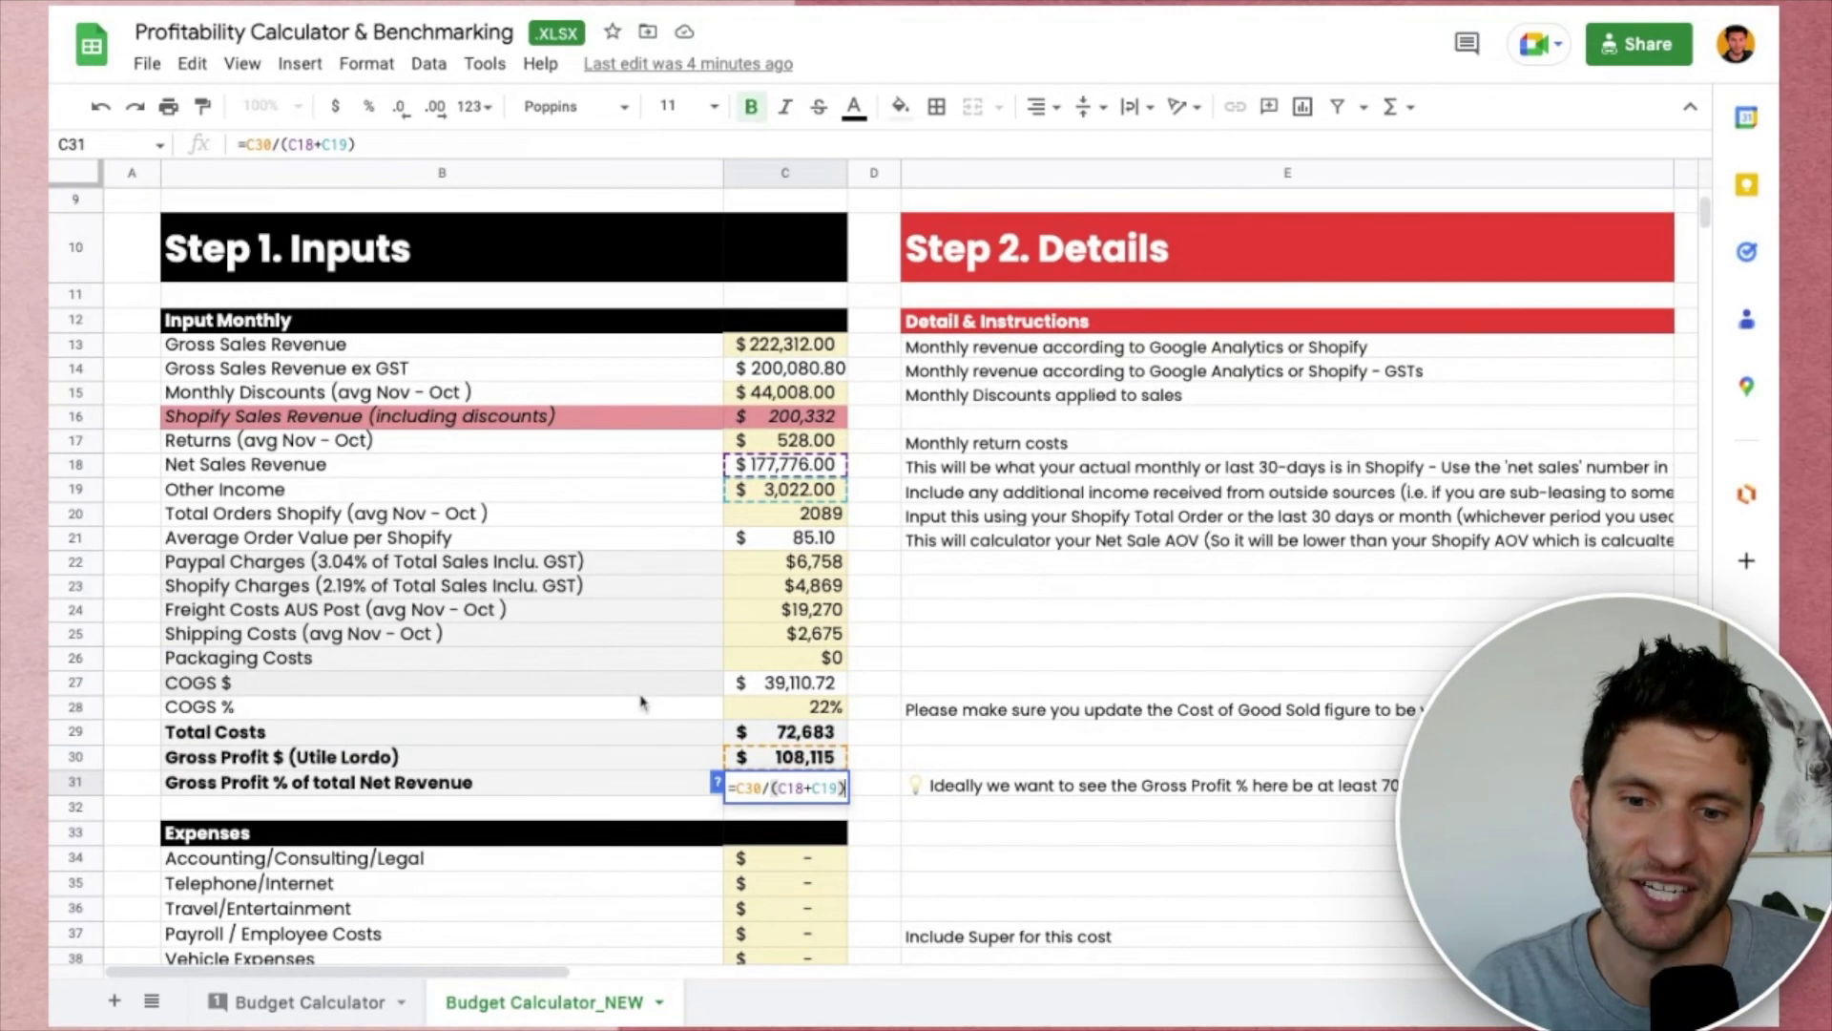
pyautogui.press('Return')
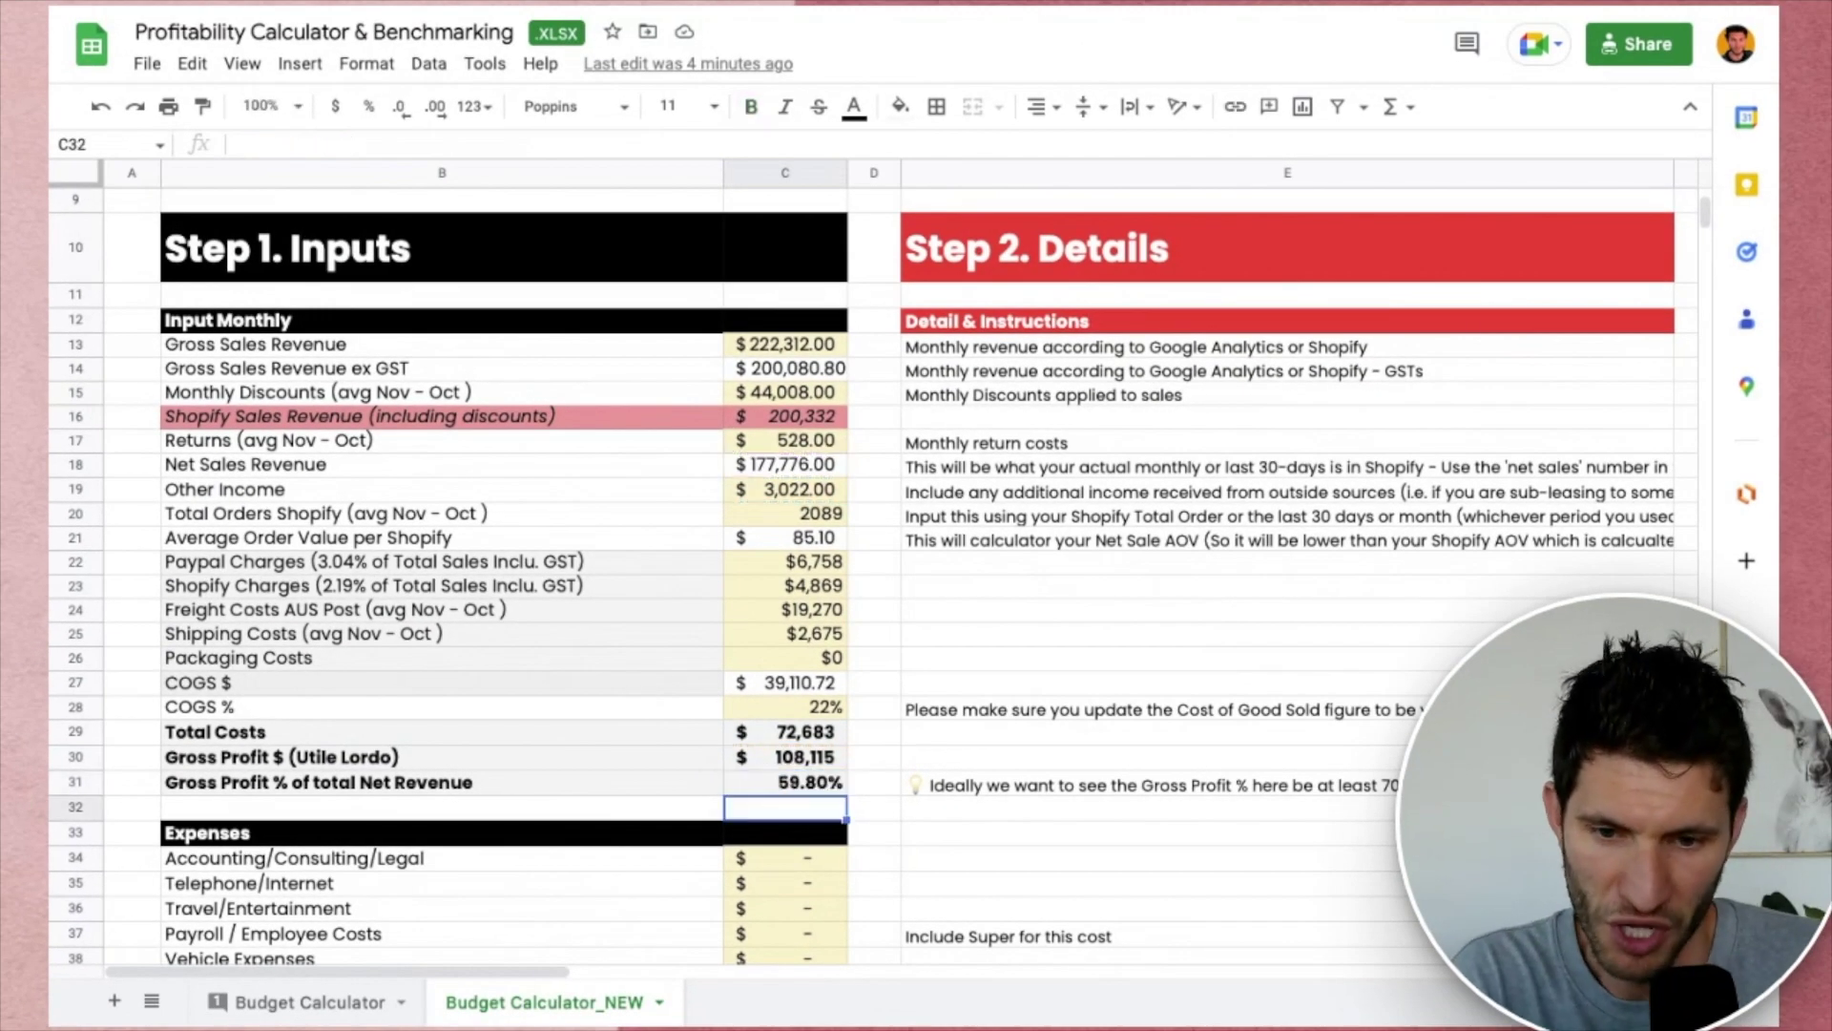
pyautogui.click(783, 784)
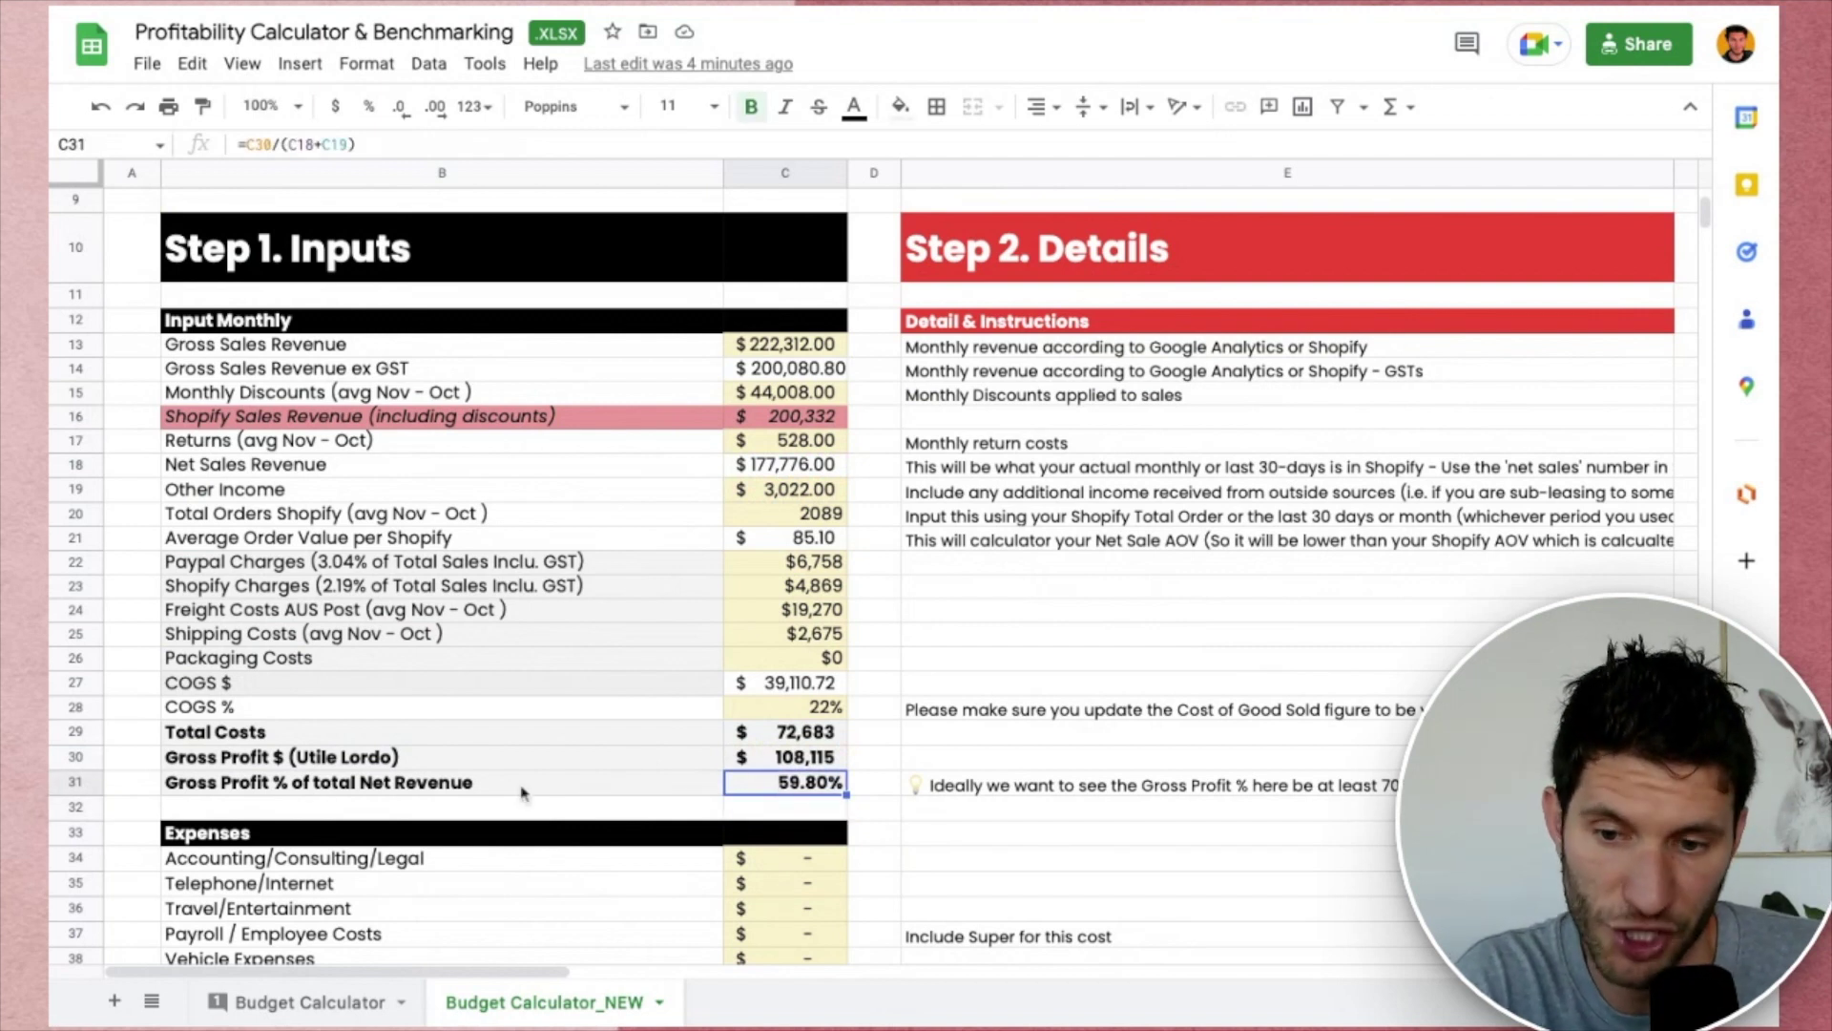
pyautogui.click(673, 798)
pyautogui.click(802, 794)
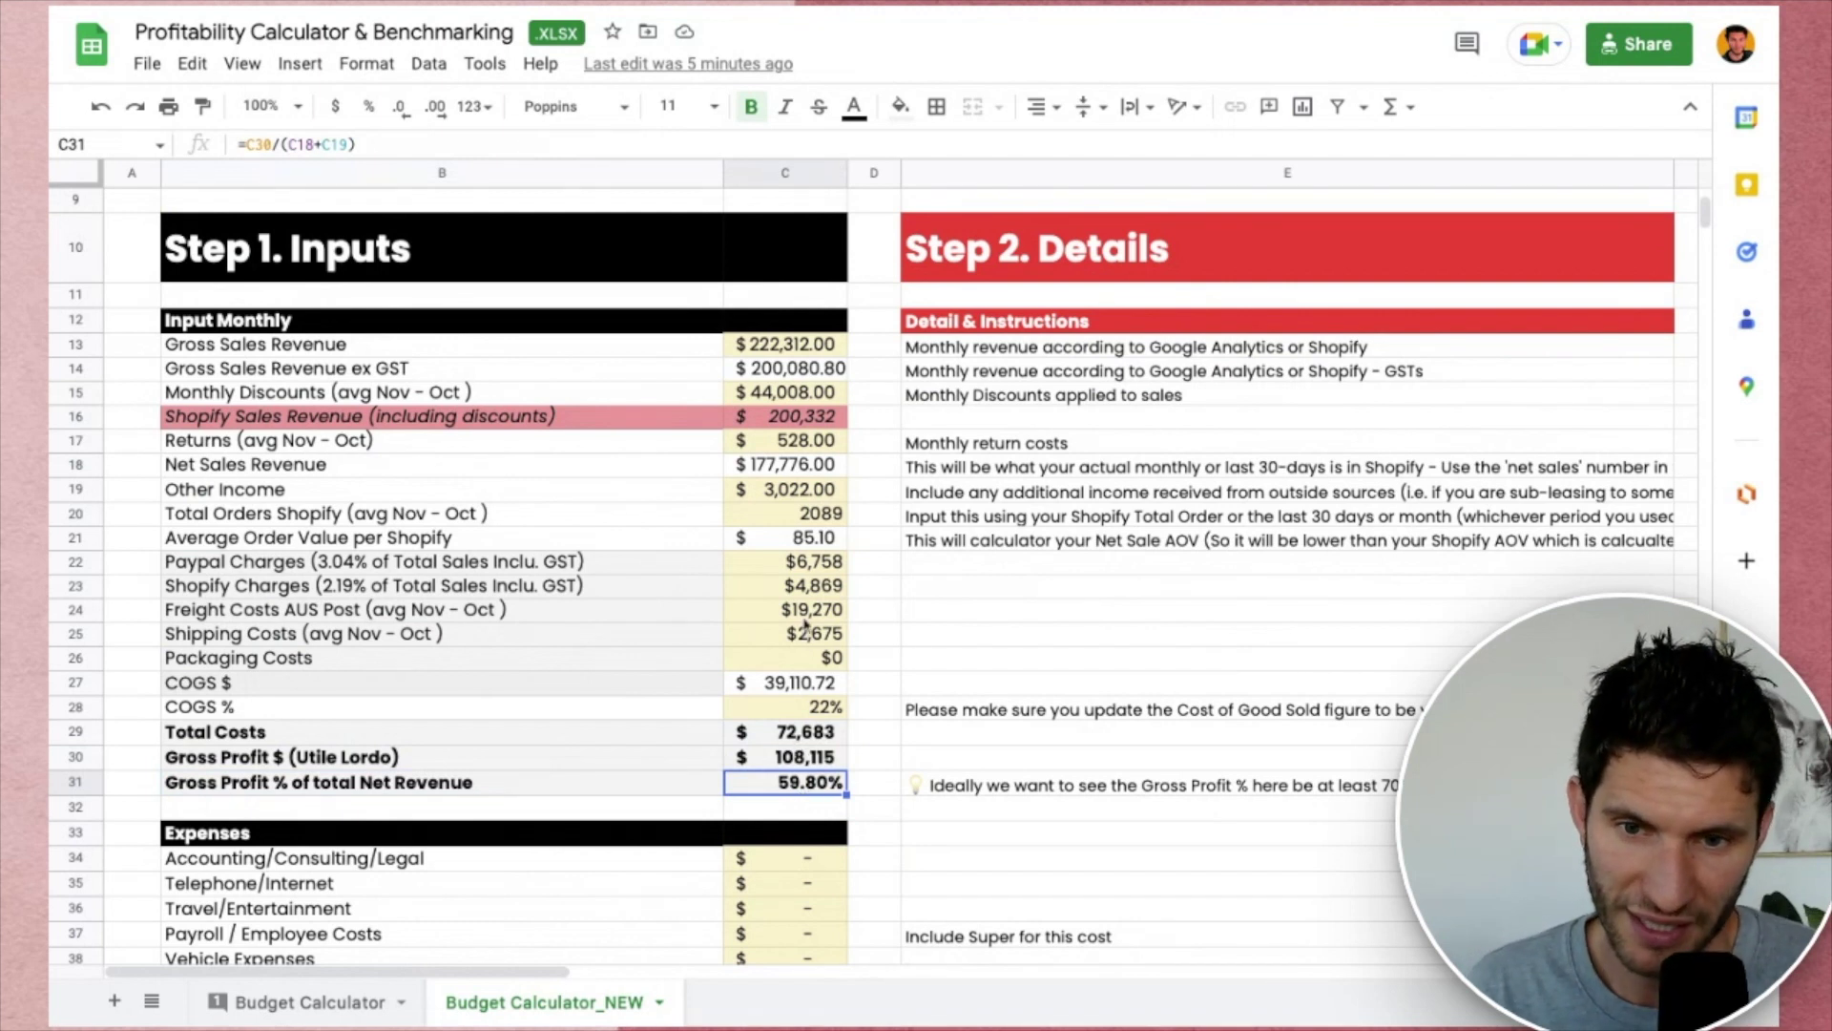
# Set the Monthly Discounts amount in C15 to 0.
pyautogui.click(779, 399)
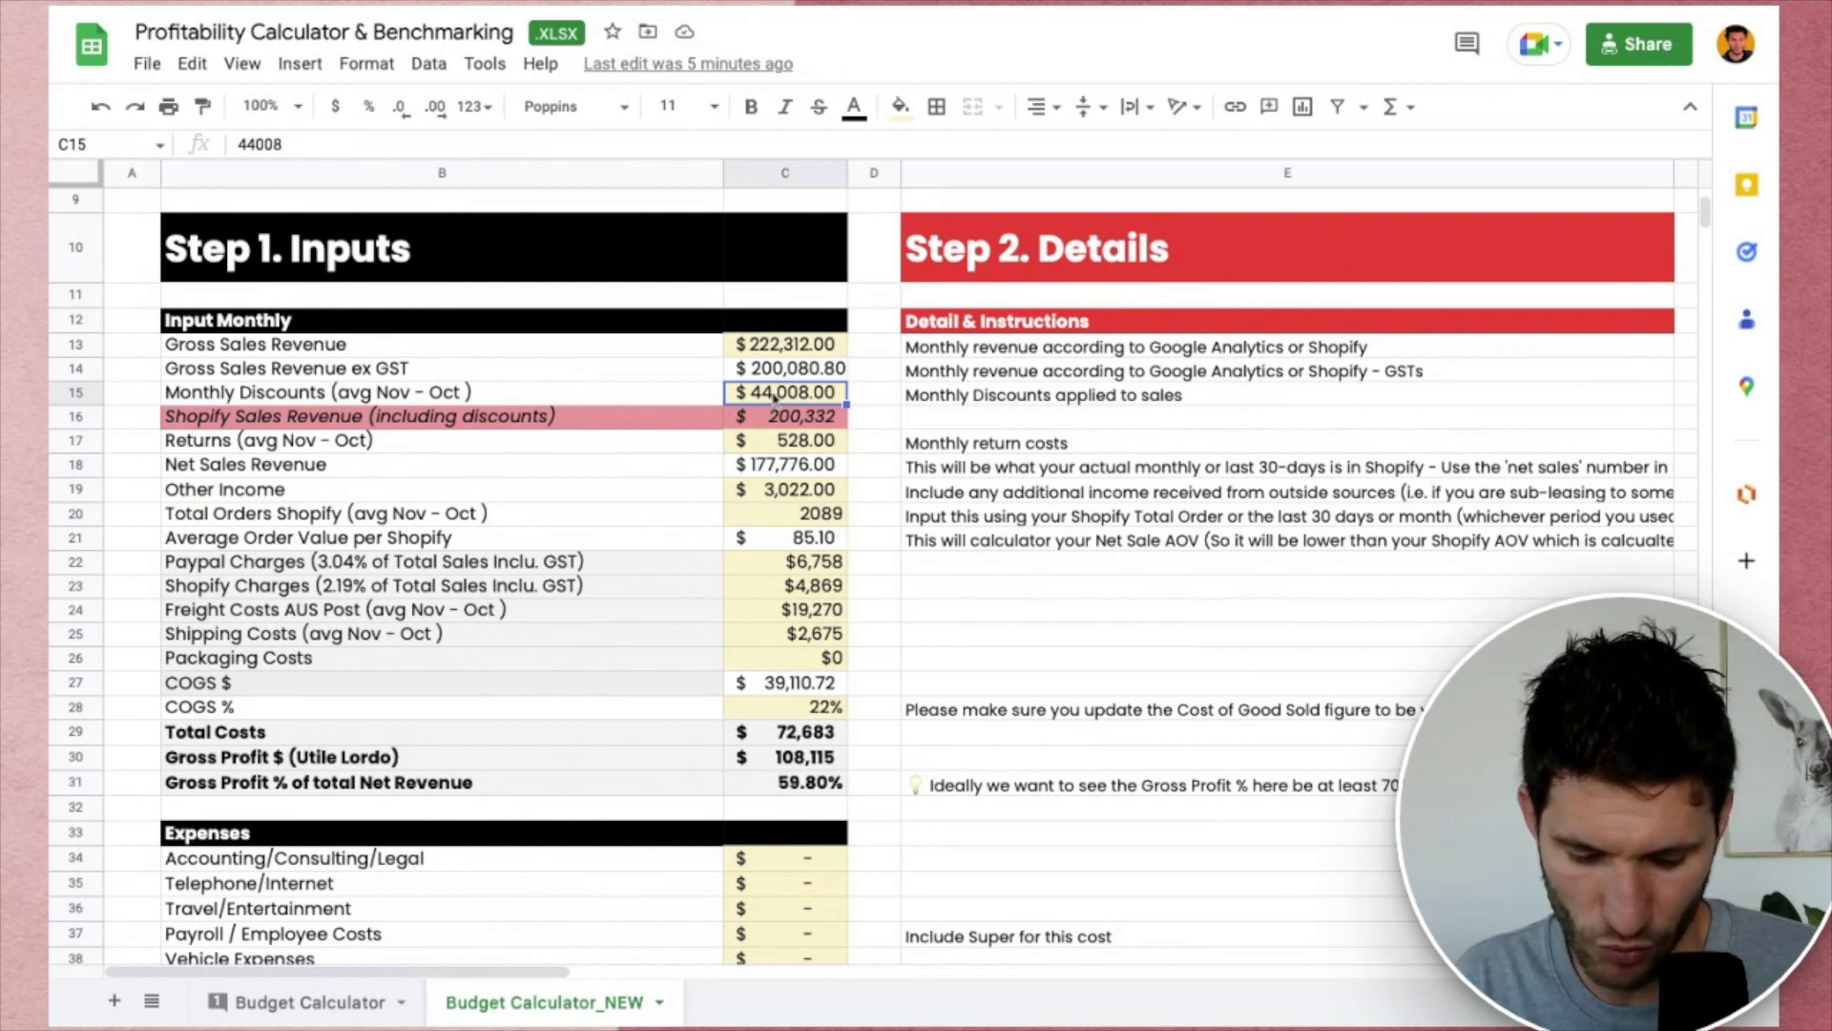
pyautogui.doubleClick(775, 398)
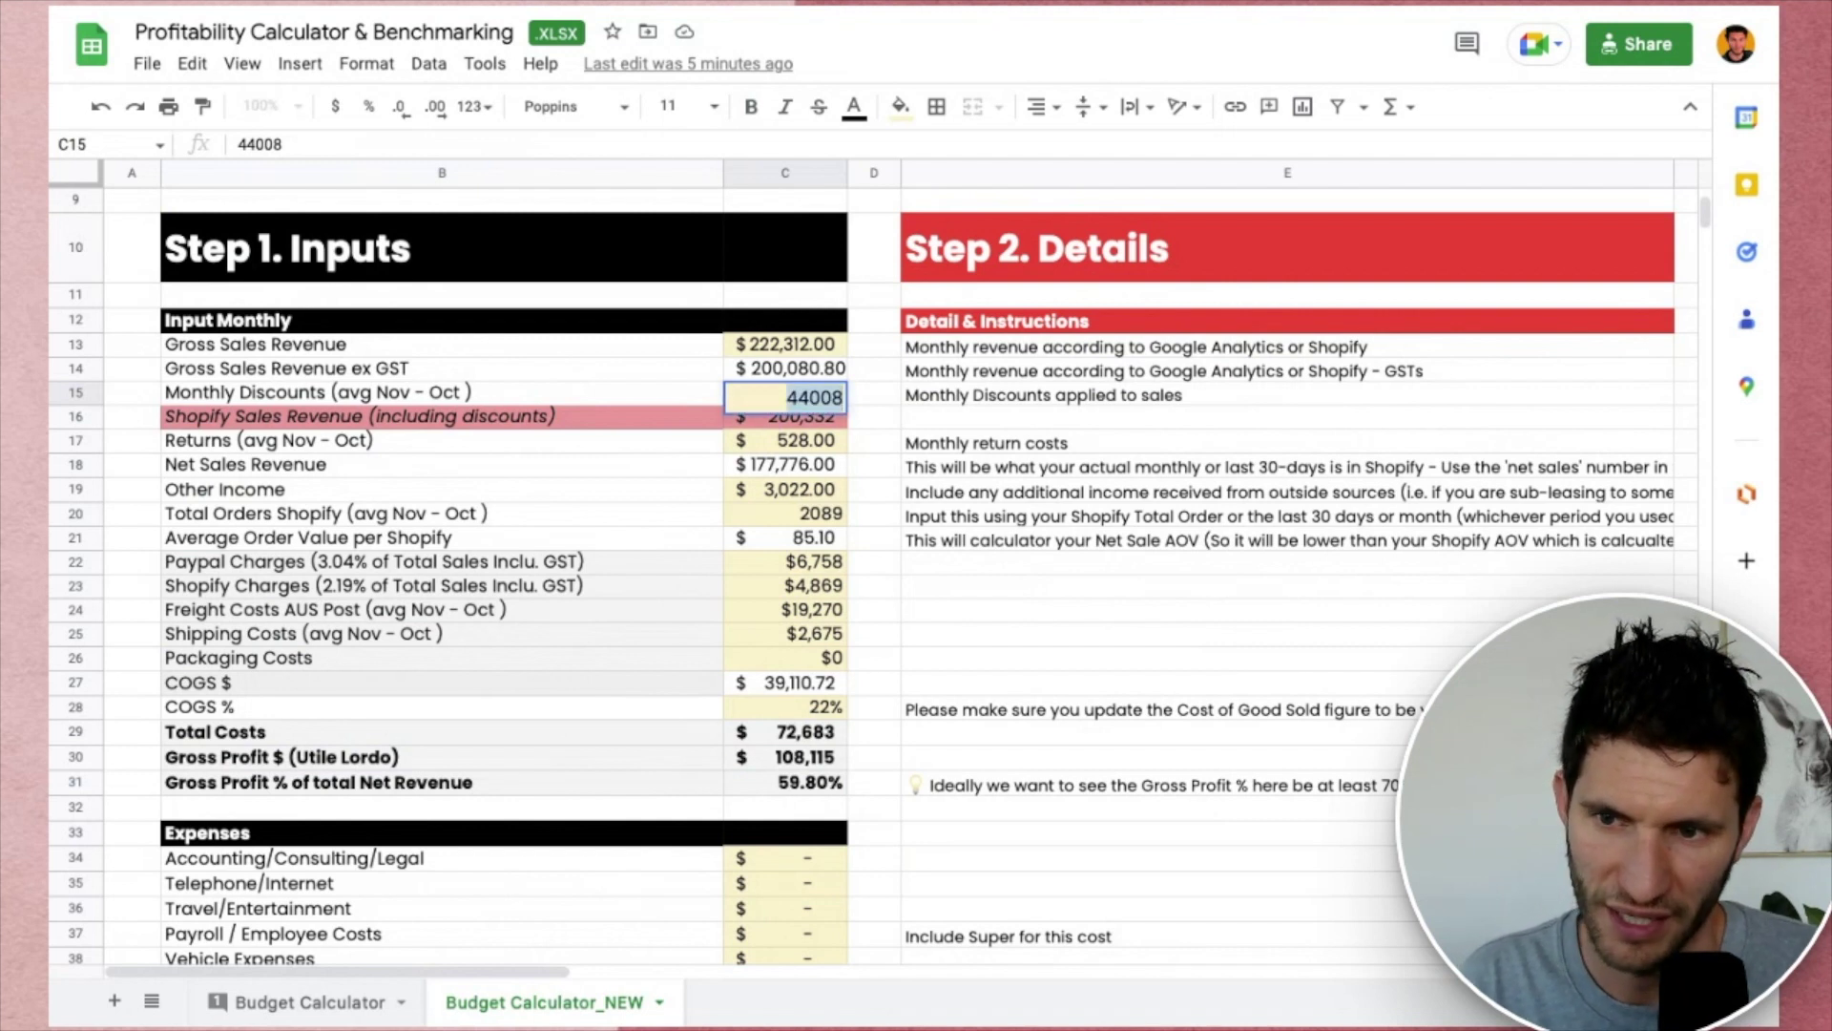
pyautogui.press('Return')
pyautogui.doubleClick(775, 398)
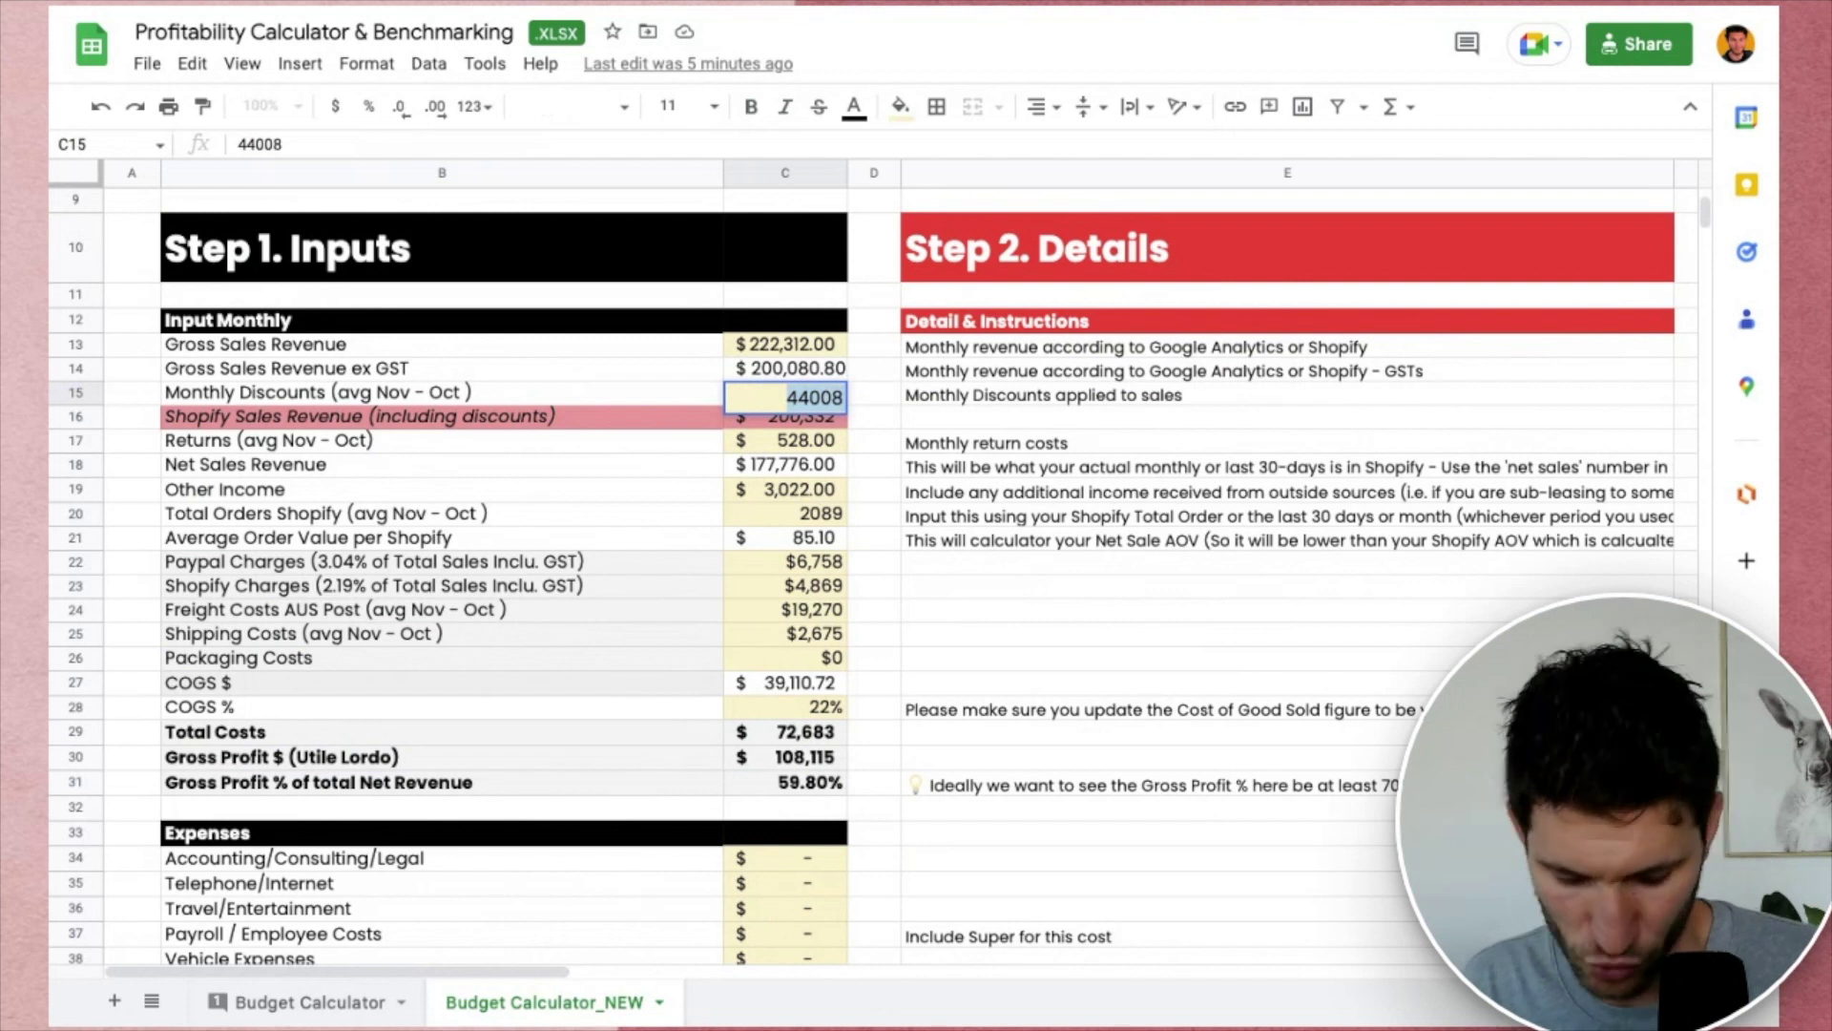
pyautogui.write('0')
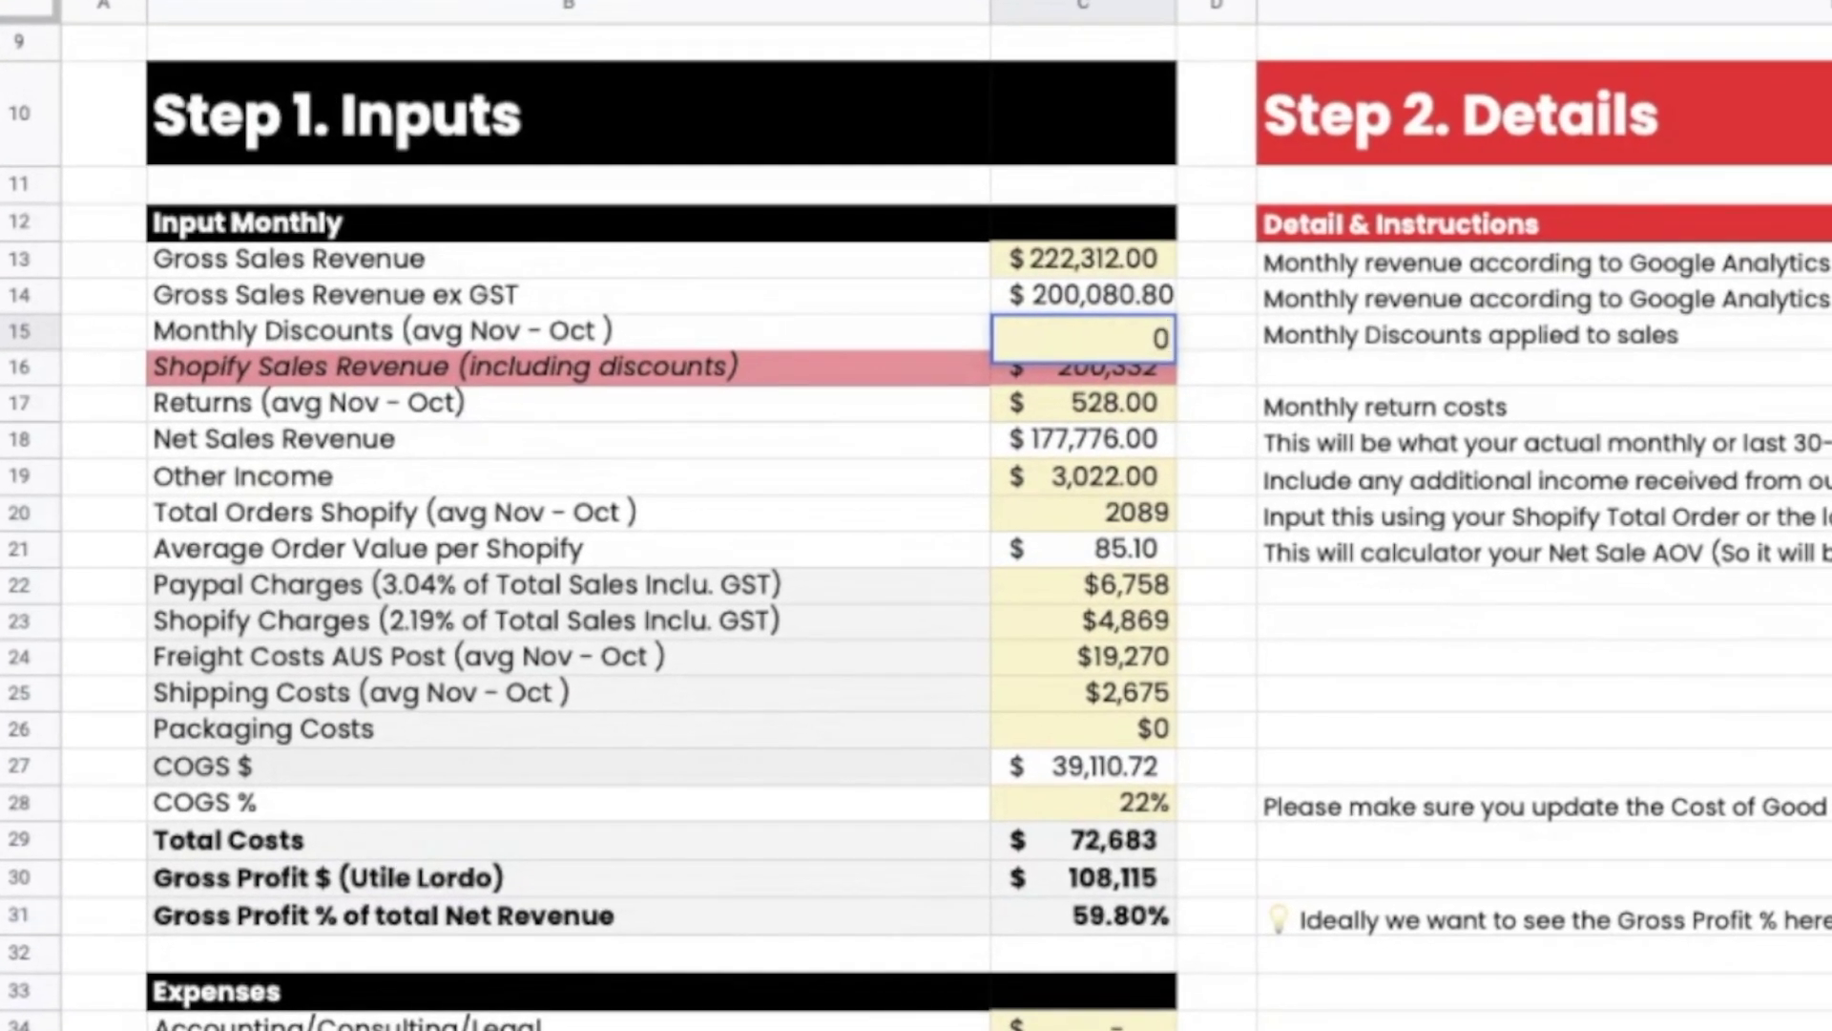
pyautogui.press('Return')
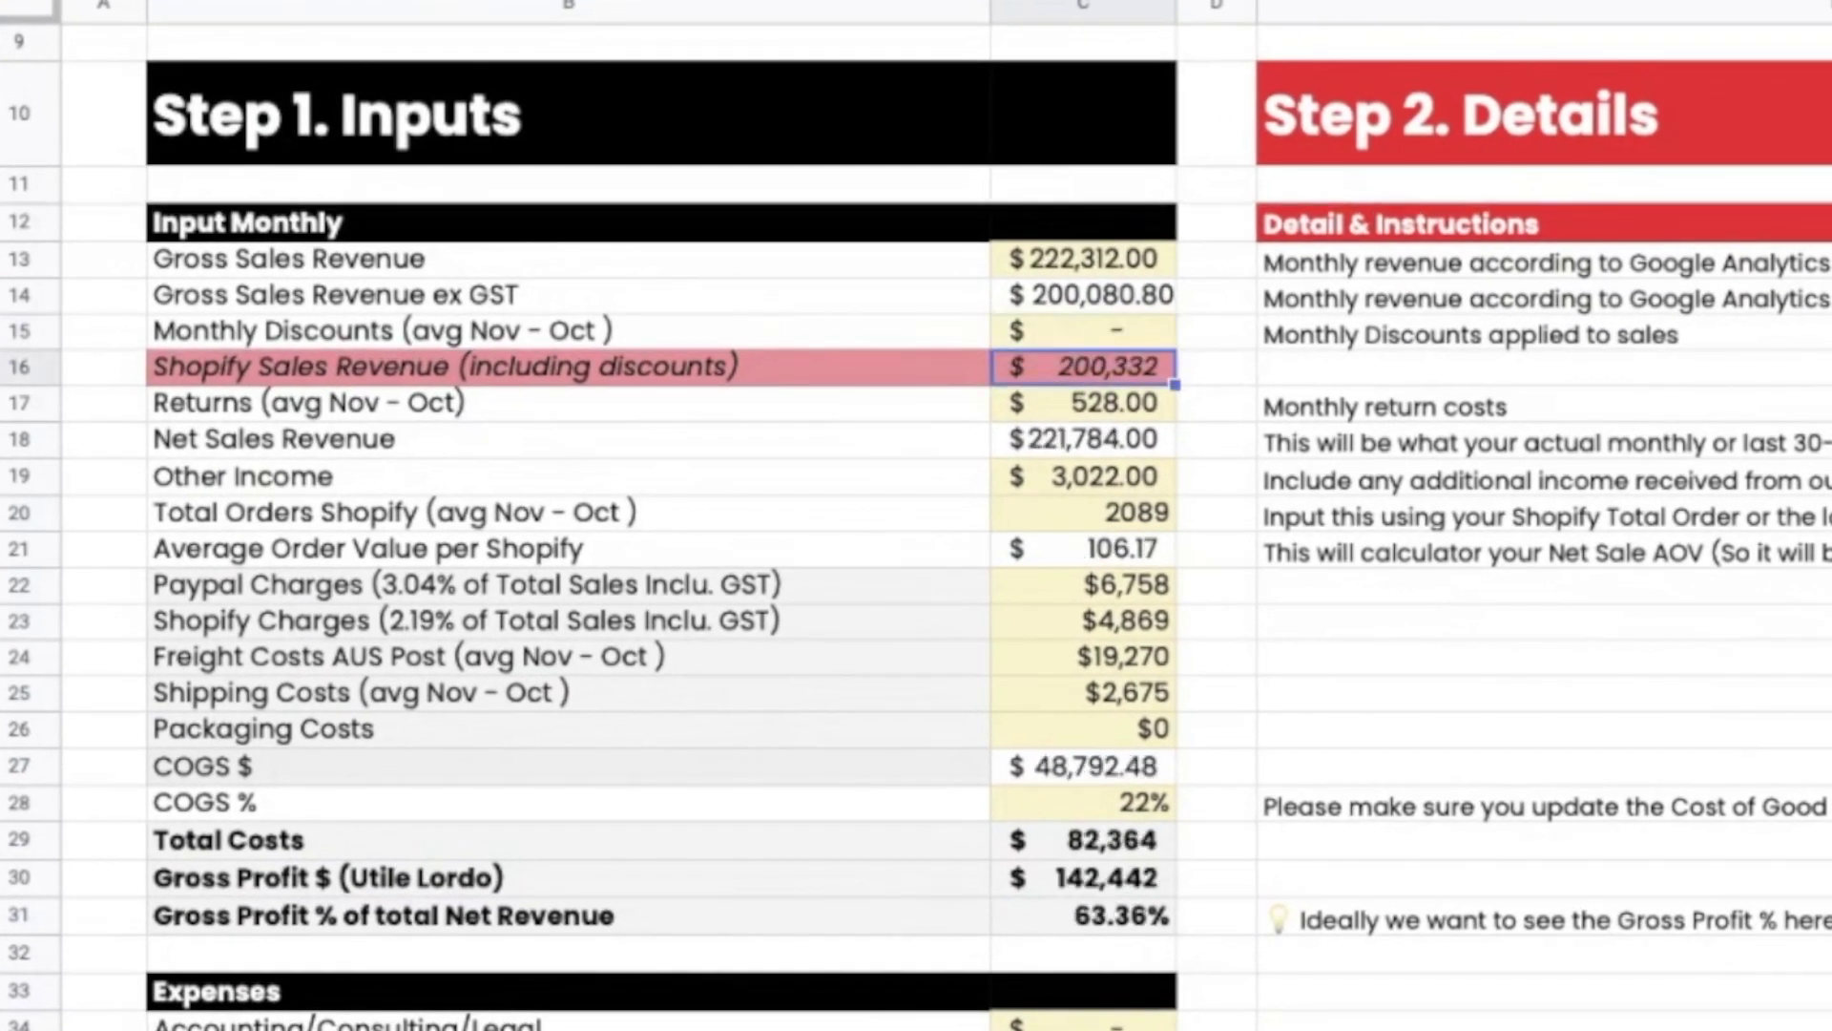
# Inspect the Gross Profit % formula in C31, and restore the Monthly Discounts amount in C15 to 44008.
pyautogui.doubleClick(1116, 921)
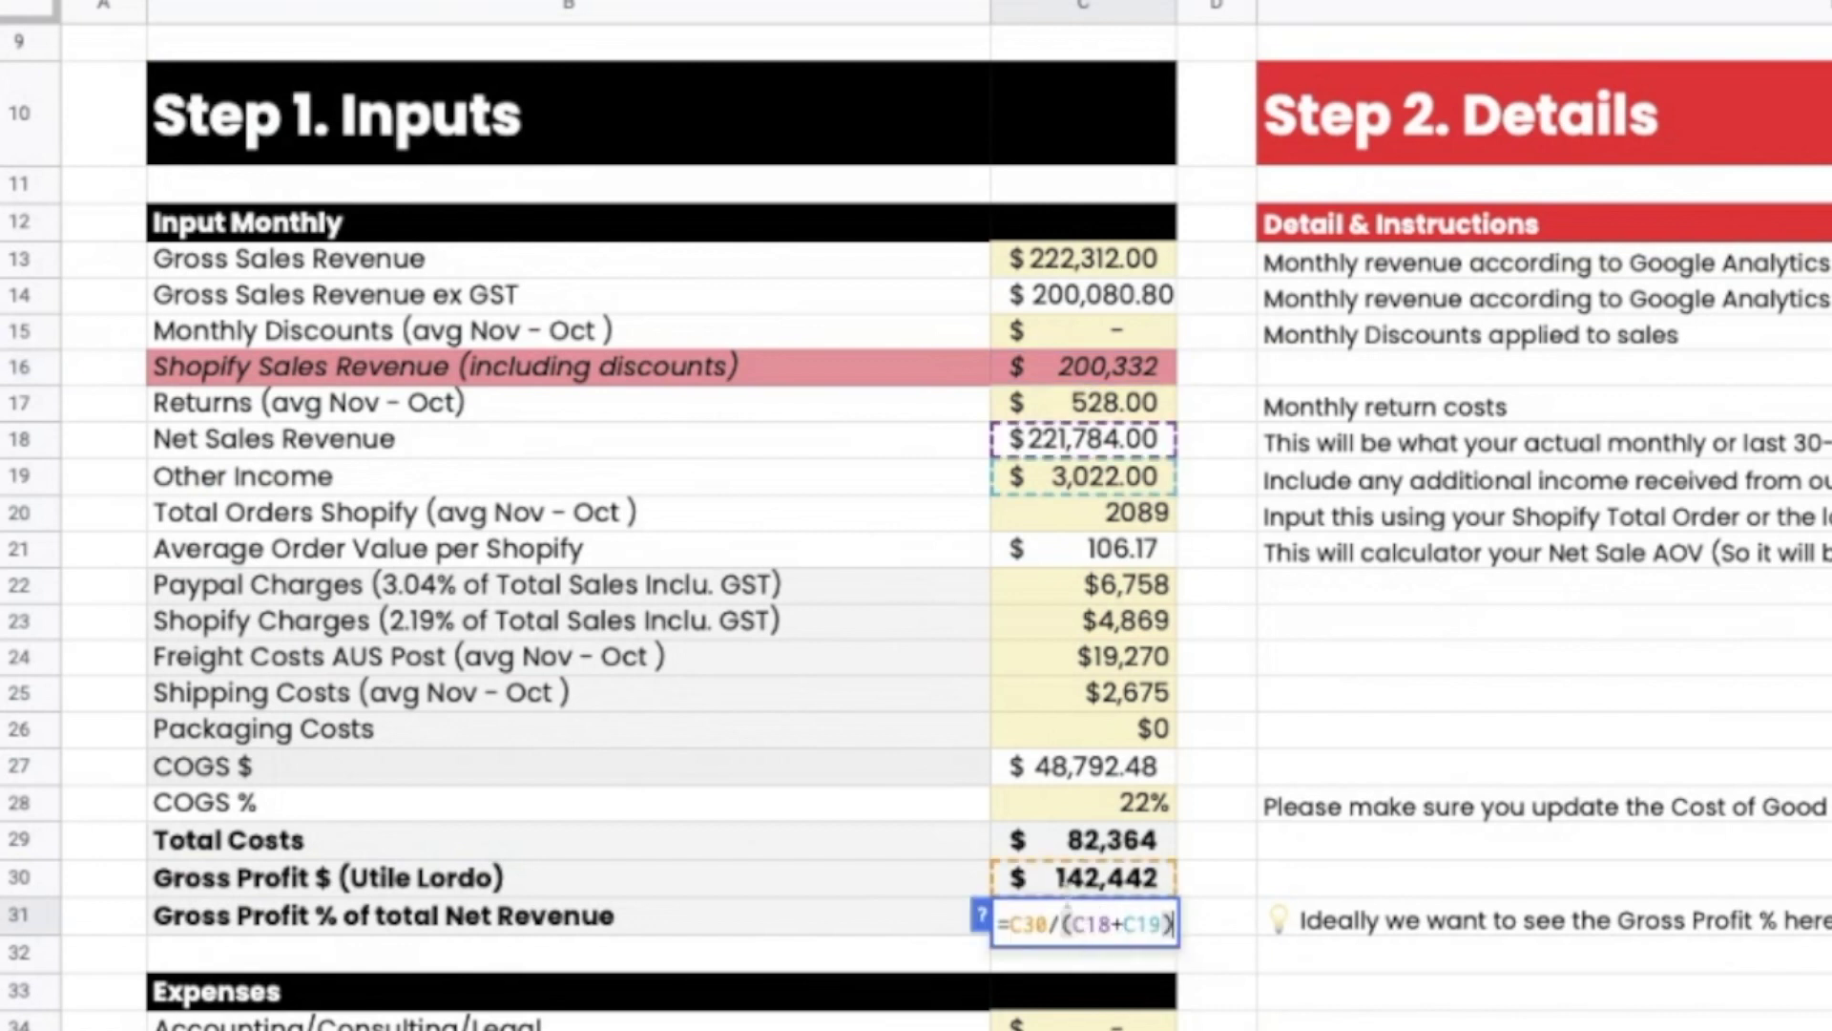
pyautogui.click(925, 561)
pyautogui.doubleClick(1097, 336)
pyautogui.press('BackSpace')
pyautogui.write('44008')
pyautogui.press('Return')
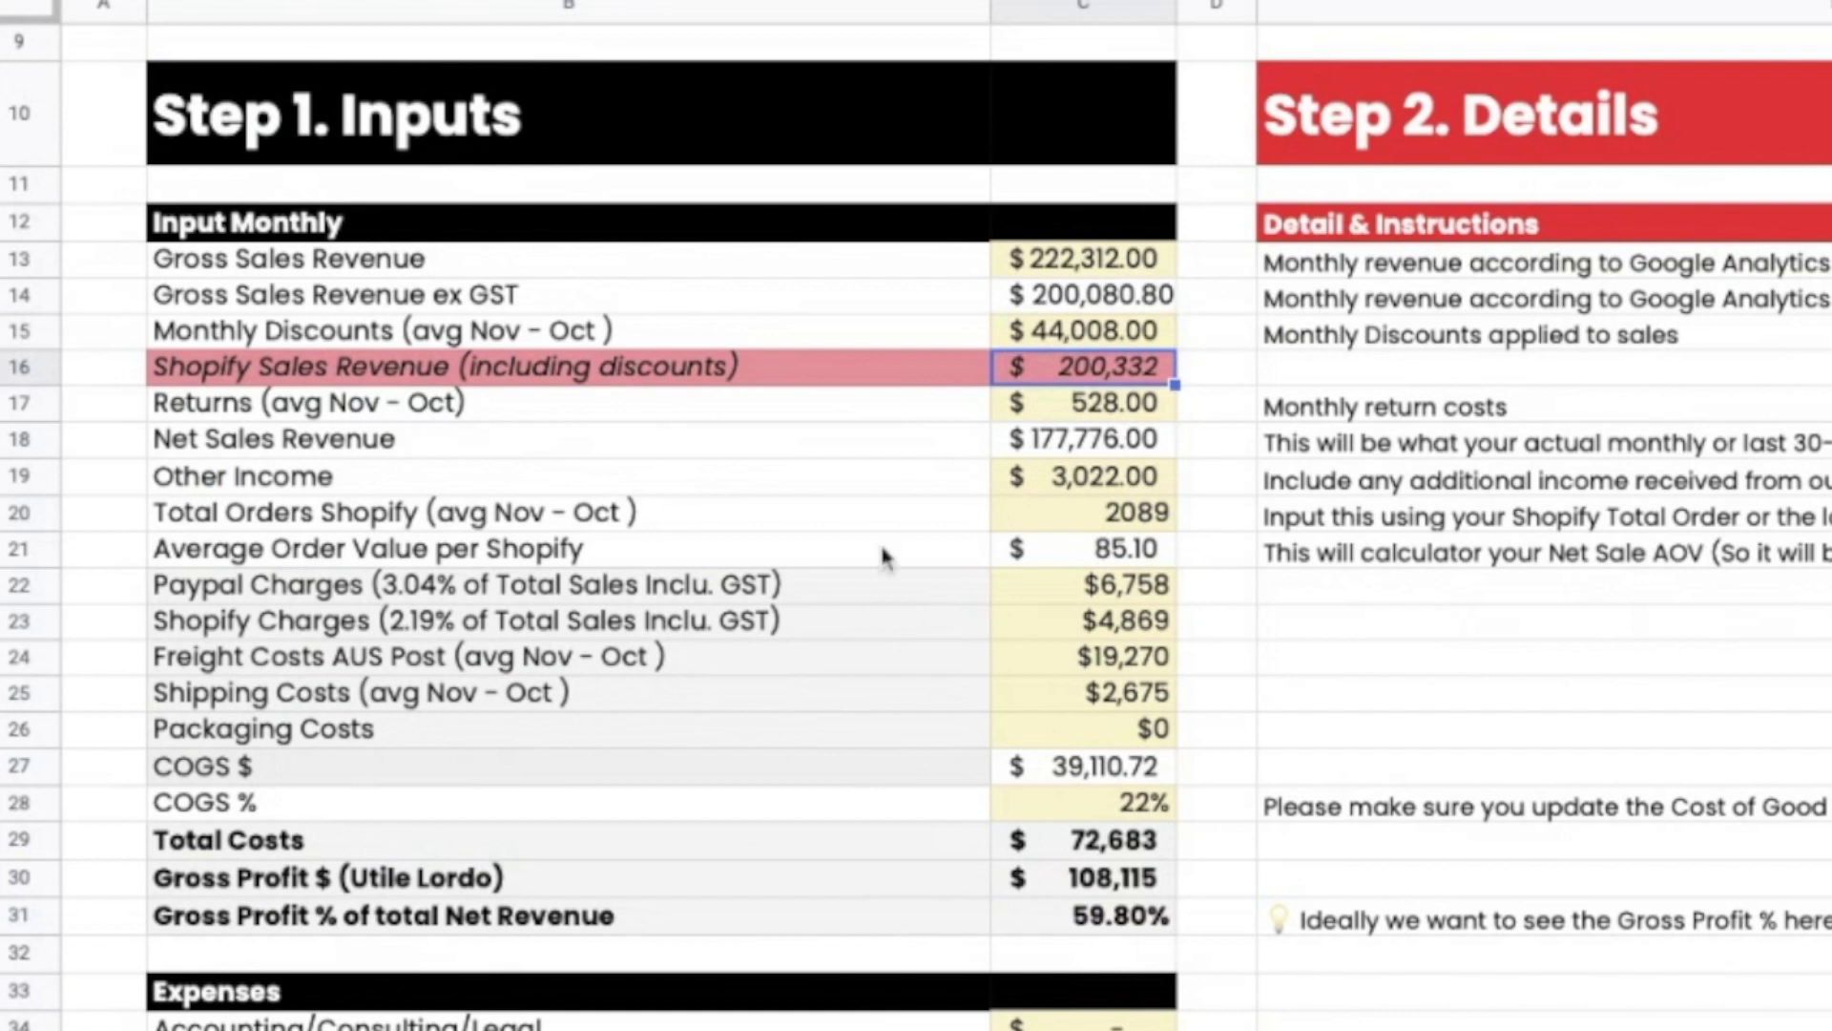
pyautogui.click(1071, 330)
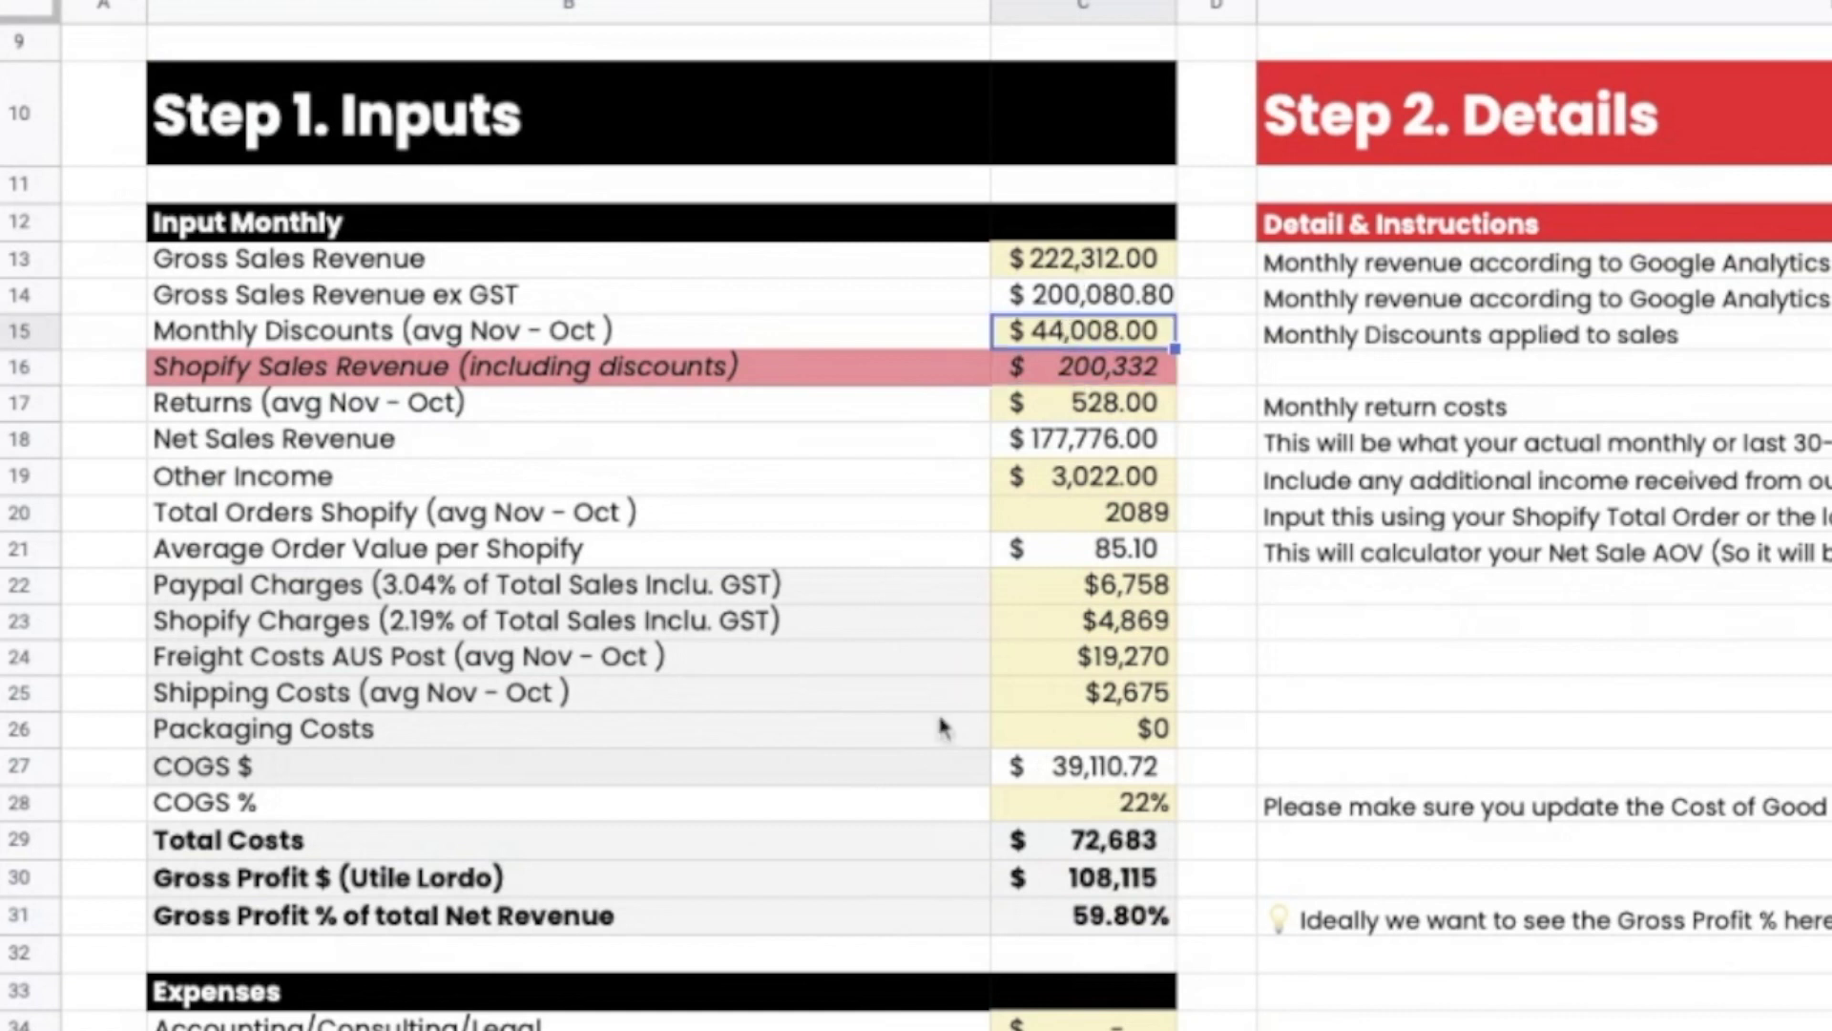
# Highlight the labels from Input Monthly down to Gross Profit % of total Net Revenue in B12:B31.
pyautogui.scroll(-1, 940, 726)
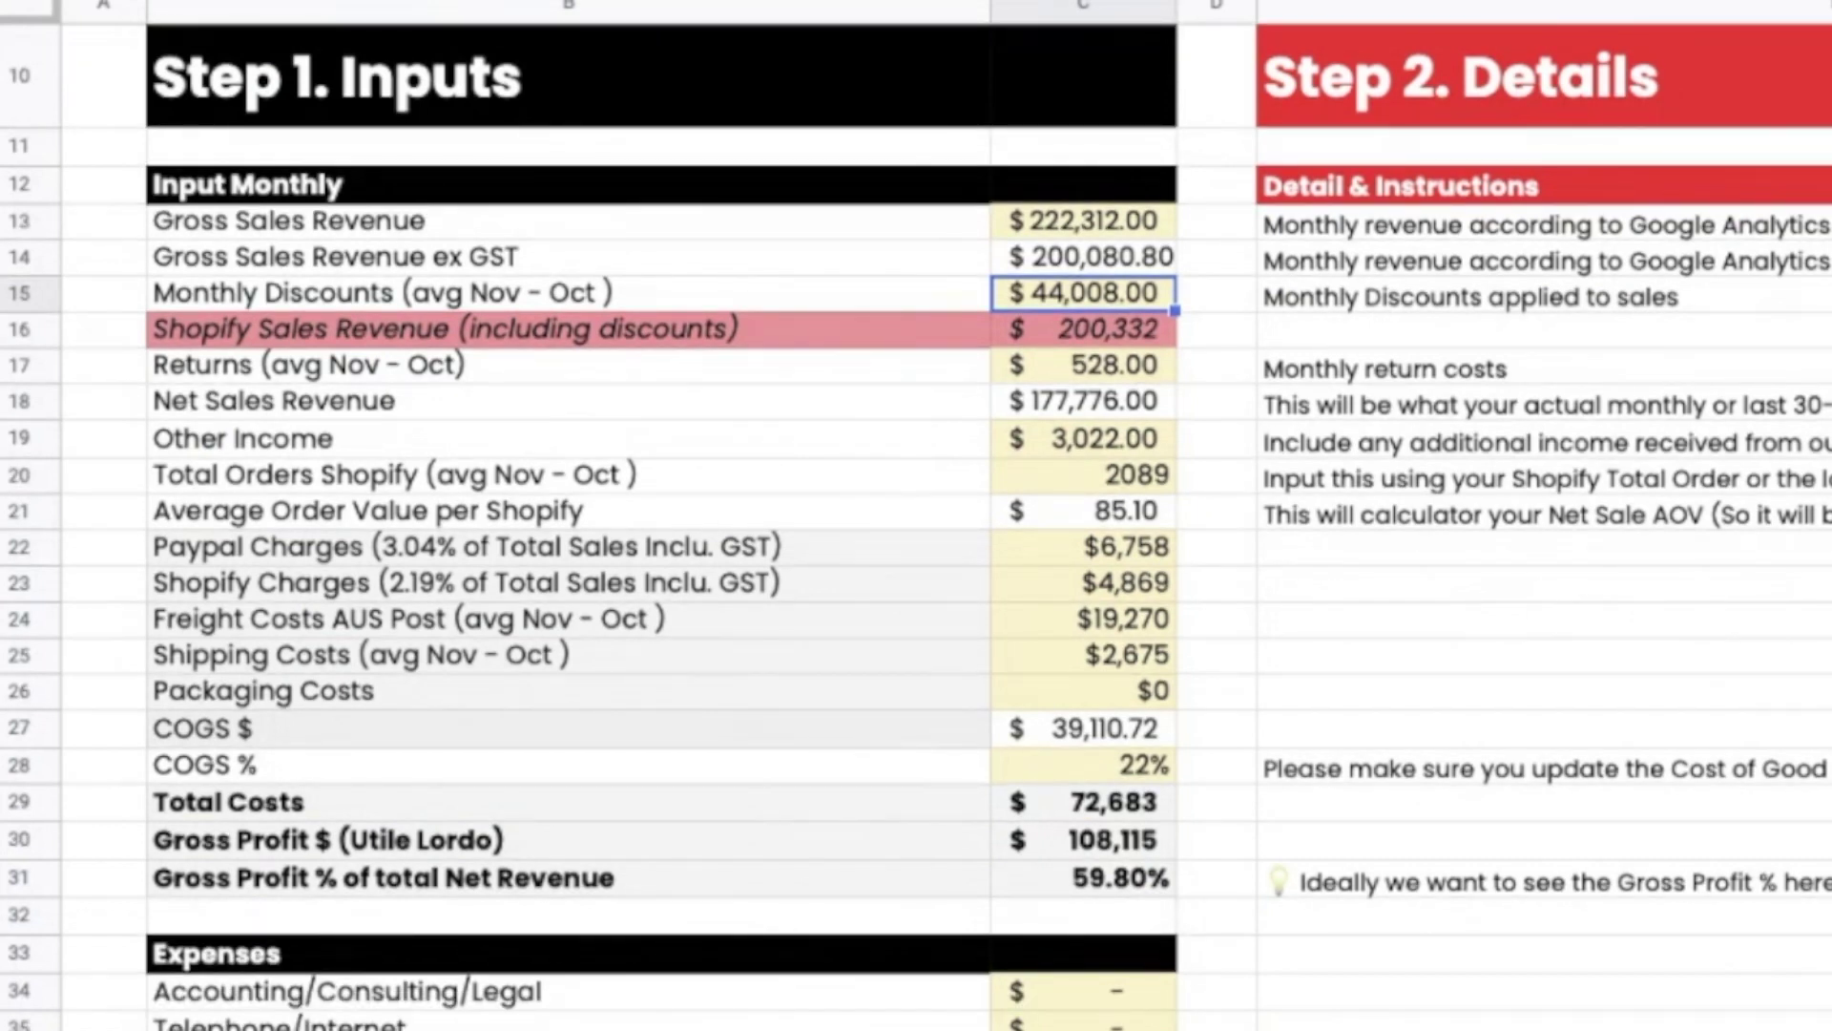
pyautogui.scroll(-2, 916, 516)
pyautogui.click(814, 49)
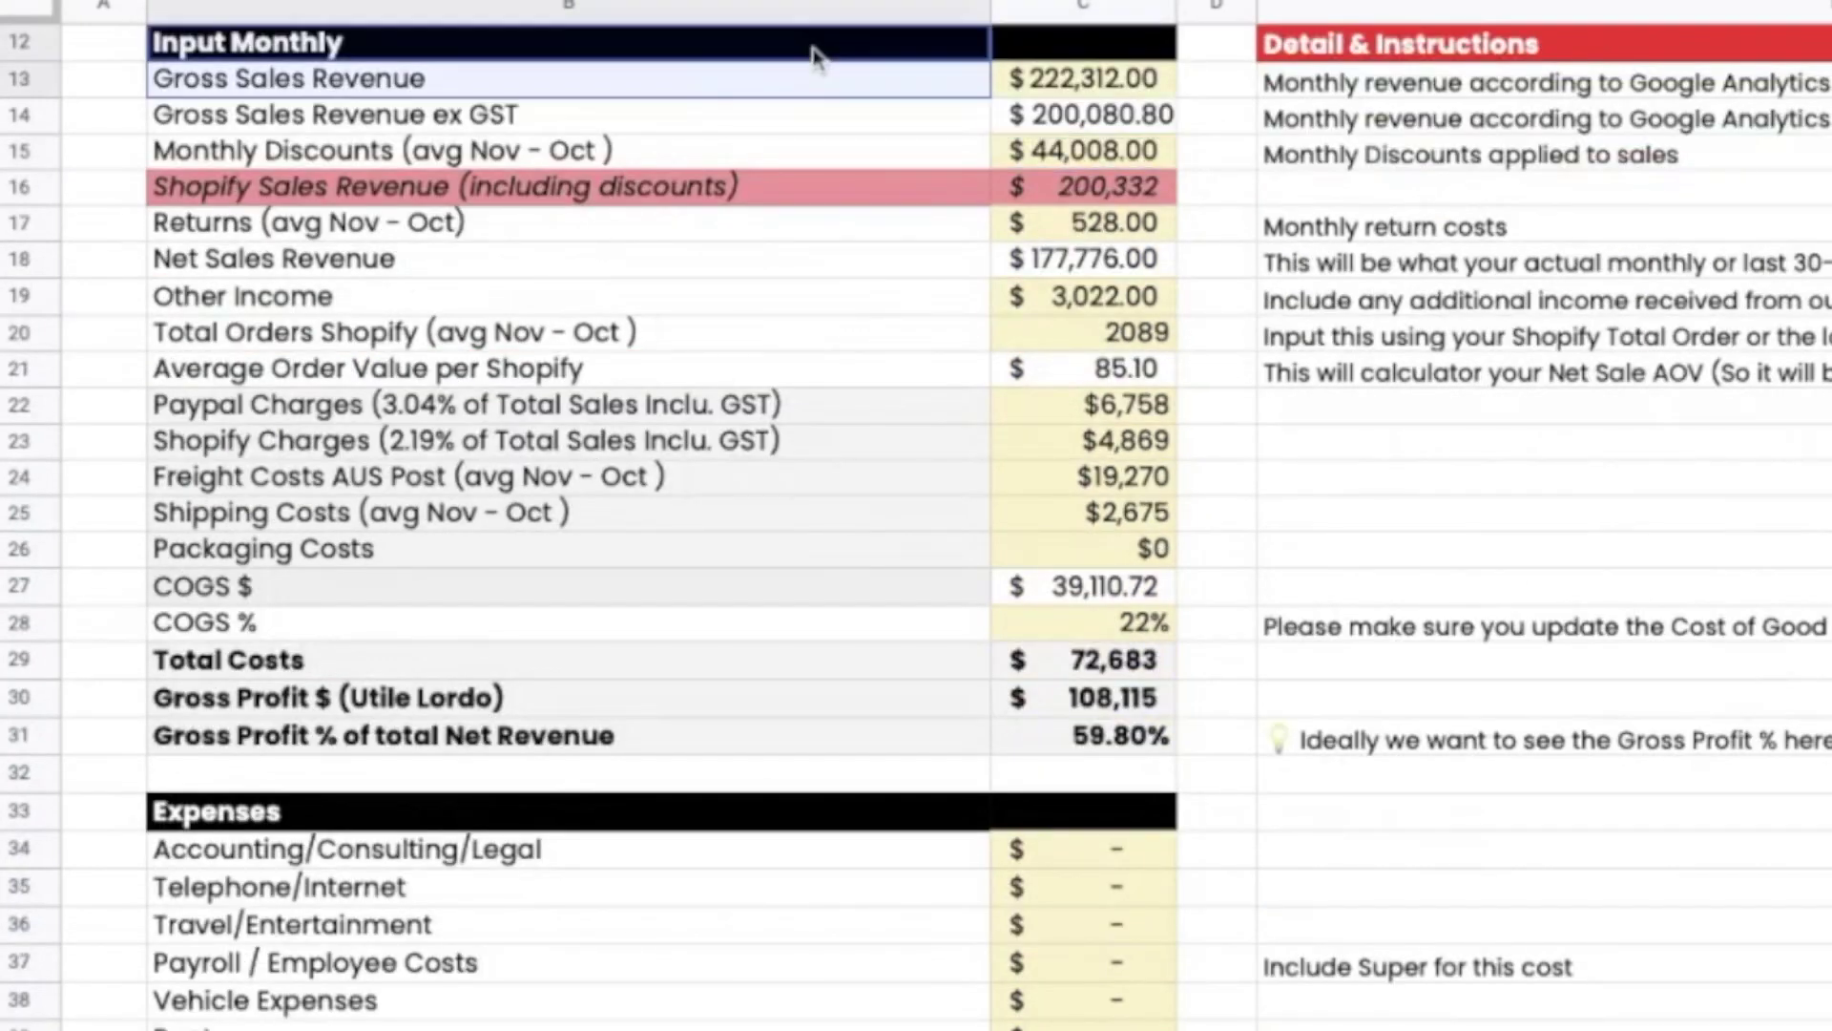
pyautogui.hotkey('ctrl', 'shift', 'Down')
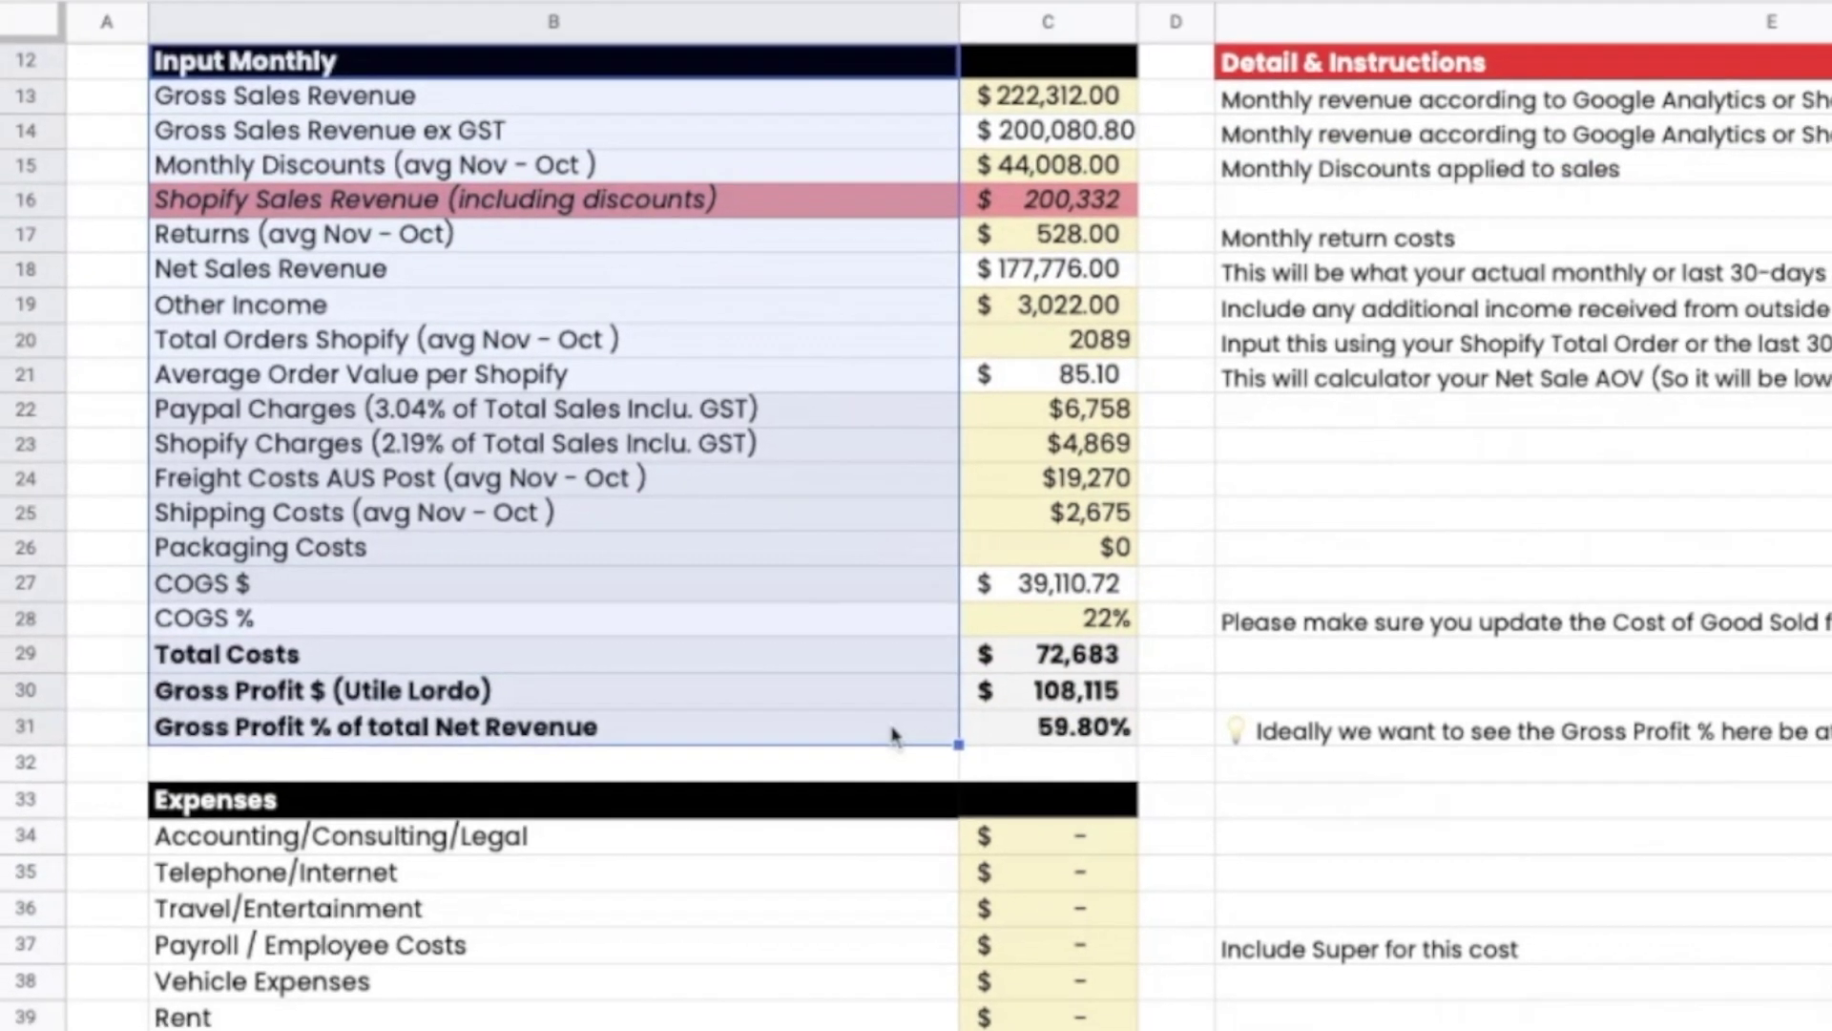
# Highlight the Expenses heading and the labels below it, down to Total Subscription Costs in B43 and on to Website Costs.
pyautogui.scroll(-4, 924, 668)
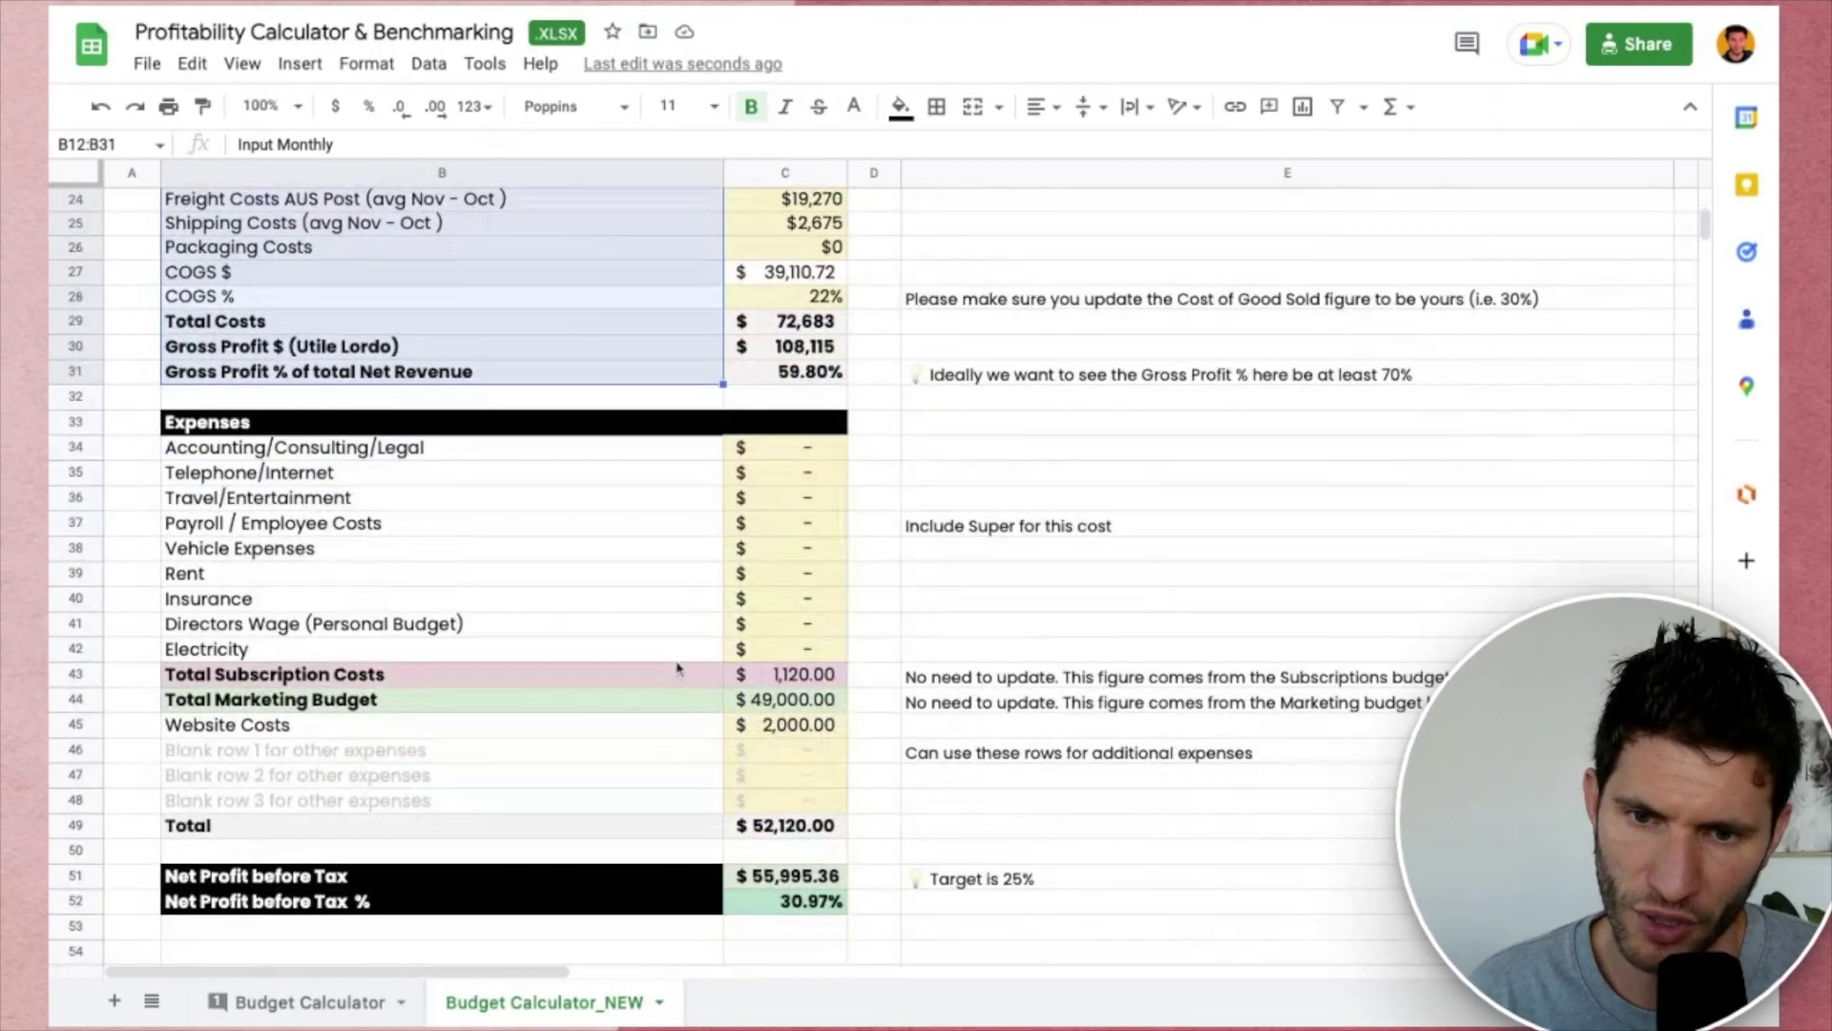
pyautogui.scroll(-3, 677, 668)
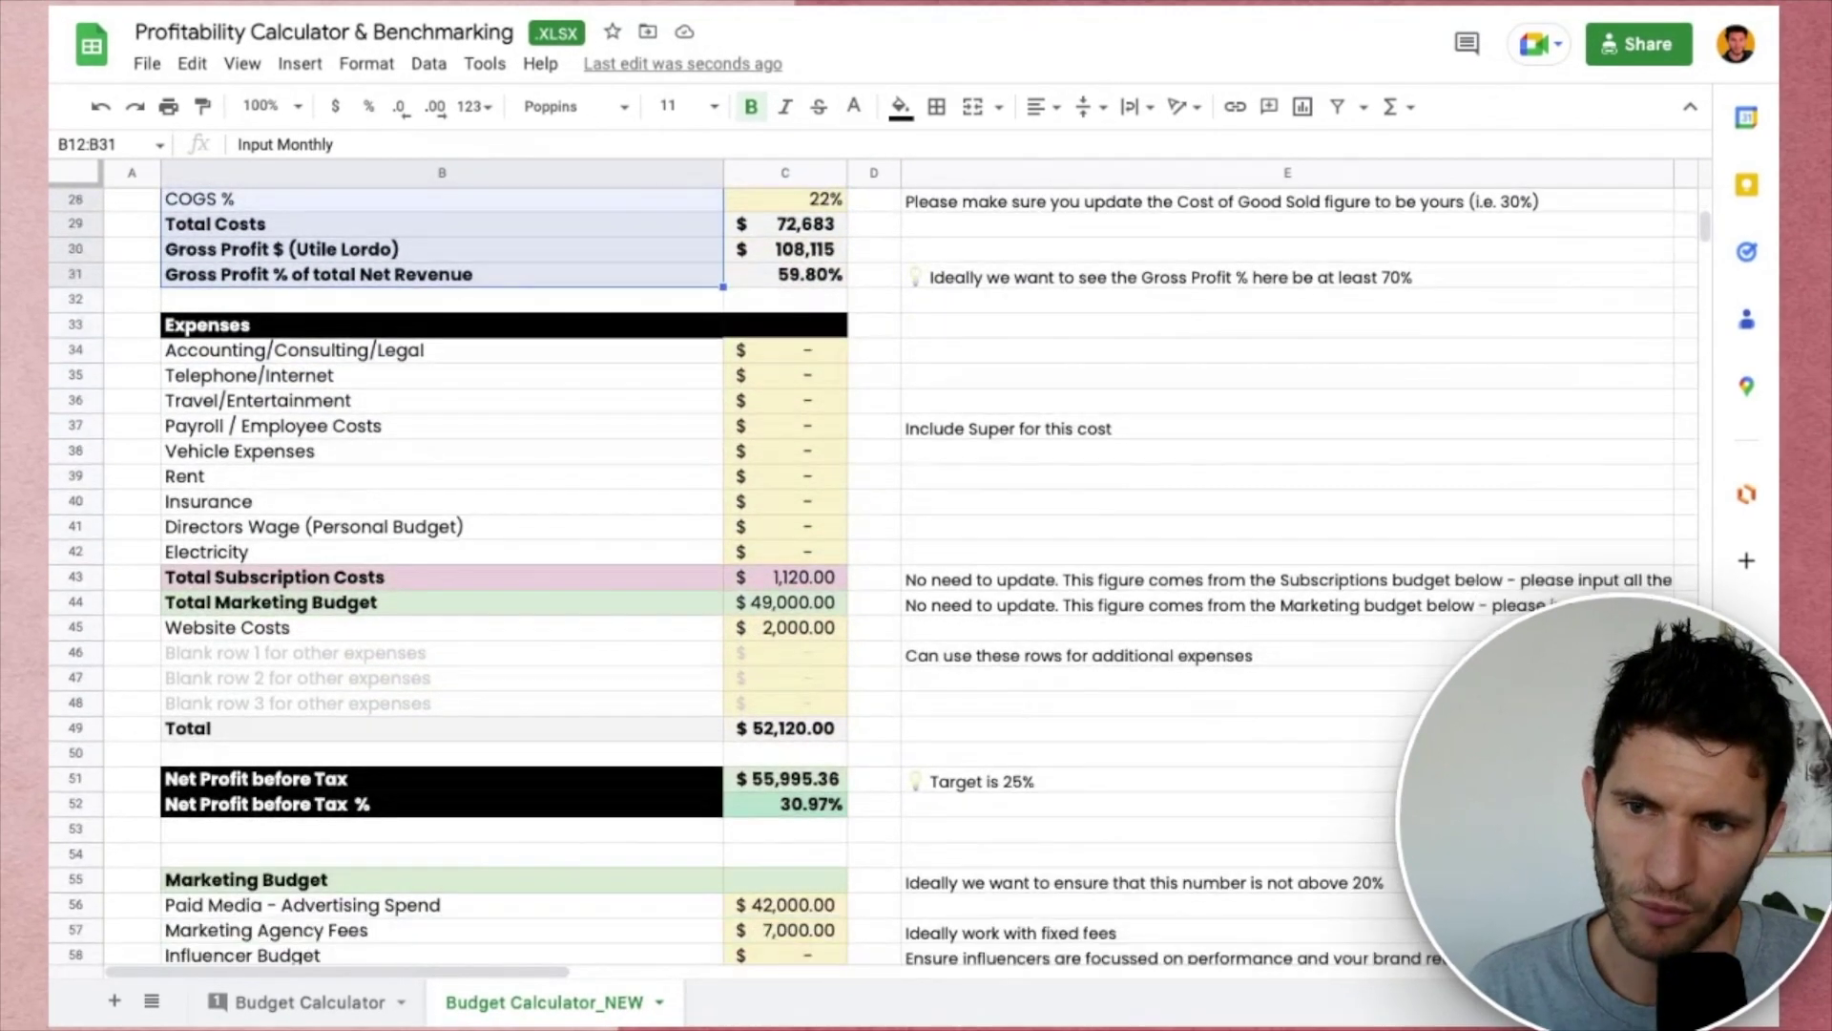
pyautogui.click(372, 277)
pyautogui.hotkey('shift', 'Down')
pyautogui.hotkey('shift', 'Down')
pyautogui.hotkey('shift', 'Down')
pyautogui.hotkey('shift', 'Down')
pyautogui.hotkey('shift', 'Down')
pyautogui.hotkey('shift', 'Down')
pyautogui.hotkey('shift', 'Down')
pyautogui.hotkey('shift', 'Down')
pyautogui.hotkey('shift', 'Down')
pyautogui.hotkey('shift', 'Down')
pyautogui.hotkey('shift', 'Down')
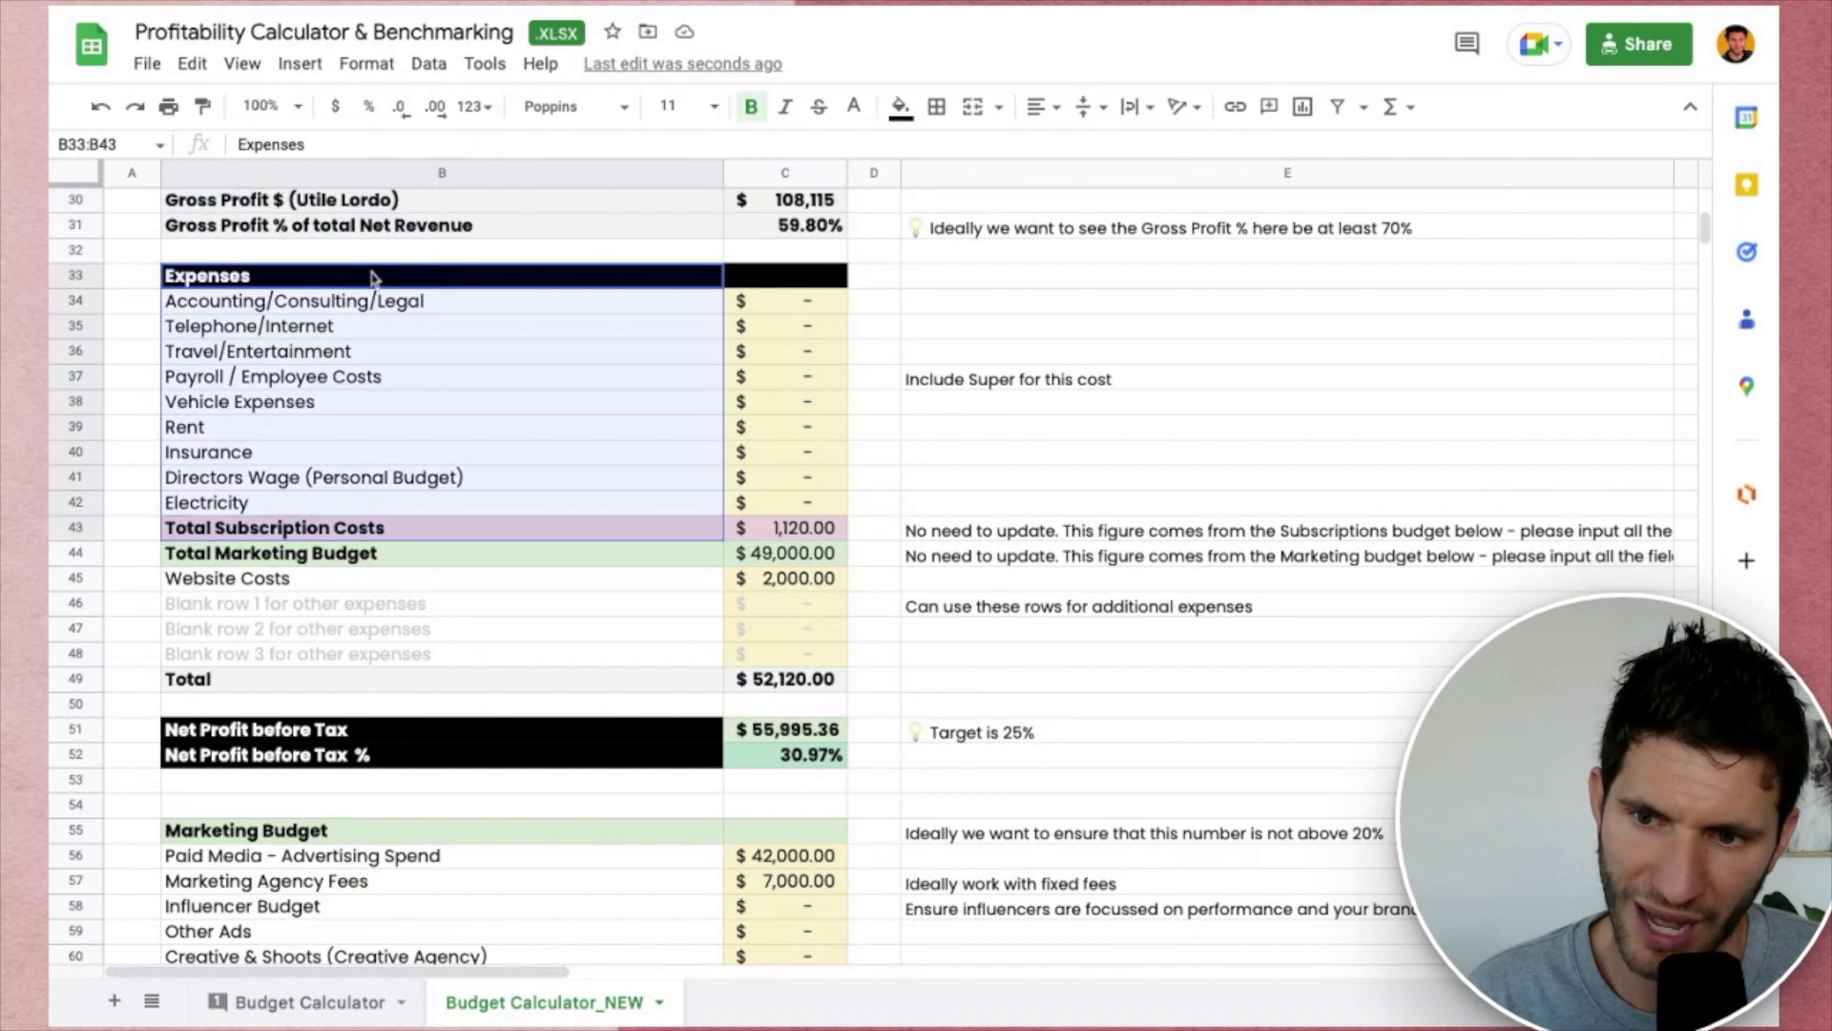
pyautogui.click(306, 325)
pyautogui.moveTo(234, 278); pyautogui.dragTo(300, 577)
# Review the Vehicle Expenses, Rent, Insurance, Electricity, Travel/Entertainment and Telephone/Internet labels in the Expenses section.
pyautogui.click(289, 400)
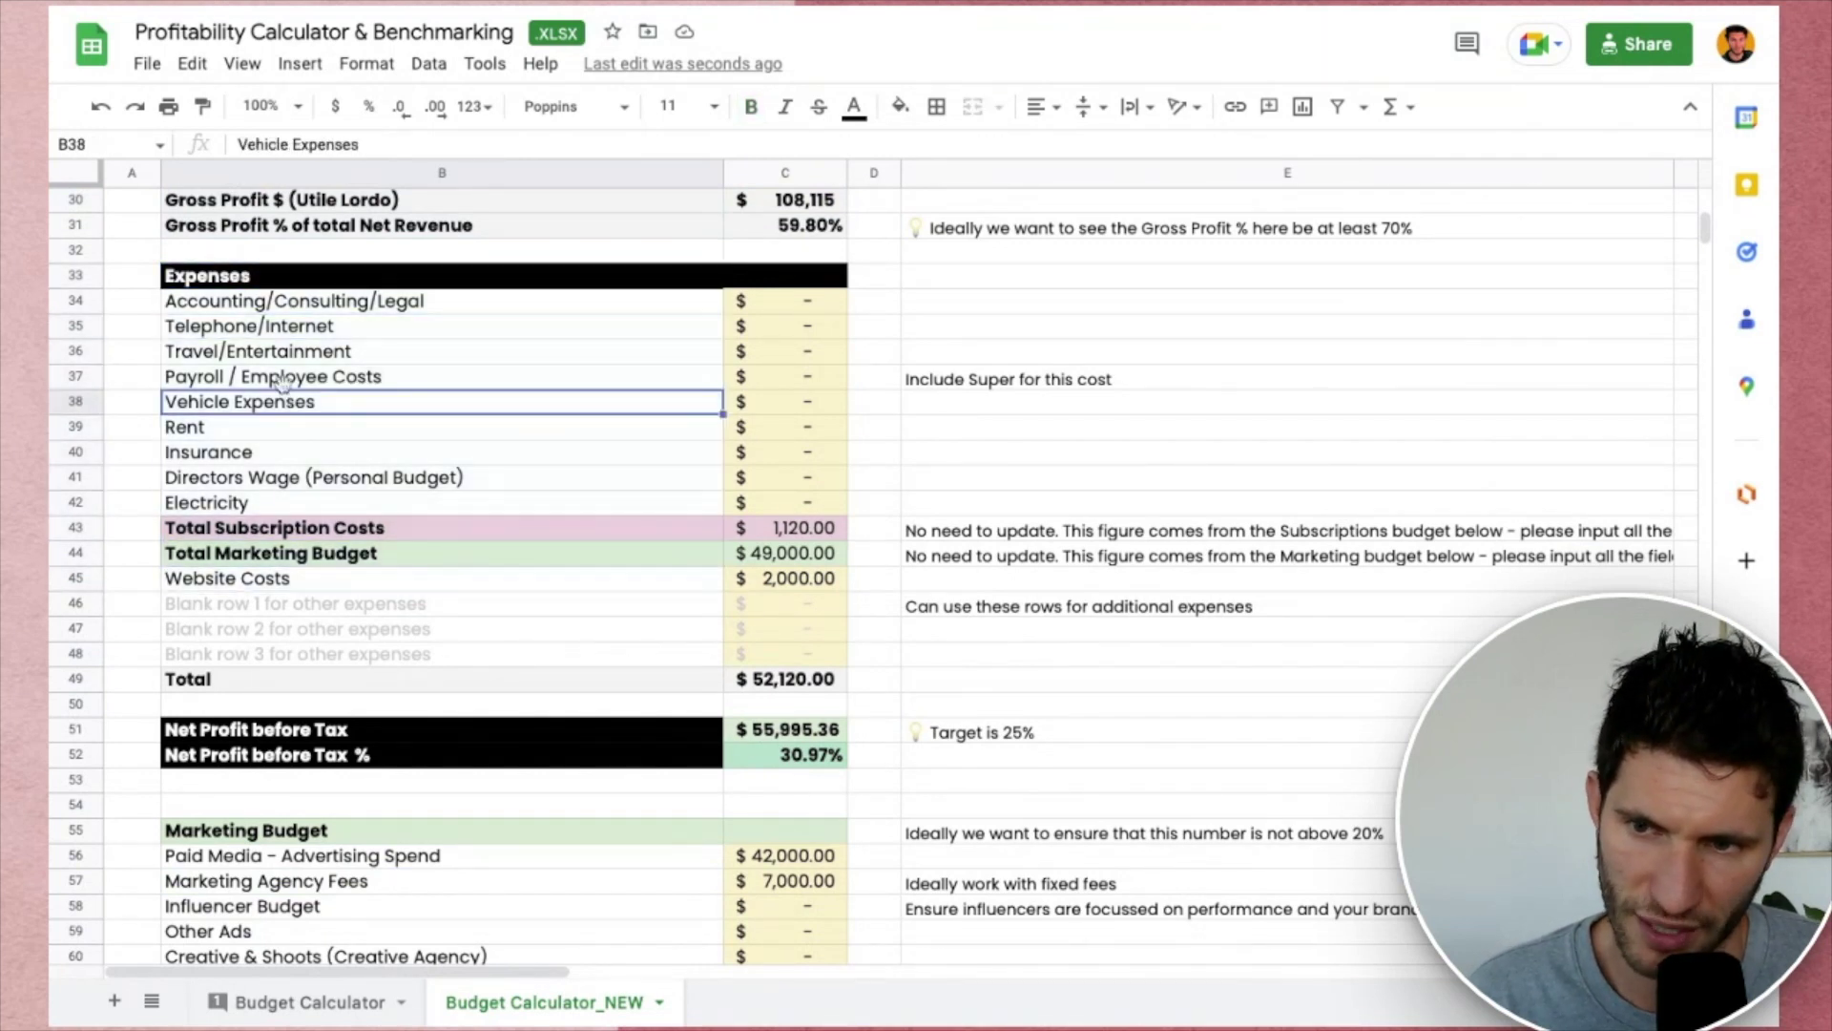
pyautogui.click(262, 427)
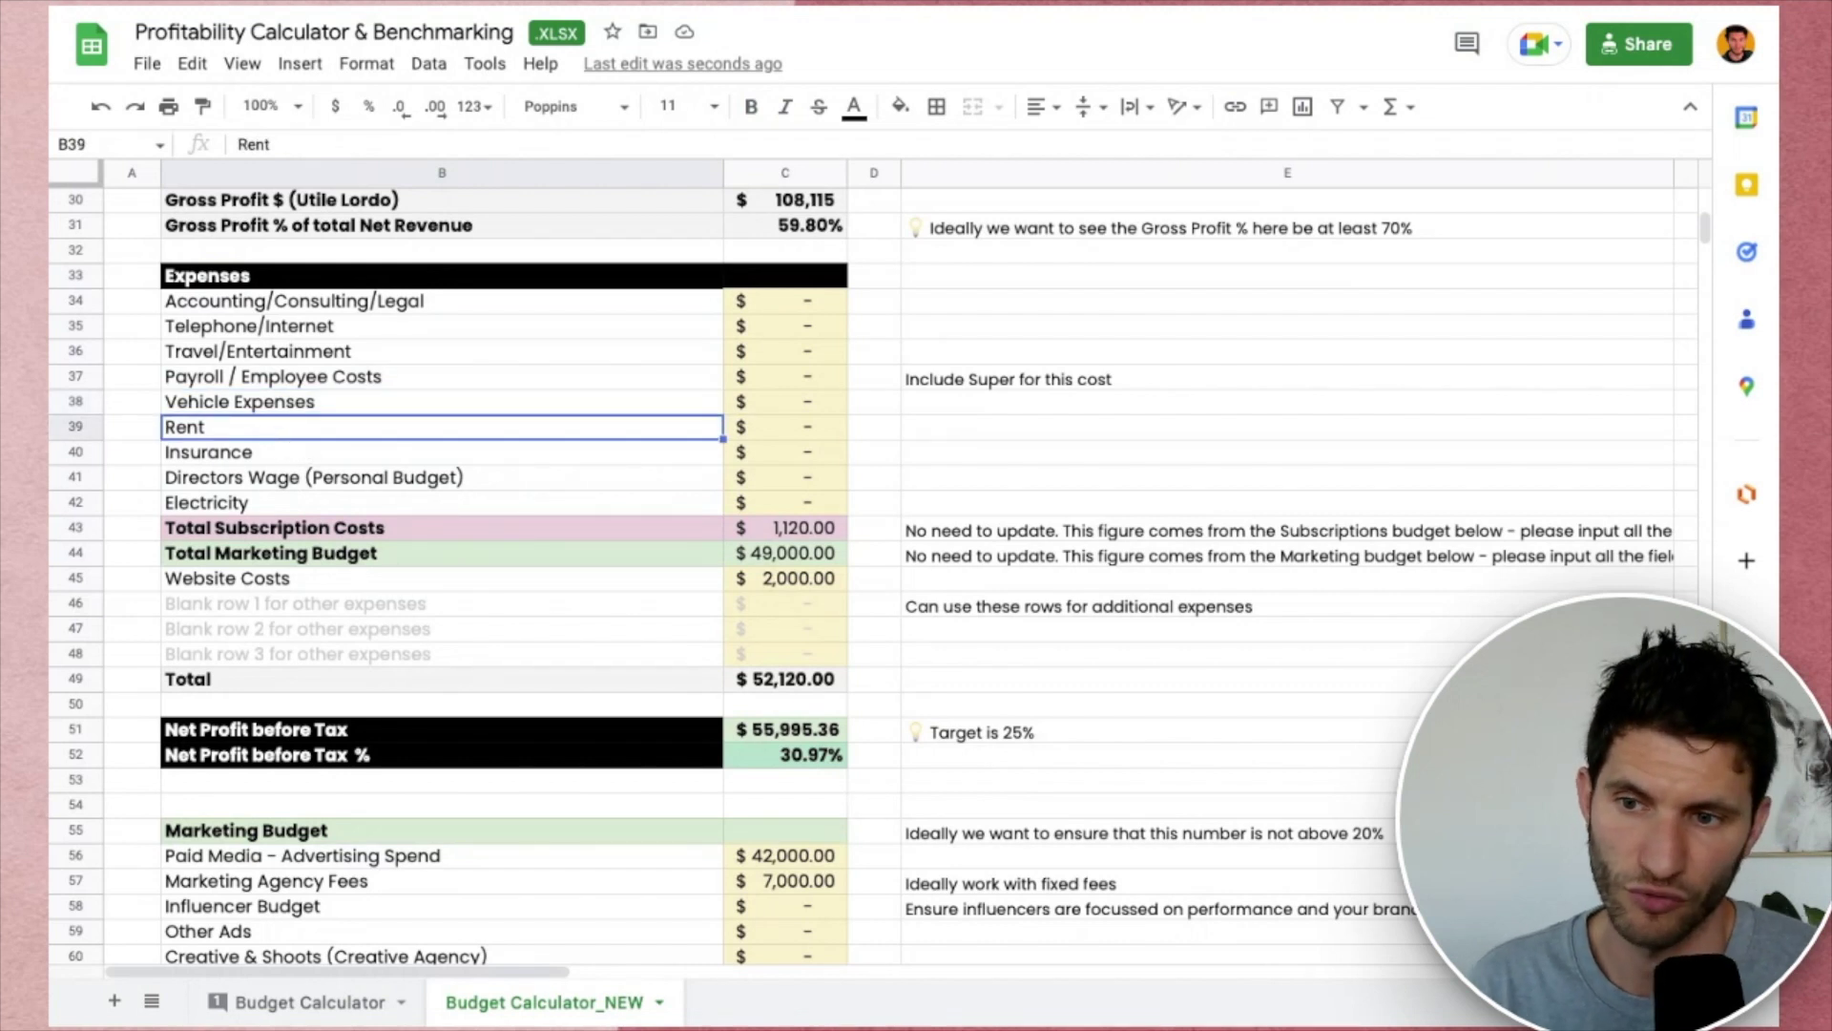
pyautogui.click(301, 457)
pyautogui.click(286, 511)
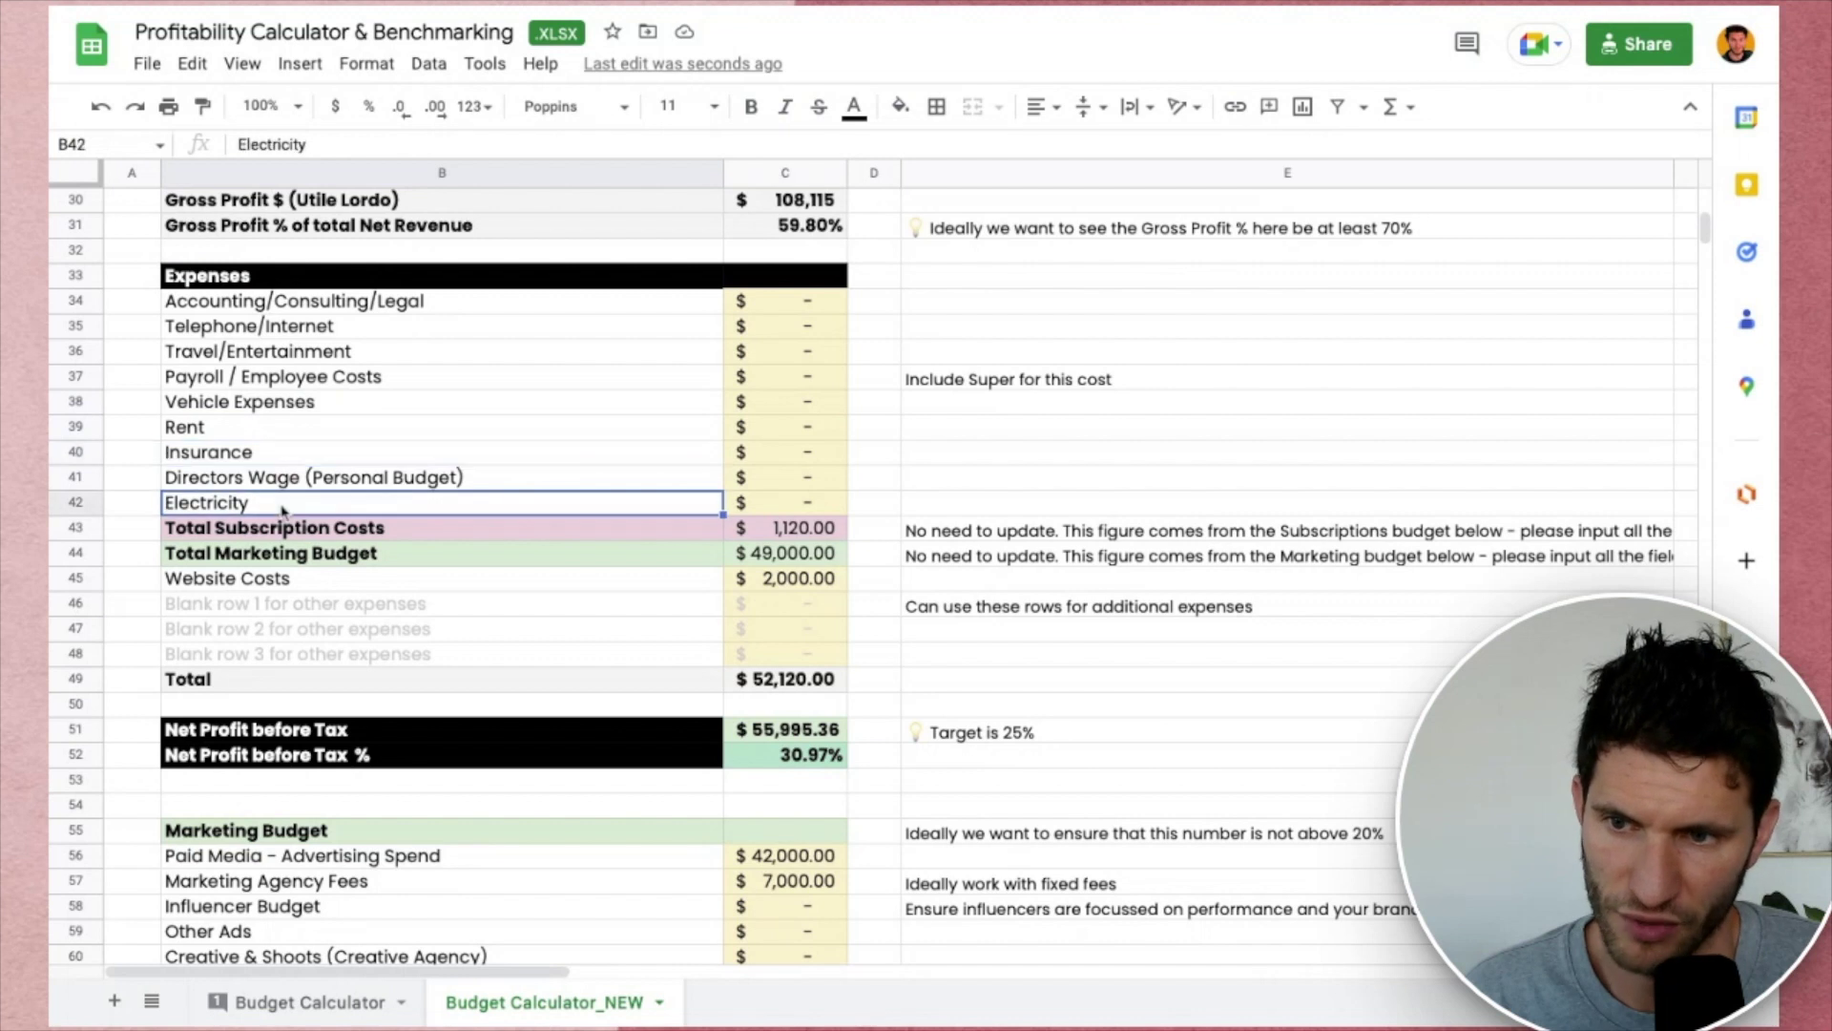
pyautogui.click(329, 353)
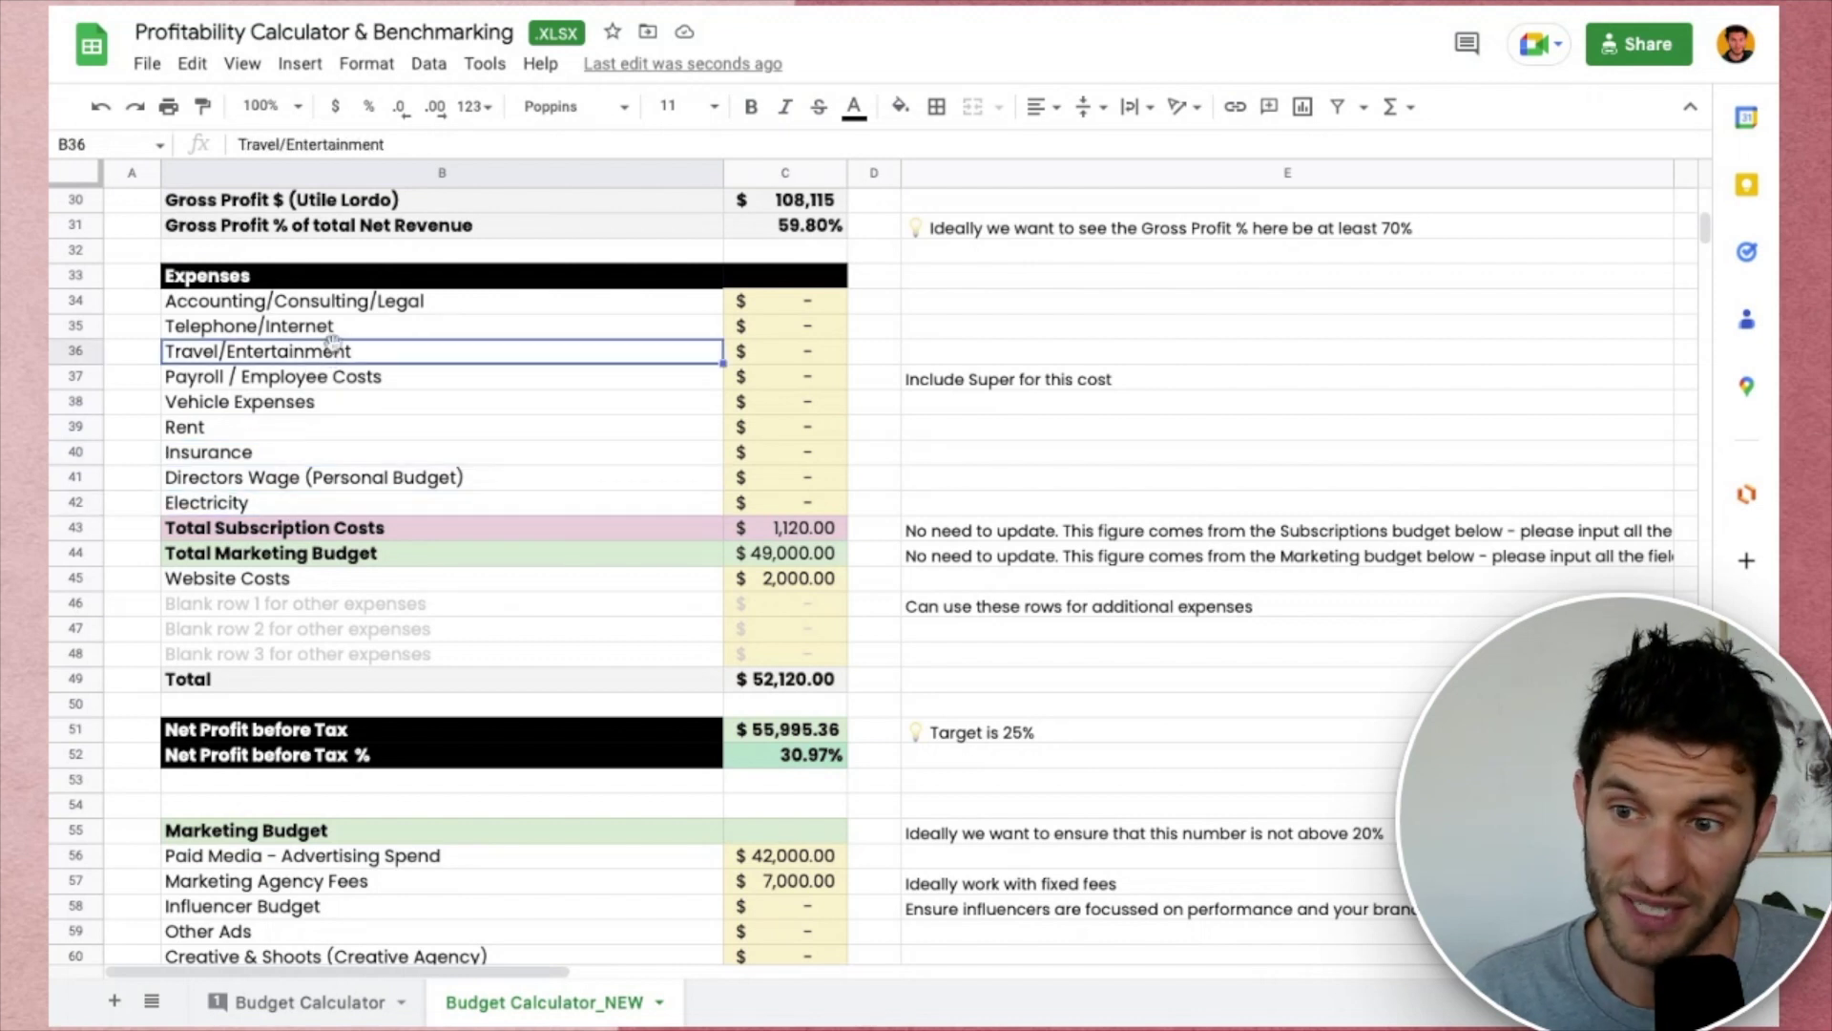
pyautogui.click(389, 331)
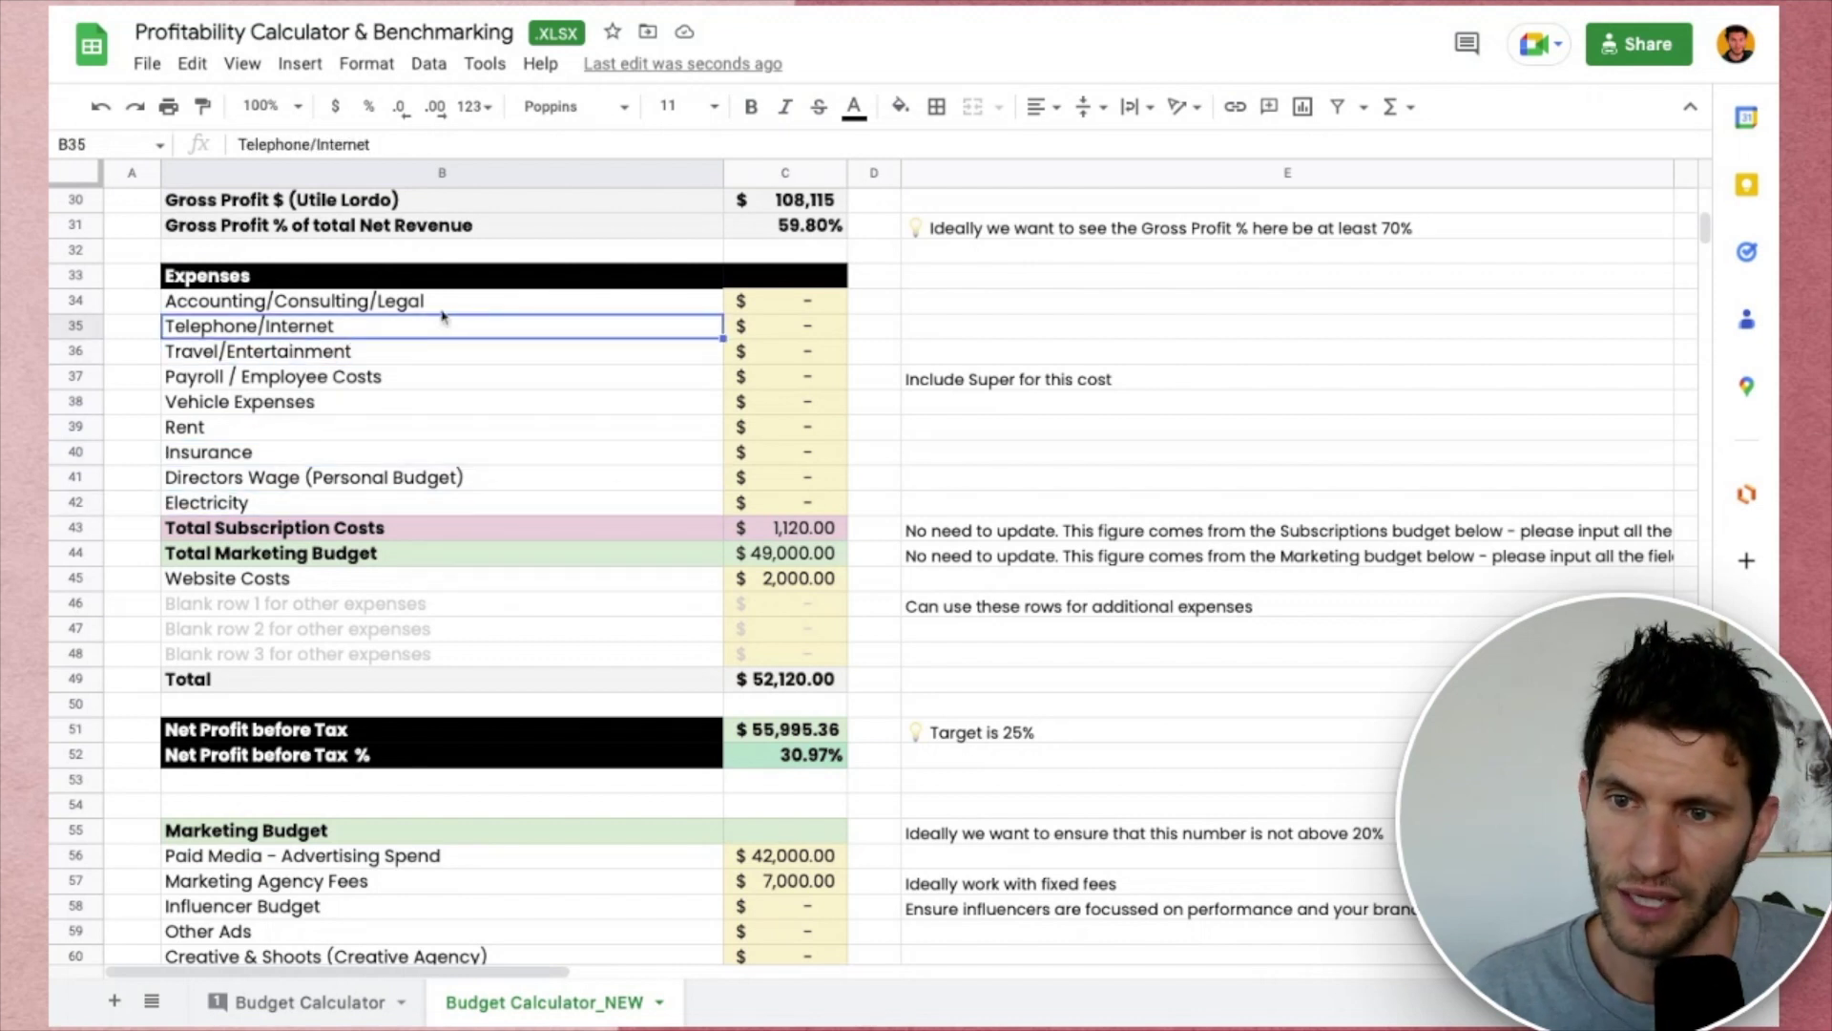
# Review the Accounting/Consulting/Legal label in B34, and highlight the Marketing Budget section labels in B55:B63.
pyautogui.click(468, 303)
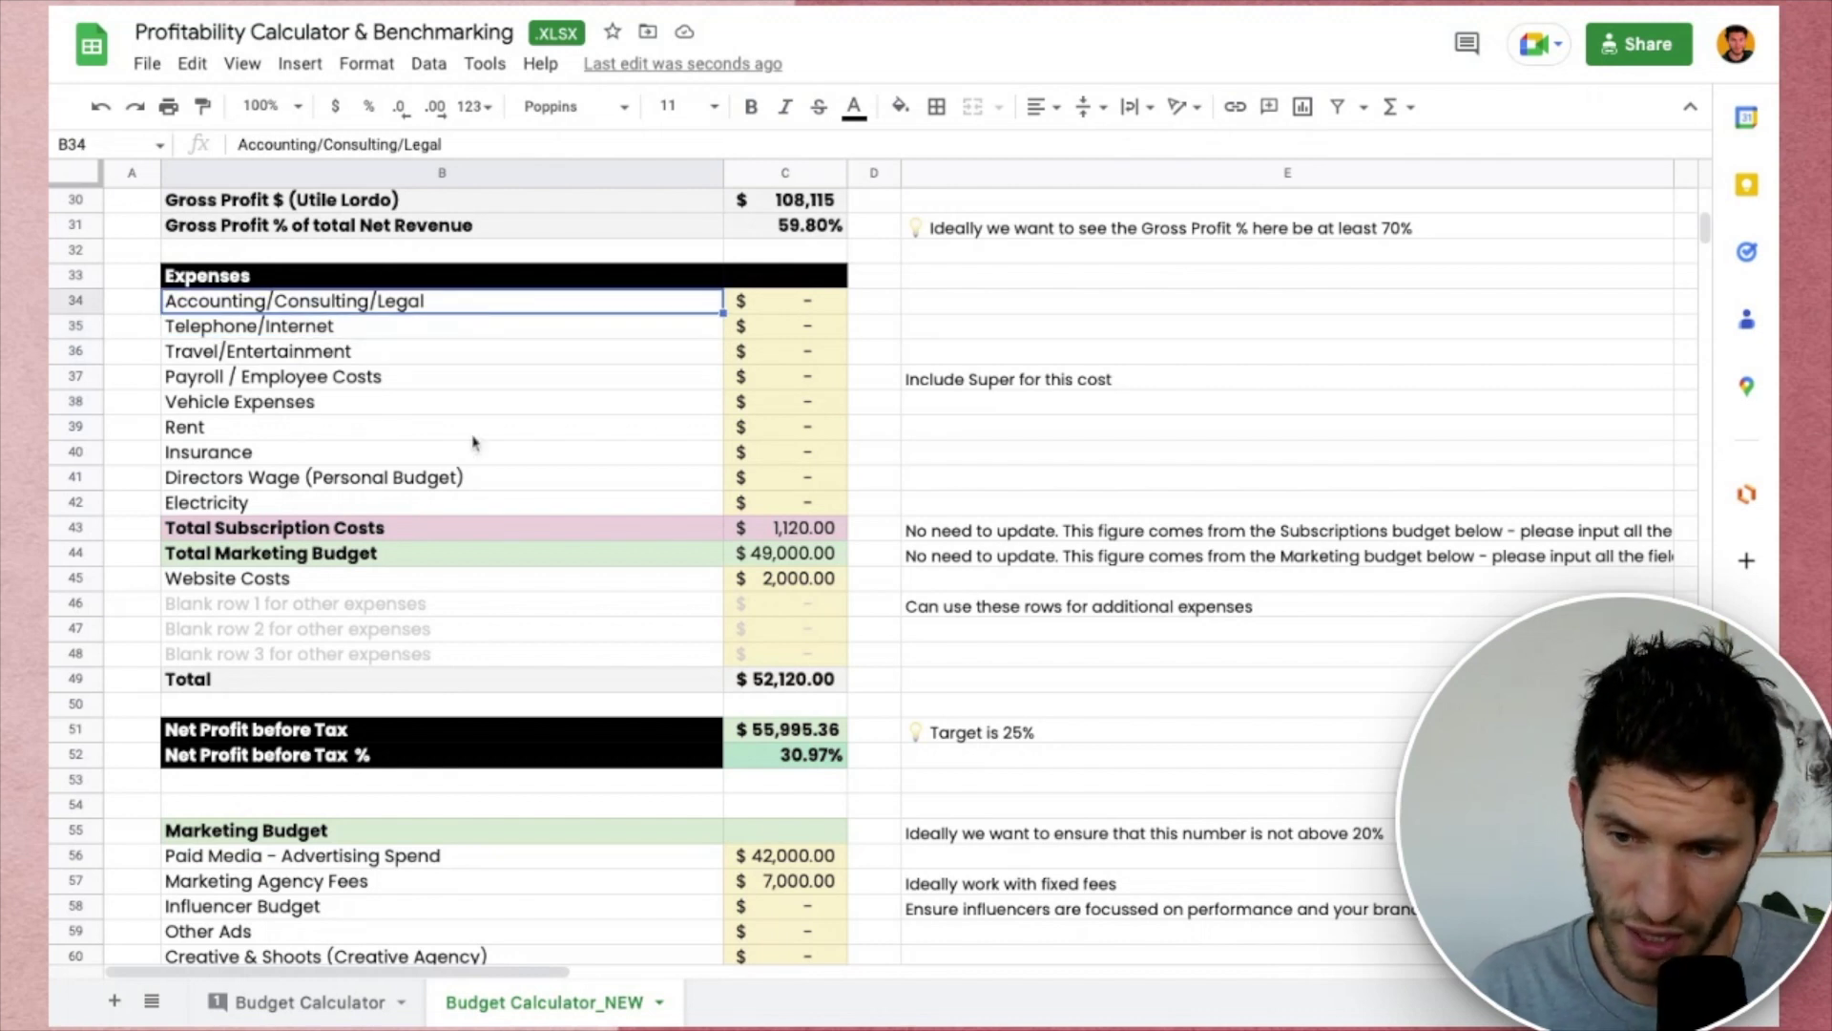
pyautogui.scroll(-2, 475, 435)
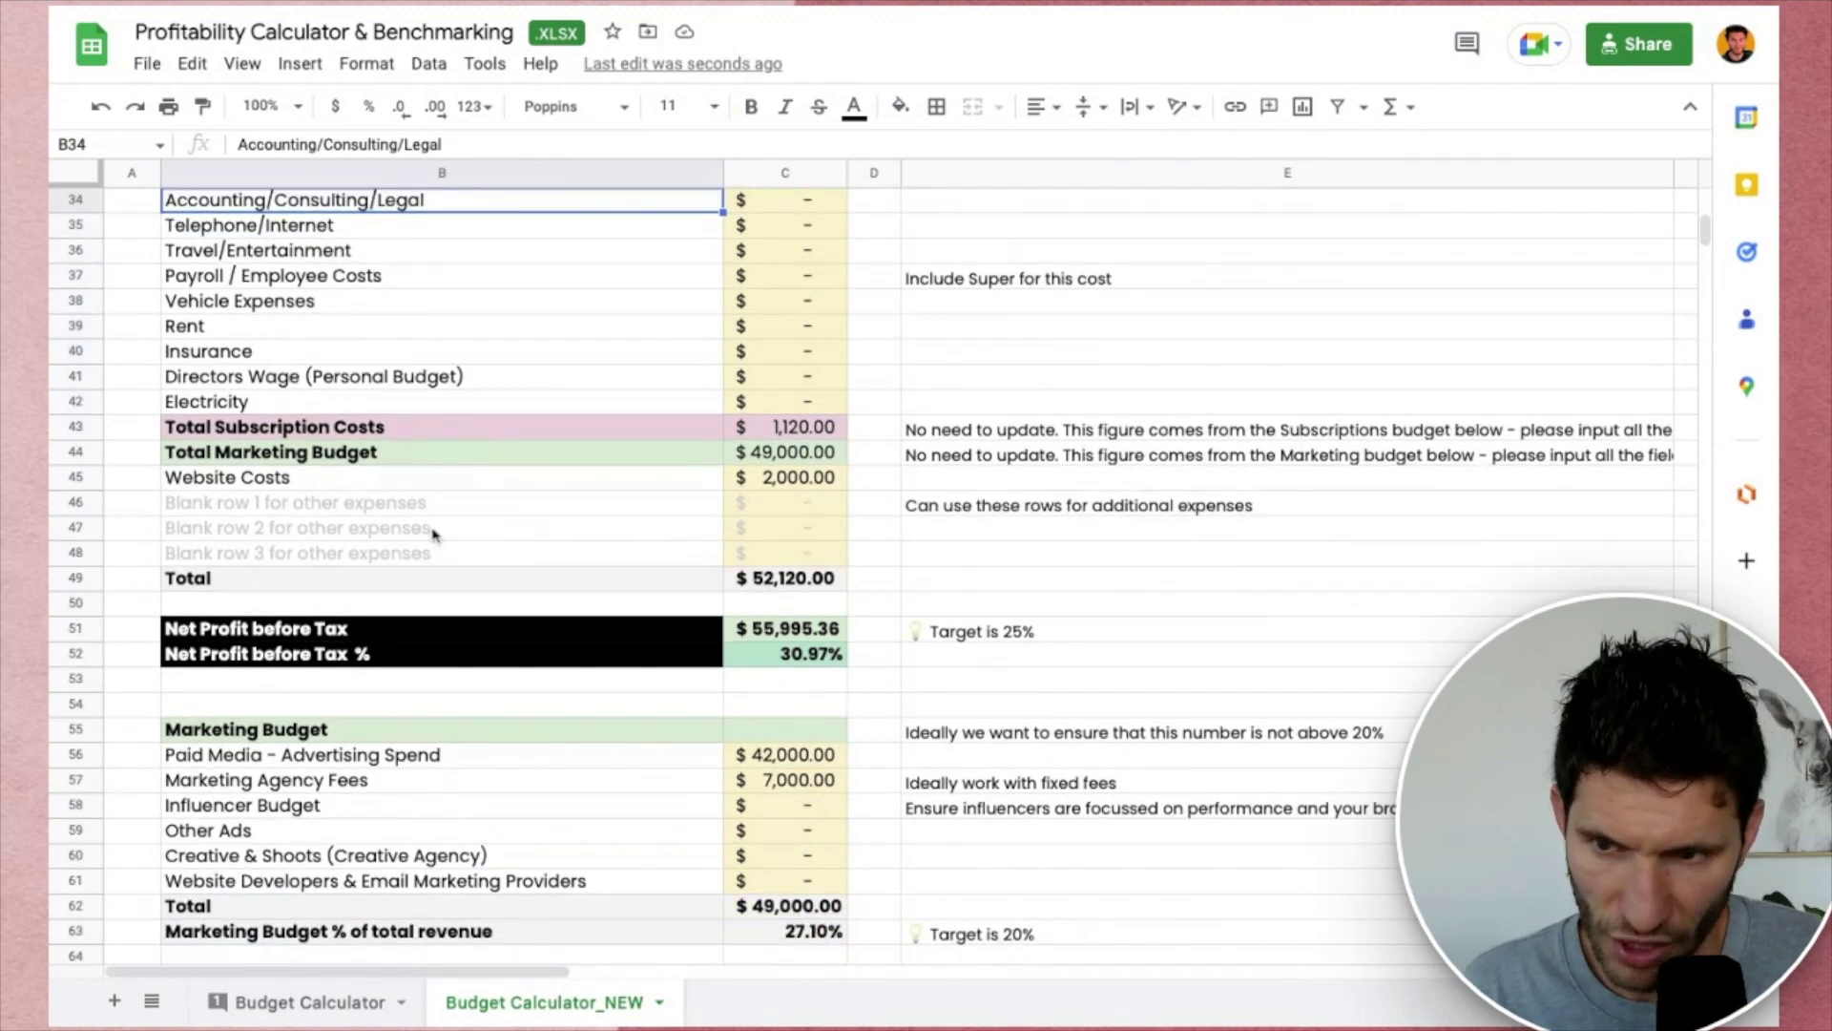
pyautogui.scroll(-3, 433, 534)
pyautogui.moveTo(315, 584); pyautogui.dragTo(375, 778)
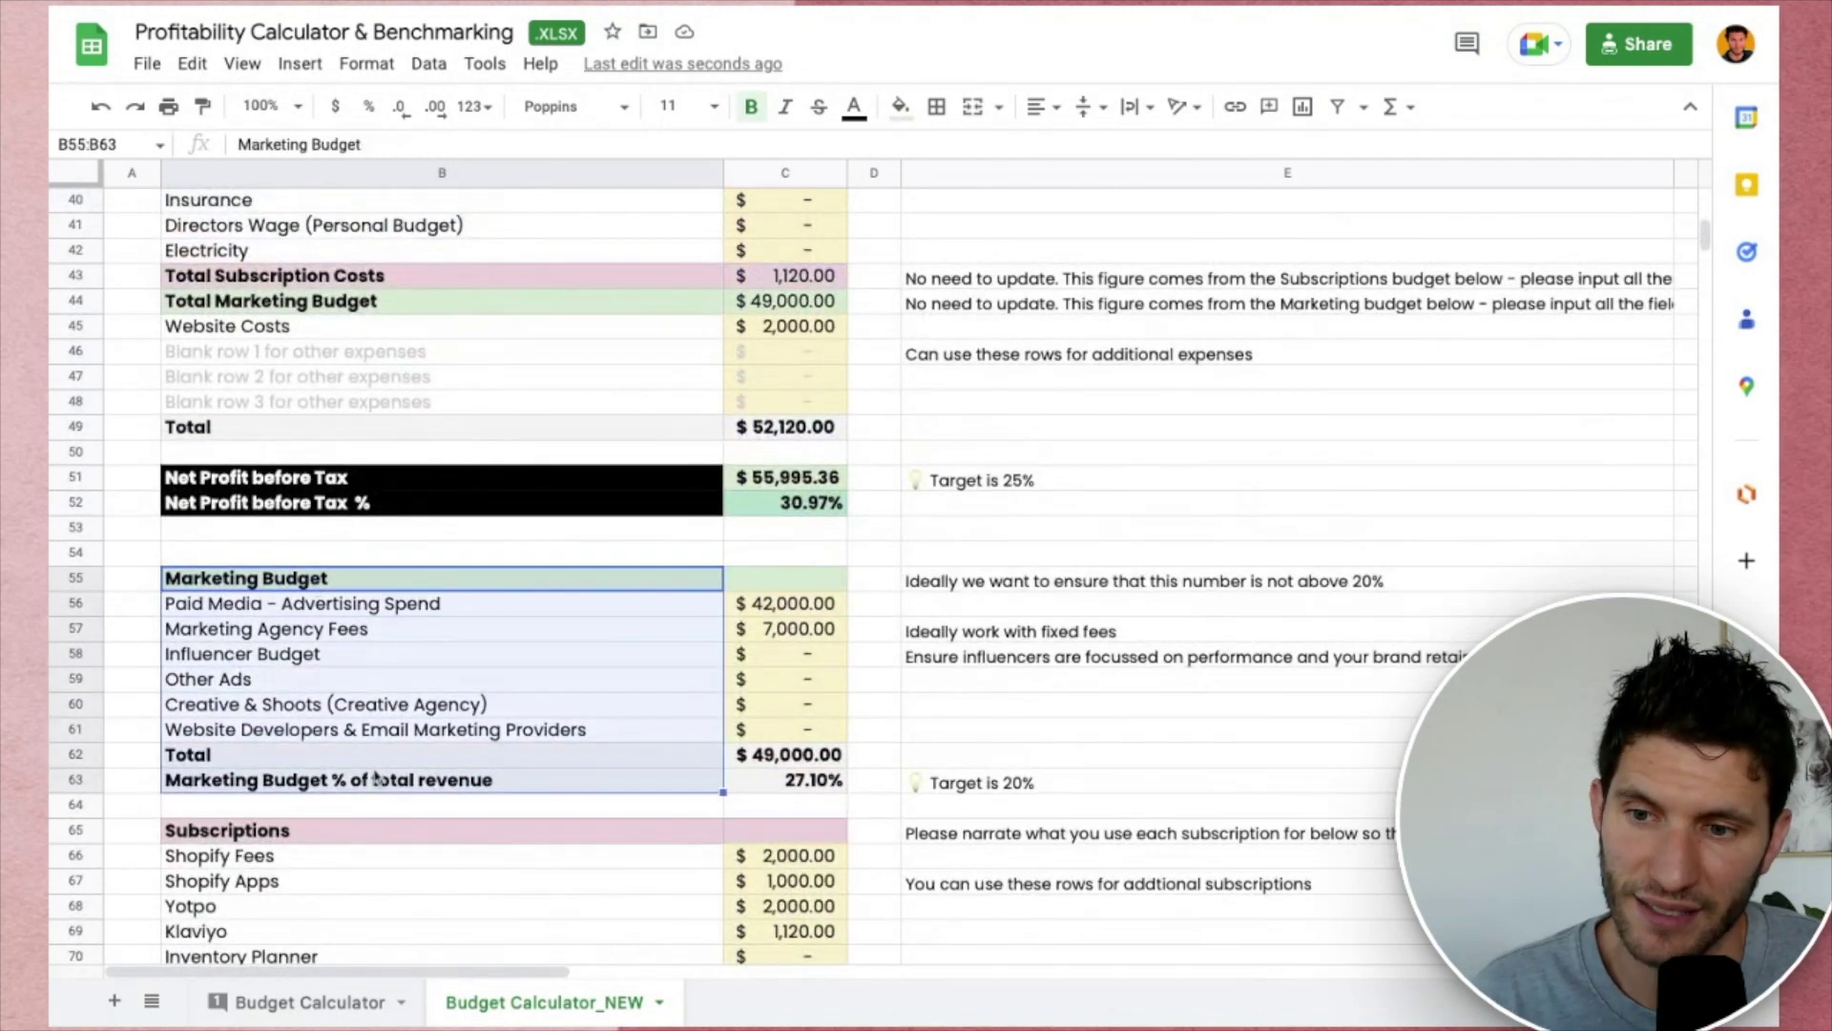
# Rename the Marketing Budget heading in B55 as Marketing Expenses.
pyautogui.click(382, 553)
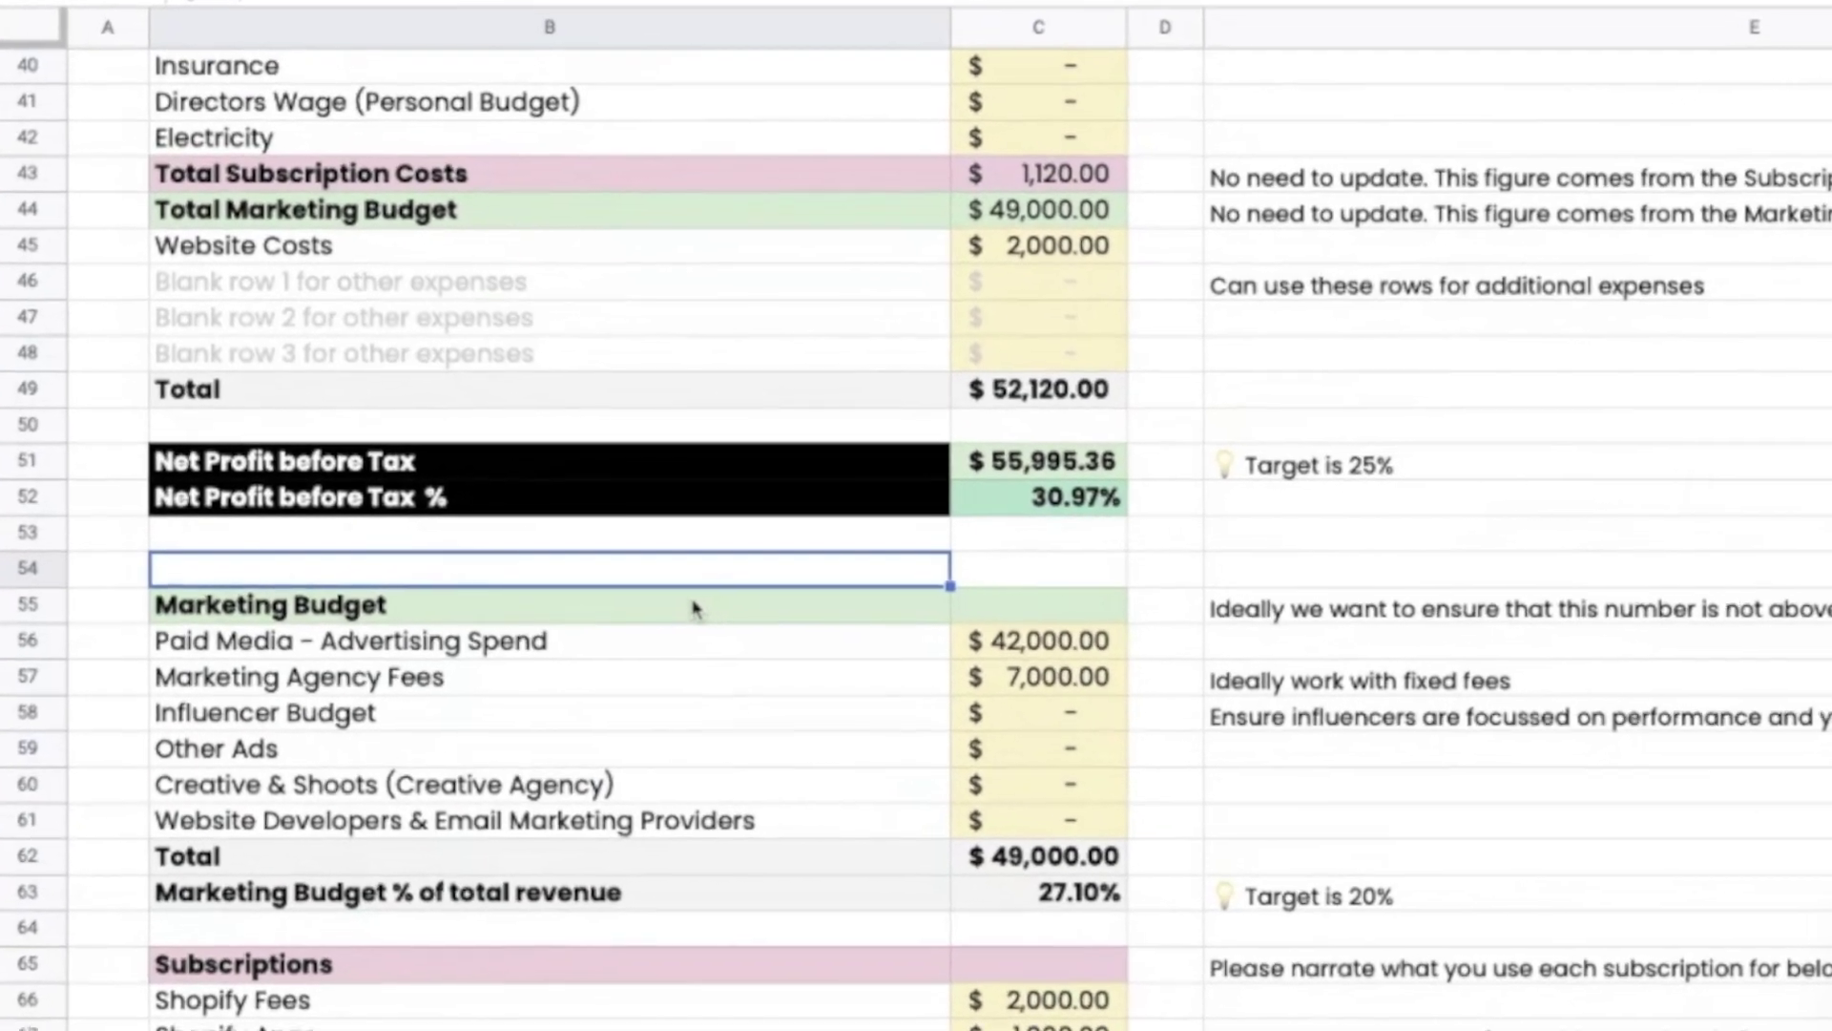
pyautogui.press('Down')
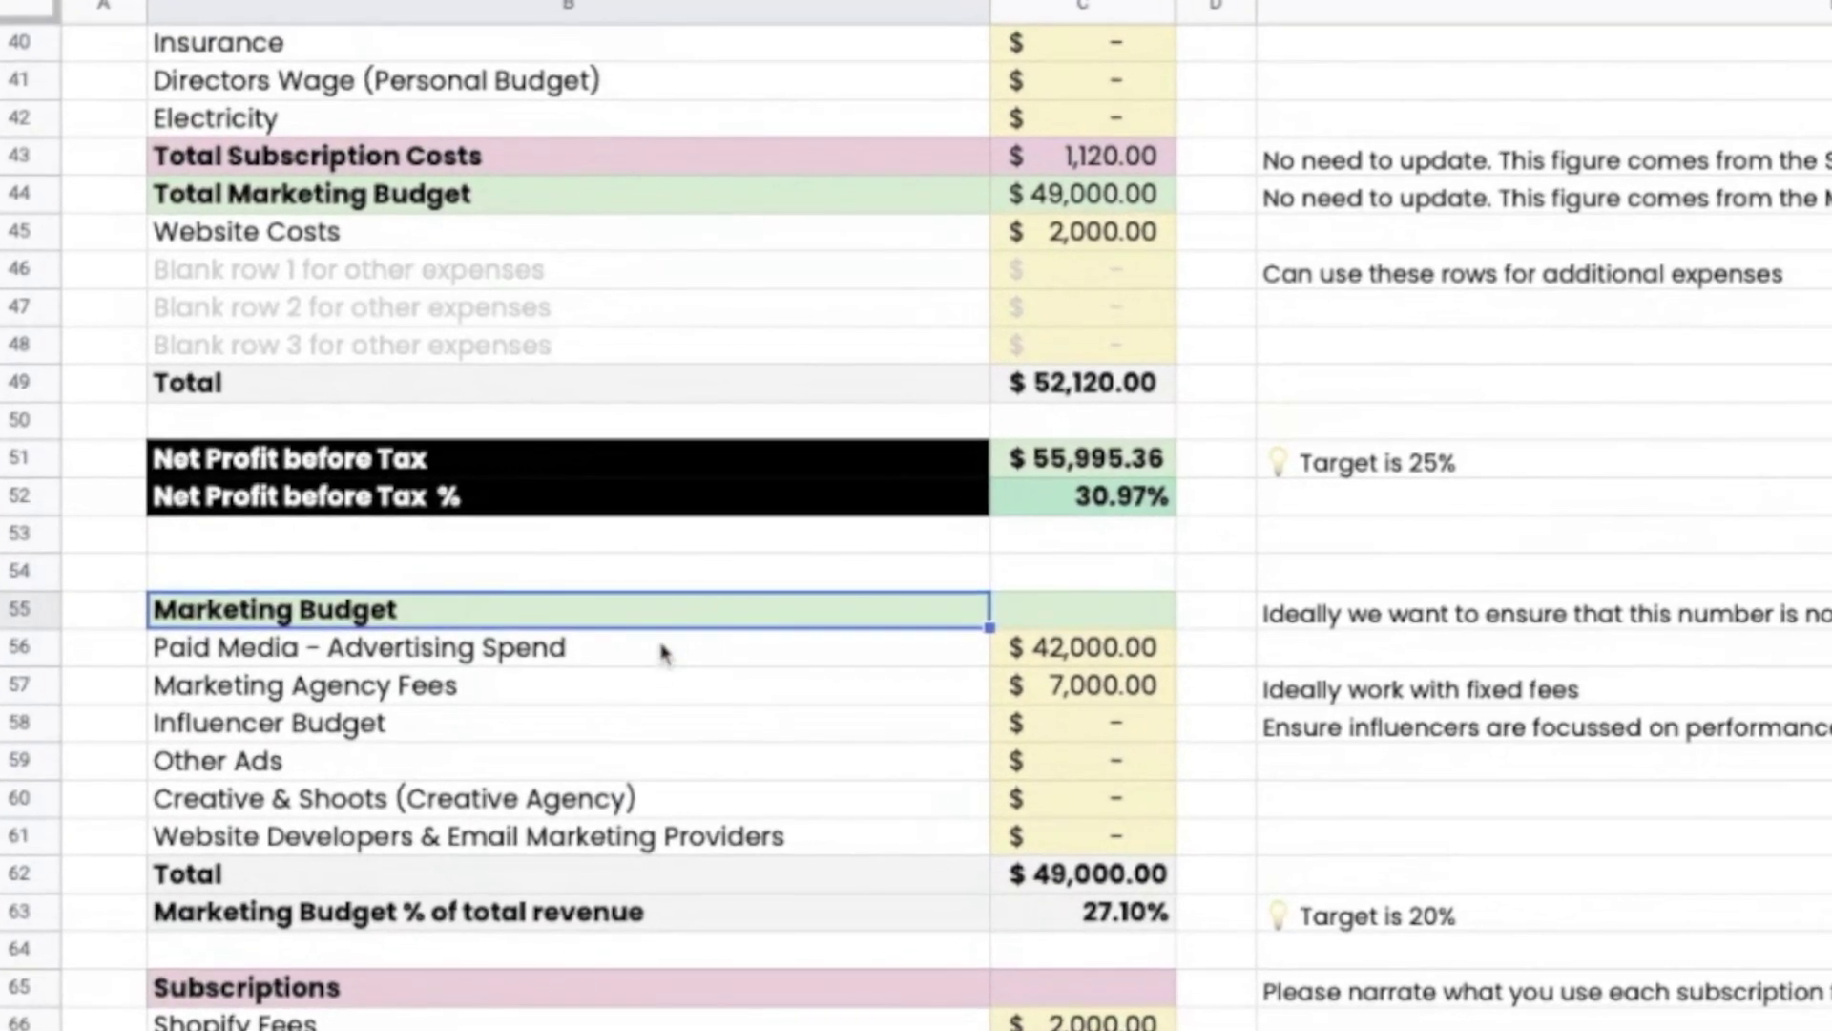
pyautogui.scroll(-1, 649, 665)
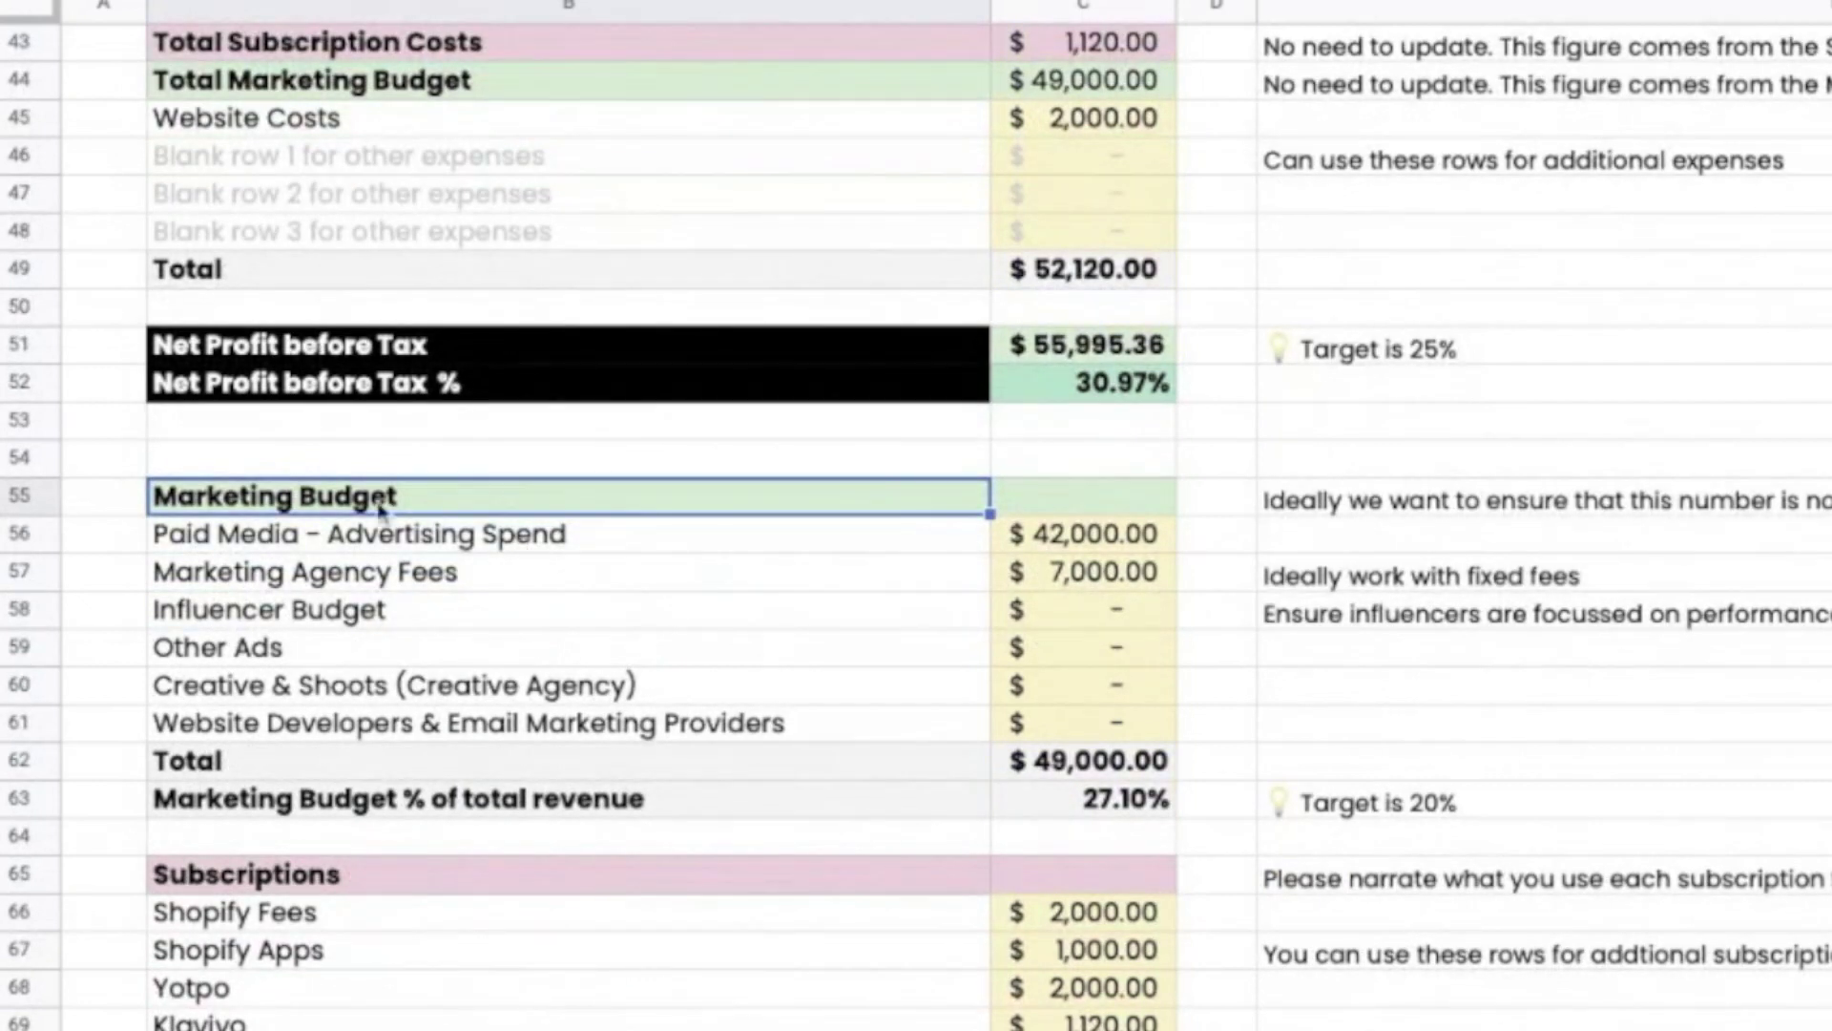
pyautogui.doubleClick(339, 507)
pyautogui.doubleClick(339, 503)
pyautogui.write('E')
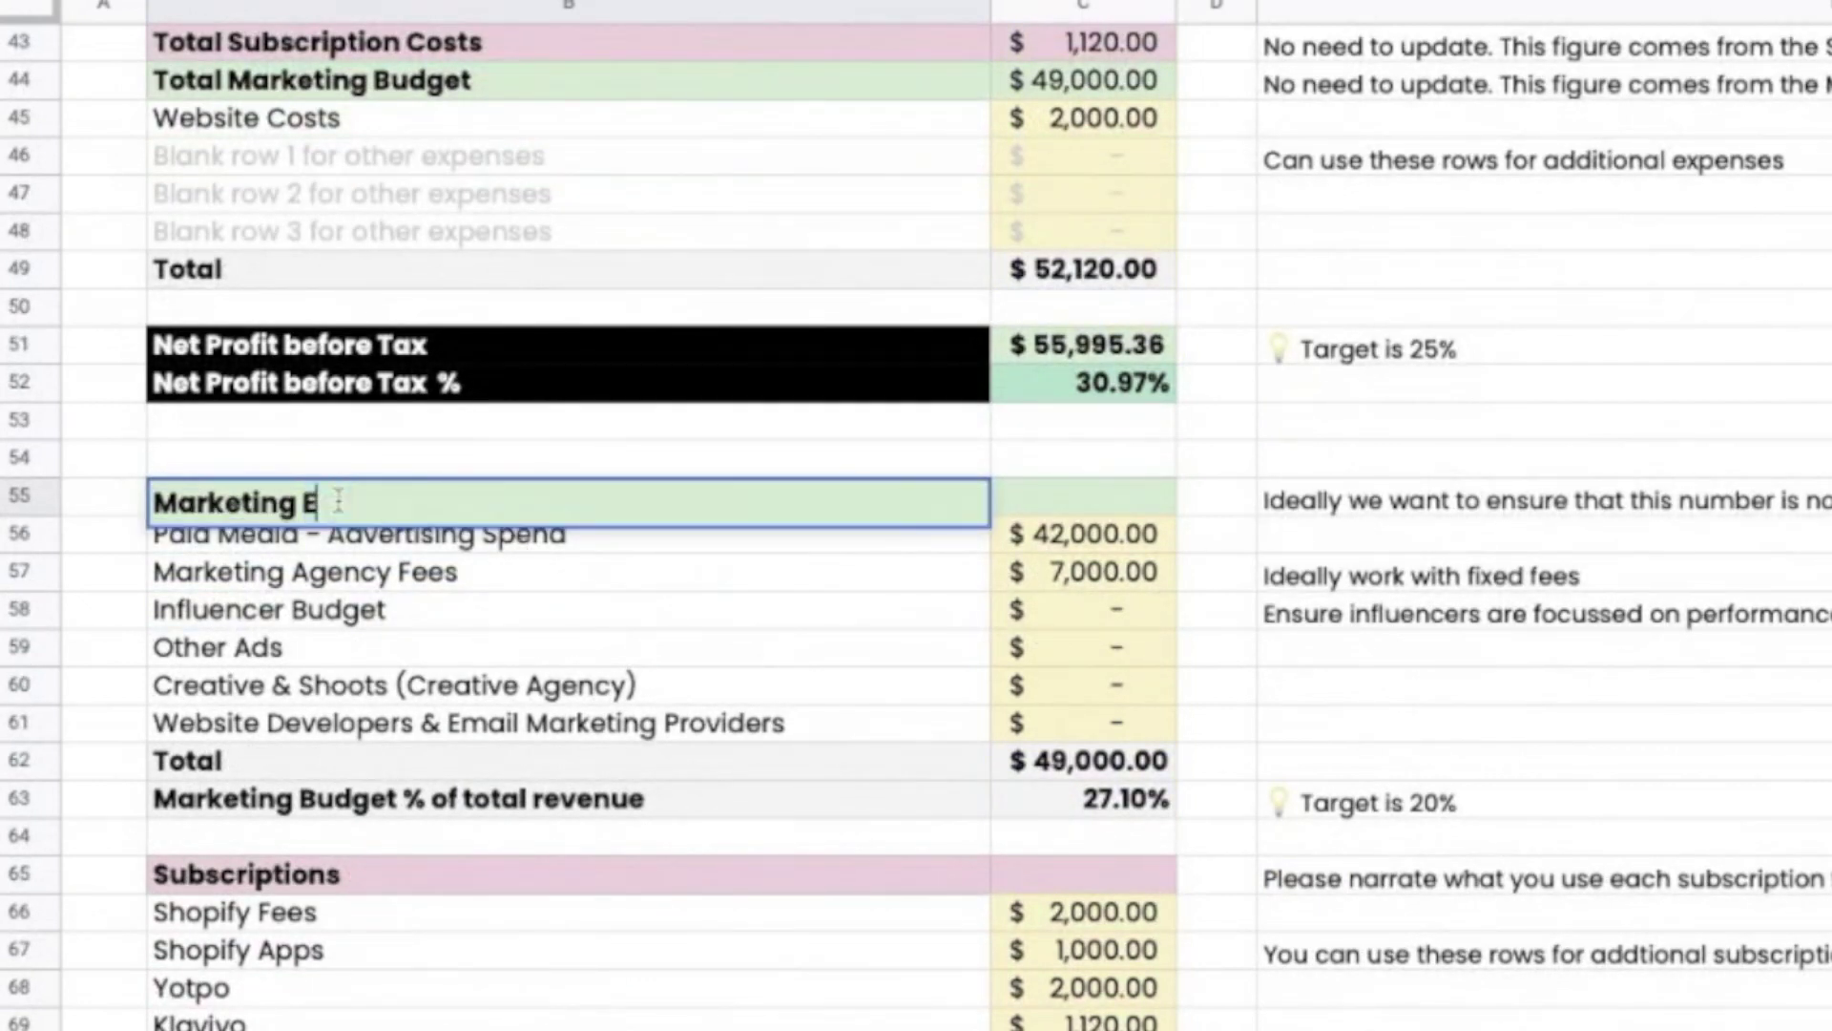
pyautogui.write('xpesn')
pyautogui.press('BackSpace')
pyautogui.press('BackSpace')
pyautogui.write('nses')
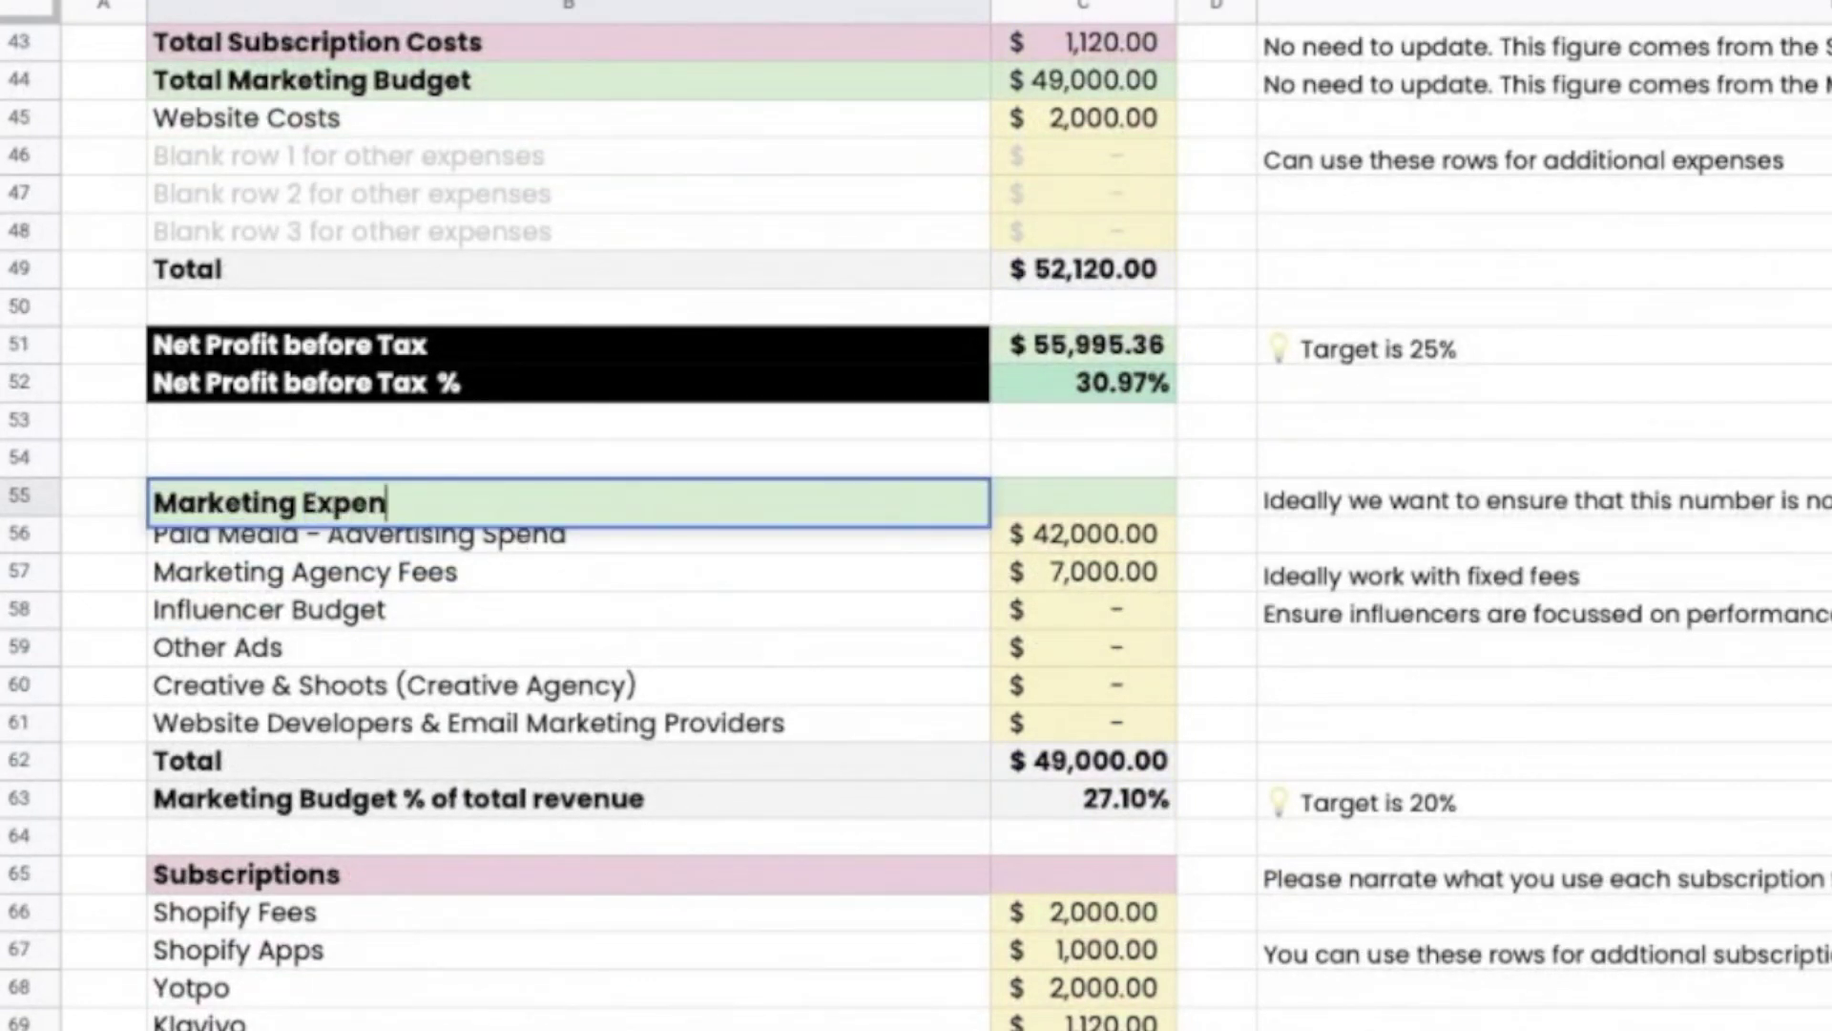
pyautogui.press('Return')
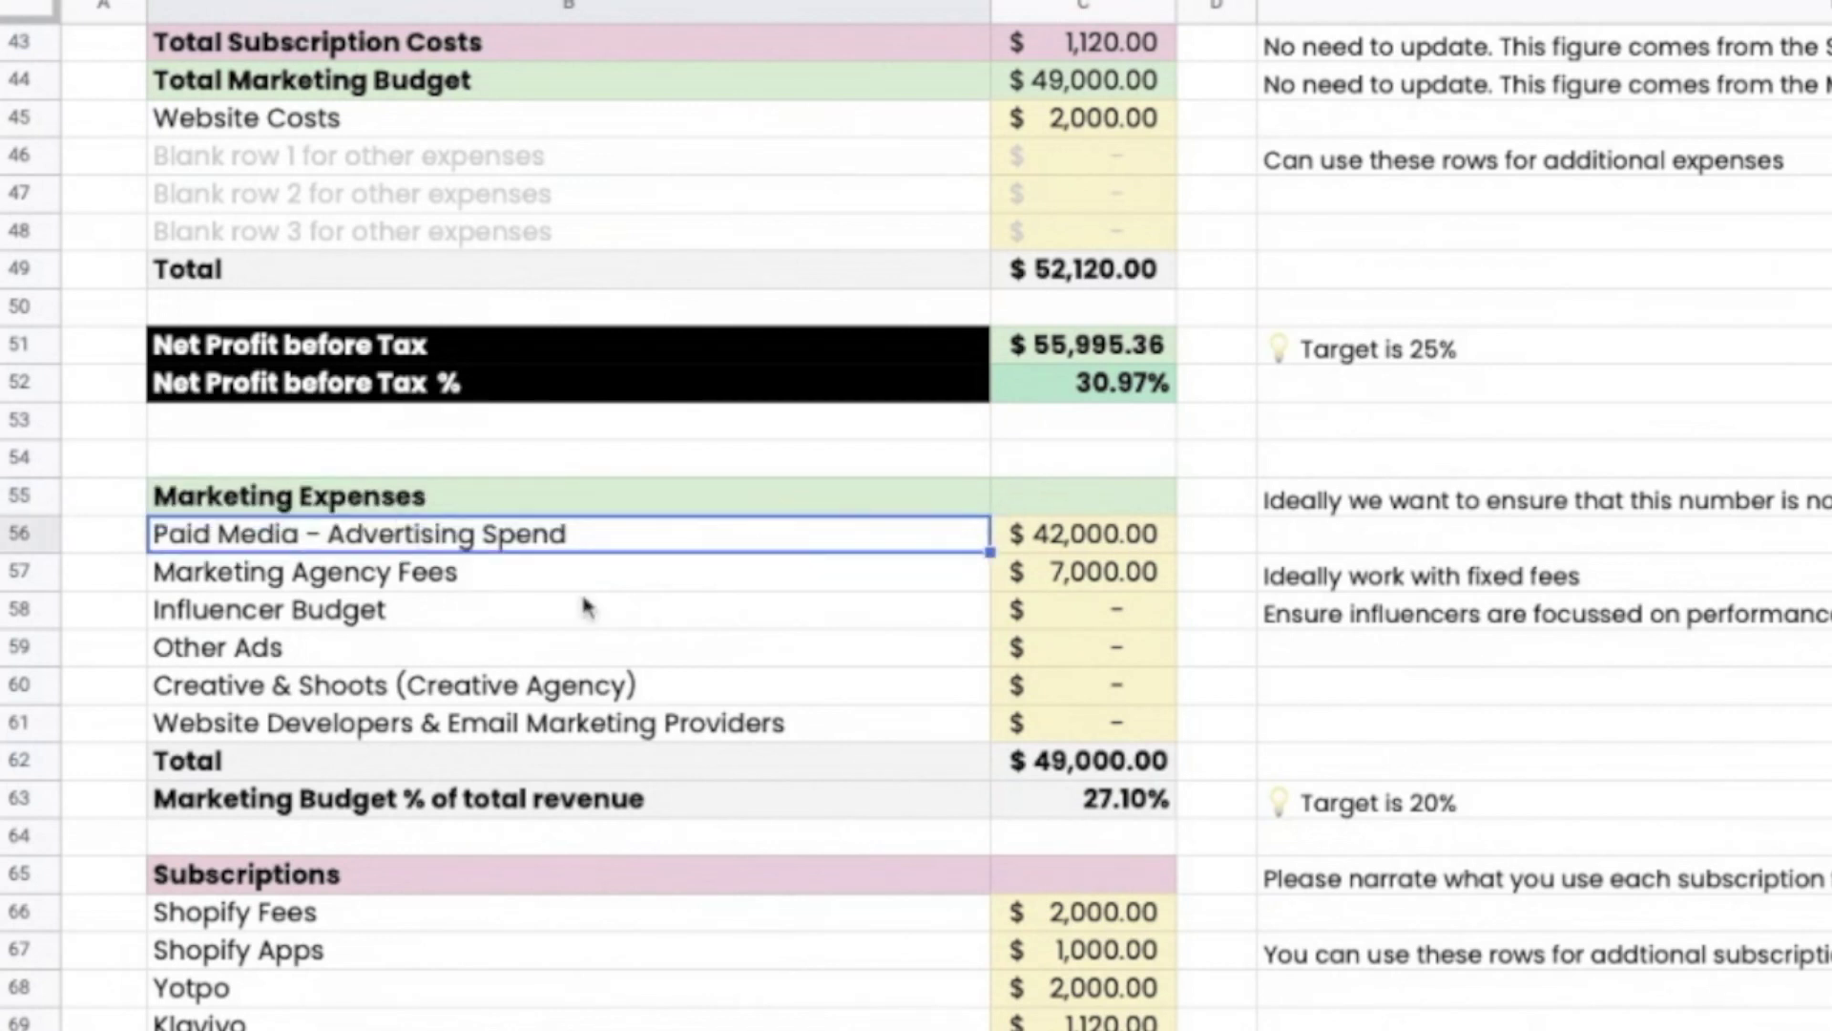
# Review the Marketing Expenses rows from Paid Media - Advertising Spend in row 56 down to Website Developers & Email Marketing Providers in row 61.
pyautogui.click(661, 616)
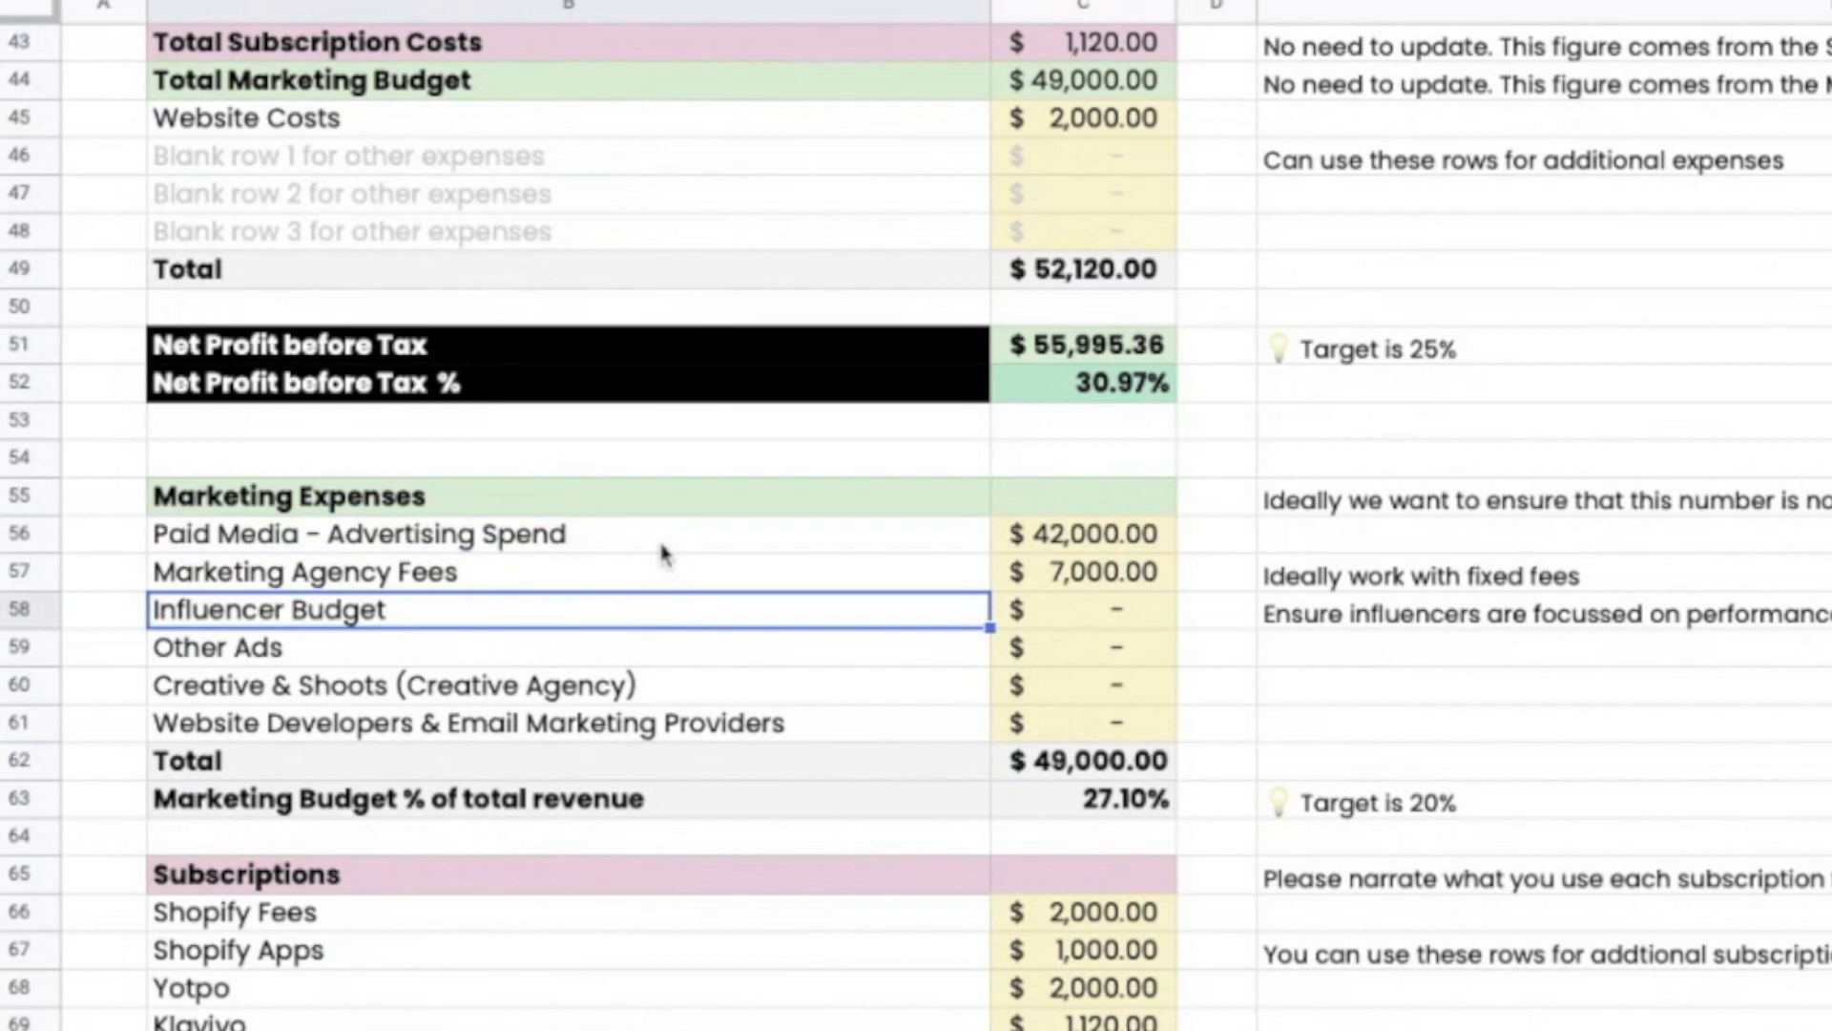
pyautogui.click(565, 542)
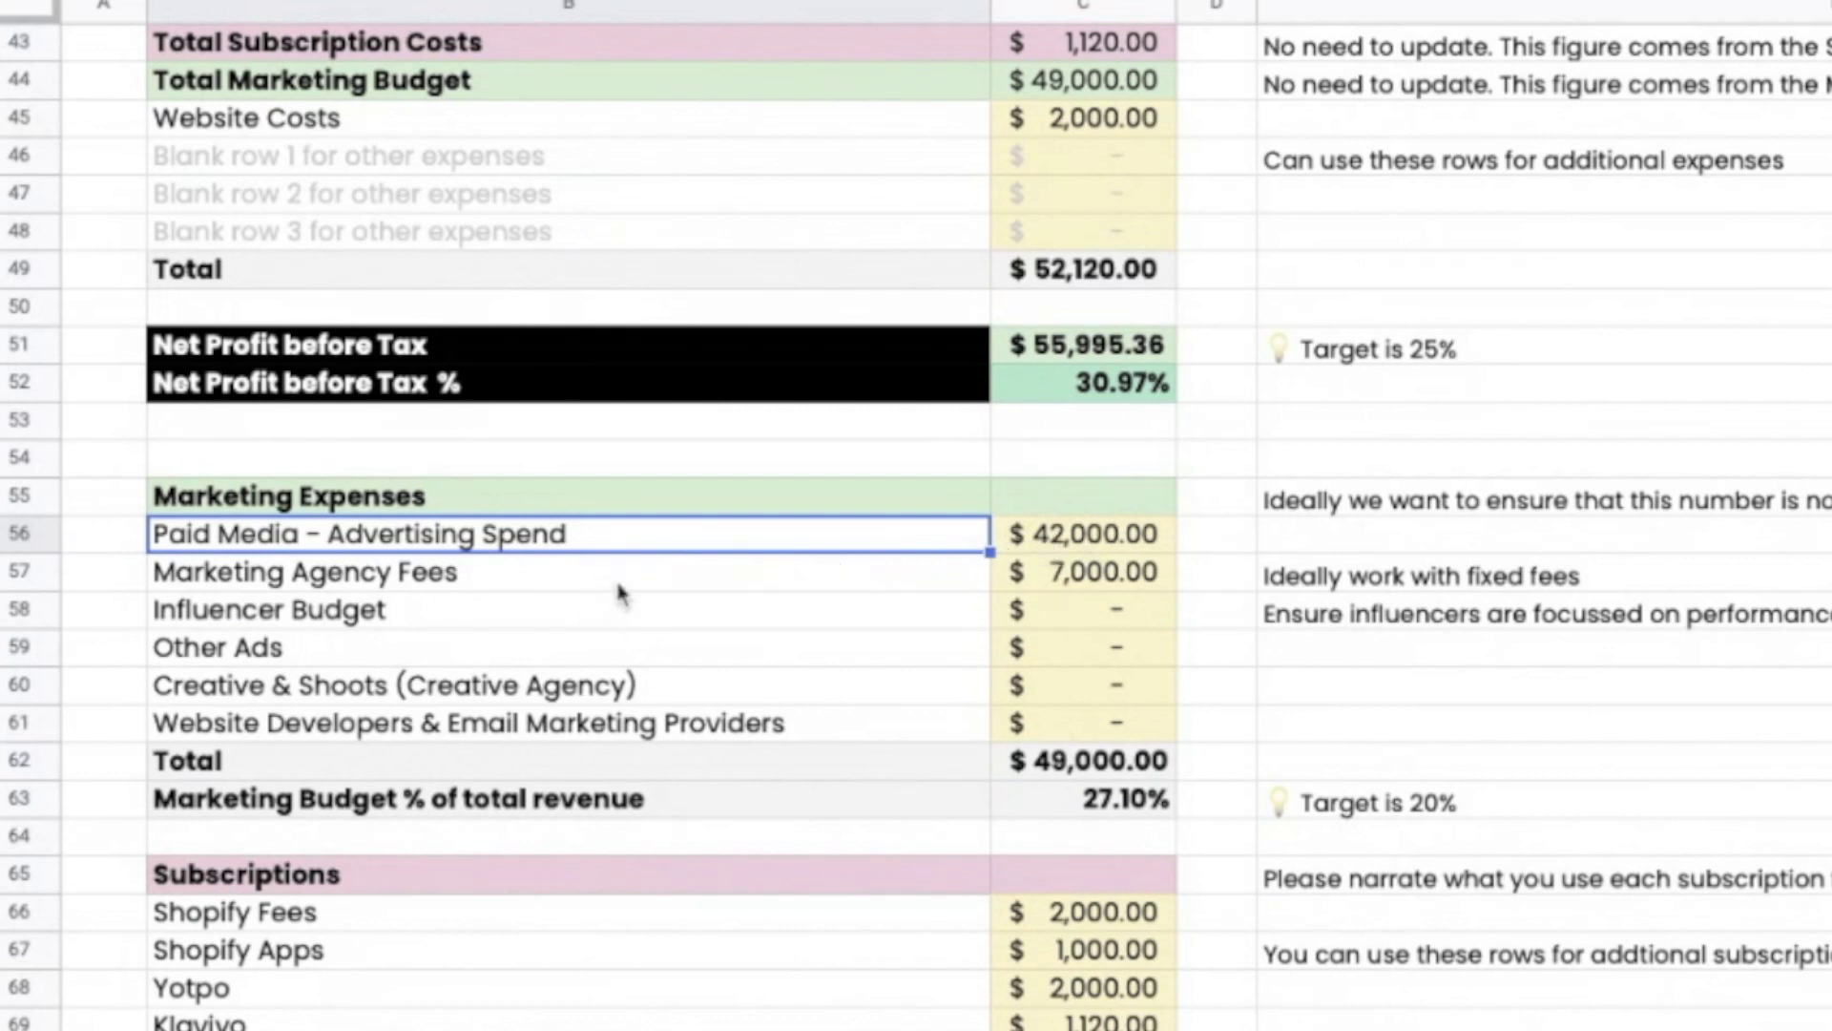
pyautogui.click(1055, 572)
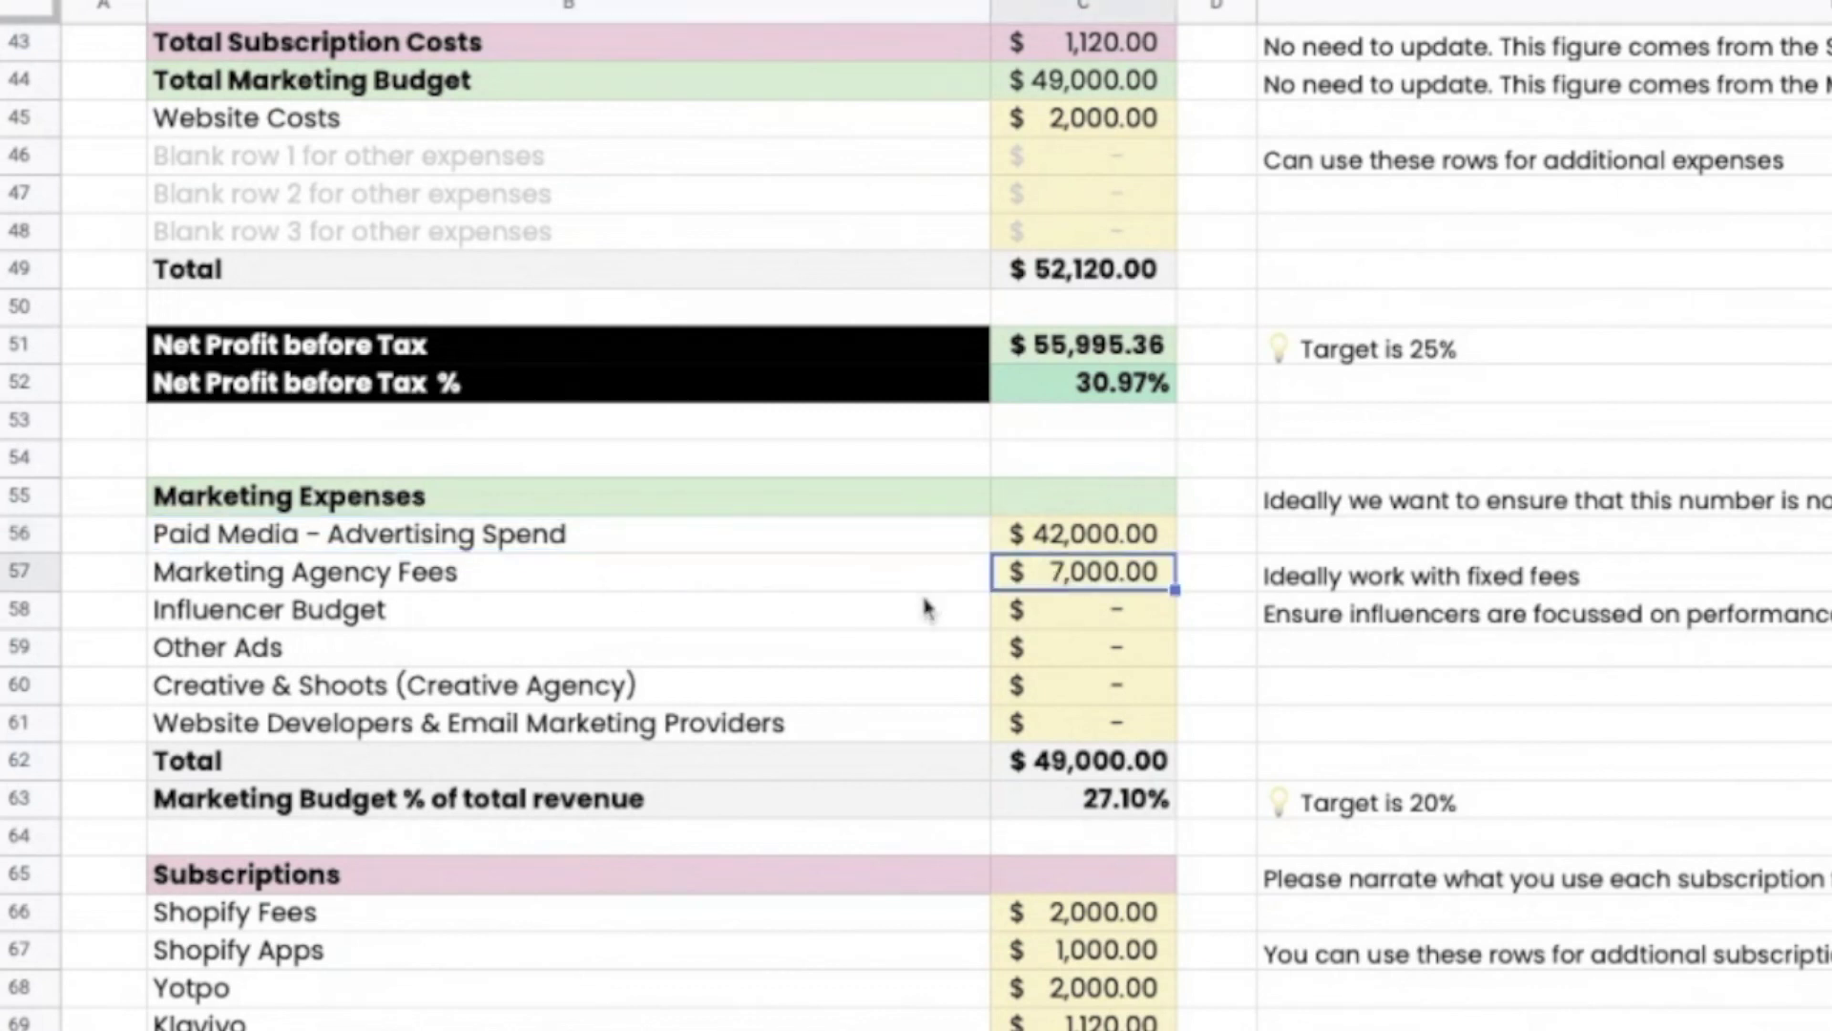
pyautogui.click(546, 613)
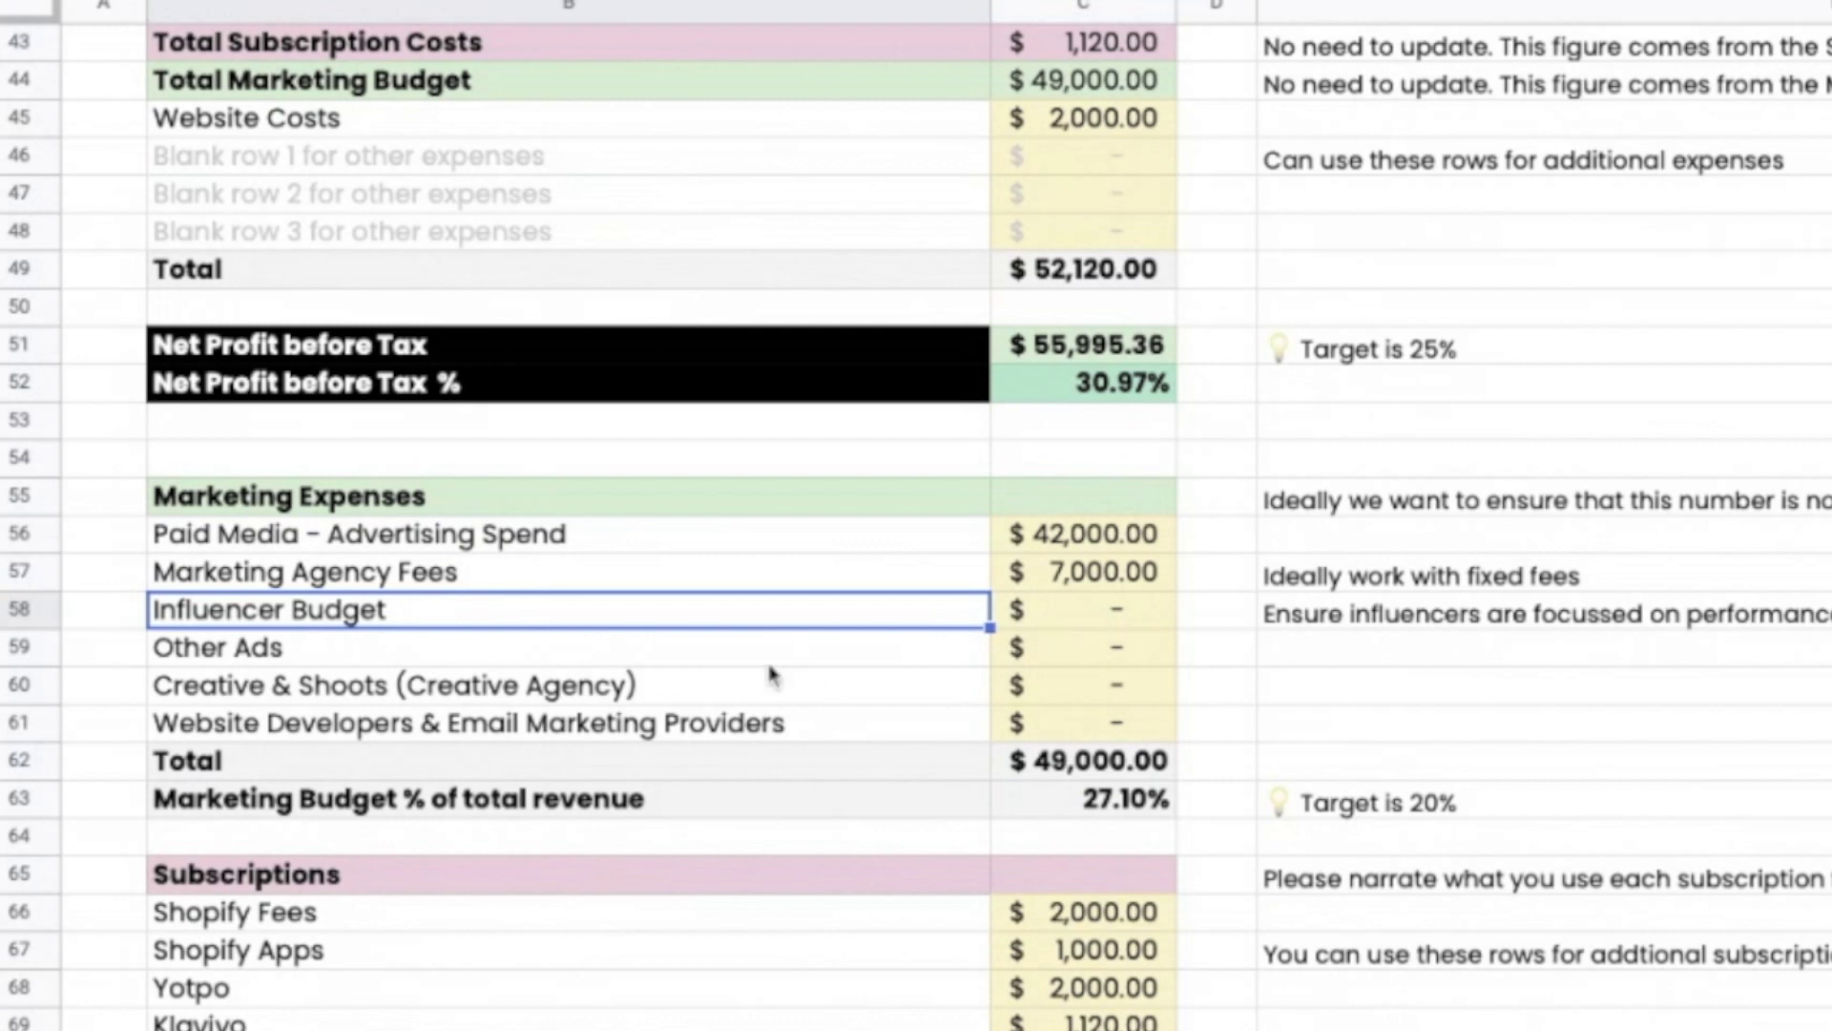
pyautogui.click(737, 658)
pyautogui.click(737, 615)
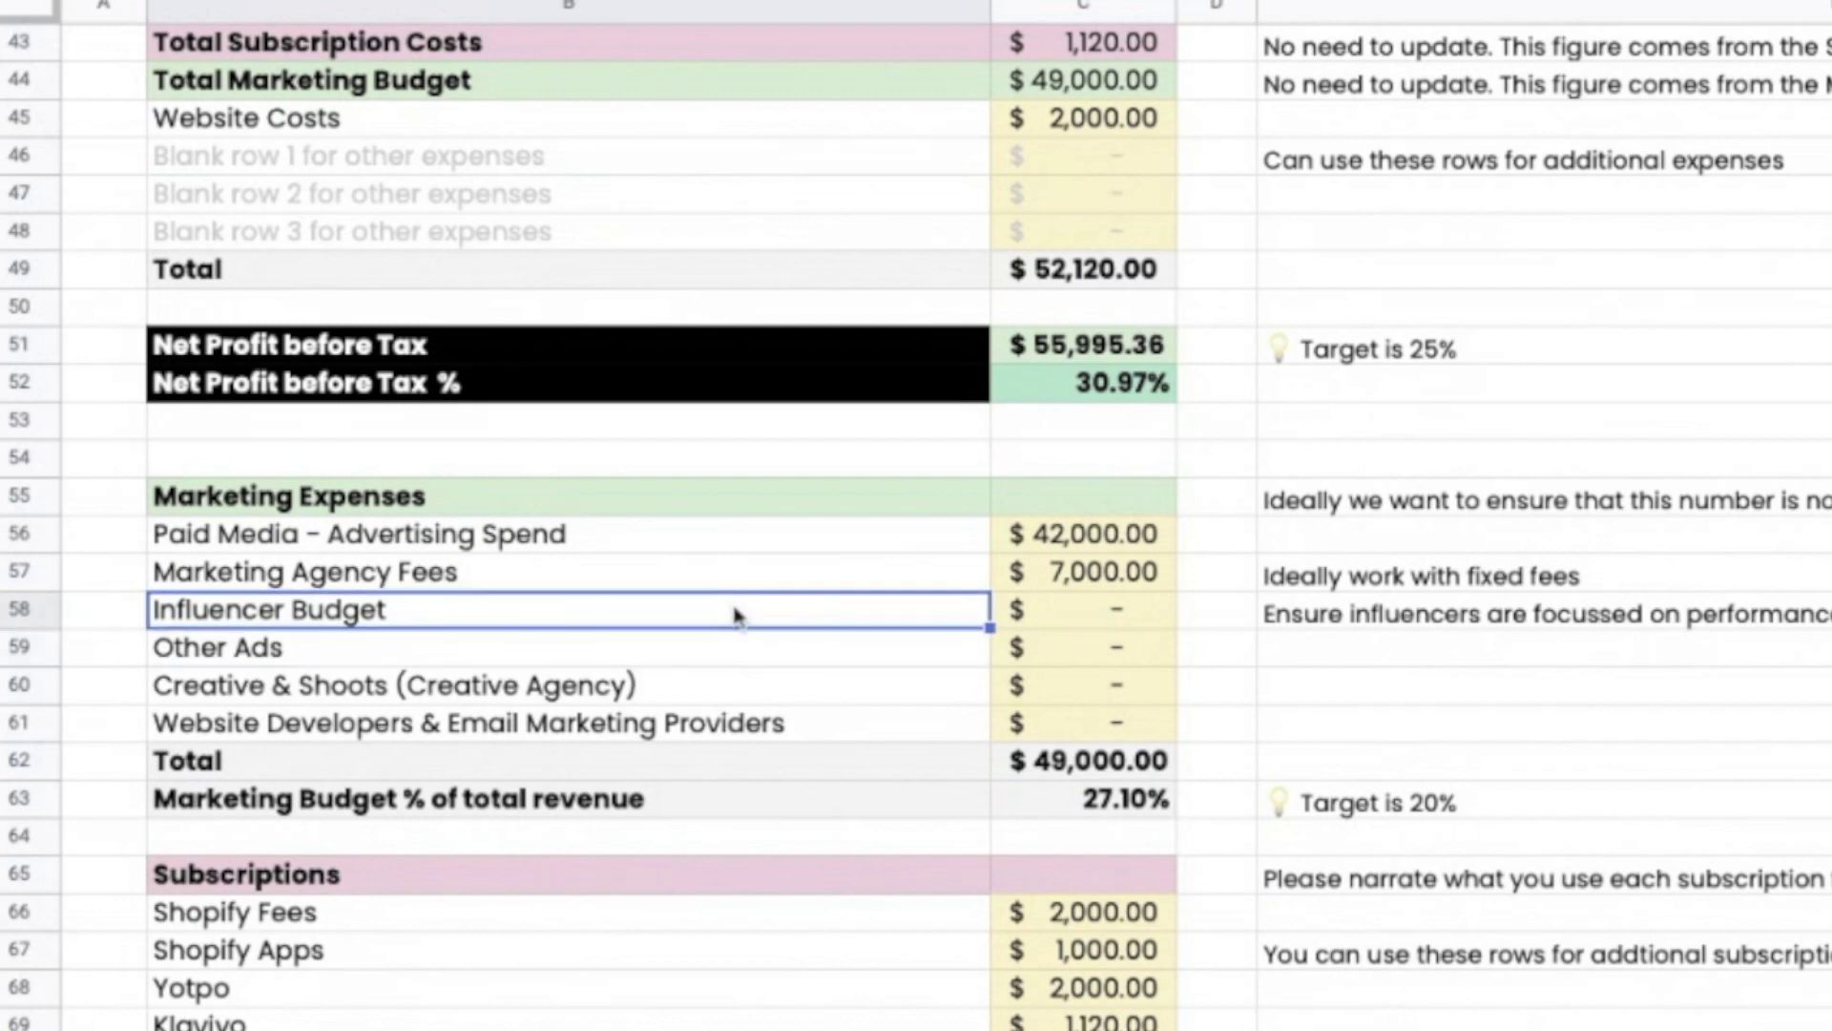
pyautogui.click(796, 662)
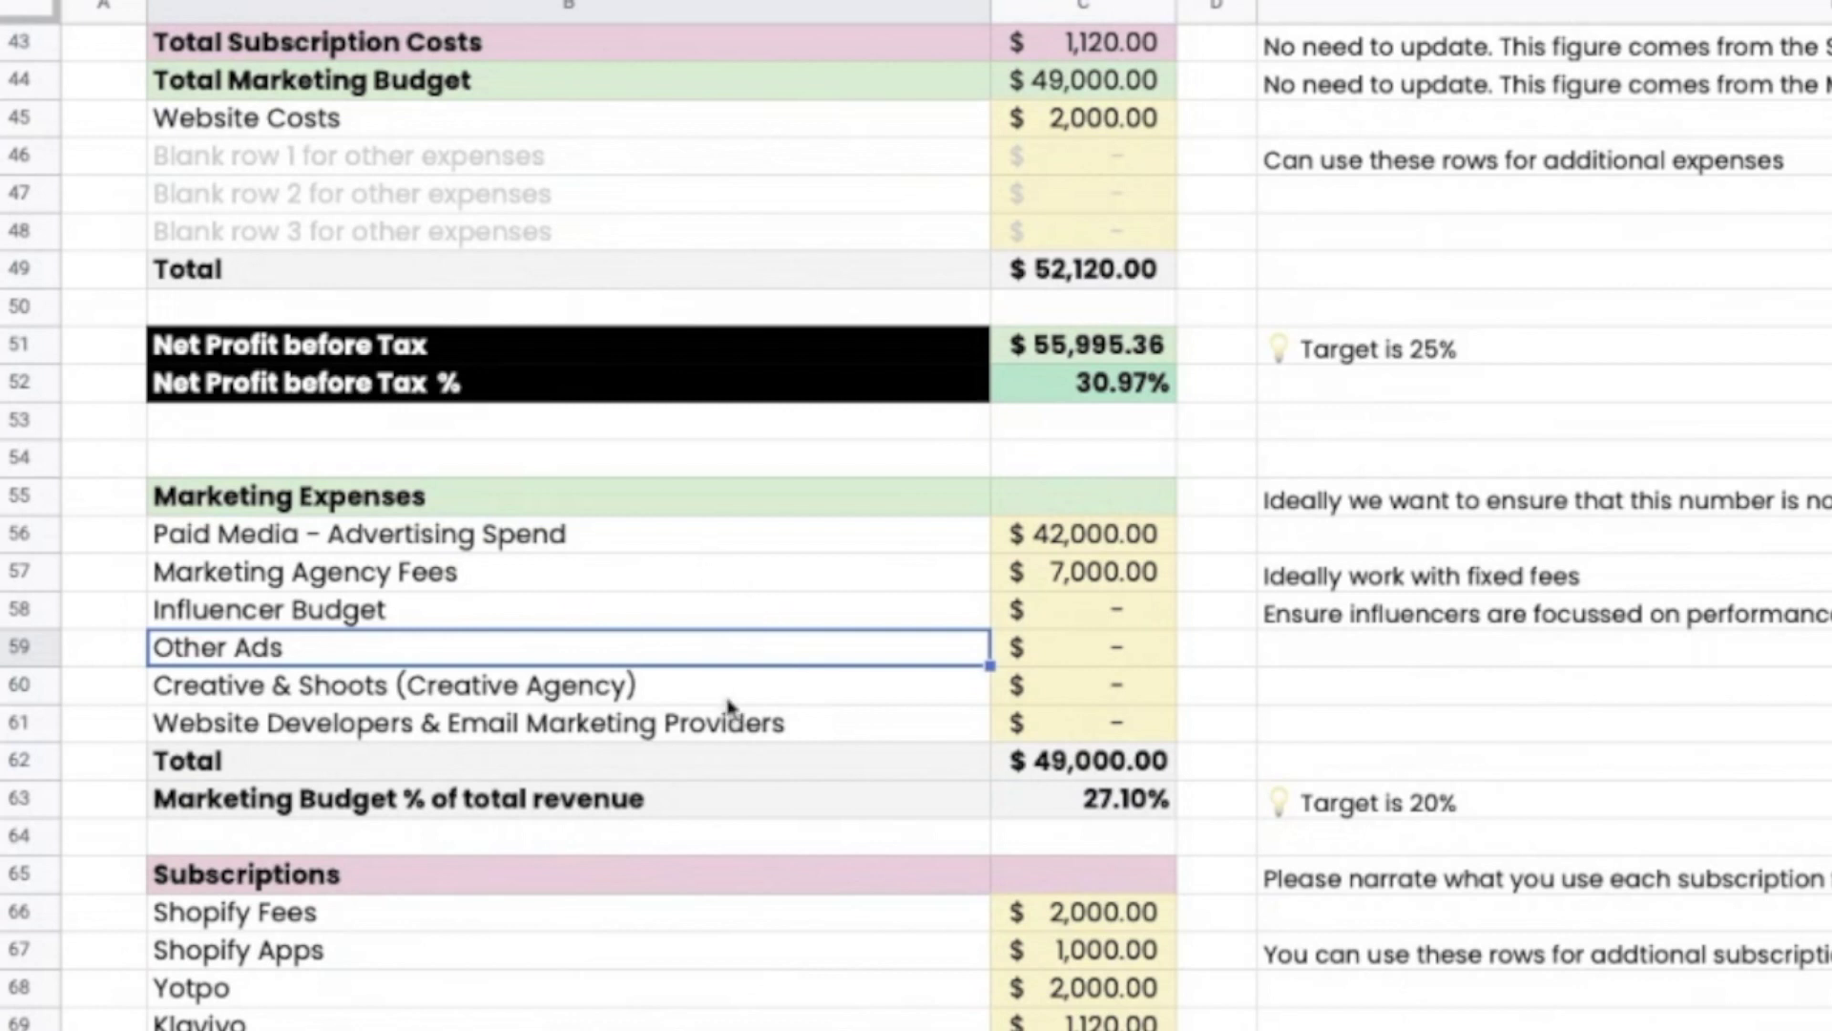
pyautogui.click(786, 695)
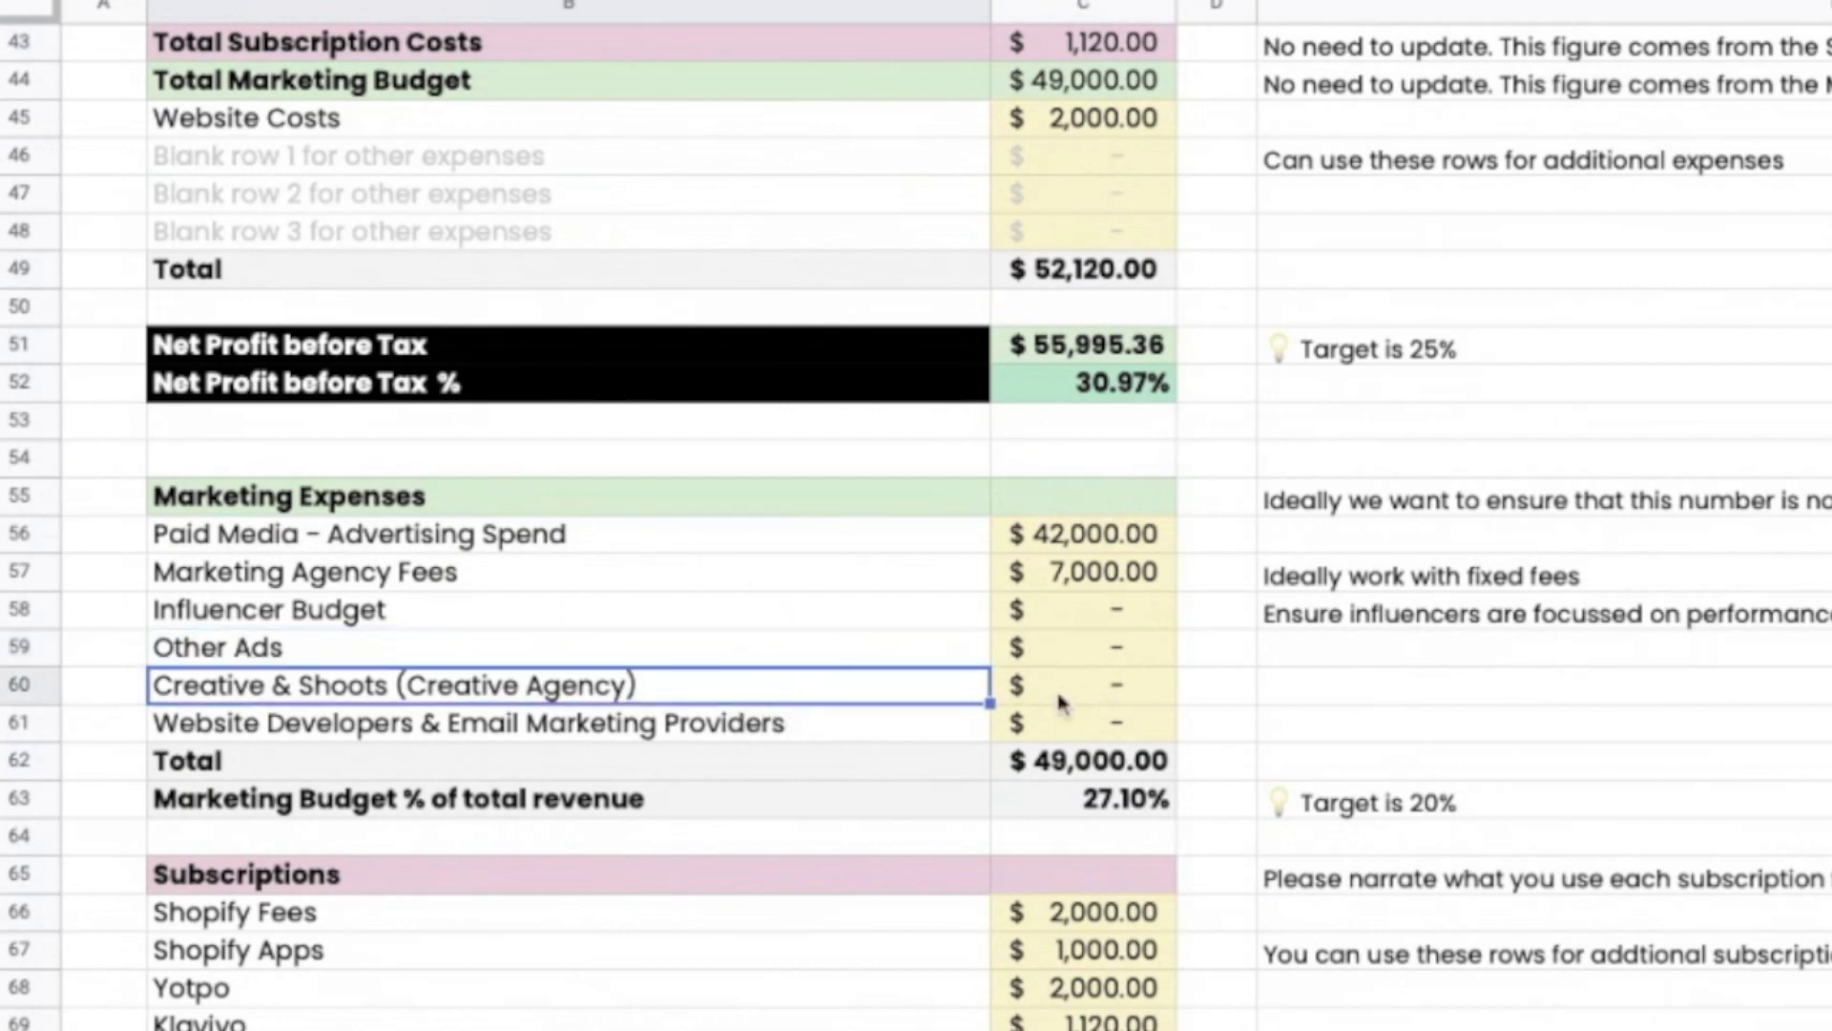
pyautogui.click(857, 724)
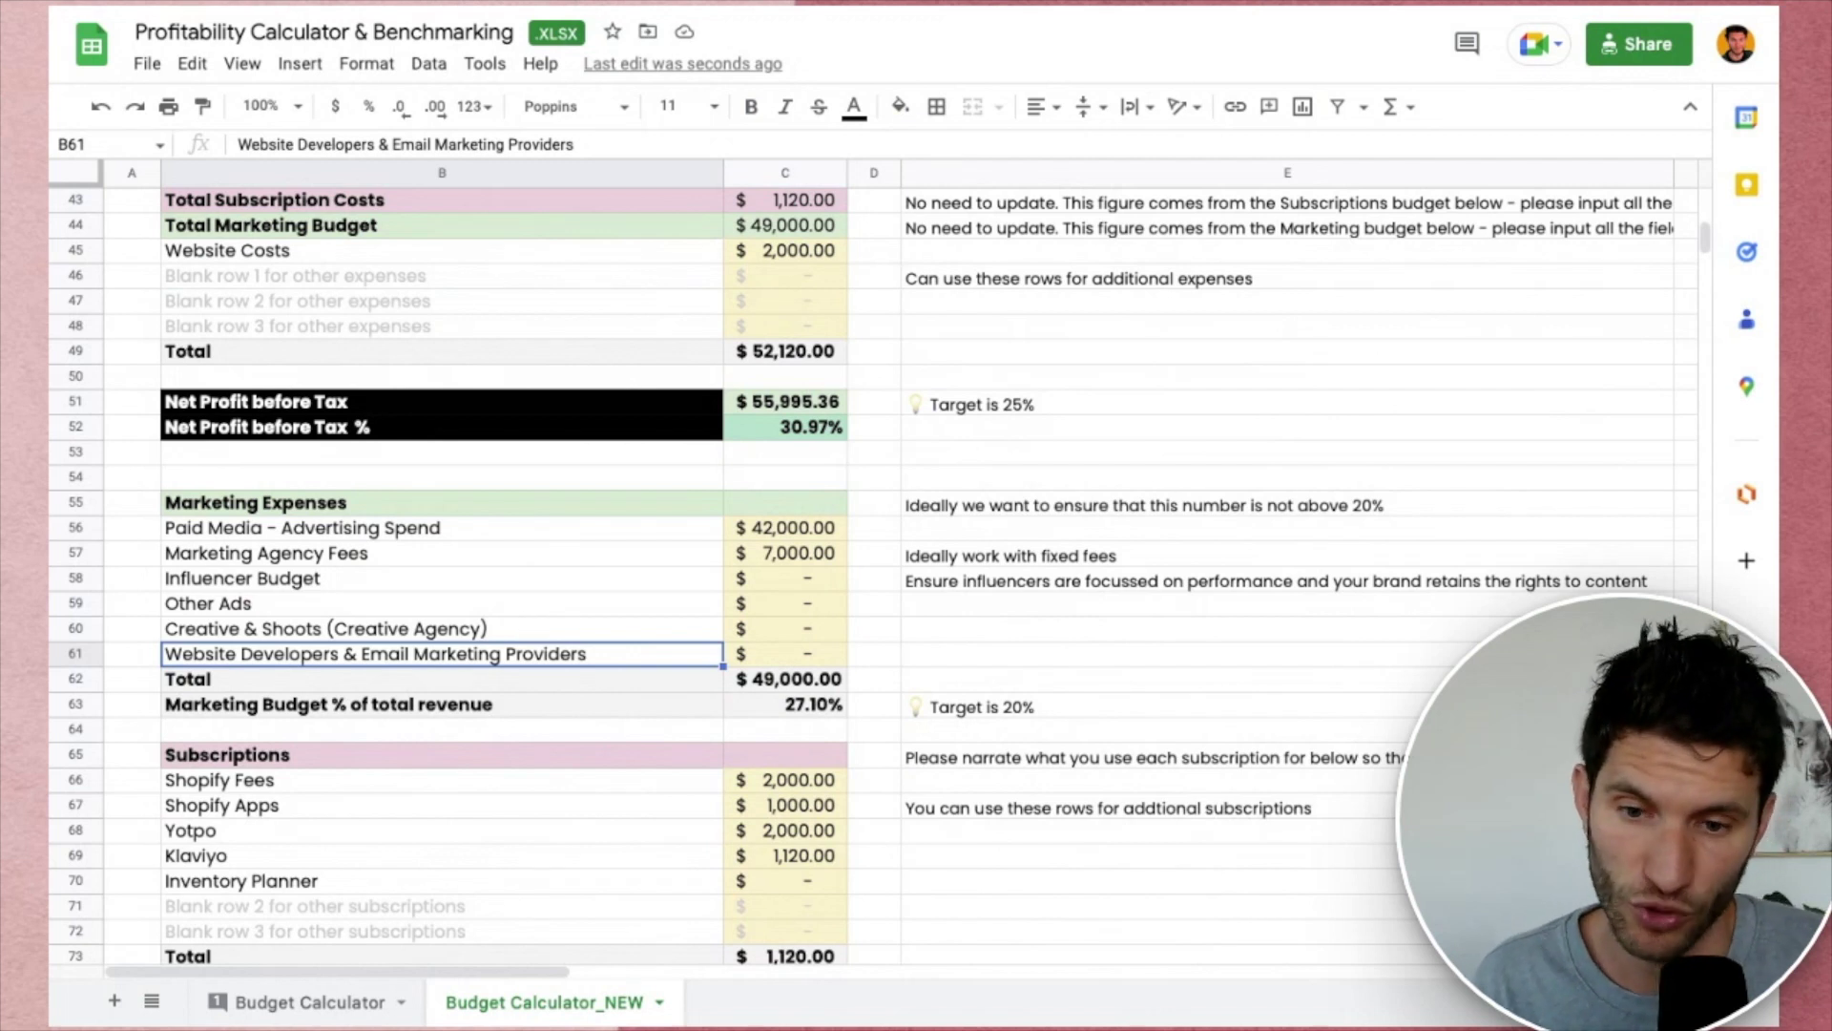
# Inspect the marketing Total in C62 and the Marketing Budget % of total revenue formula in C63.
pyautogui.doubleClick(823, 681)
pyautogui.click(579, 611)
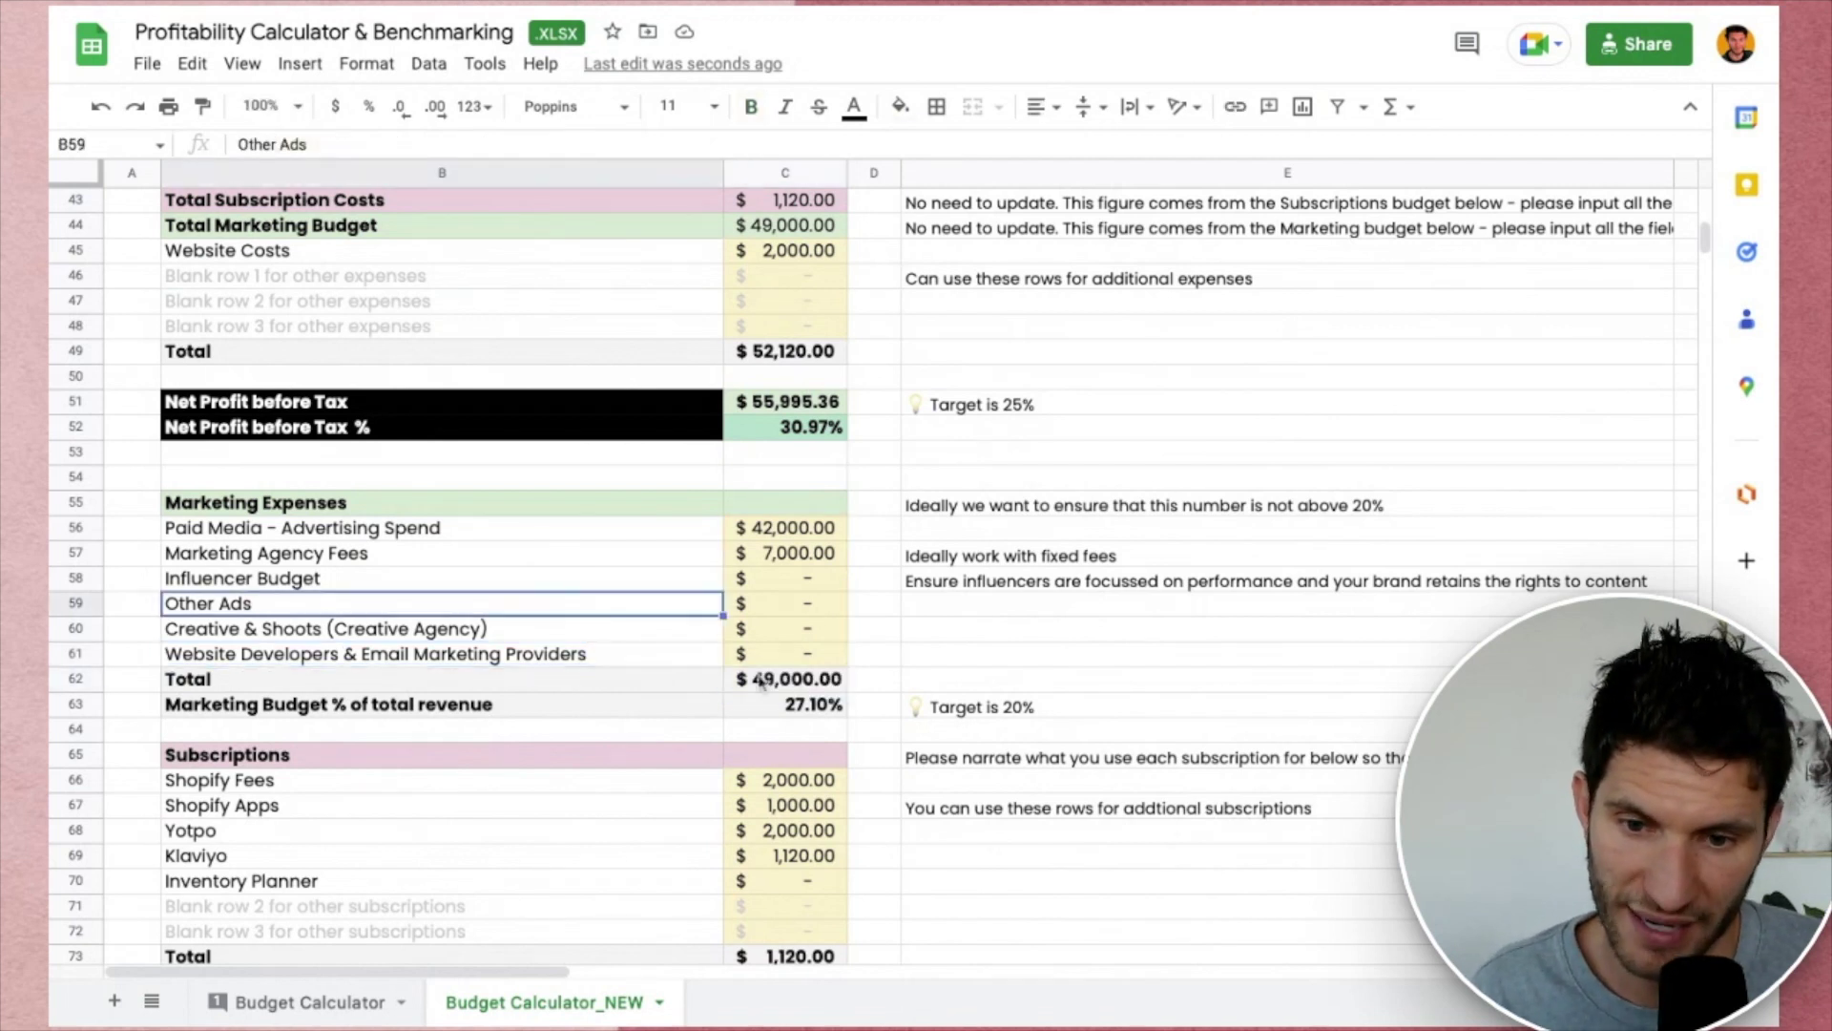
pyautogui.doubleClick(813, 706)
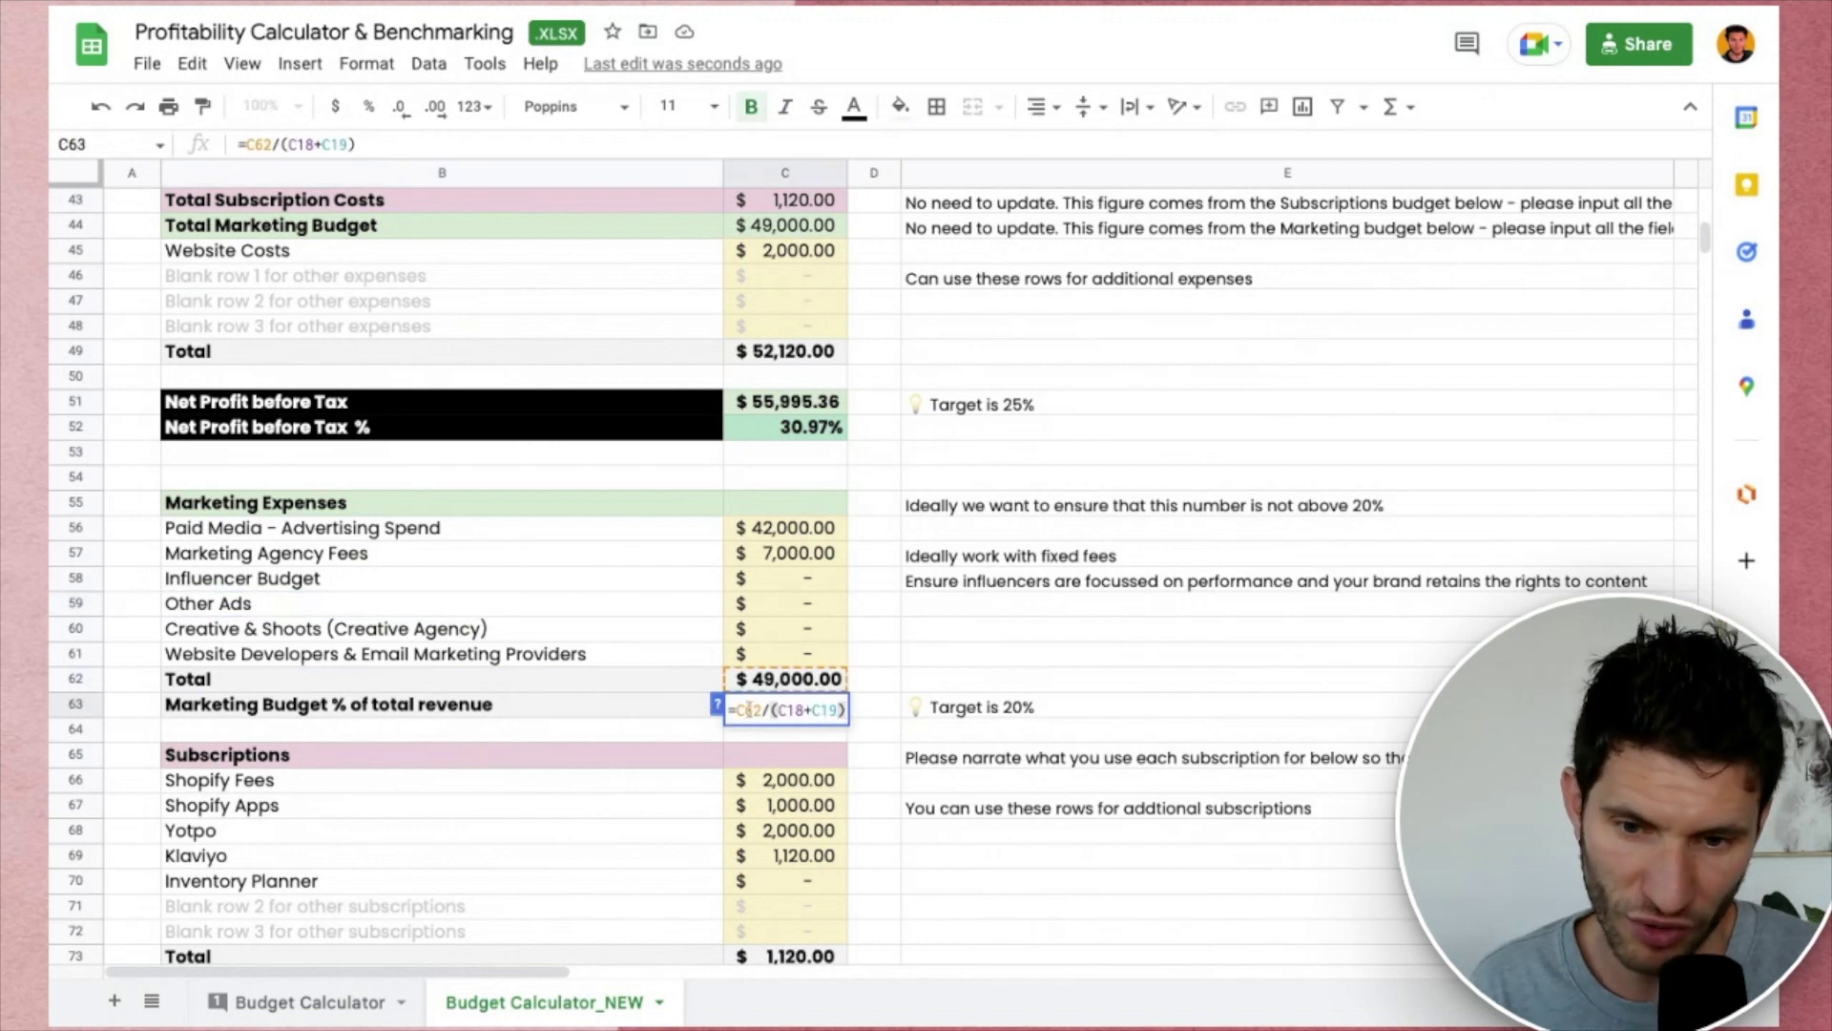
pyautogui.click(607, 659)
pyautogui.click(810, 704)
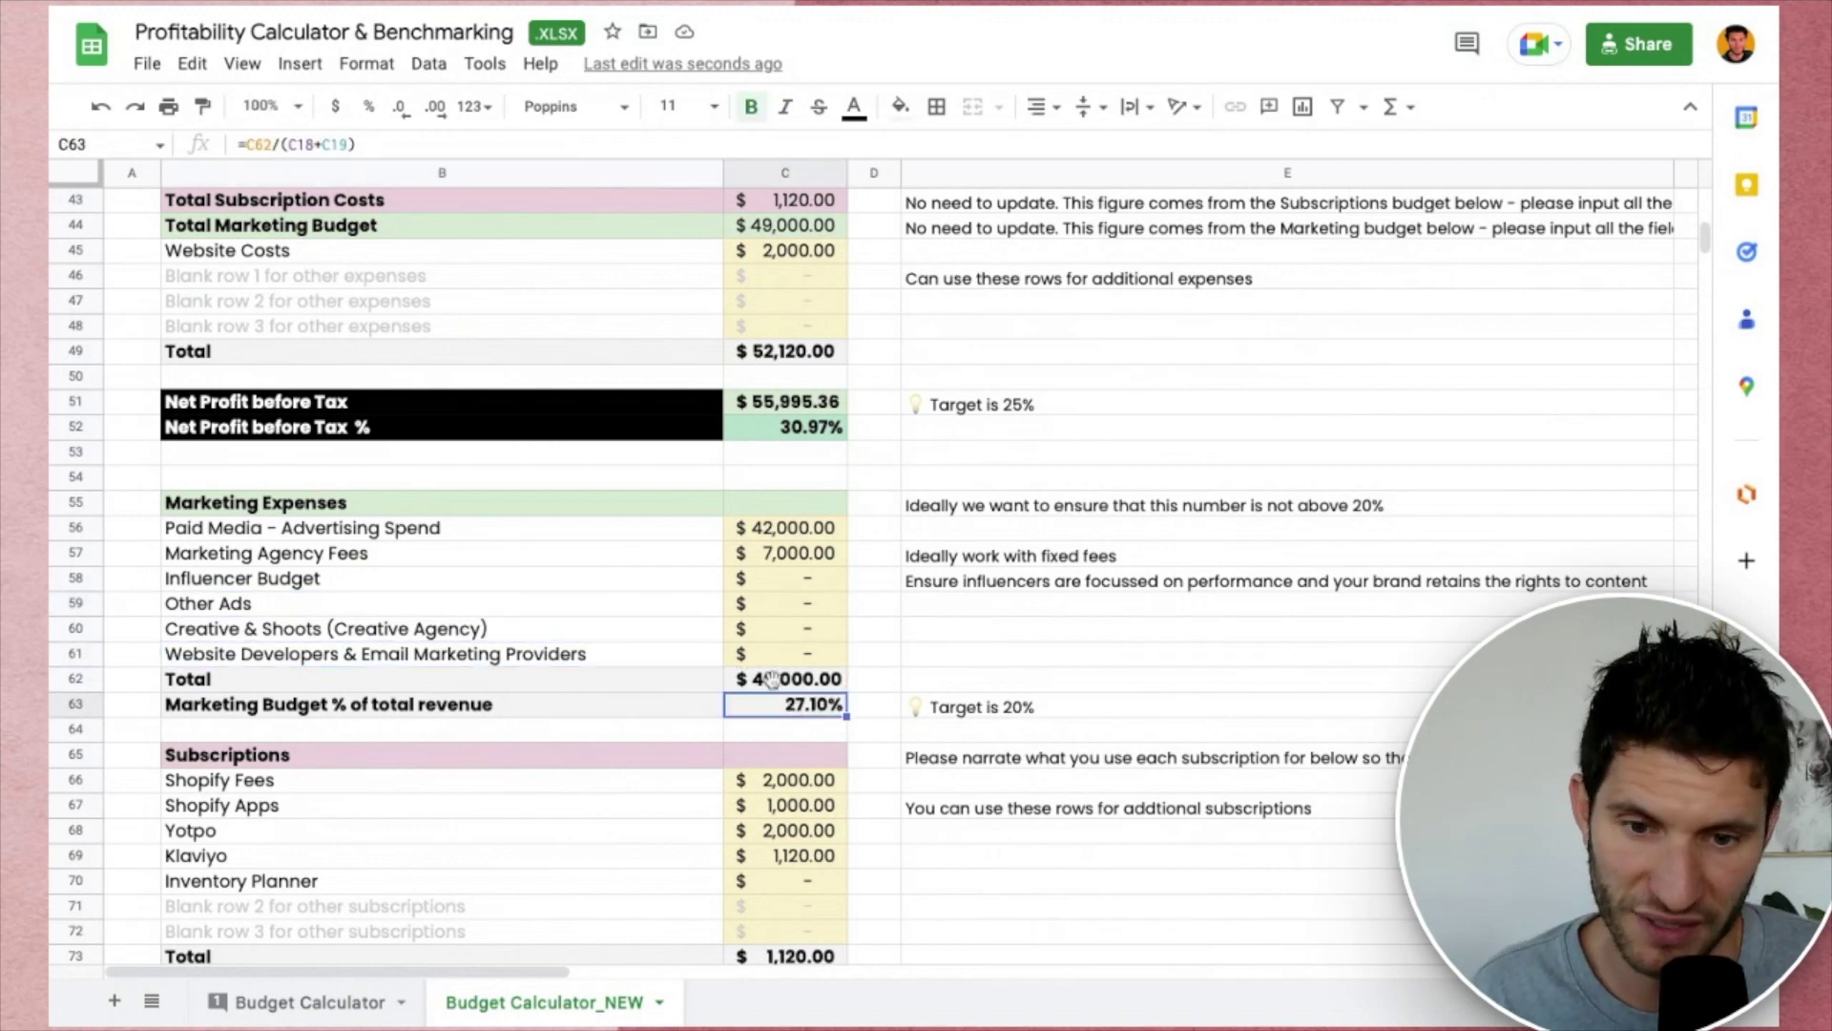
# Compare the target note in E63 with the percentage in C63, and highlight the paid media and agency fee amounts in C56:C57.
pyautogui.click(983, 711)
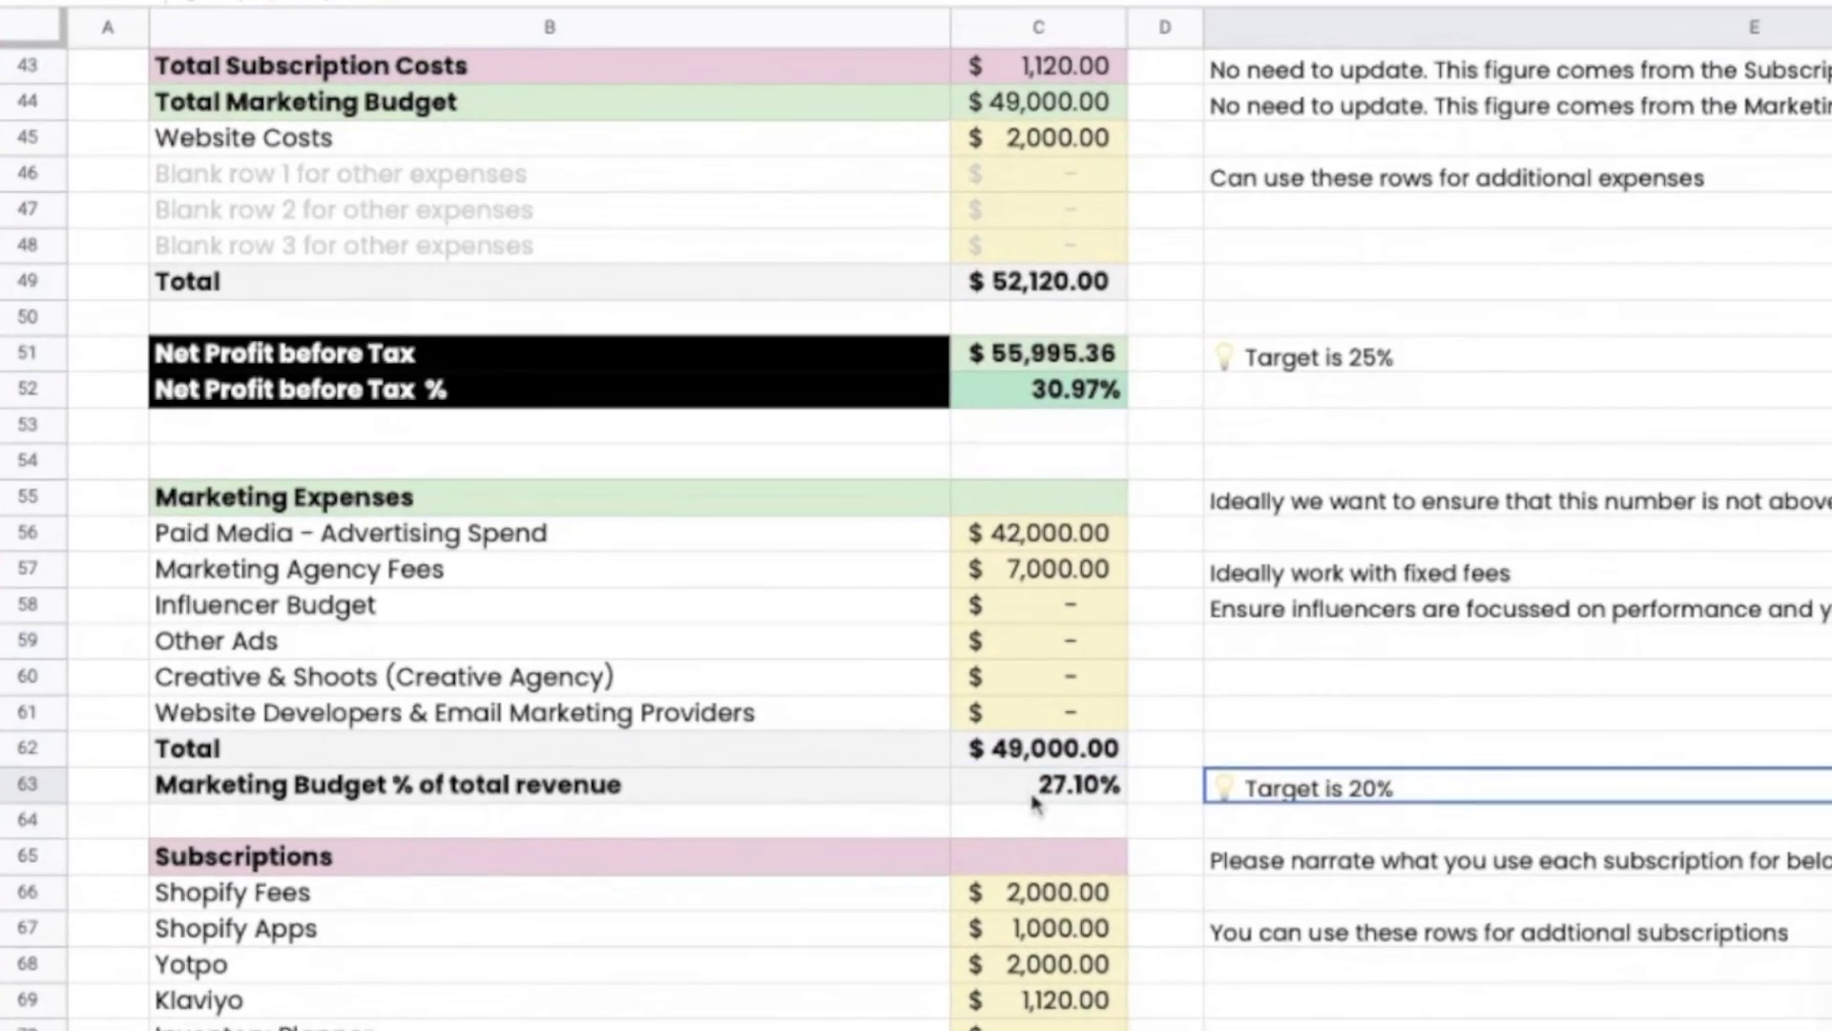
pyautogui.click(1035, 797)
pyautogui.moveTo(983, 532); pyautogui.dragTo(1035, 581)
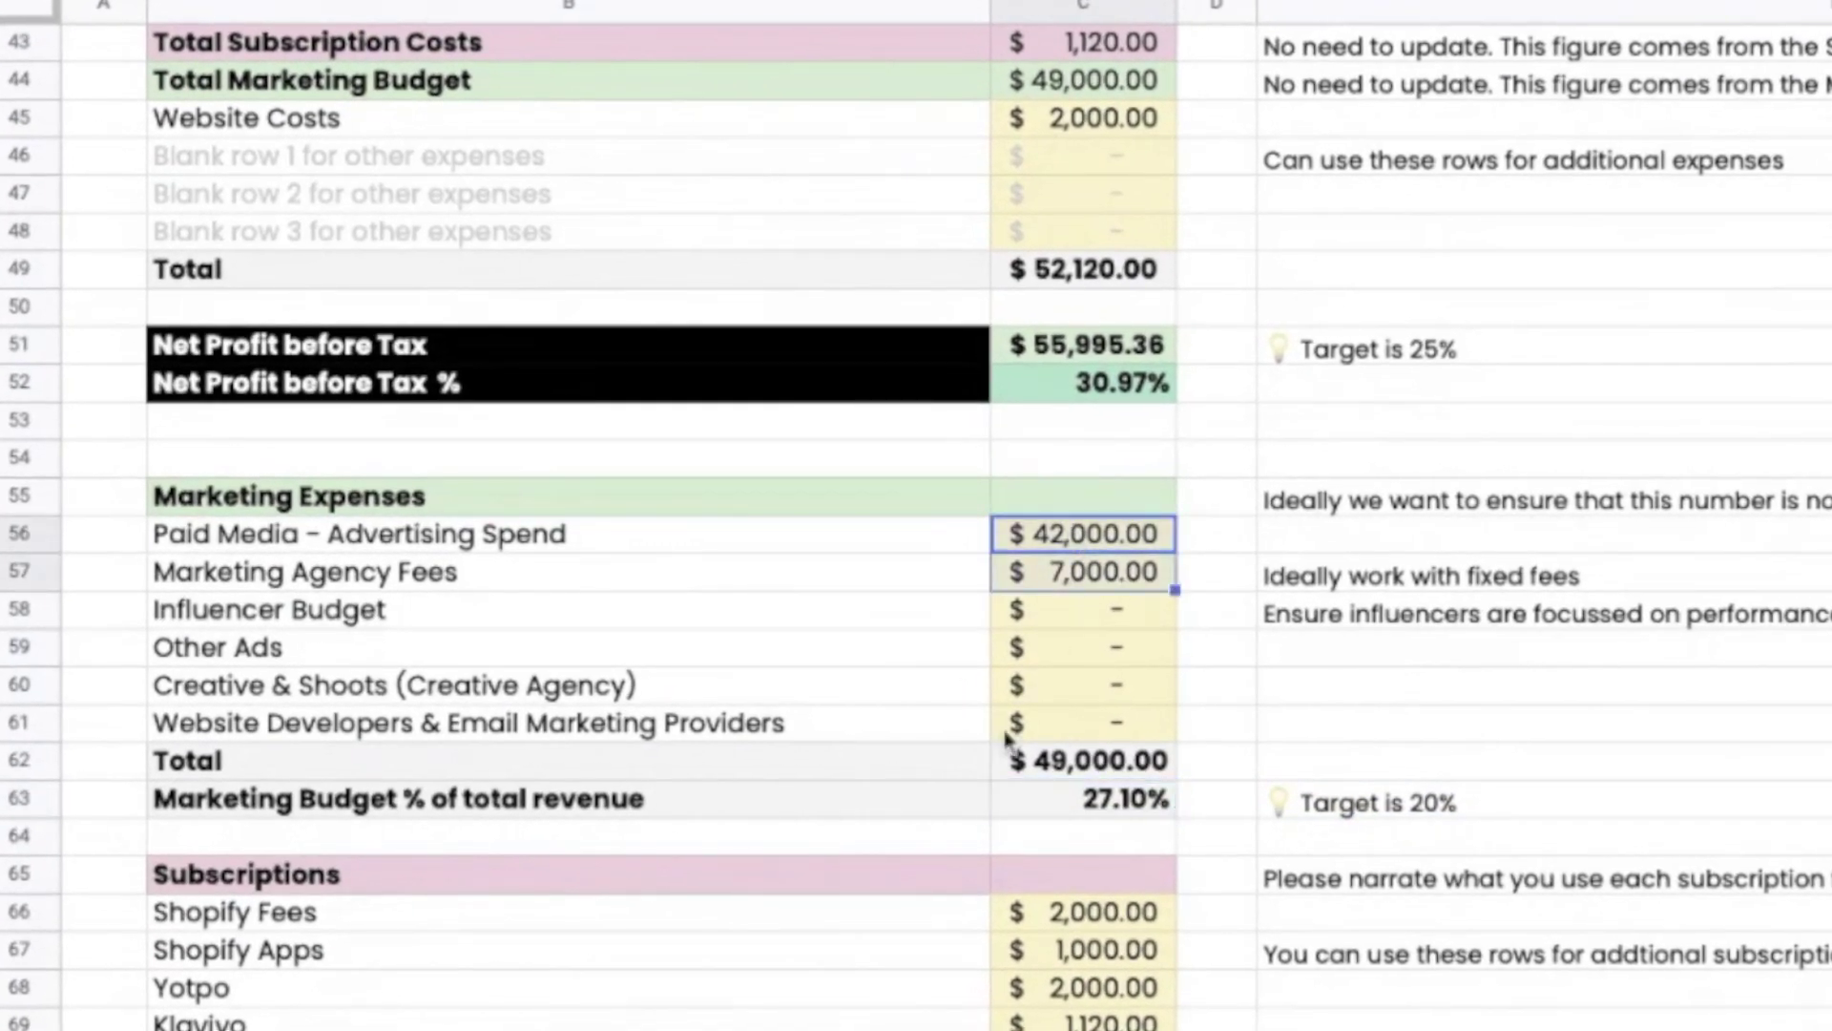
# Highlight the Subscriptions heading and the labels below it down to Yotpo in B65:B68.
pyautogui.scroll(-3, 1006, 735)
pyautogui.moveTo(714, 687); pyautogui.dragTo(704, 736)
pyautogui.click(544, 792)
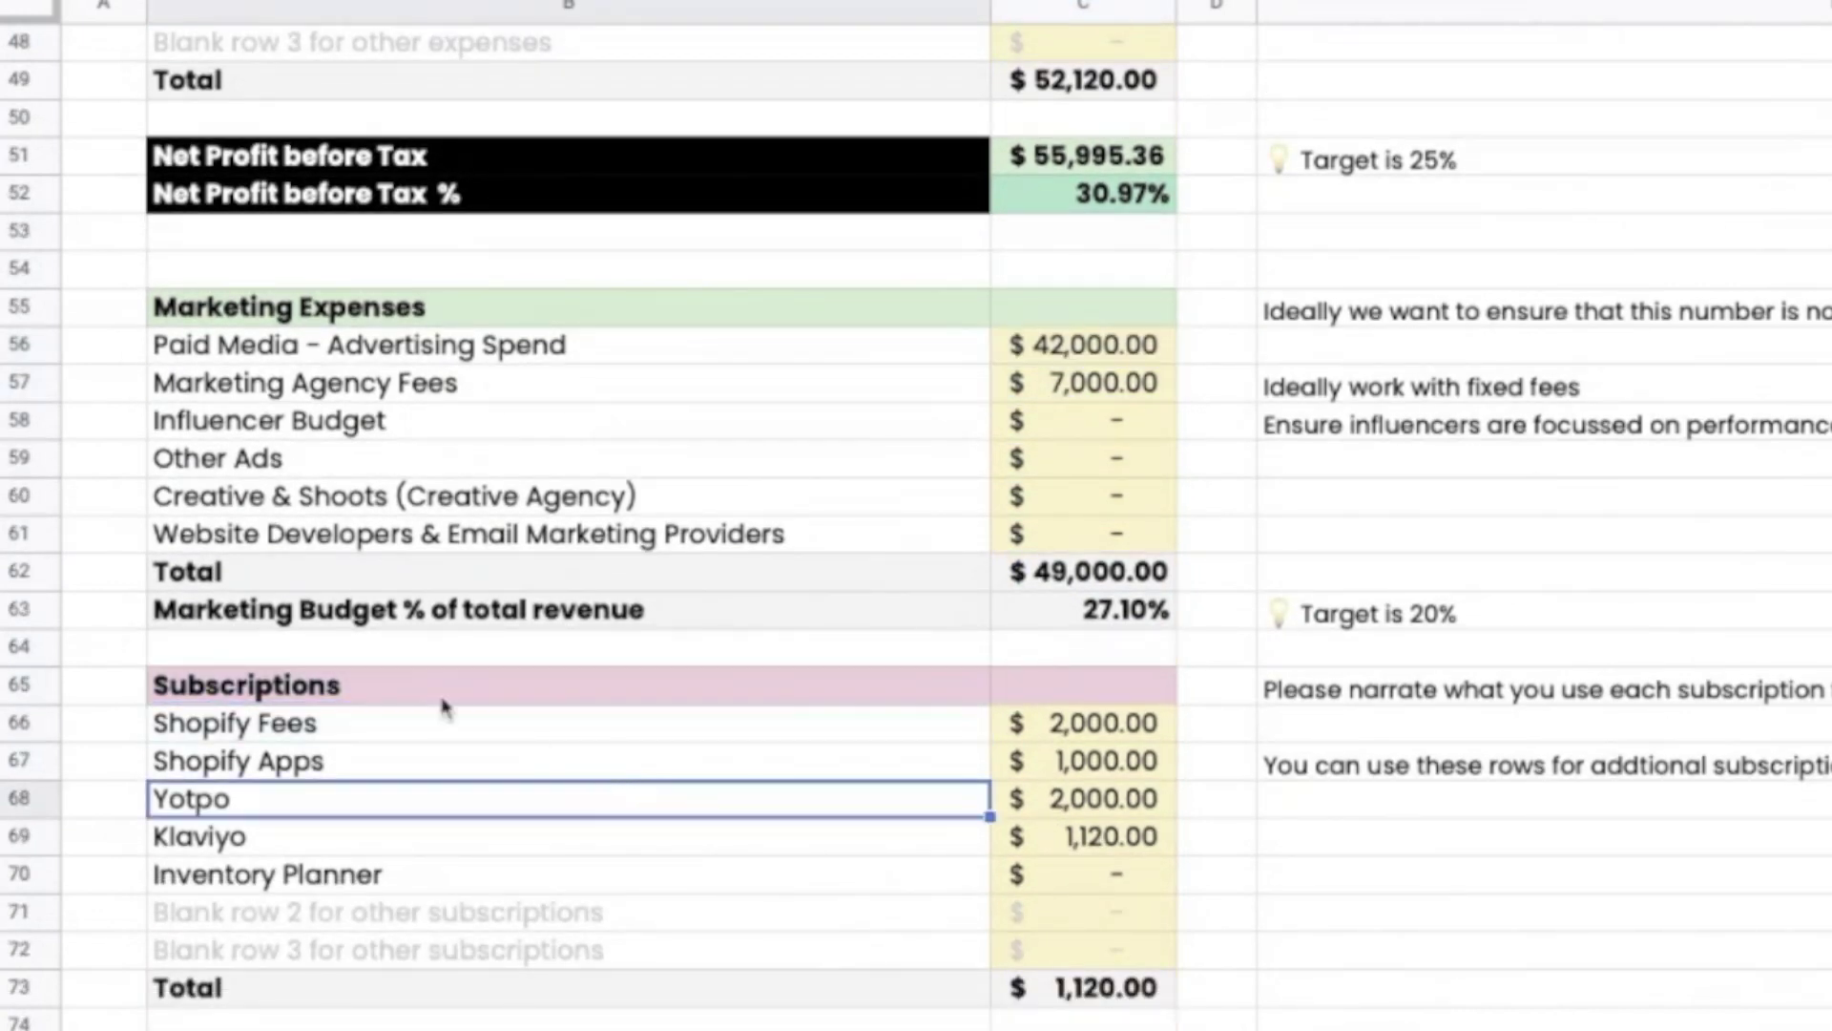
pyautogui.moveTo(426, 687); pyautogui.dragTo(564, 810)
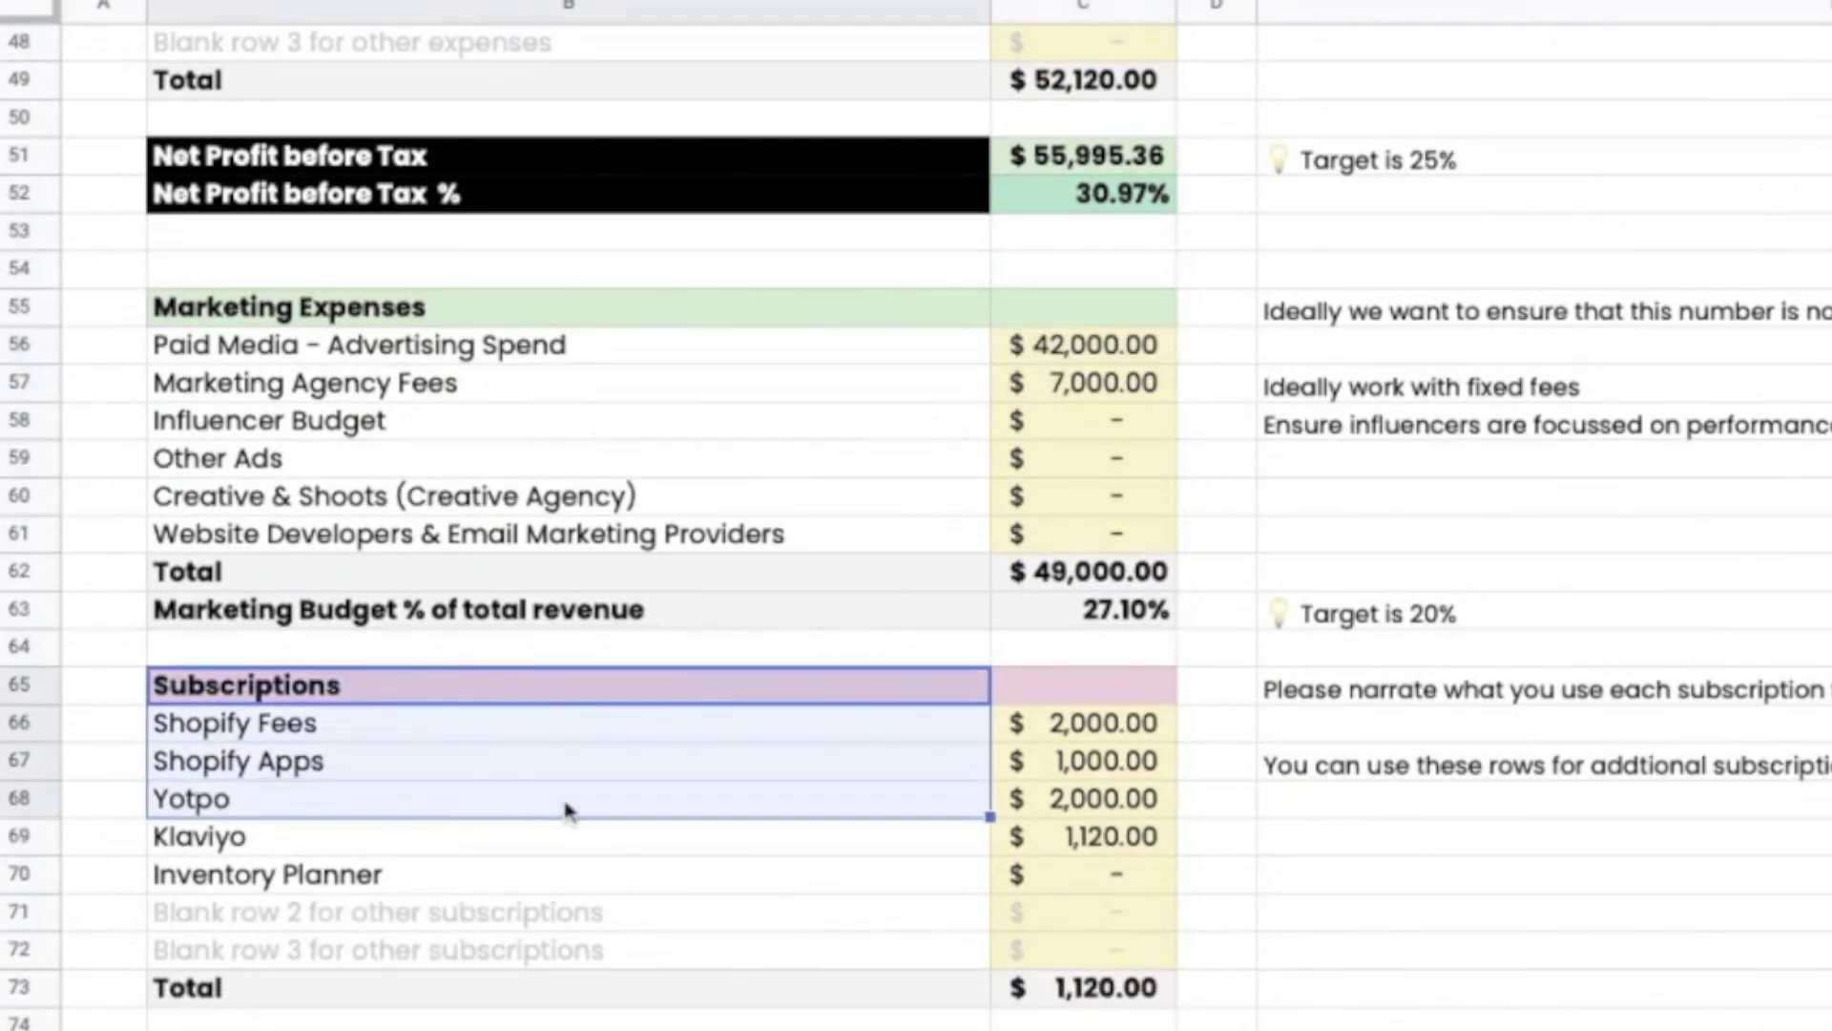
pyautogui.click(572, 871)
# Review the Shopify Fees, Shopify Apps, Yotpo and Klaviyo labels one by one in B66:B69.
pyautogui.click(397, 732)
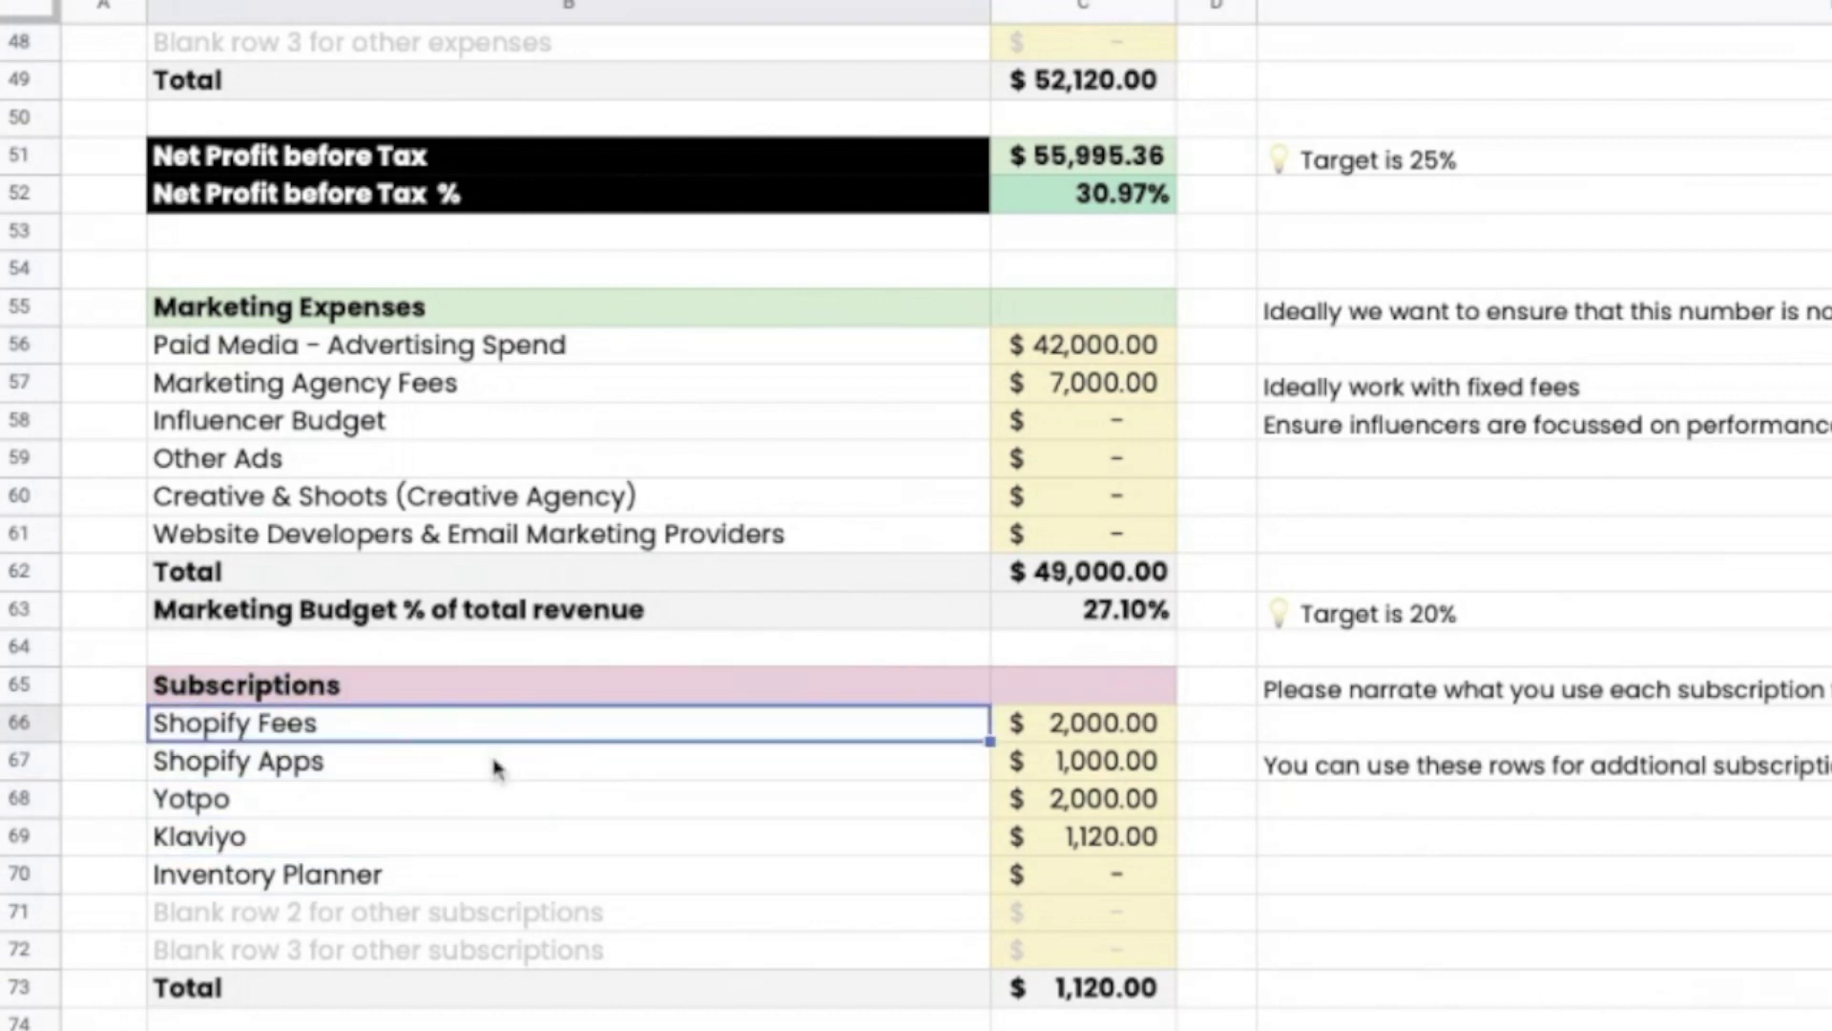
pyautogui.click(559, 773)
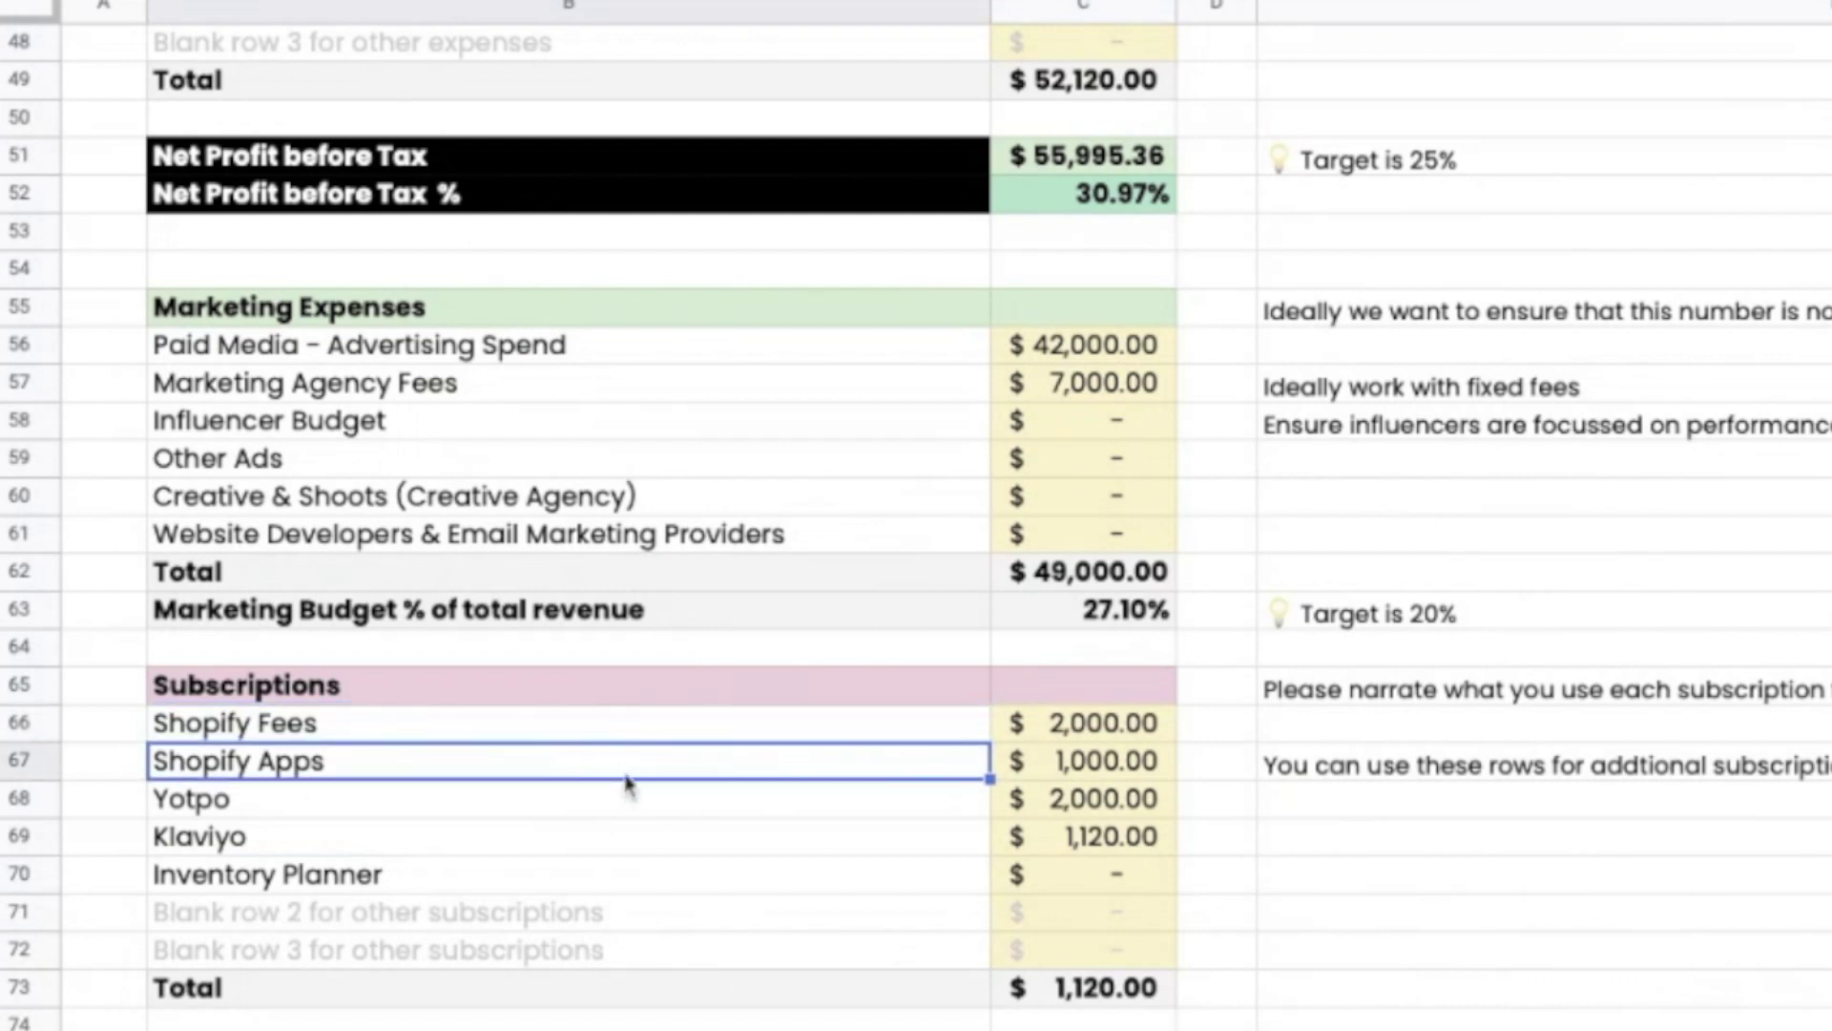
pyautogui.click(599, 822)
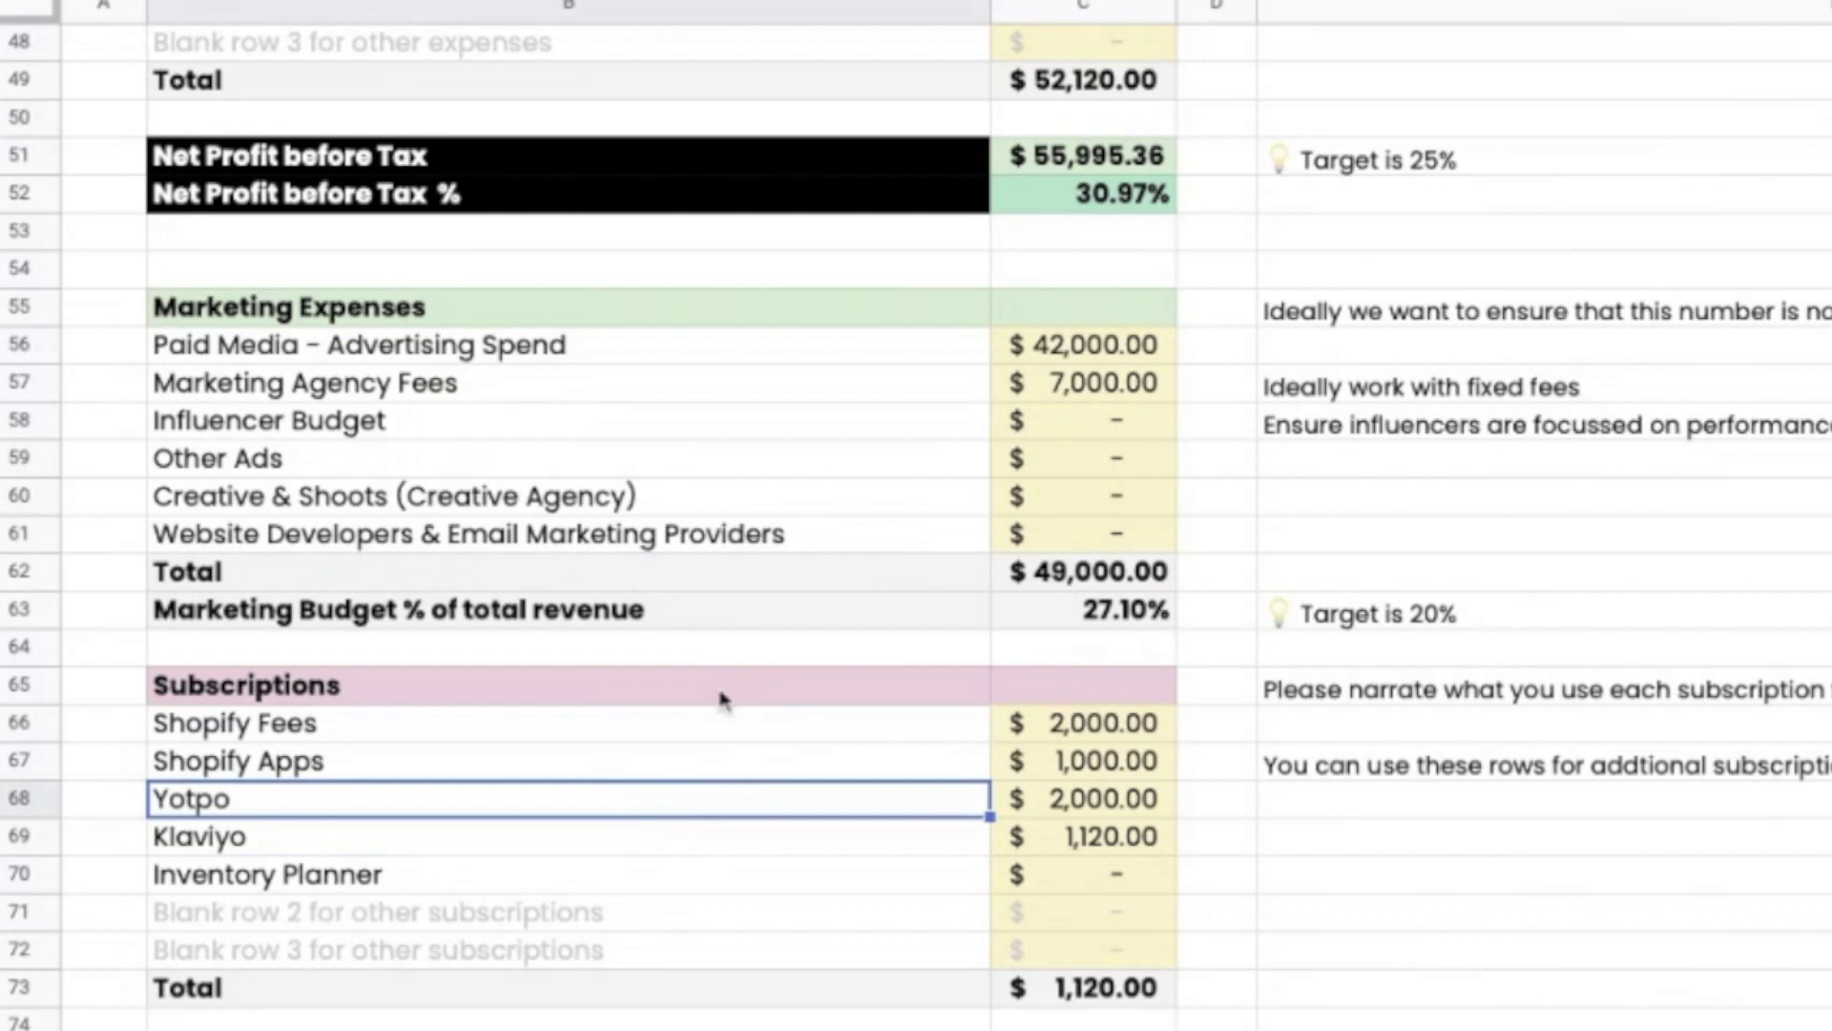
pyautogui.click(738, 839)
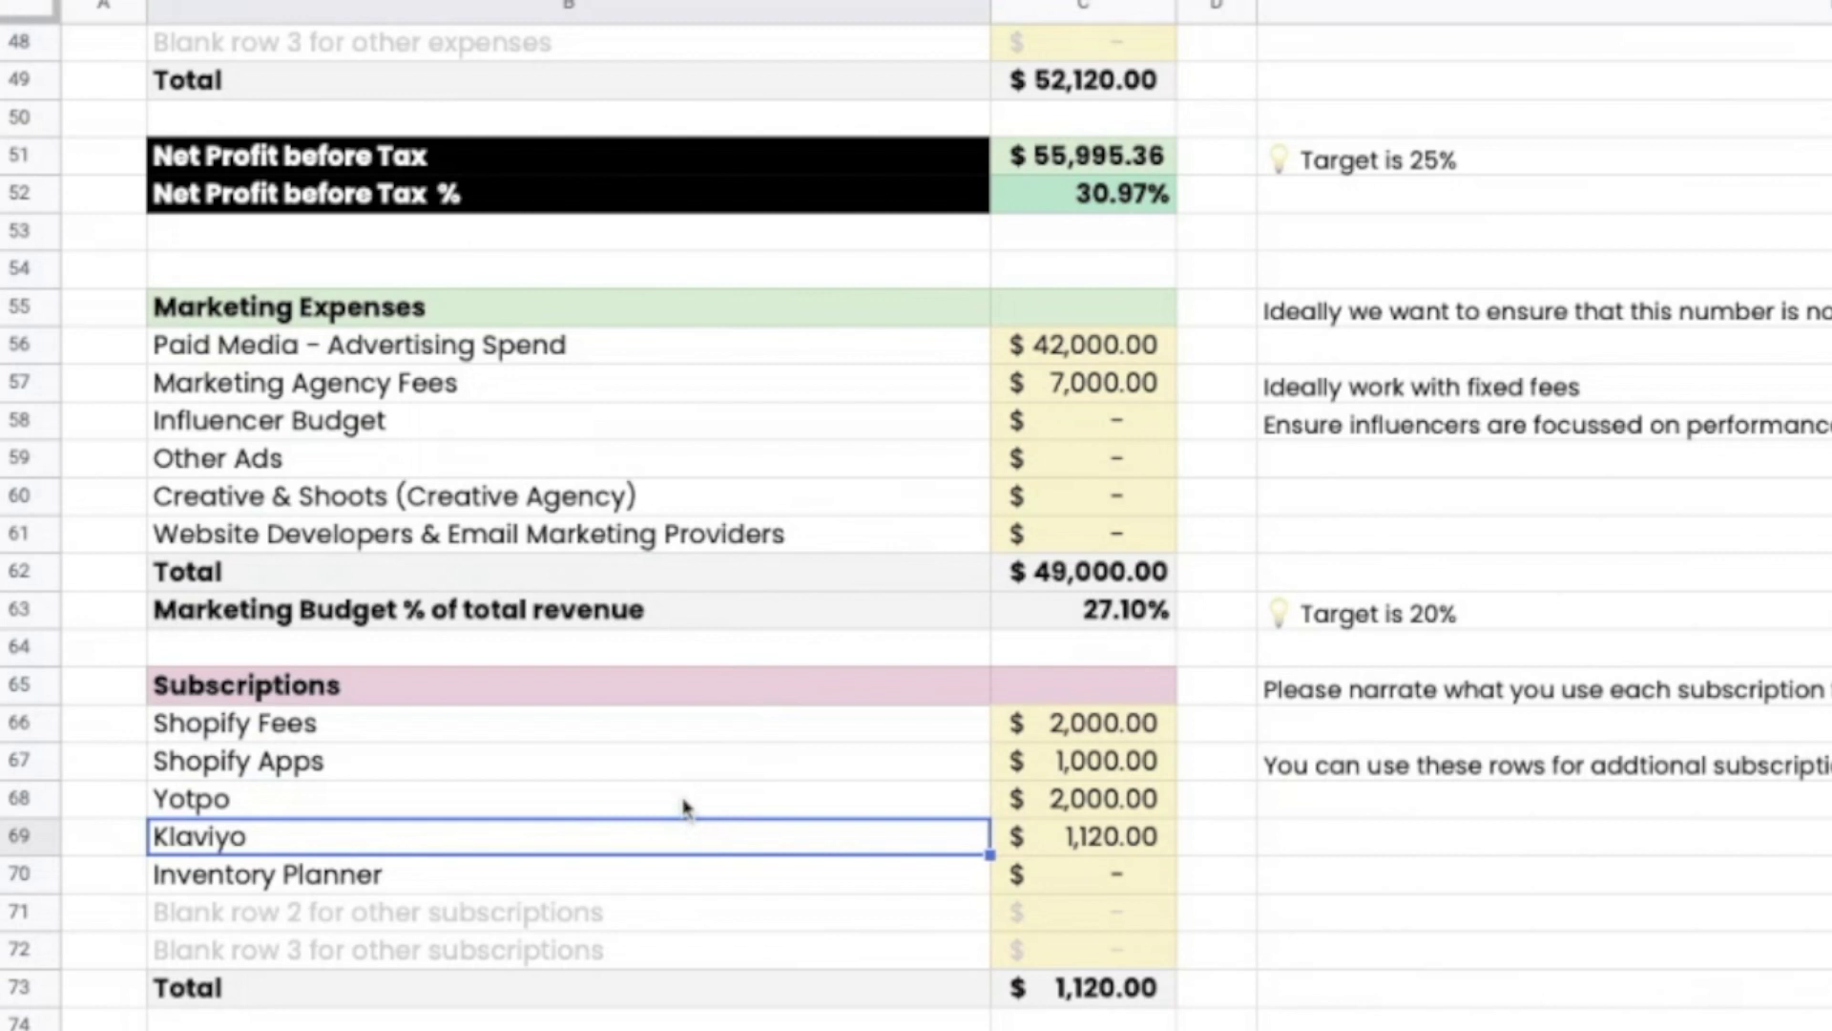
# Highlight the subscription amounts in C66:C69, and check the subscriptions Total in C73.
pyautogui.scroll(-1, 684, 807)
pyautogui.moveTo(1093, 688); pyautogui.dragTo(1097, 799)
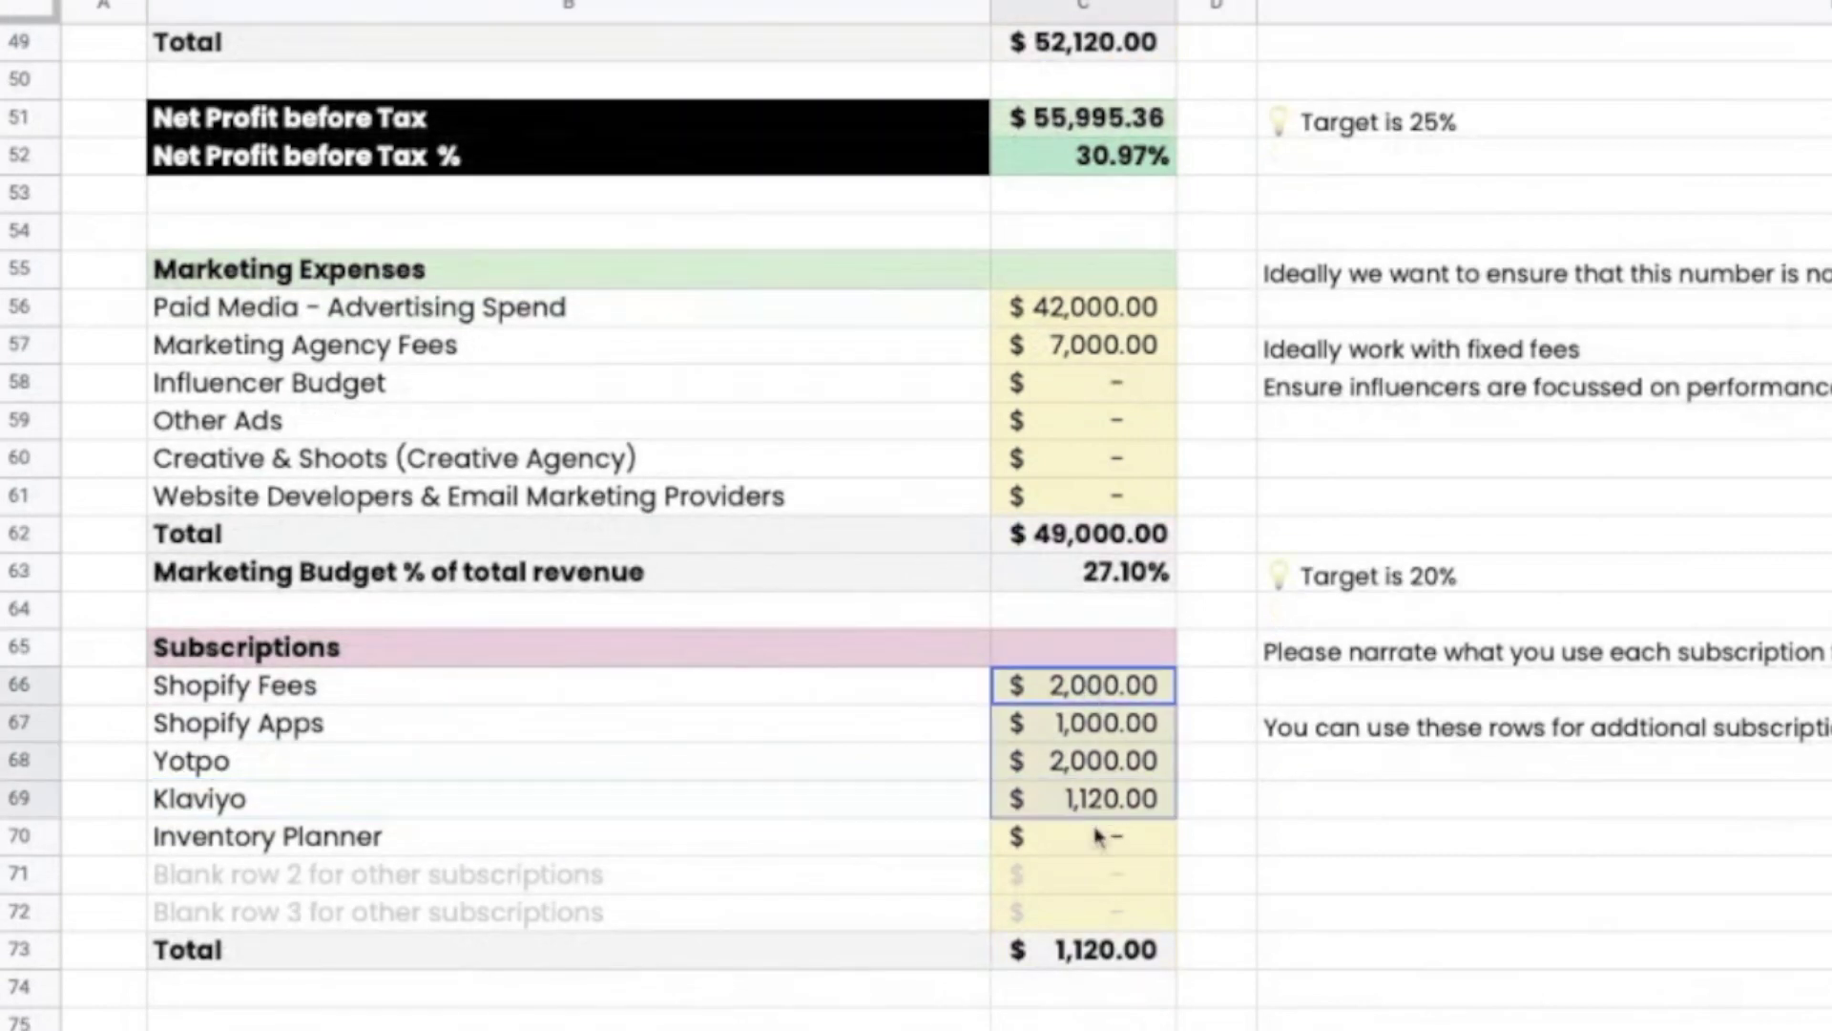
pyautogui.click(1097, 950)
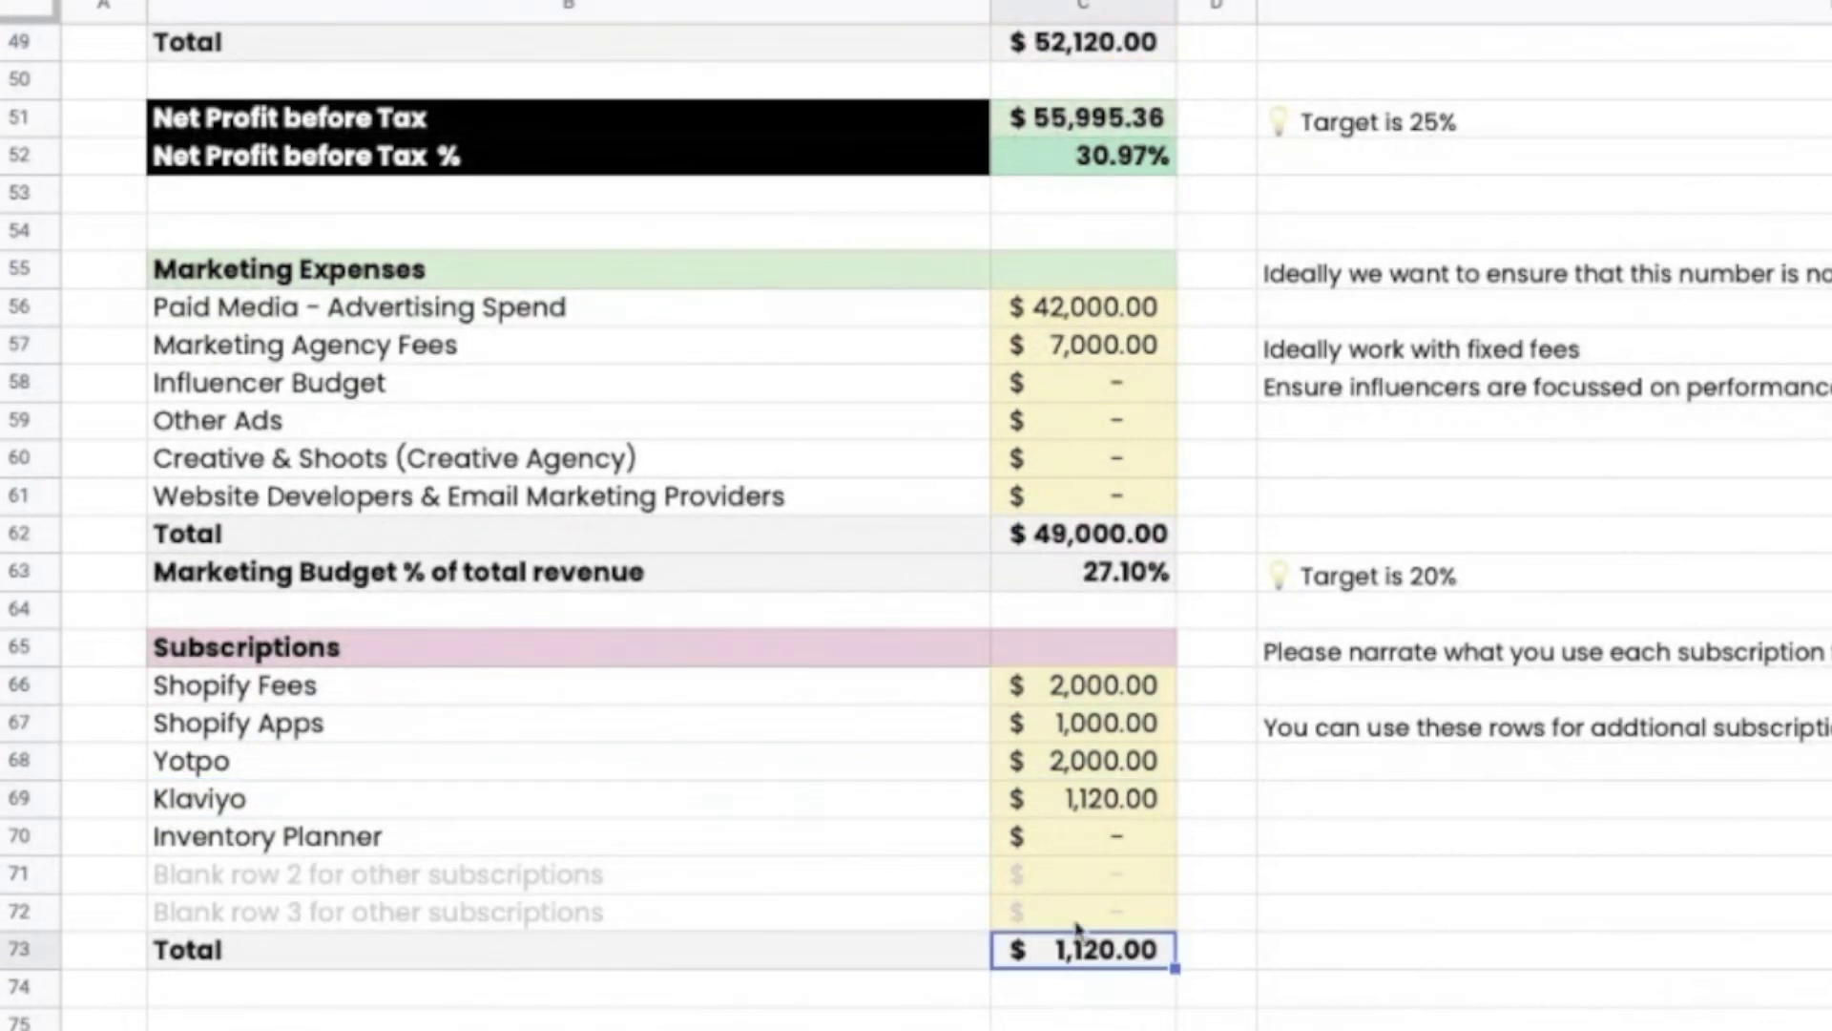
# Return to the Expenses section and highlight the labels from Accounting/Consulting/Legal to Electricity in B34:B42.
pyautogui.scroll(1, 1078, 927)
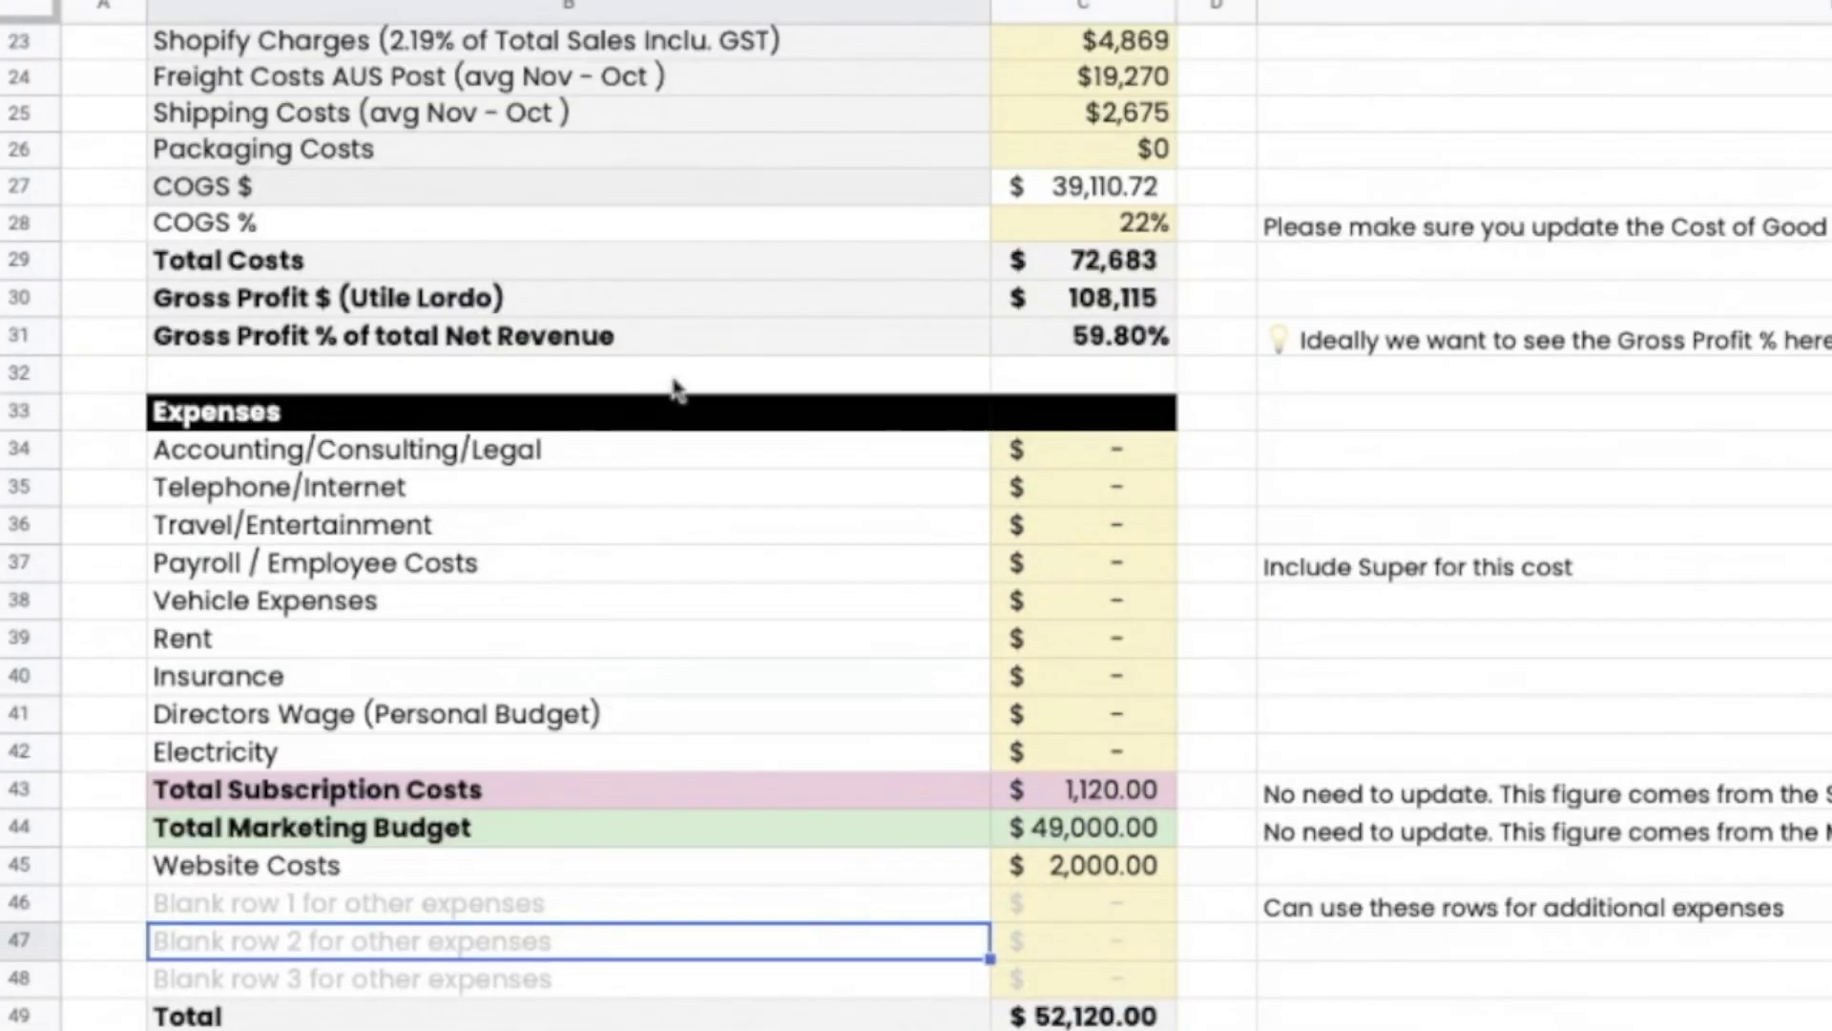
pyautogui.click(679, 387)
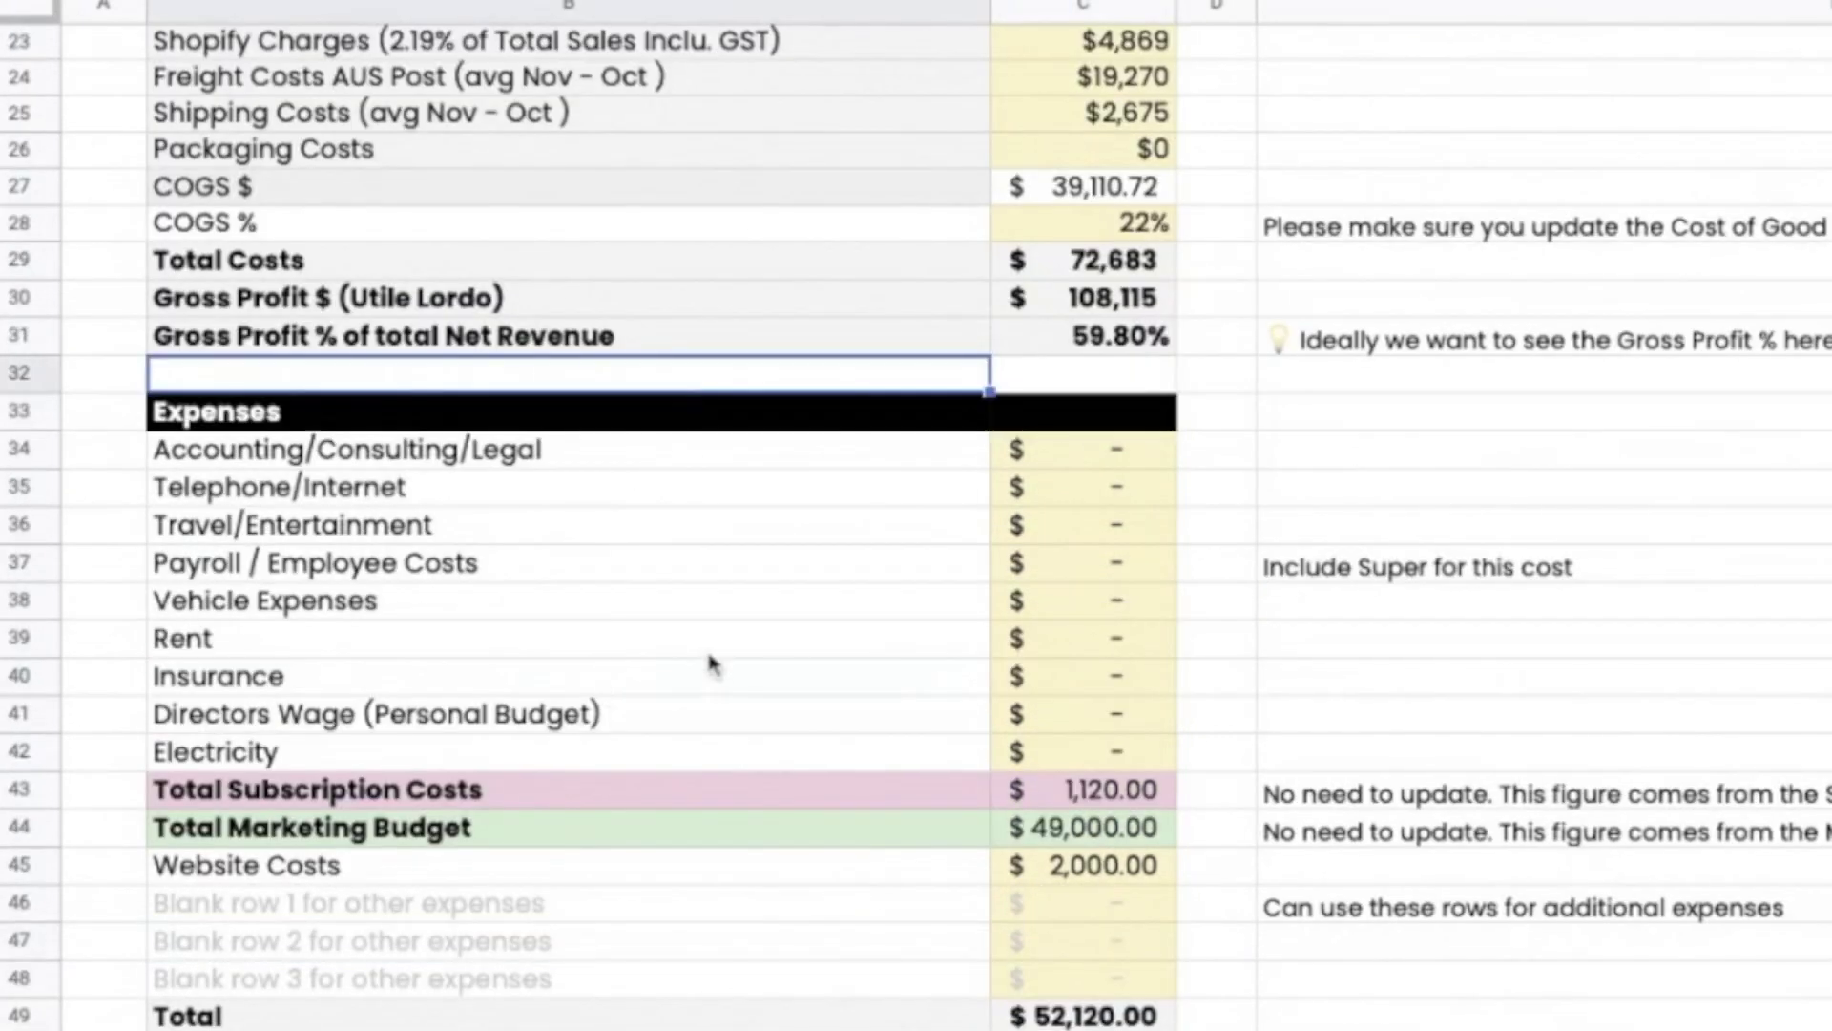
pyautogui.moveTo(658, 417); pyautogui.dragTo(663, 492)
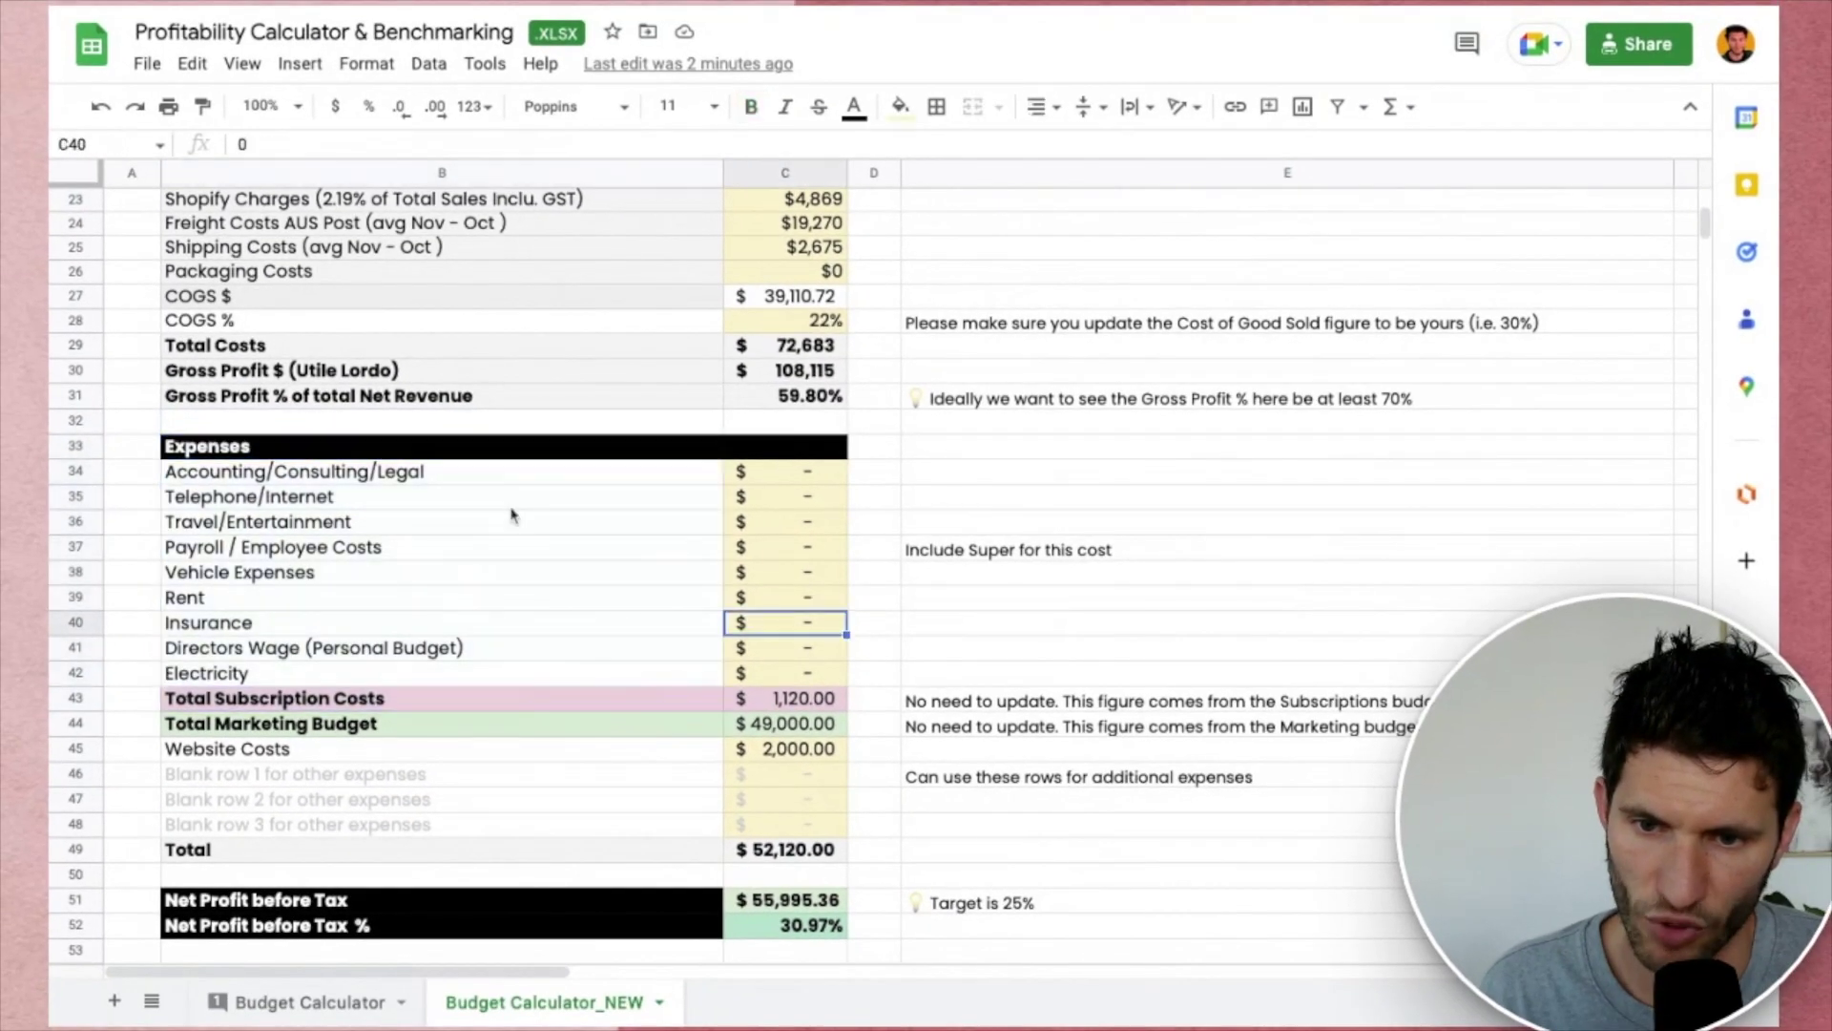
pyautogui.click(539, 480)
pyautogui.hotkey('shift', 'Down')
pyautogui.hotkey('shift', 'Down')
pyautogui.hotkey('shift', 'Down')
pyautogui.hotkey('shift', 'Down')
pyautogui.hotkey('shift', 'Down')
pyautogui.hotkey('shift', 'Down')
pyautogui.hotkey('shift', 'Down')
pyautogui.hotkey('shift', 'Down')
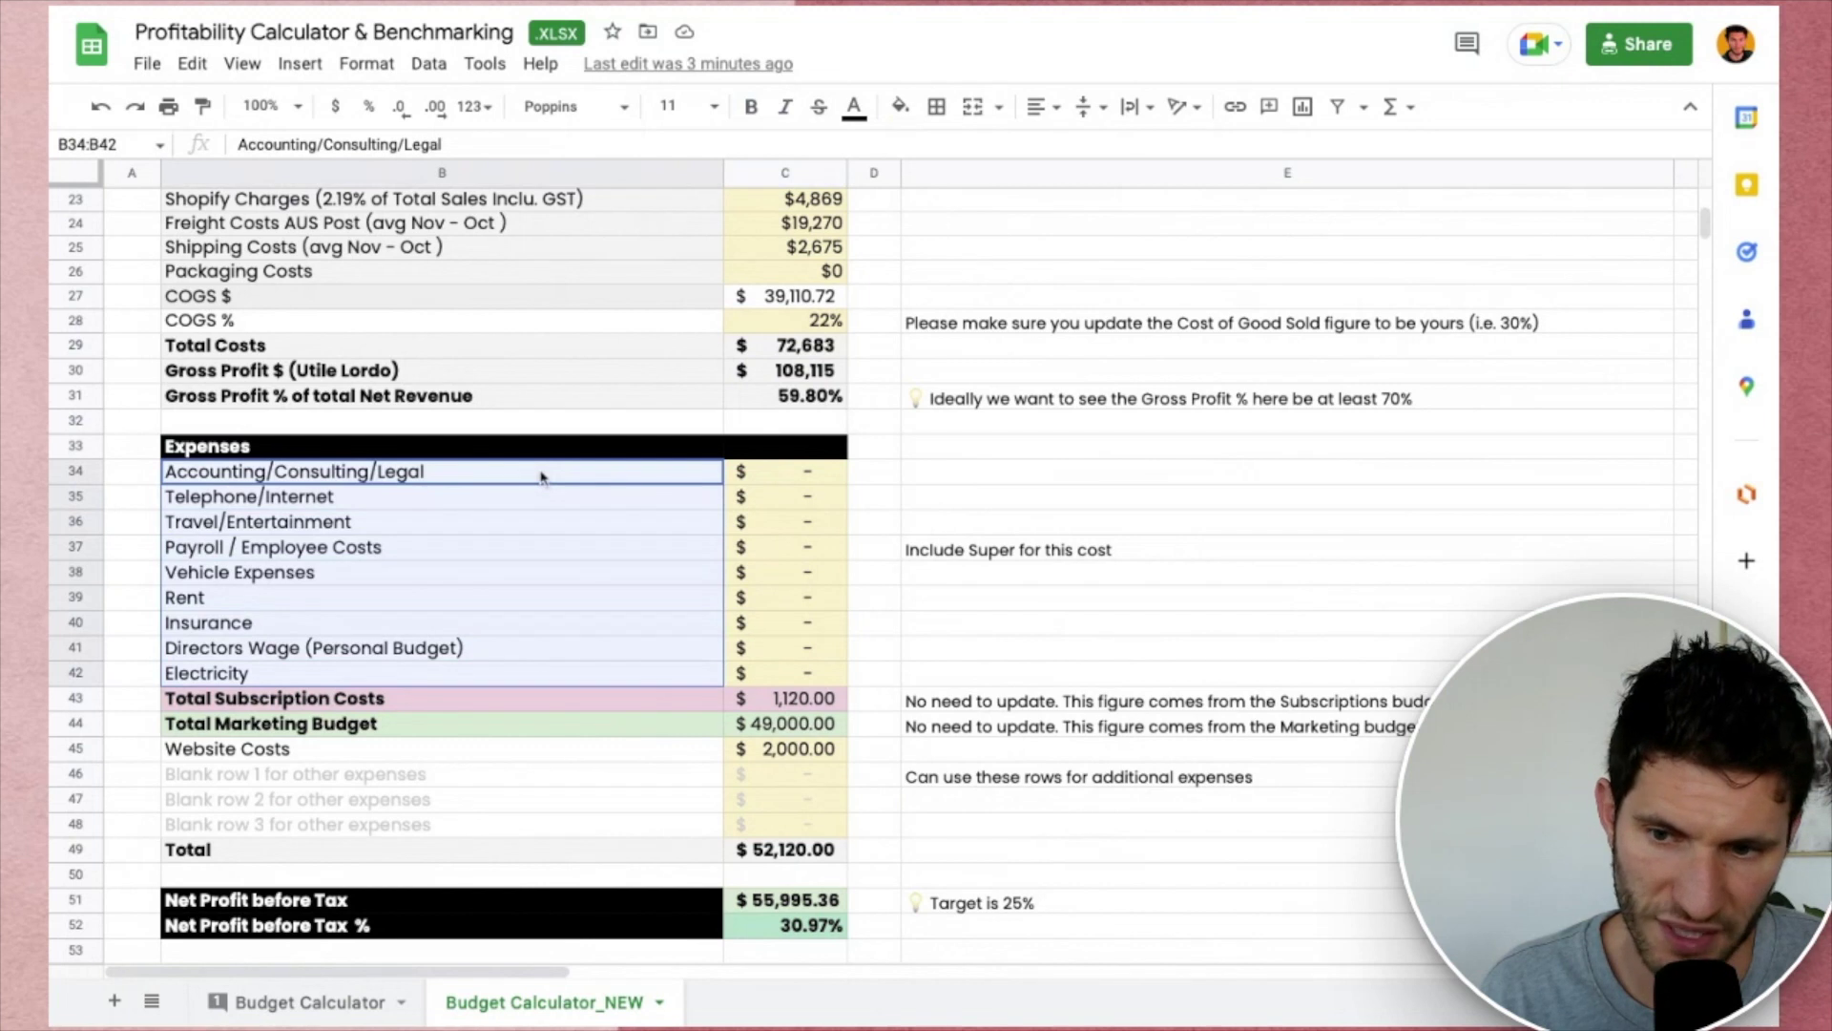
# Inspect the Total Subscription Costs formula in C43, and point out the Total Marketing Budget and Website Costs labels in B44:B45.
pyautogui.click(658, 702)
pyautogui.doubleClick(792, 704)
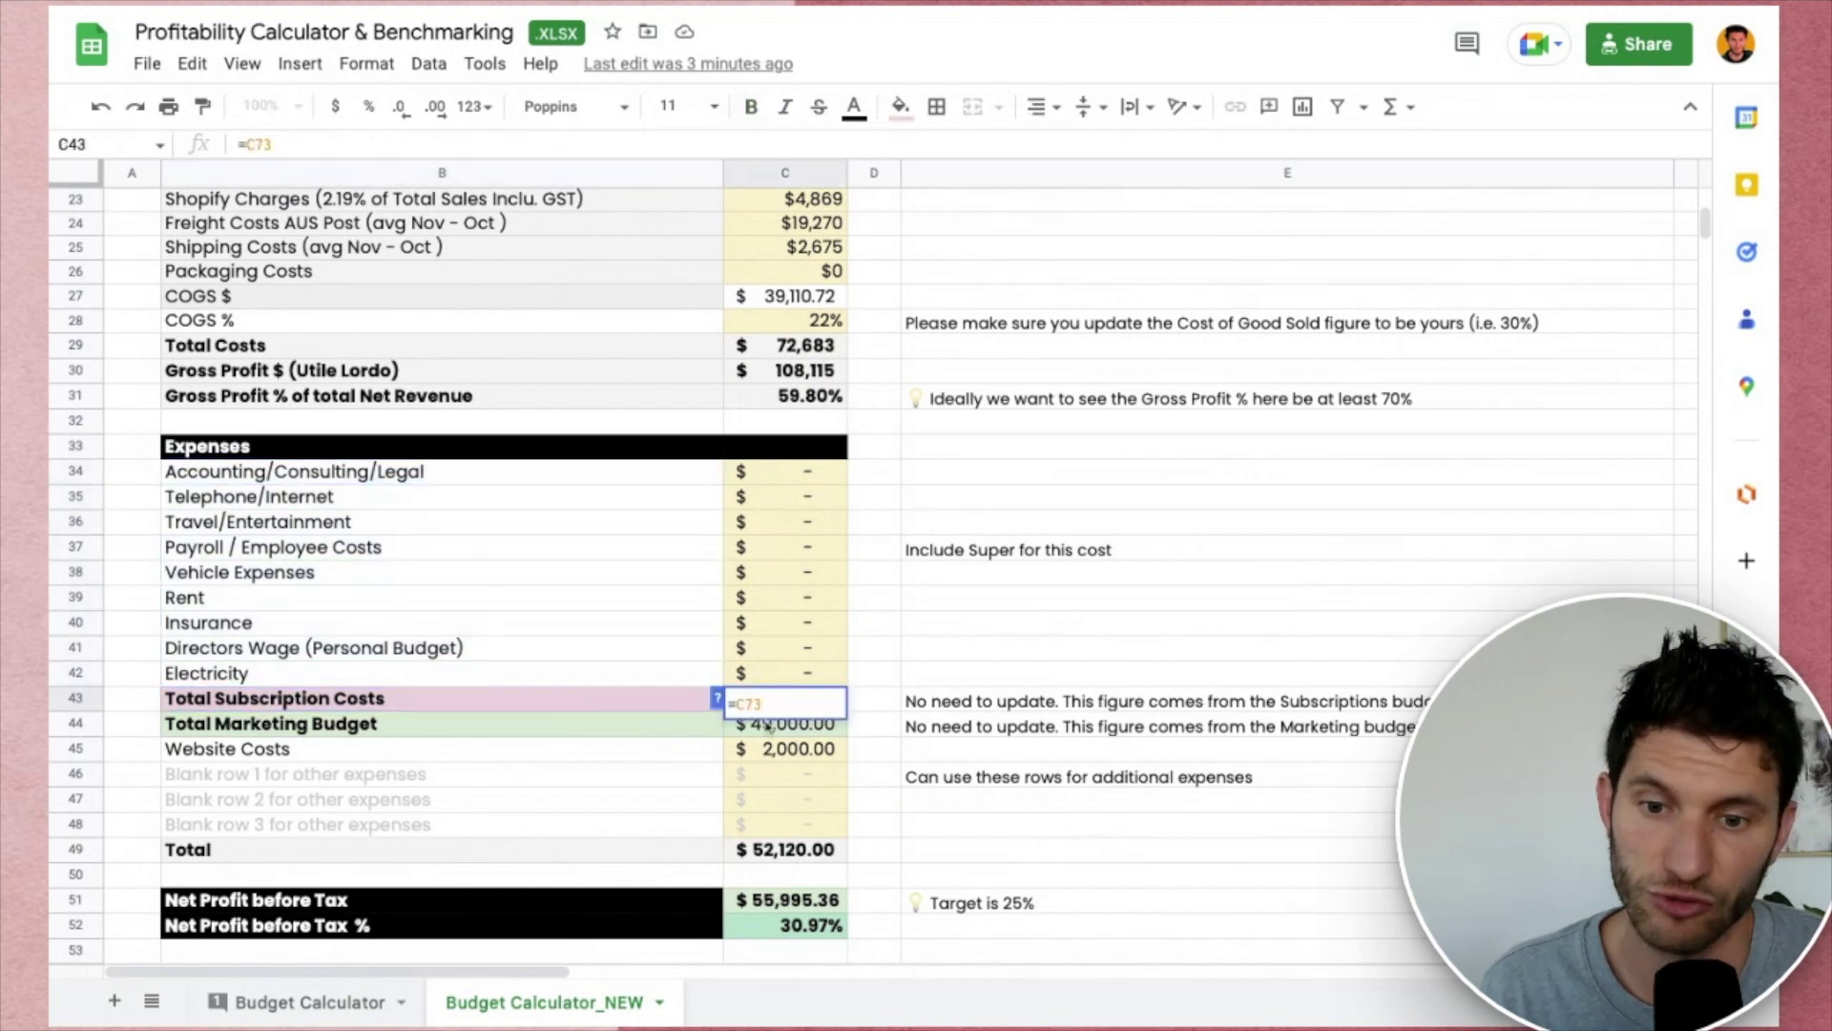
pyautogui.click(714, 731)
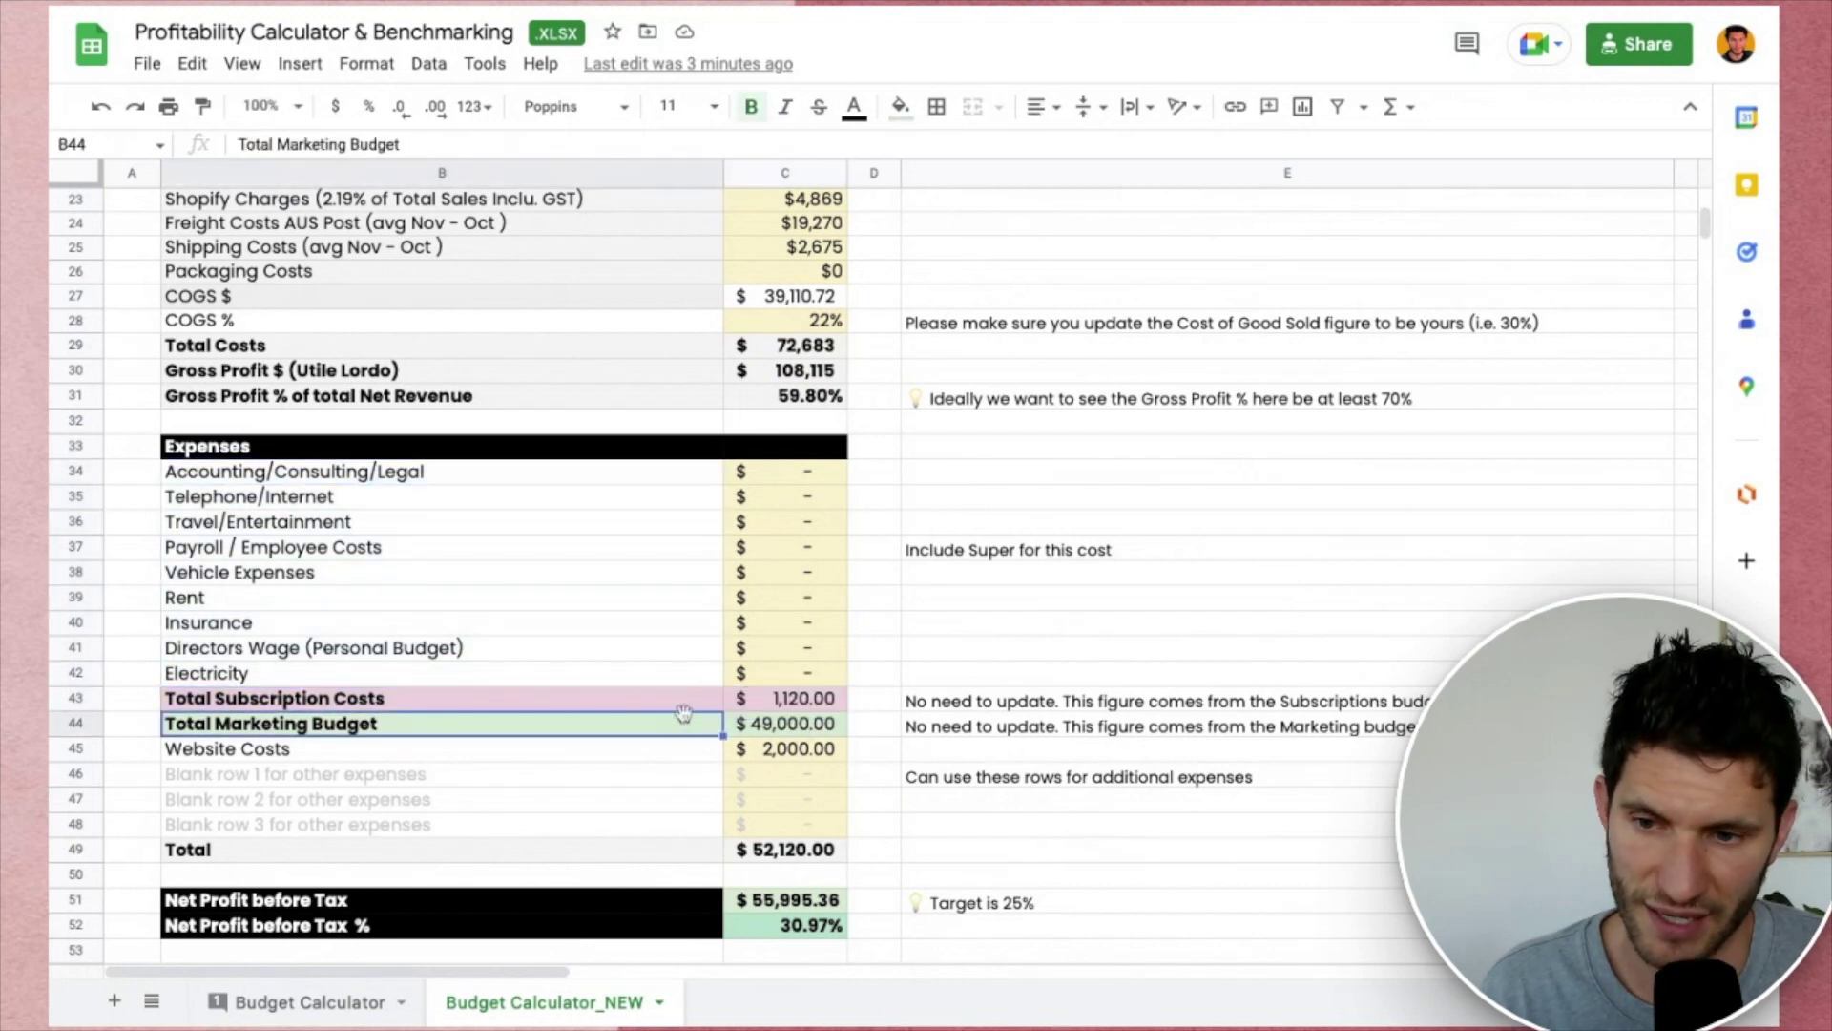
pyautogui.click(567, 750)
# Highlight the Marketing Expenses labels in B56:B63, and check the Marketing Budget % of total revenue in C63.
pyautogui.scroll(-3, 565, 746)
pyautogui.scroll(-6, 565, 744)
pyautogui.scroll(1, 565, 745)
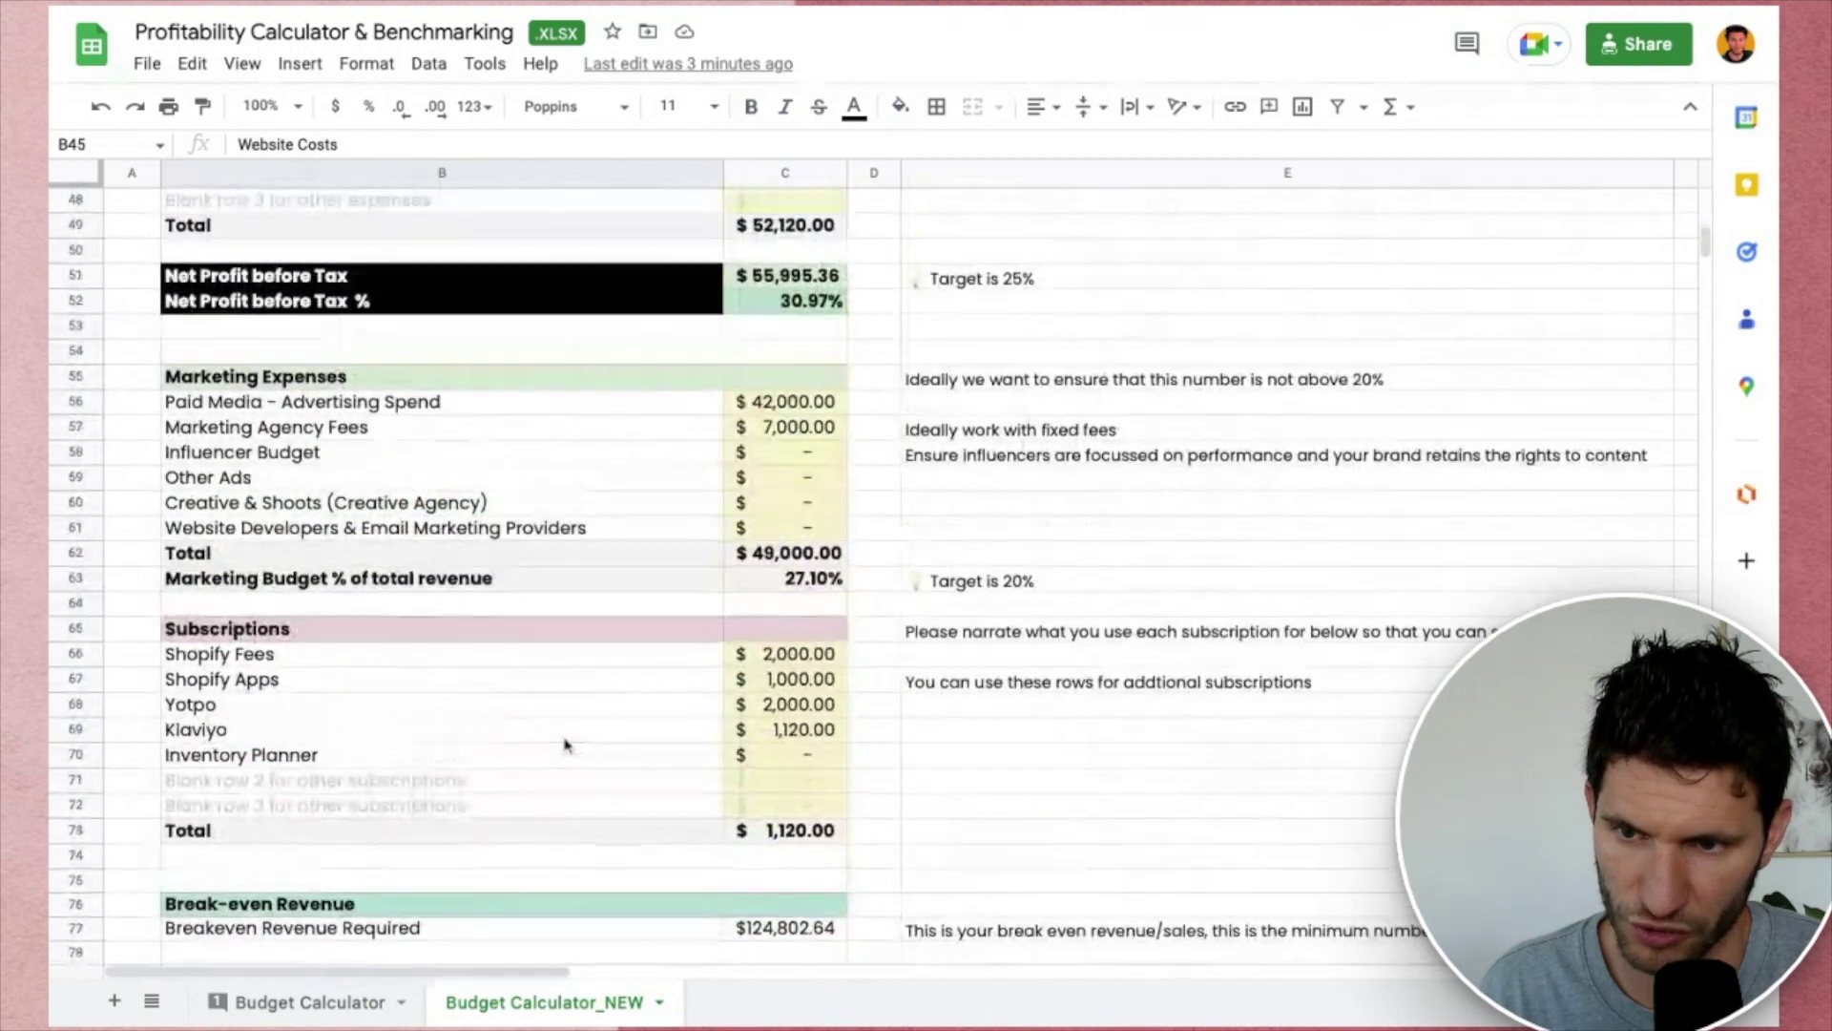
pyautogui.moveTo(551, 403); pyautogui.dragTo(557, 587)
pyautogui.click(756, 539)
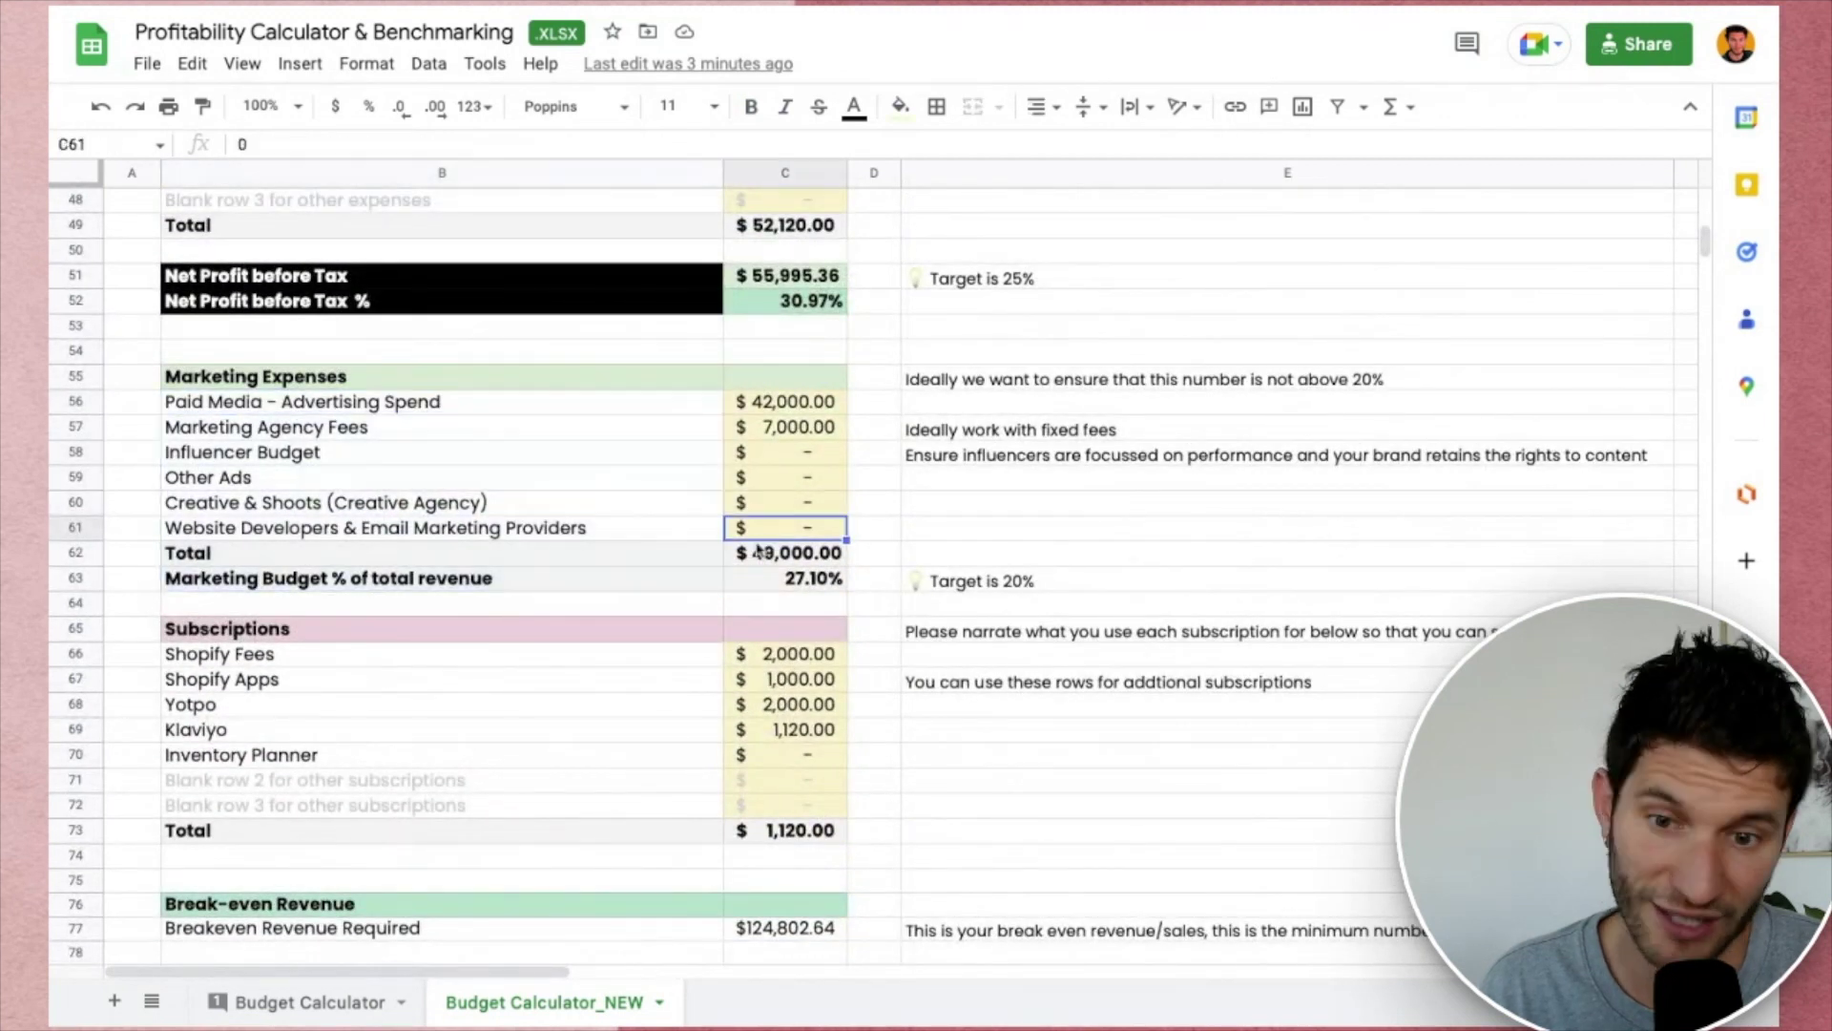
pyautogui.click(761, 579)
# Return to the Expenses section and review the Website Costs amount in C45 and the labels in B34 and B36.
pyautogui.scroll(5, 797, 464)
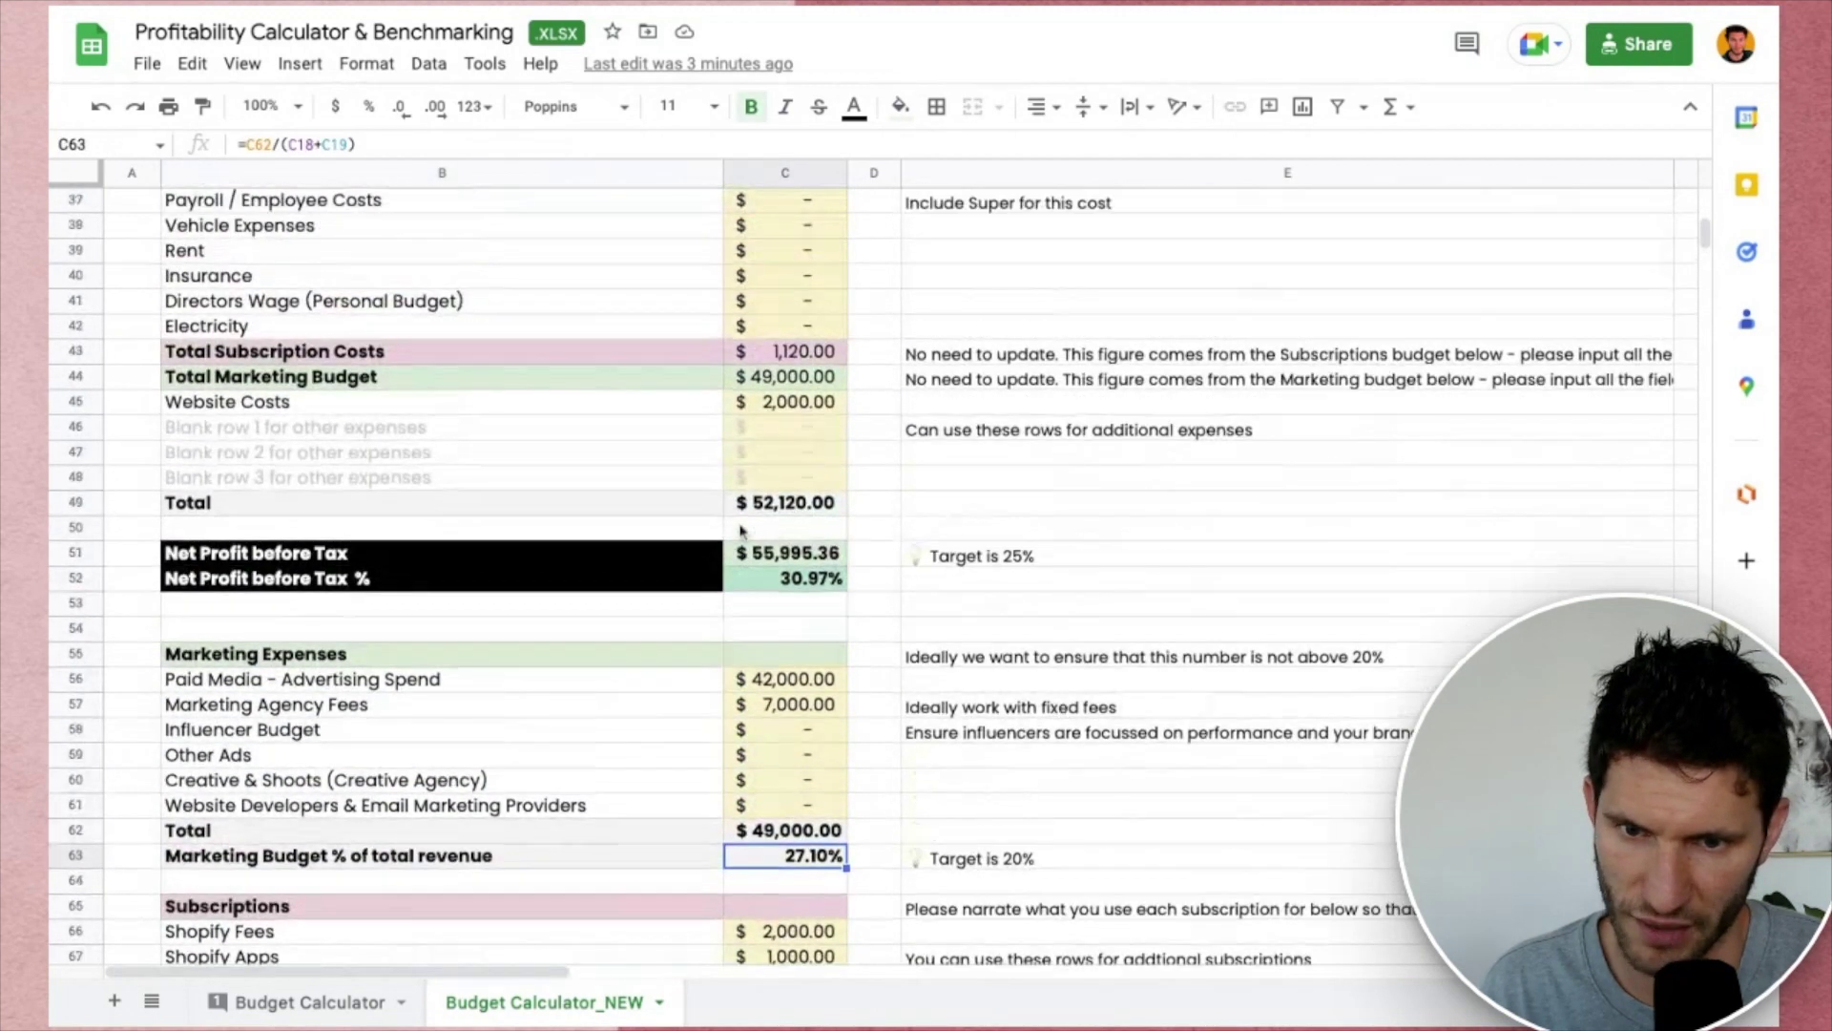
pyautogui.click(782, 506)
pyautogui.click(784, 535)
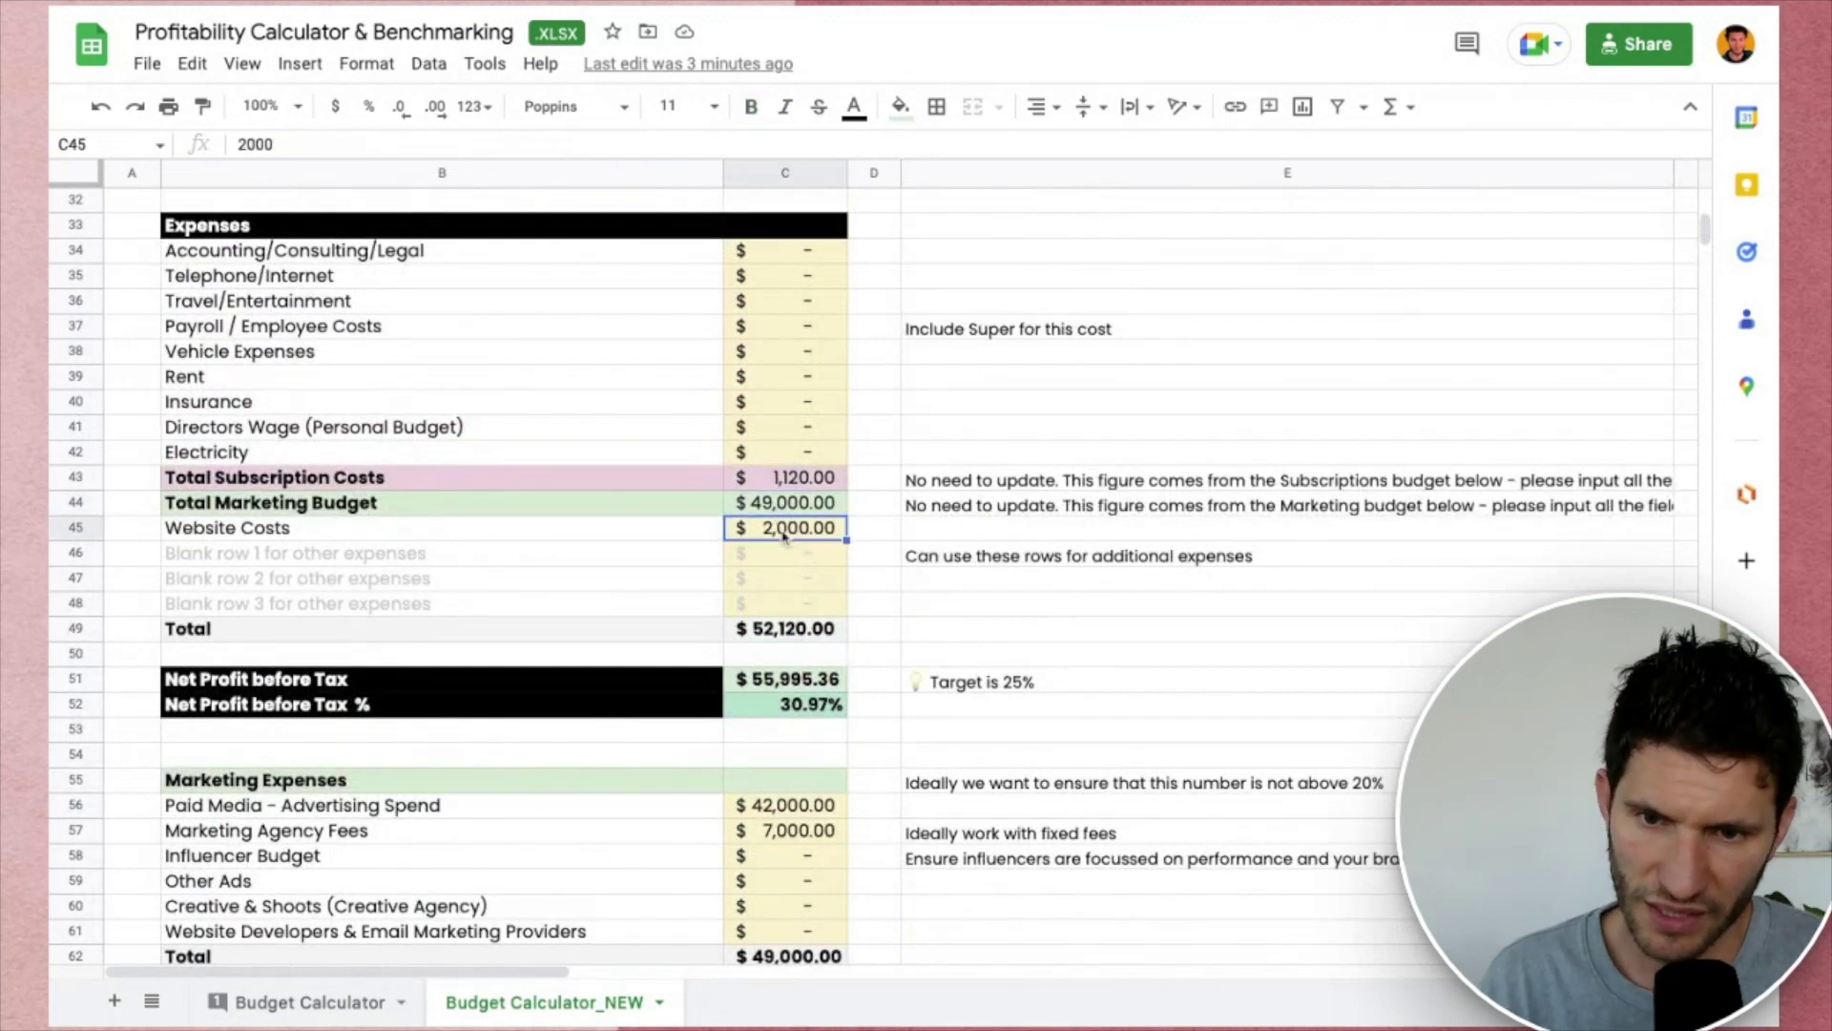
pyautogui.click(618, 250)
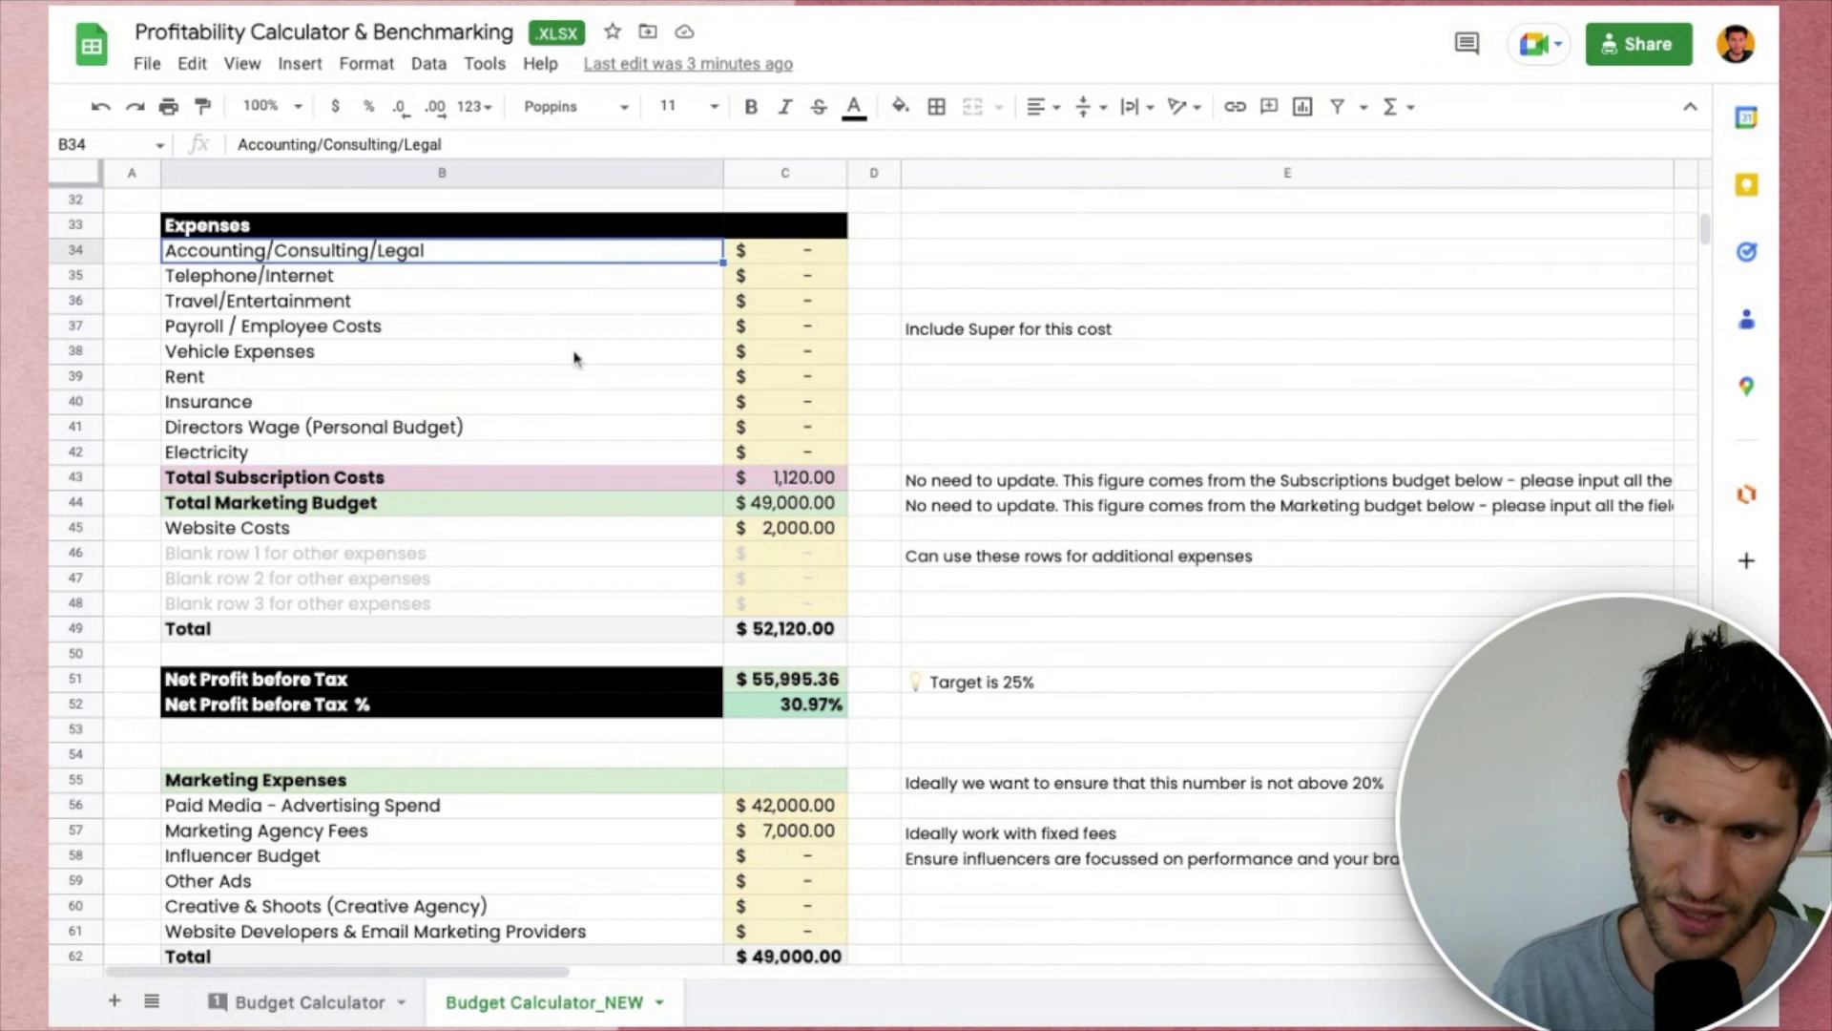
pyautogui.click(569, 304)
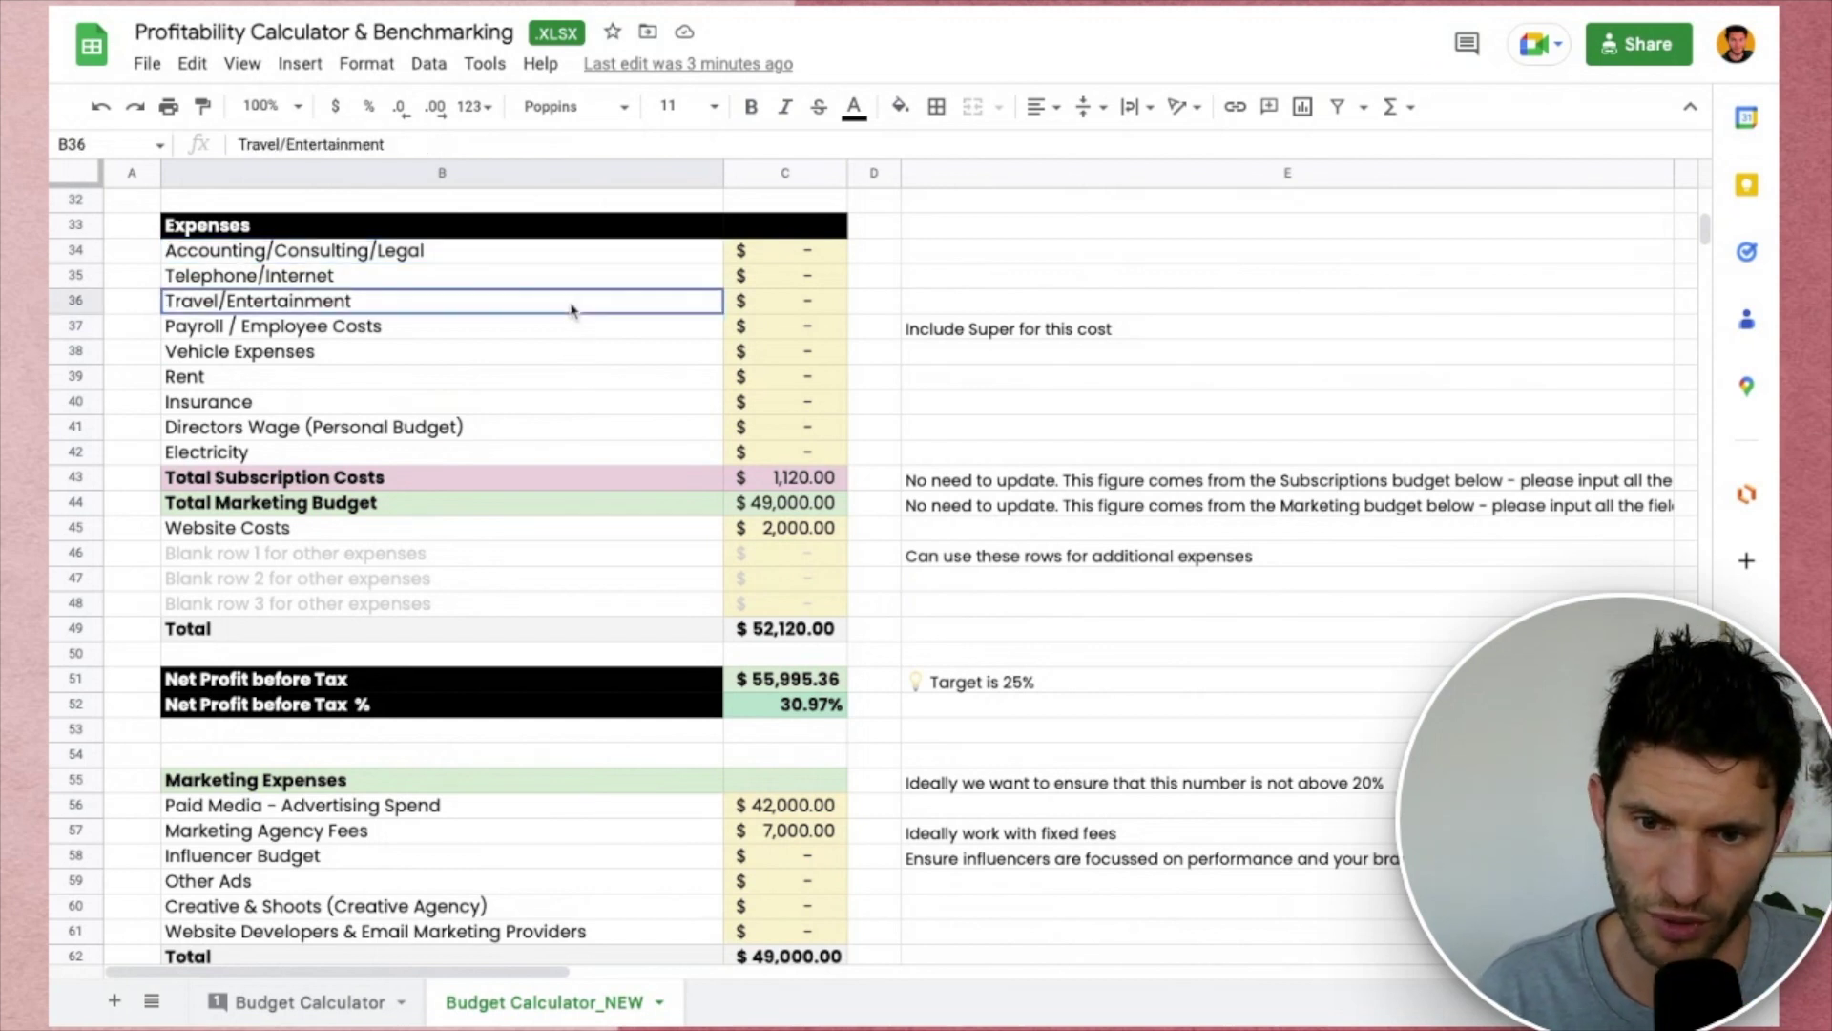
# Inspect the SUM formula behind the Expenses Total in C49, leaving it unedited, and select Total Marketing Budget in B44.
pyautogui.doubleClick(781, 636)
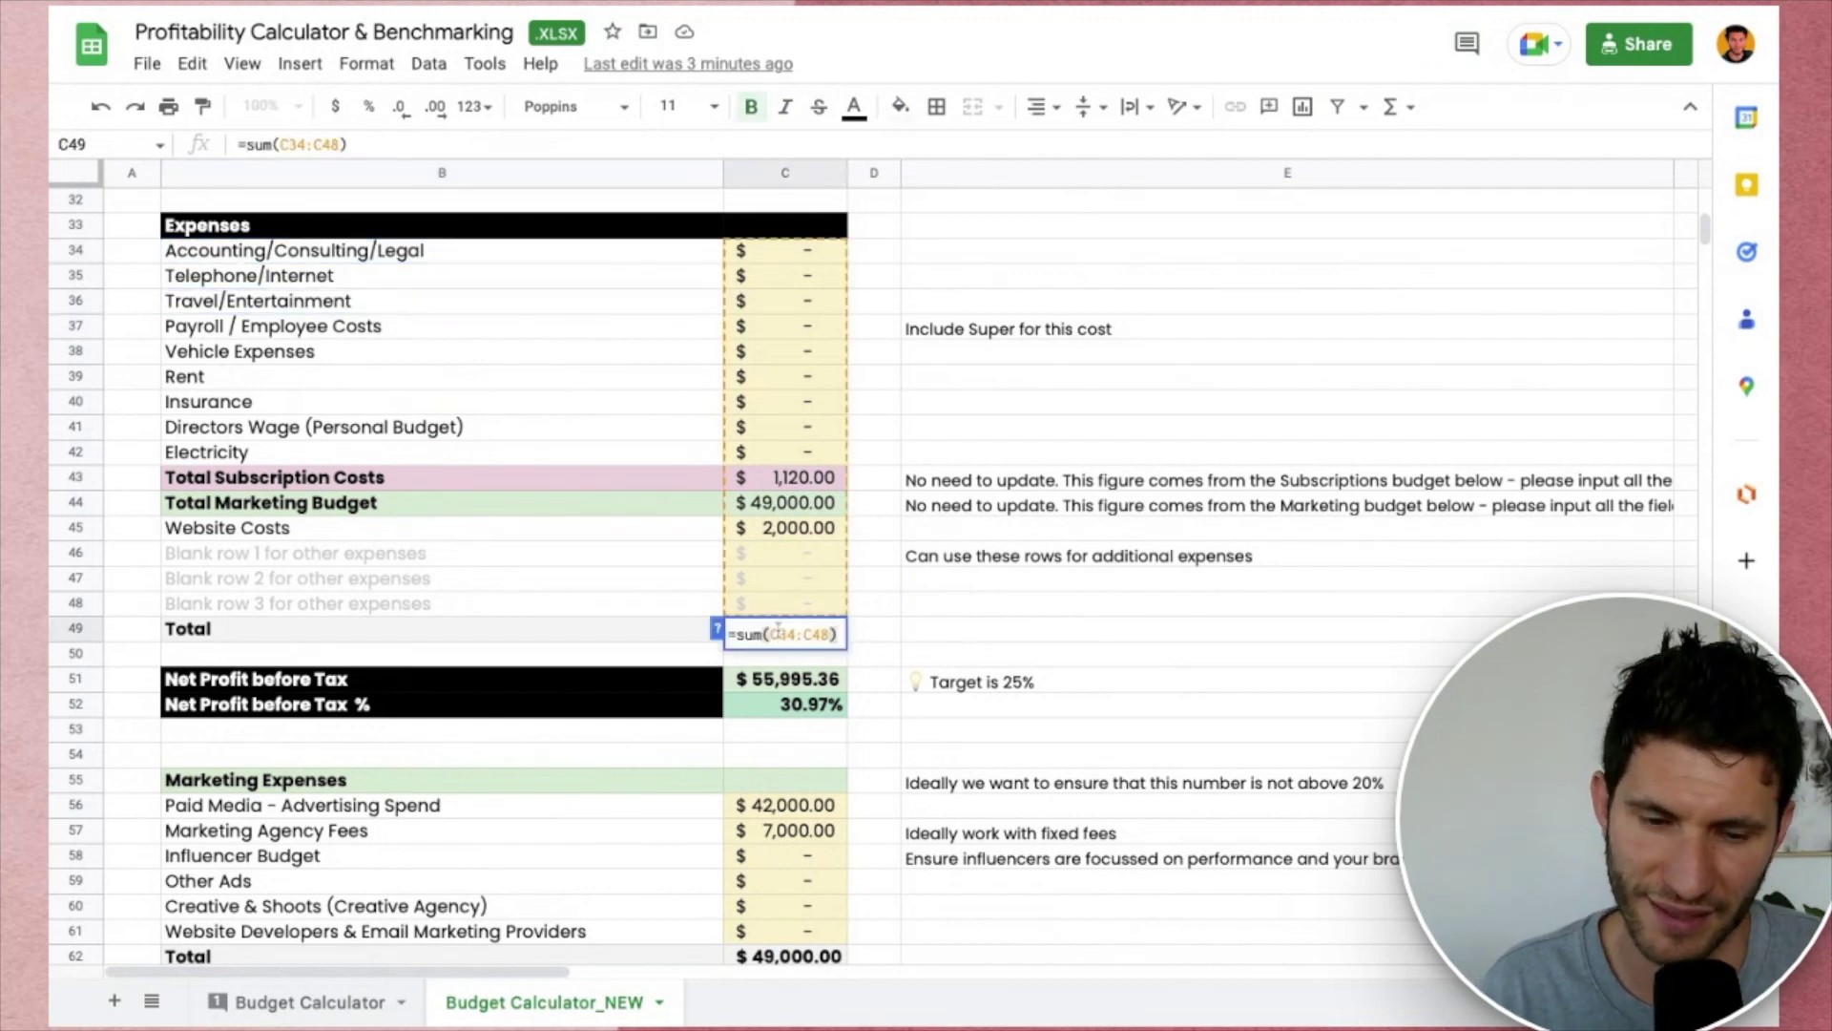
pyautogui.press('Escape')
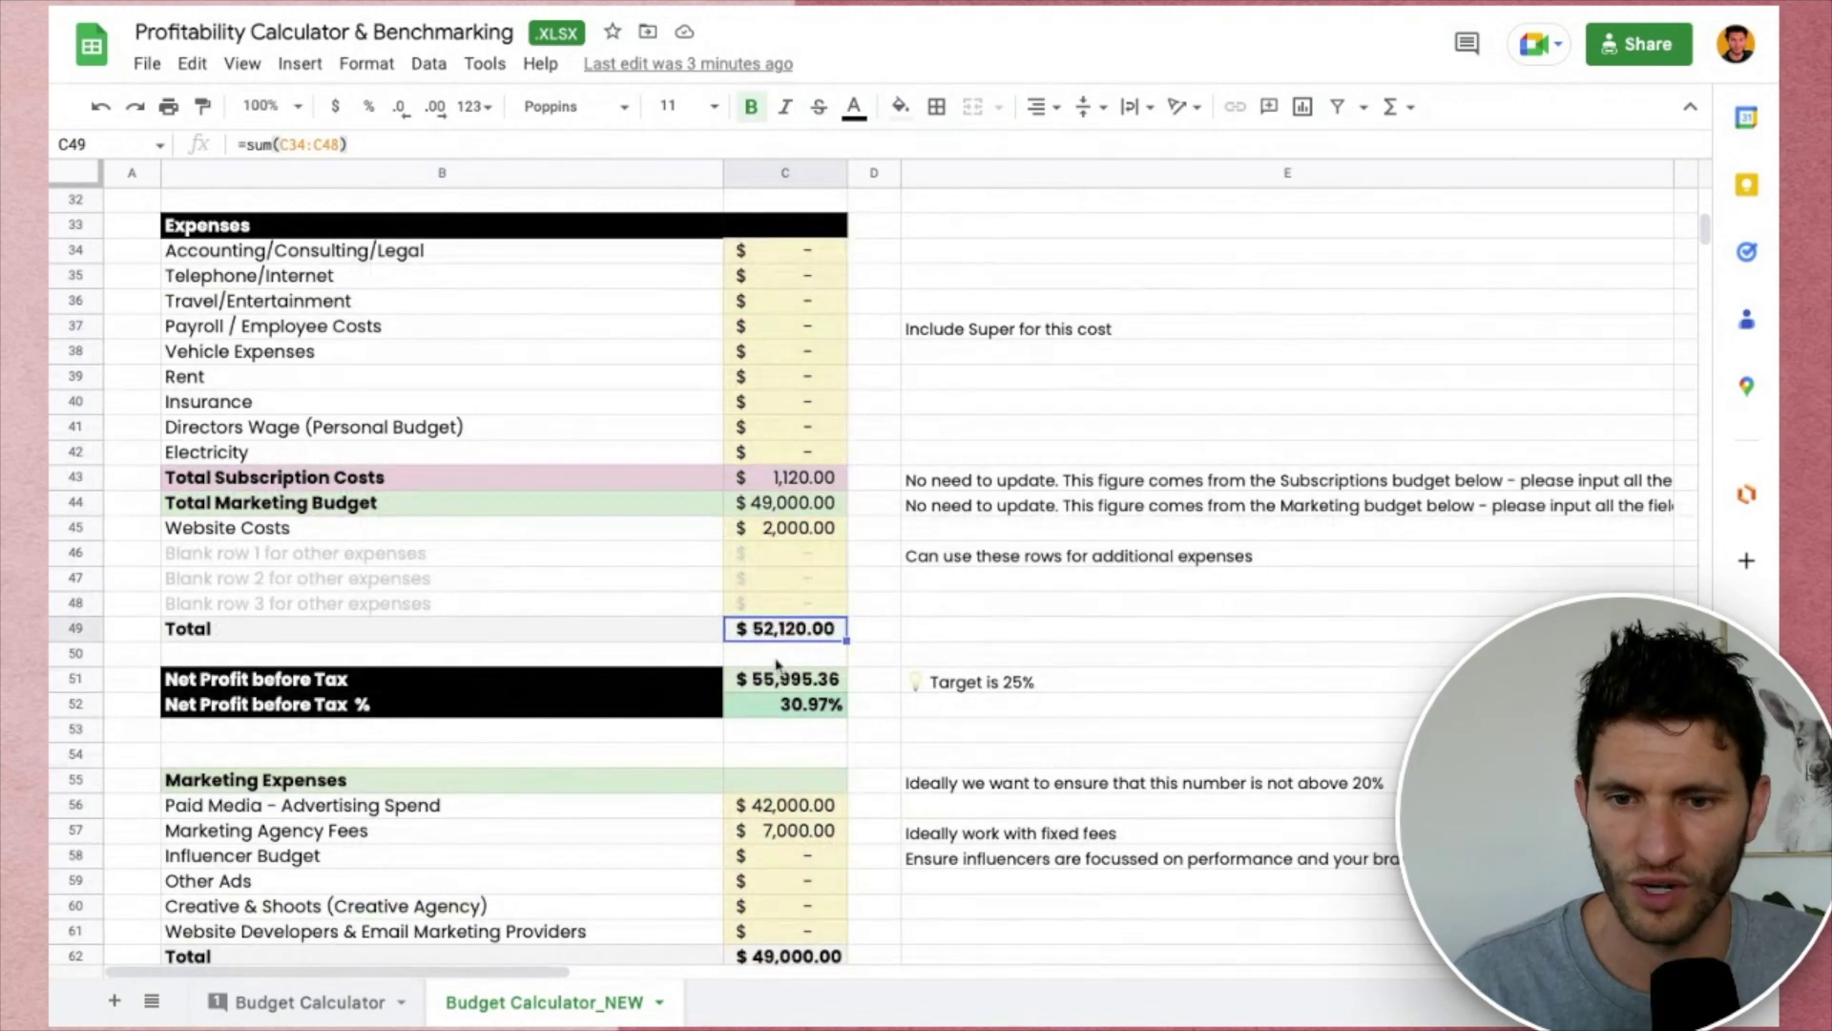
pyautogui.click(634, 583)
pyautogui.doubleClick(804, 635)
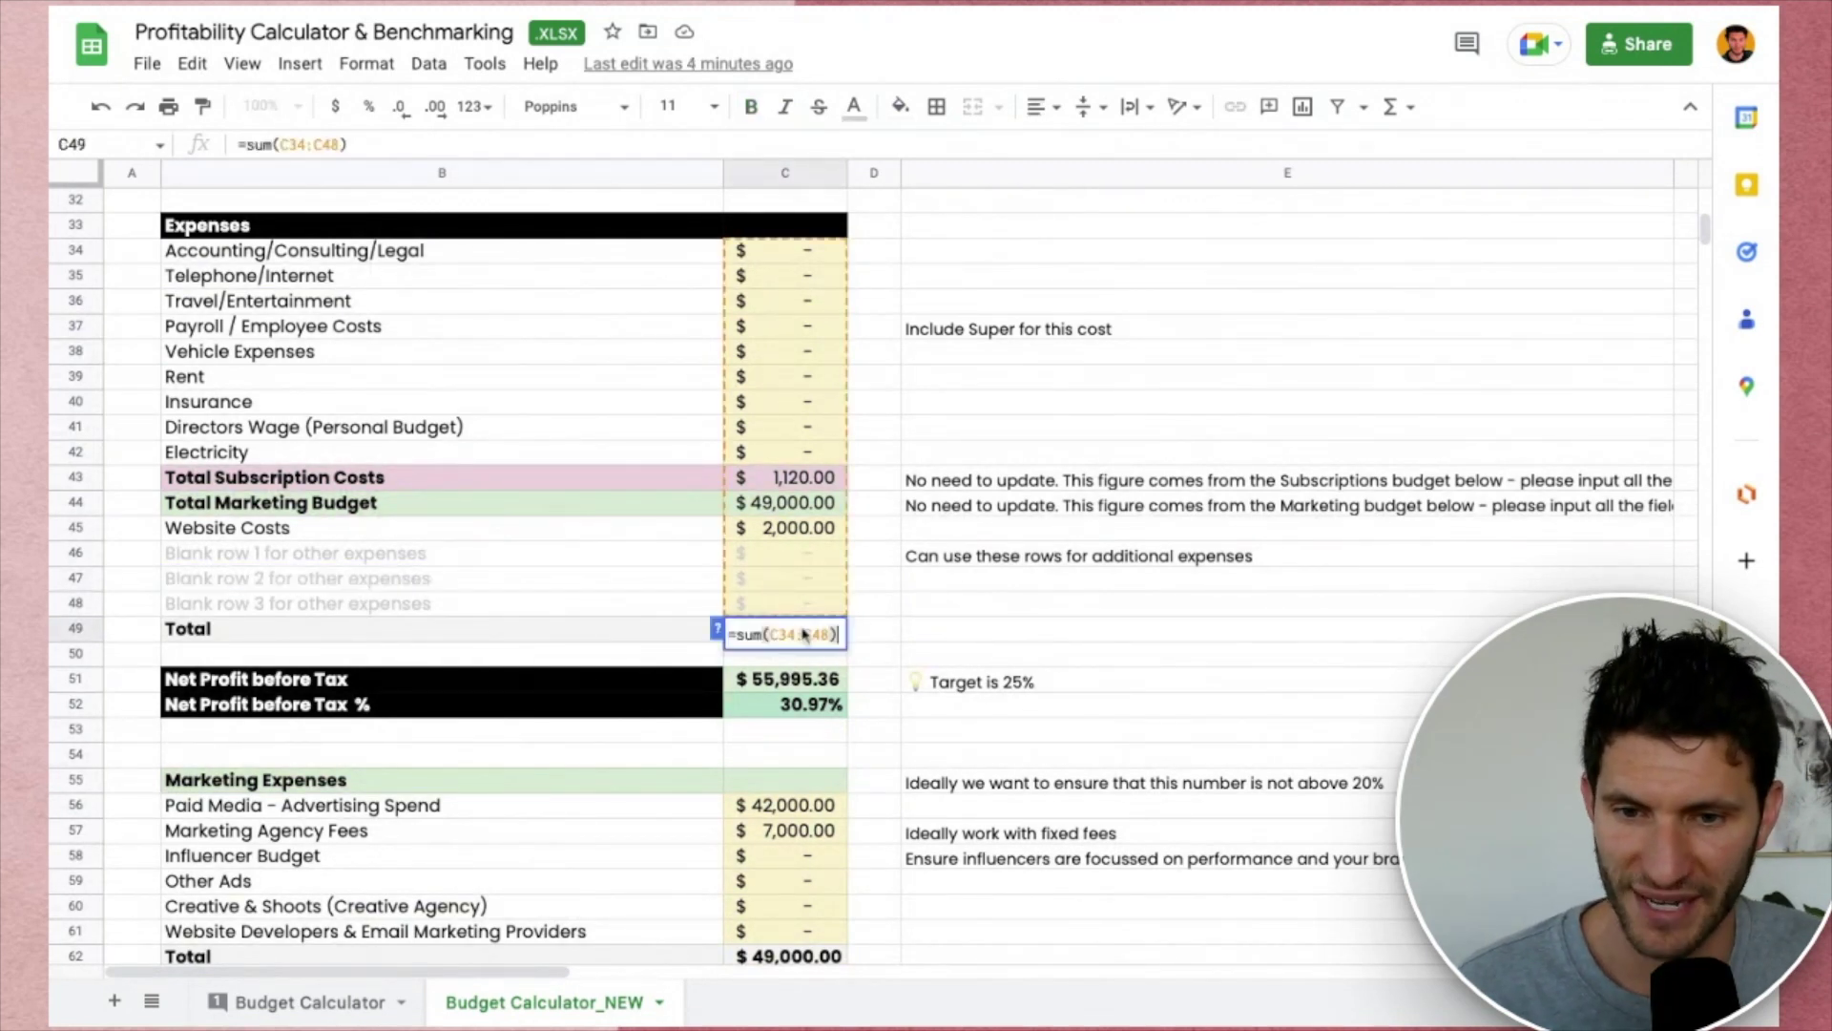
pyautogui.click(701, 515)
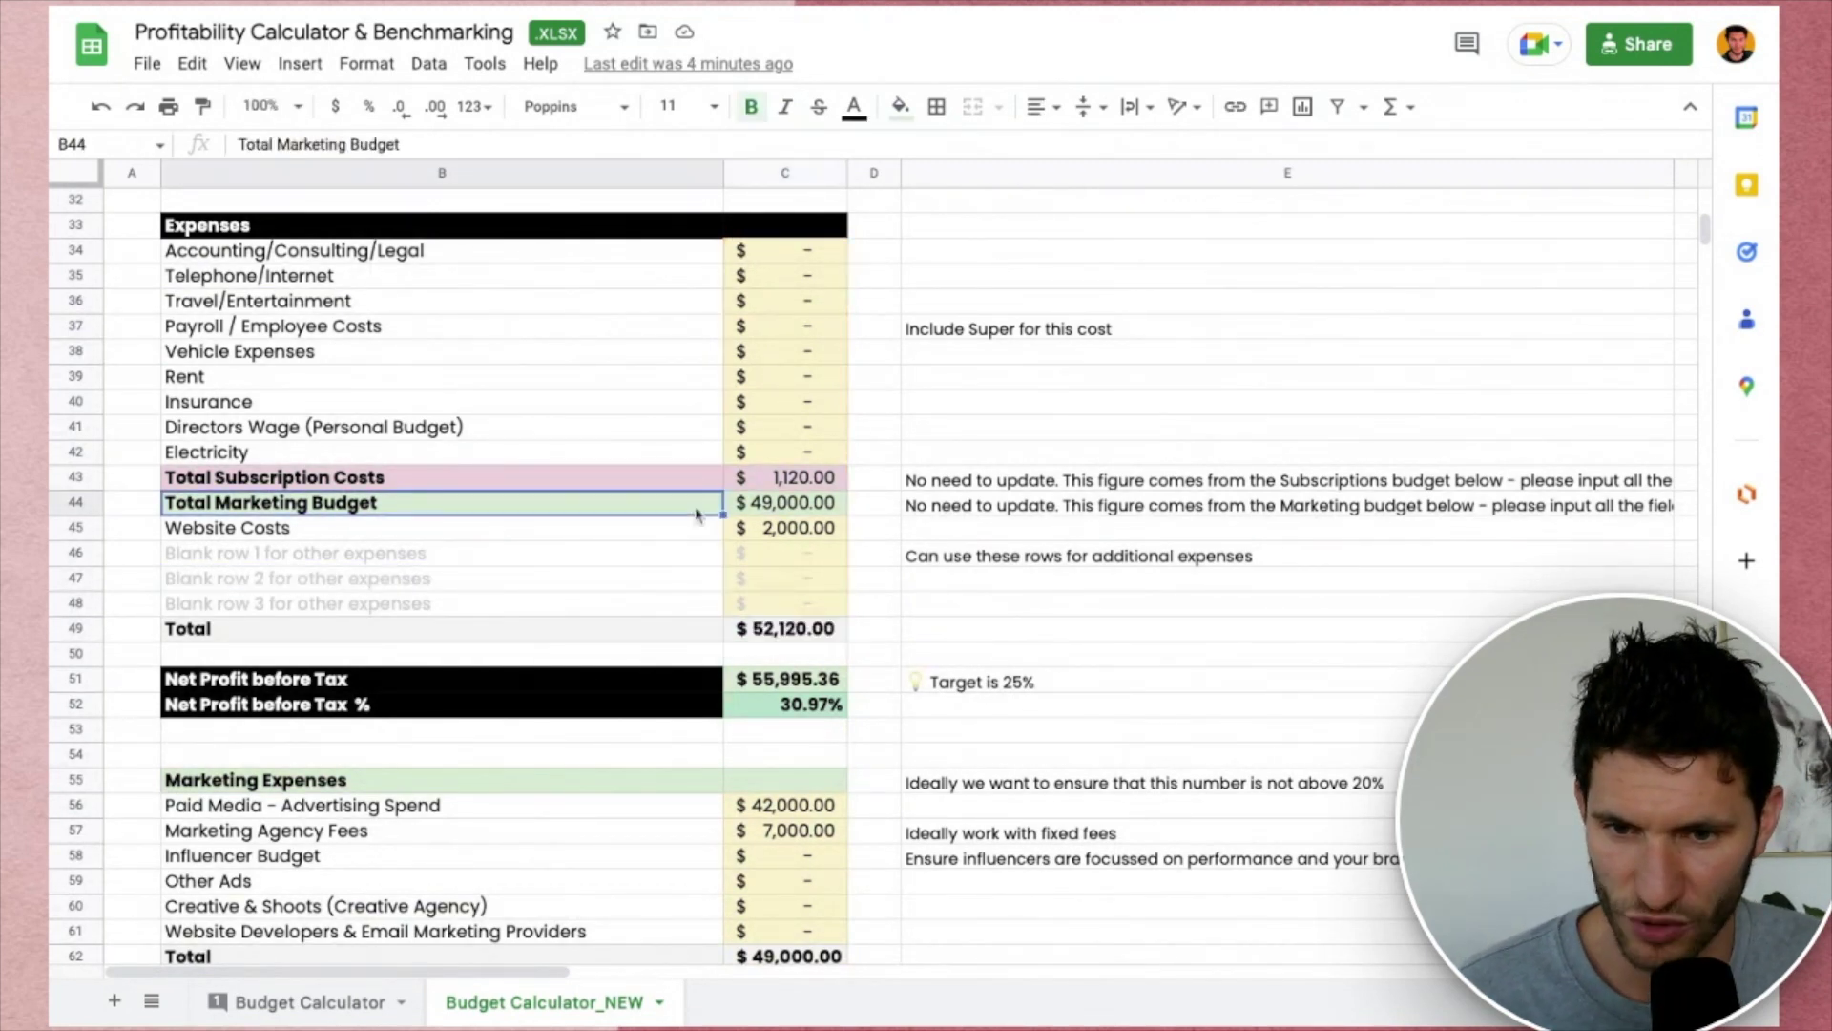
# Inspect the Net Profit before Tax formula in C51 and trace its references to Gross Profit in C30 and the Expenses Total in C49.
pyautogui.doubleClick(792, 682)
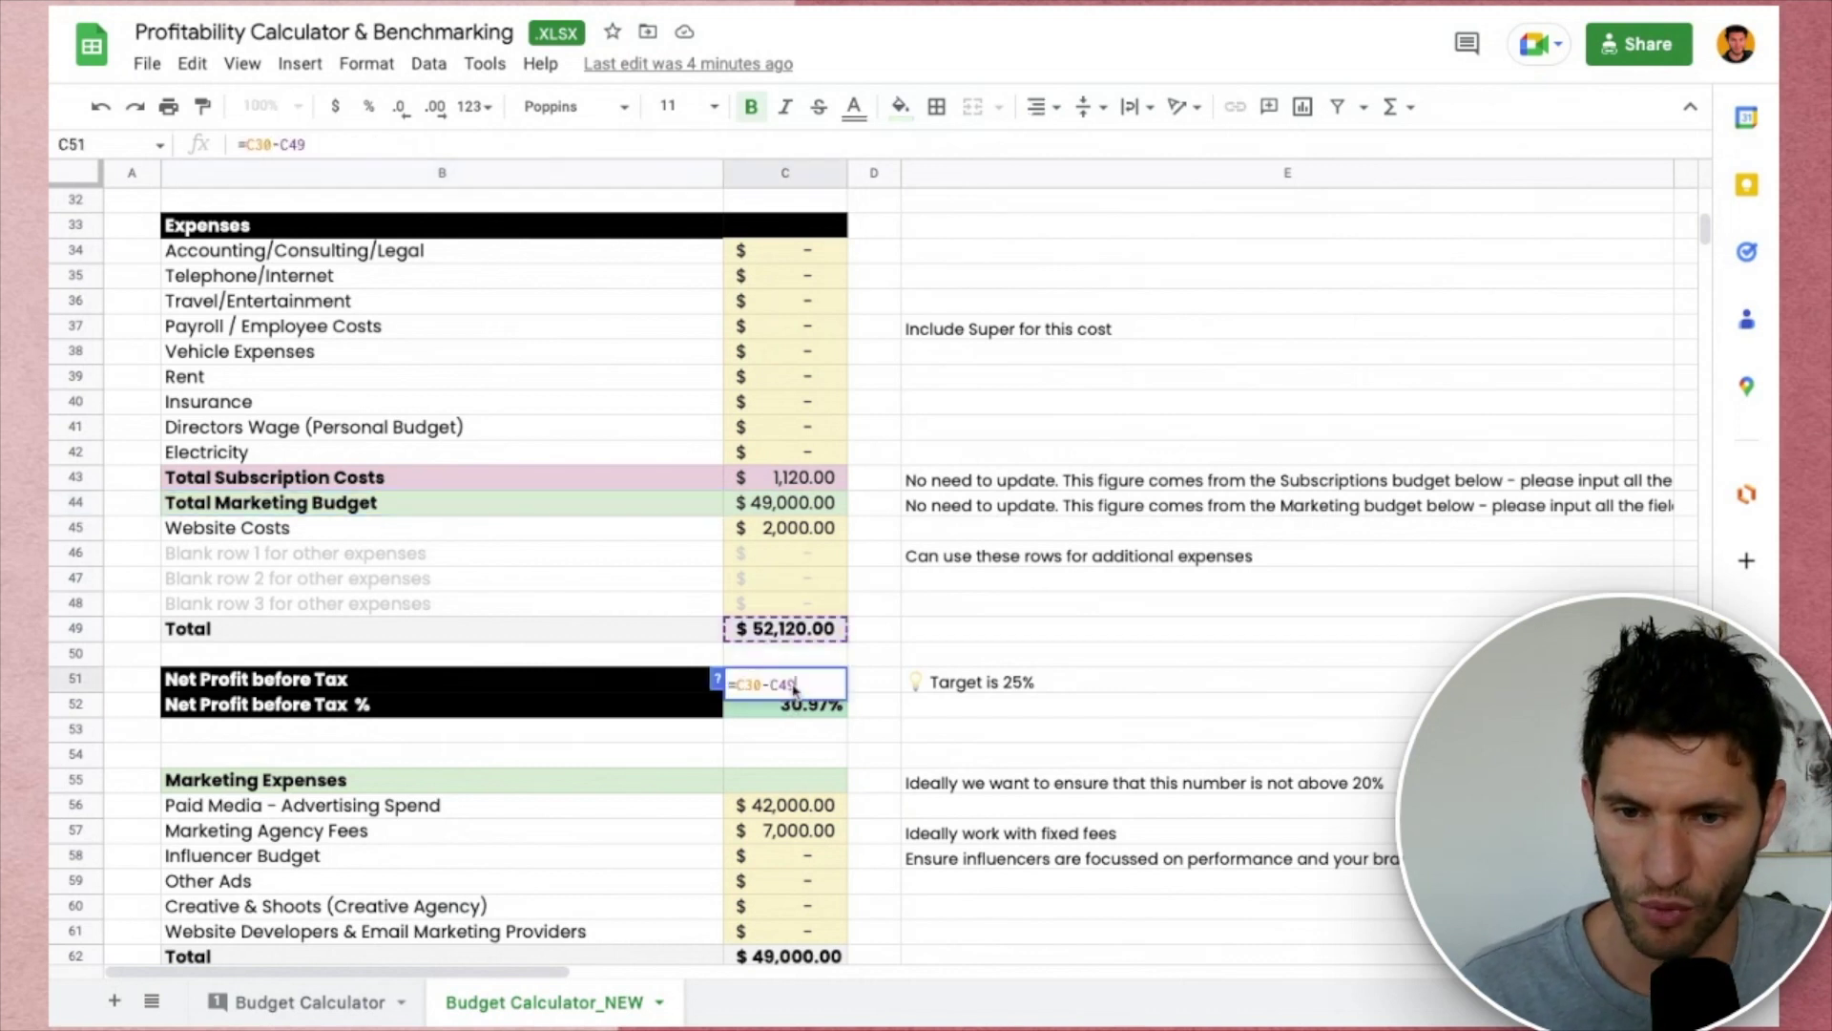
pyautogui.scroll(3, 694, 554)
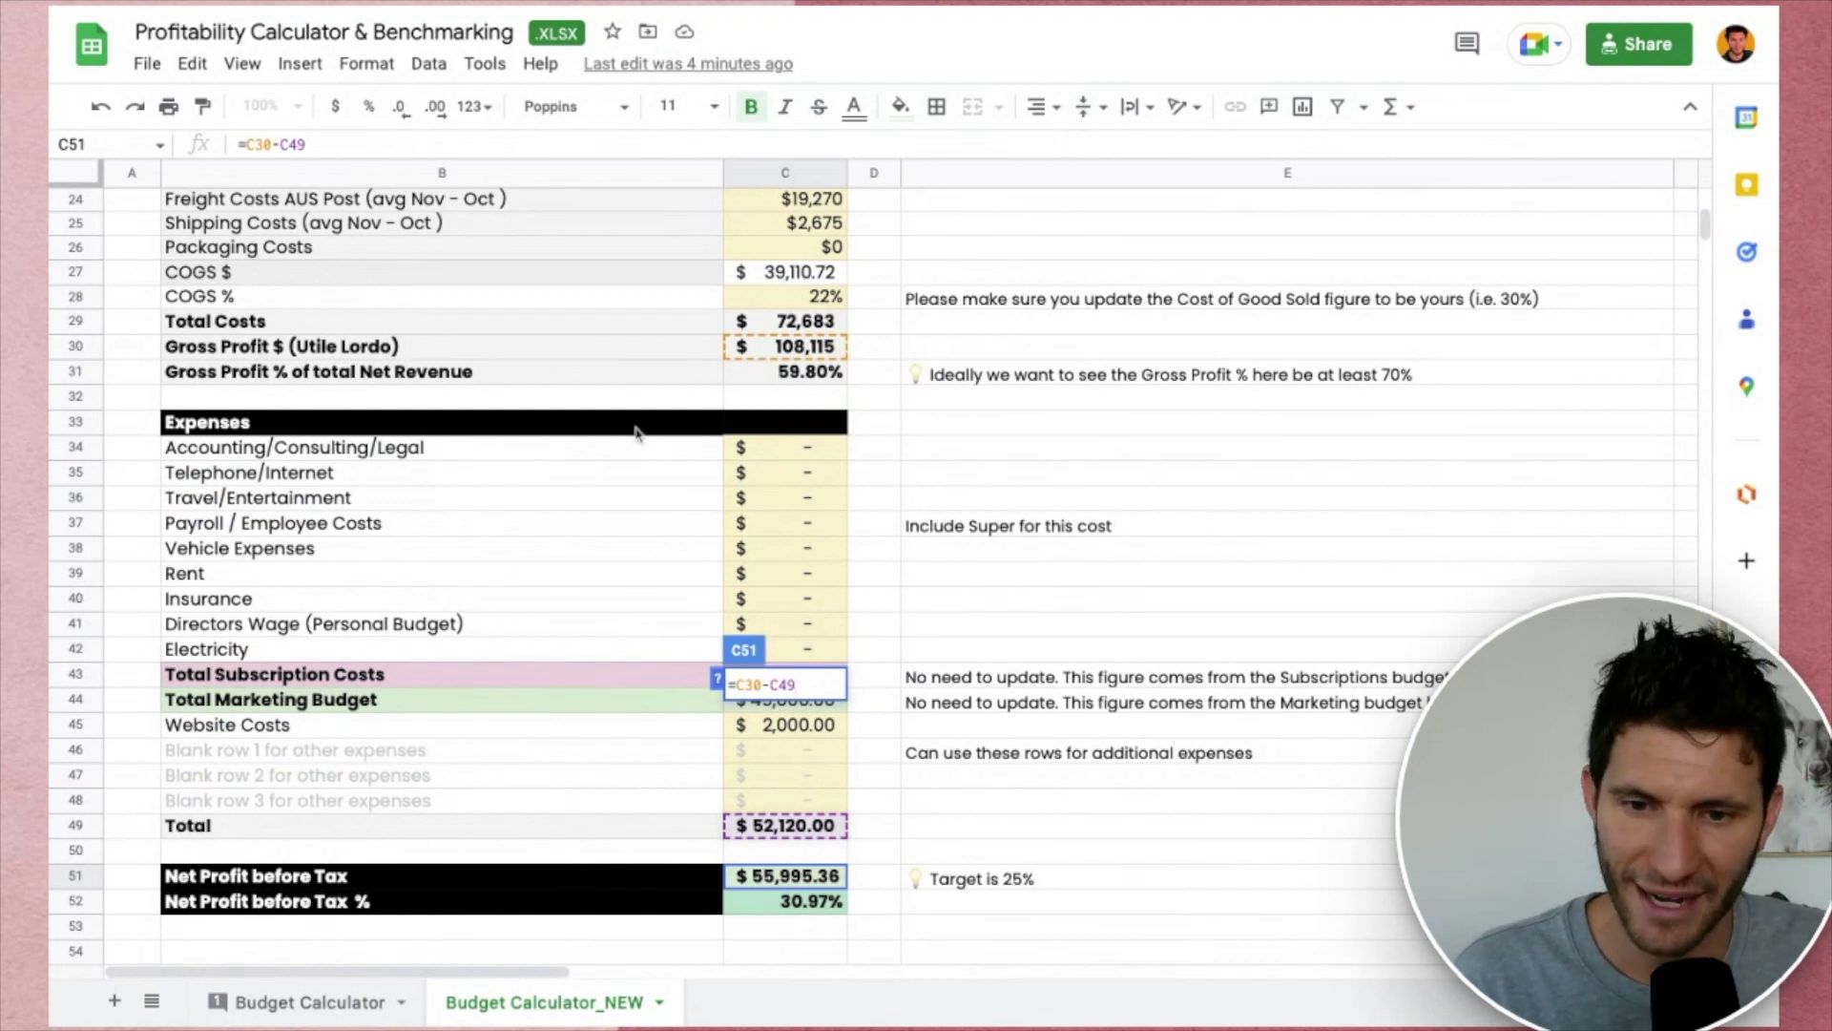
pyautogui.scroll(-2, 651, 427)
pyautogui.scroll(2, 651, 427)
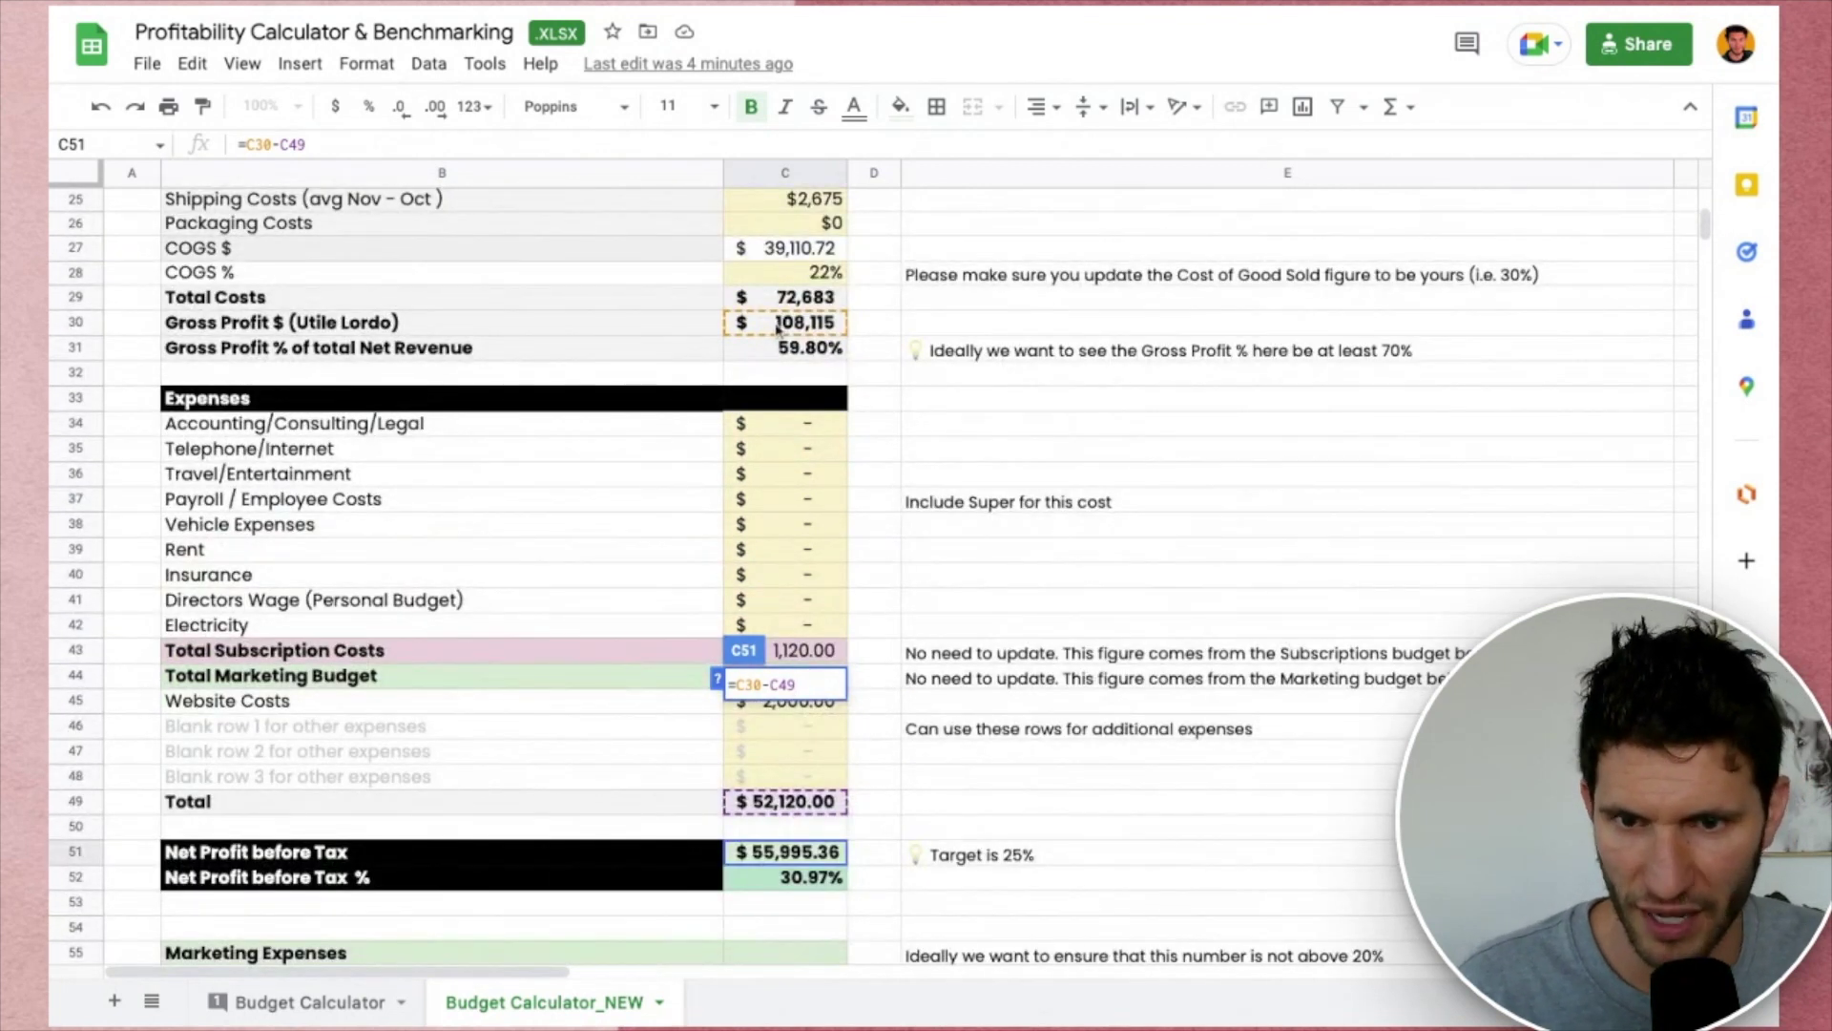
pyautogui.scroll(1, 778, 325)
pyautogui.scroll(2, 684, 310)
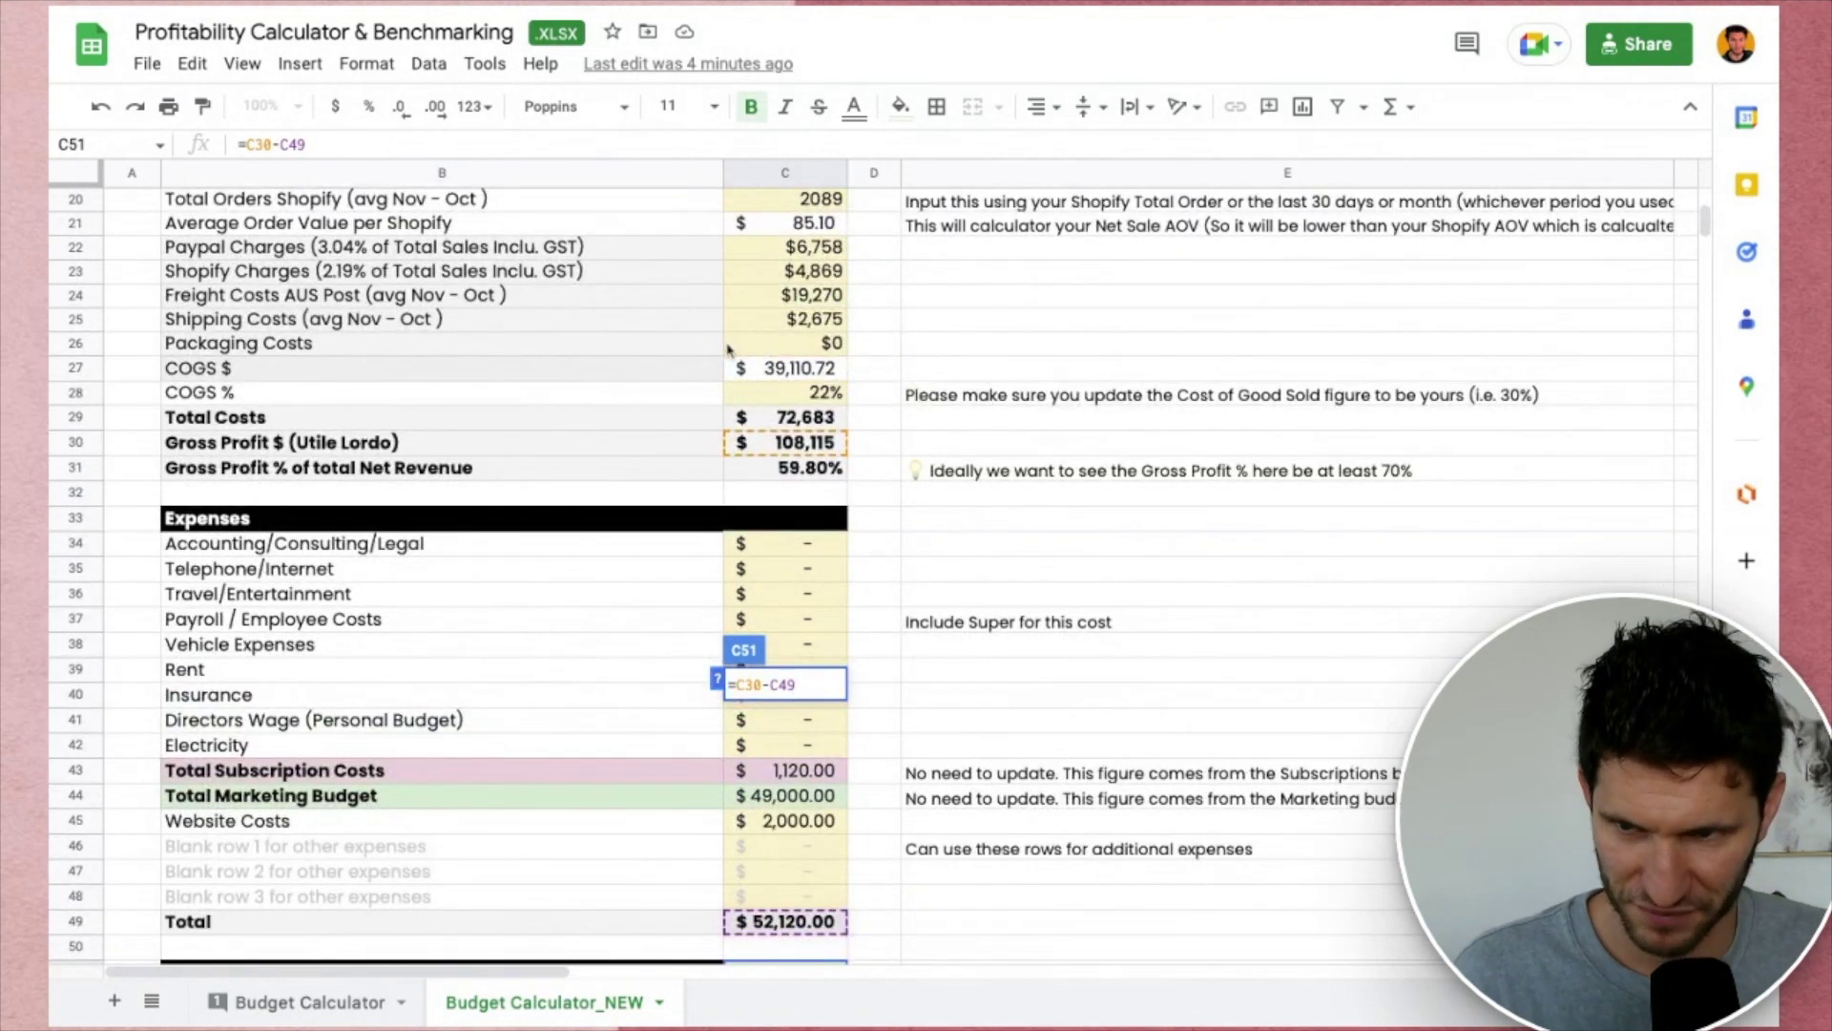
pyautogui.scroll(1, 729, 349)
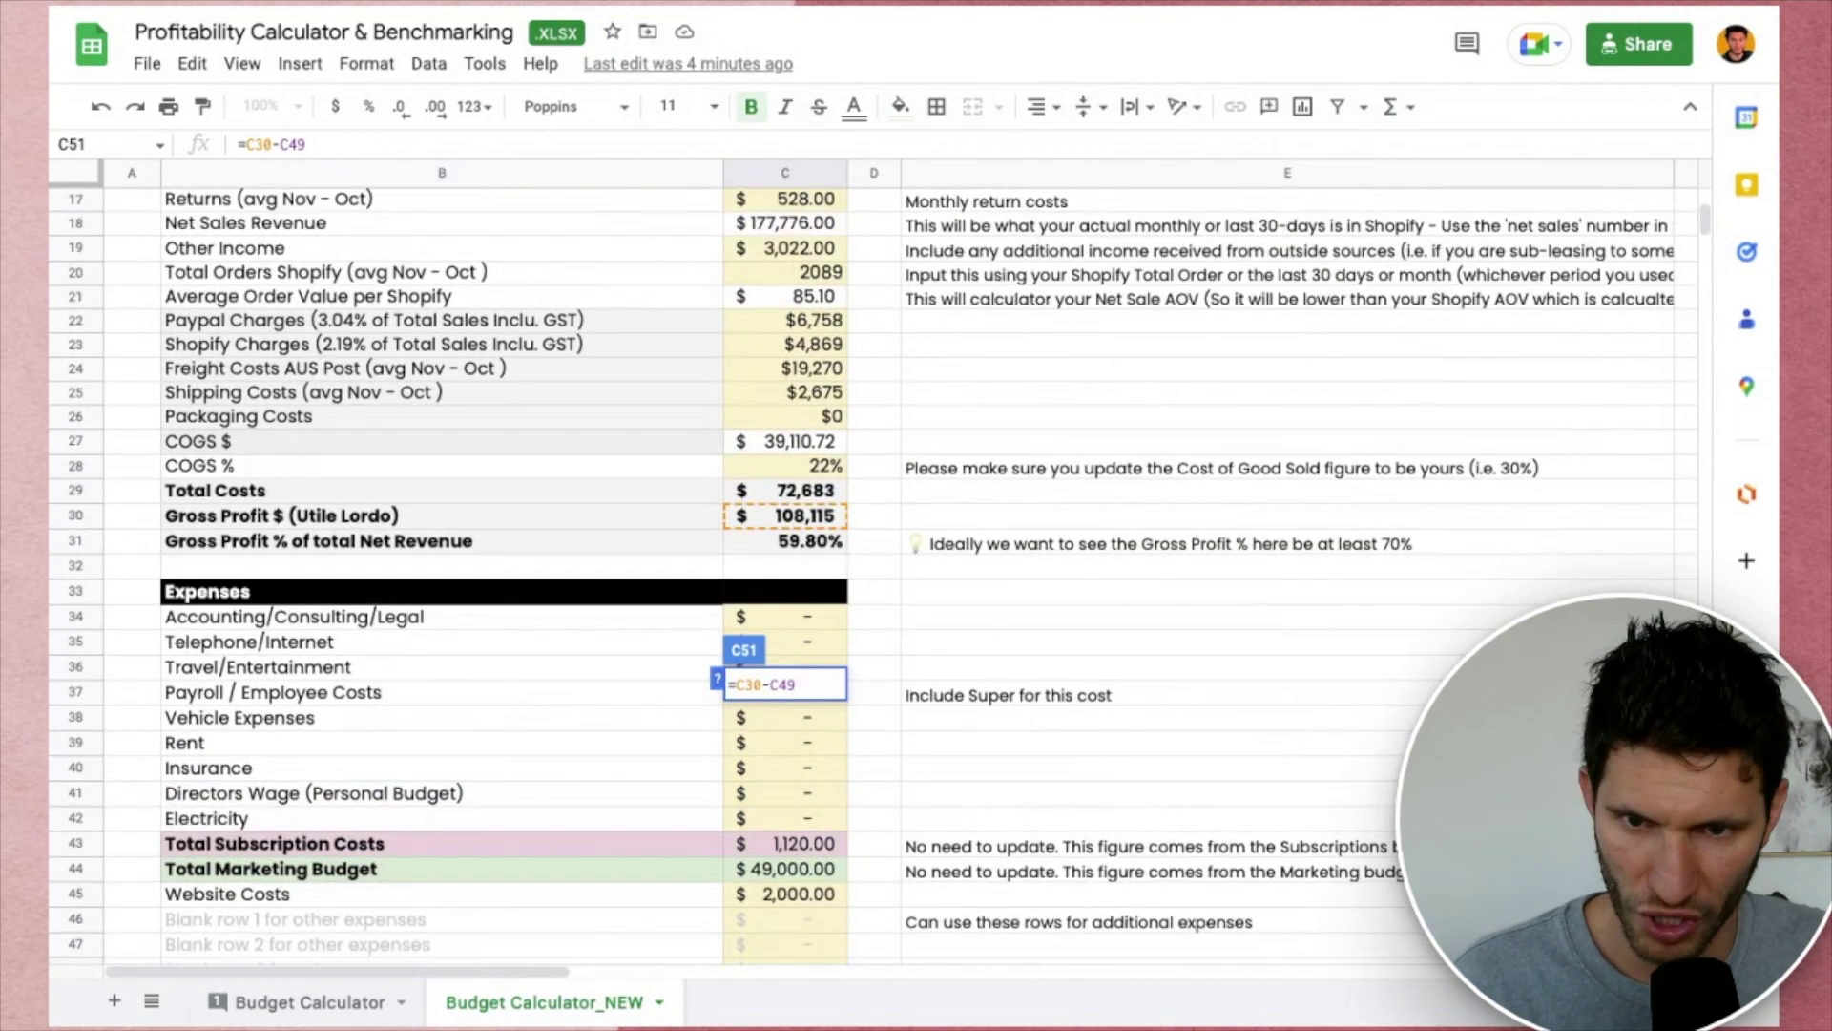
pyautogui.scroll(-6, 790, 527)
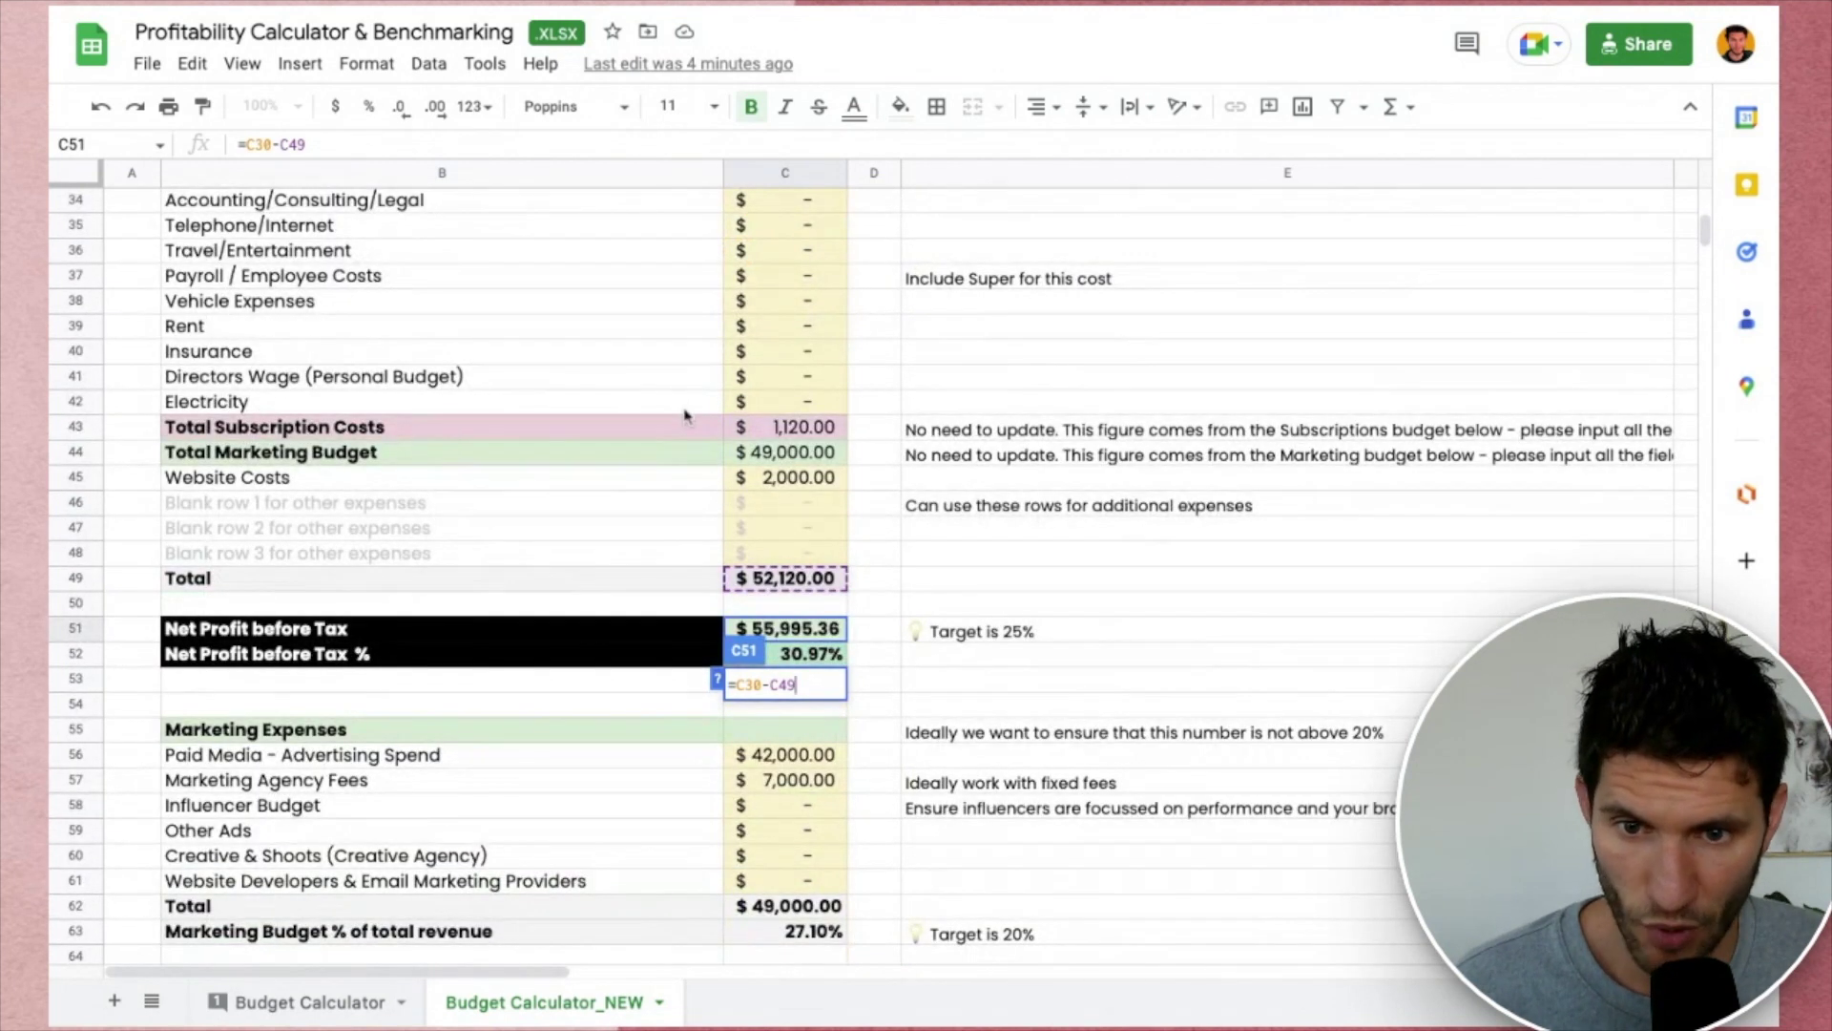
pyautogui.scroll(1, 782, 432)
# Point out the Net Profit before Tax and Net Profit before Tax % labels in B51:B52.
pyautogui.click(651, 666)
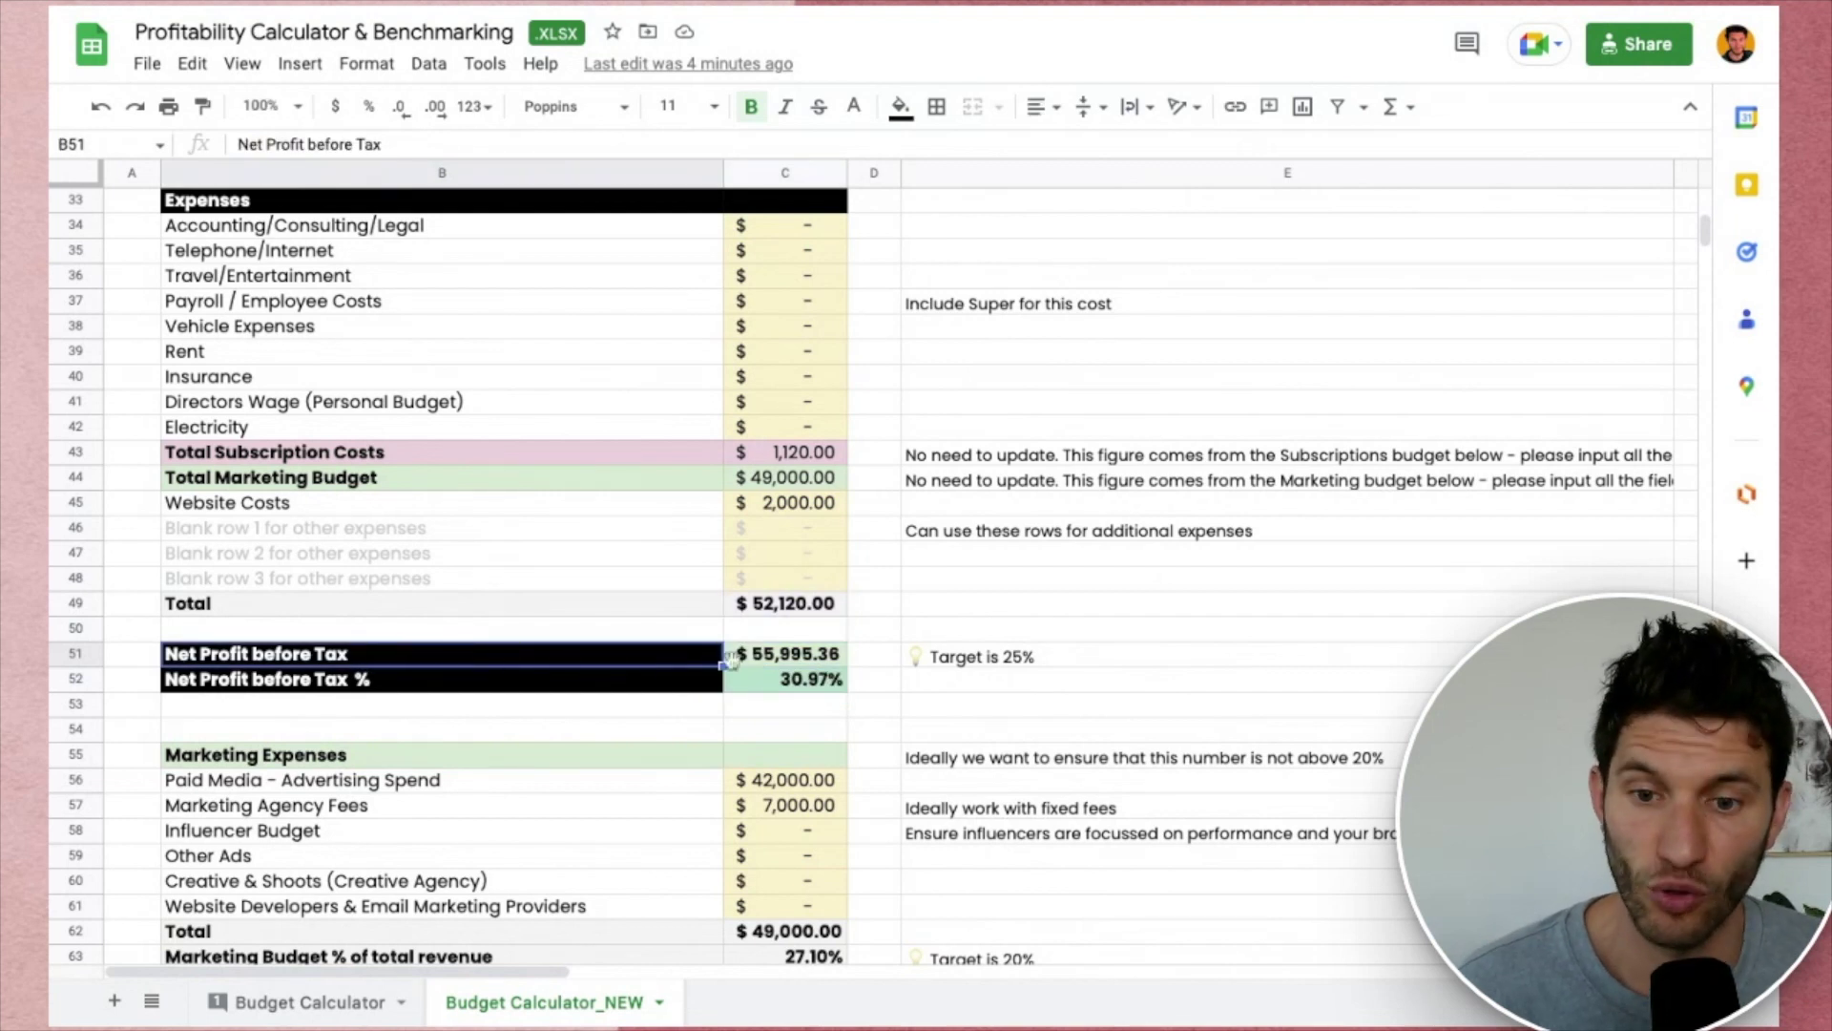
pyautogui.scroll(-1, 794, 685)
pyautogui.click(683, 633)
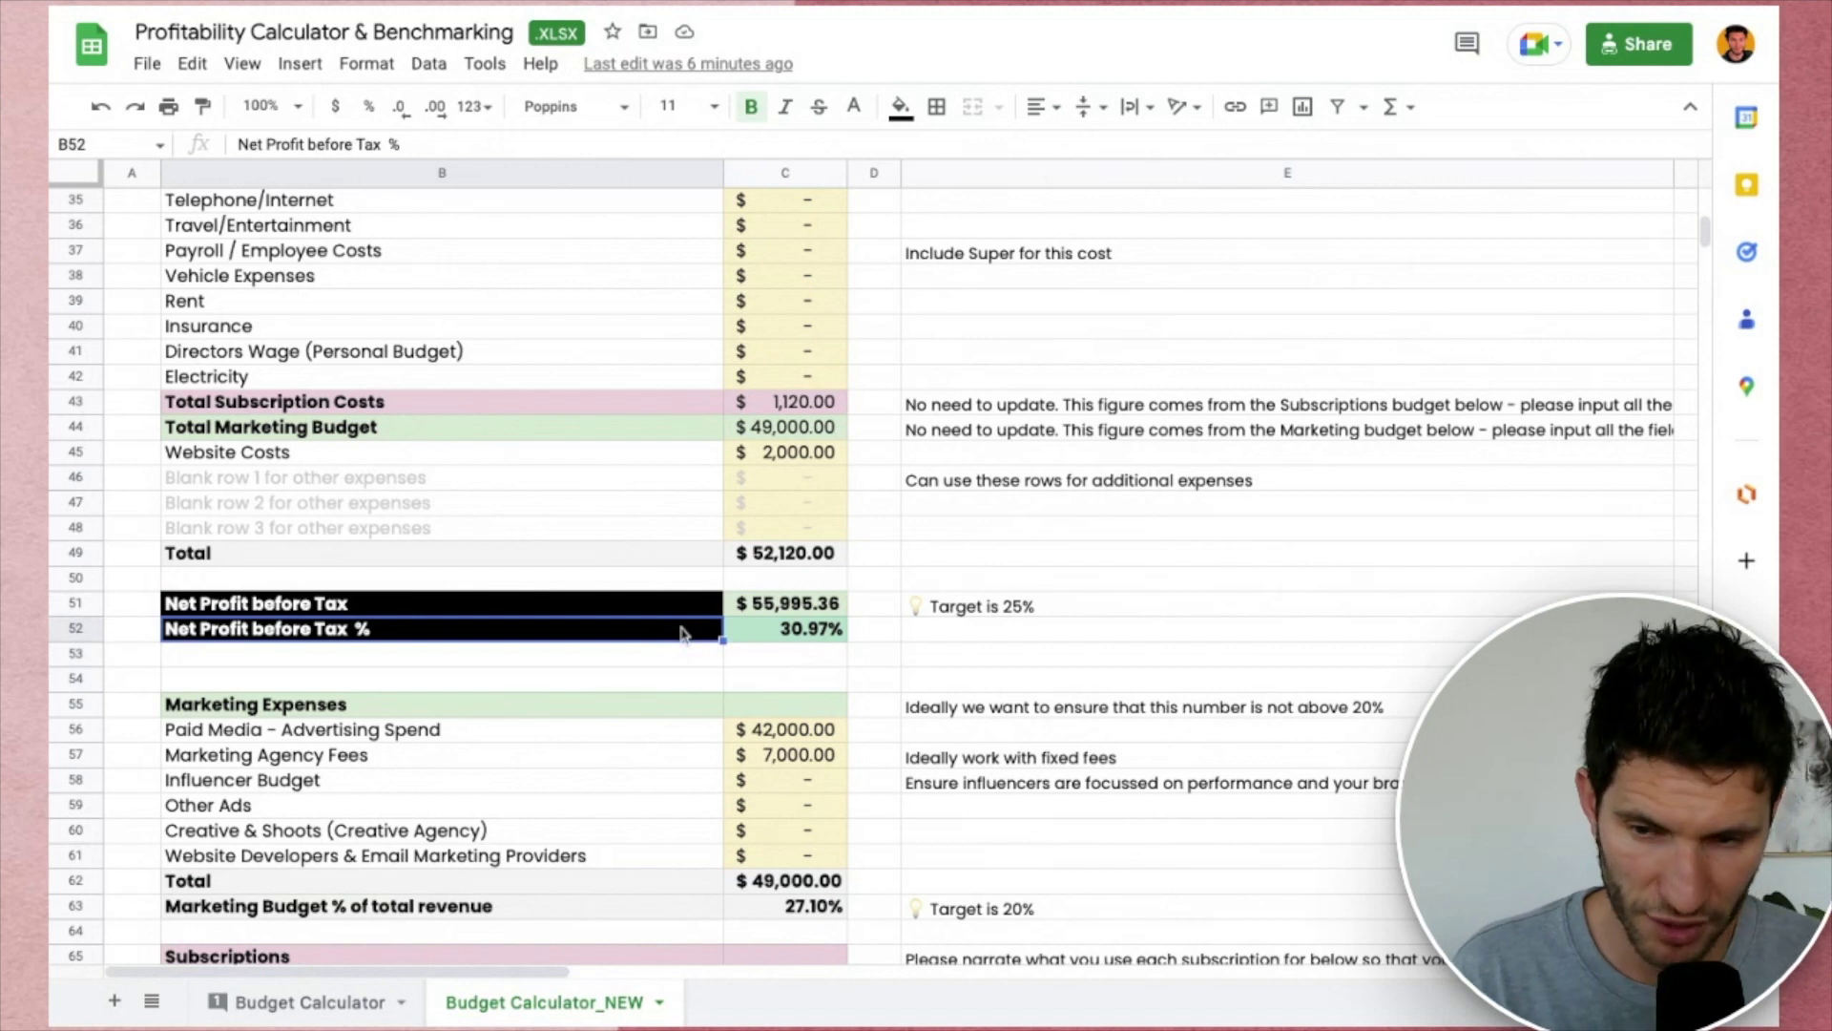
# Inspect the Net Profit before Tax % formula in C52 and trace its references to C51, Net Sales Revenue and Other Income.
pyautogui.doubleClick(788, 630)
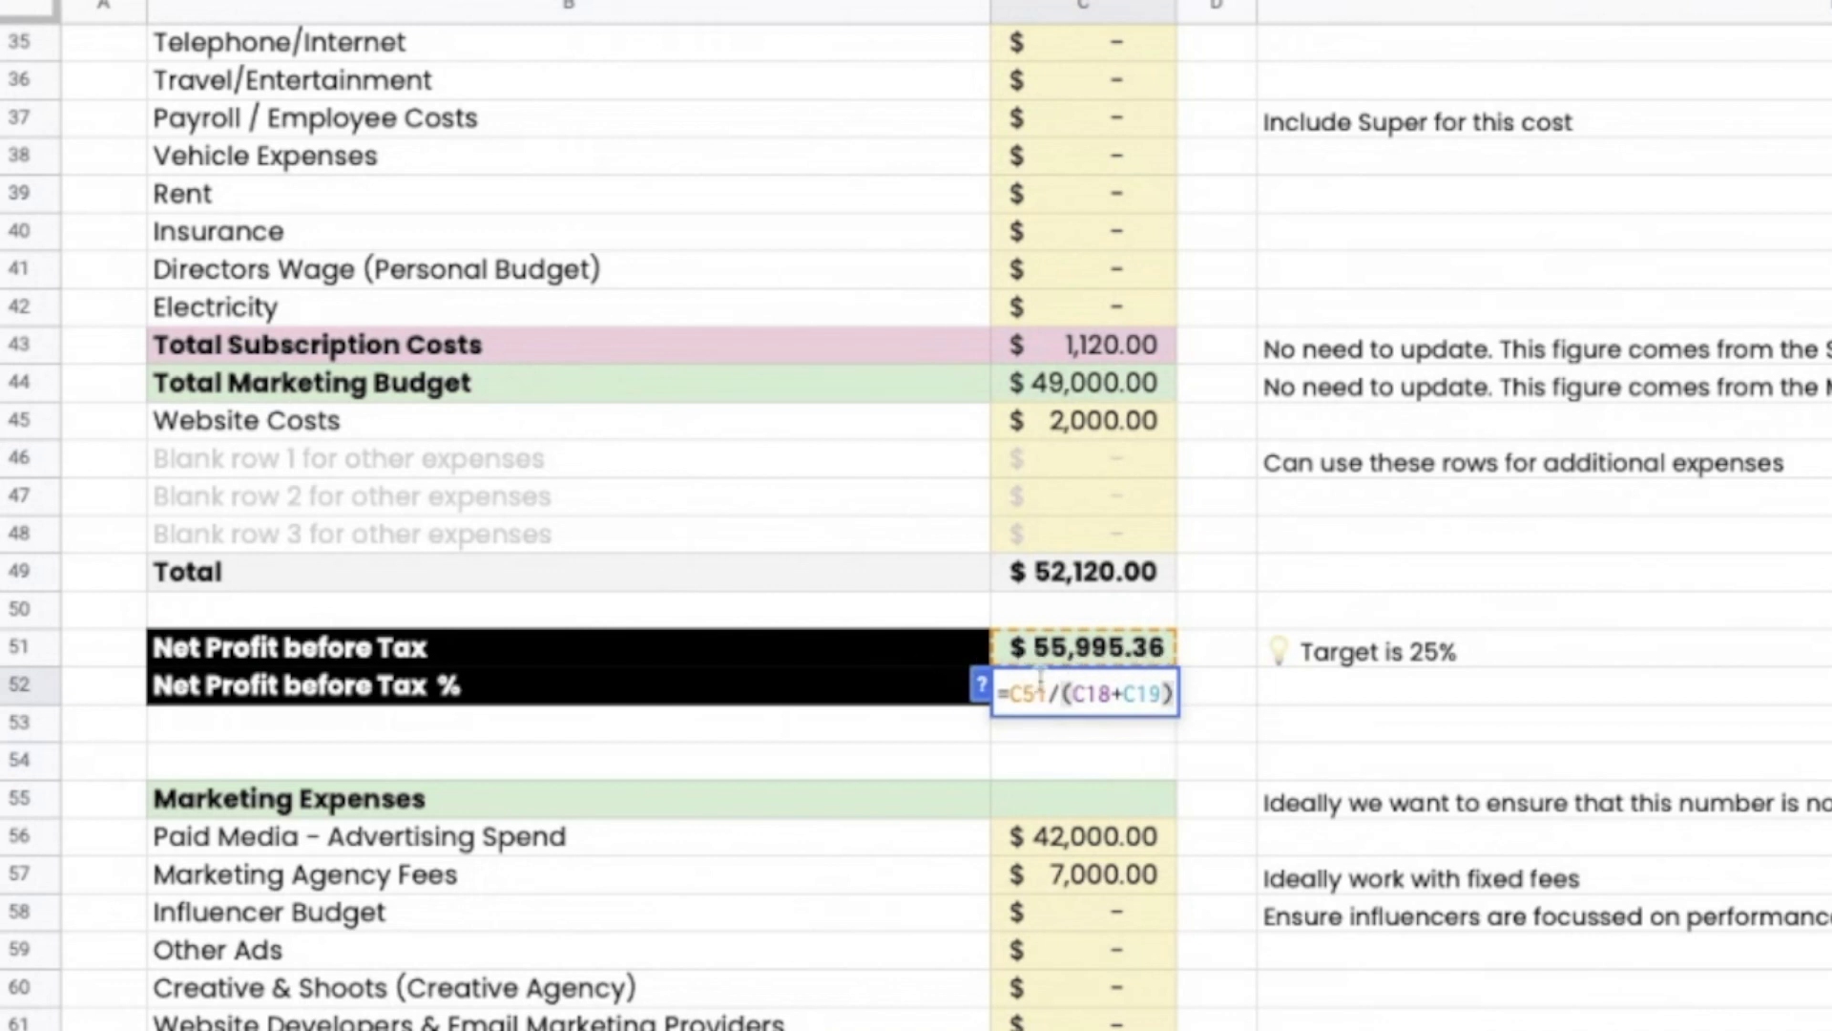
pyautogui.scroll(5, 1088, 525)
pyautogui.scroll(5, 1088, 525)
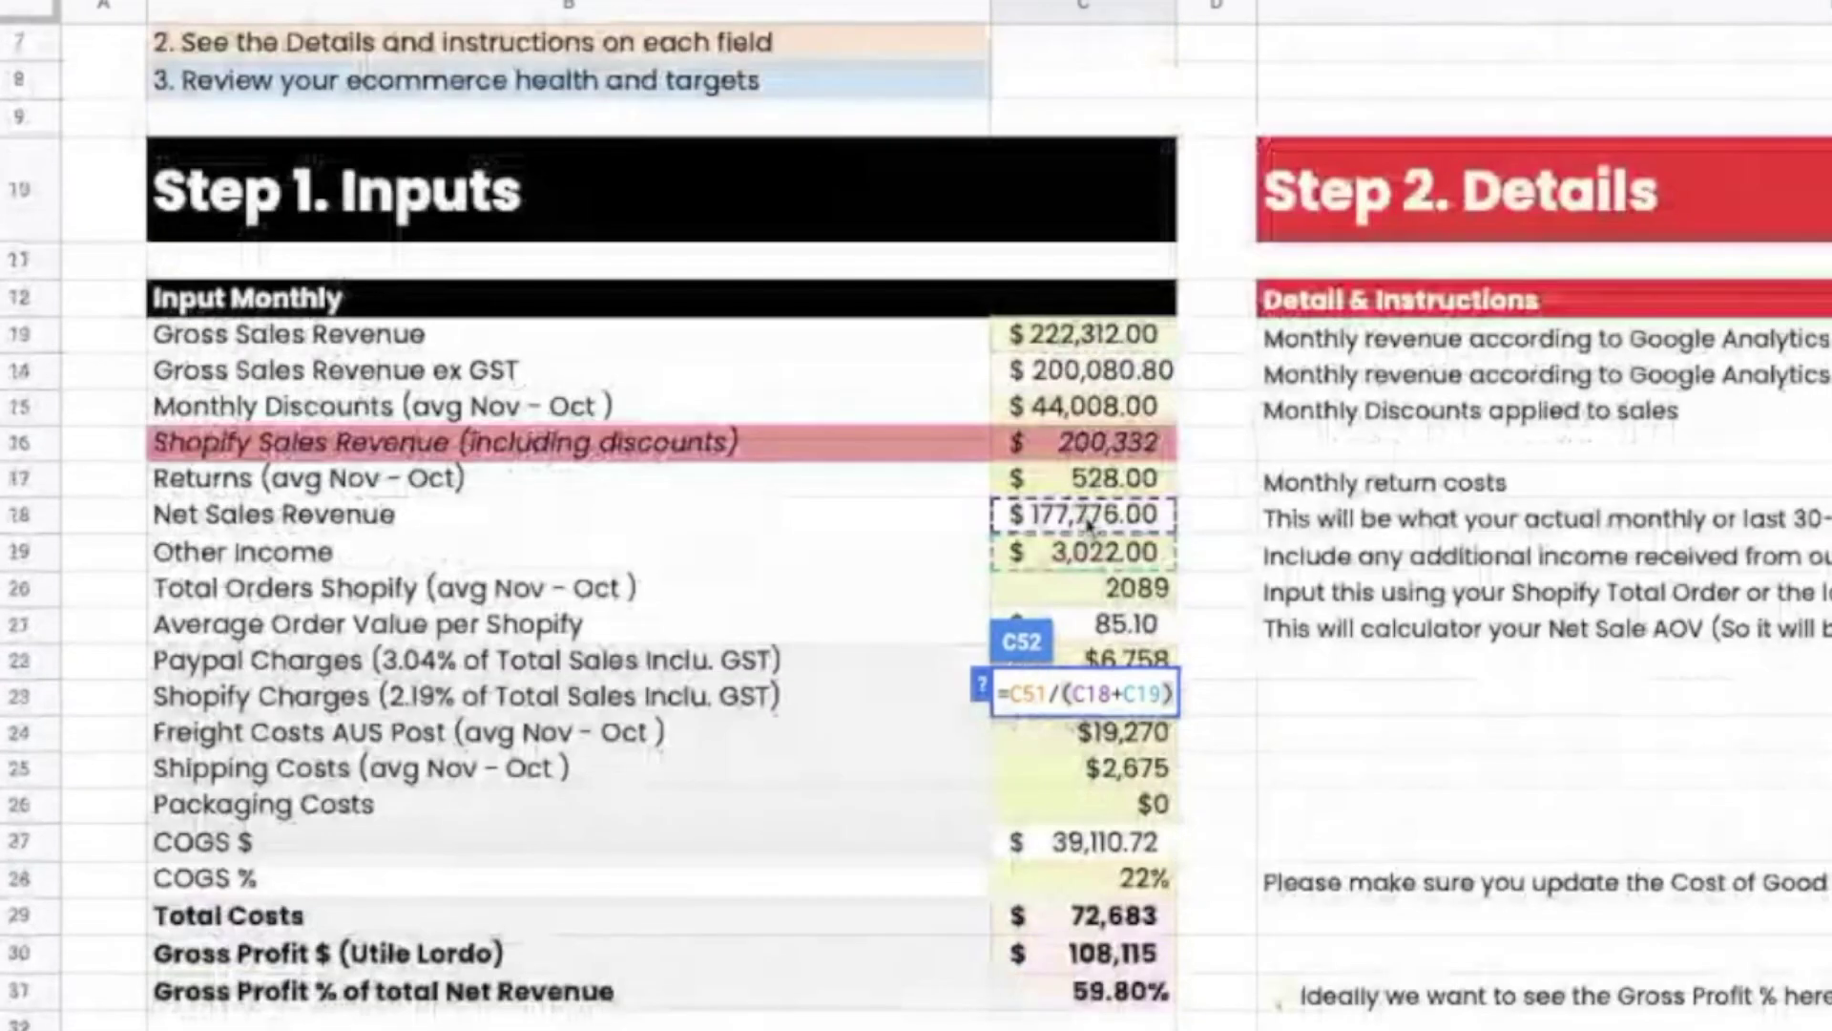
pyautogui.scroll(-1, 1084, 534)
pyautogui.scroll(-9, 1016, 477)
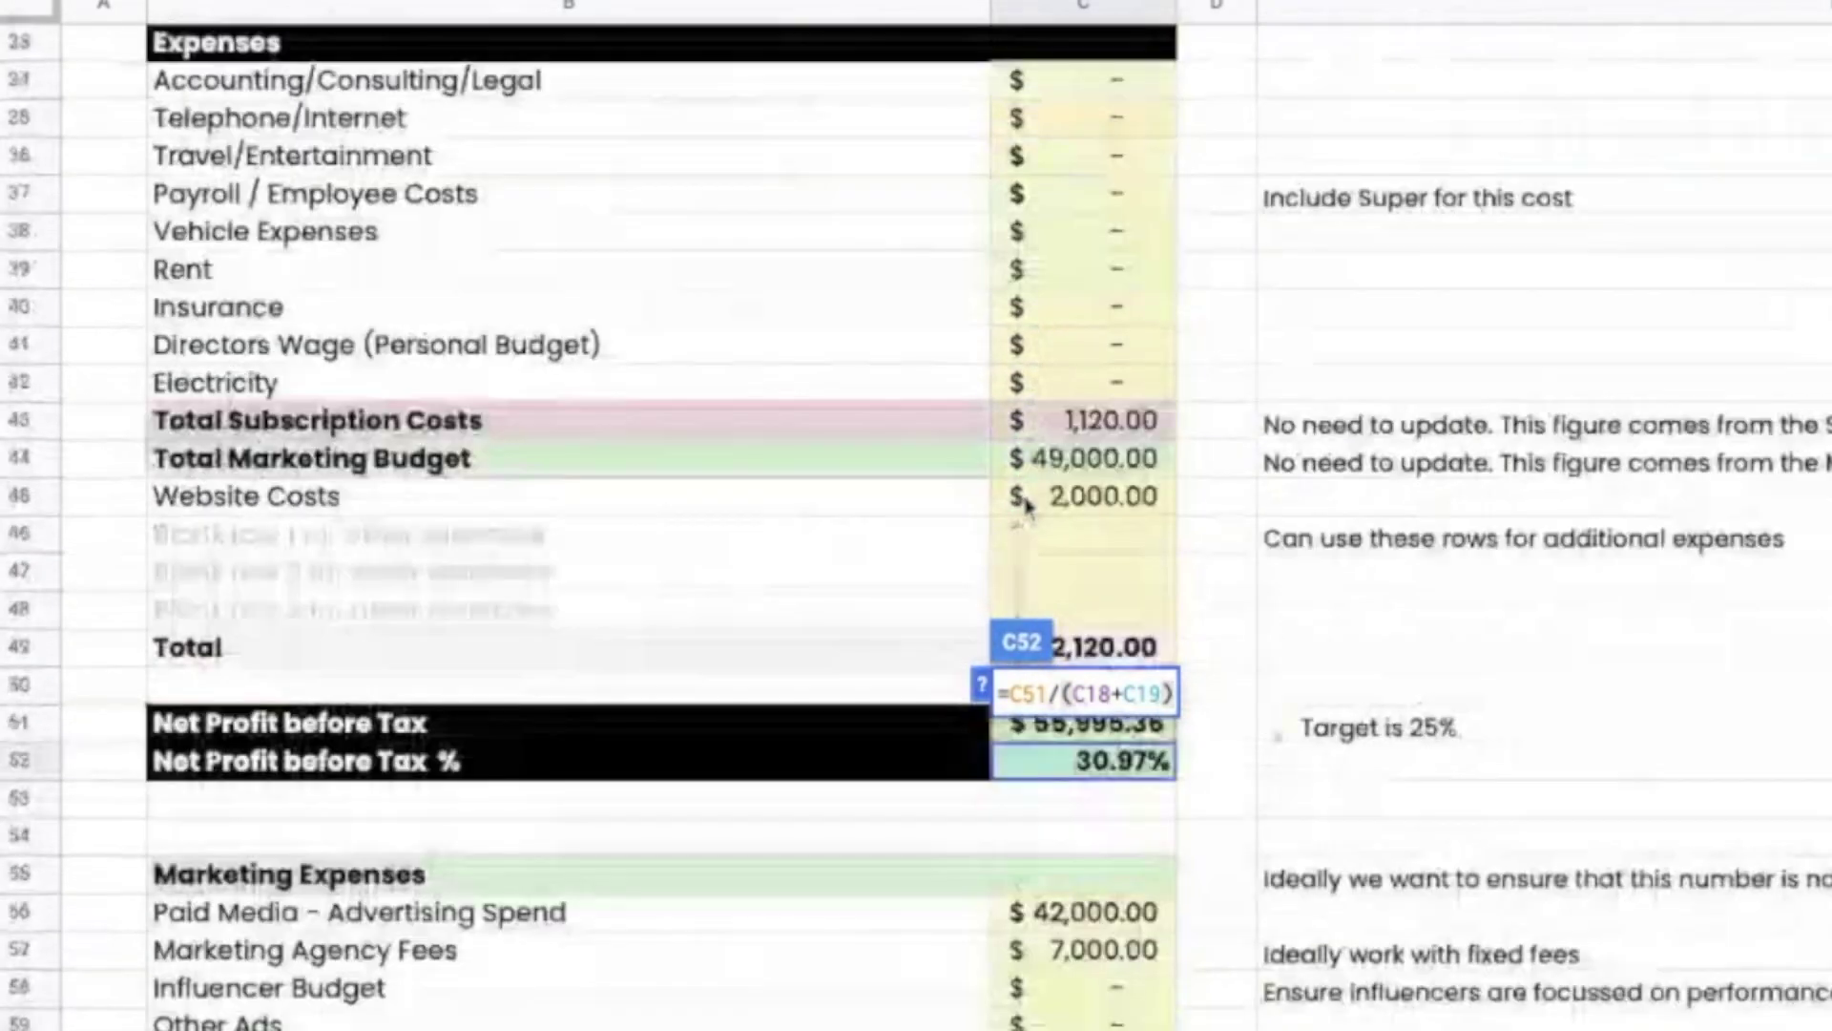
# Compare the net profit target note in E51 with the Net Profit before Tax % in C52.
pyautogui.click(1229, 578)
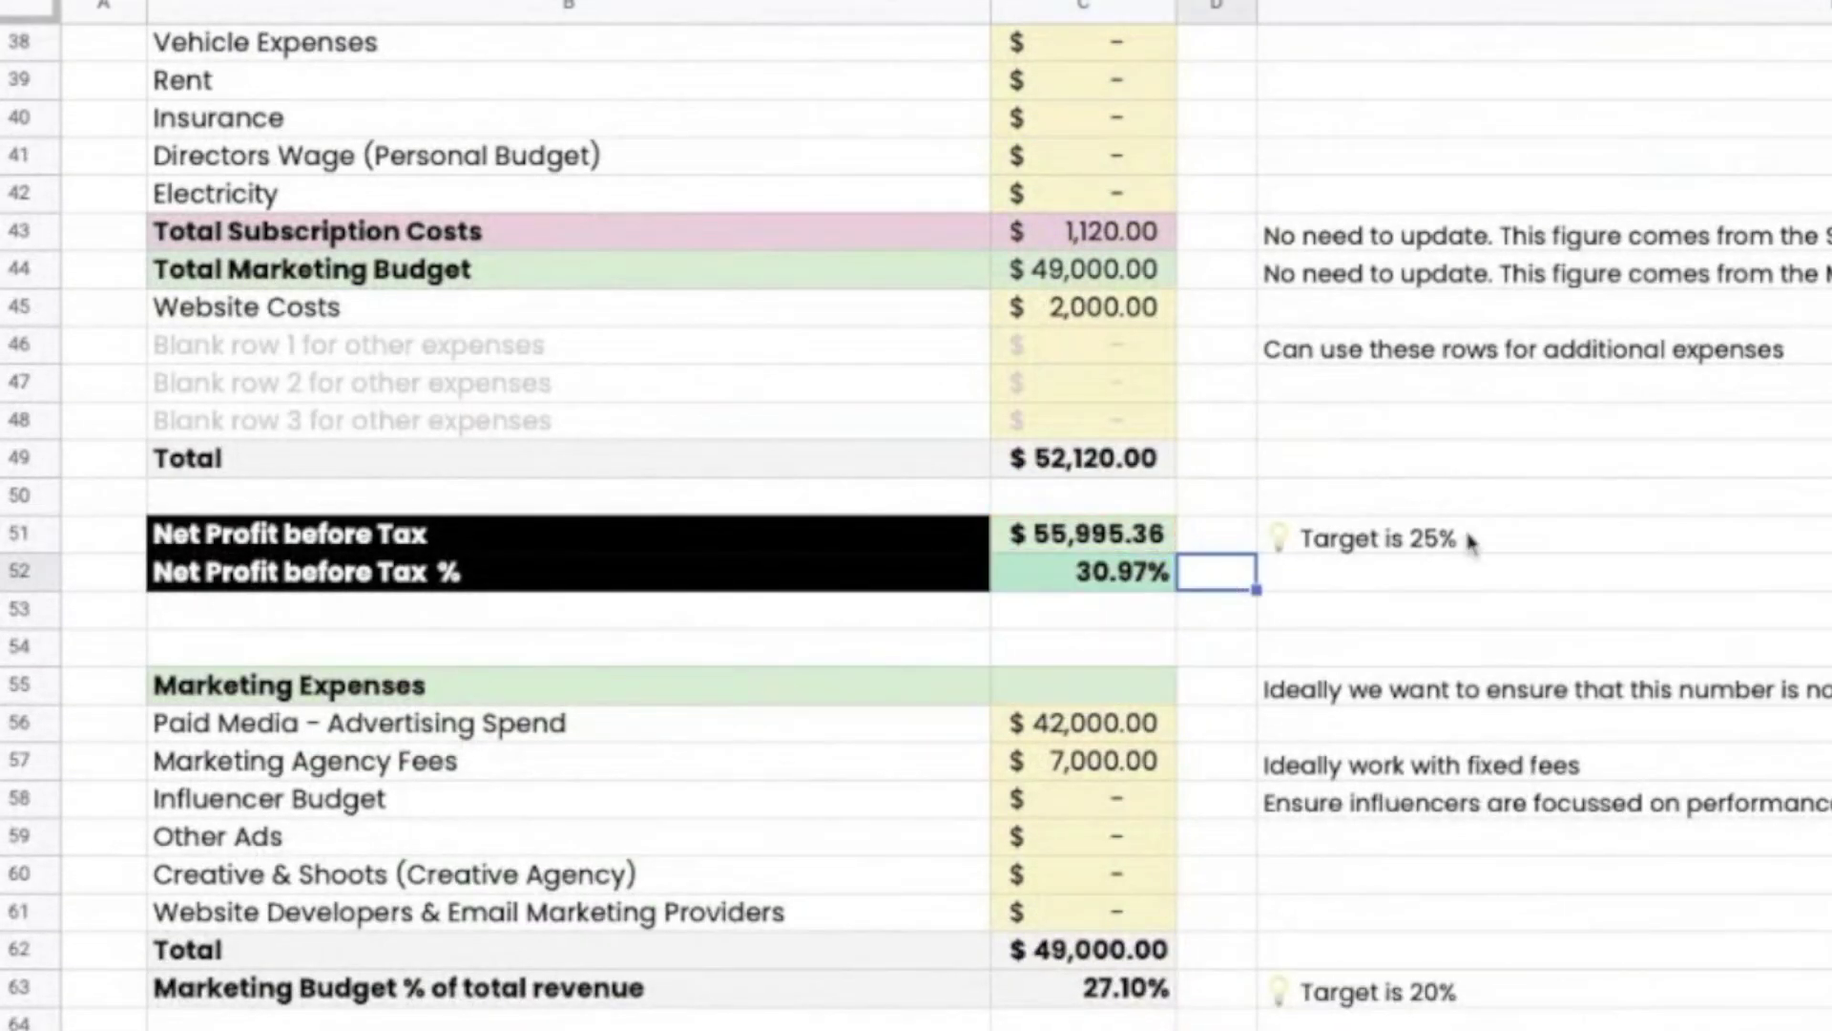
pyautogui.click(1389, 538)
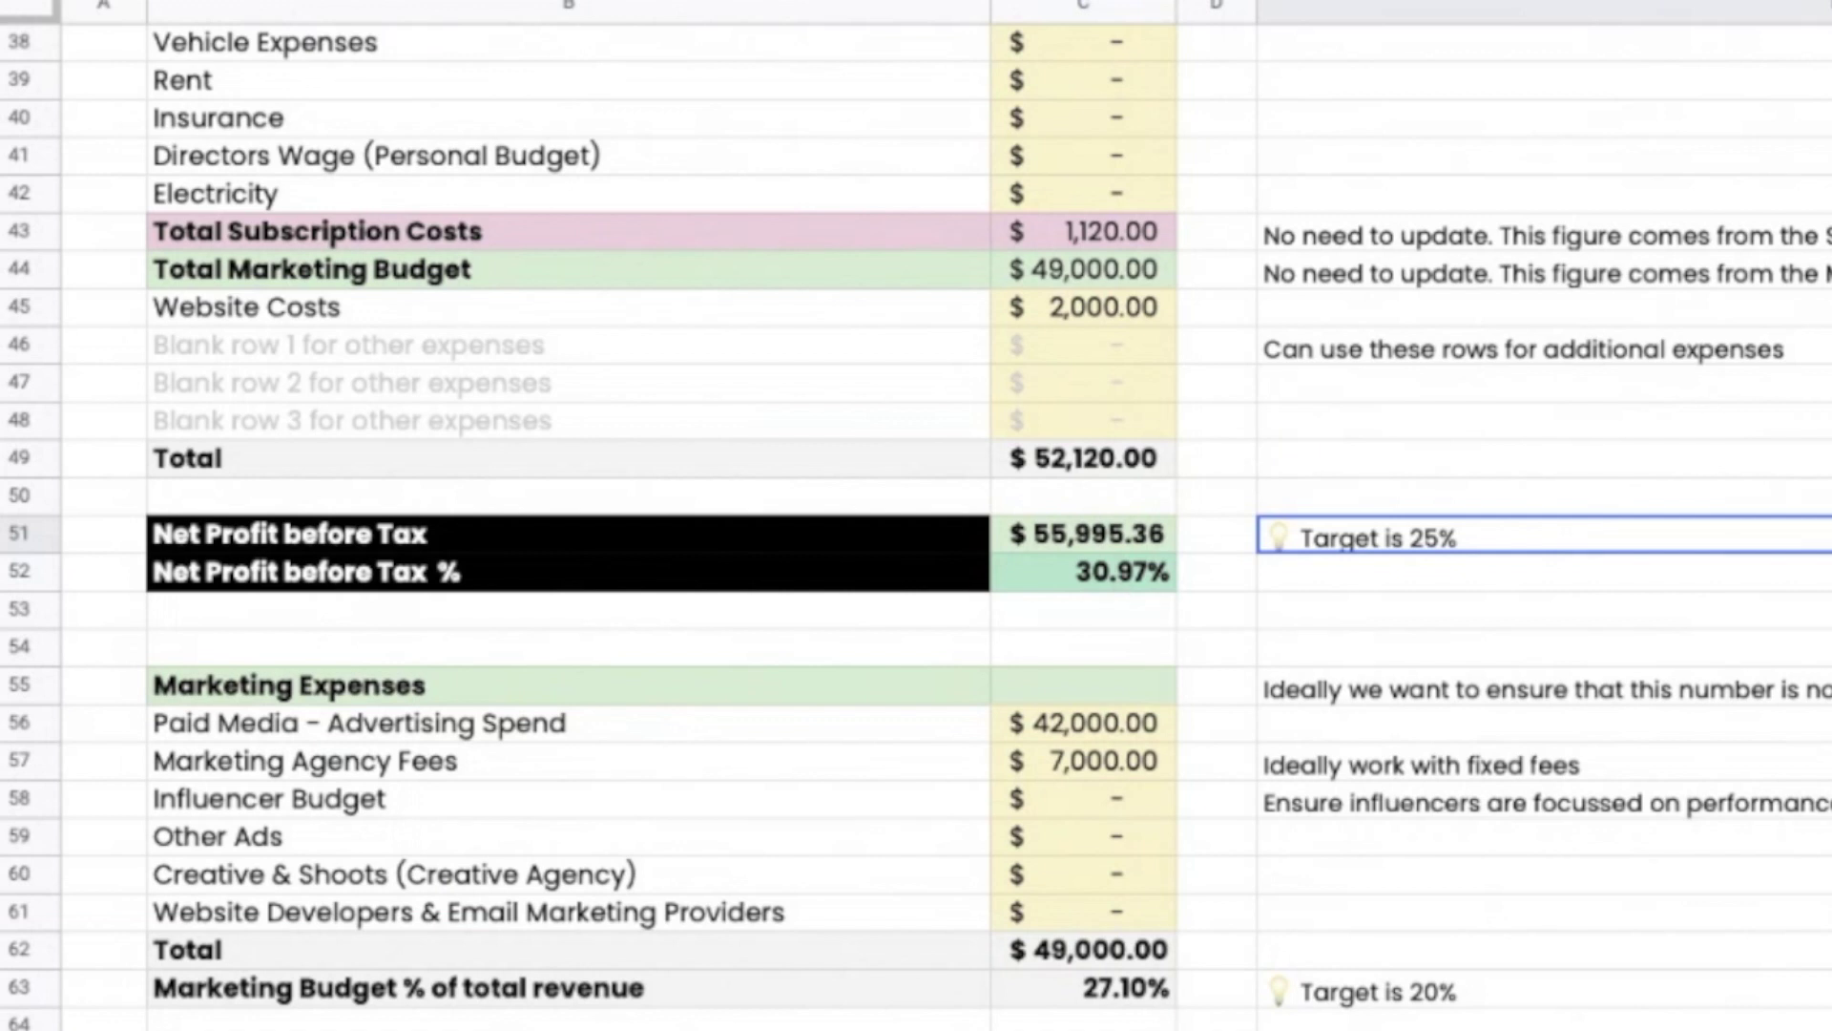
pyautogui.click(1113, 576)
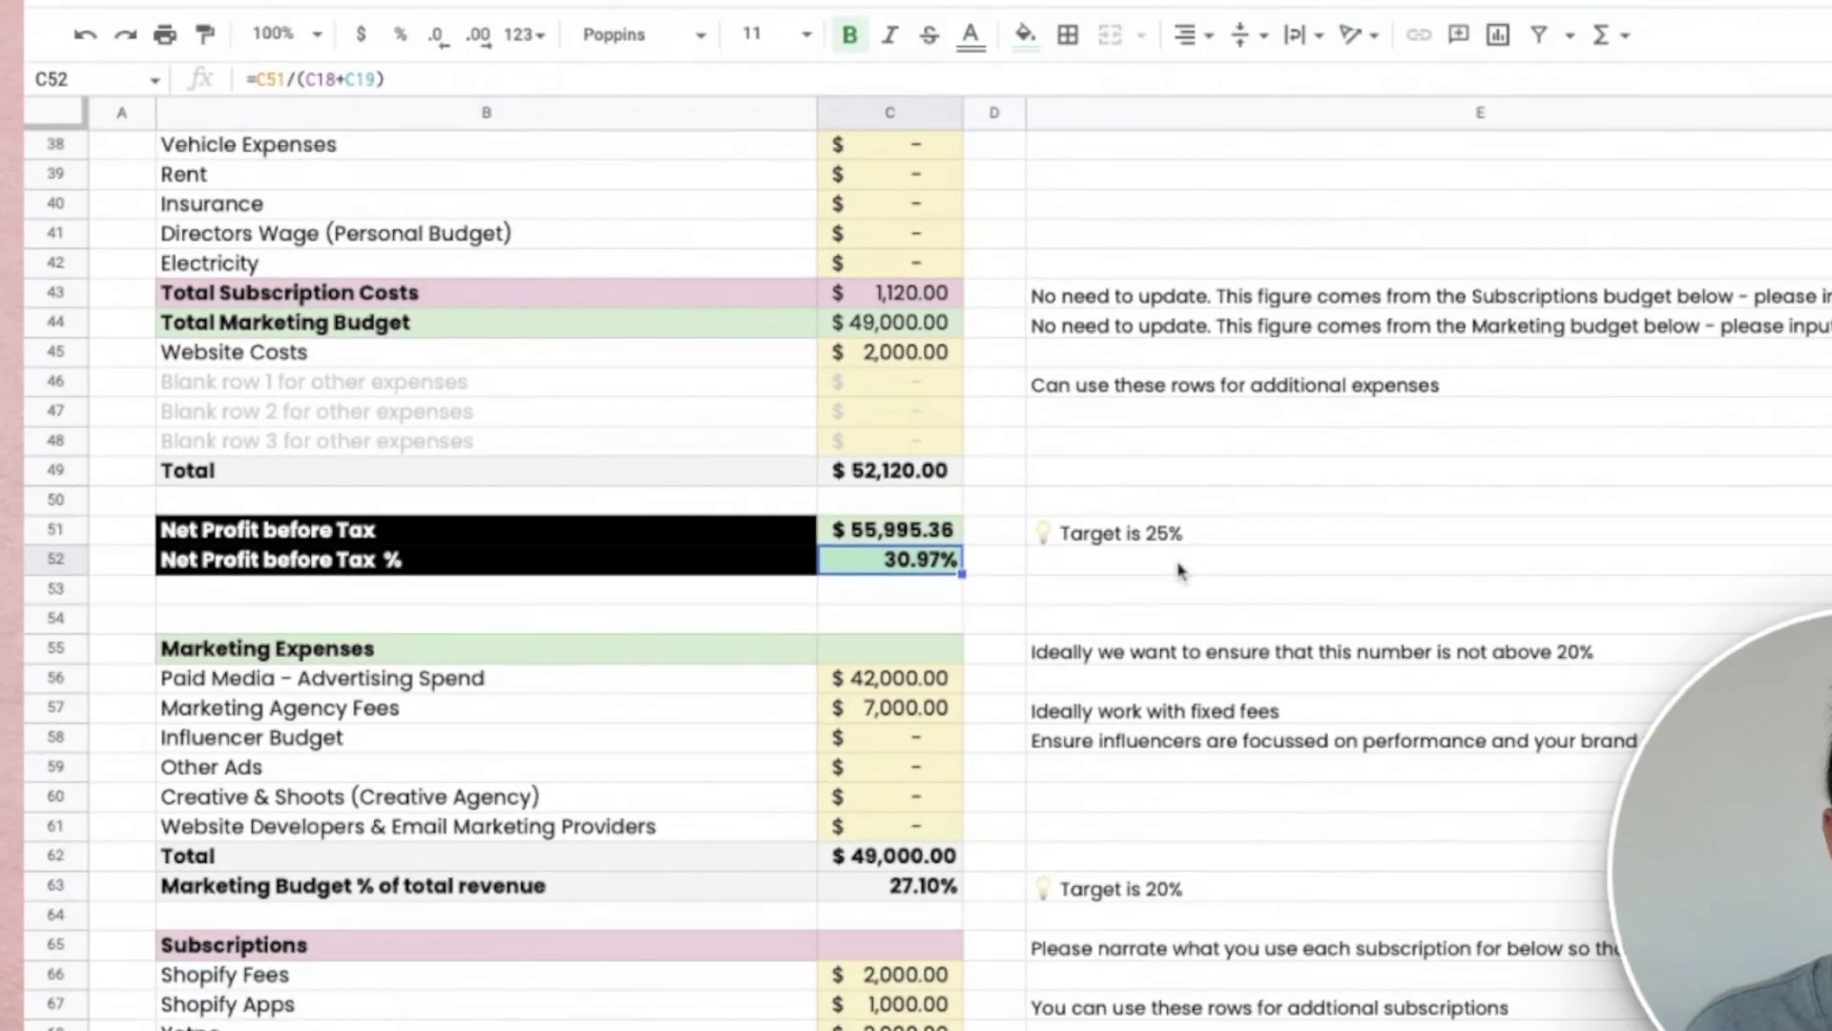
# Go to the Step 3. Insights section and highlight the metrics with their performance values in G13:H16.
pyautogui.scroll(-6, 1179, 571)
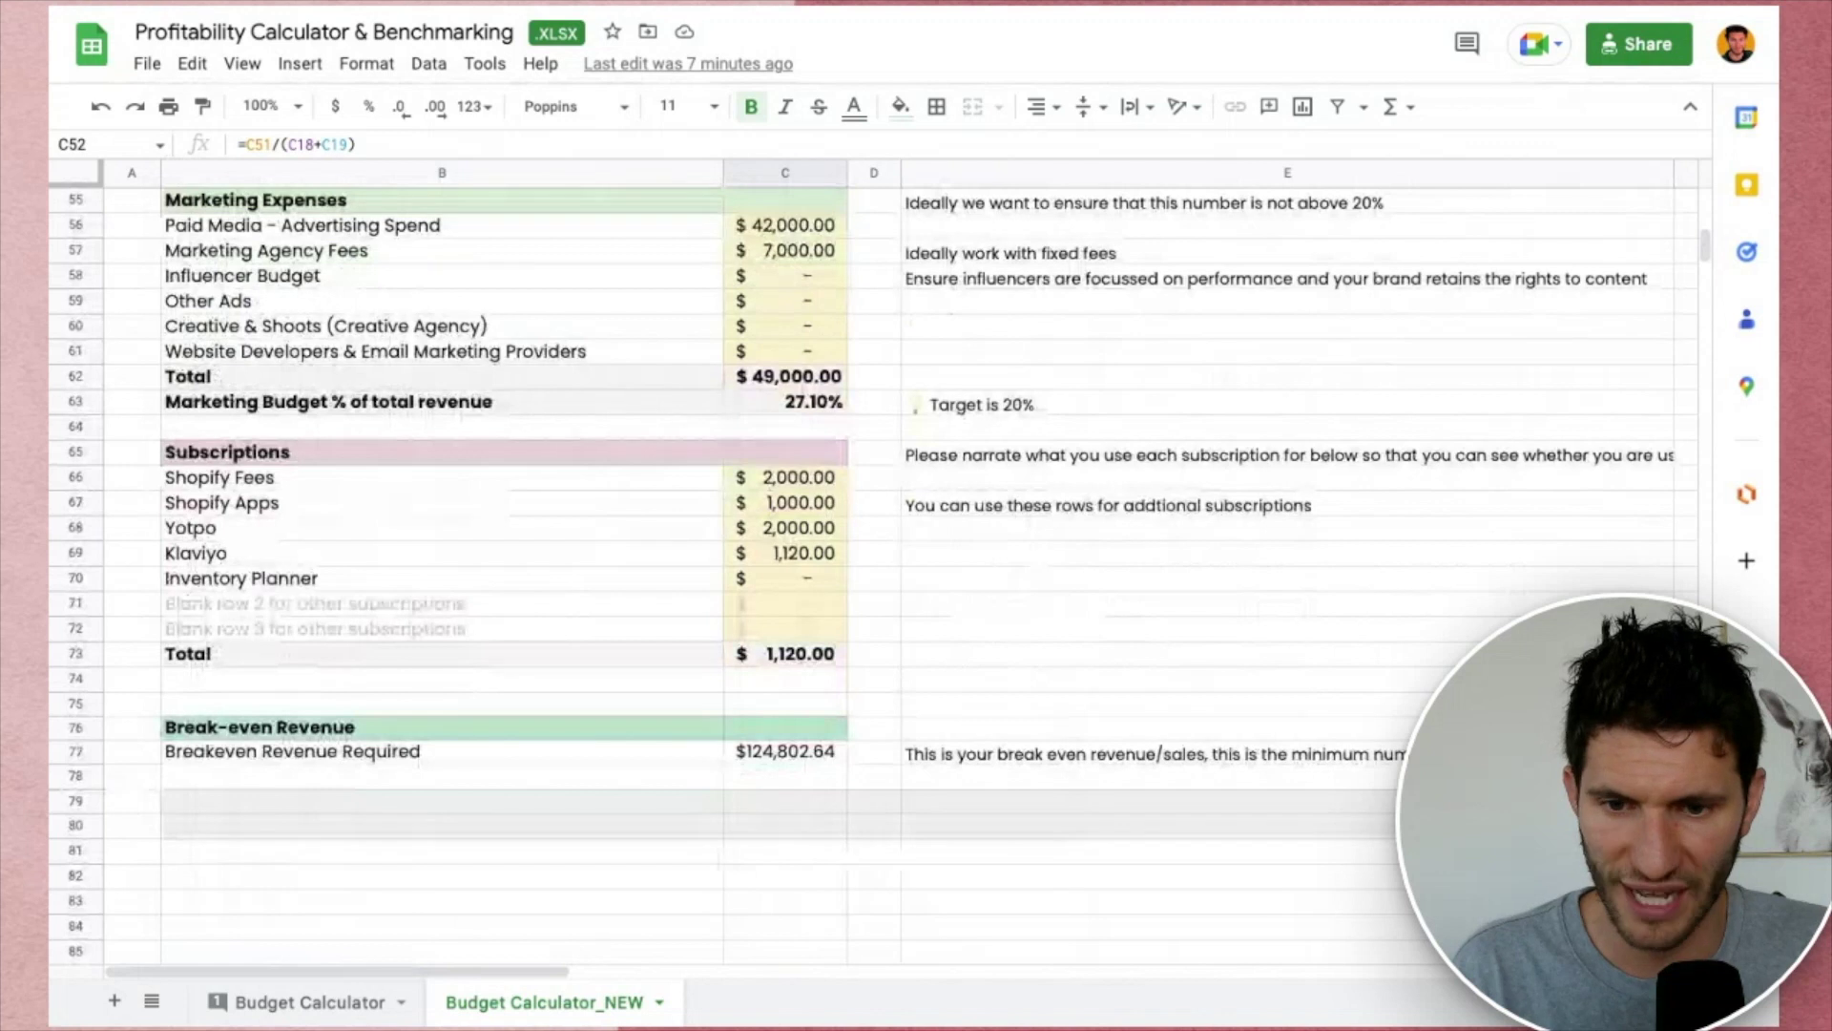
pyautogui.hscroll(5, 859, 563)
pyautogui.scroll(13, 859, 563)
pyautogui.hscroll(2, 757, 406)
pyautogui.scroll(3, 756, 406)
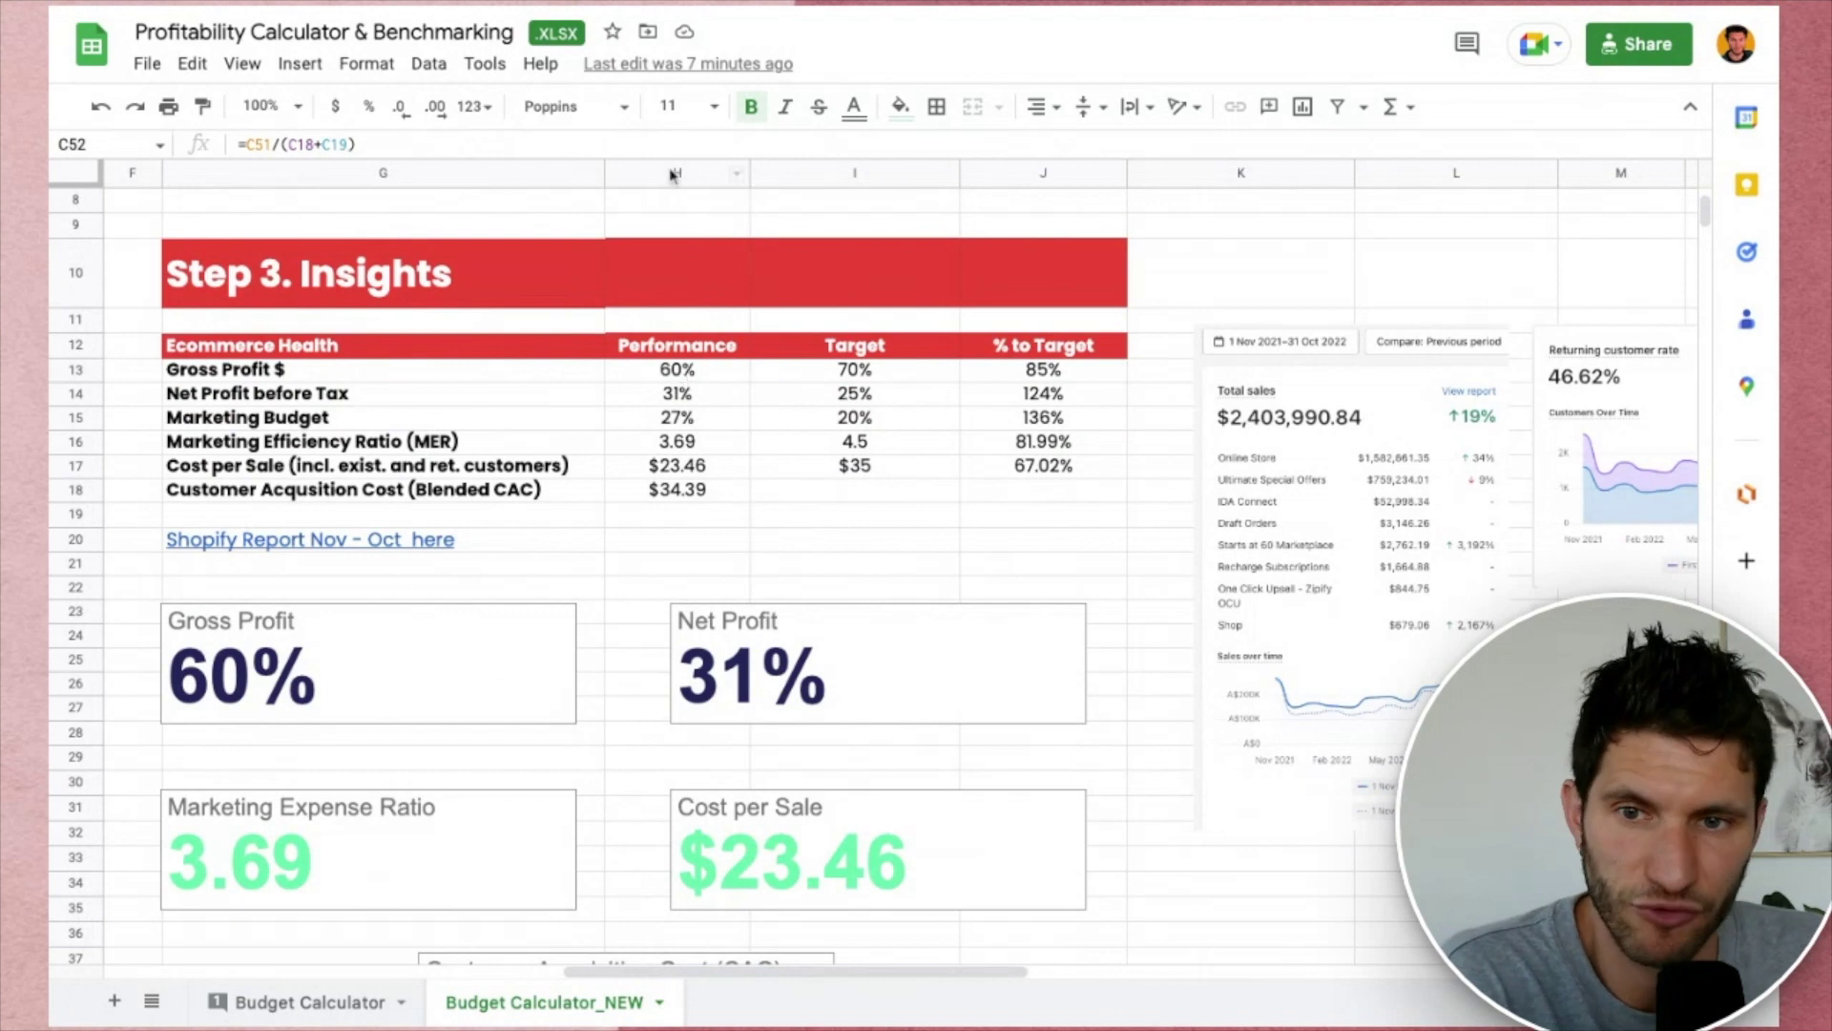
pyautogui.moveTo(525, 375); pyautogui.dragTo(730, 444)
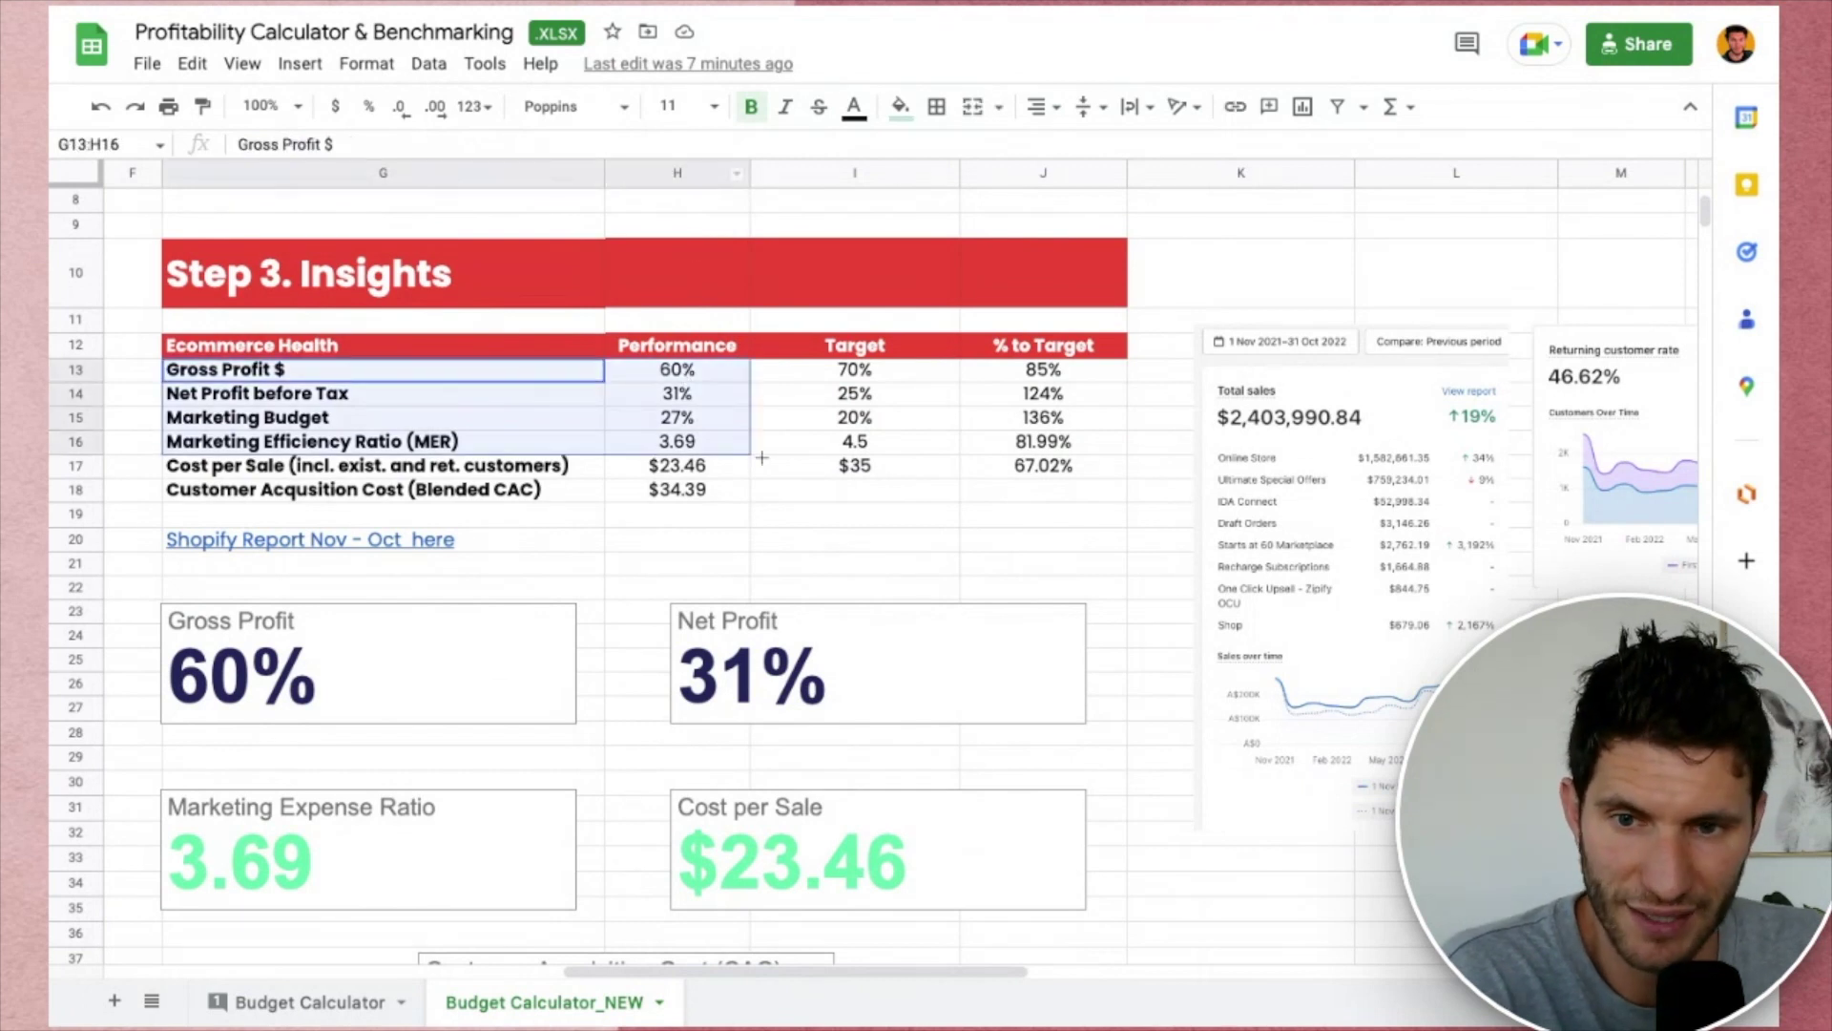
pyautogui.click(798, 520)
# Highlight the Performance column of the Ecommerce Health table from its header down in H12:H16.
pyautogui.click(675, 350)
pyautogui.hotkey('shift', 'Down')
pyautogui.hotkey('shift', 'Down')
pyautogui.hotkey('shift', 'Down')
pyautogui.hotkey('shift', 'Down')
pyautogui.hotkey('shift', 'Down')
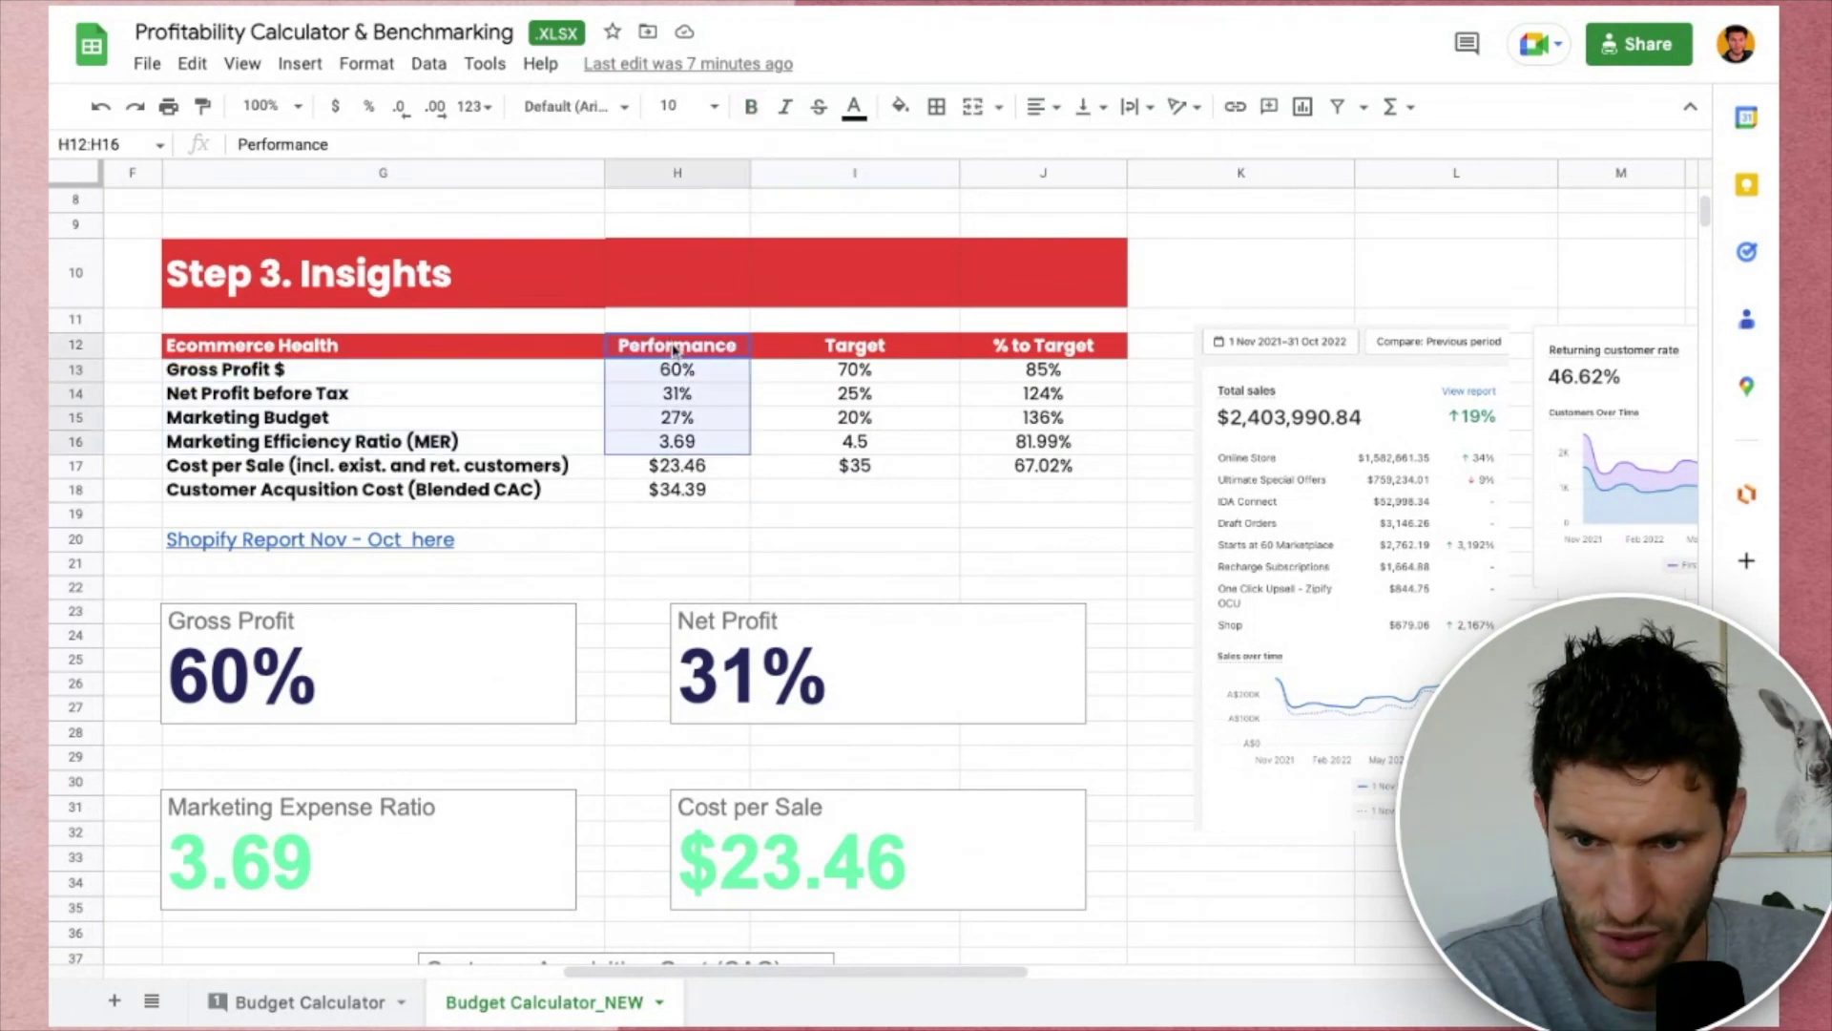
# Highlight the Ecommerce Health heading and the metric names below it down to Cost per Sale in G12:G17.
pyautogui.click(471, 357)
pyautogui.hotkey('shift', 'Down')
pyautogui.hotkey('shift', 'Down')
pyautogui.hotkey('shift', 'Down')
pyautogui.hotkey('shift', 'Down')
pyautogui.hotkey('shift', 'Down')
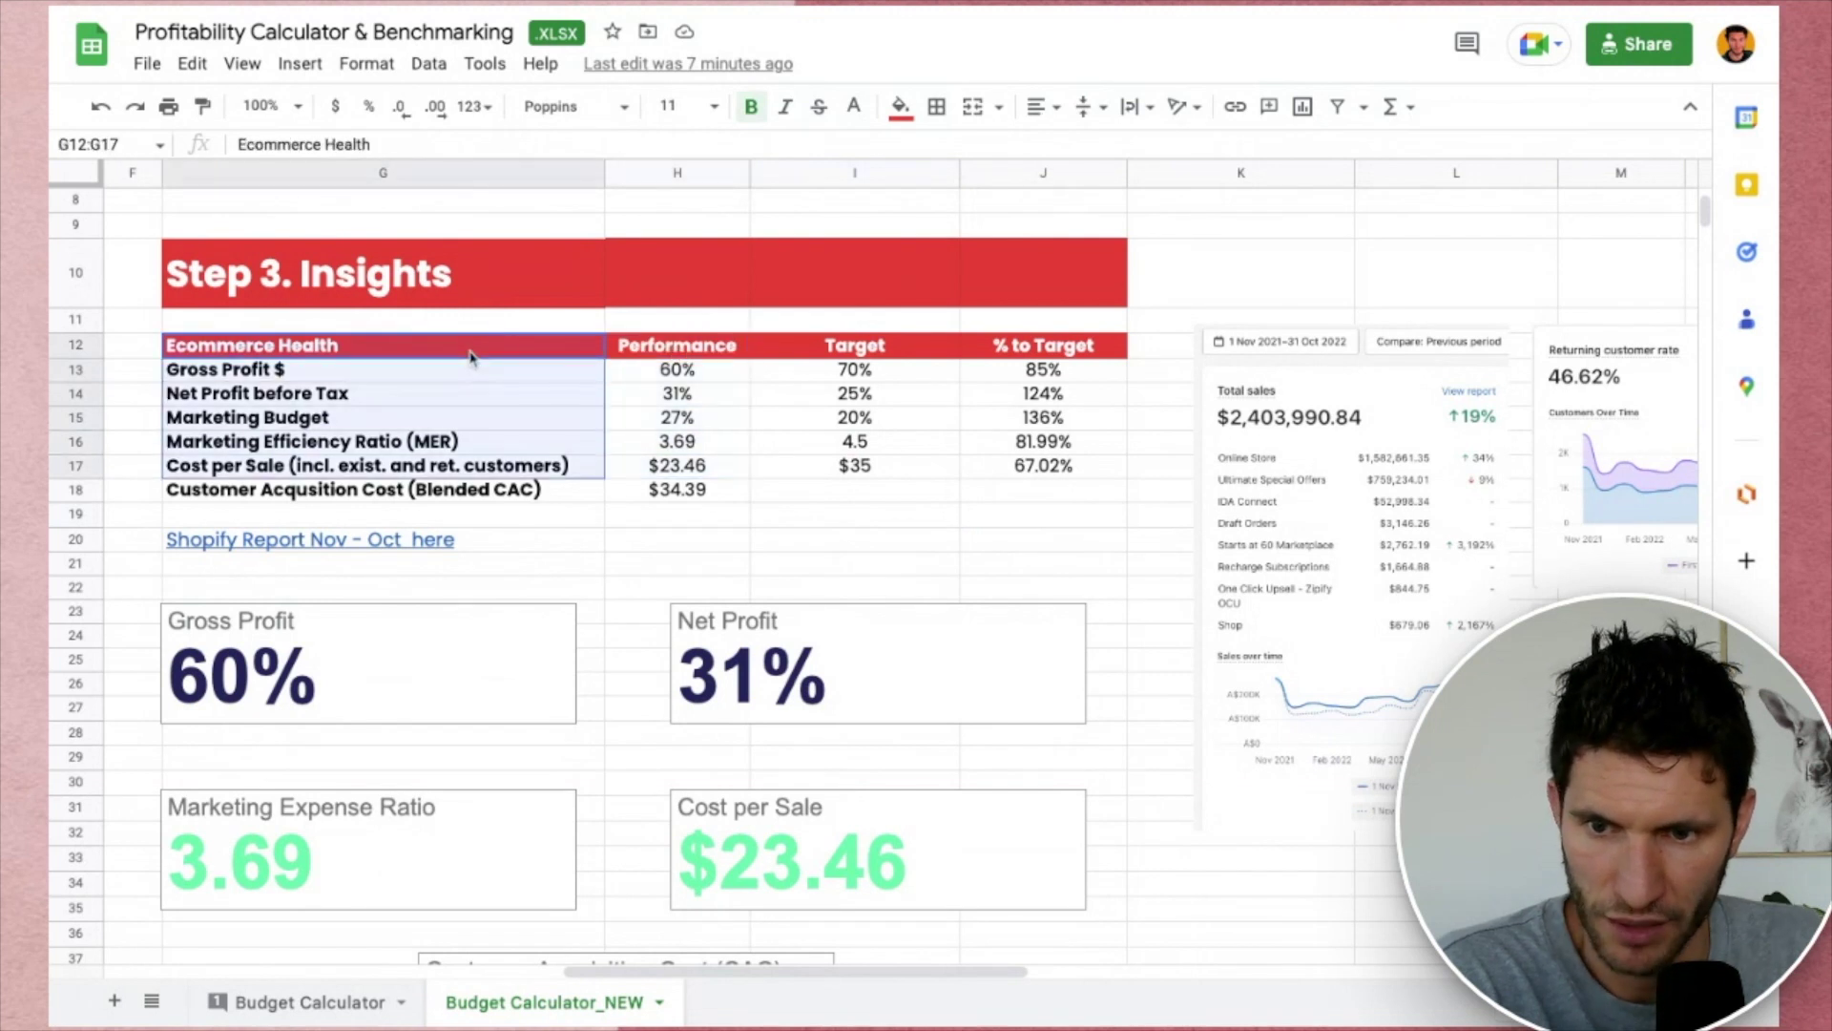
# Review the Gross Profit $, Marketing Budget, Marketing Efficiency Ratio (MER) and Cost per Sale labels one by one in column G.
pyautogui.click(396, 380)
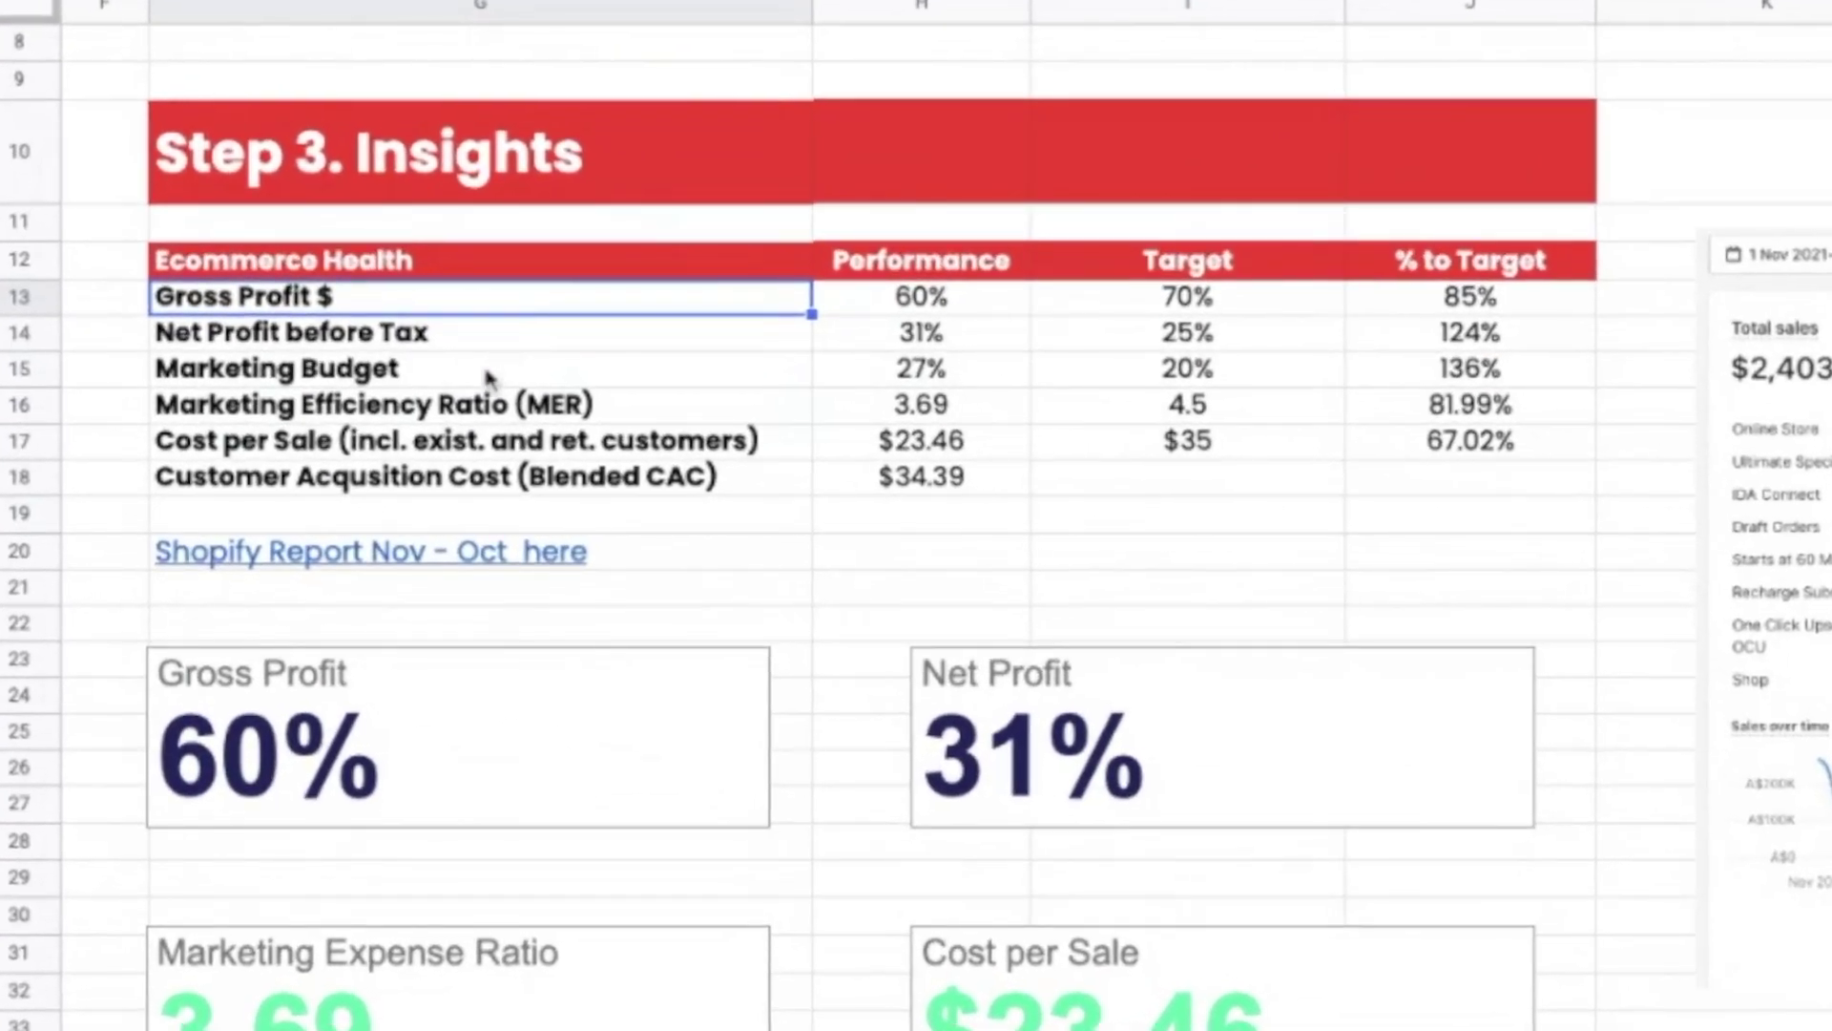
pyautogui.click(438, 394)
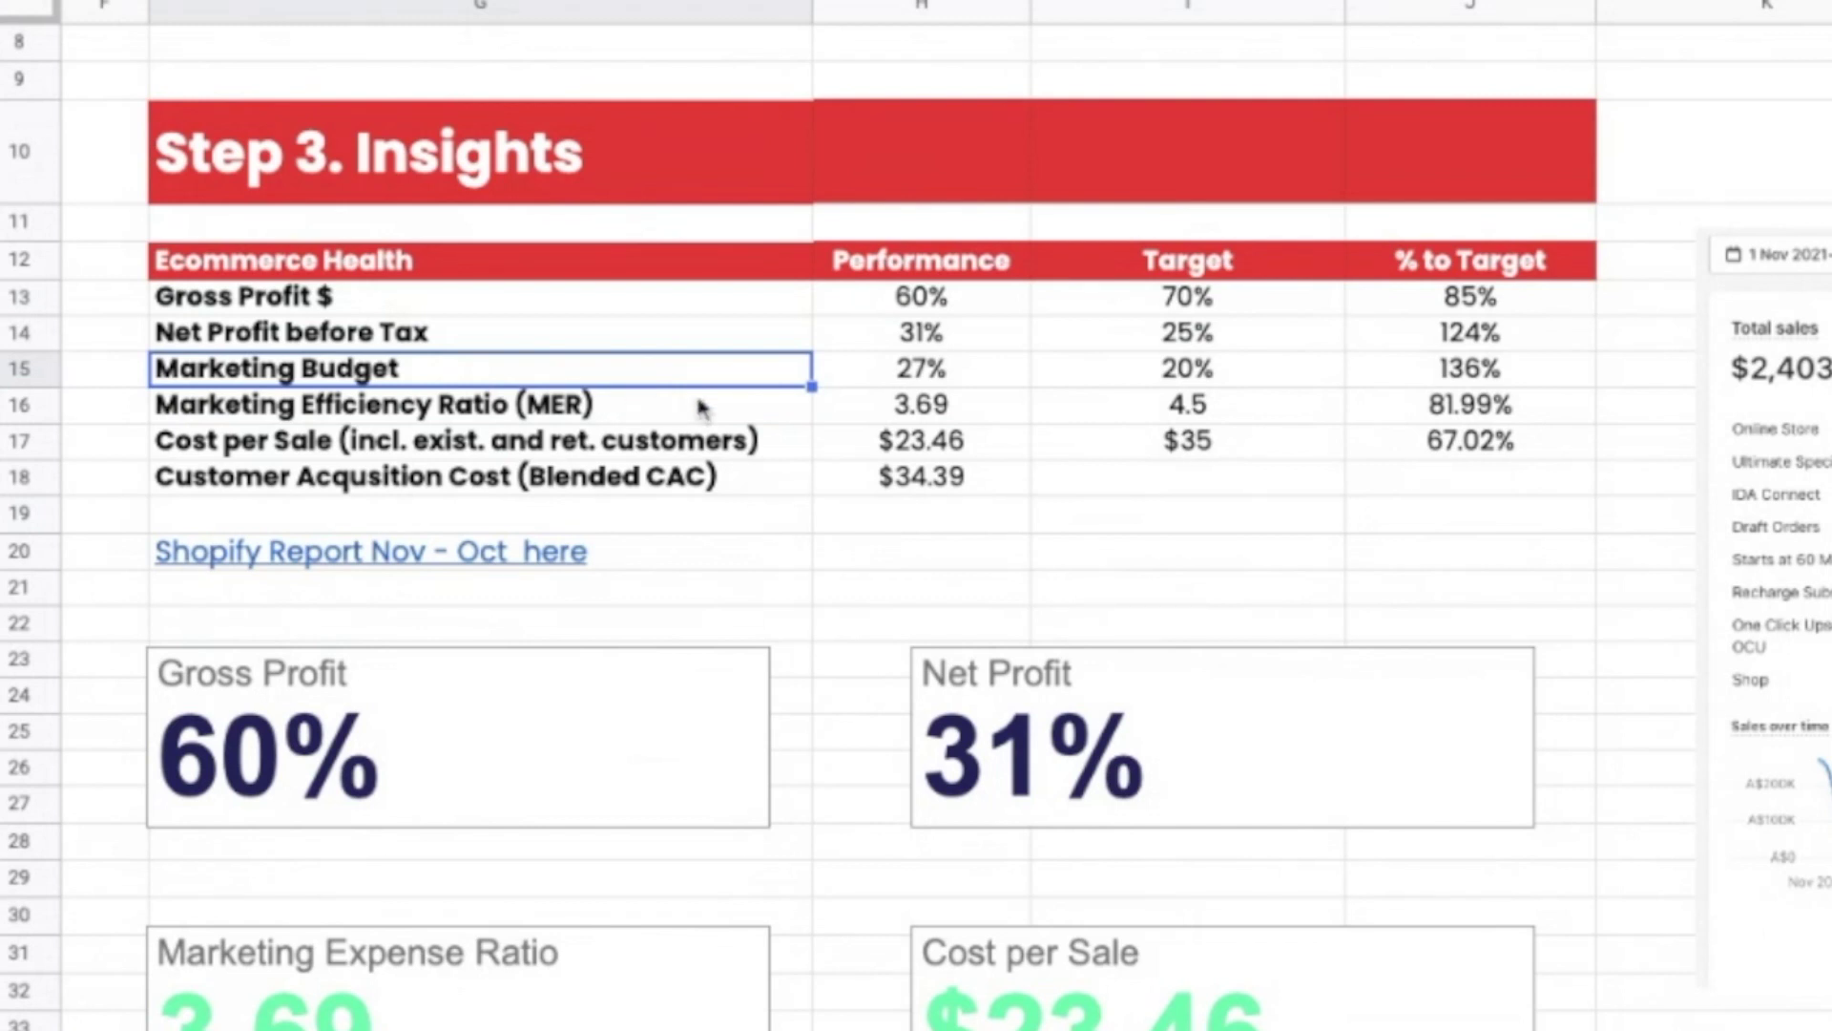
pyautogui.click(638, 417)
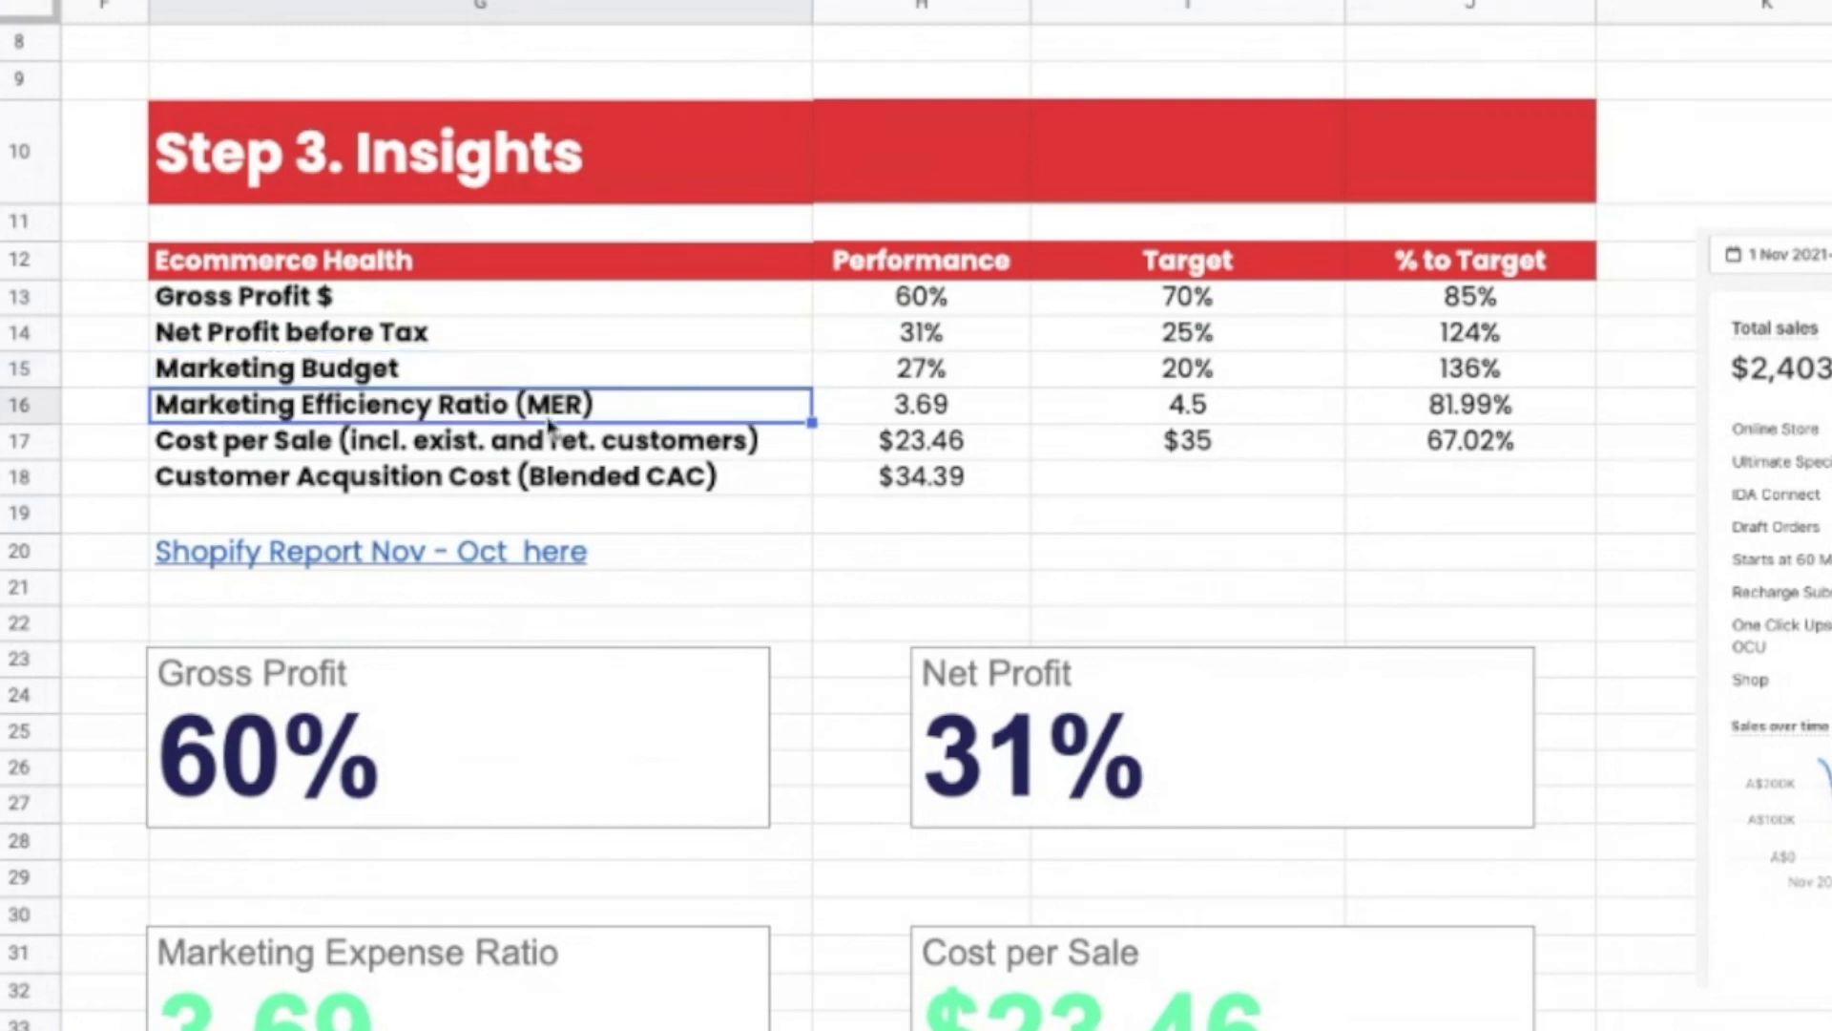
pyautogui.click(434, 446)
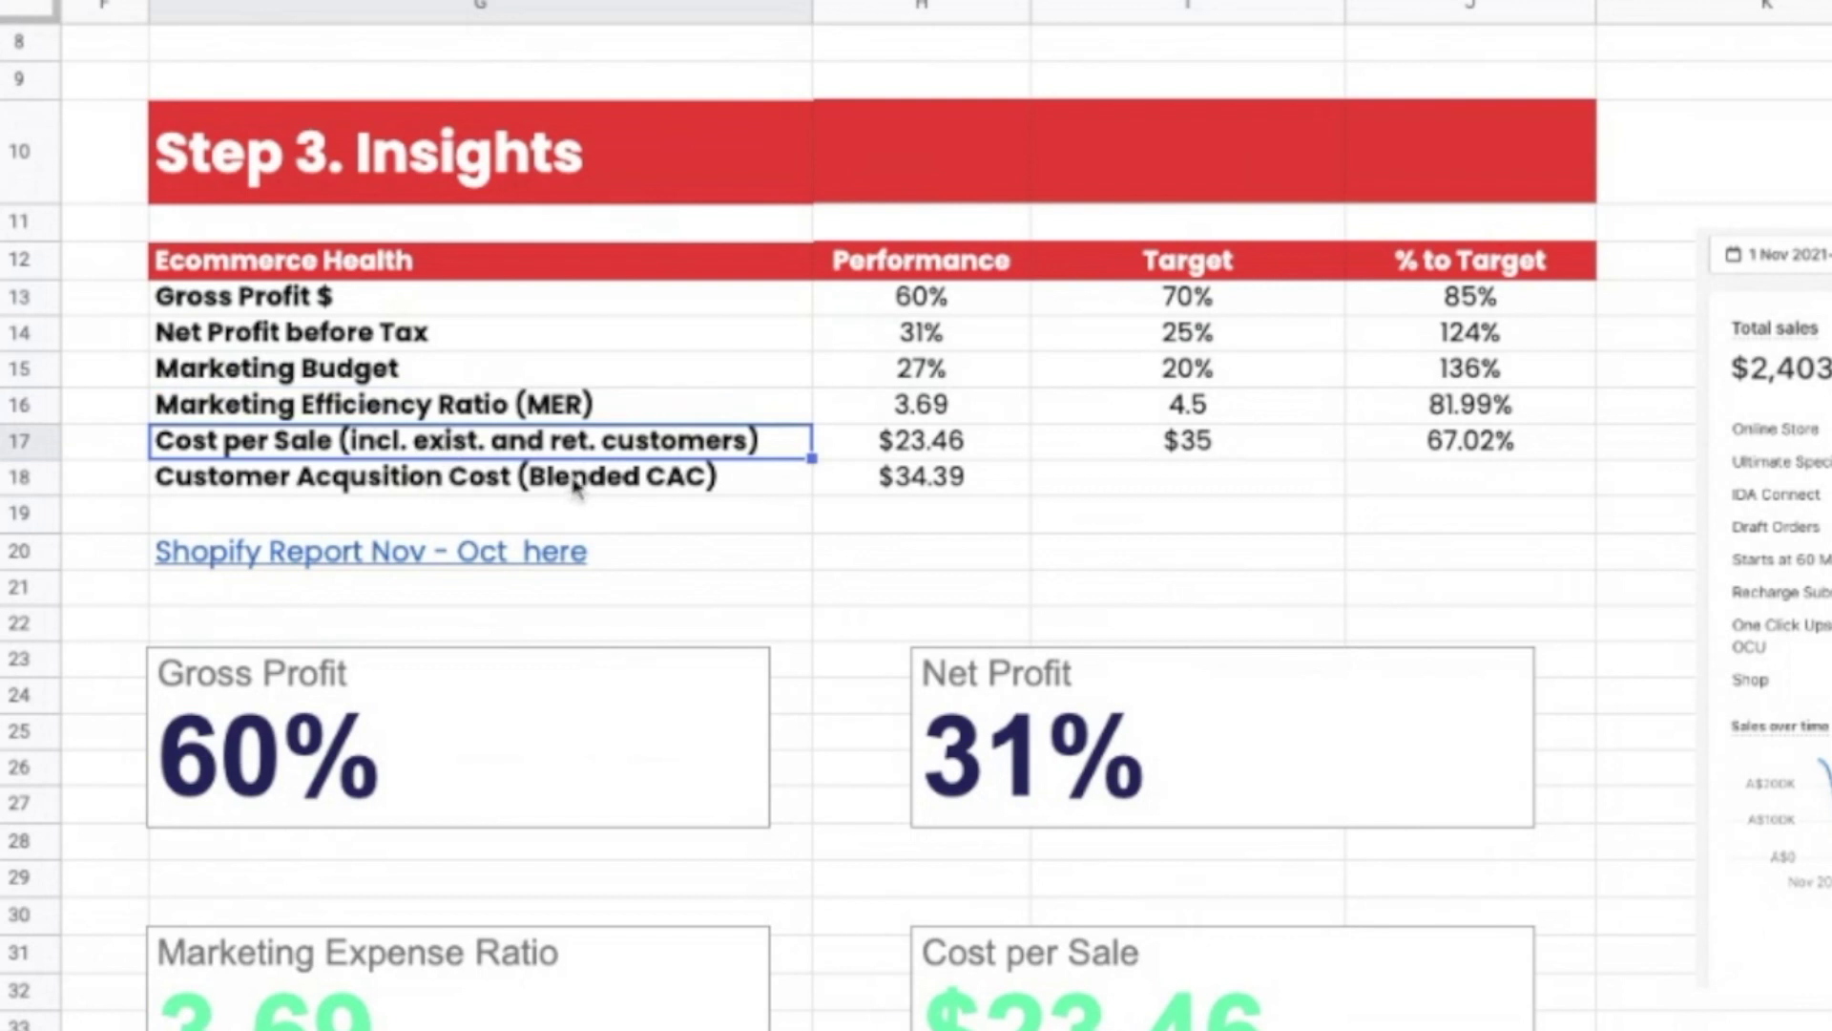
# Select the Customer Acquisition Cost (Blended CAC) label and highlight the Target values in I13:I17.
pyautogui.click(711, 489)
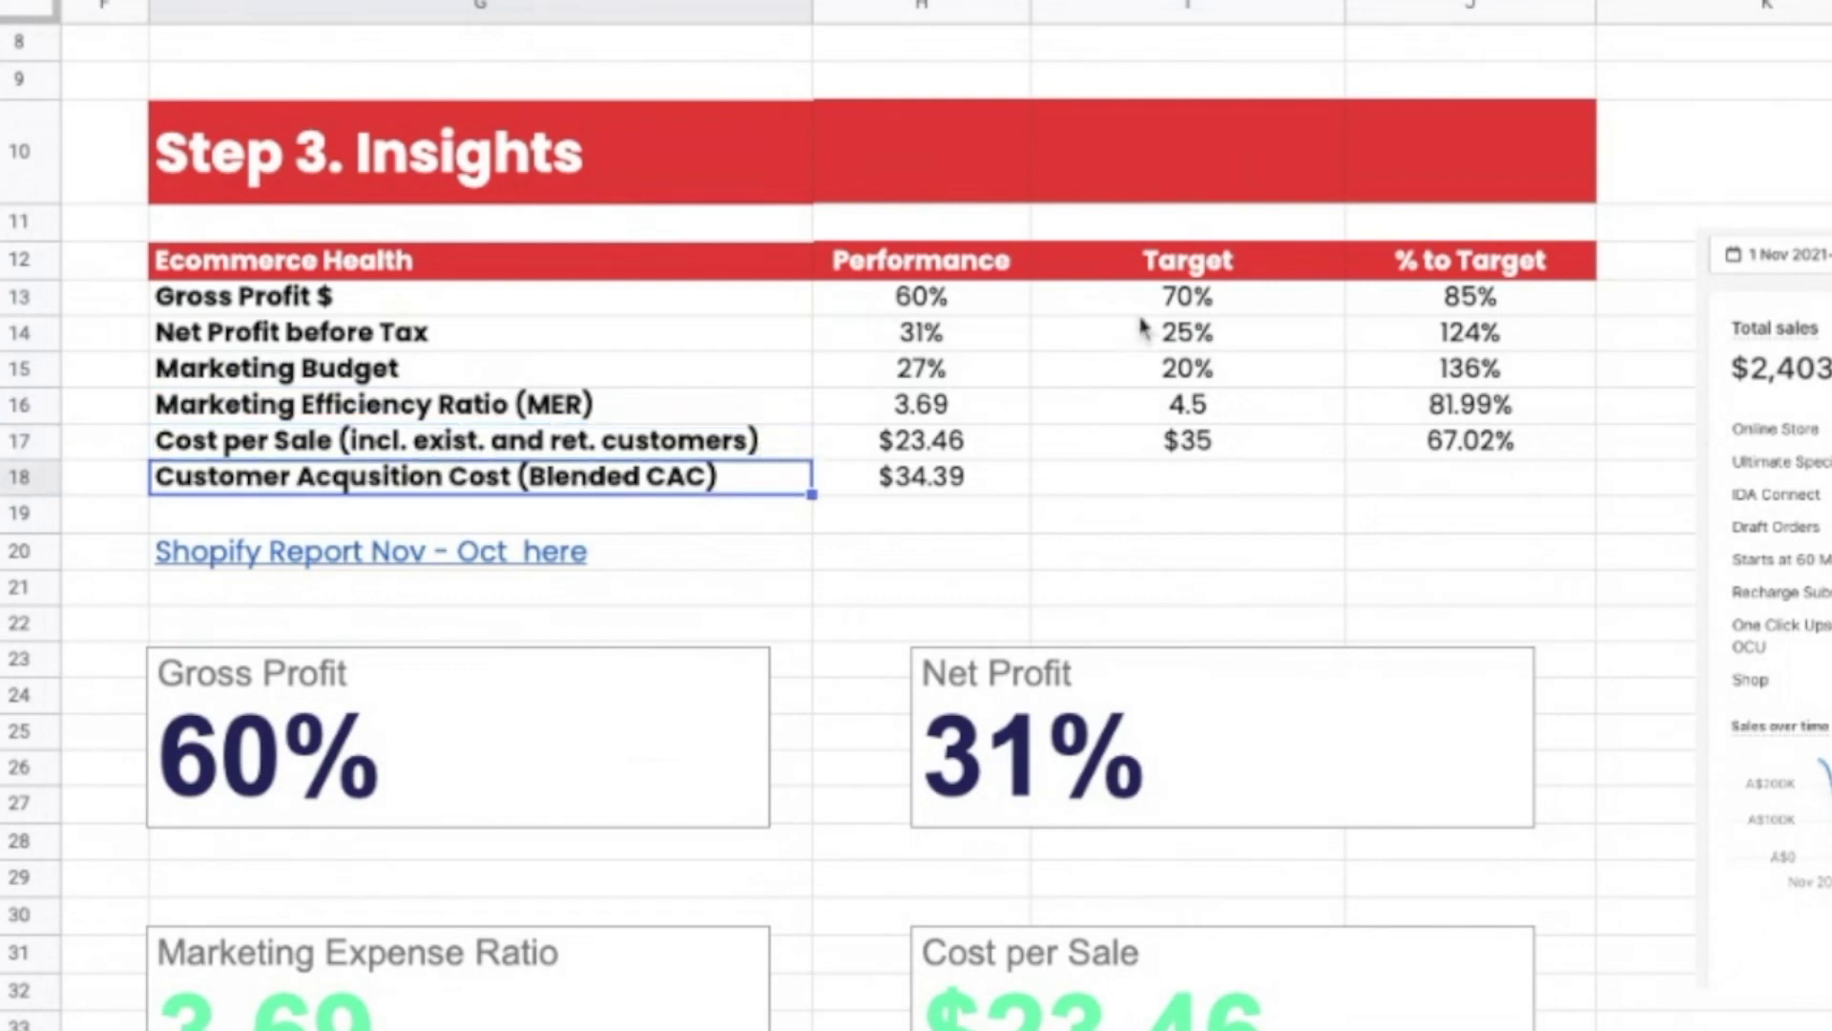
pyautogui.click(1188, 299)
pyautogui.hotkey('shift', 'Down')
pyautogui.hotkey('shift', 'Down')
pyautogui.hotkey('shift', 'Down')
pyautogui.moveTo(1188, 301); pyautogui.dragTo(1190, 456)
pyautogui.click(1176, 525)
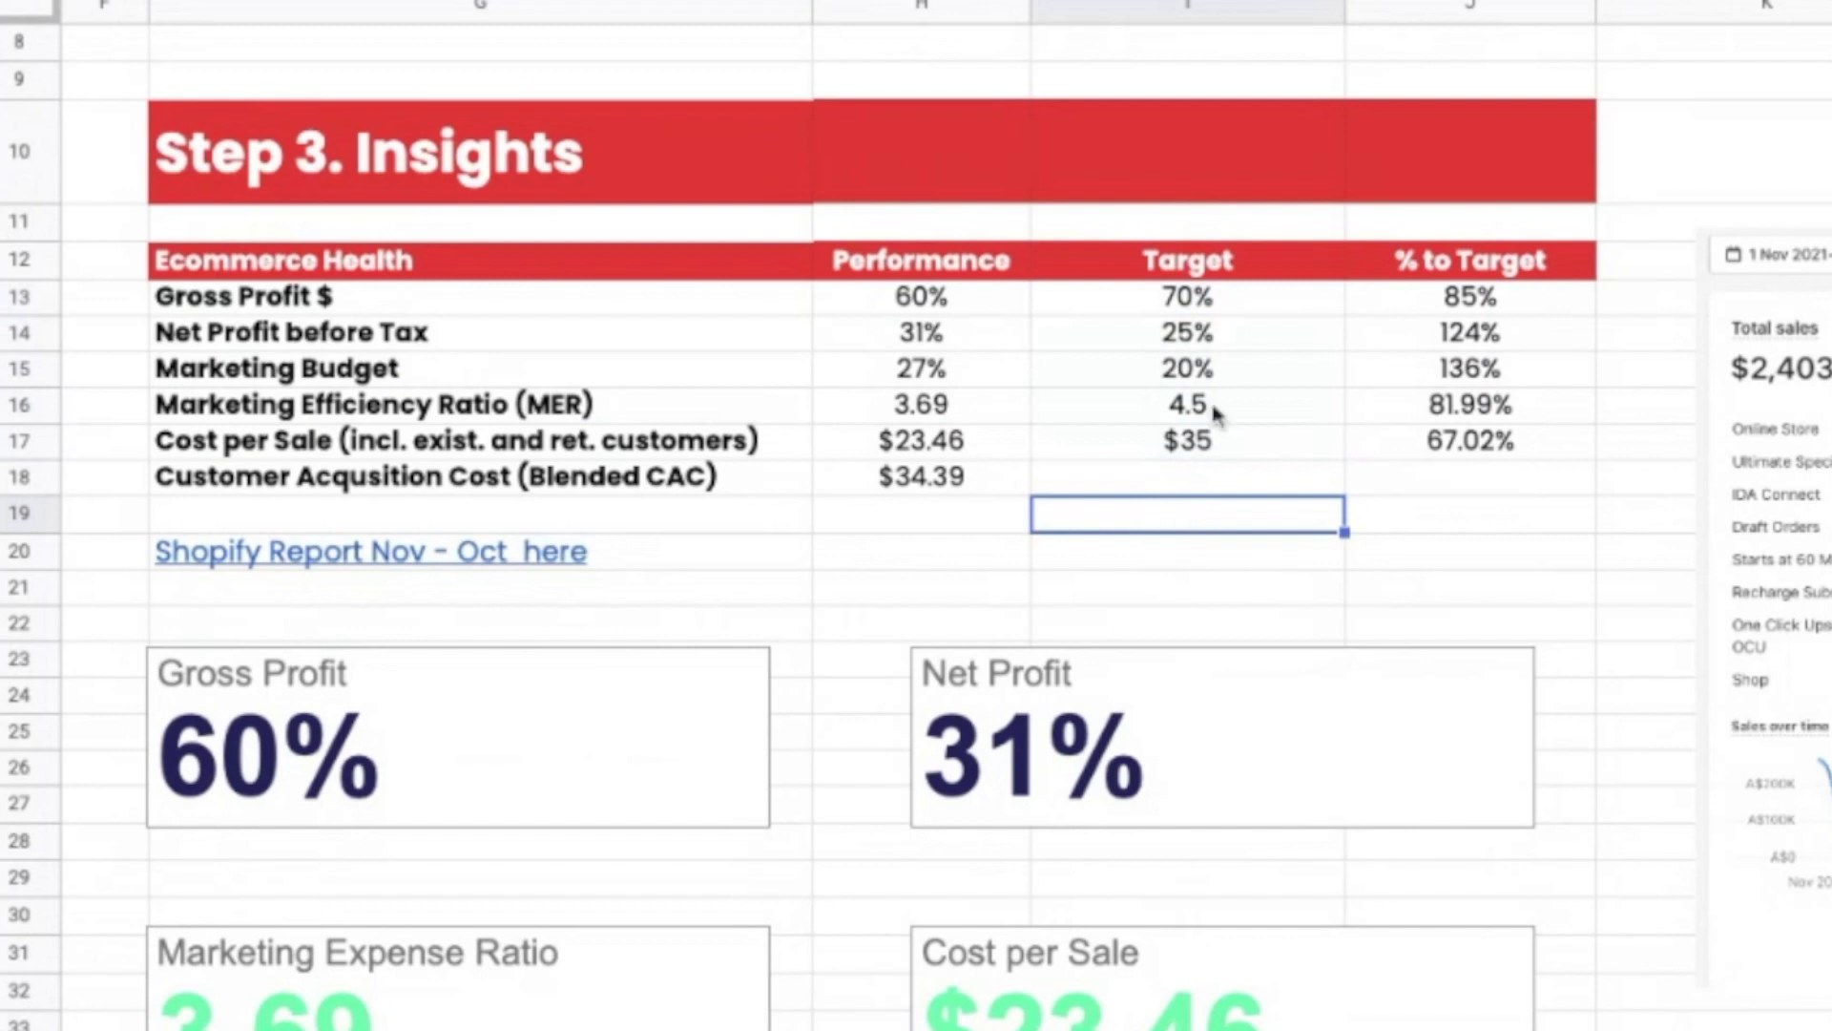
pyautogui.click(1215, 298)
pyautogui.hotkey('shift', 'Down')
pyautogui.hotkey('shift', 'Down')
pyautogui.hotkey('shift', 'Down')
pyautogui.hotkey('shift', 'Down')
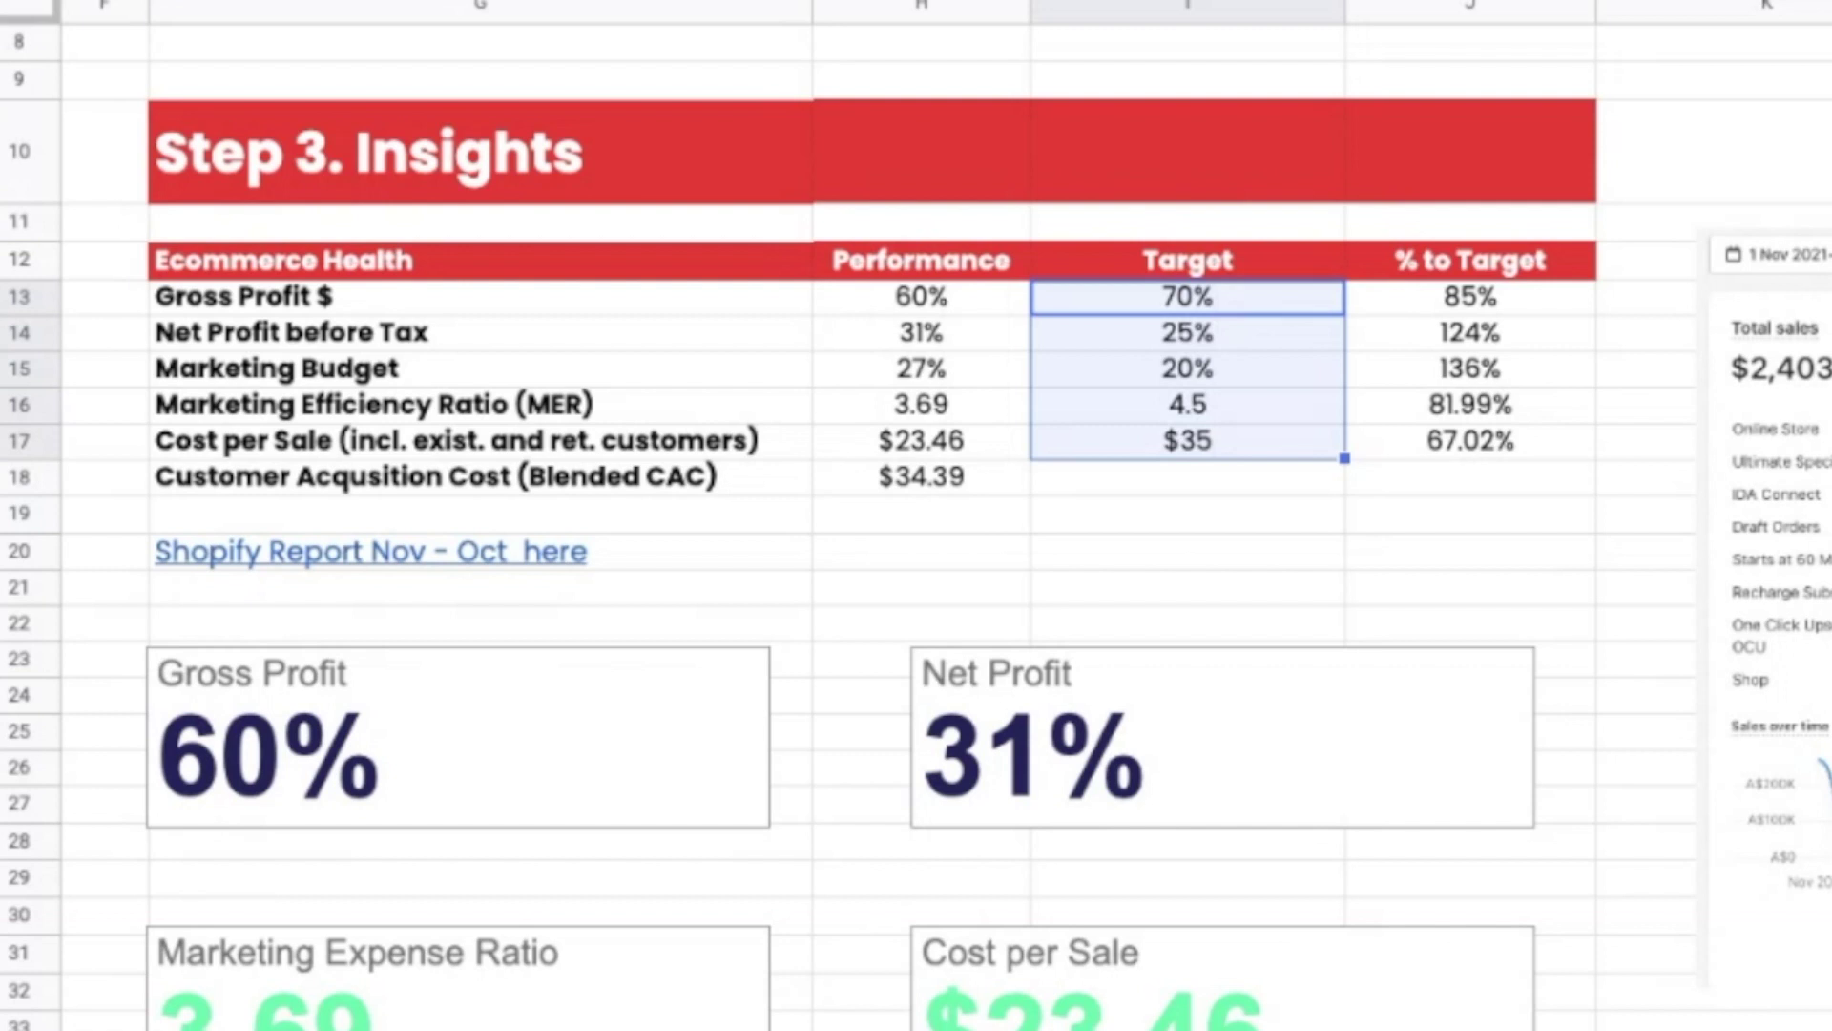
# Highlight the % to Target values in J13:J17 several times, clearing the selection after each pass.
pyautogui.click(1449, 297)
pyautogui.hotkey('shift', 'Down')
pyautogui.hotkey('shift', 'Down')
pyautogui.hotkey('shift', 'Down')
pyautogui.hotkey('shift', 'Down')
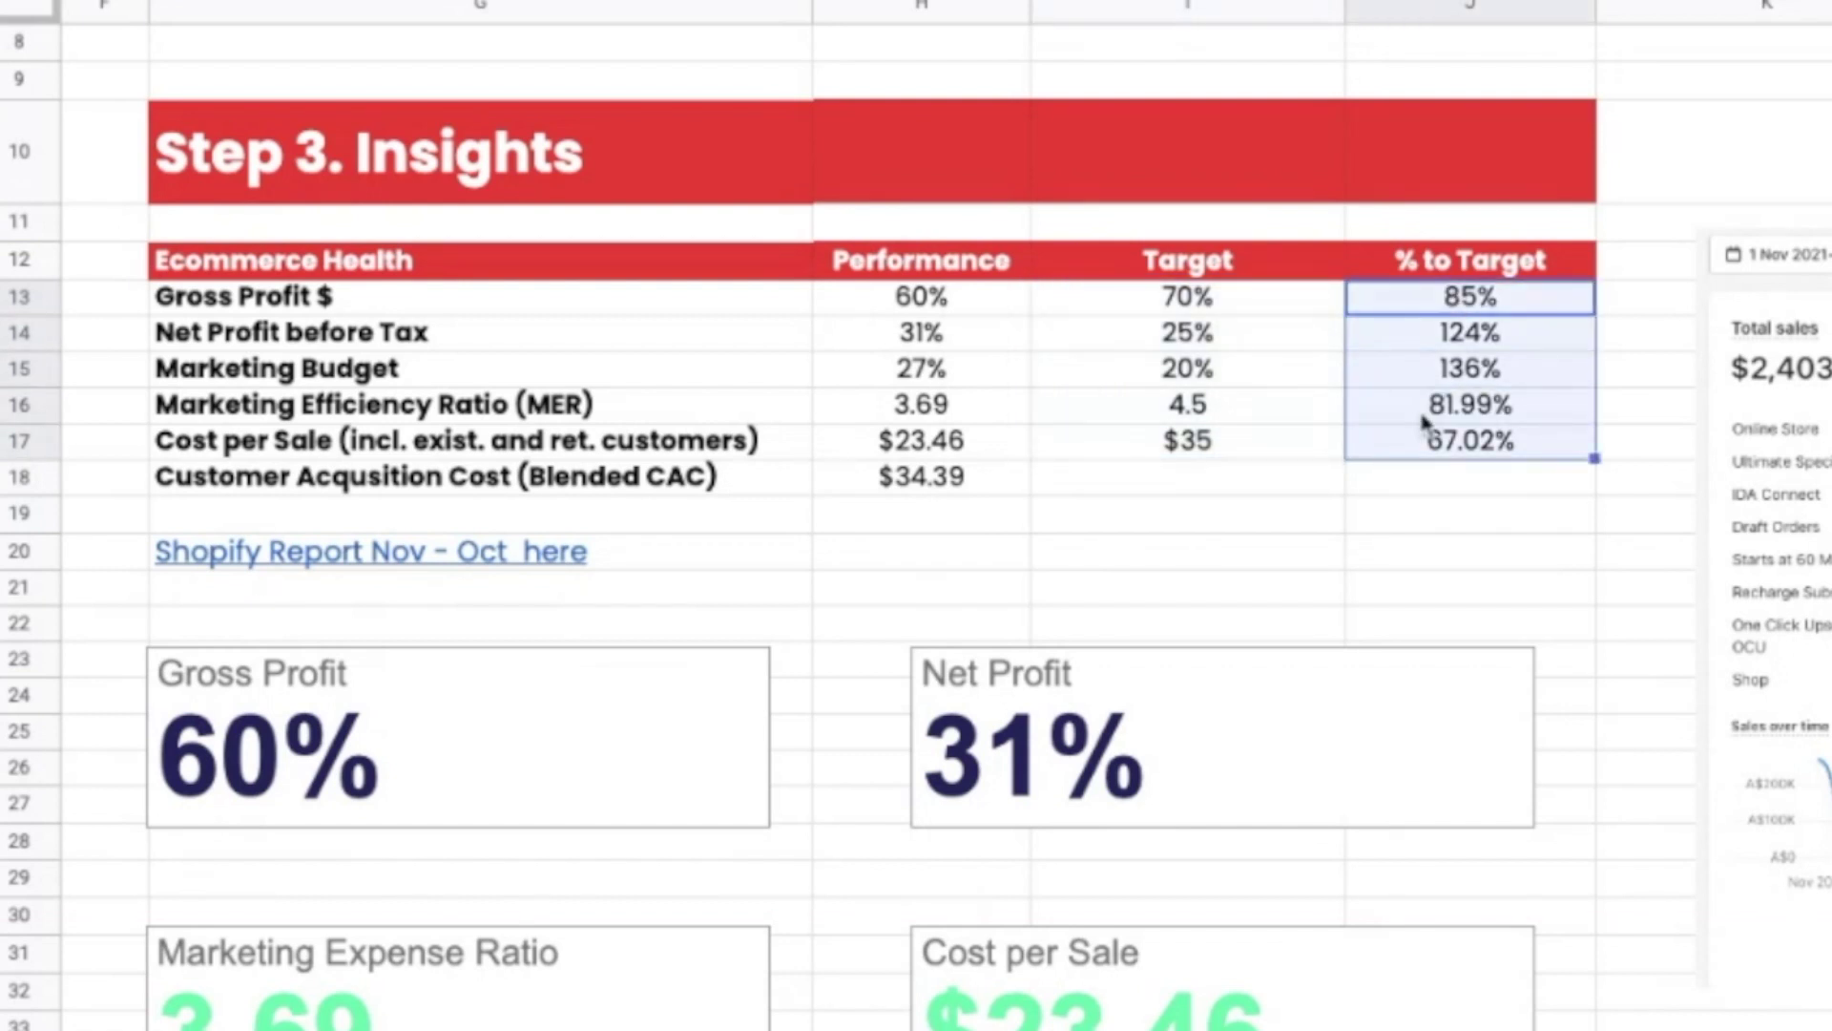
pyautogui.click(1420, 527)
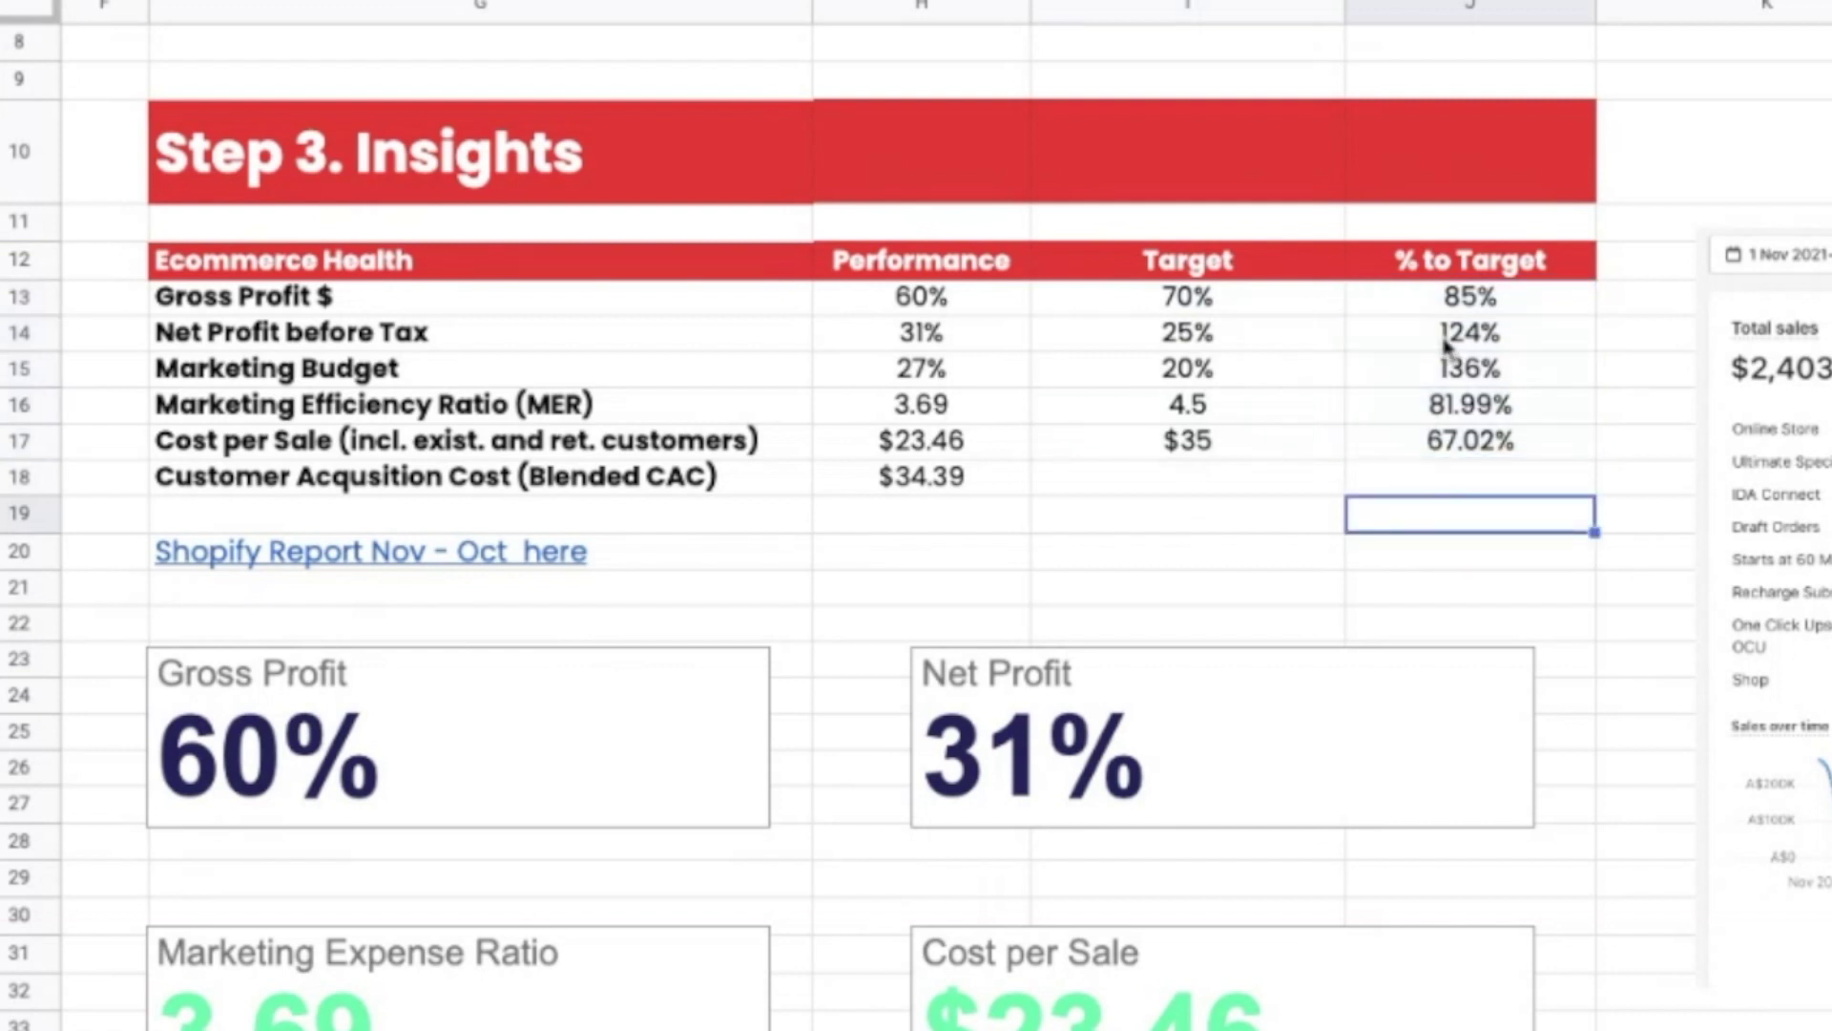
pyautogui.click(1432, 300)
pyautogui.hotkey('shift', 'Down')
pyautogui.hotkey('shift', 'Down')
pyautogui.hotkey('shift', 'Down')
pyautogui.hotkey('shift', 'Down')
pyautogui.click(1419, 525)
pyautogui.click(1424, 298)
pyautogui.hotkey('shift', 'Down')
pyautogui.hotkey('shift', 'Down')
pyautogui.hotkey('shift', 'Down')
pyautogui.hotkey('shift', 'Down')
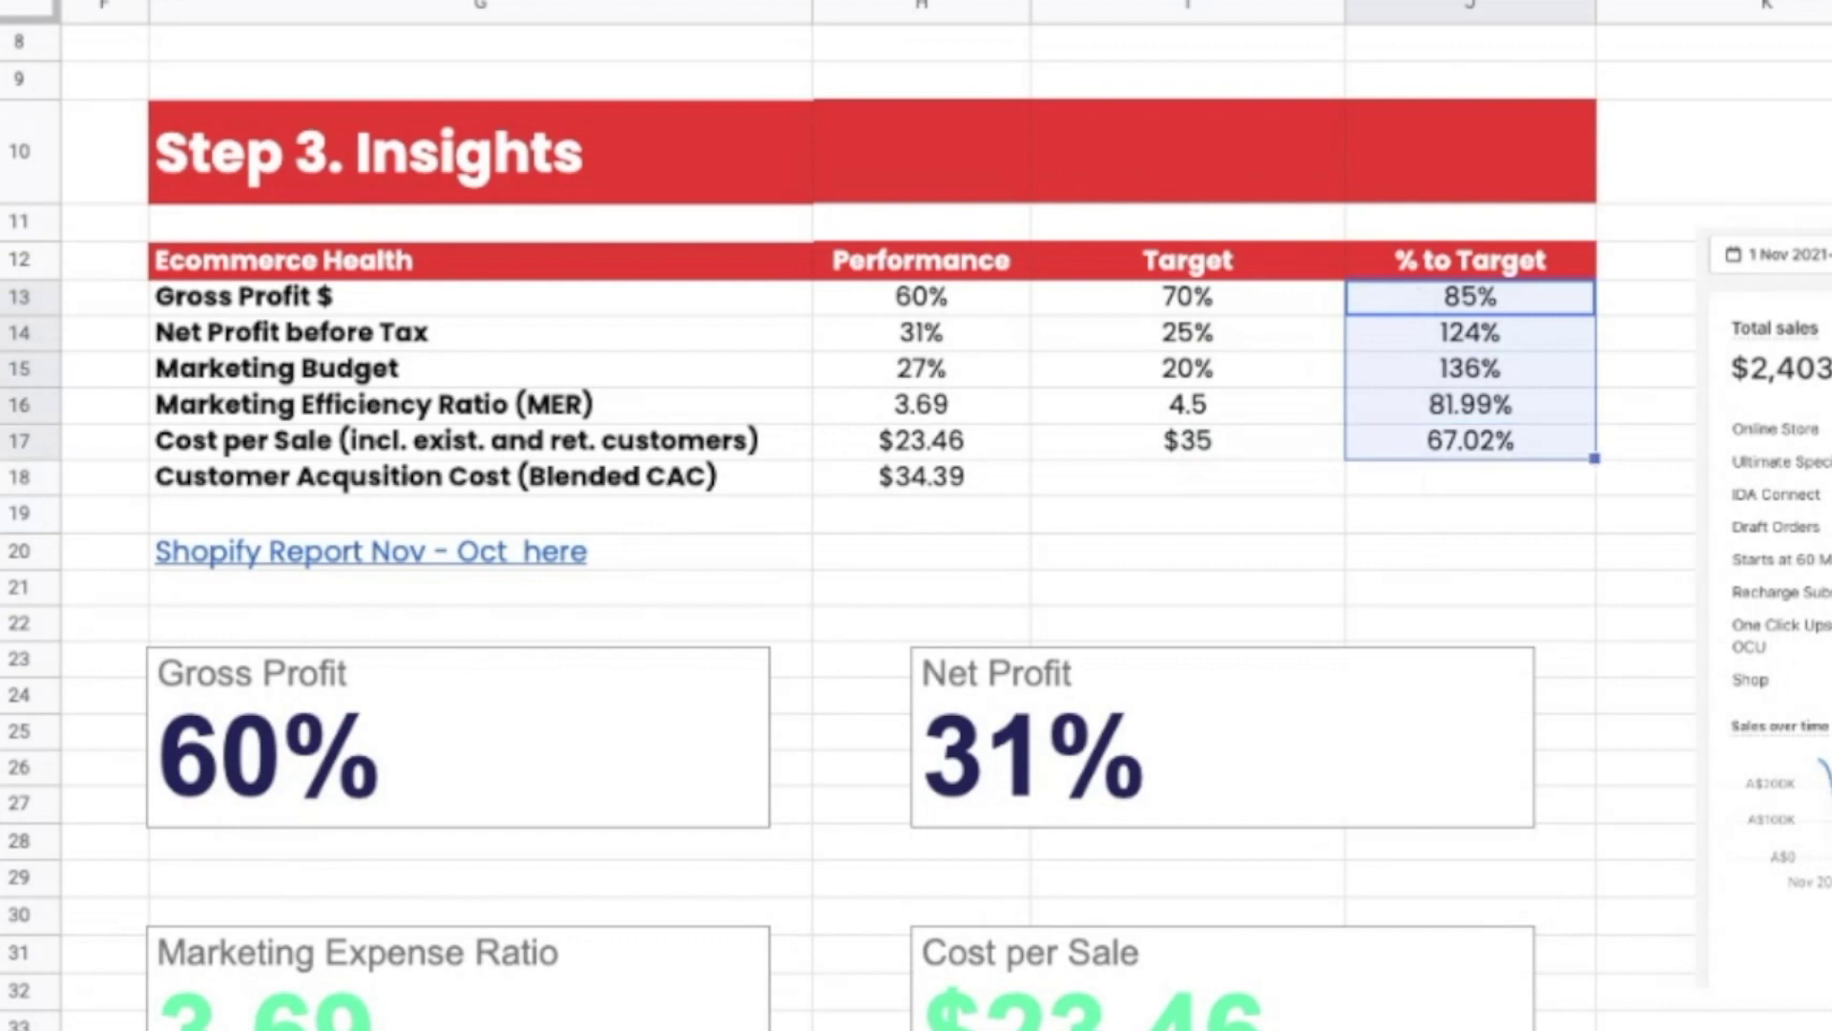
pyautogui.click(1432, 481)
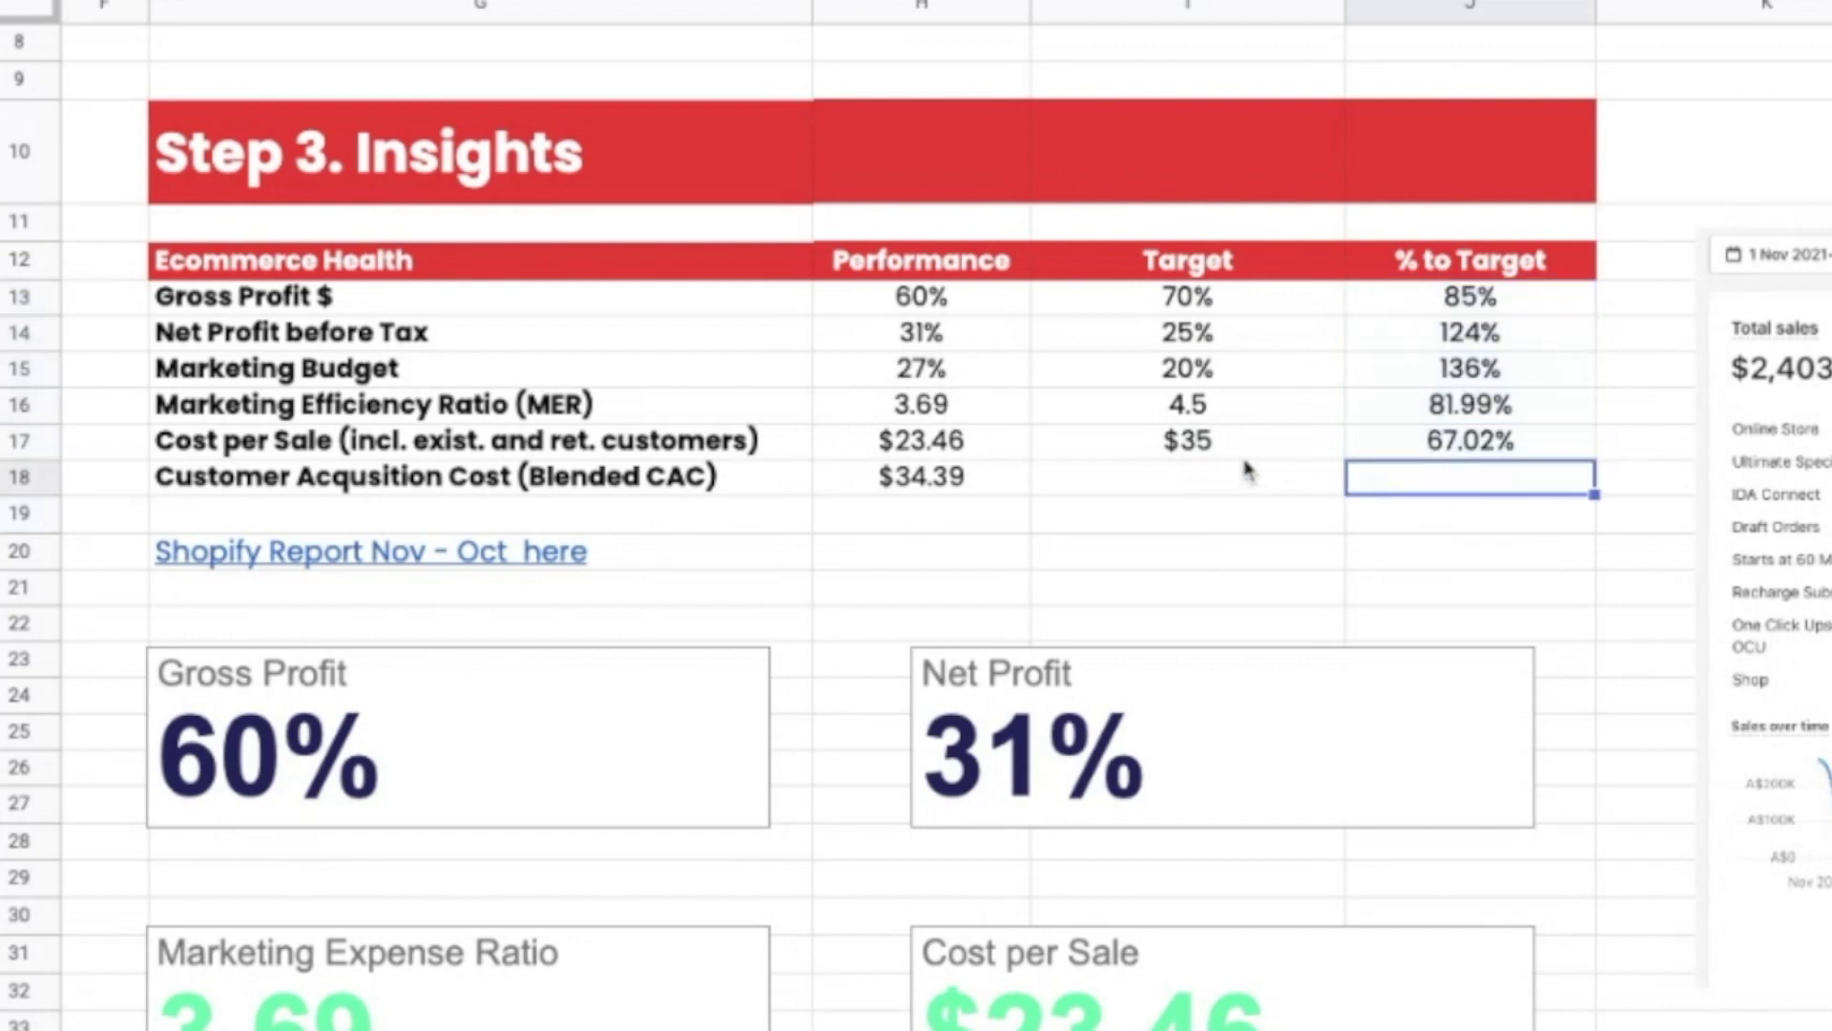
# Review the Gross Profit $ row: its label, the Performance formula in H13 and the Target in I13.
pyautogui.click(491, 307)
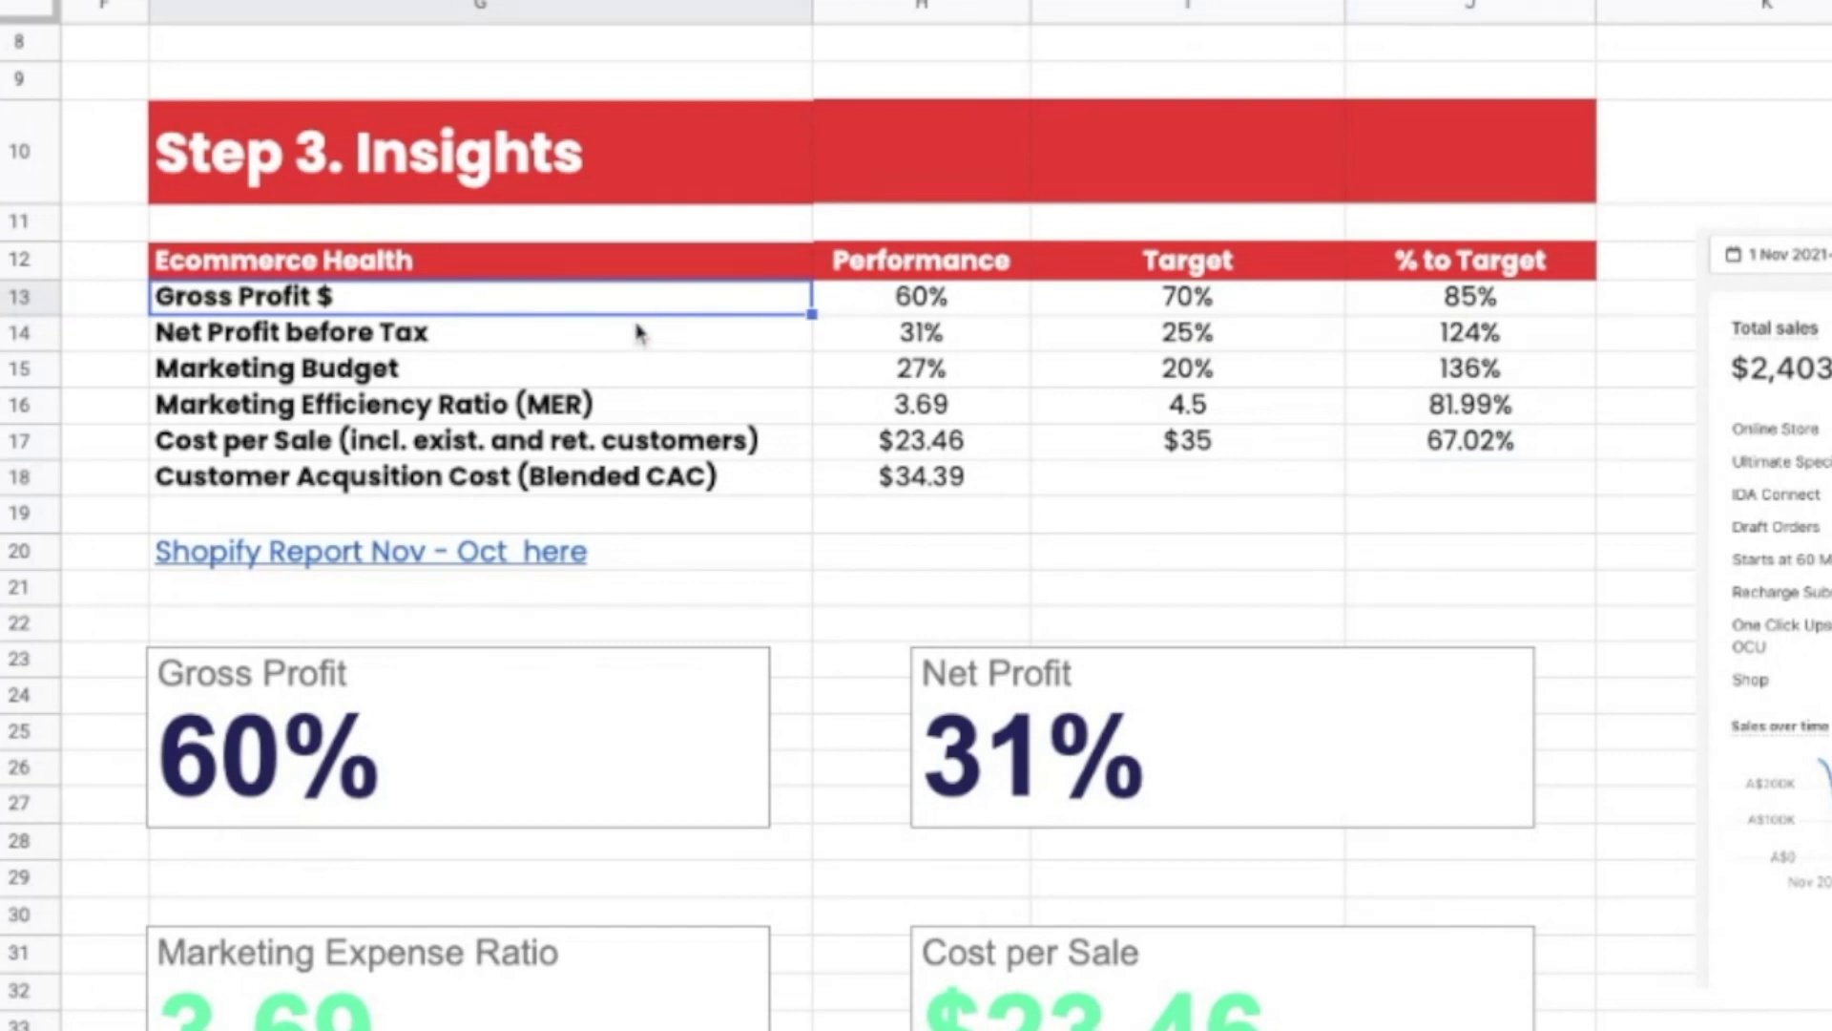
pyautogui.doubleClick(938, 310)
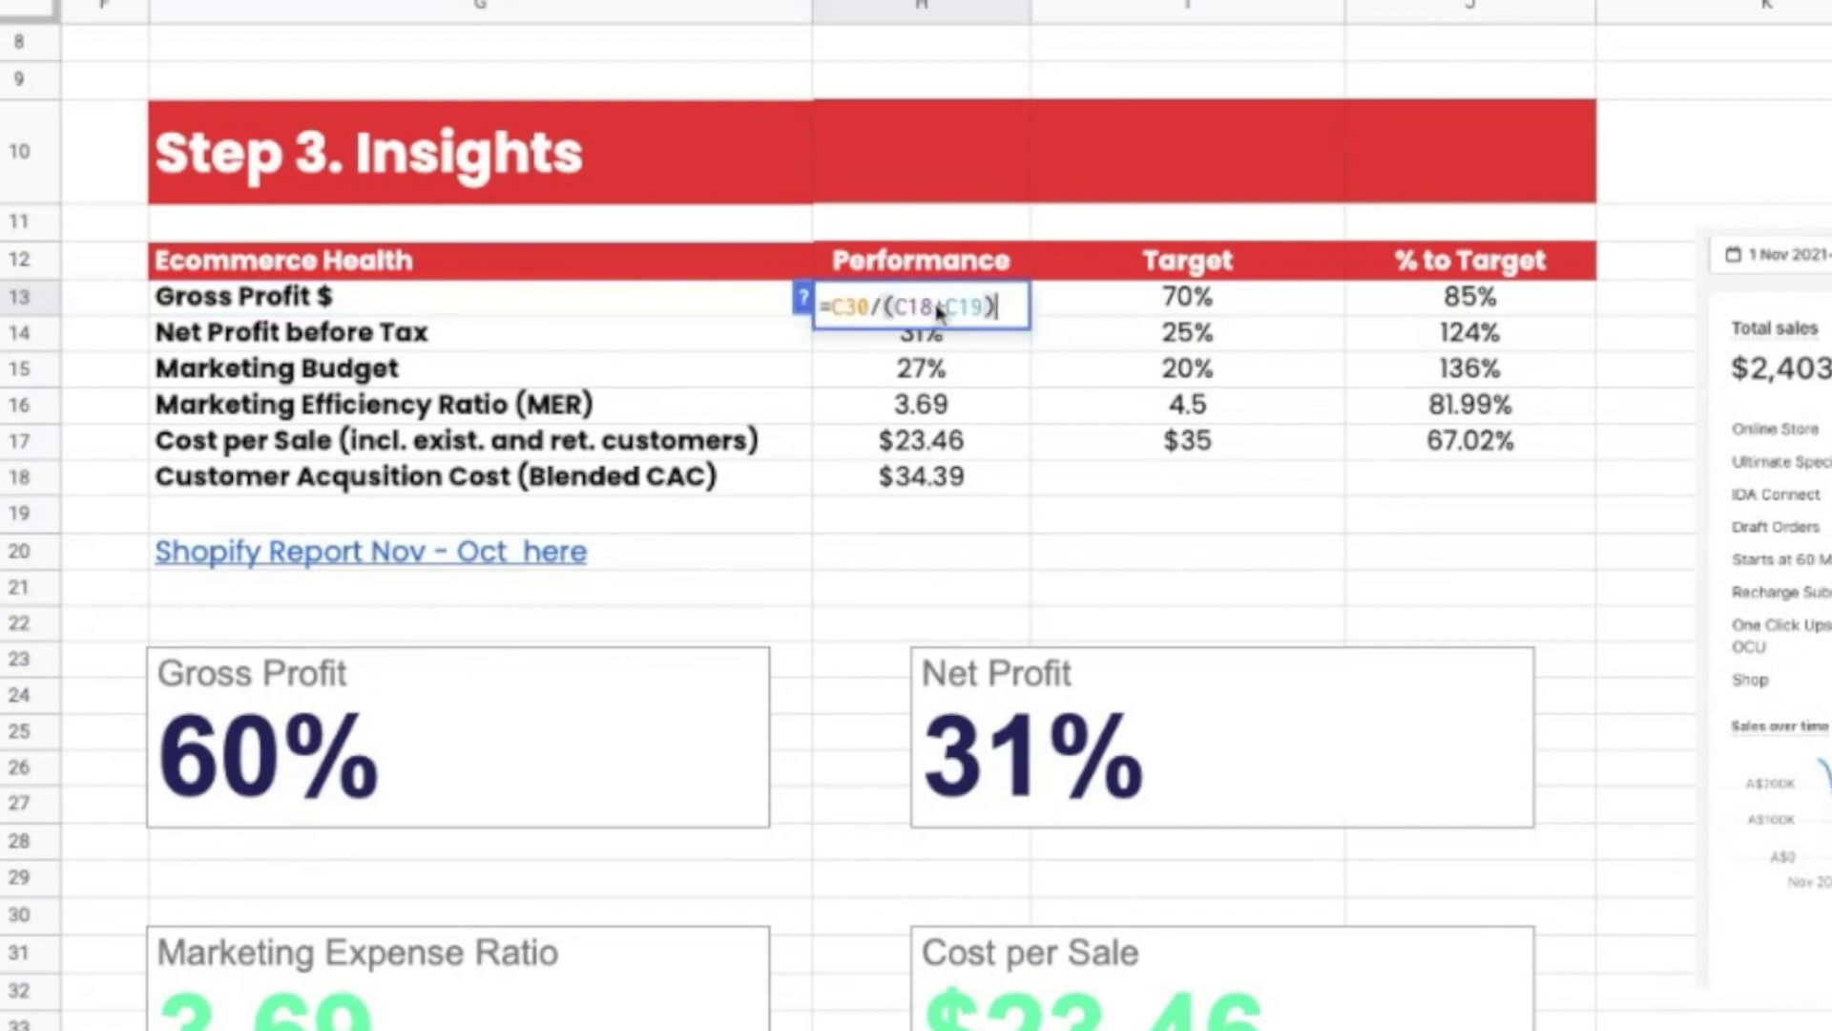
pyautogui.click(878, 368)
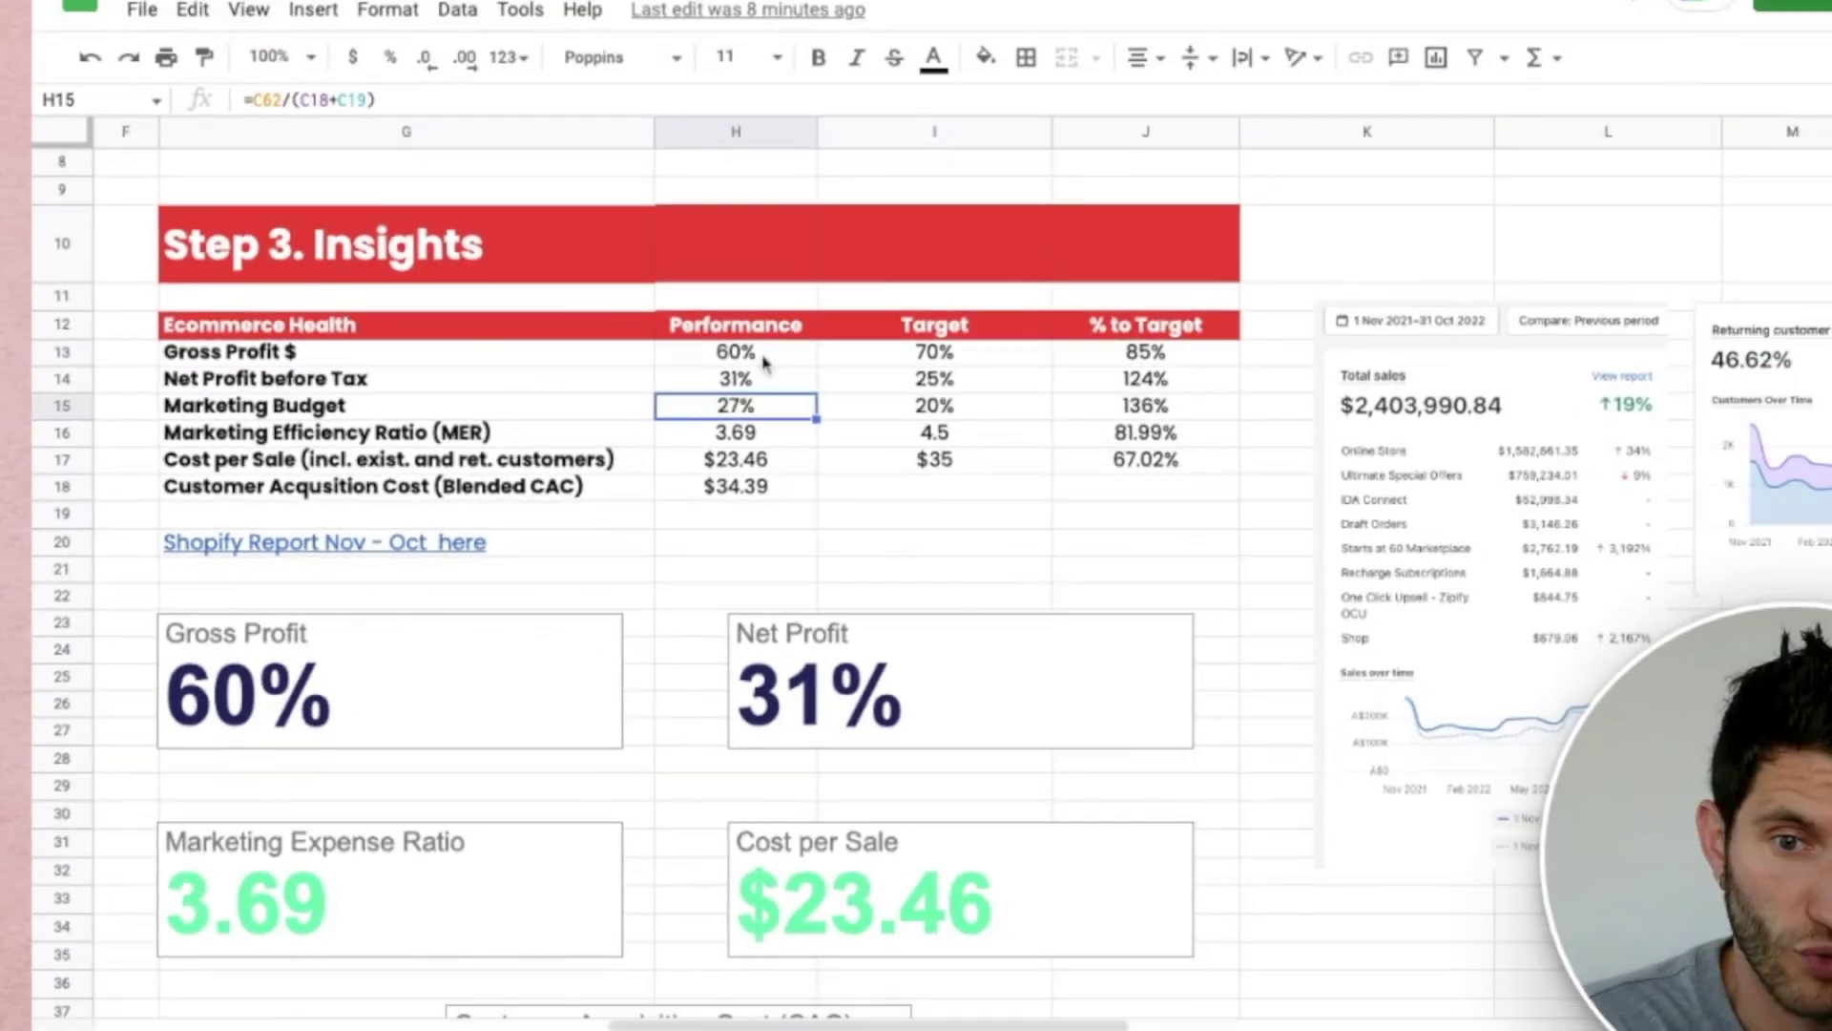
pyautogui.click(893, 308)
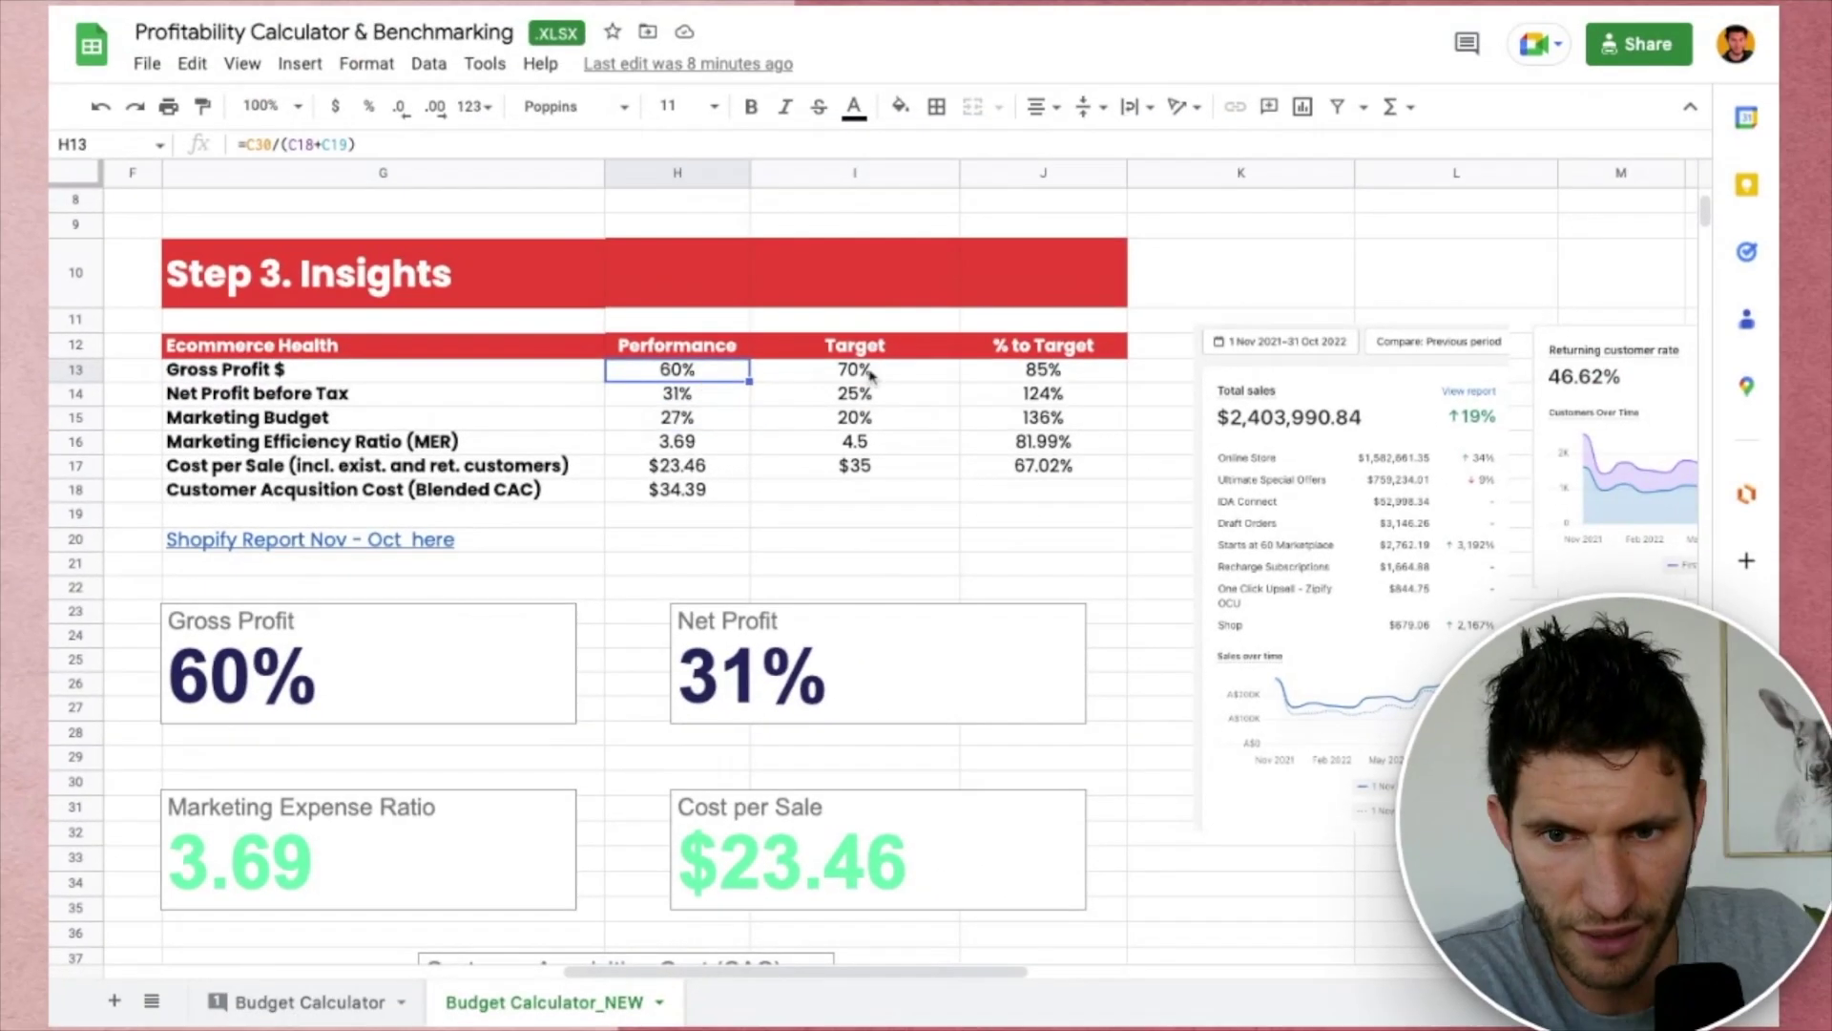
pyautogui.click(879, 373)
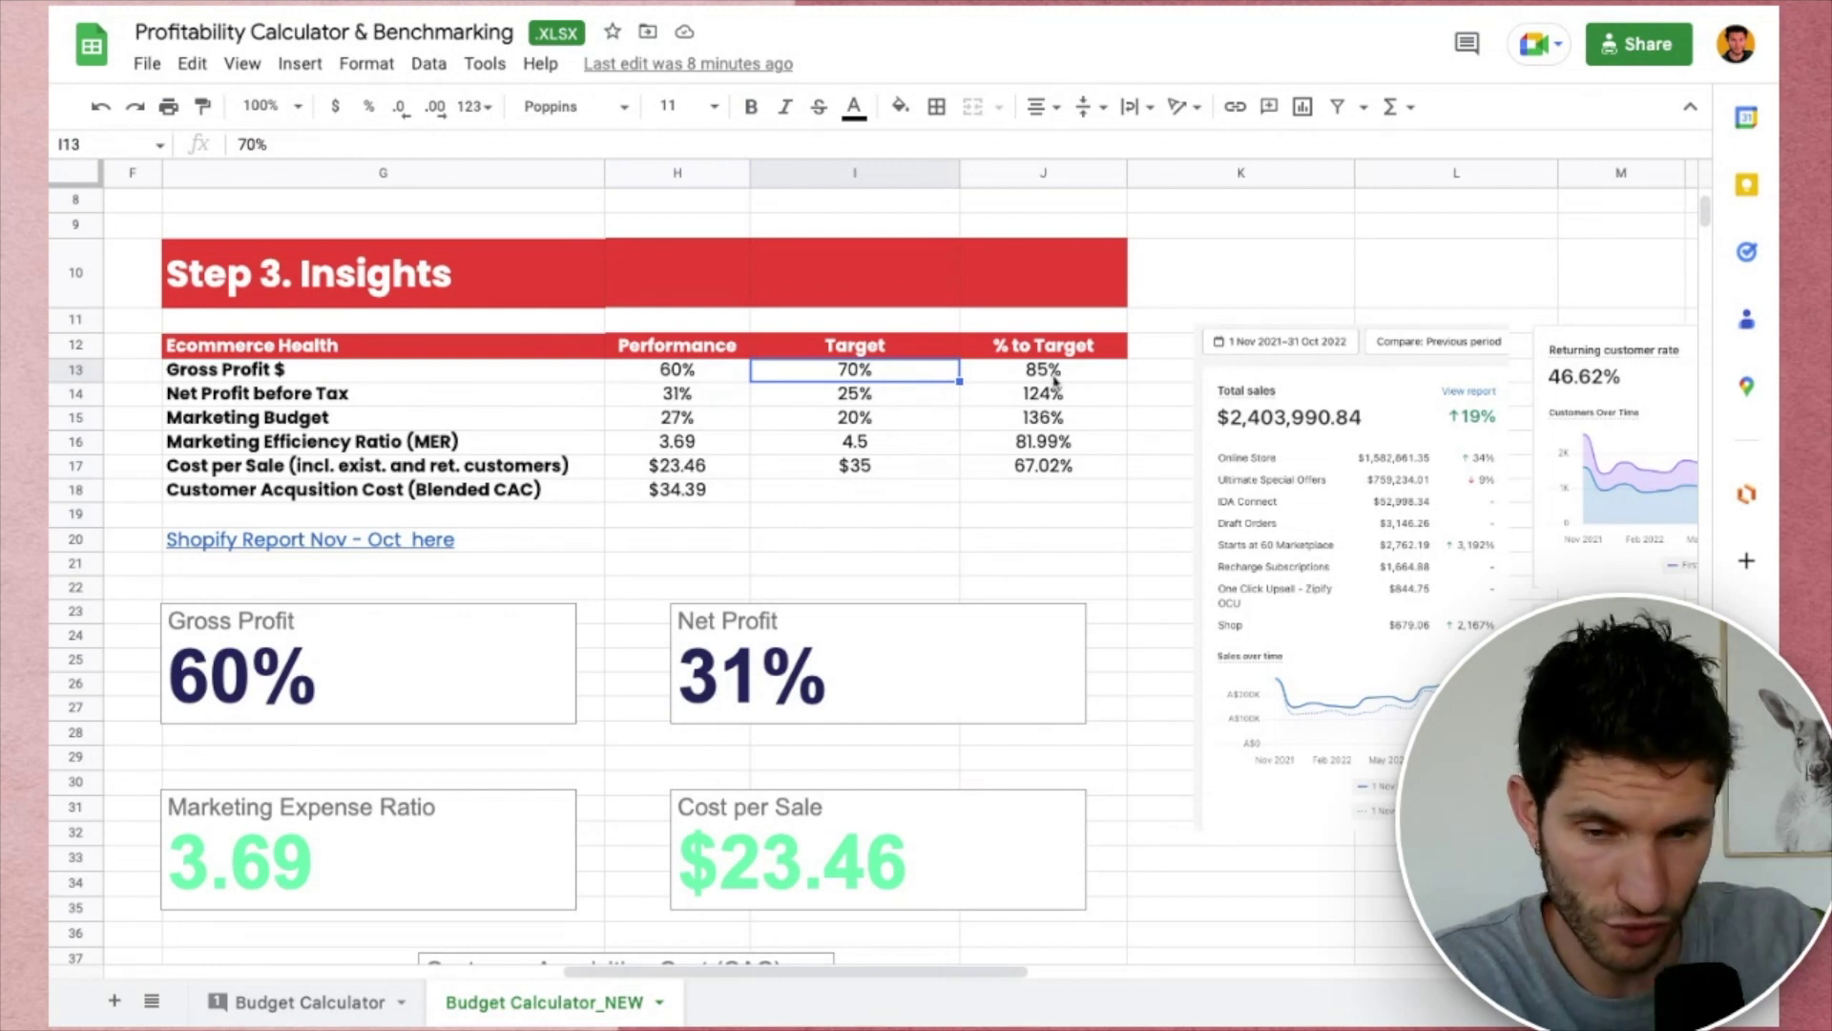
# Go through the Net Profit before Tax row from its label to its Performance, Target and % to Target cells.
pyautogui.click(453, 394)
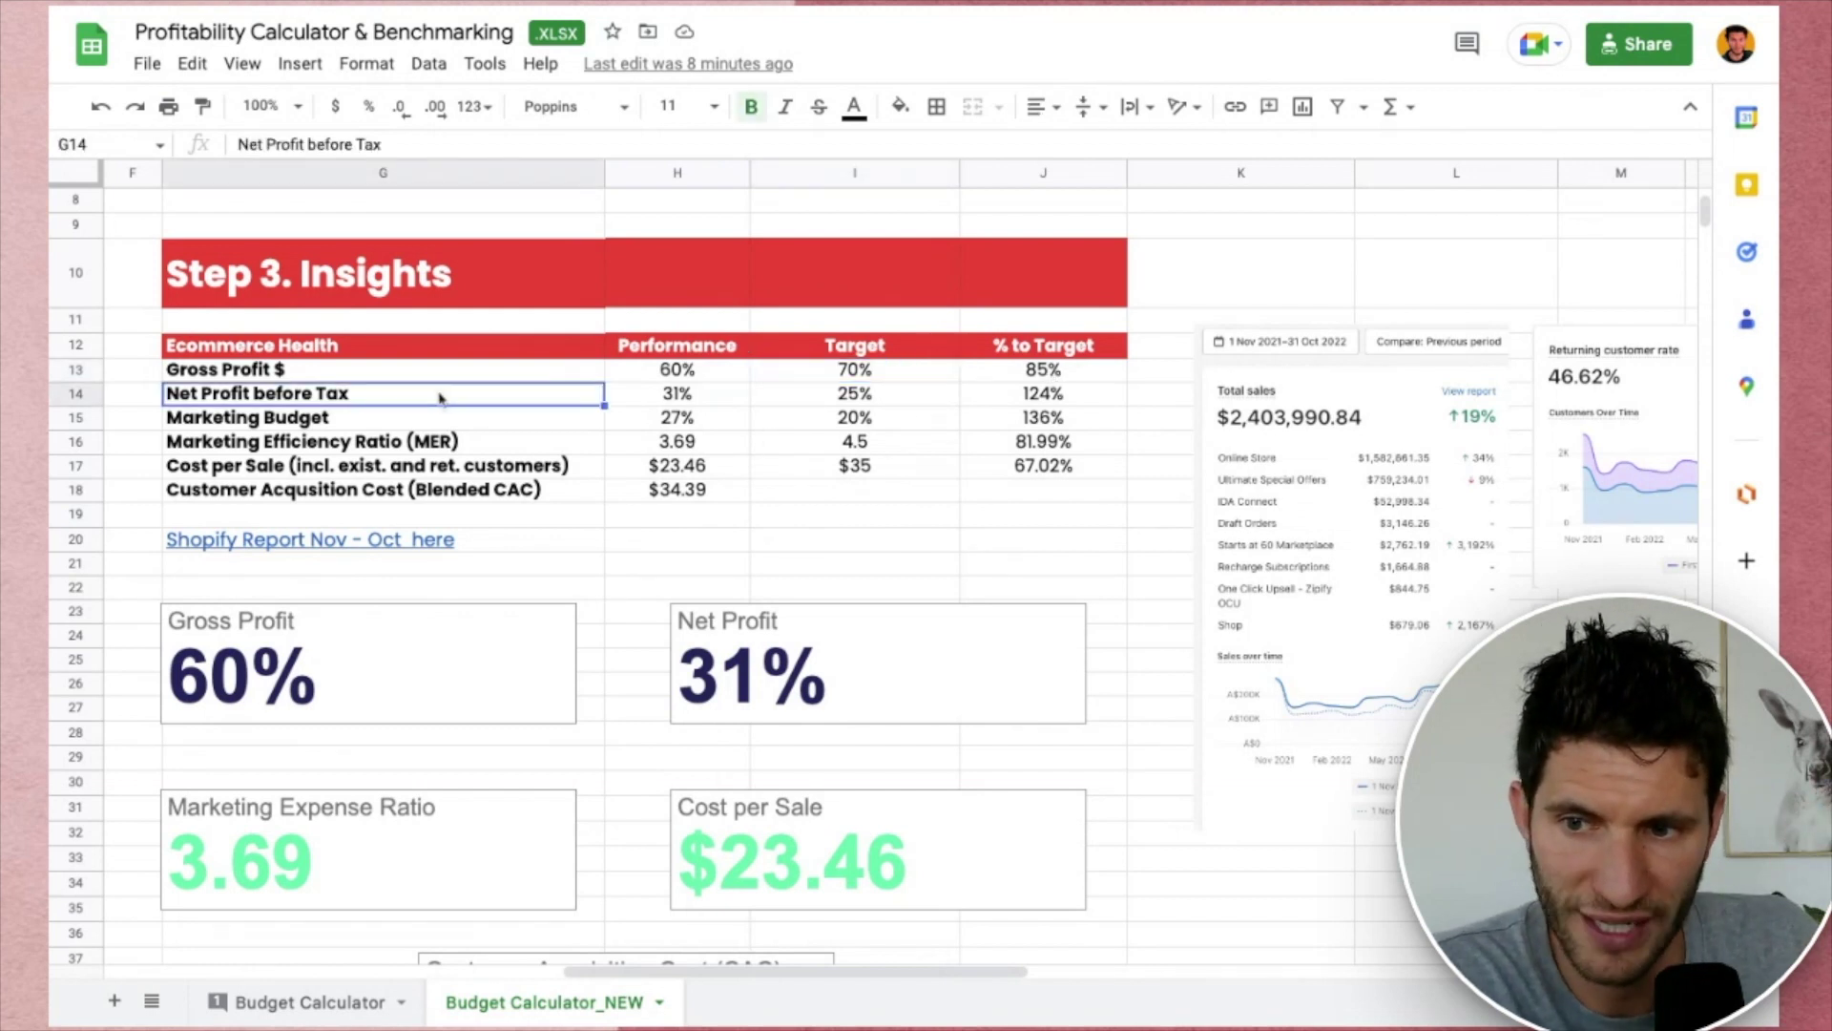
pyautogui.click(687, 401)
pyautogui.click(893, 397)
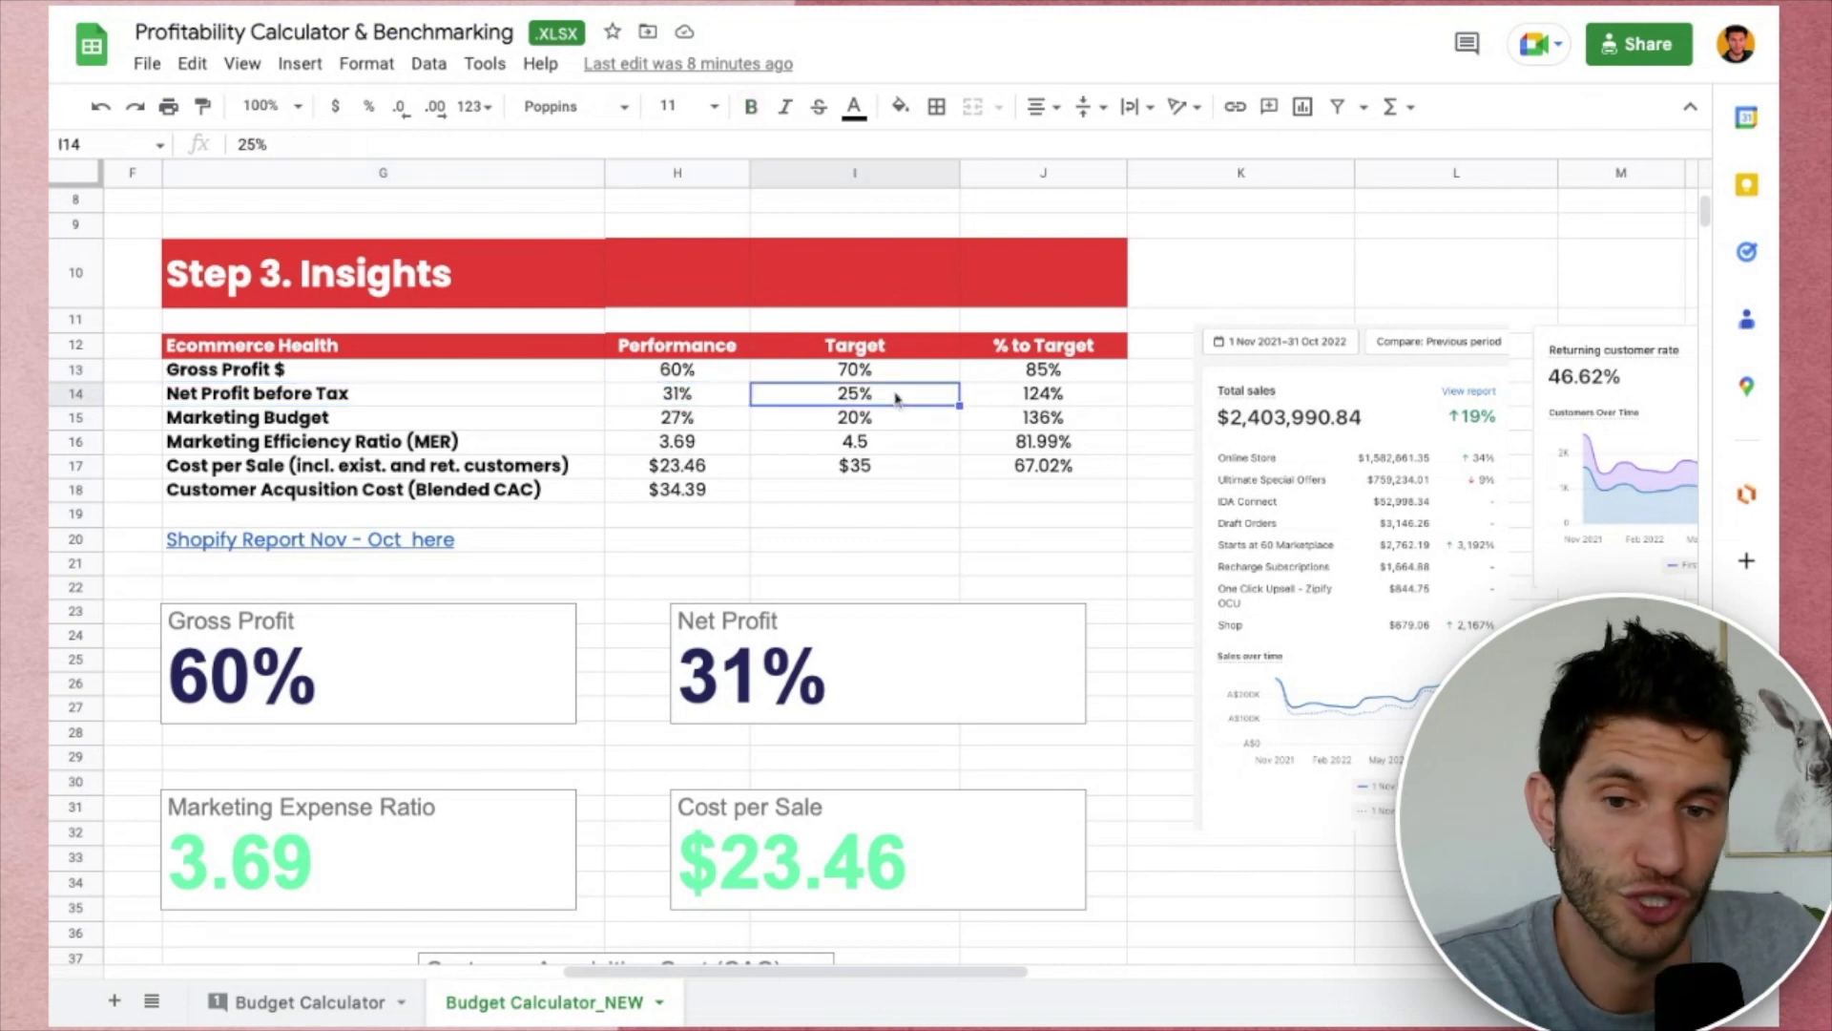
pyautogui.click(1040, 397)
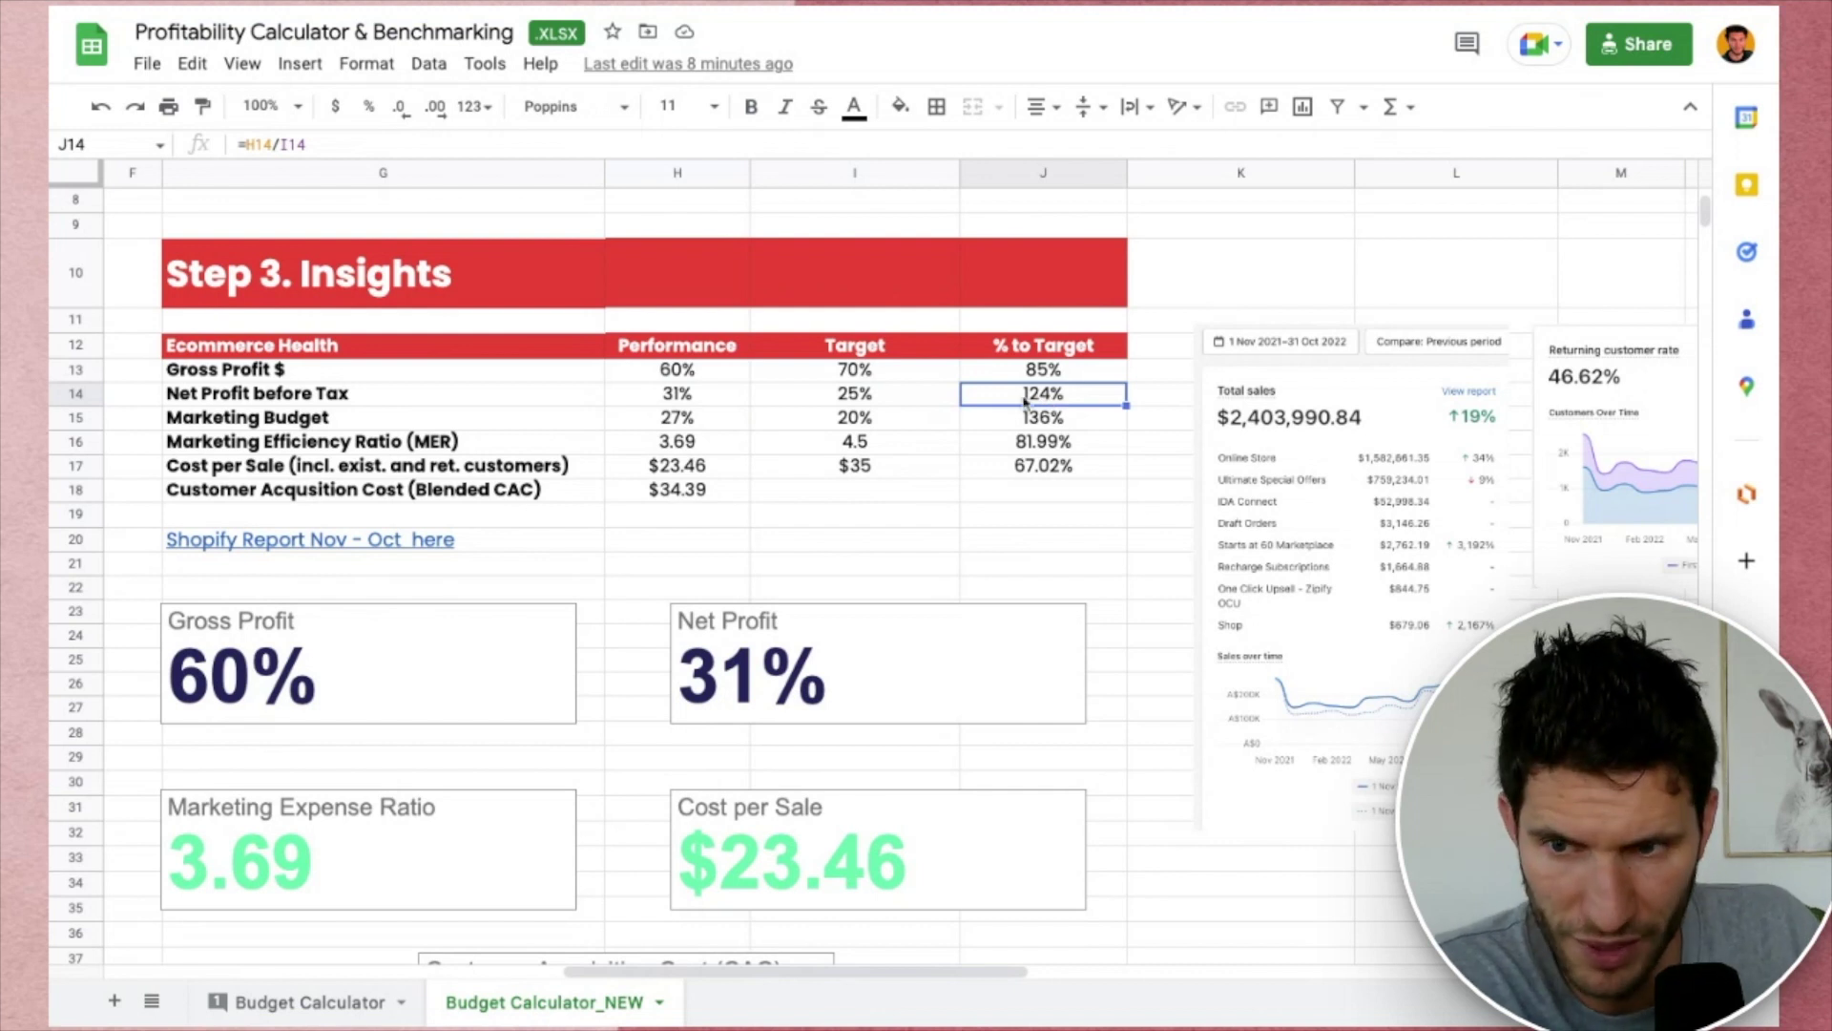
# Inspect the Marketing Budget performance formula in H15, along with that row's Target and % to Target cells.
pyautogui.click(480, 426)
pyautogui.doubleClick(681, 418)
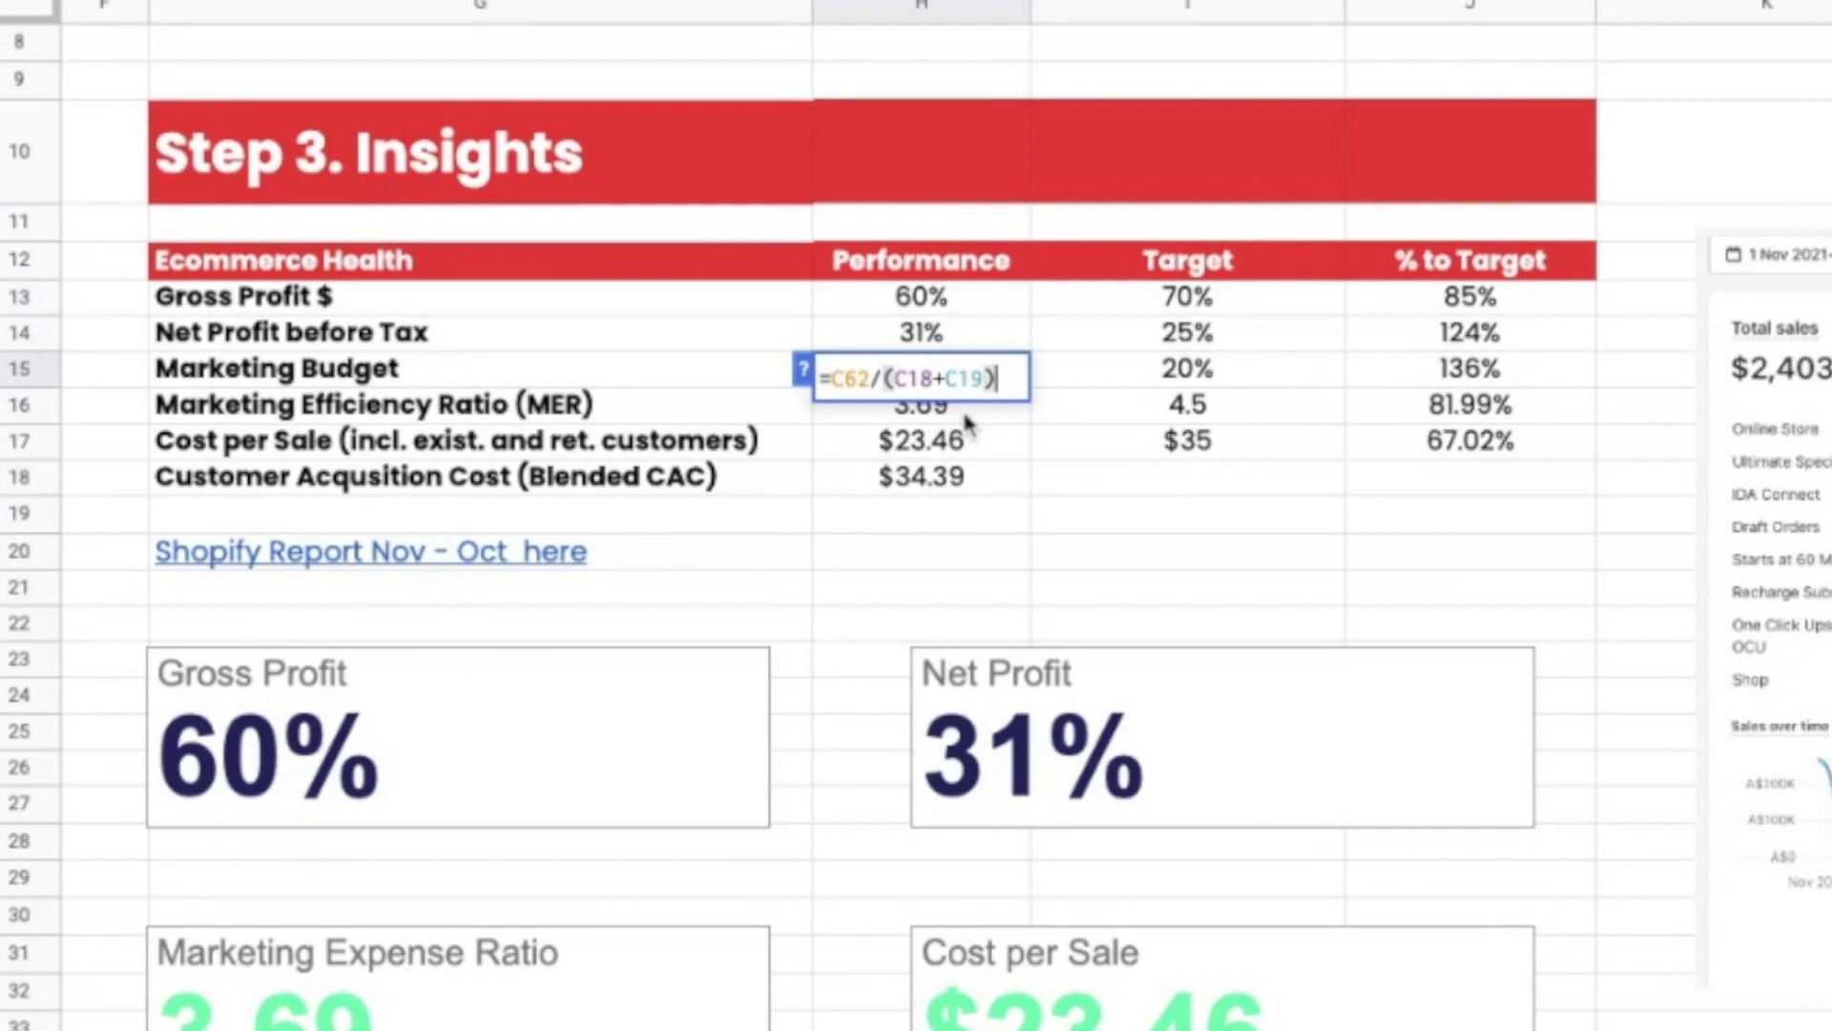
pyautogui.press('Return')
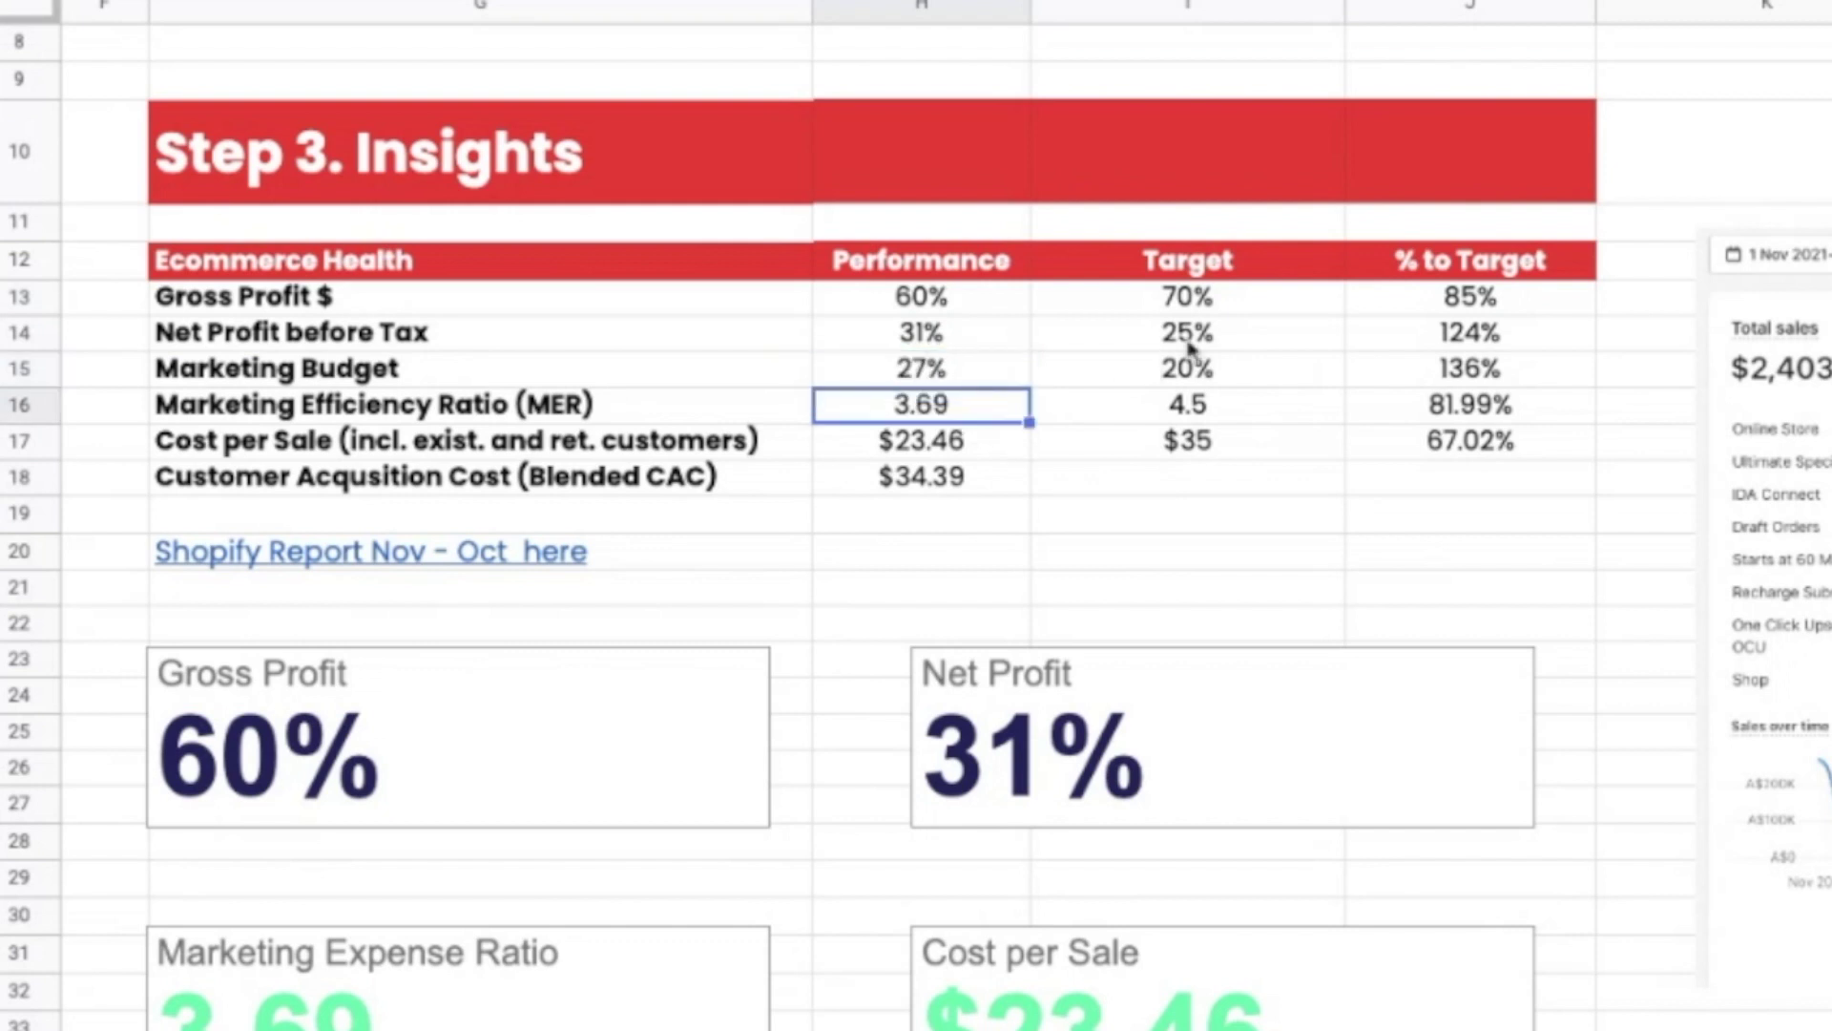
pyautogui.click(1236, 375)
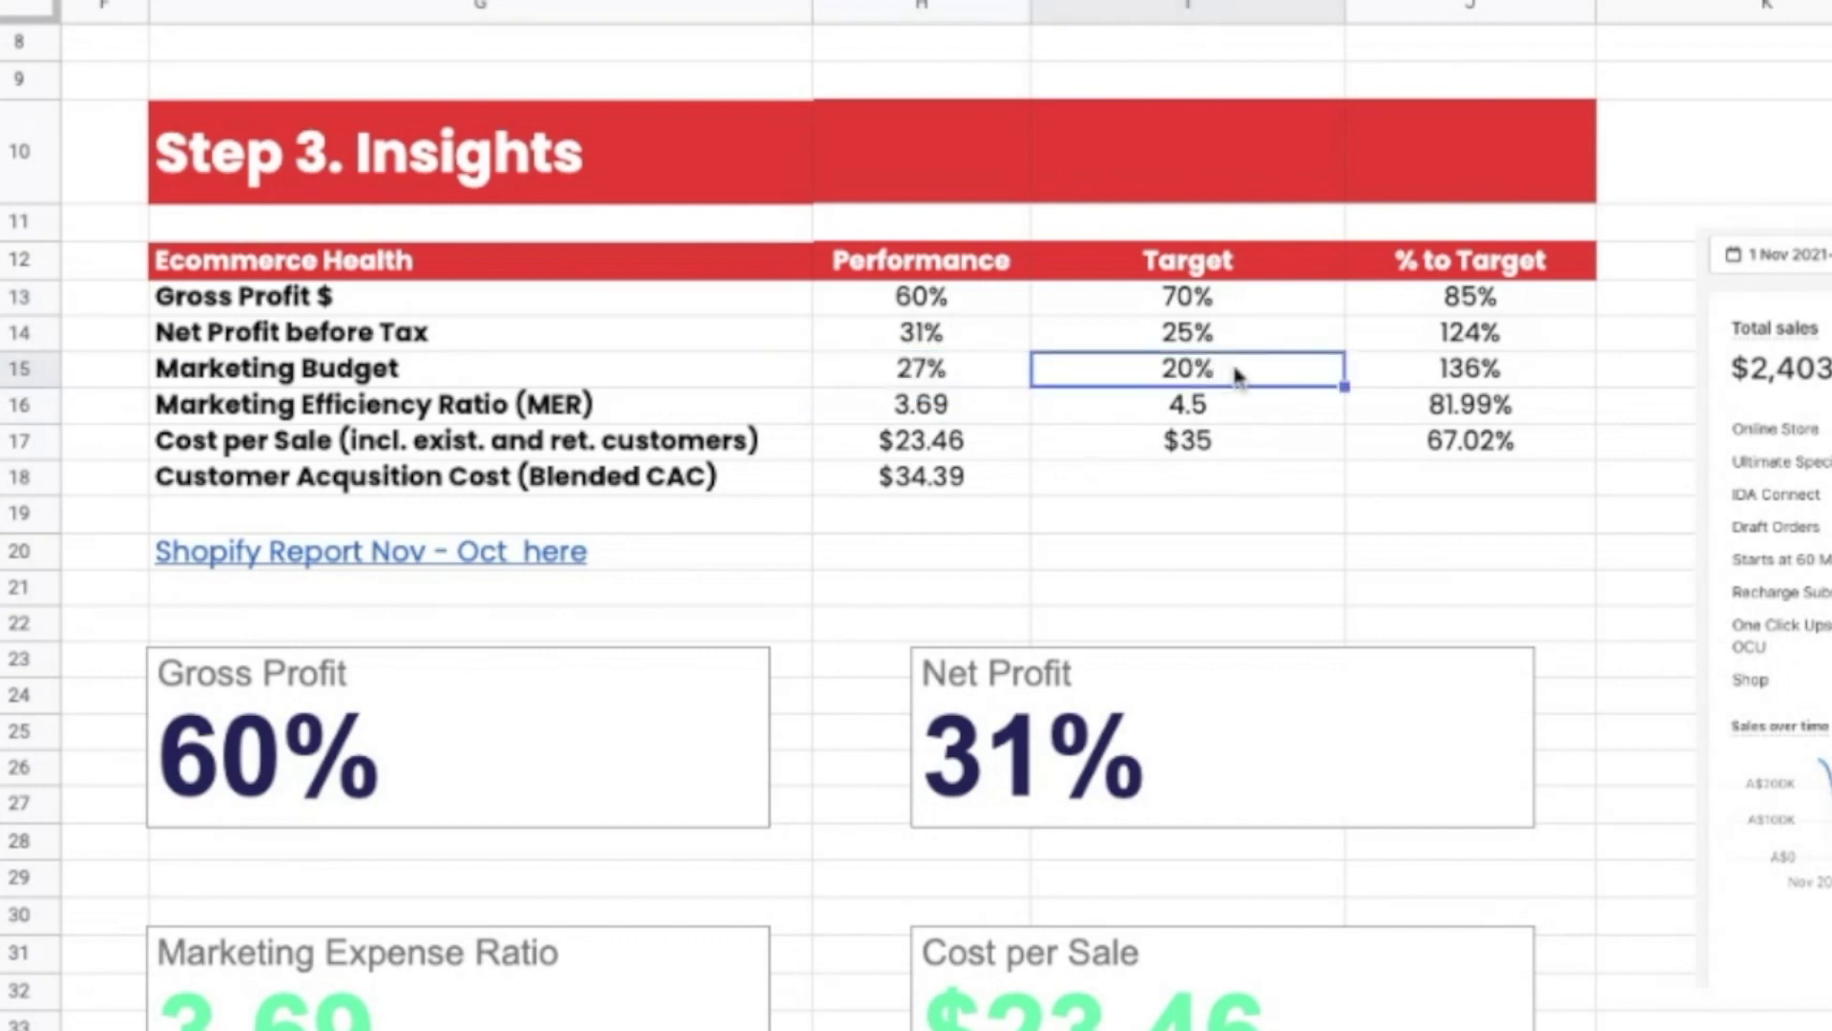
pyautogui.click(1501, 386)
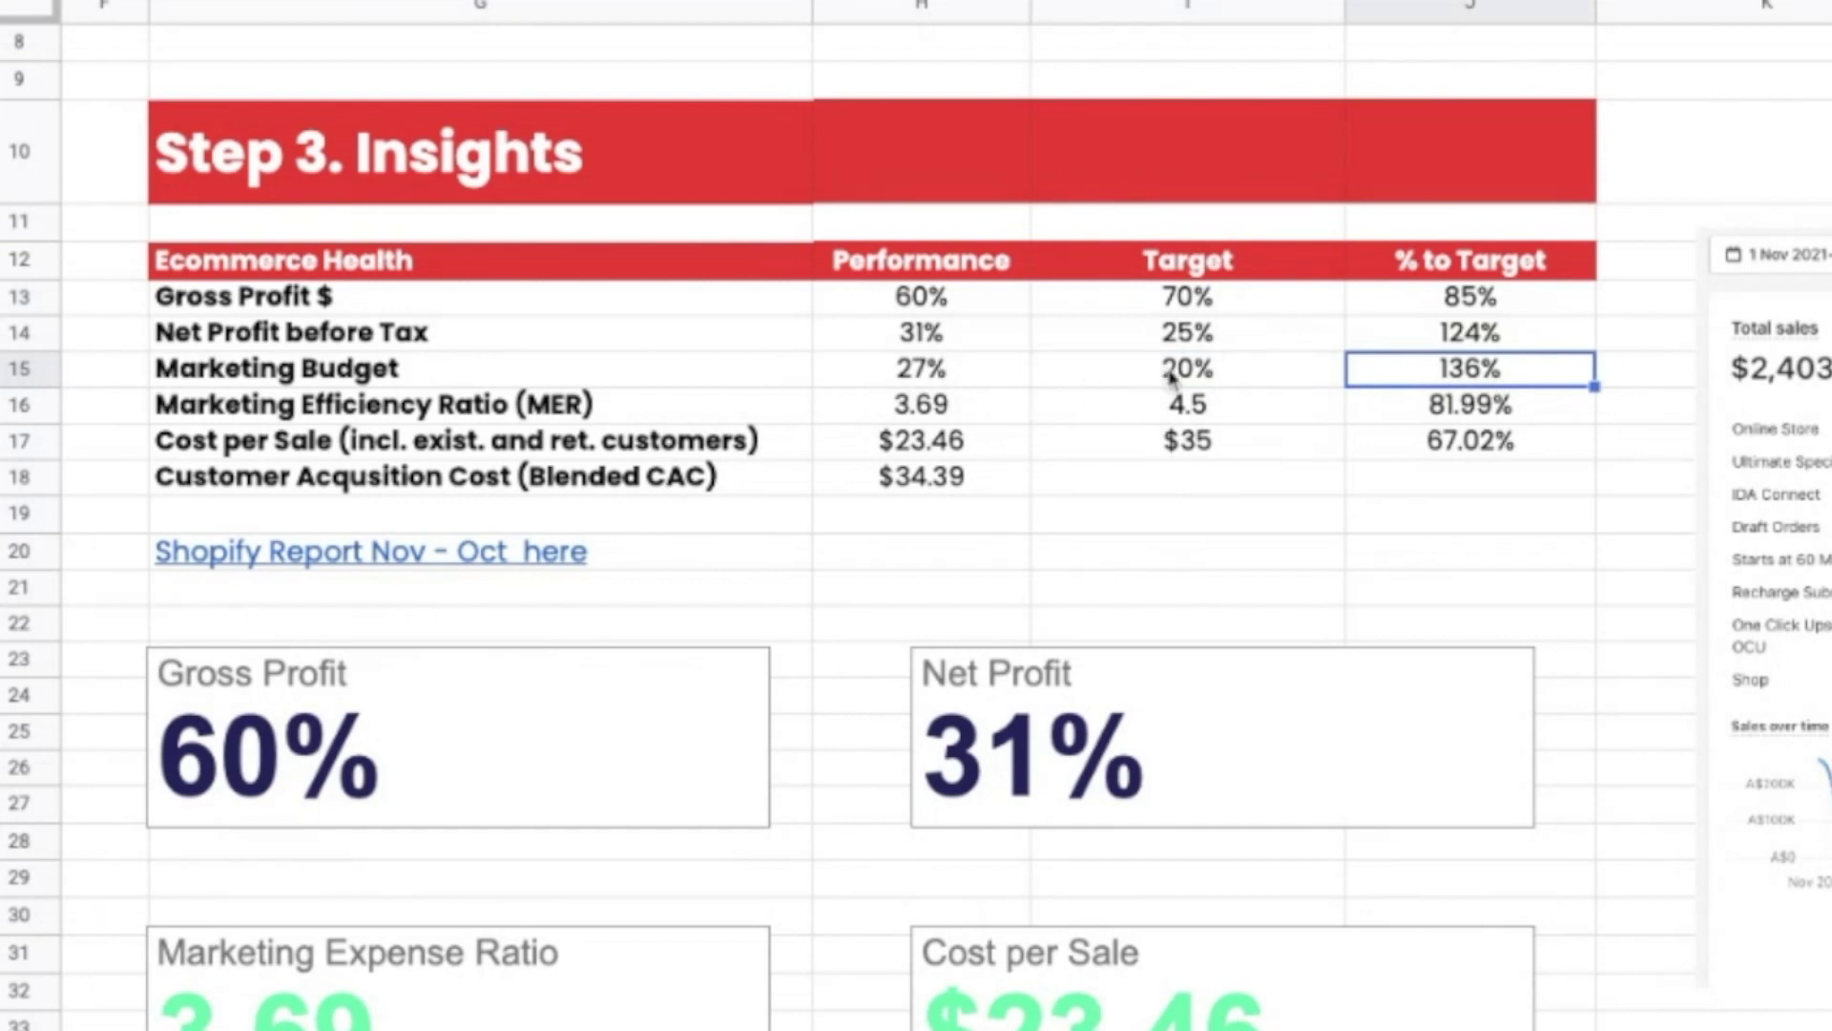
# Examine the Marketing Efficiency Ratio (MER) row, including the formula in H16 and the Target in I16.
pyautogui.click(511, 413)
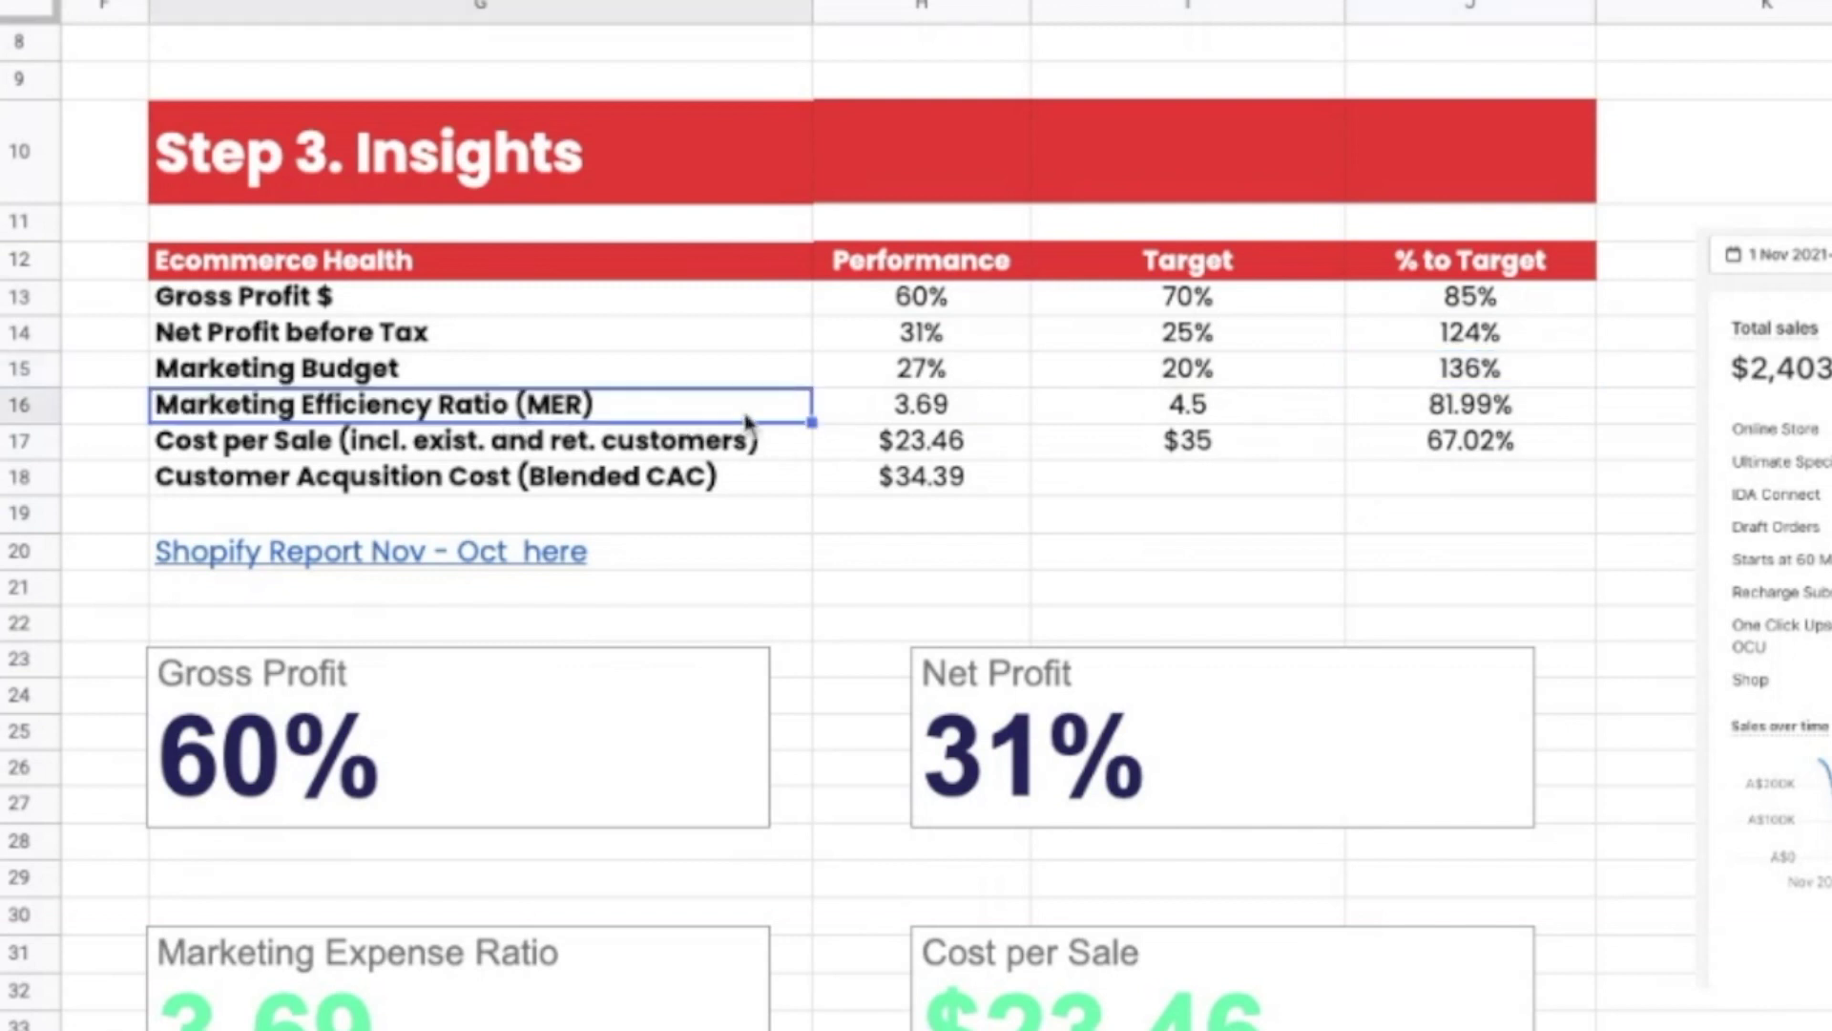
pyautogui.click(972, 415)
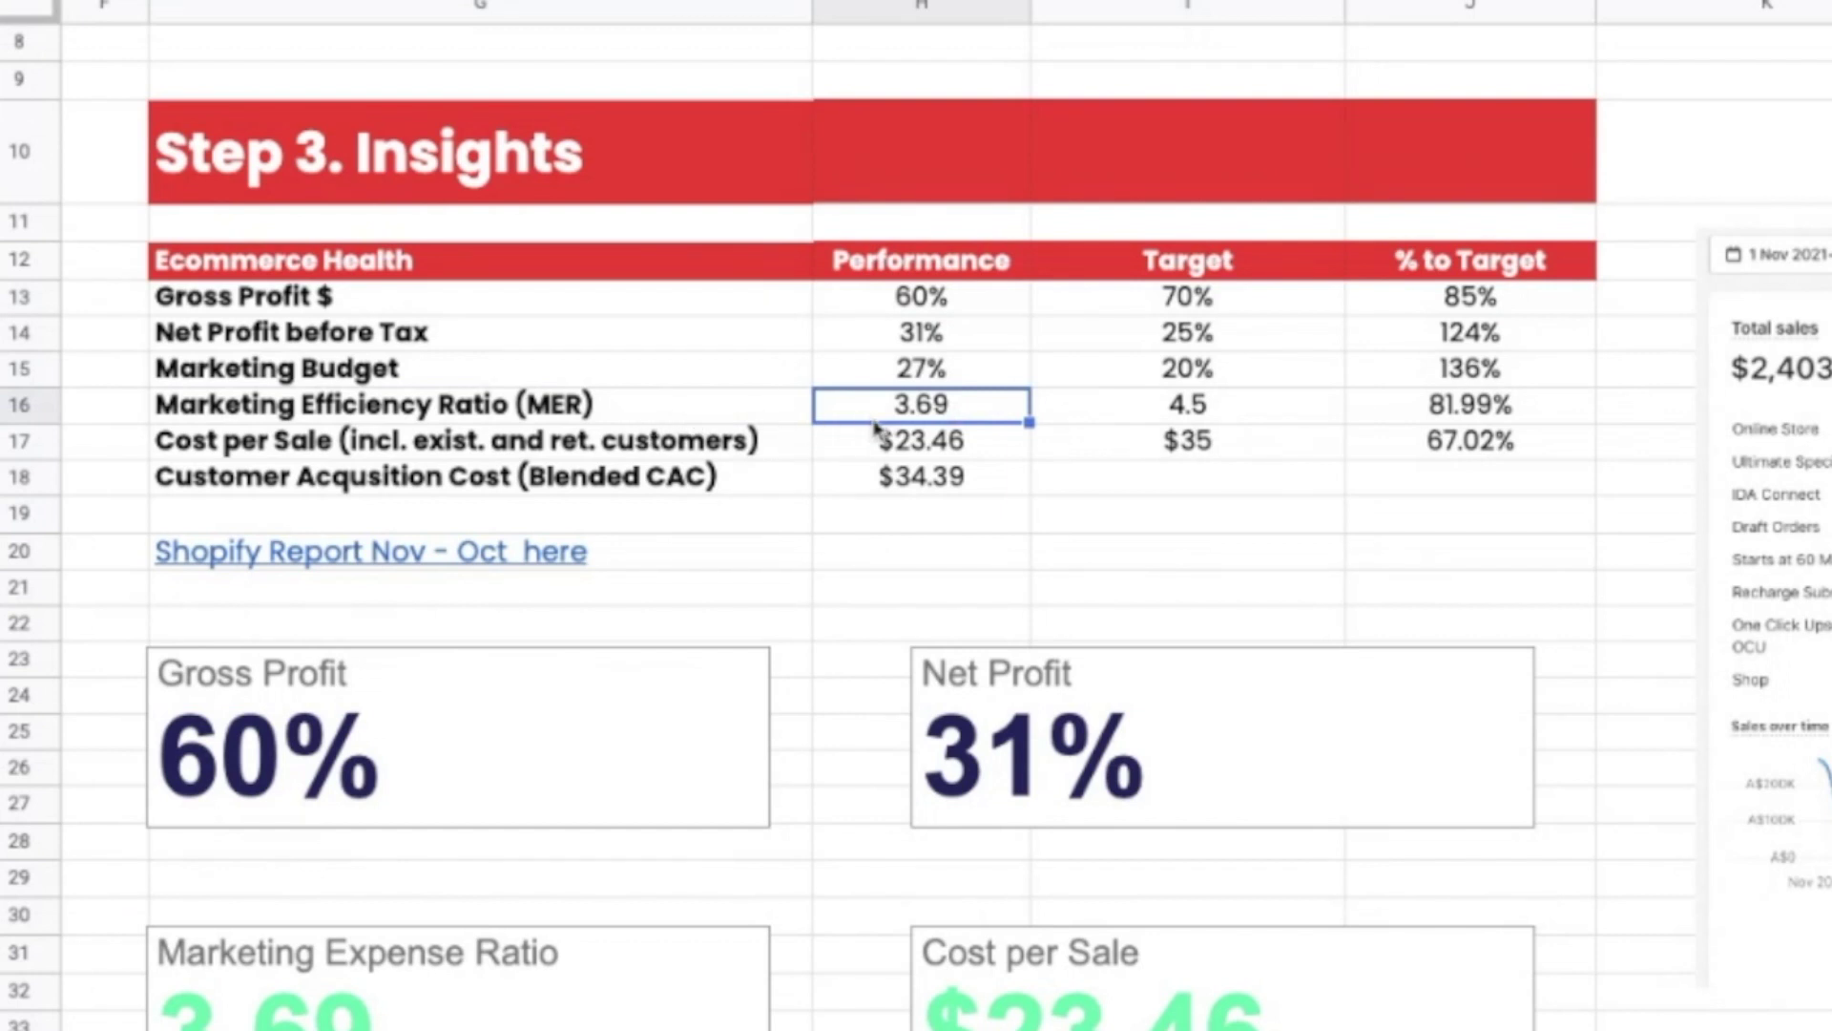
pyautogui.doubleClick(913, 417)
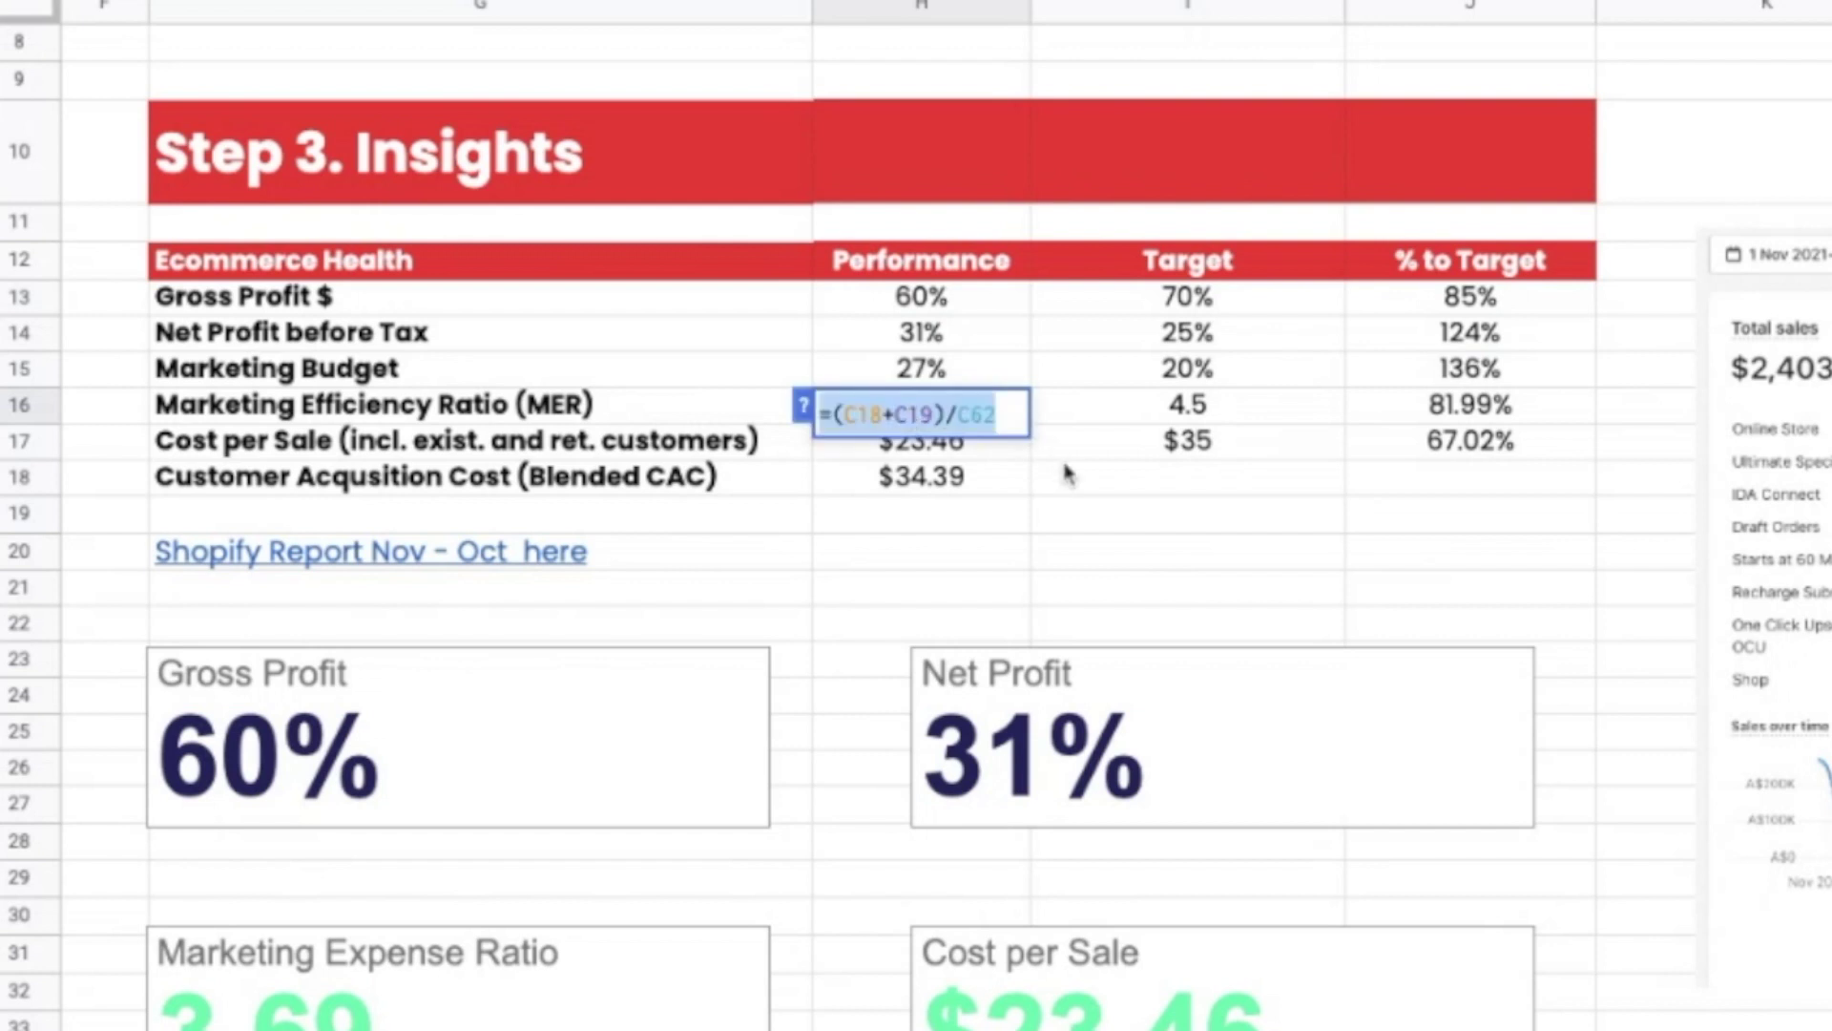
pyautogui.click(1061, 463)
pyautogui.click(1050, 411)
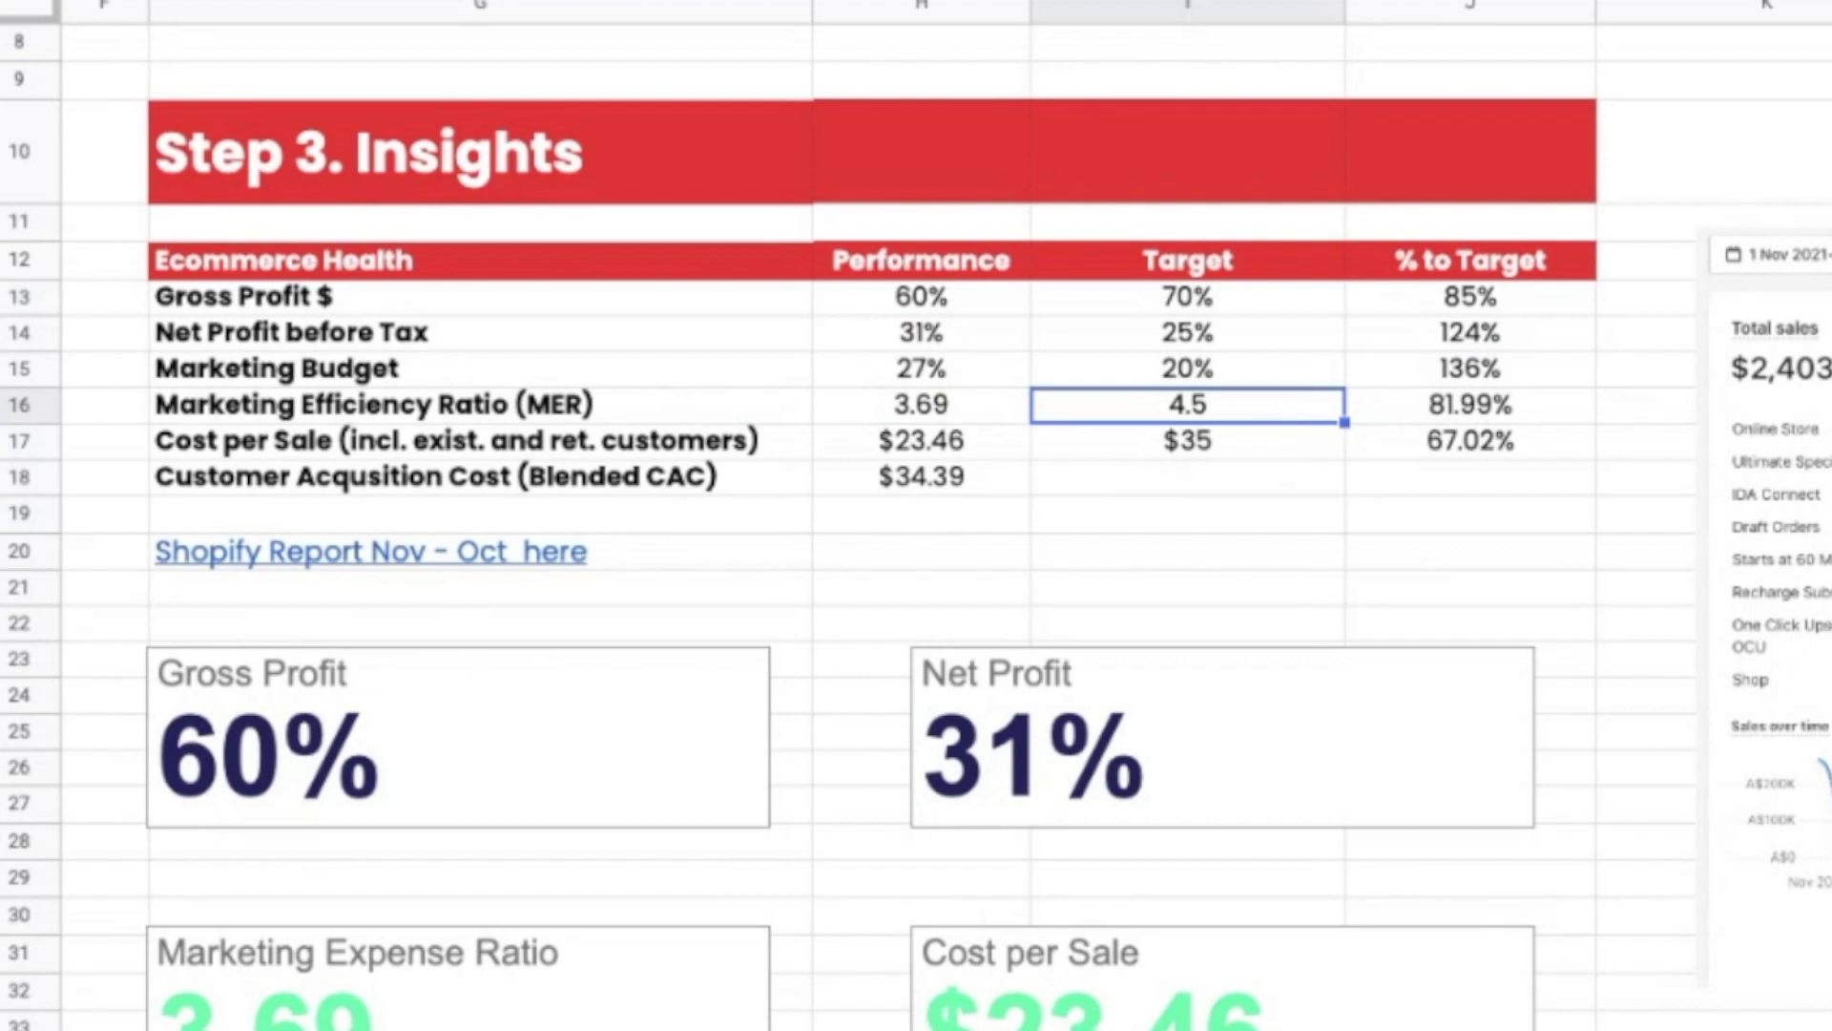
pyautogui.click(945, 420)
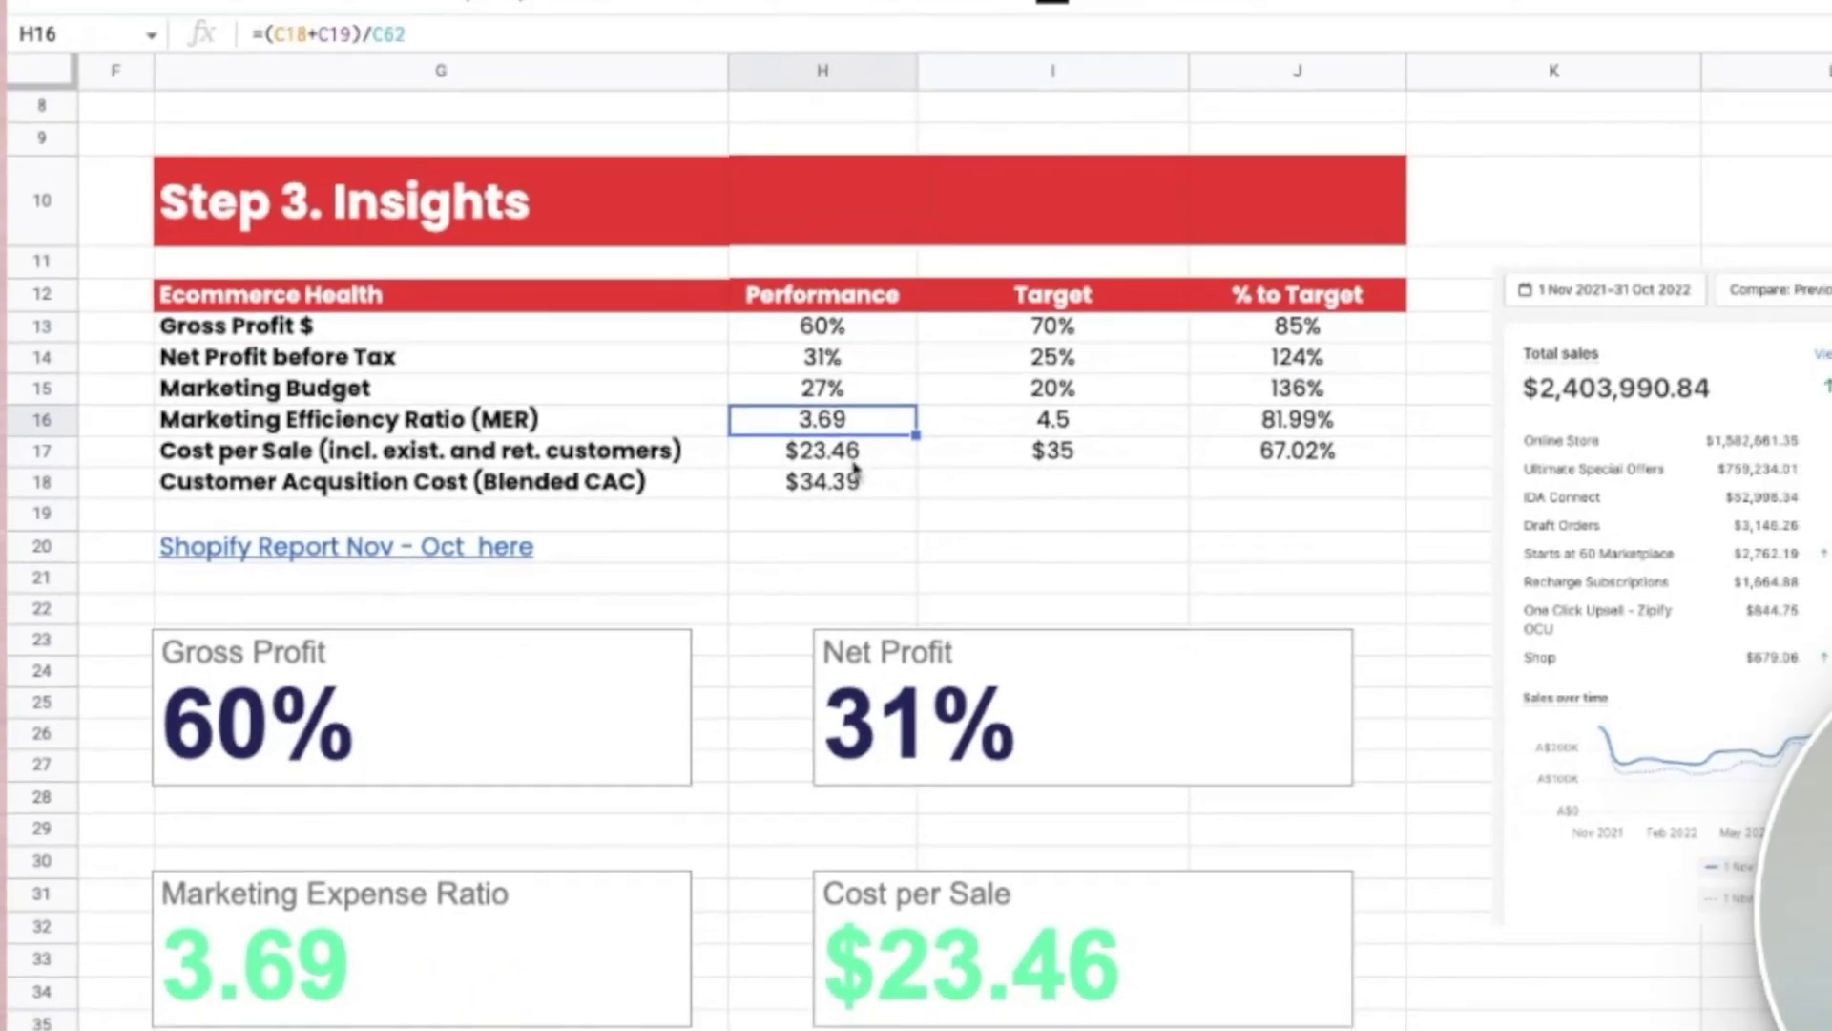
# Inspect the Cost per Sale formula in H17 and its Target in I17.
pyautogui.click(930, 447)
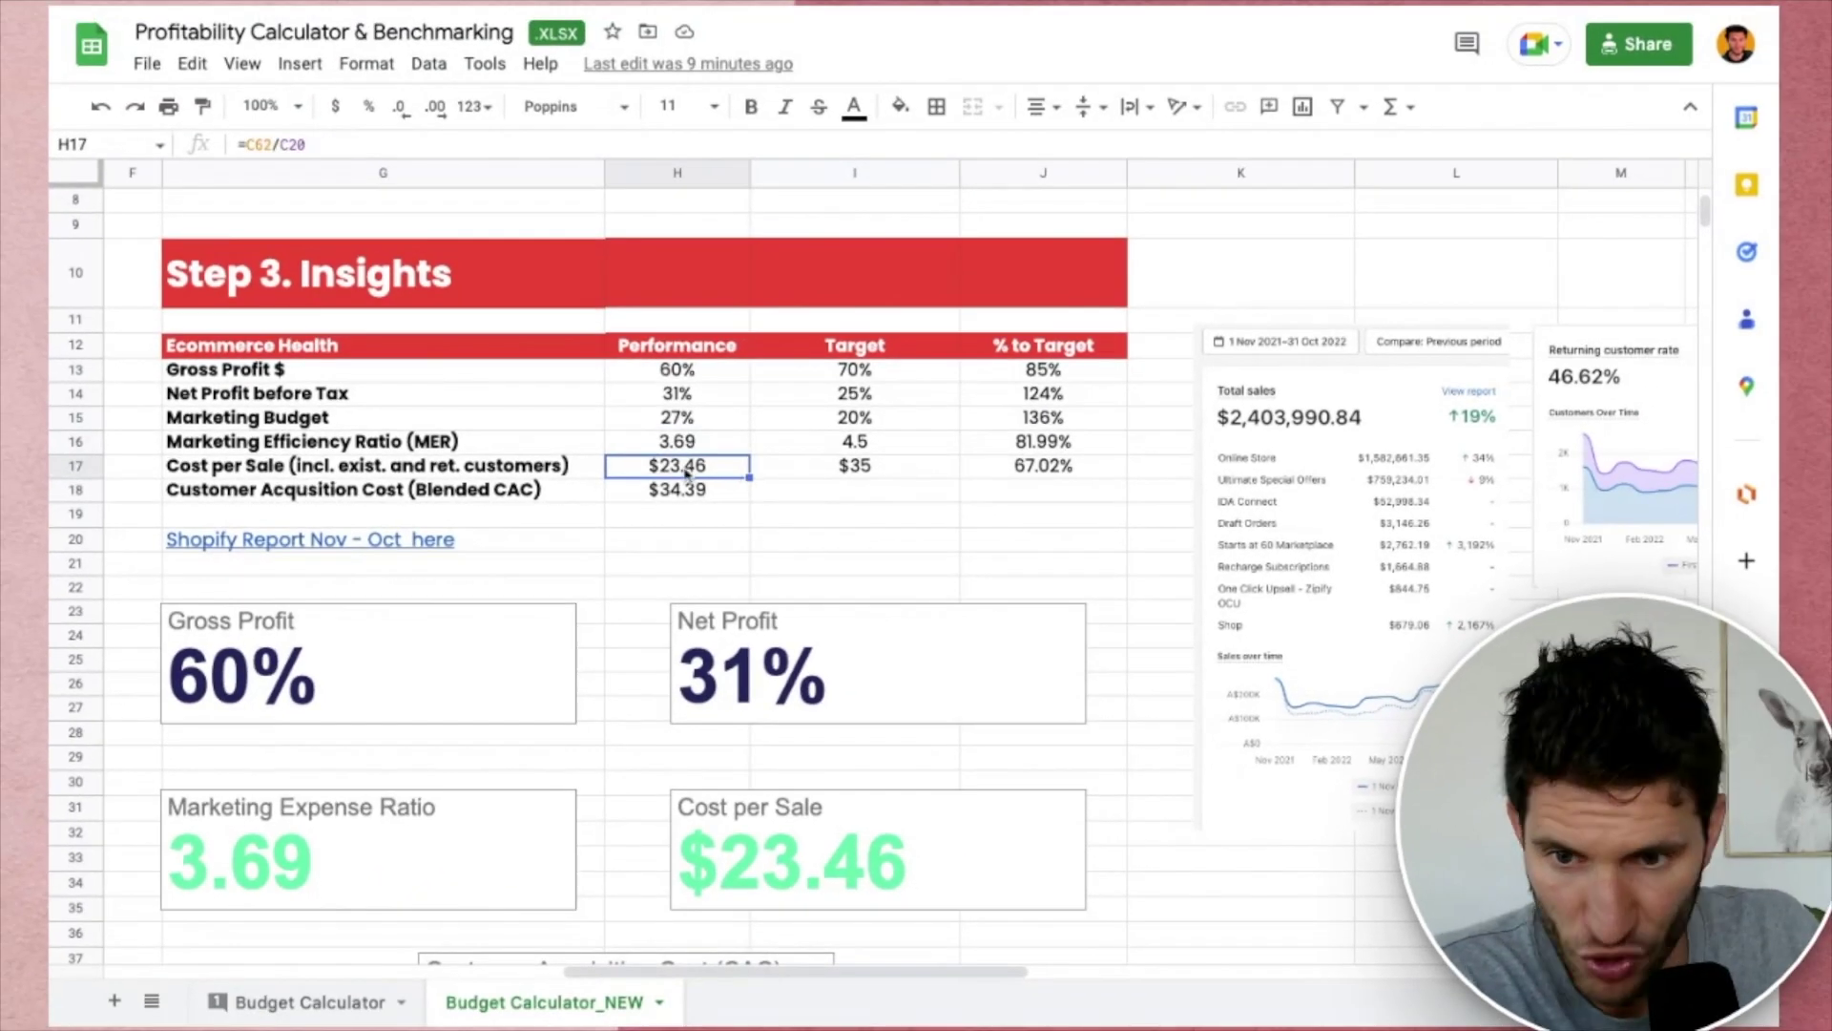
pyautogui.doubleClick(687, 471)
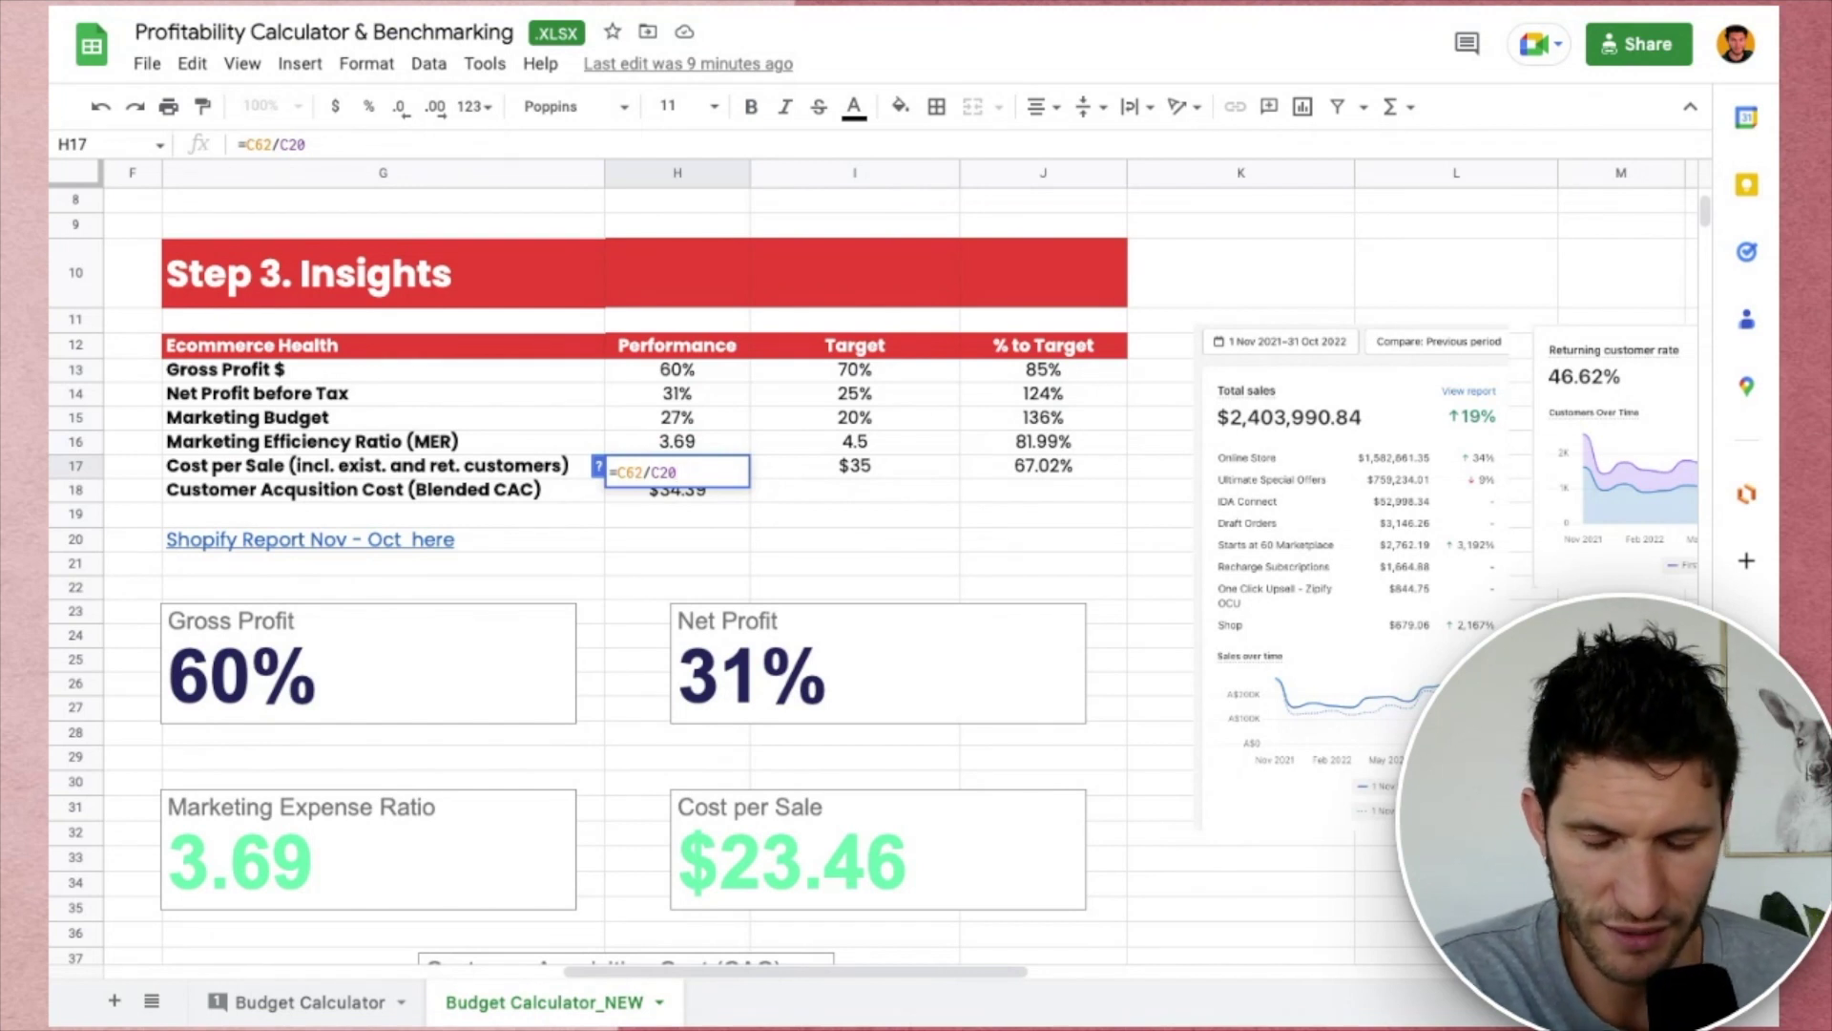
pyautogui.click(859, 482)
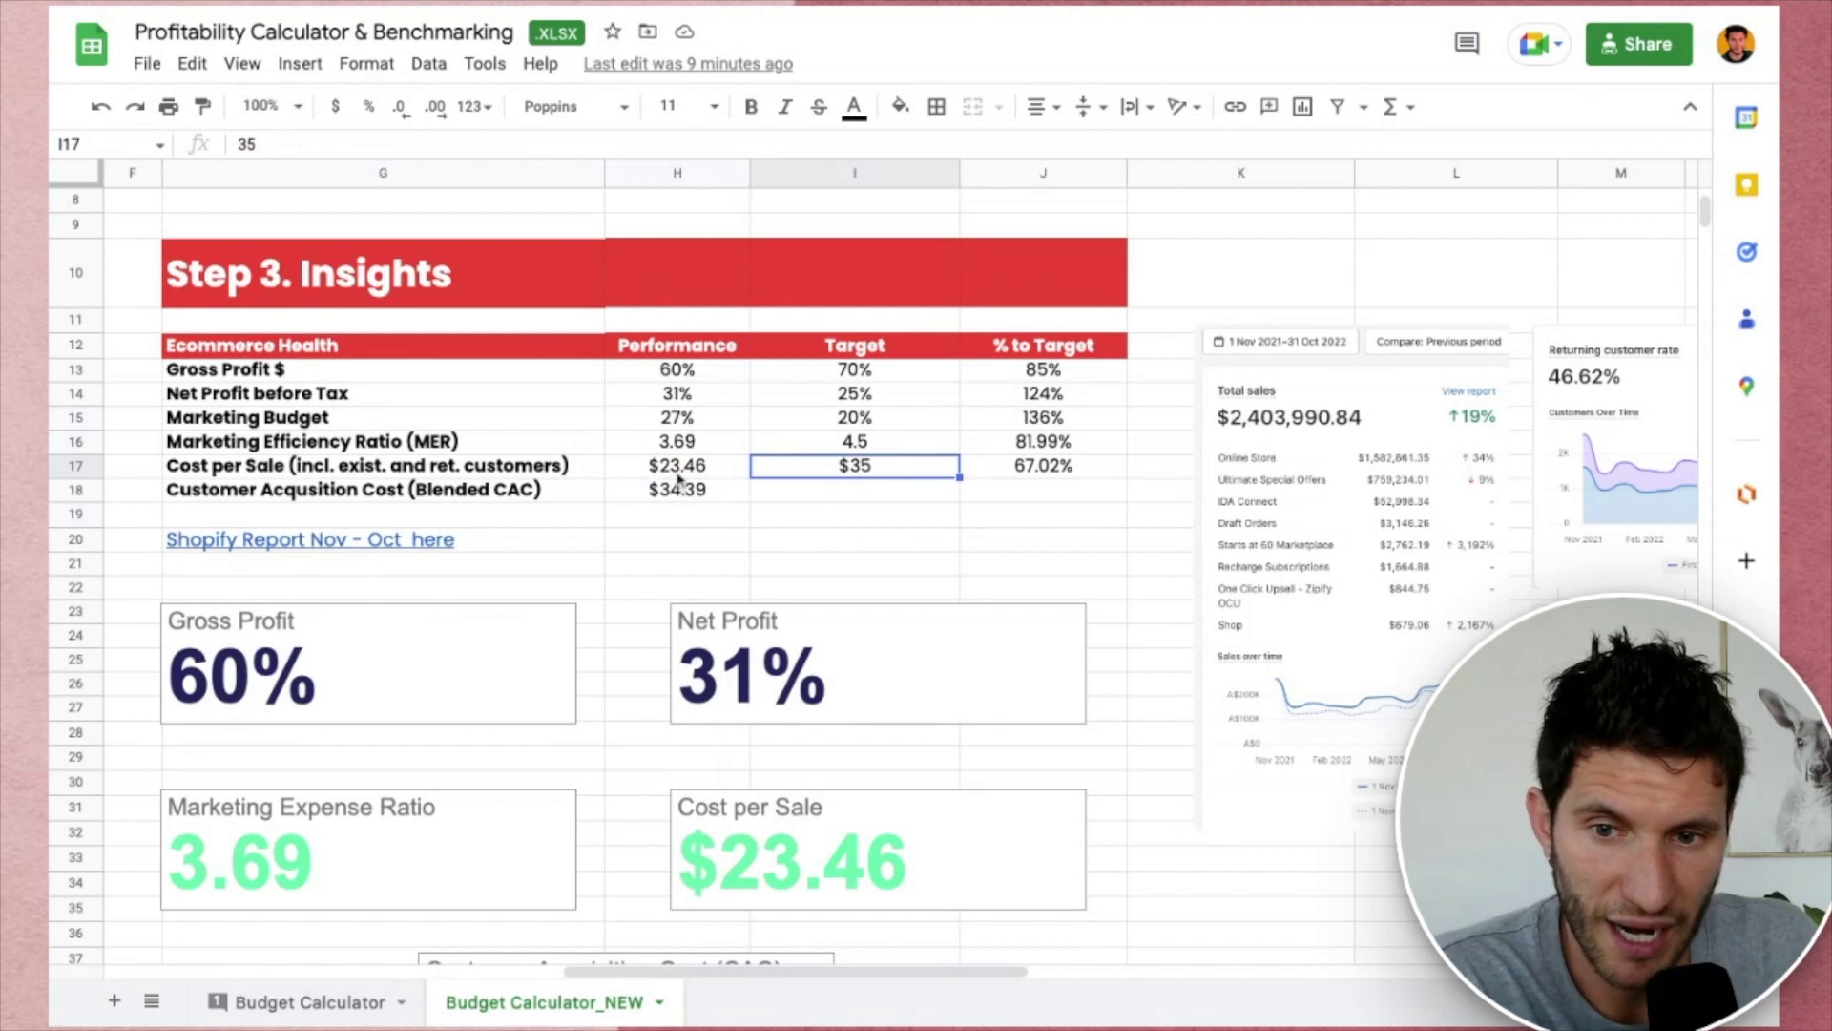
# Inspect the Customer Acquisition Cost (Blended CAC) formula in H18 and leave the cell unchanged.
pyautogui.click(846, 495)
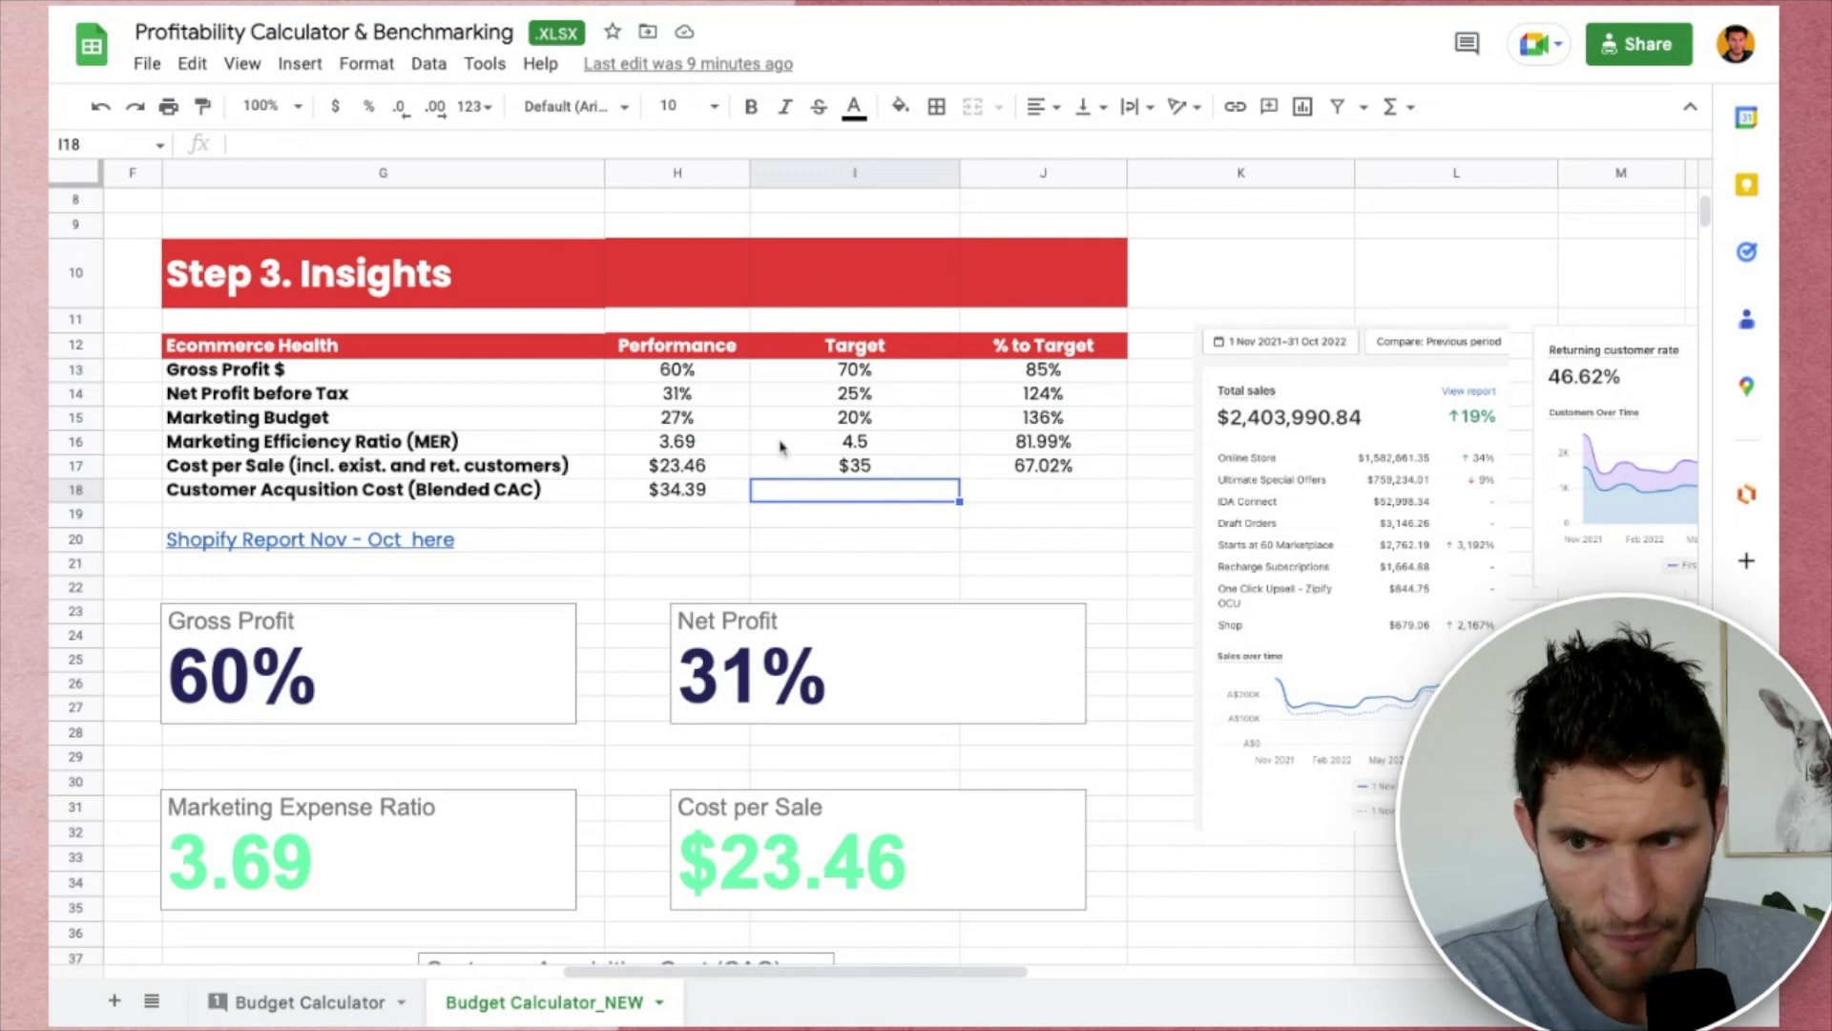
pyautogui.doubleClick(698, 499)
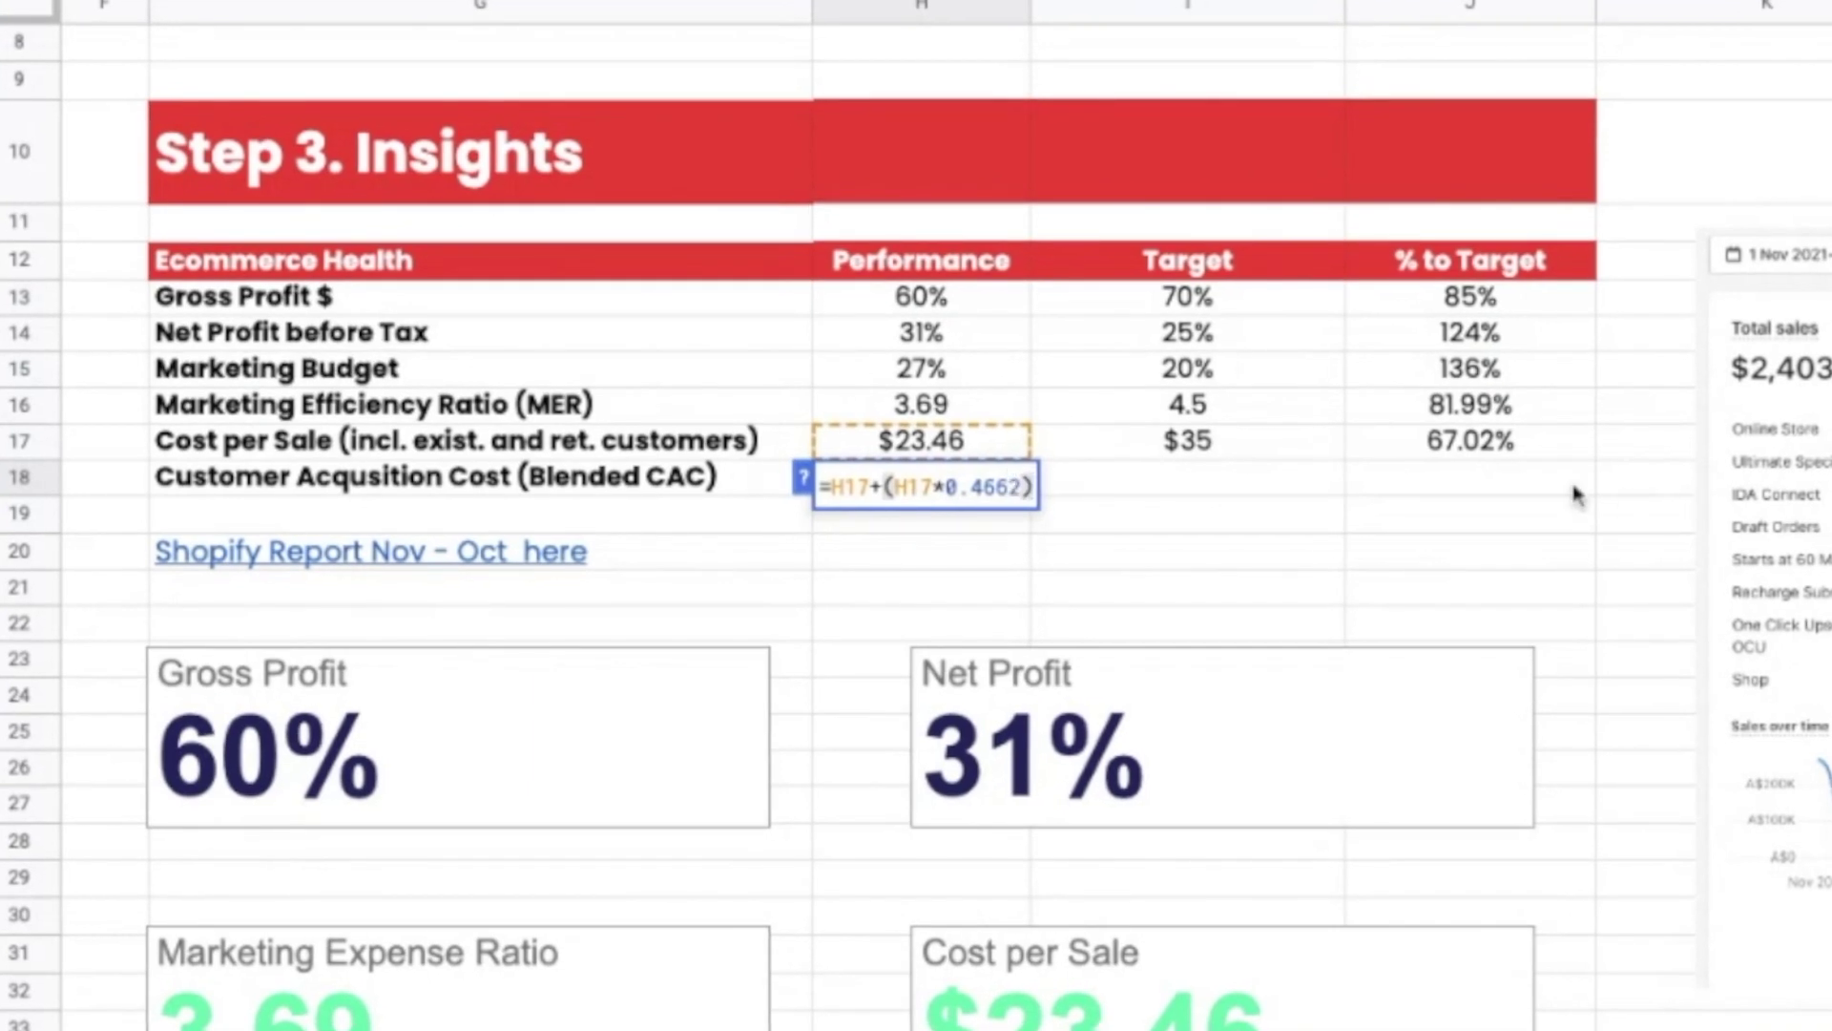
pyautogui.click(1145, 492)
pyautogui.click(922, 488)
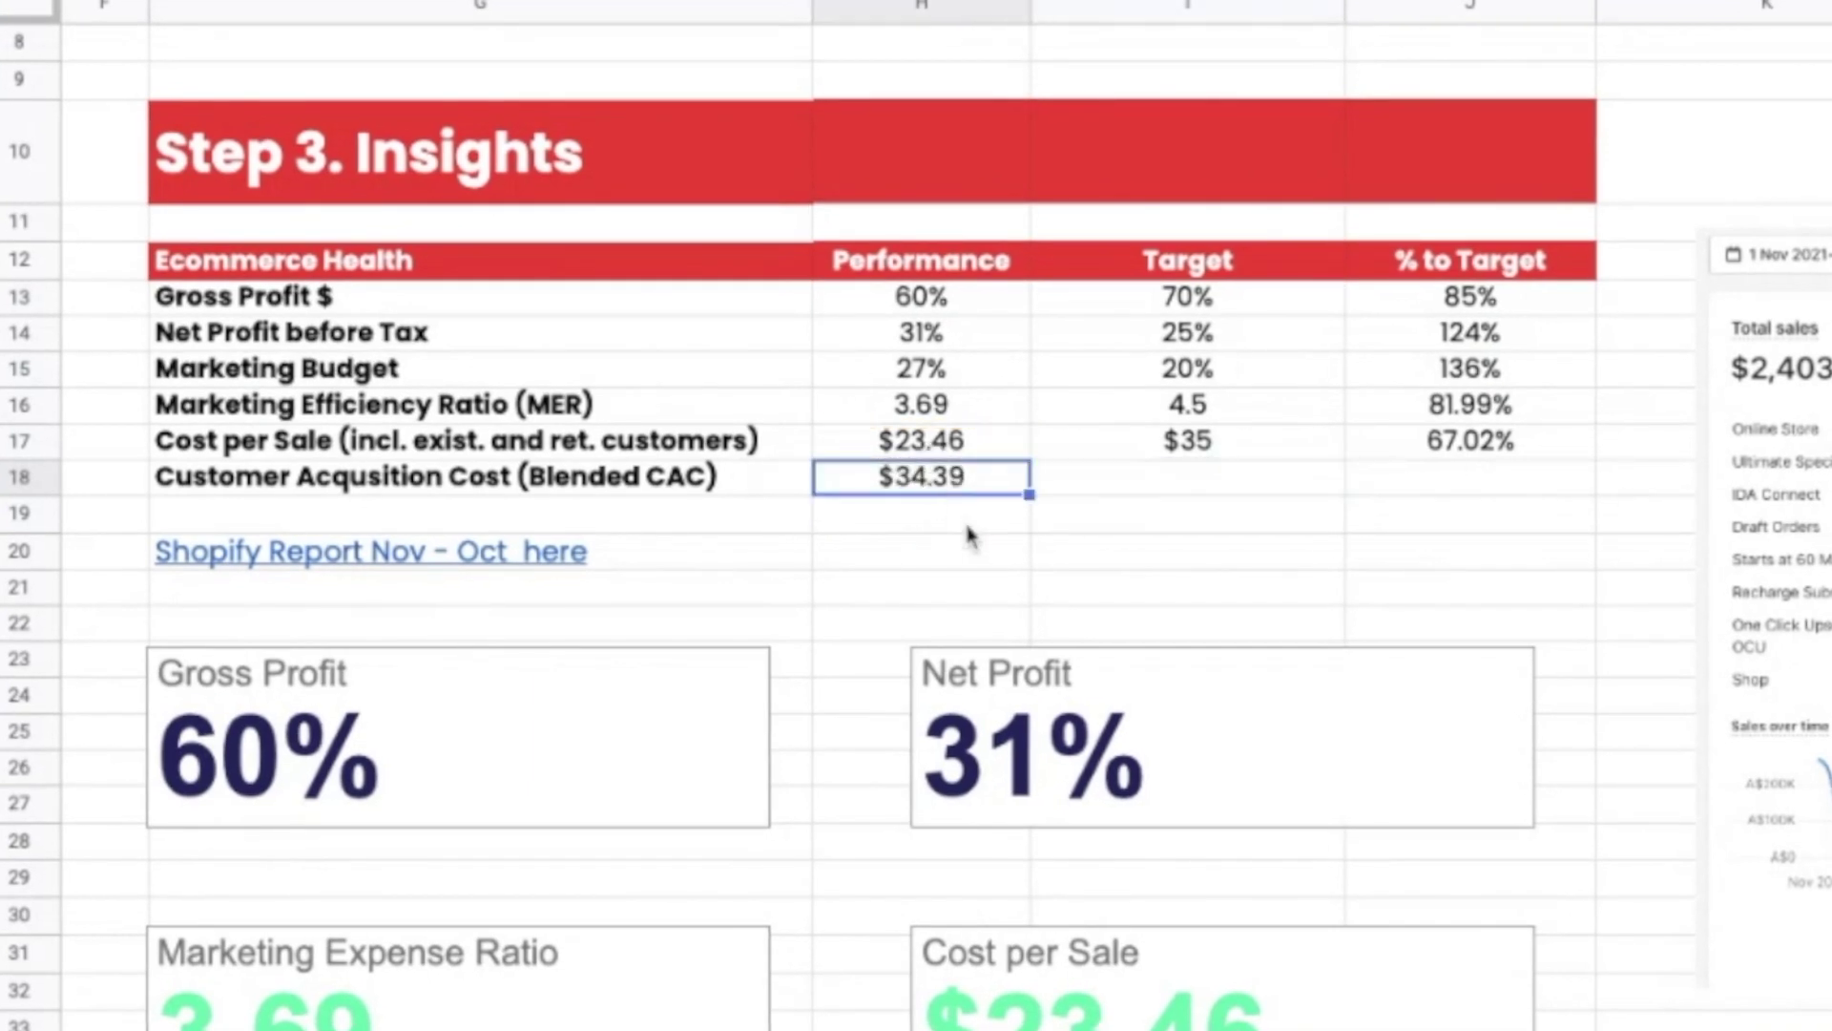
# Check the Returning customer rate in the Shopify report image and compare it with the Blended CAC formula in H18.
pyautogui.scroll(-1, 969, 537)
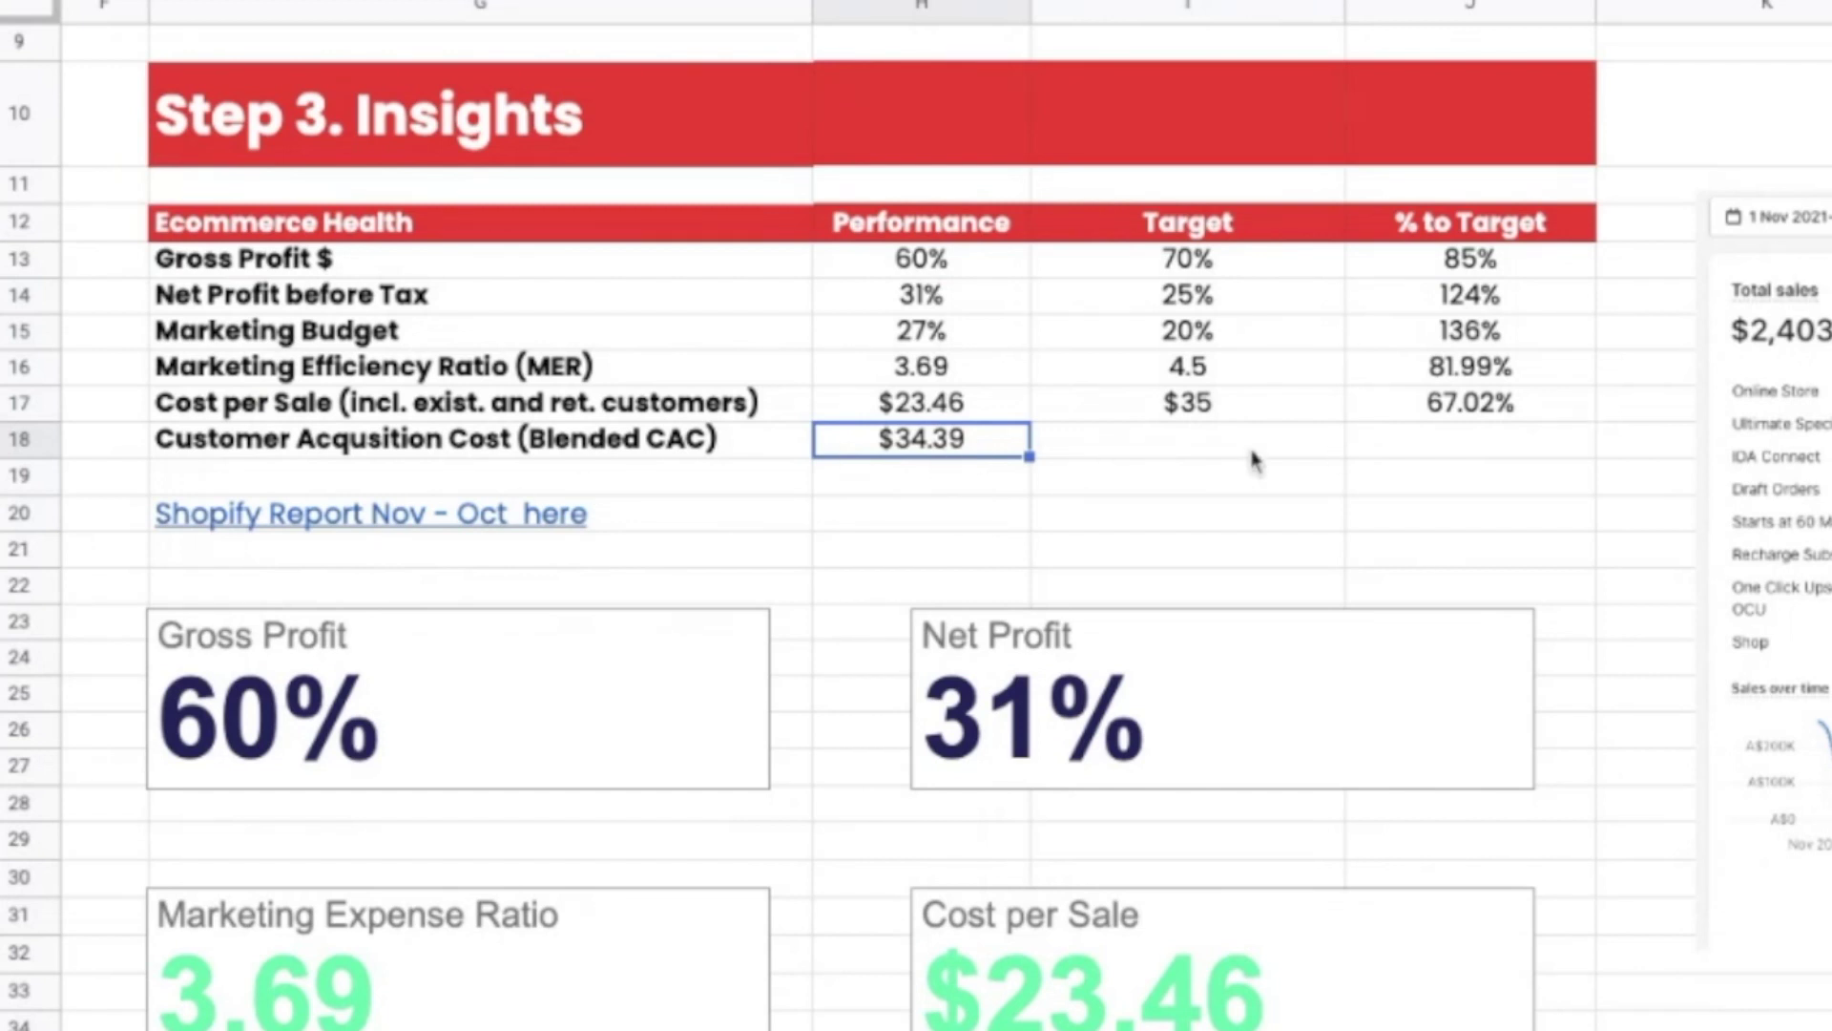
pyautogui.hscroll(5, 1253, 461)
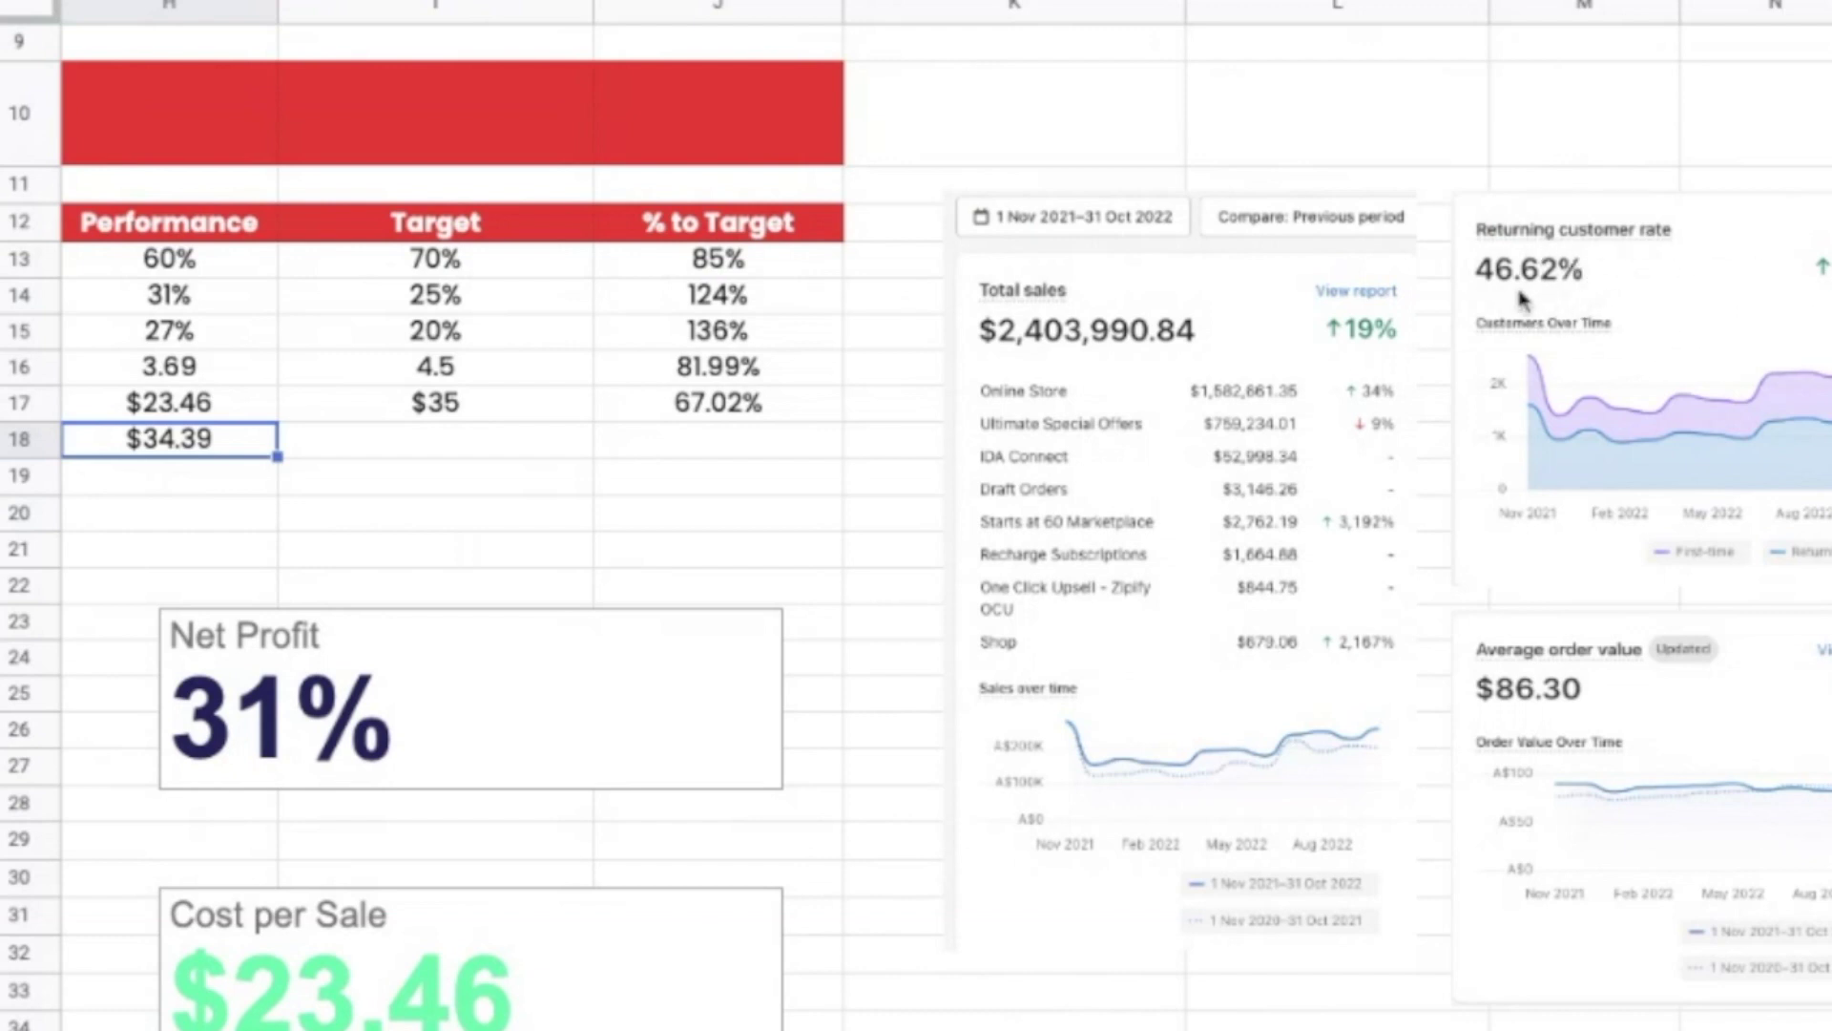
pyautogui.hscroll(-5, 1522, 300)
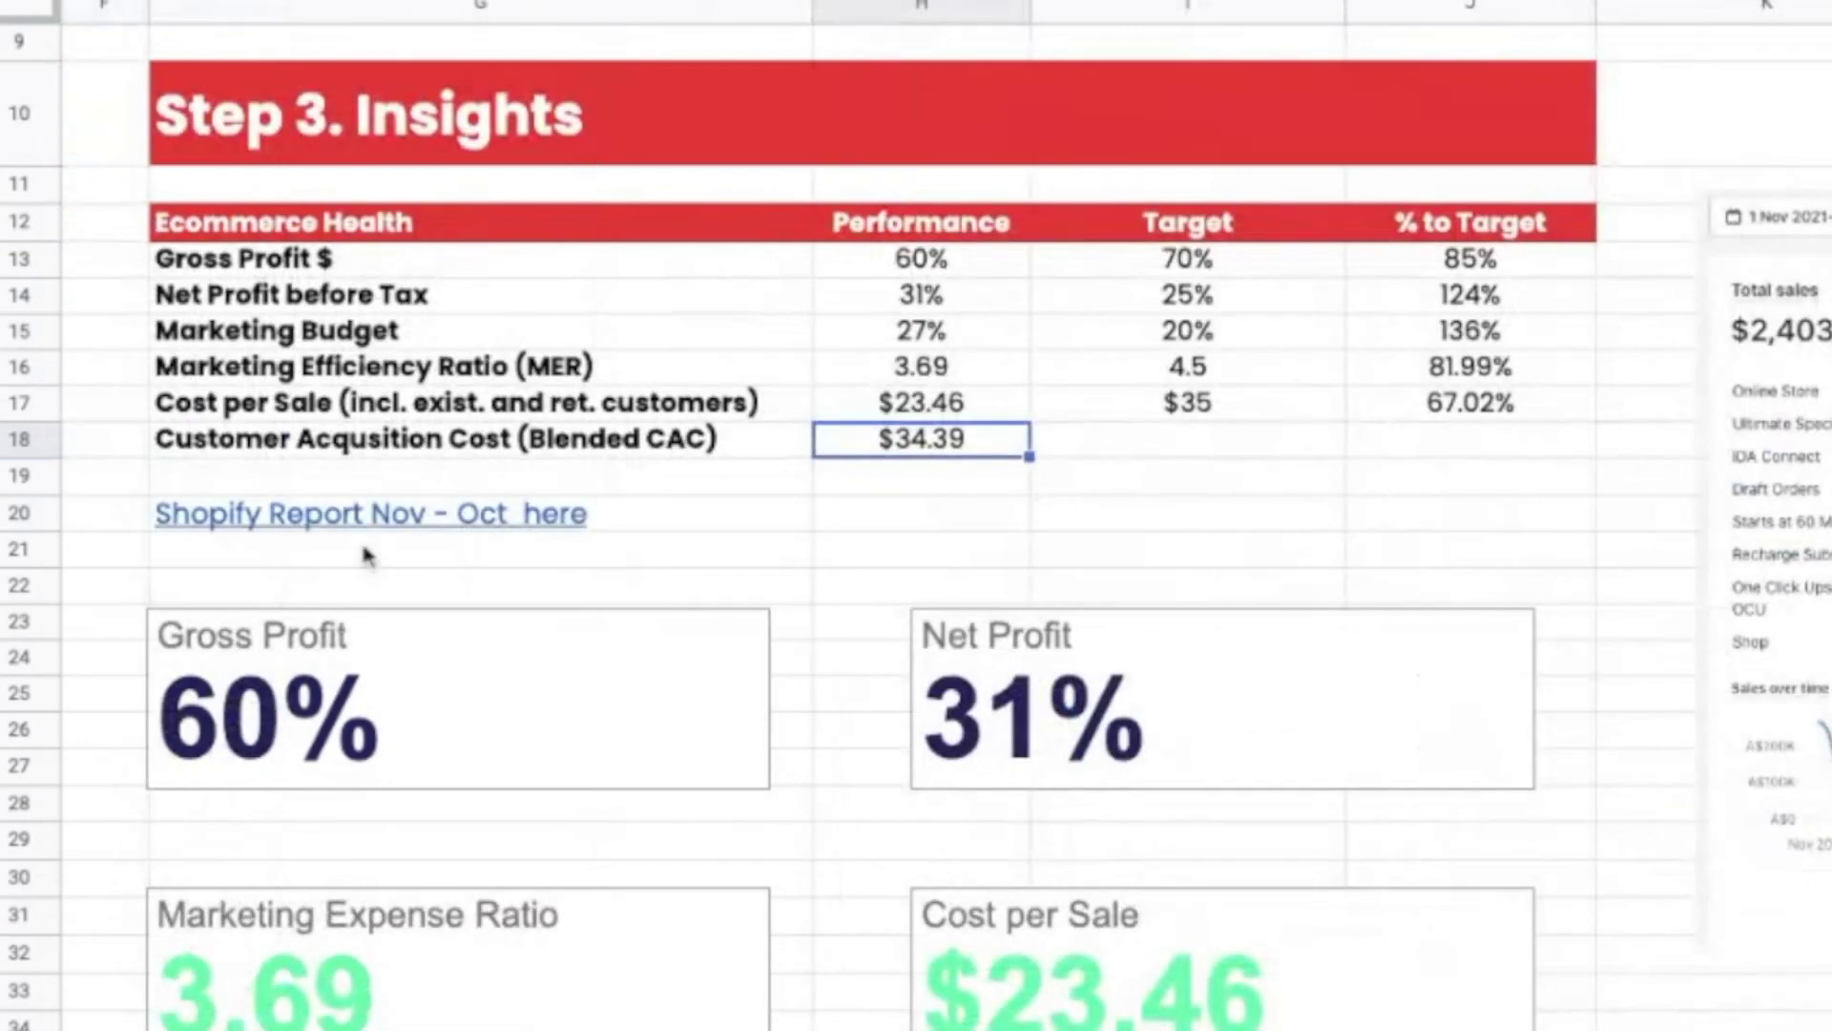
pyautogui.doubleClick(901, 456)
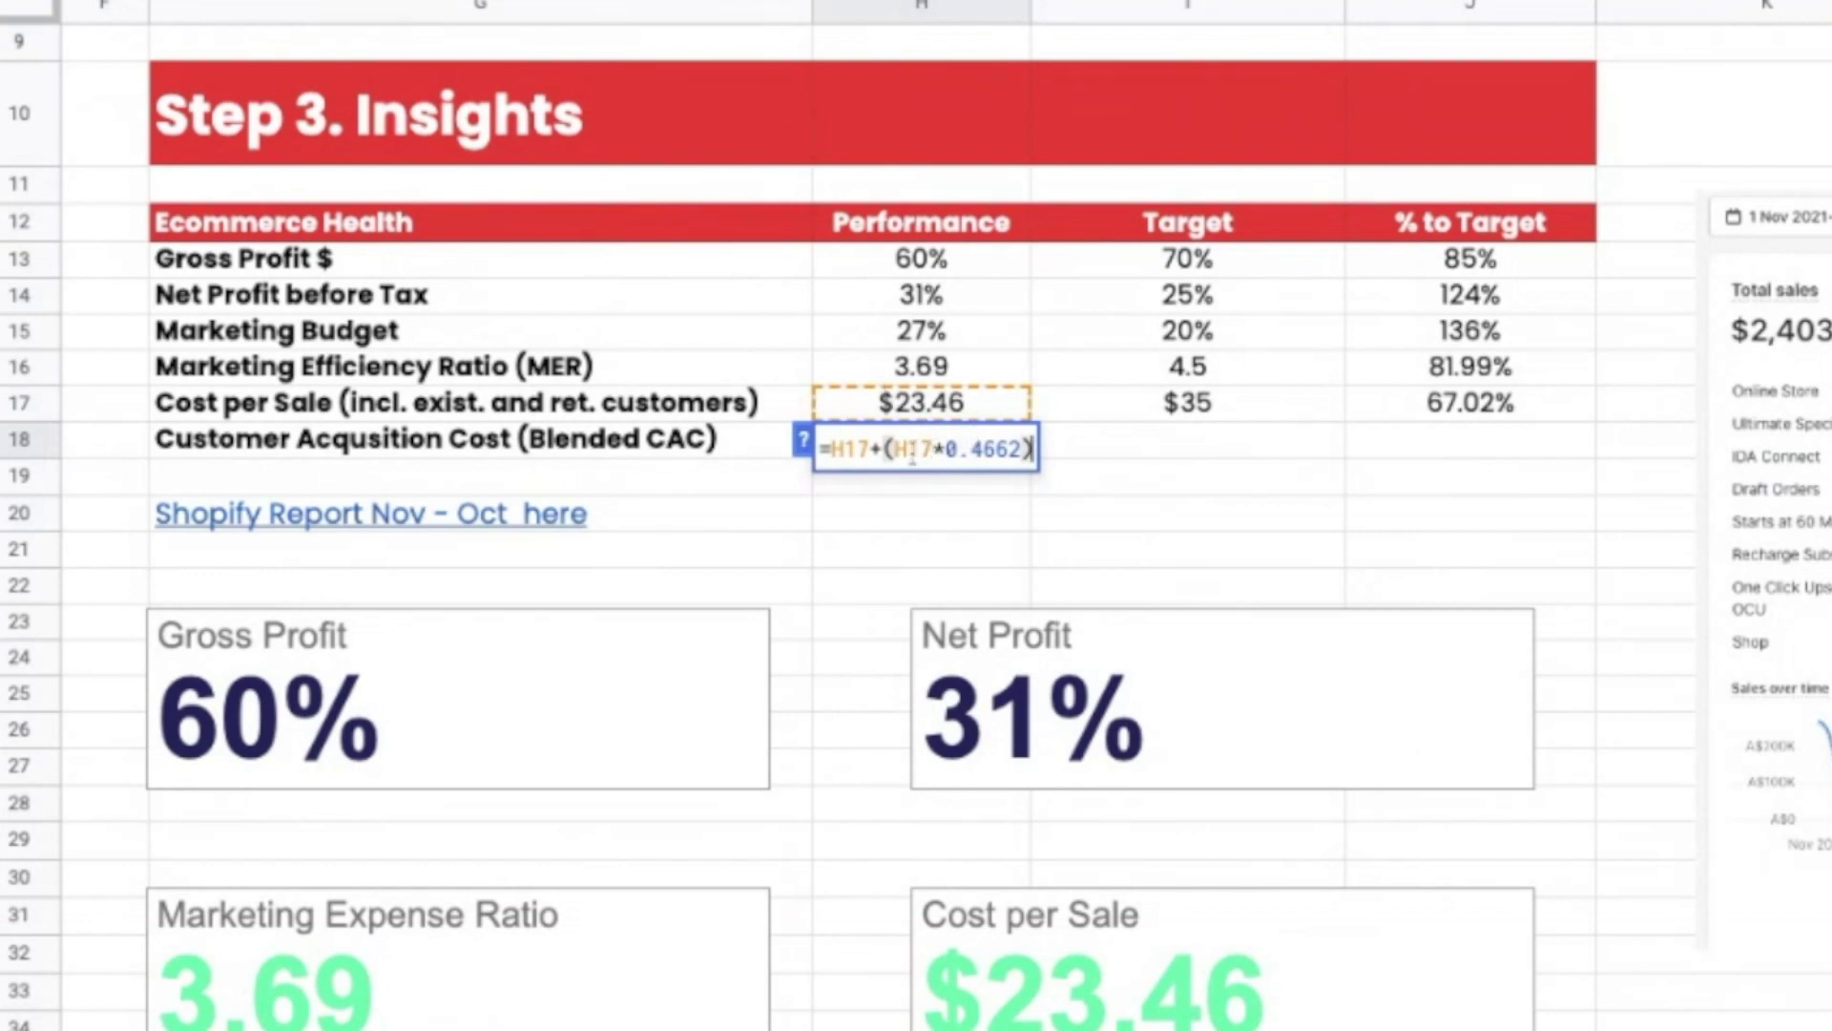
pyautogui.press('Return')
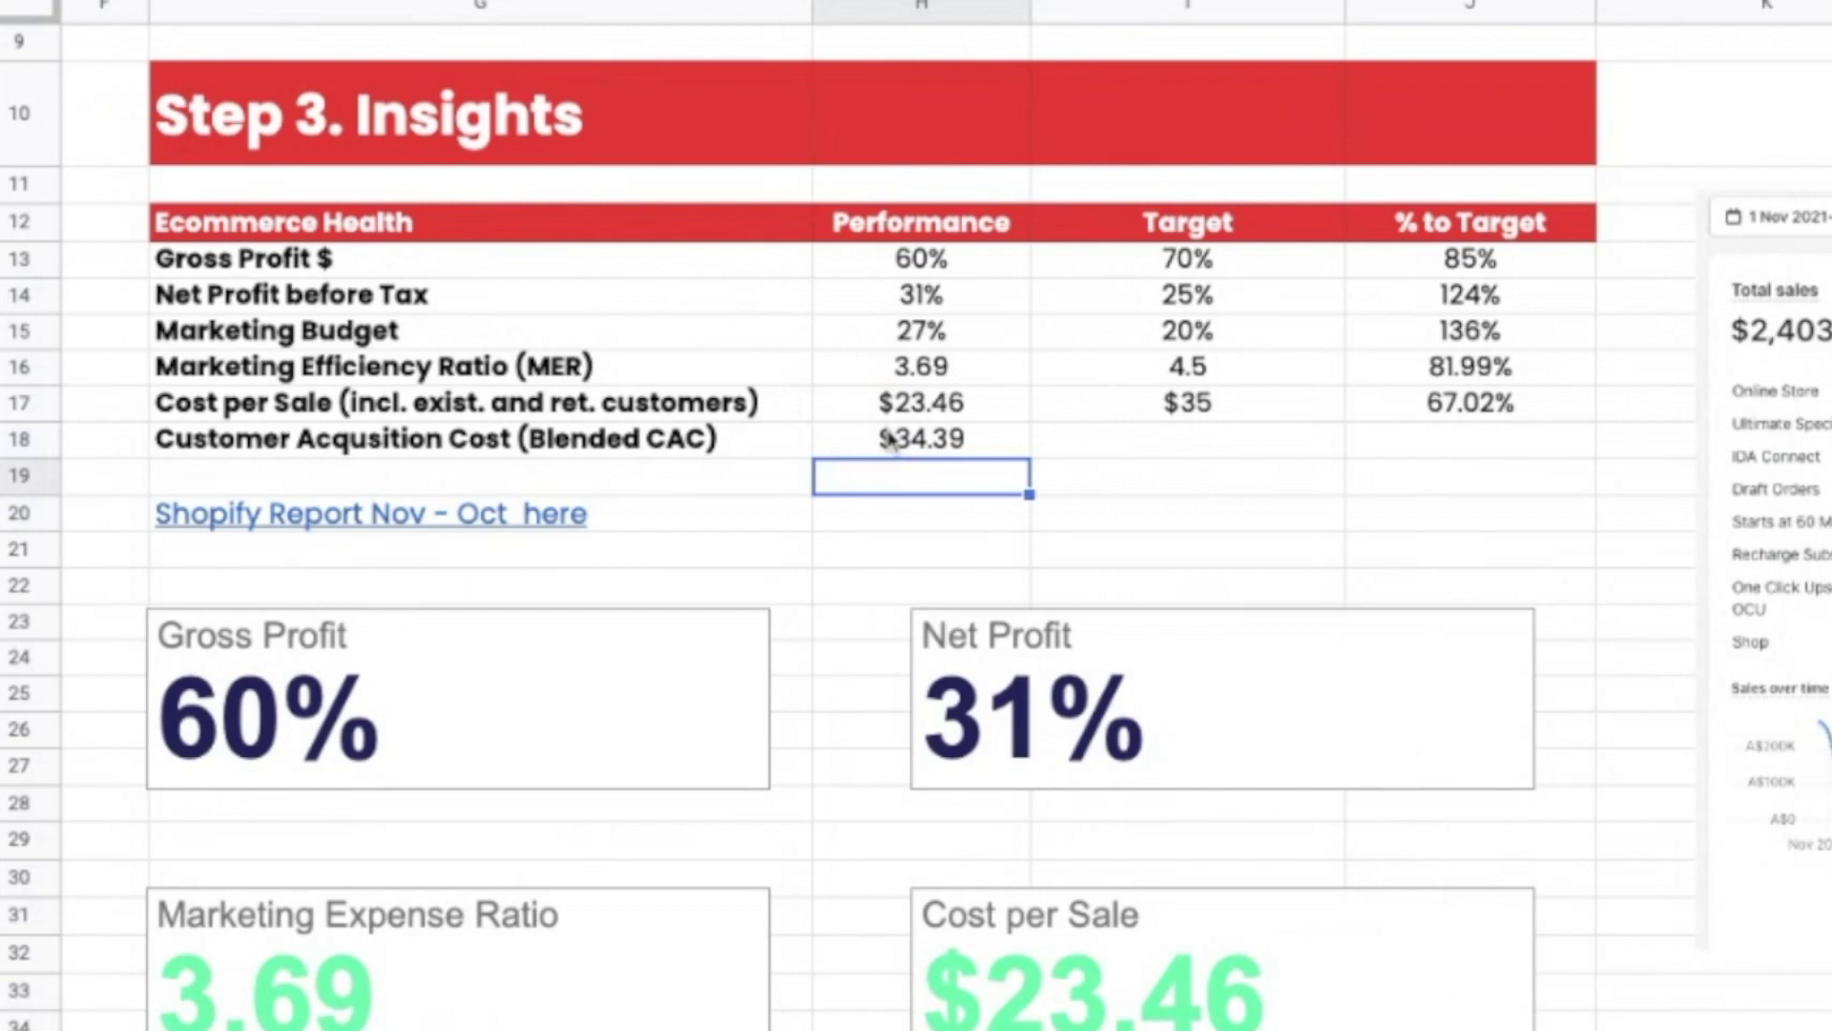
# Review the Customer Acquisition Cost in H18 alongside the Ecommerce Health table and the scorecards beneath it.
pyautogui.click(992, 444)
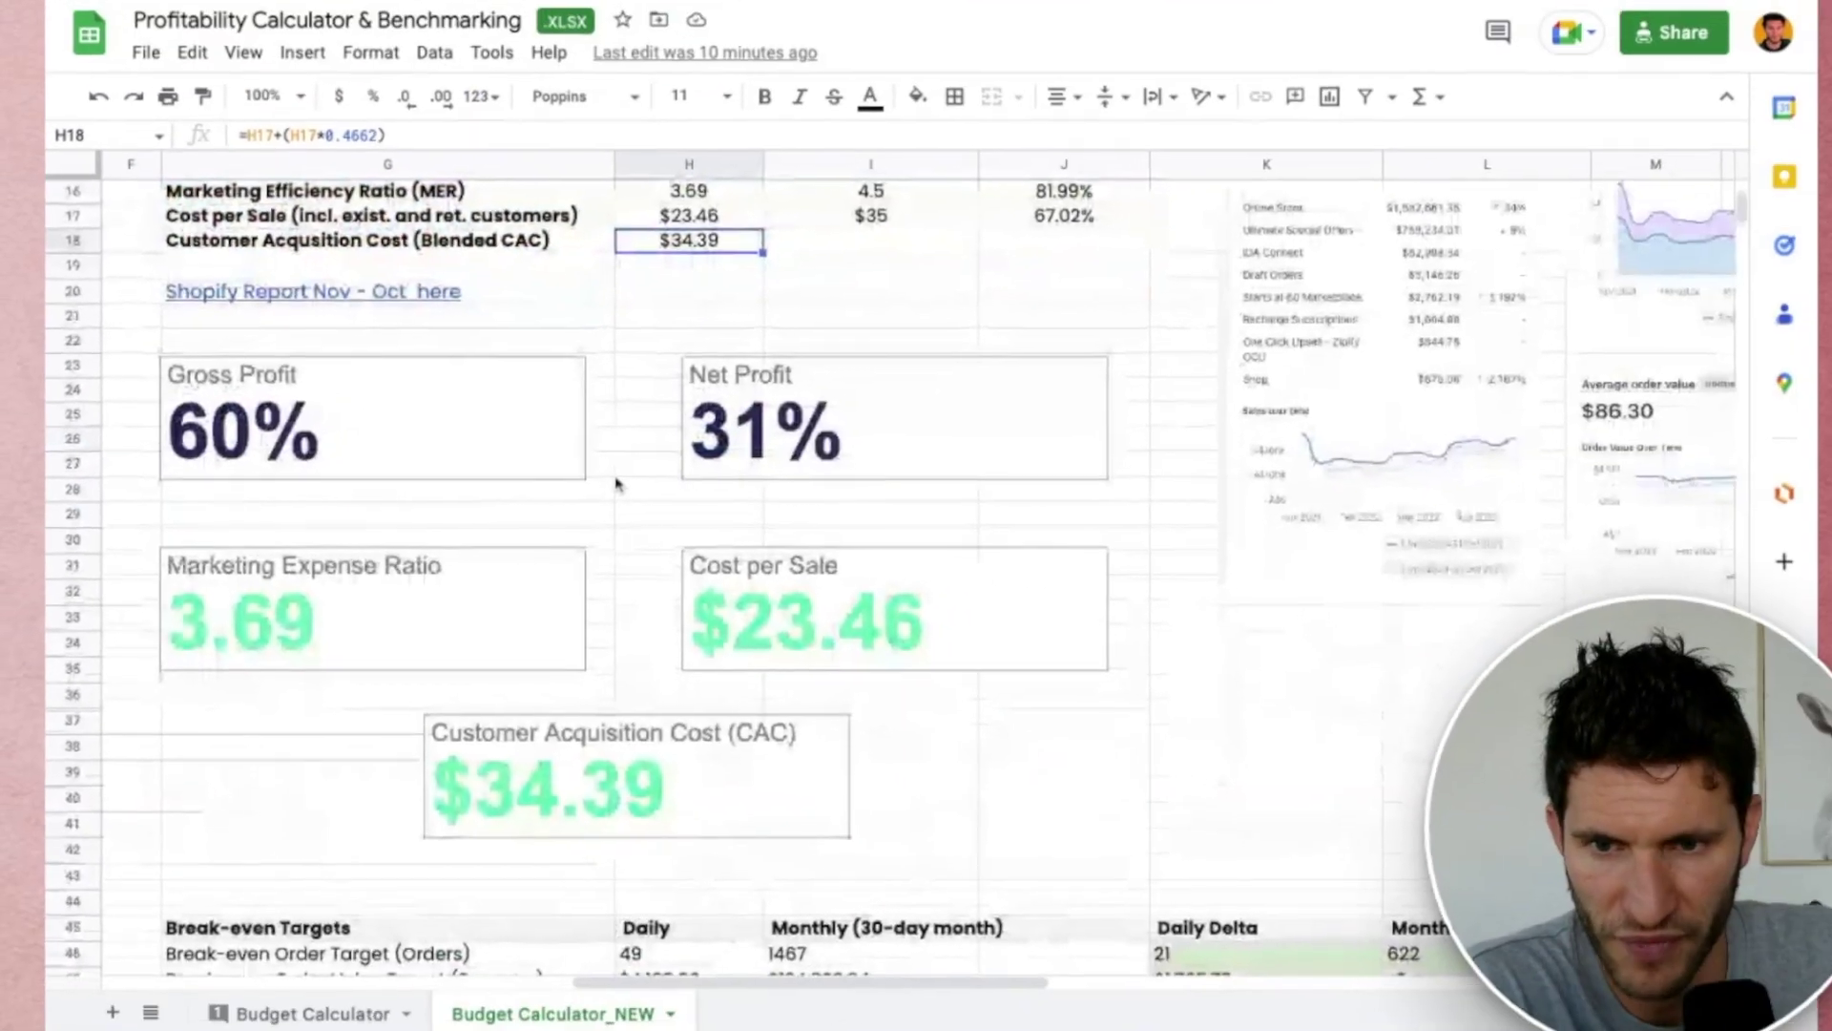
pyautogui.scroll(-3, 620, 458)
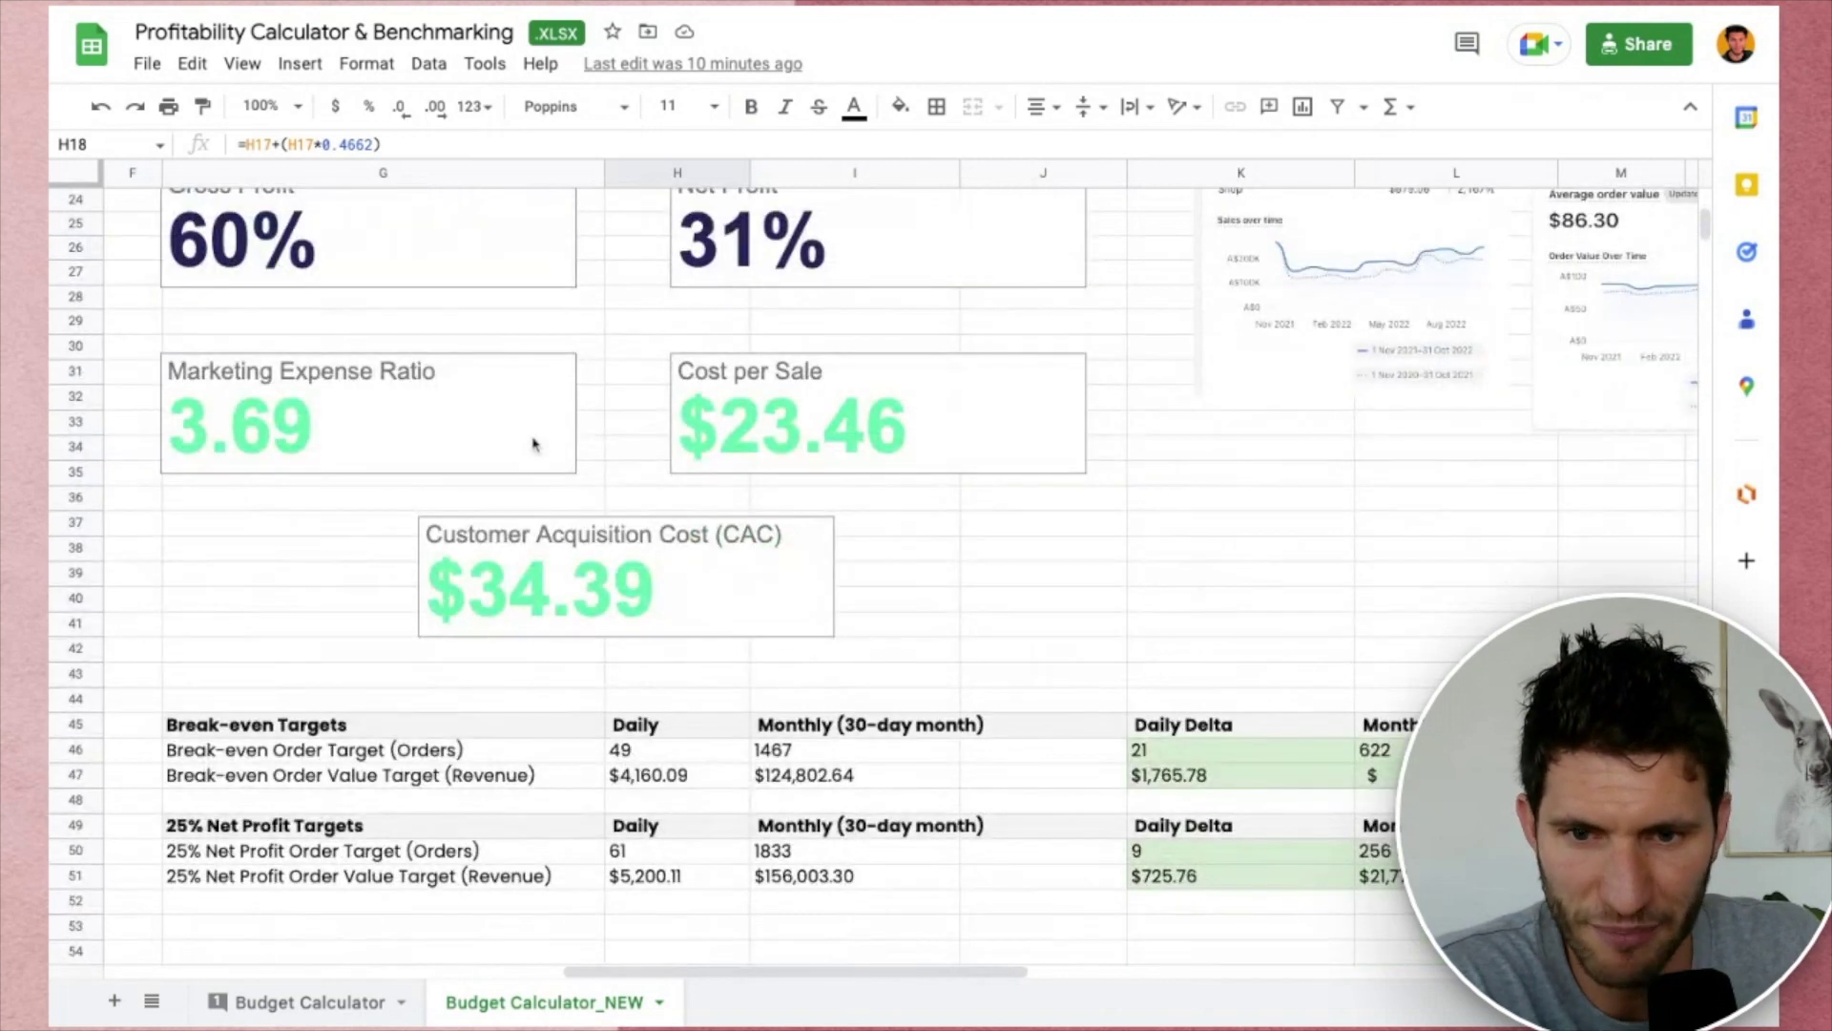
pyautogui.scroll(6, 554, 434)
pyautogui.moveTo(894, 432); pyautogui.dragTo(899, 515)
pyautogui.click(906, 568)
pyautogui.scroll(-1, 906, 568)
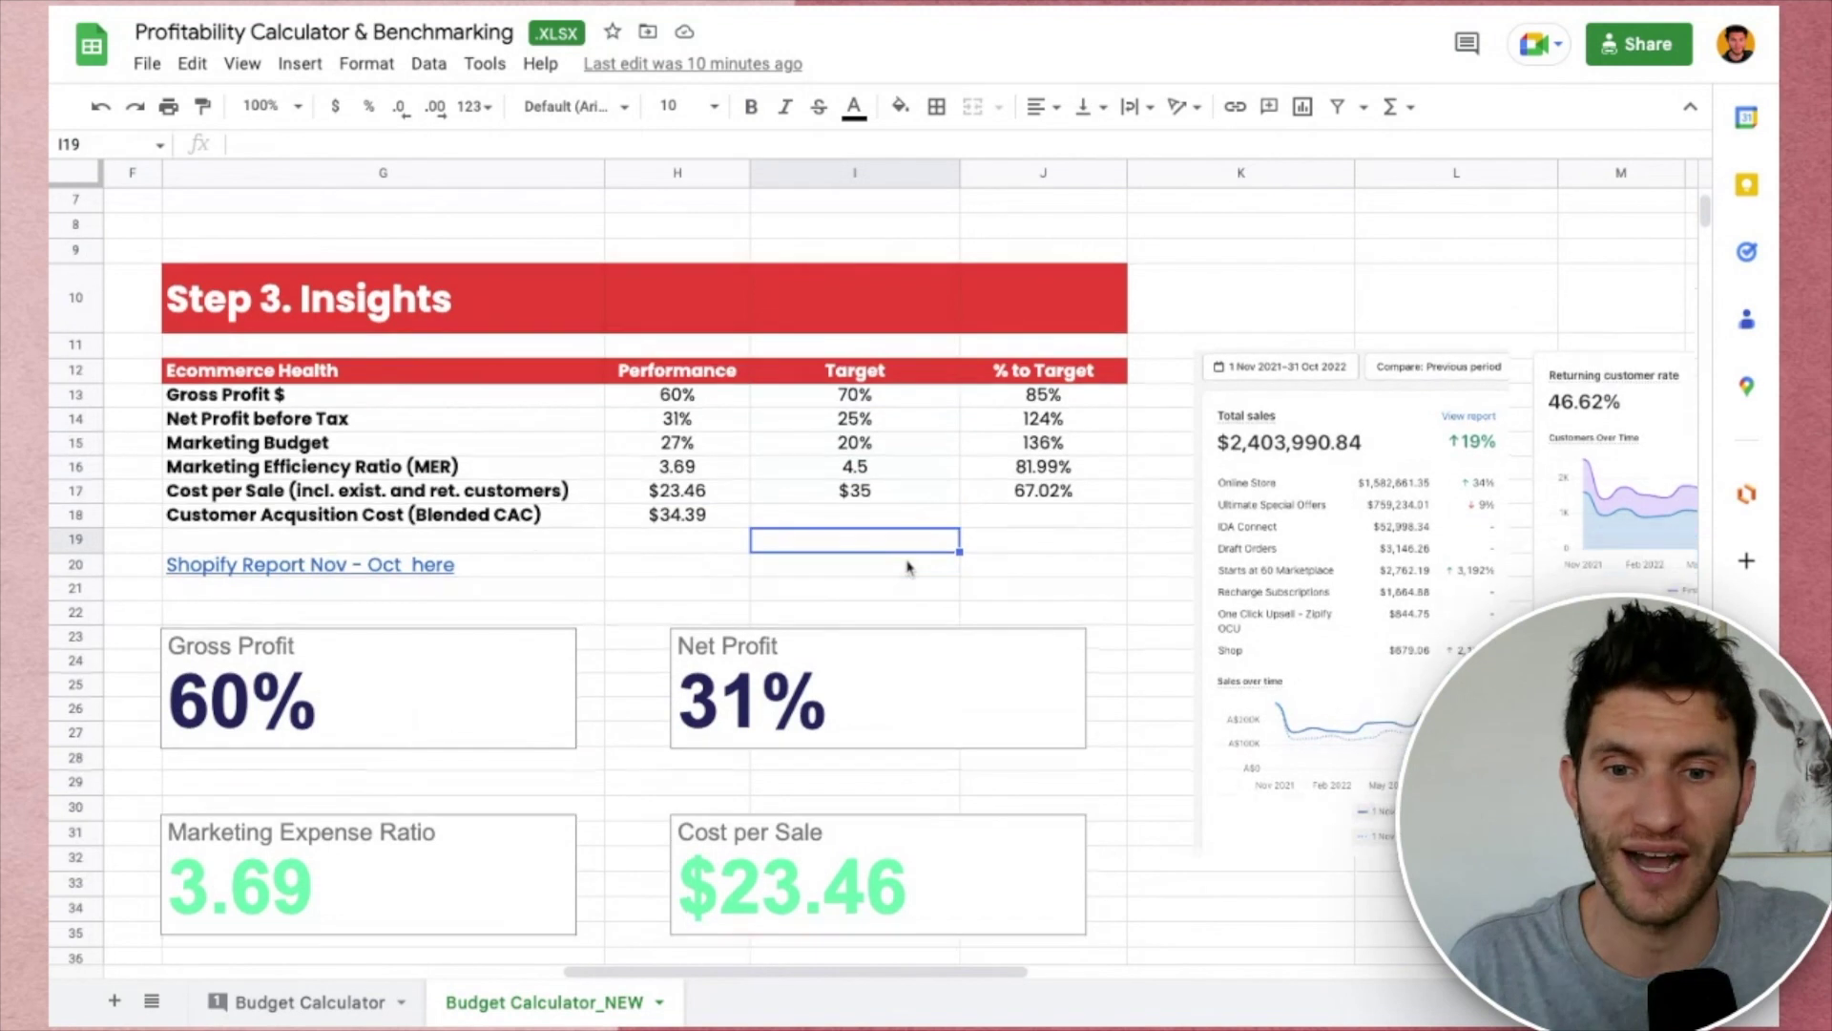
pyautogui.scroll(-2, 908, 560)
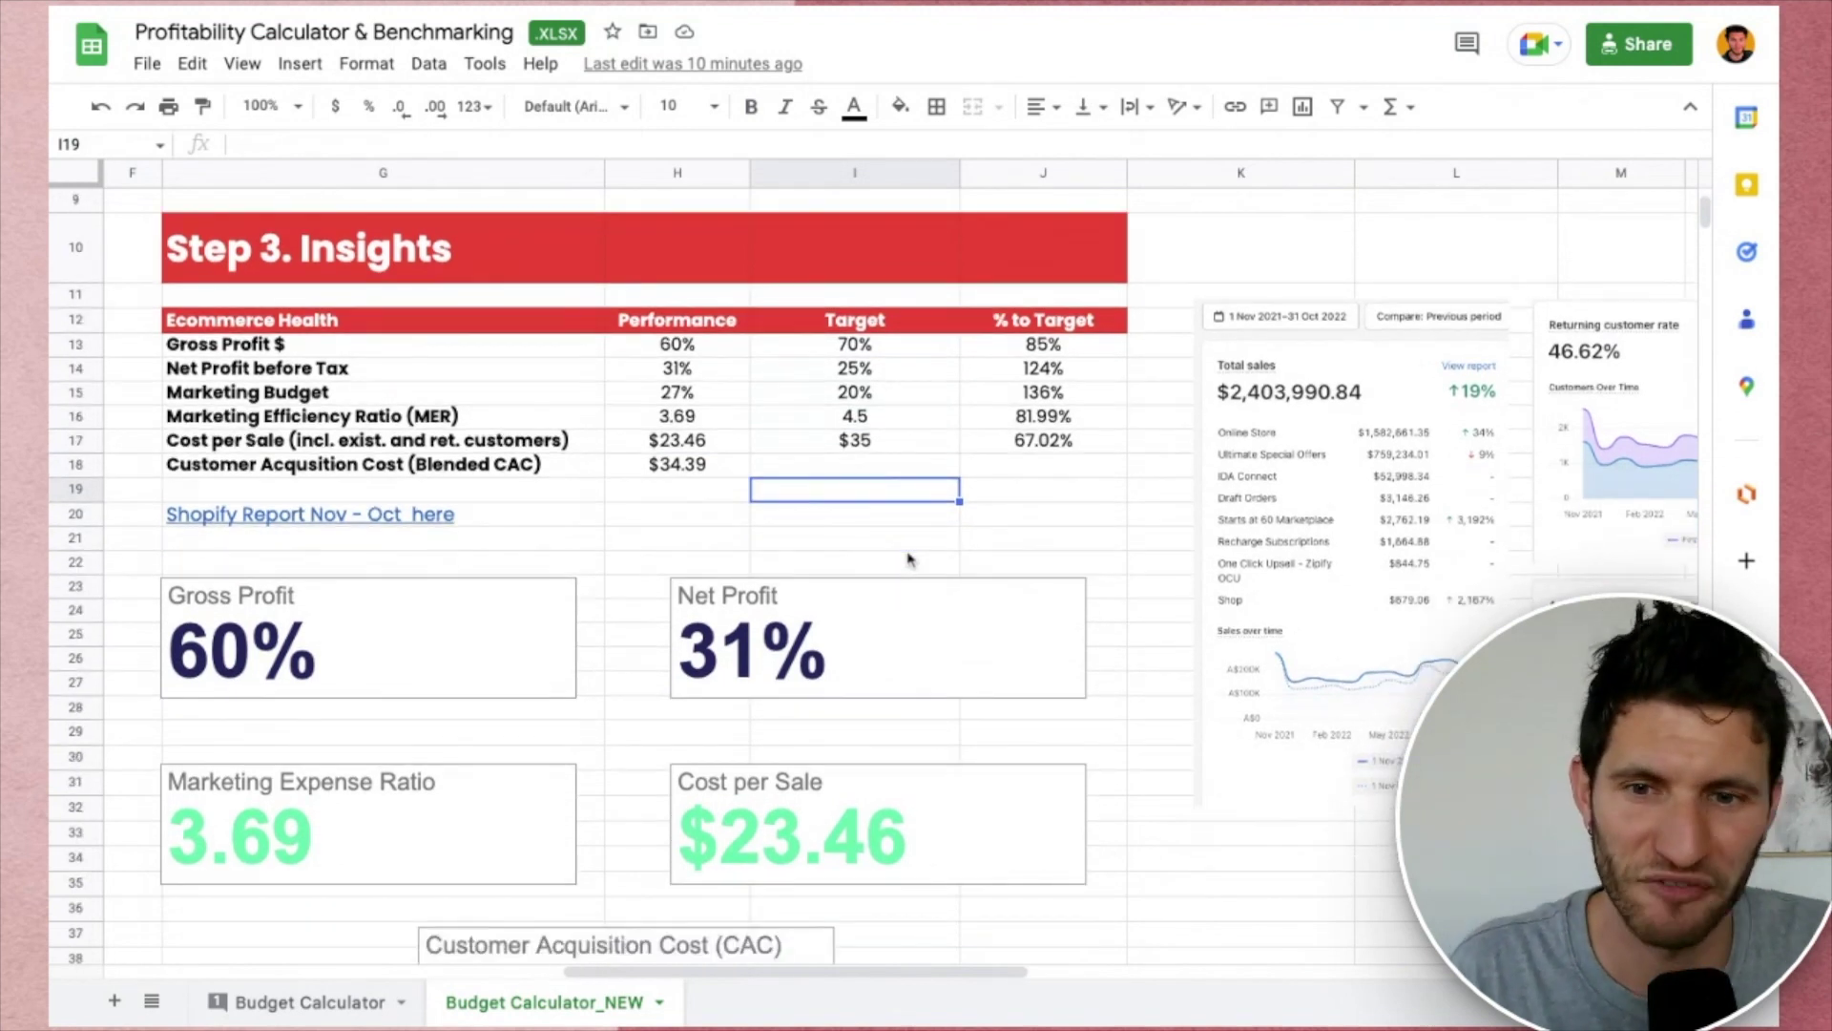
pyautogui.scroll(-3, 908, 560)
pyautogui.scroll(3, 897, 412)
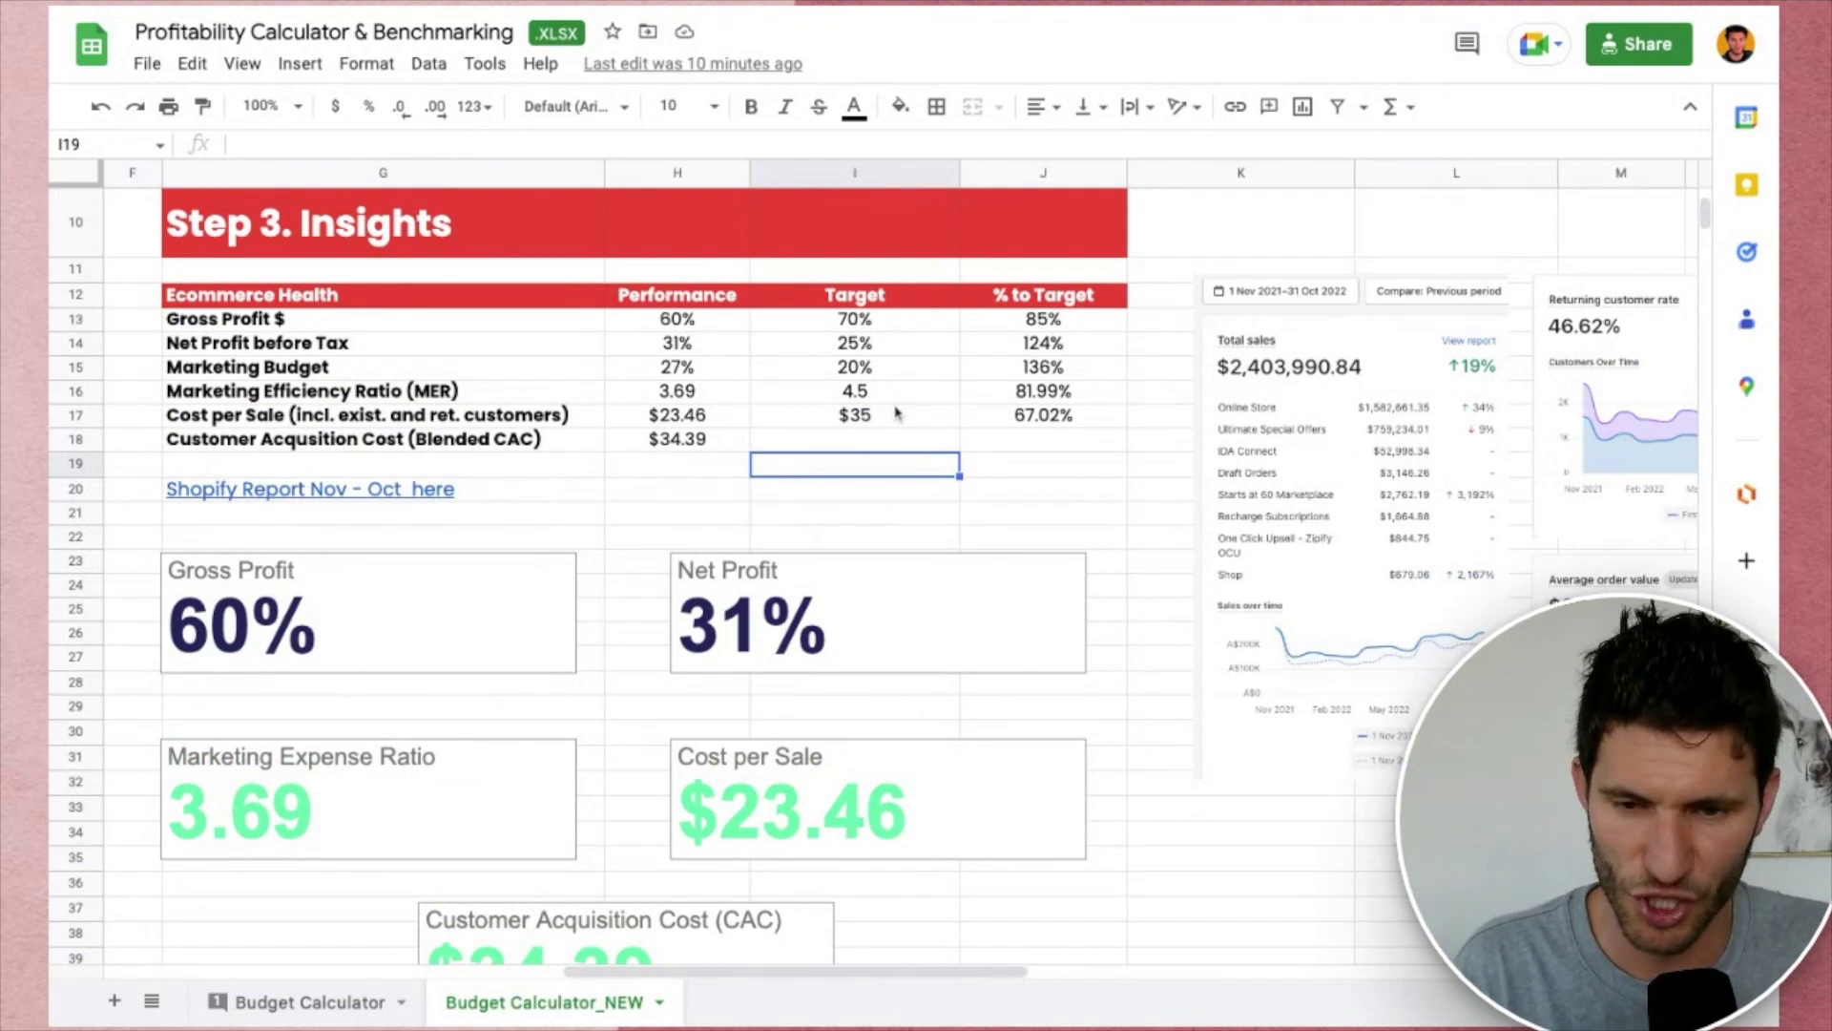
# Go to the Break-even Targets section and highlight its order and revenue targets in G45:I47.
pyautogui.scroll(-10, 897, 412)
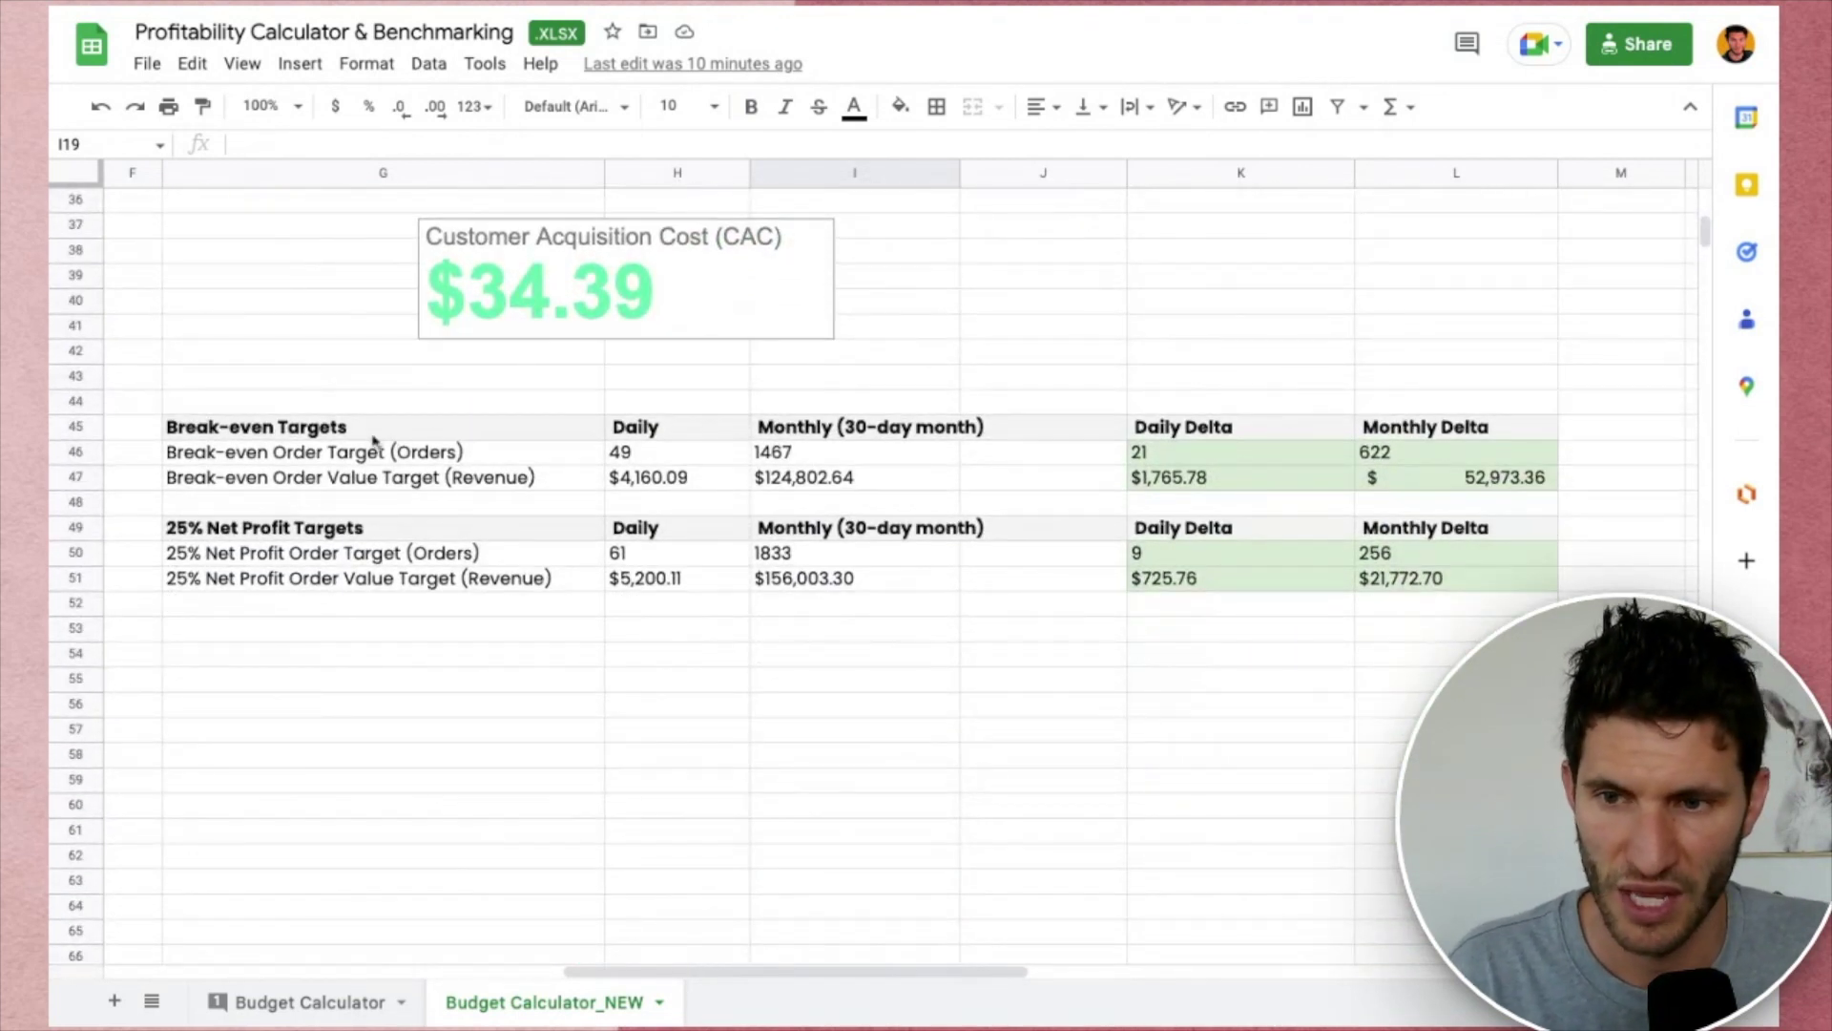
pyautogui.click(291, 432)
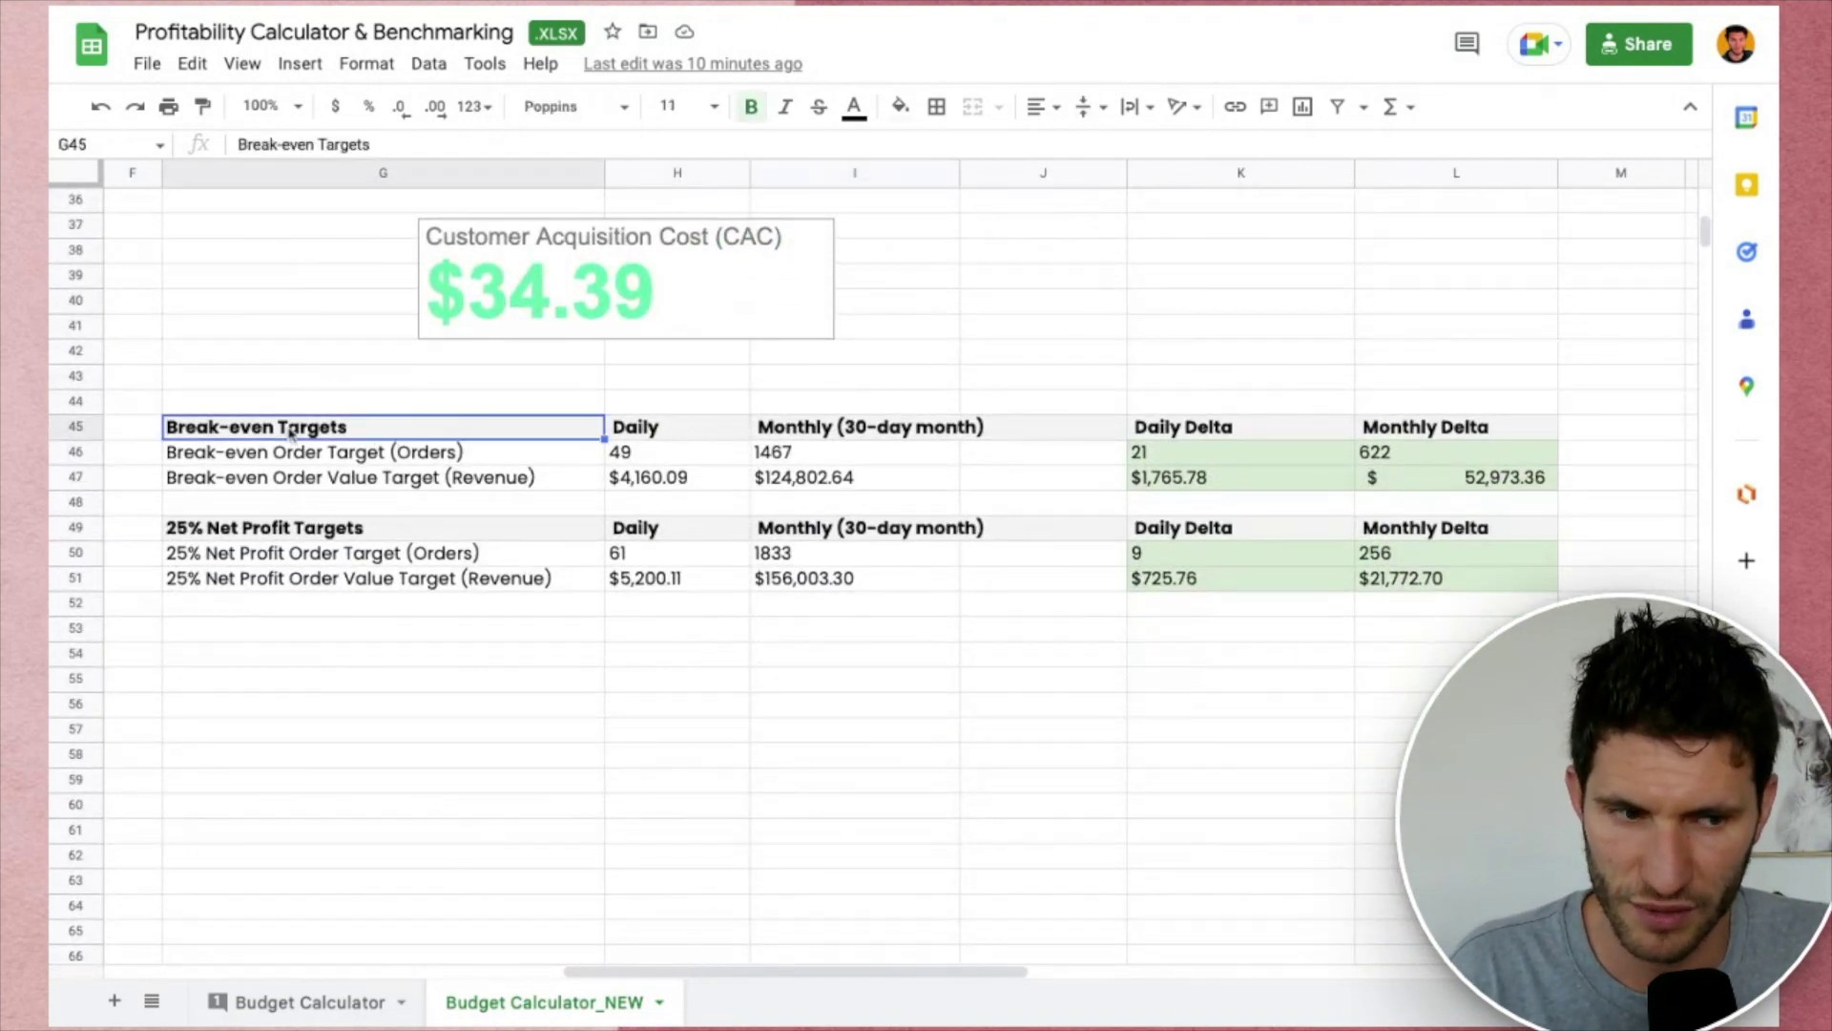
pyautogui.click(318, 607)
pyautogui.click(271, 434)
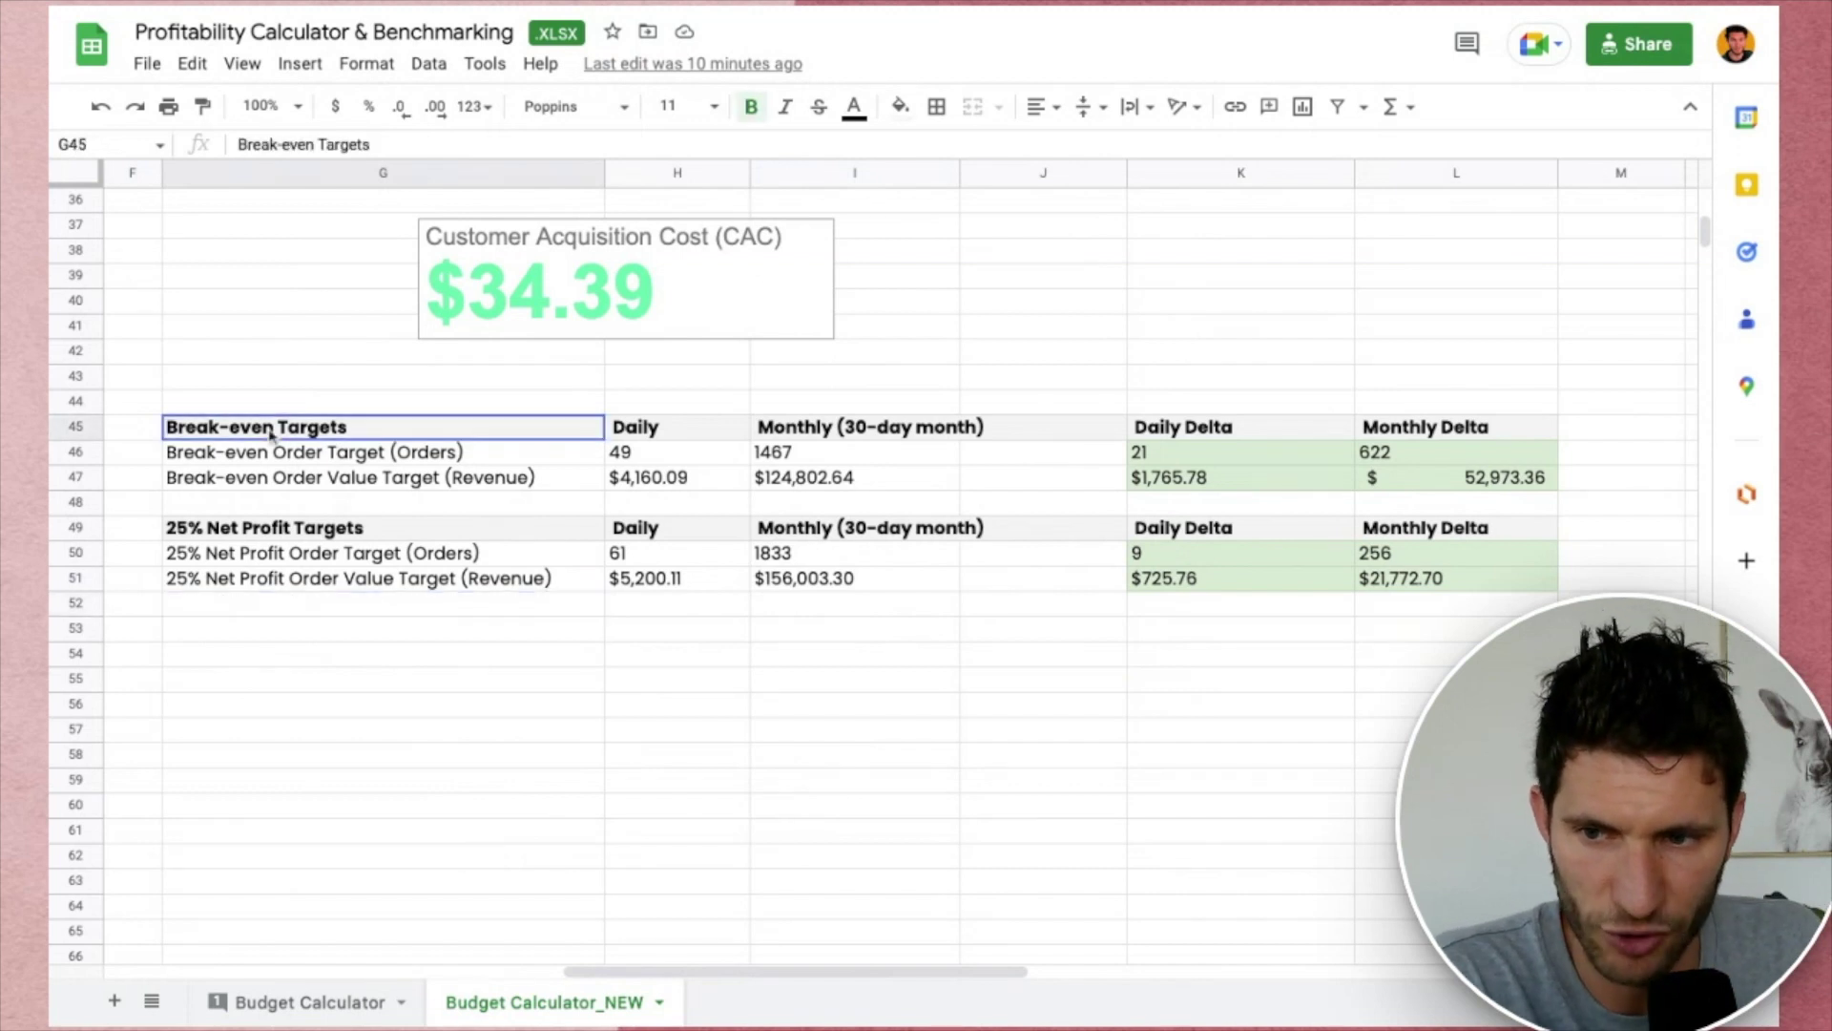
pyautogui.hotkey('shift', 'Right')
pyautogui.hotkey('shift', 'Right')
pyautogui.hotkey('shift', 'Down')
pyautogui.hotkey('shift', 'Down')
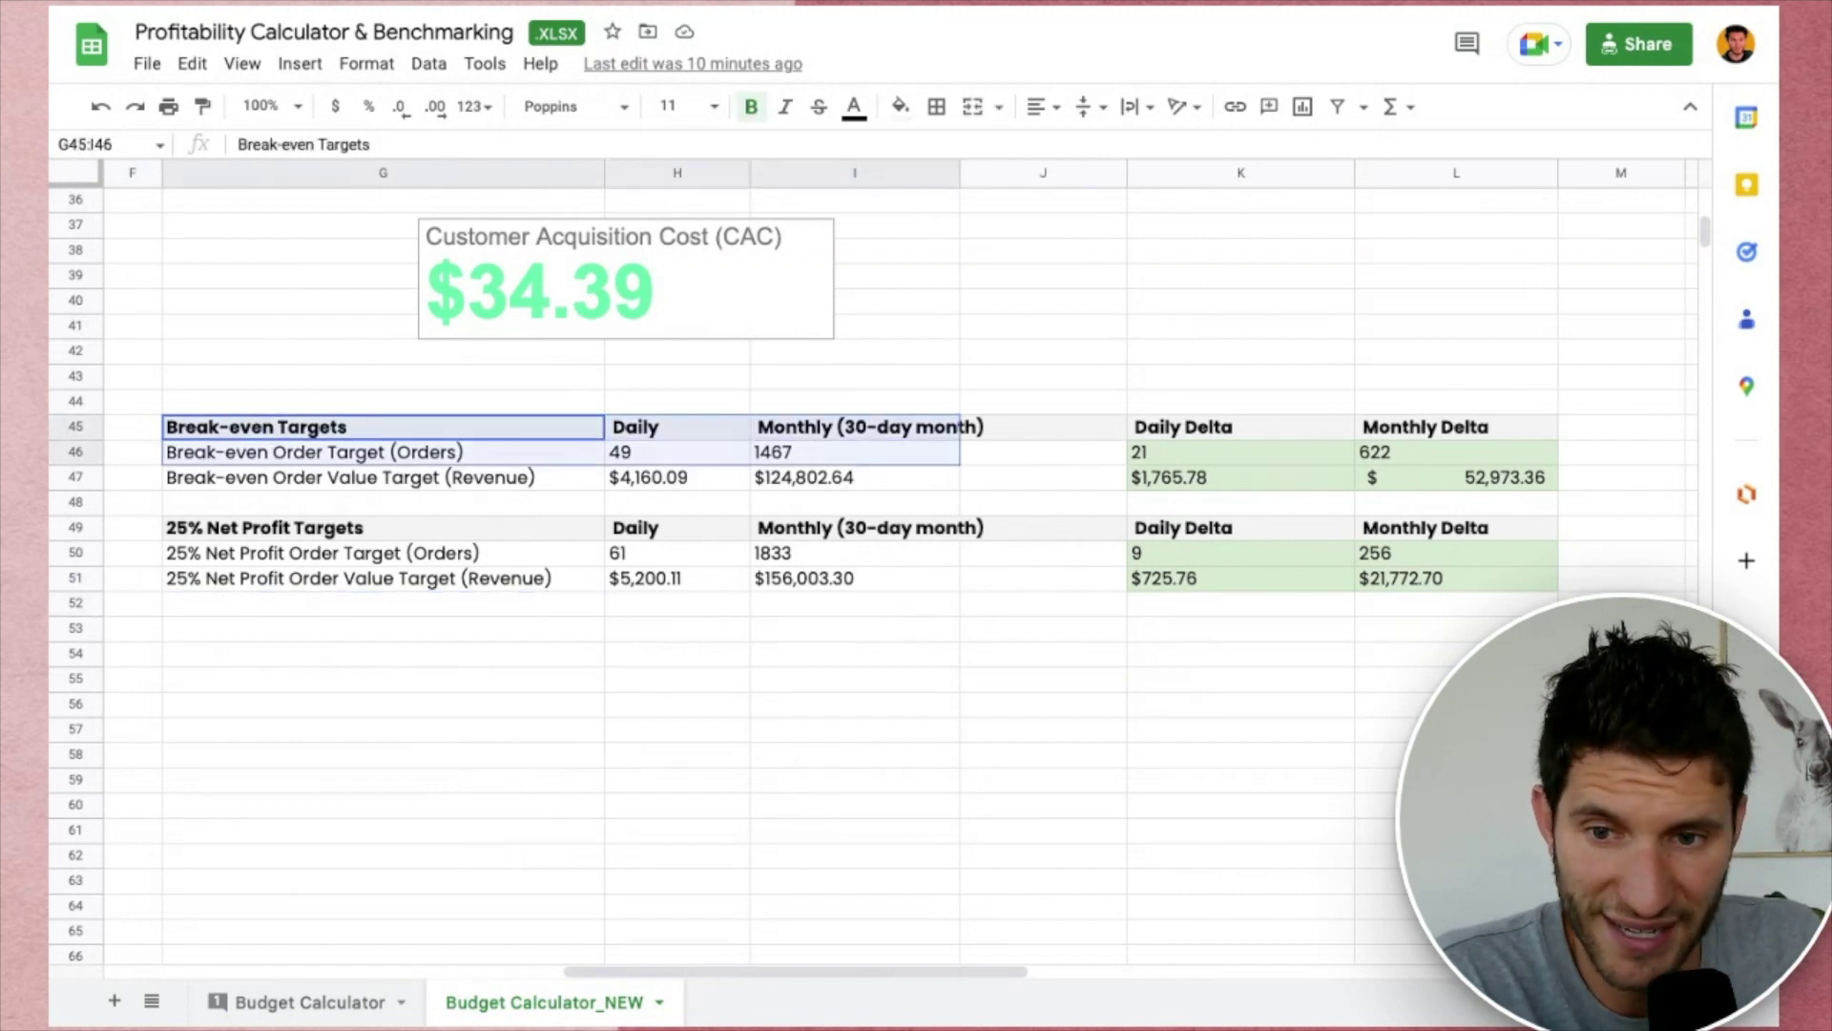
# Inspect the Breakeven Revenue Required formula in C77 under the Break-even Revenue section.
pyautogui.hscroll(-10, 404, 673)
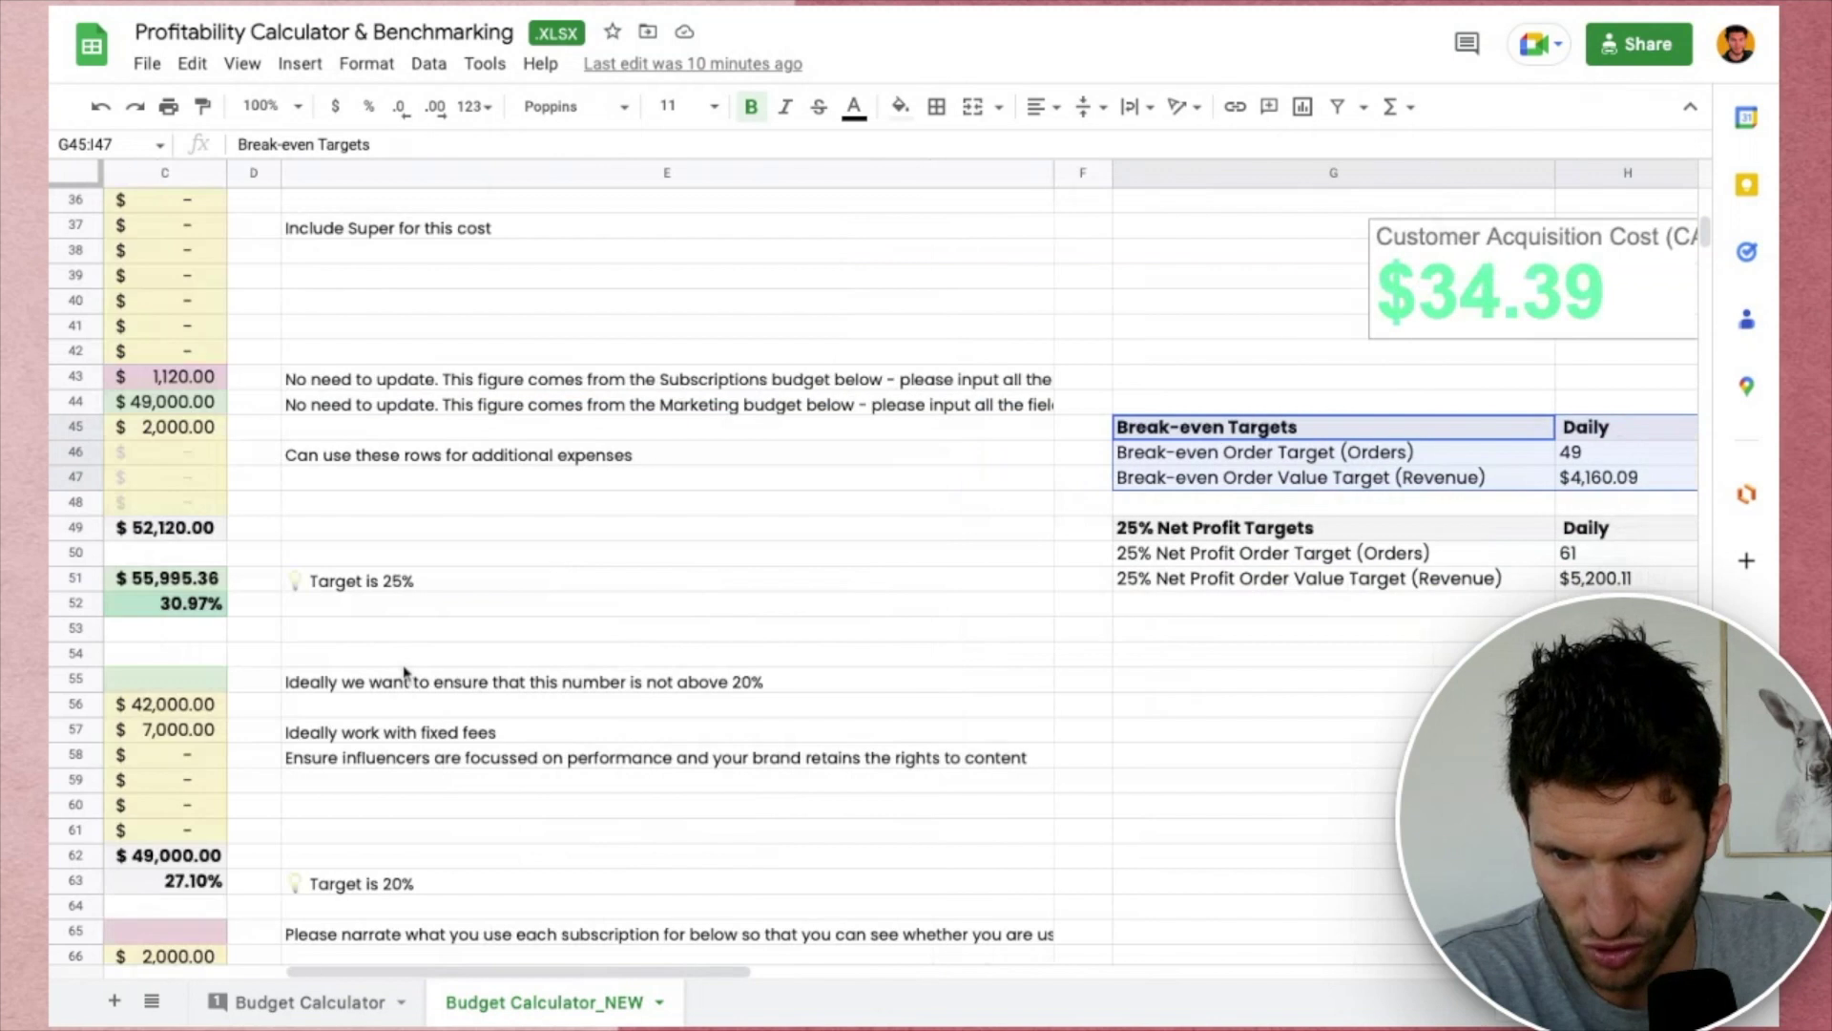
pyautogui.scroll(-5, 404, 673)
pyautogui.scroll(-5, 404, 673)
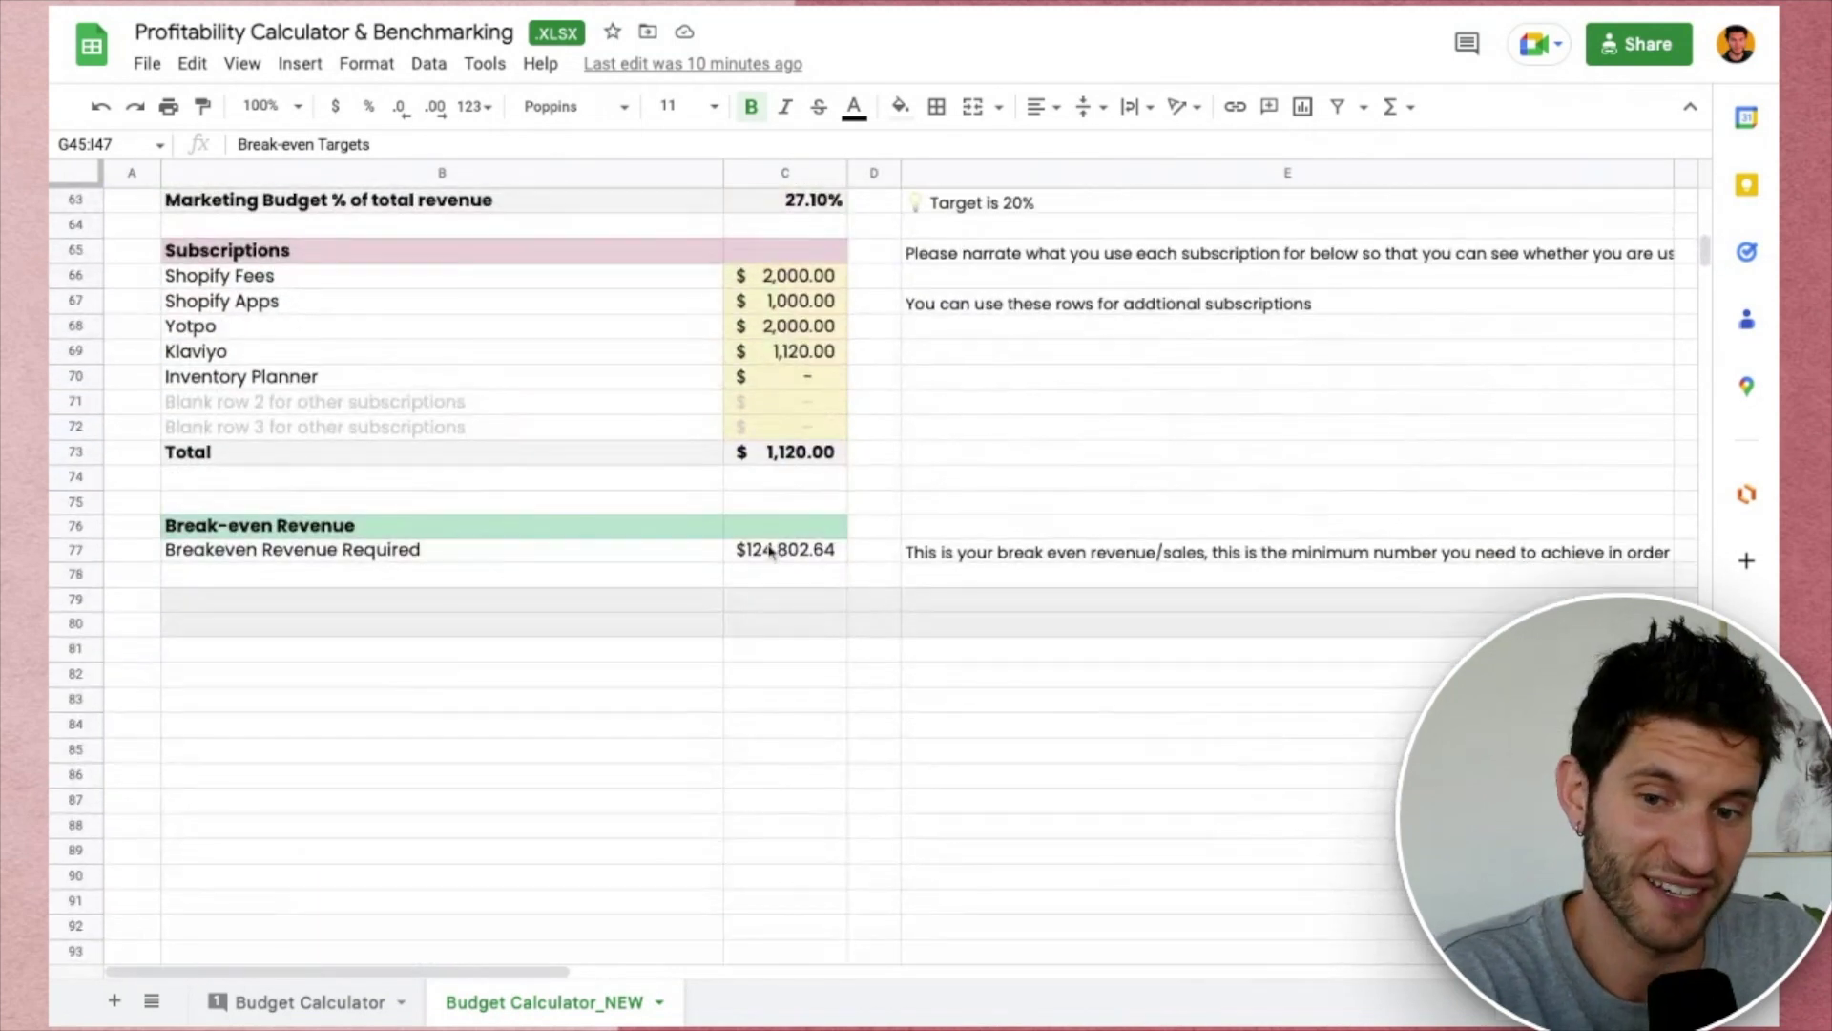
pyautogui.click(774, 551)
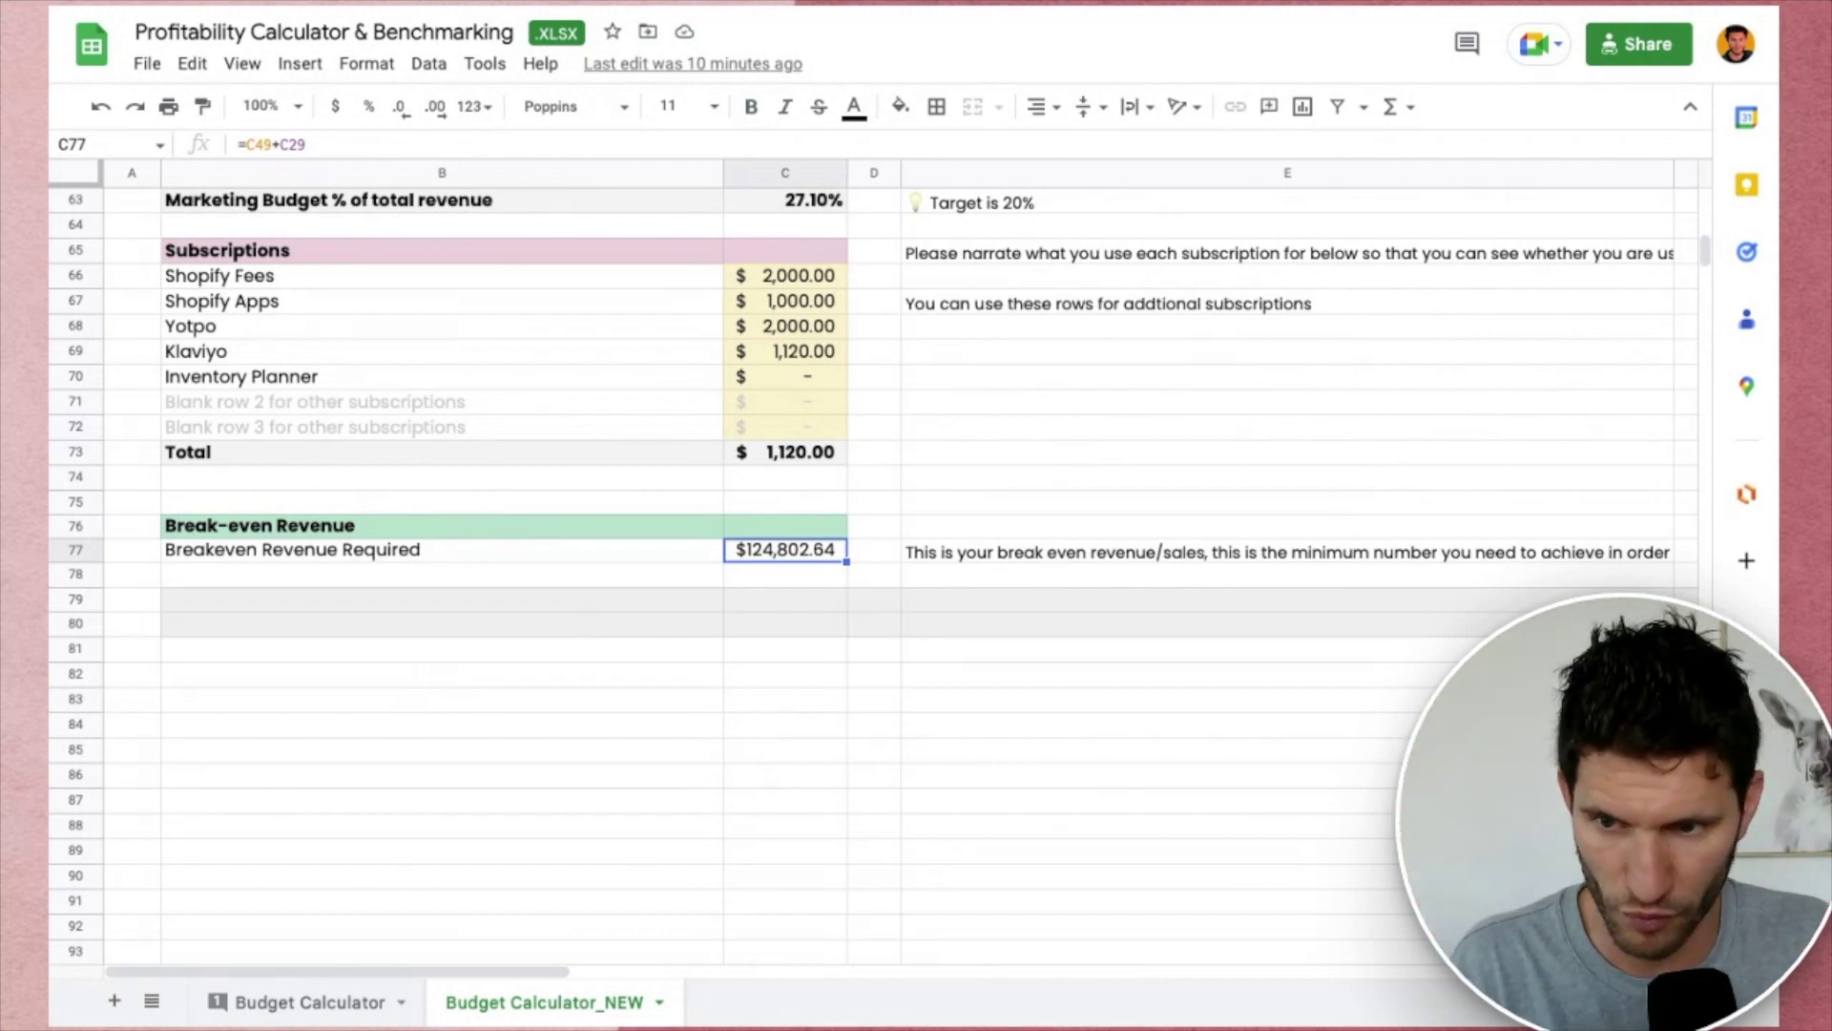
# Return to Break-even Targets and compare the daily and monthly order targets in row 46 and revenue targets in row 47.
pyautogui.scroll(8, 859, 572)
pyautogui.hscroll(5, 859, 572)
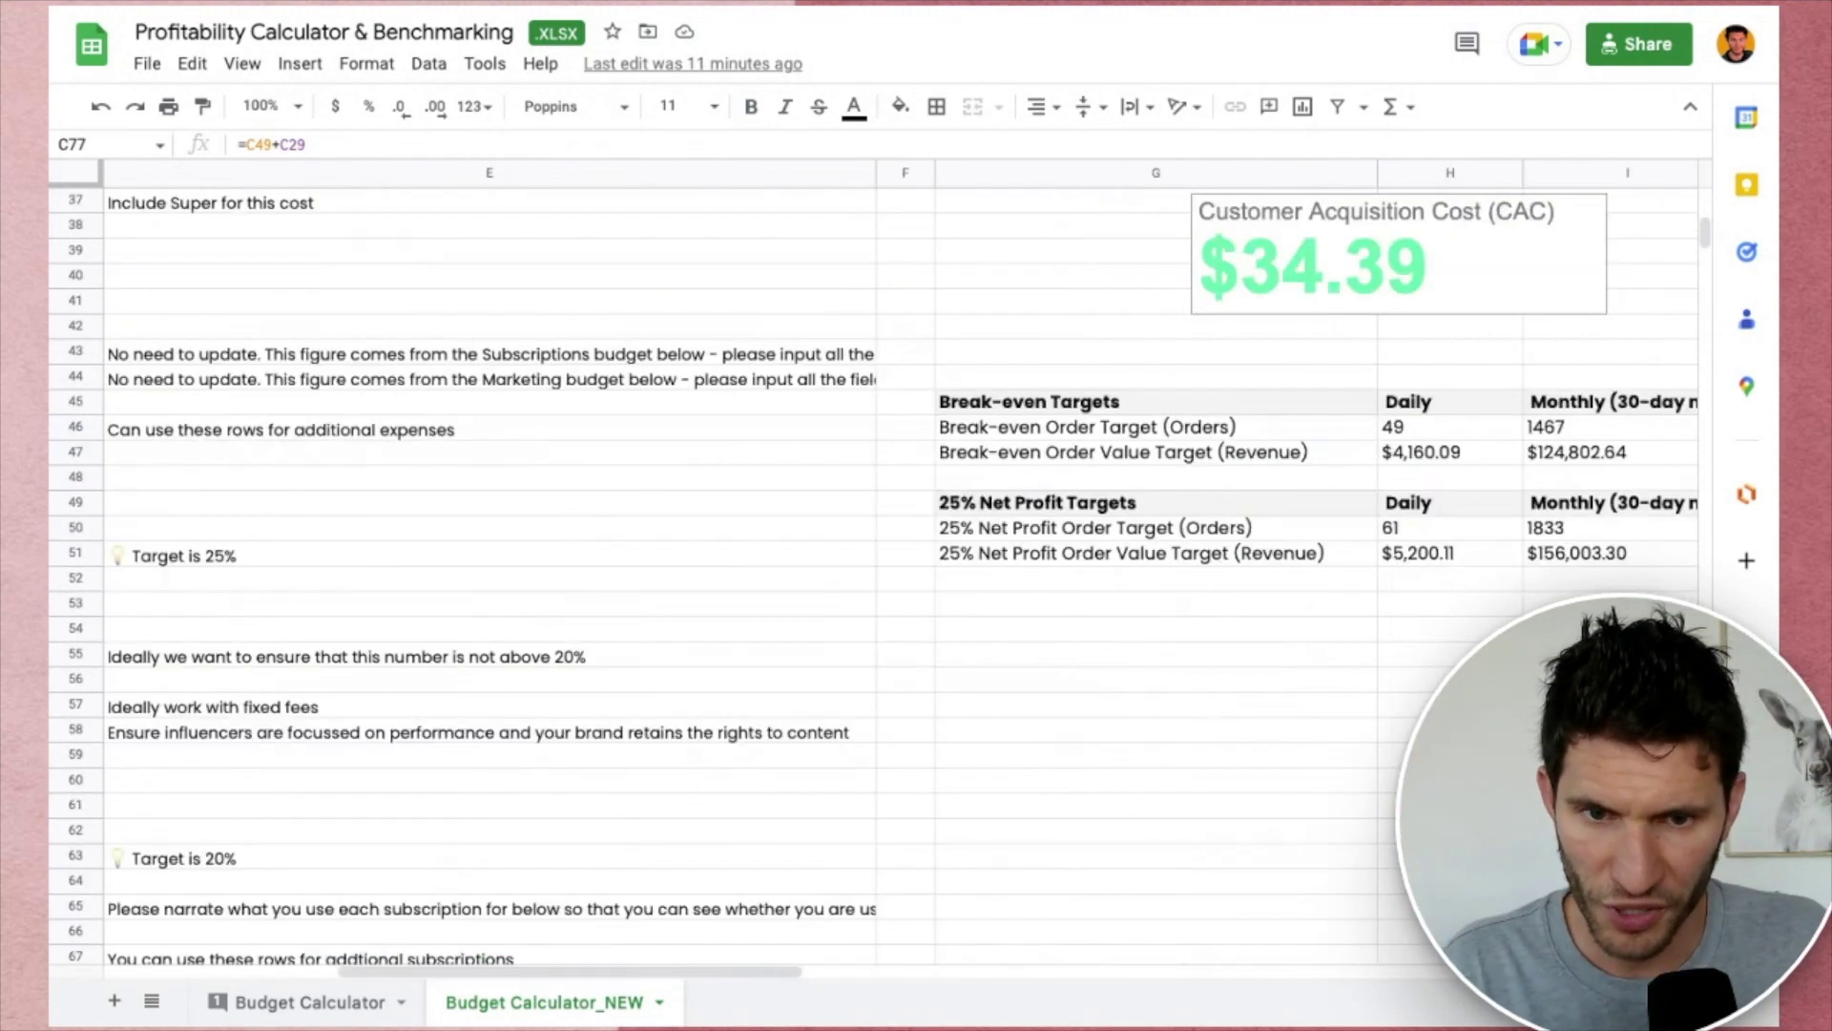
pyautogui.hscroll(-1, 859, 573)
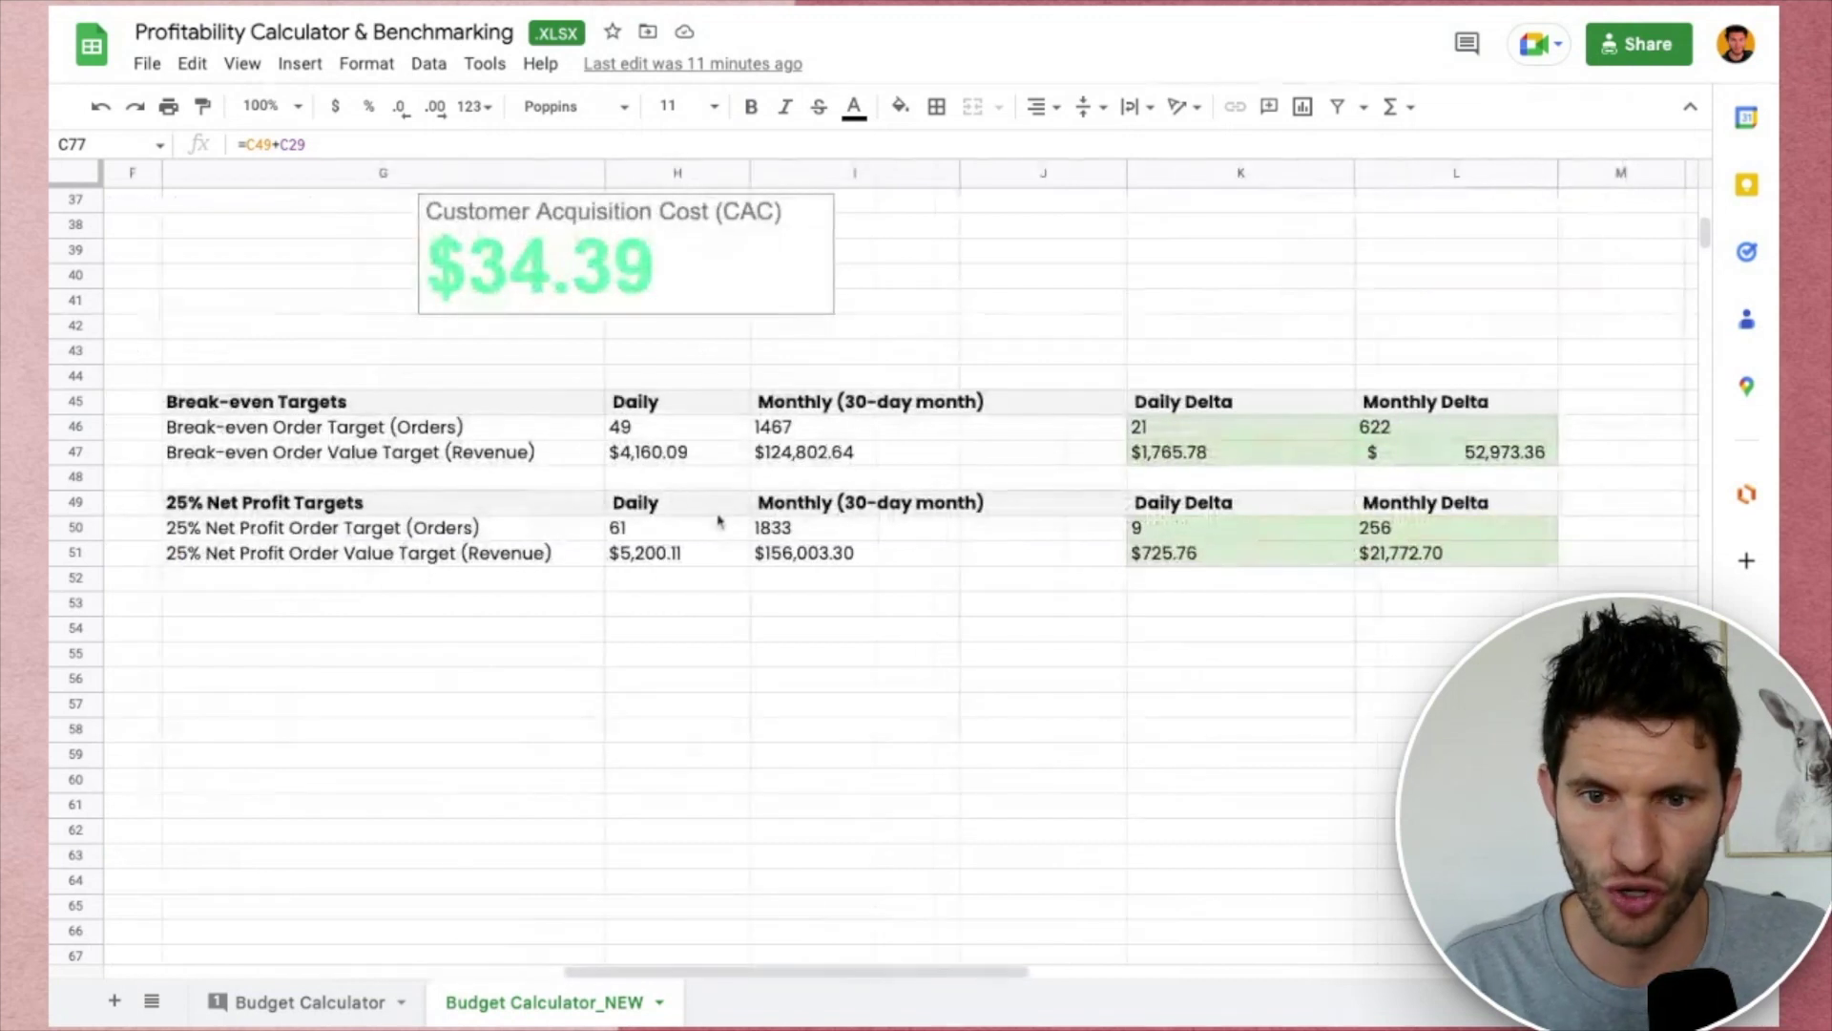
pyautogui.click(783, 406)
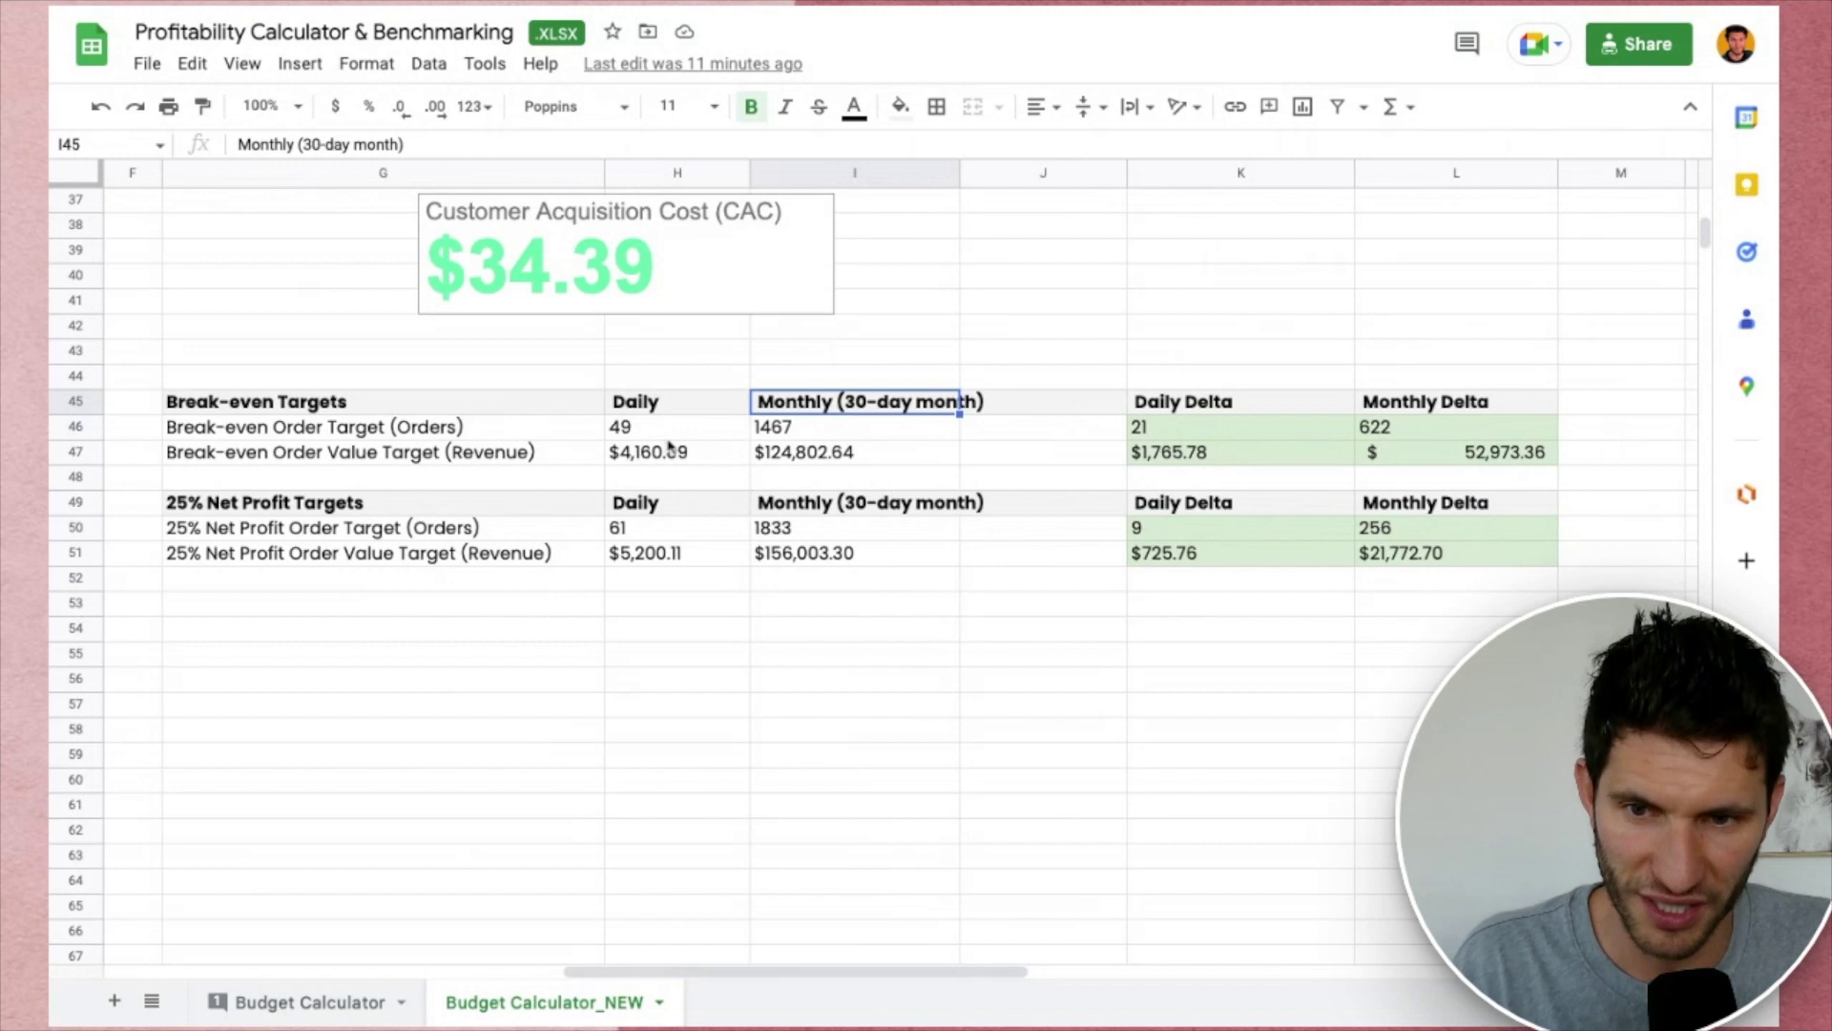
pyautogui.click(670, 434)
pyautogui.click(826, 435)
pyautogui.click(650, 435)
pyautogui.click(814, 434)
pyautogui.click(573, 460)
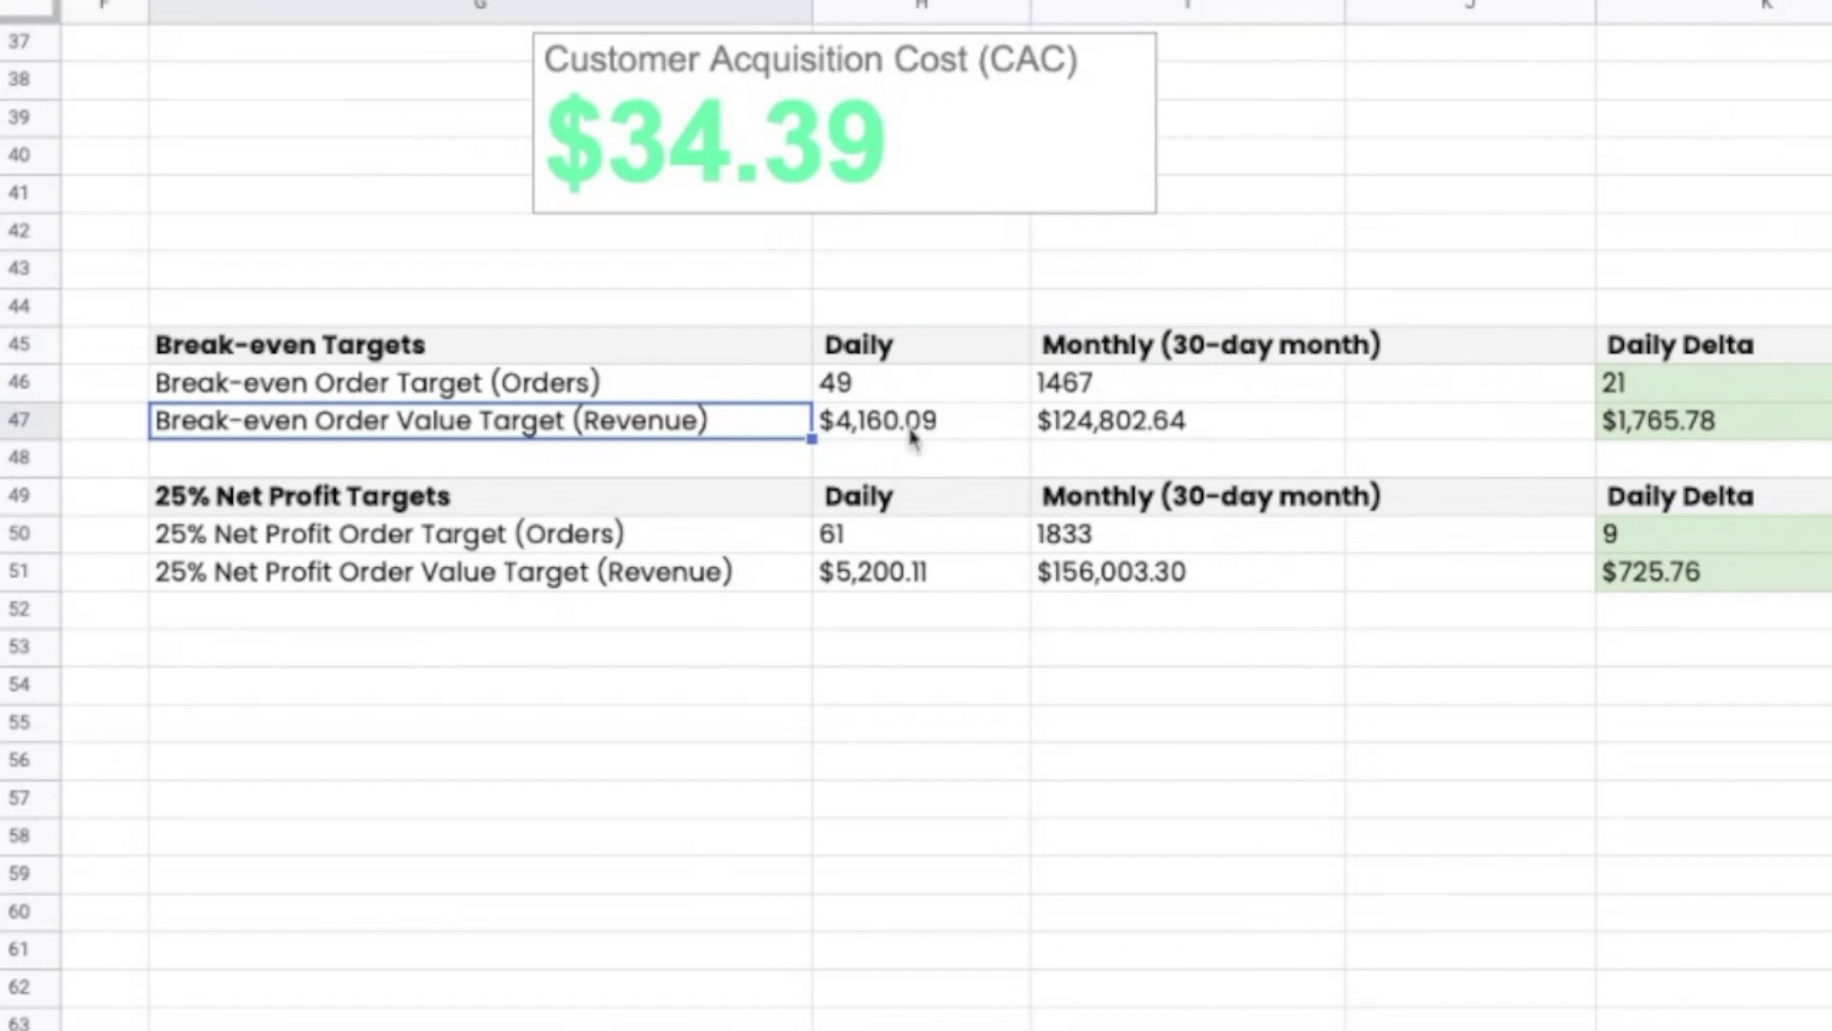
pyautogui.click(940, 447)
pyautogui.hotkey('shift', 'Right')
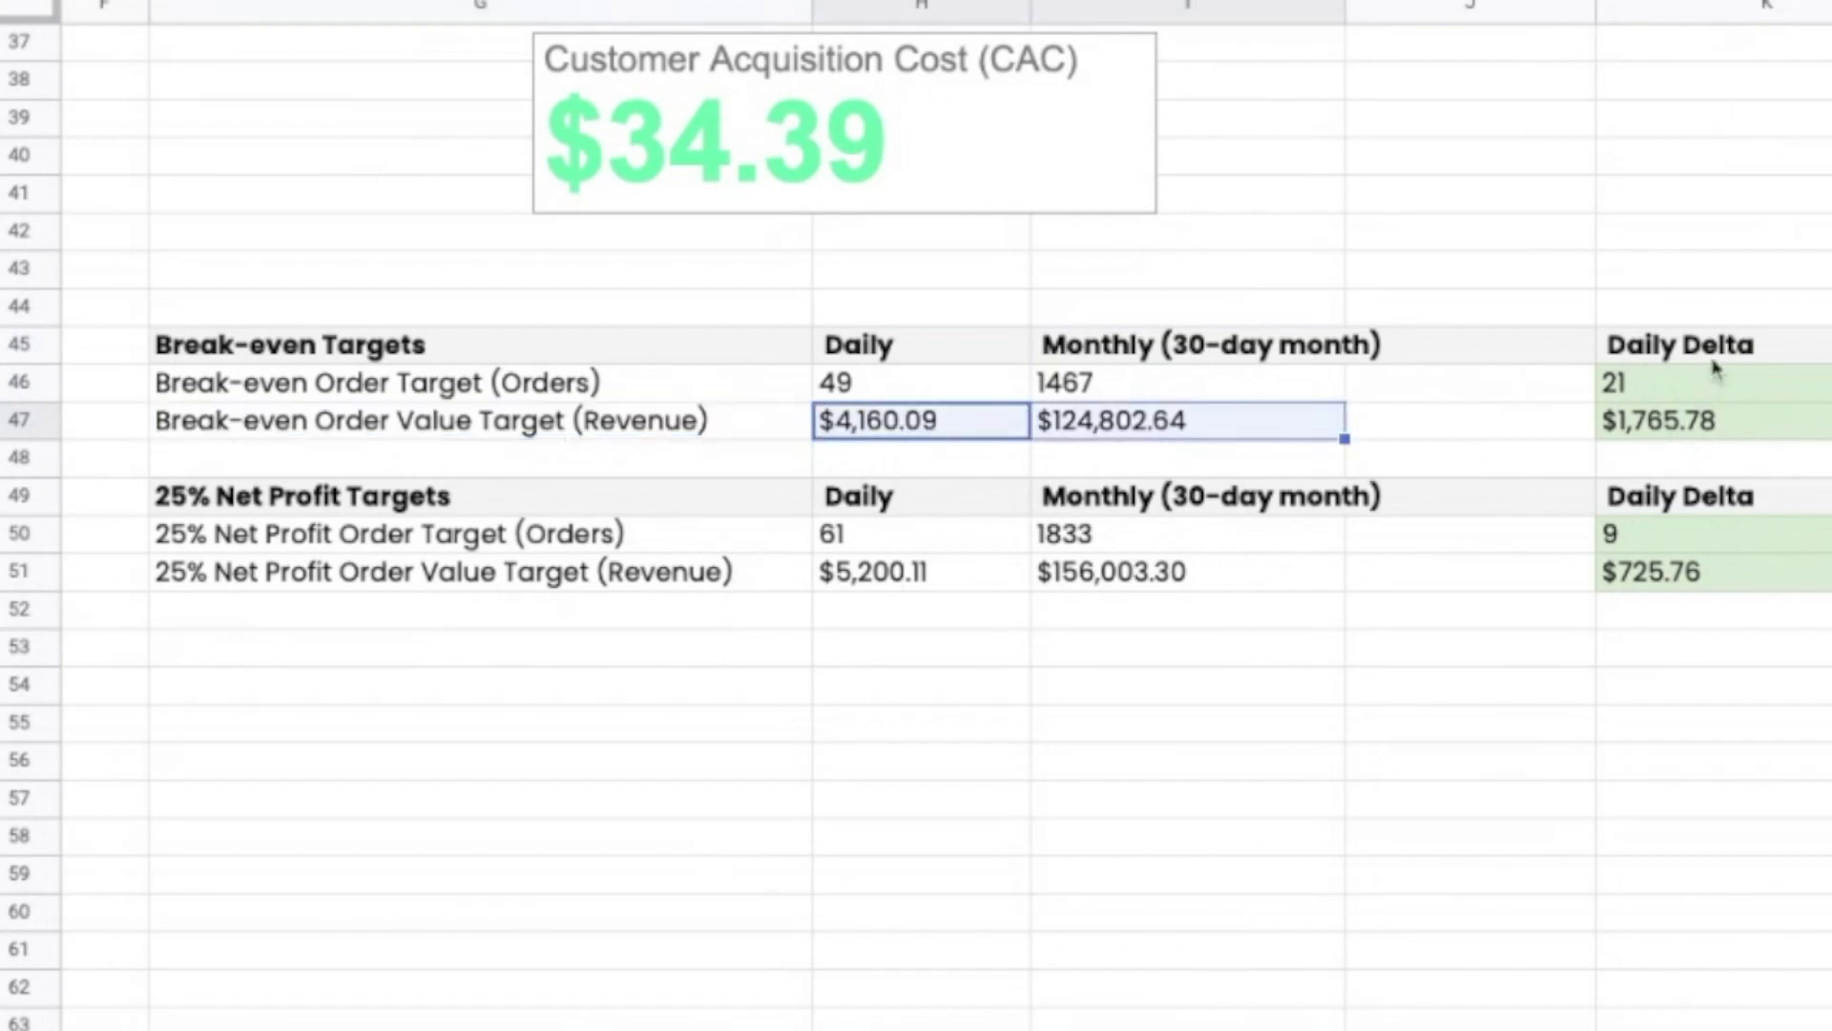
# Inspect the Daily Delta formula for the break-even order target in K46 and leave the cell unchanged.
pyautogui.click(1644, 353)
pyautogui.hotkey('shift', 'Down')
pyautogui.hotkey('shift', 'Down')
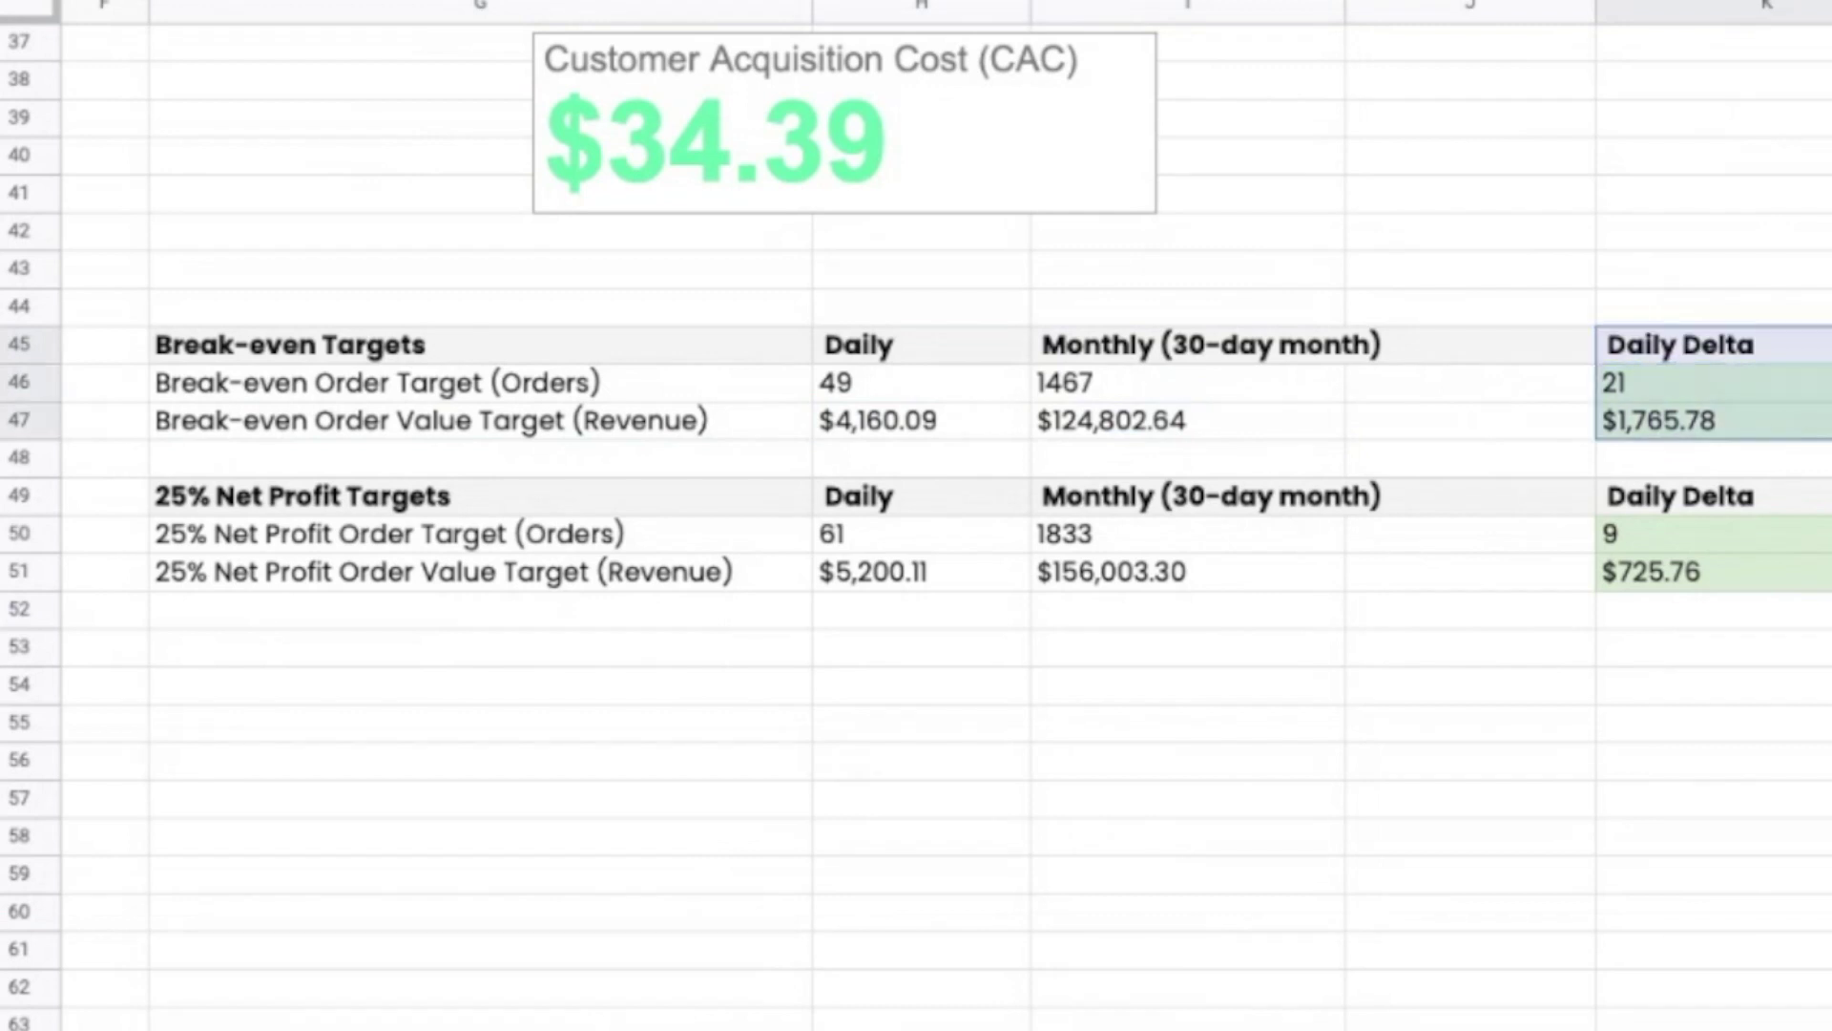
pyautogui.click(1791, 468)
pyautogui.click(1720, 395)
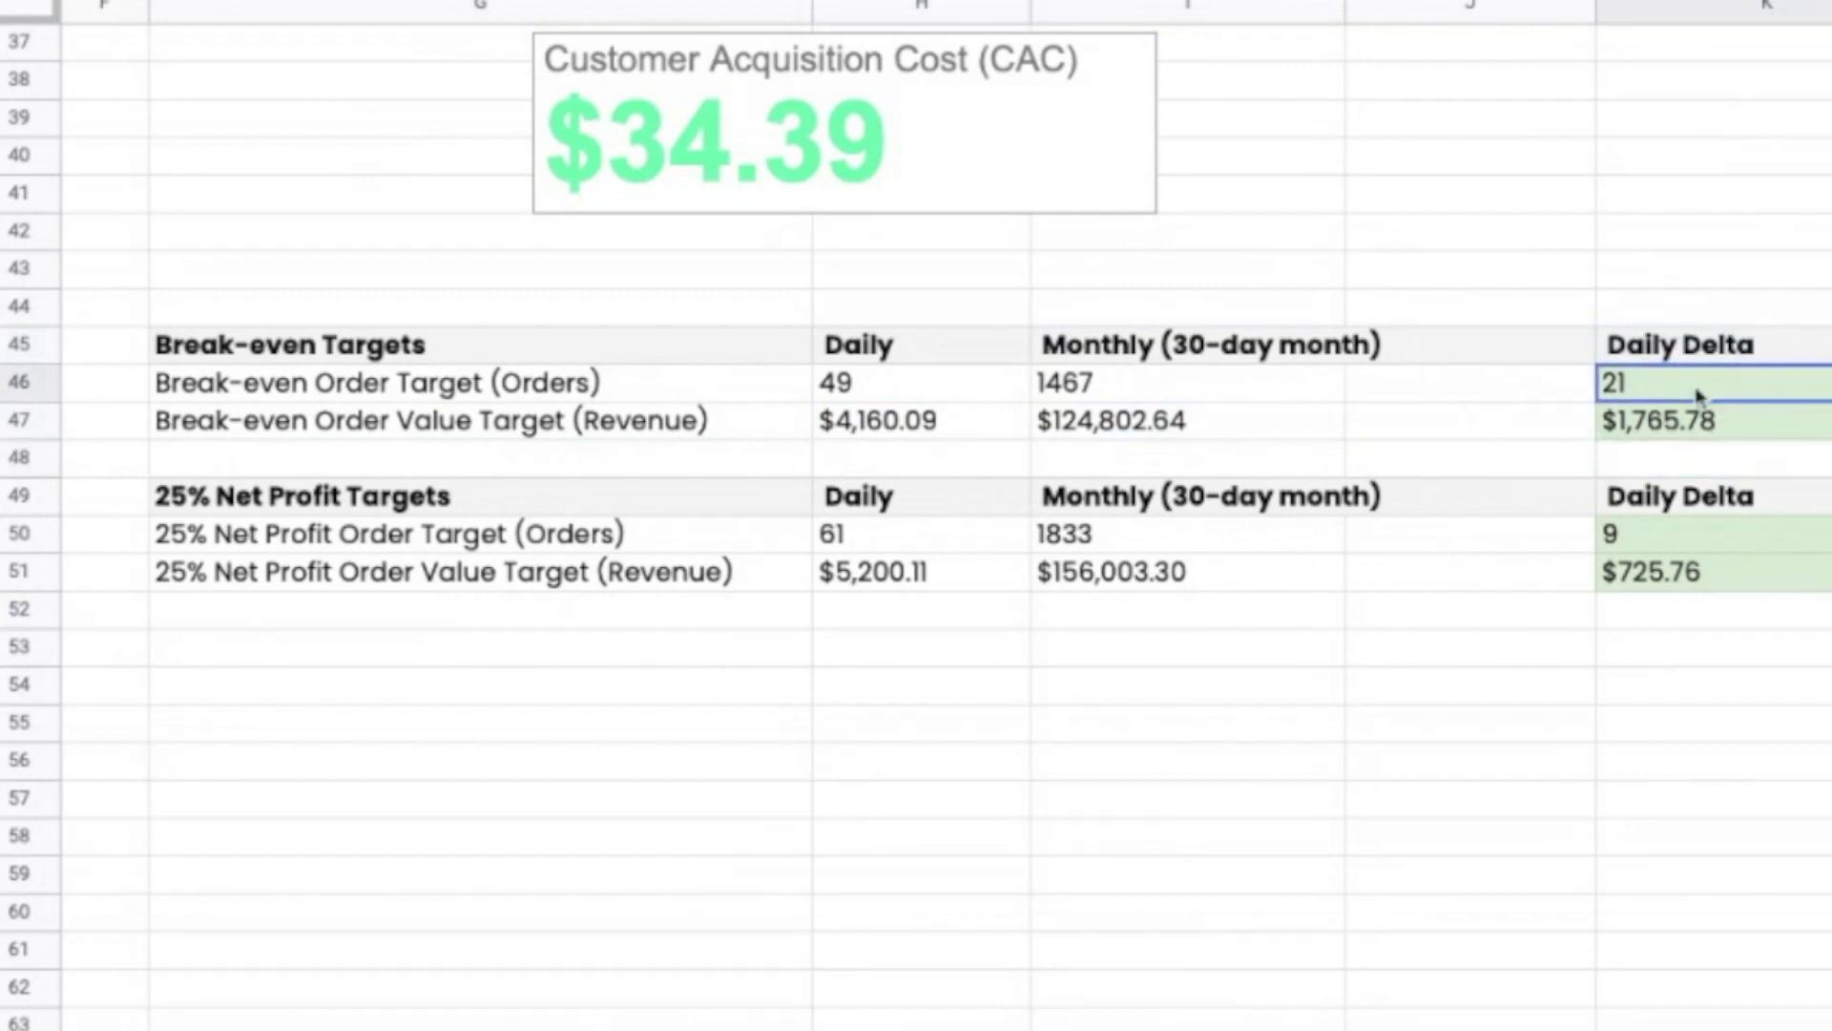
pyautogui.doubleClick(1699, 395)
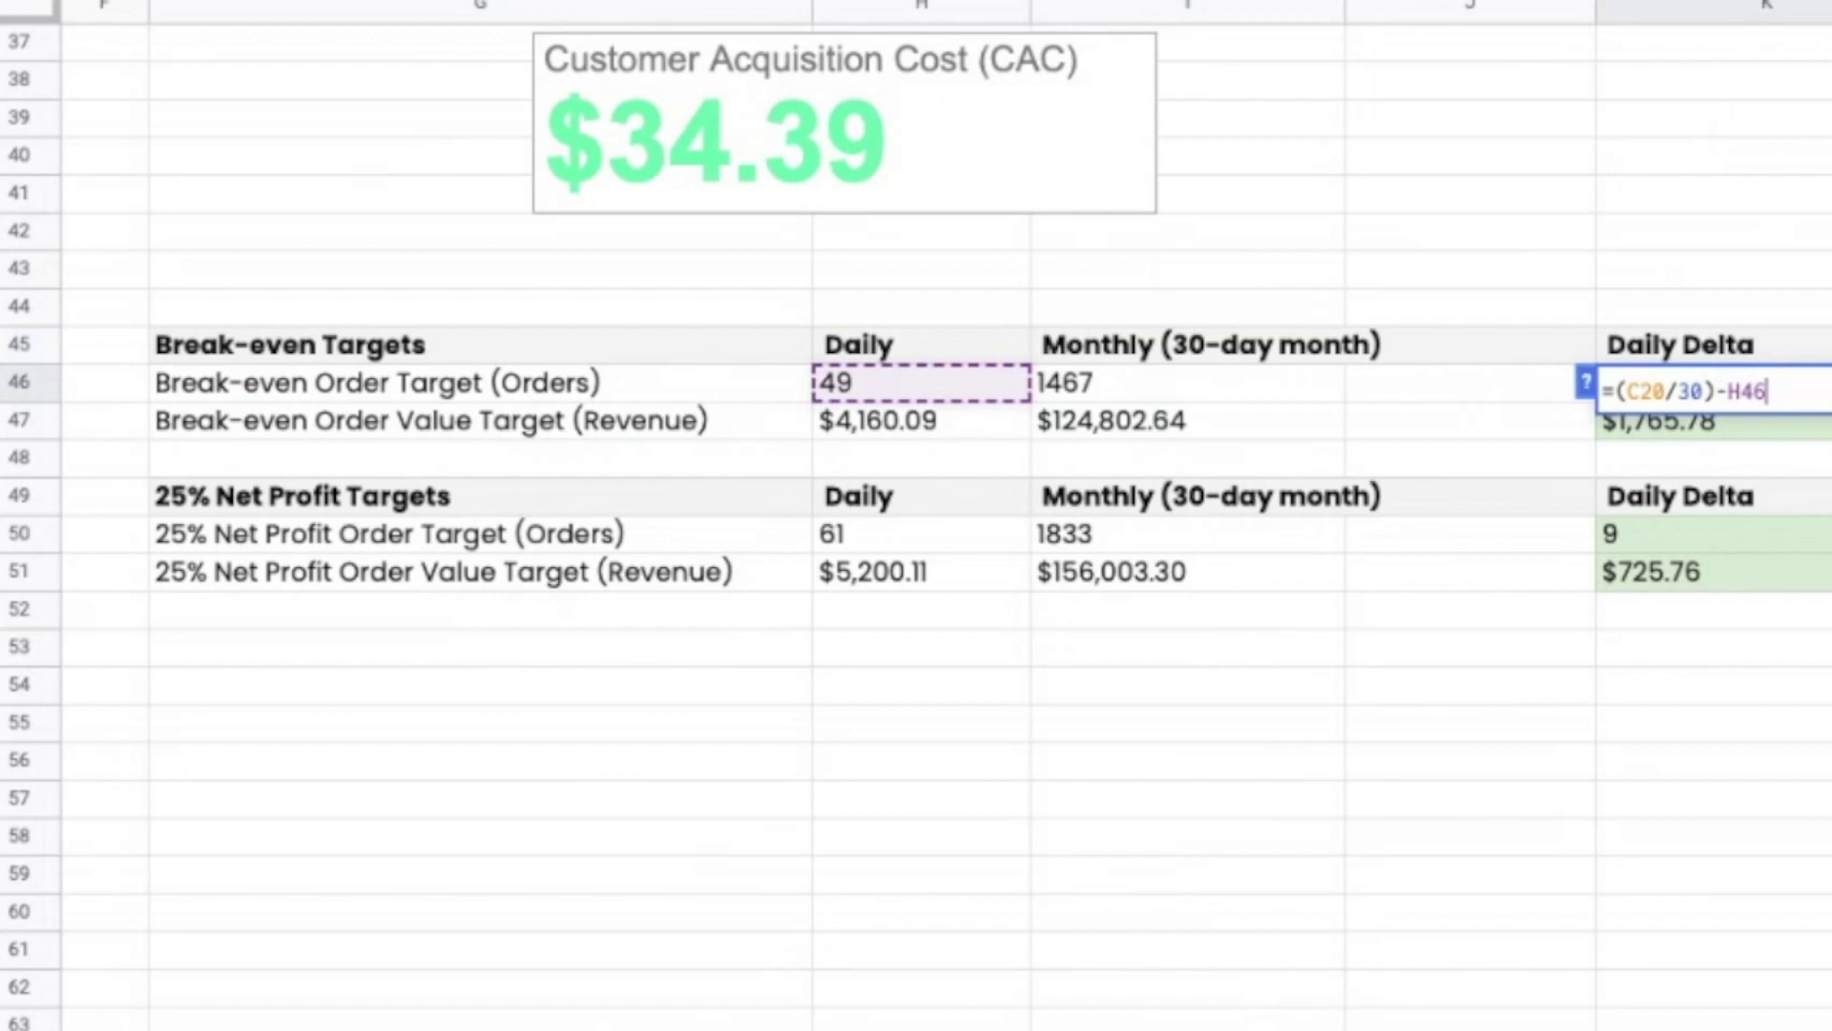
pyautogui.press('Return')
pyautogui.press('Up')
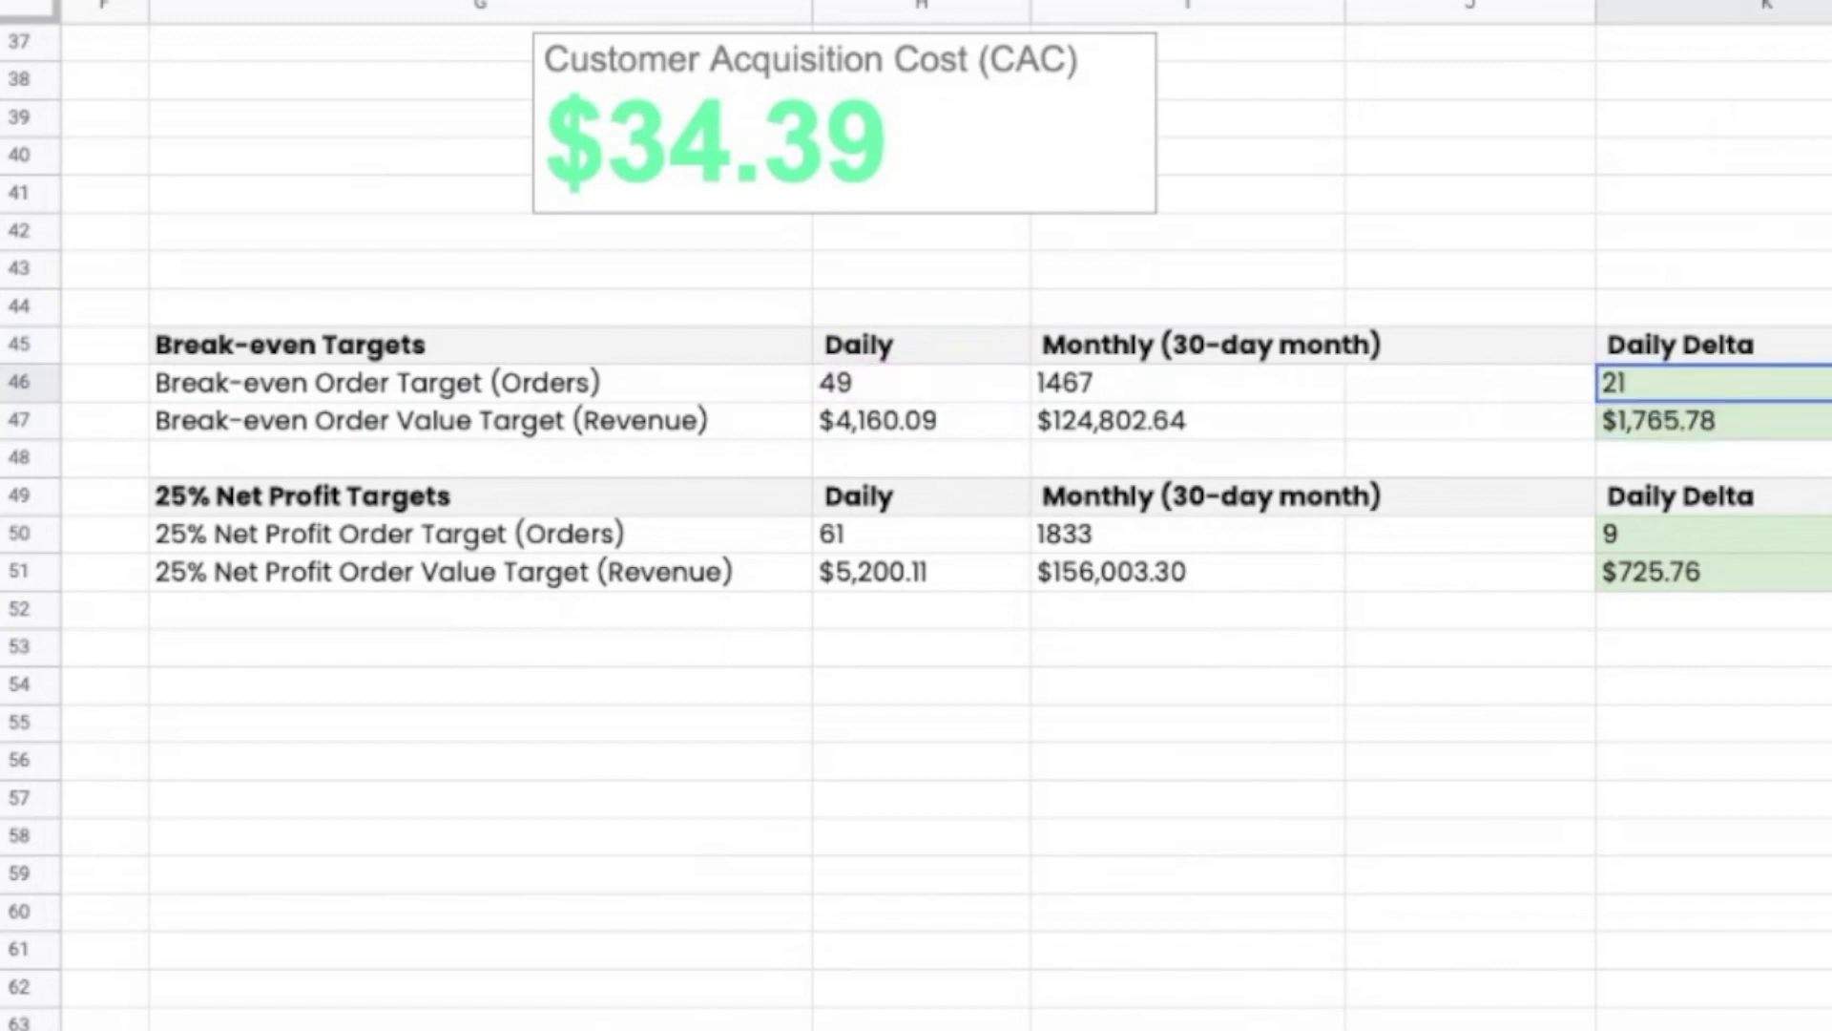
# Check how the Monthly Delta formula in L46 uses the monthly break-even order target in I46.
pyautogui.click(1785, 353)
pyautogui.click(1775, 382)
pyautogui.click(1188, 382)
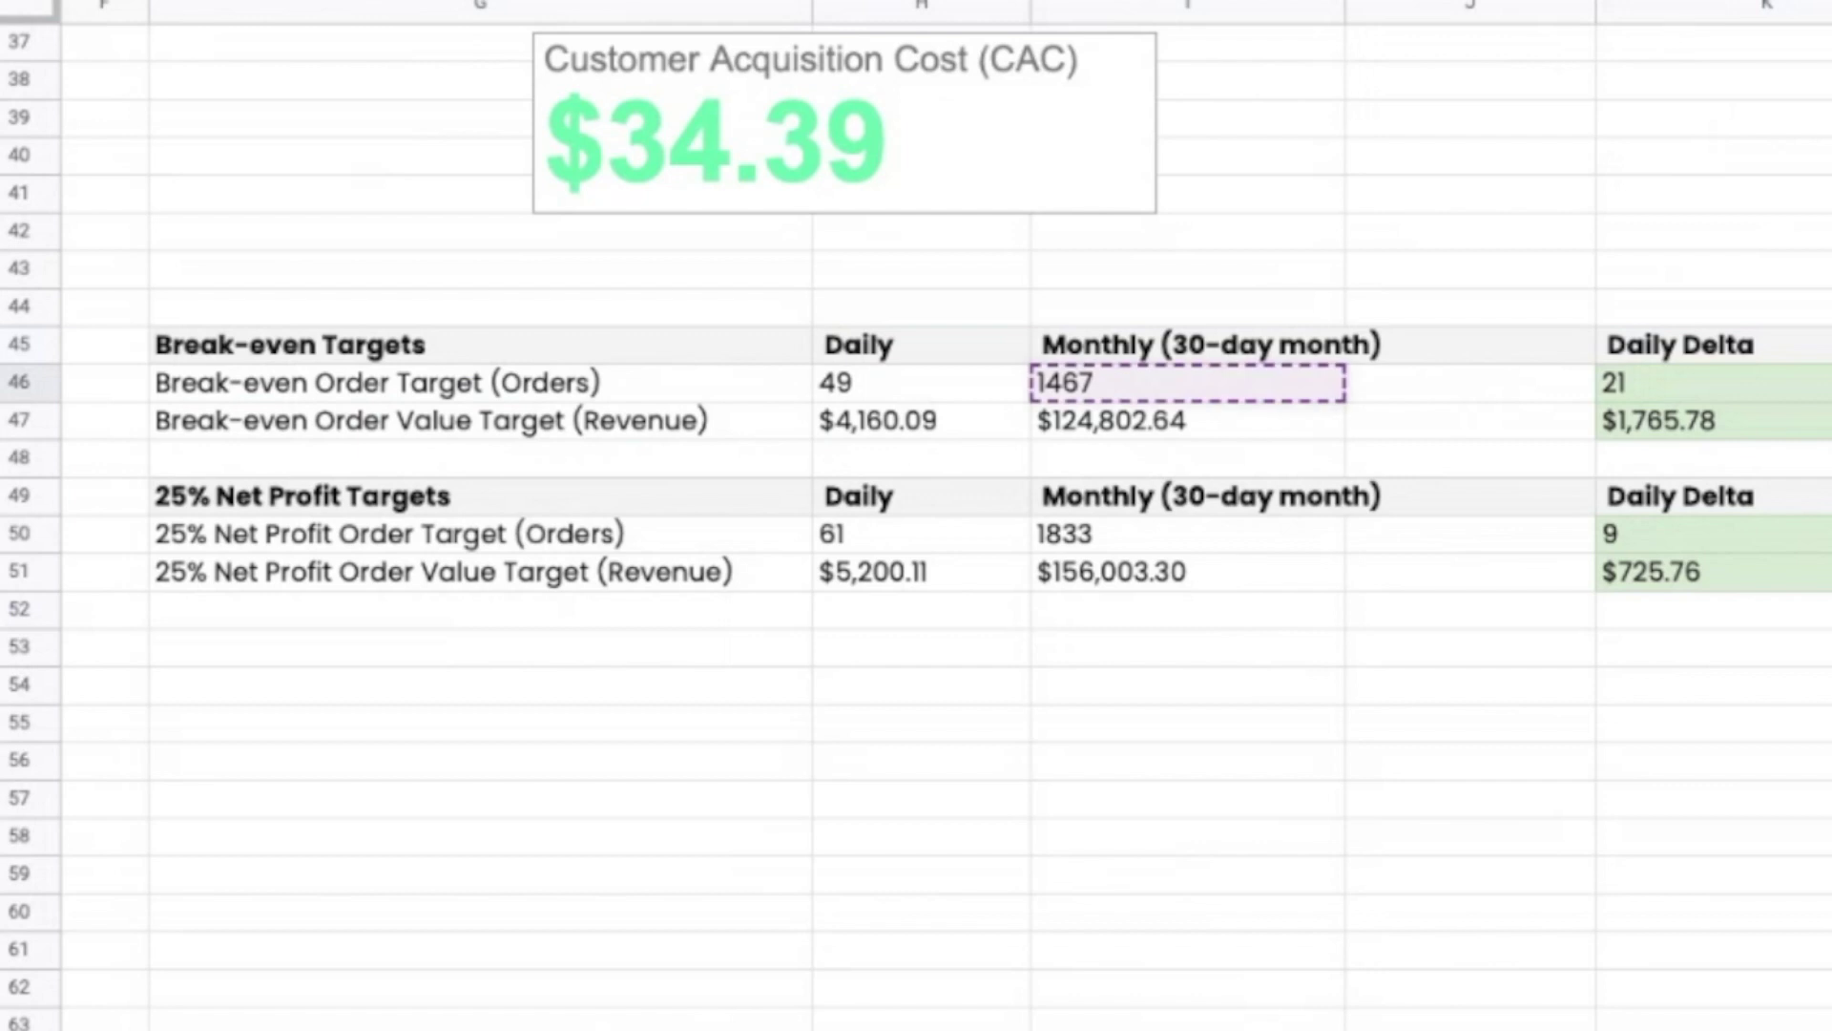
pyautogui.press('Return')
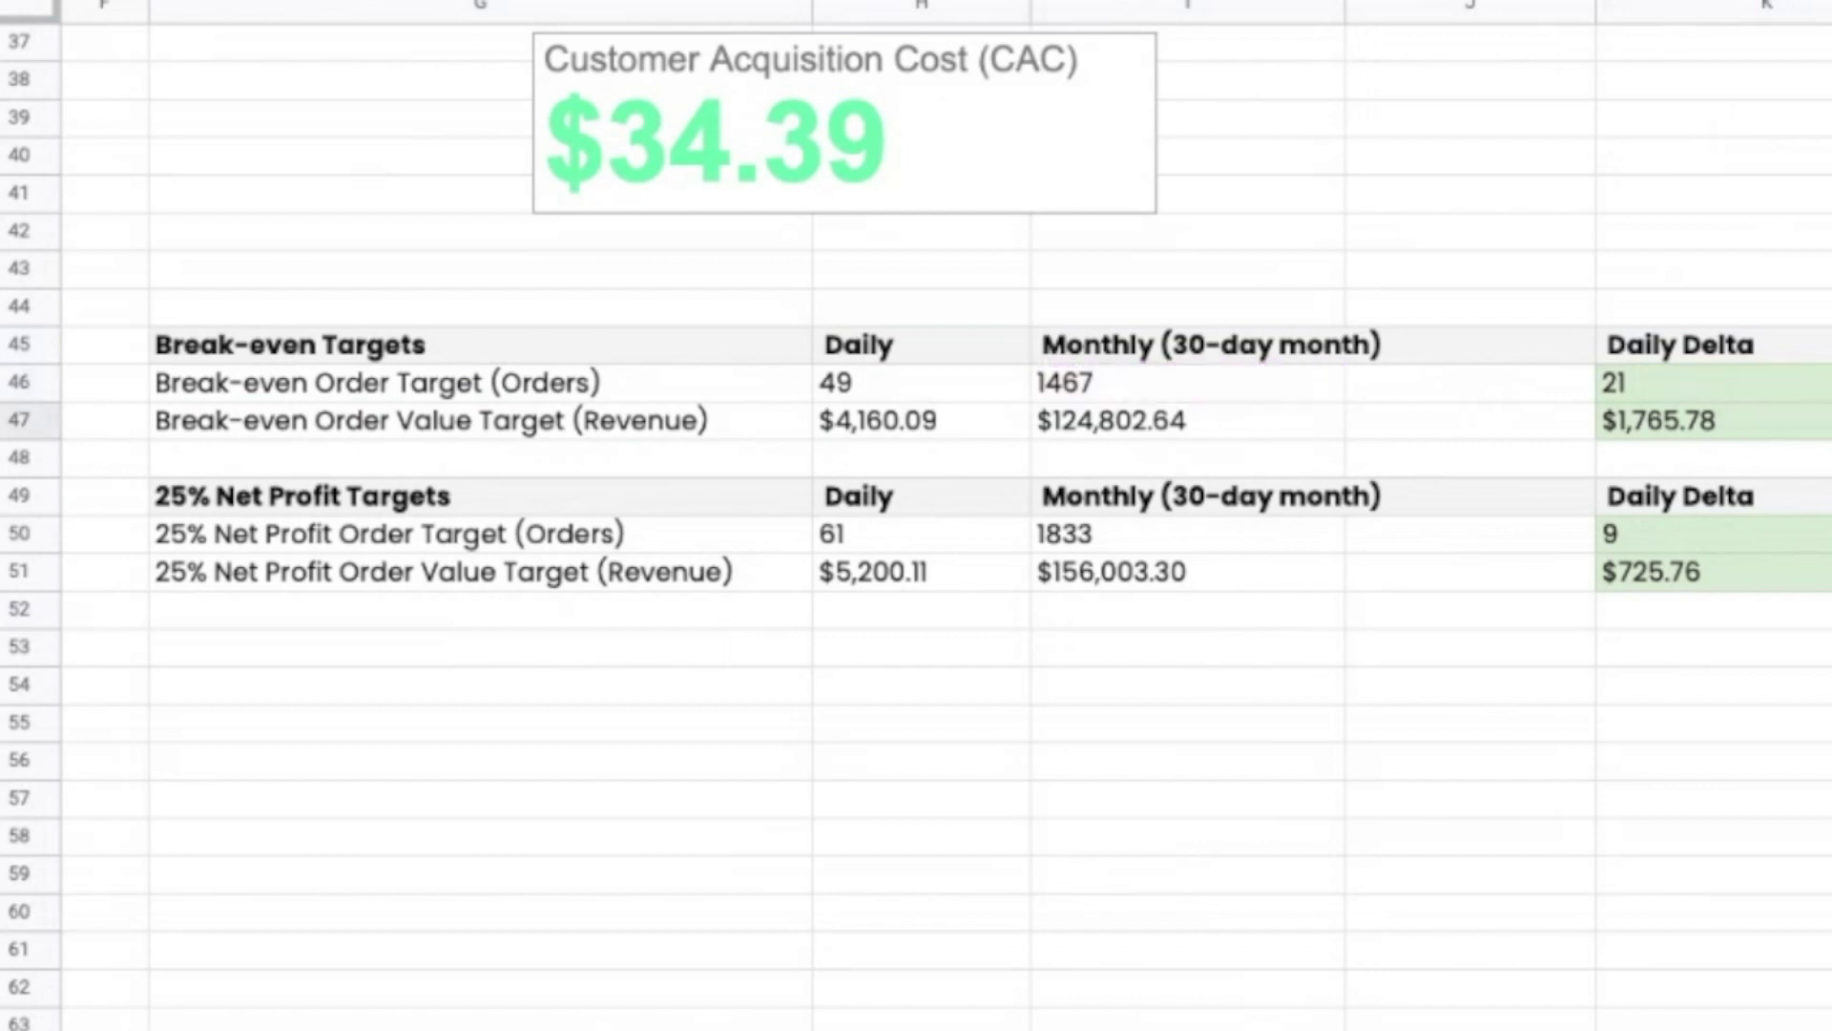
pyautogui.click(1188, 381)
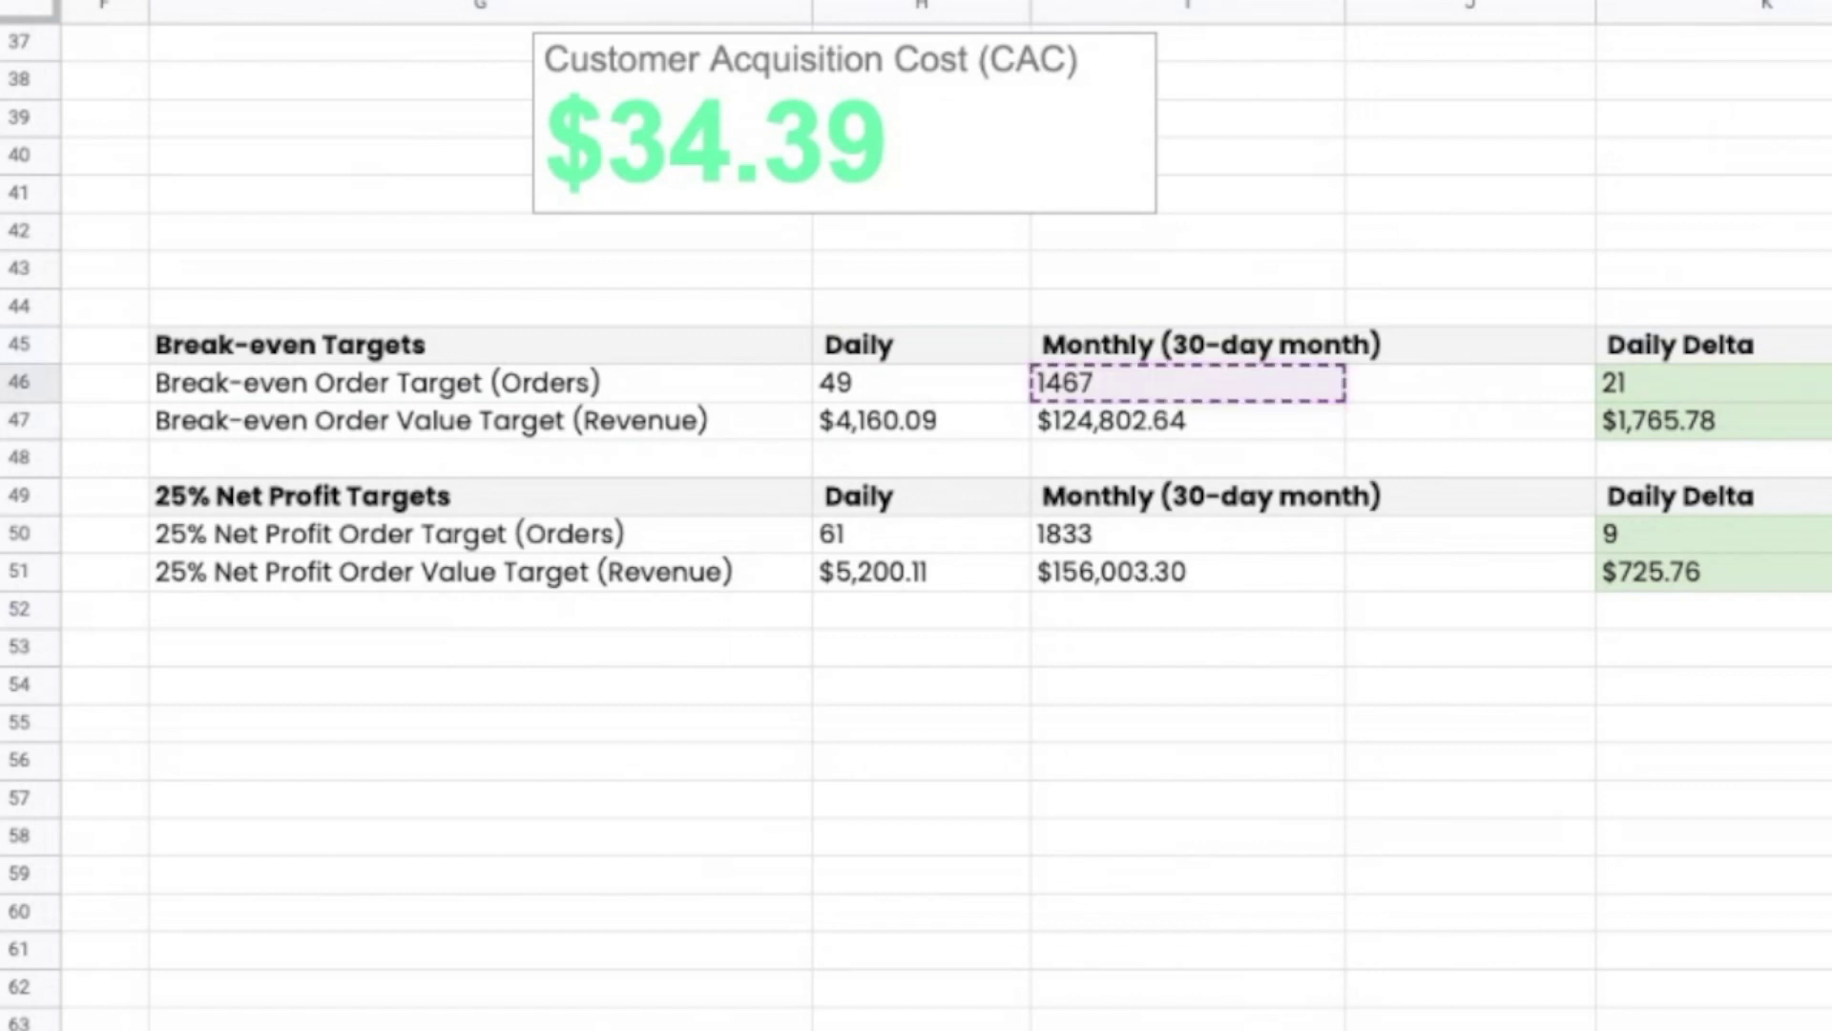
pyautogui.press('Return')
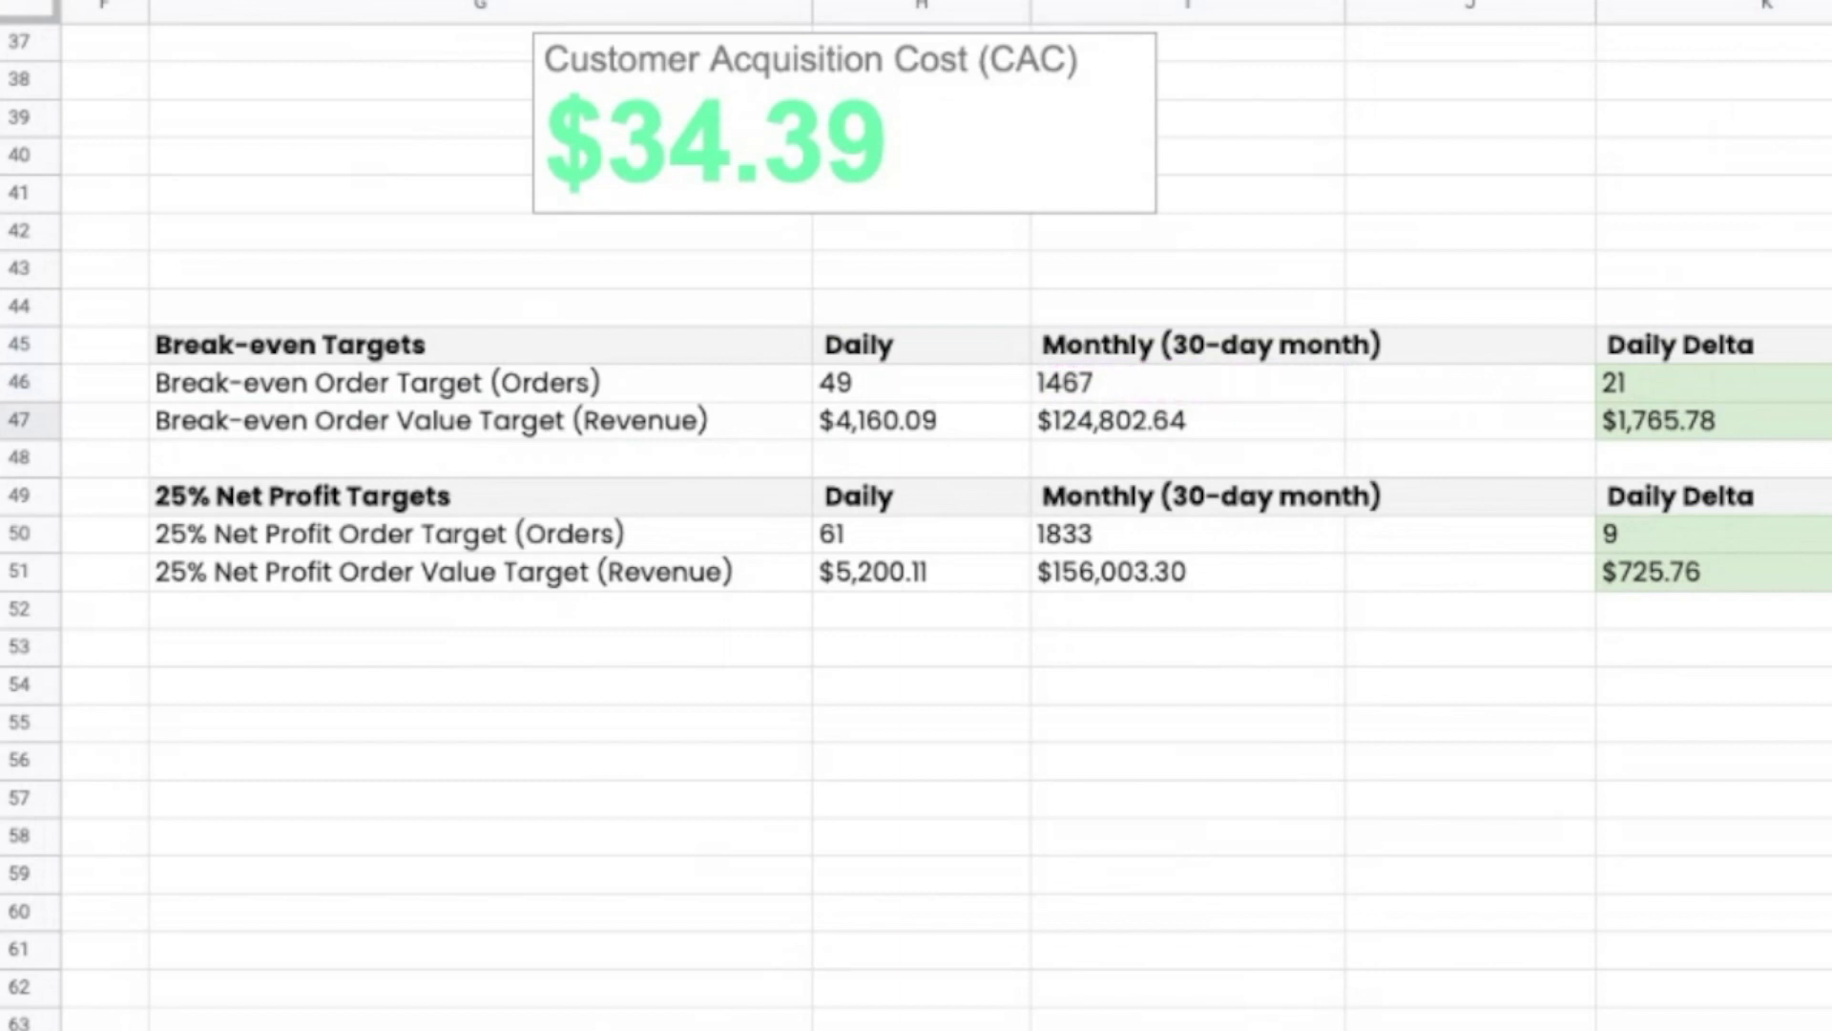
# Inspect the revenue Daily Delta formula in K47 and highlight the break-even delta cells.
pyautogui.doubleClick(1706, 429)
pyautogui.press('Return')
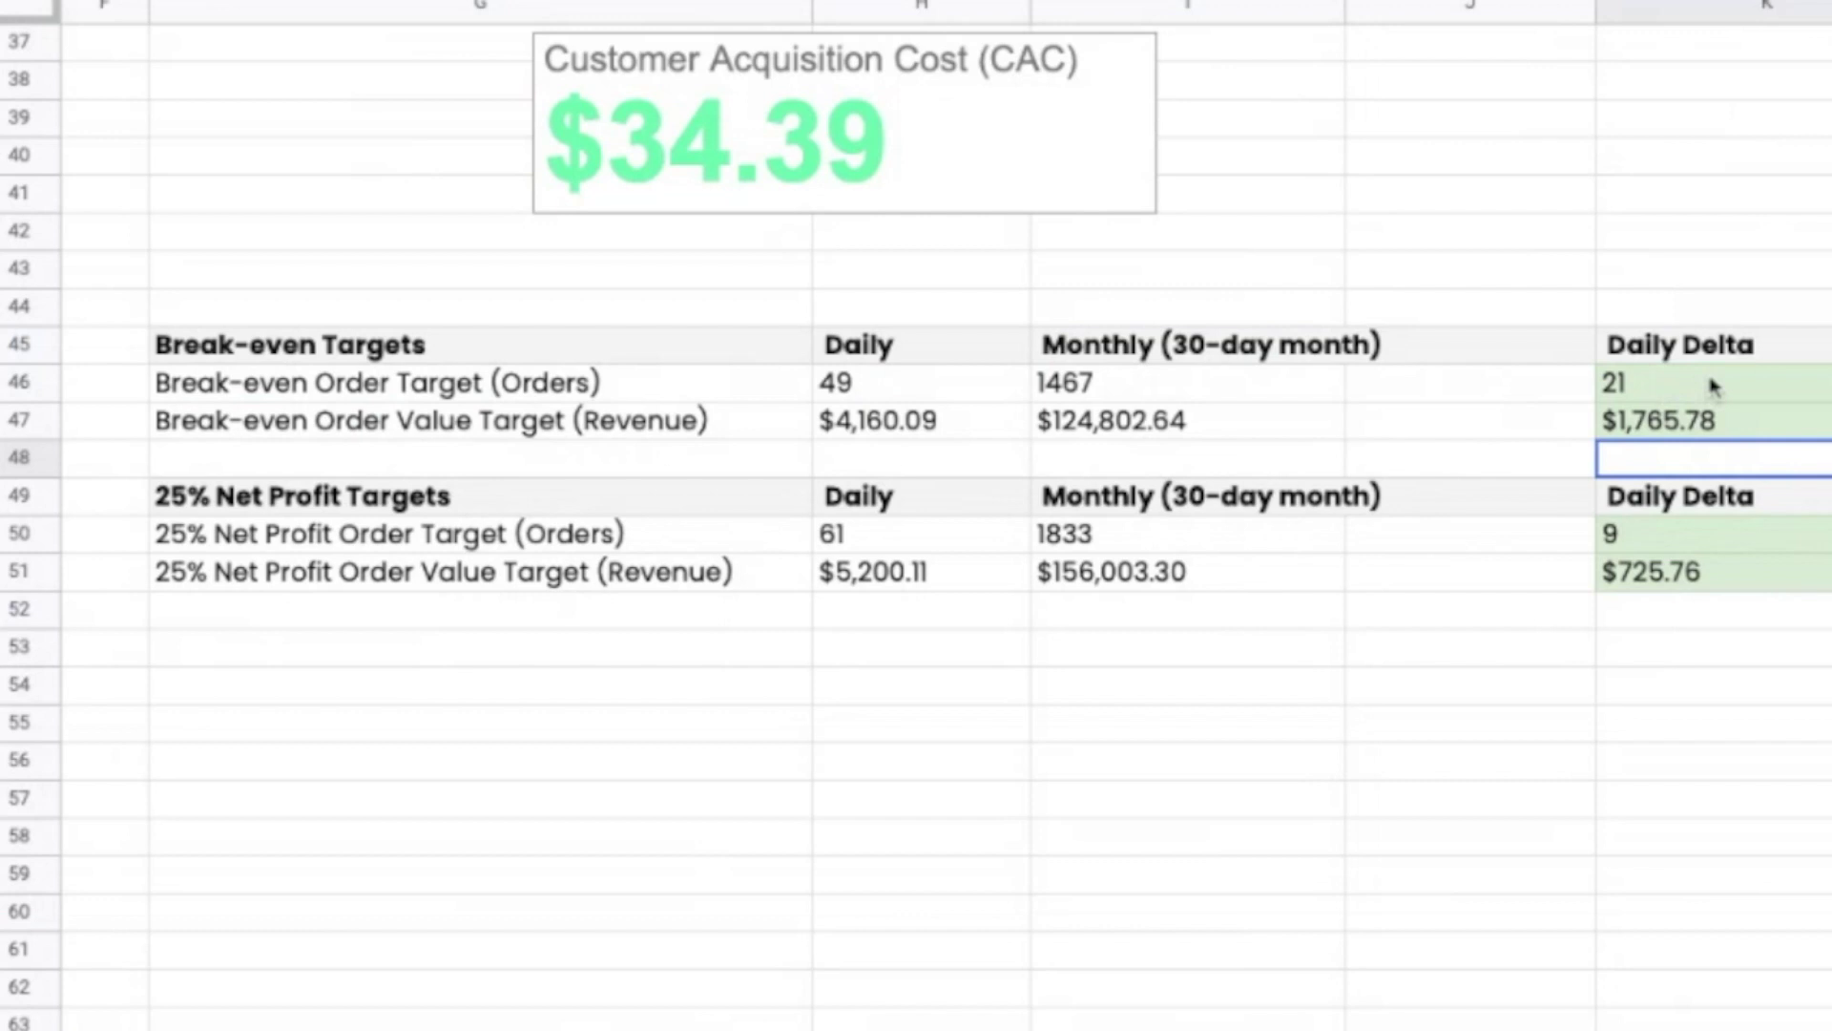
pyautogui.click(1825, 420)
pyautogui.moveTo(1785, 387); pyautogui.dragTo(1767, 408)
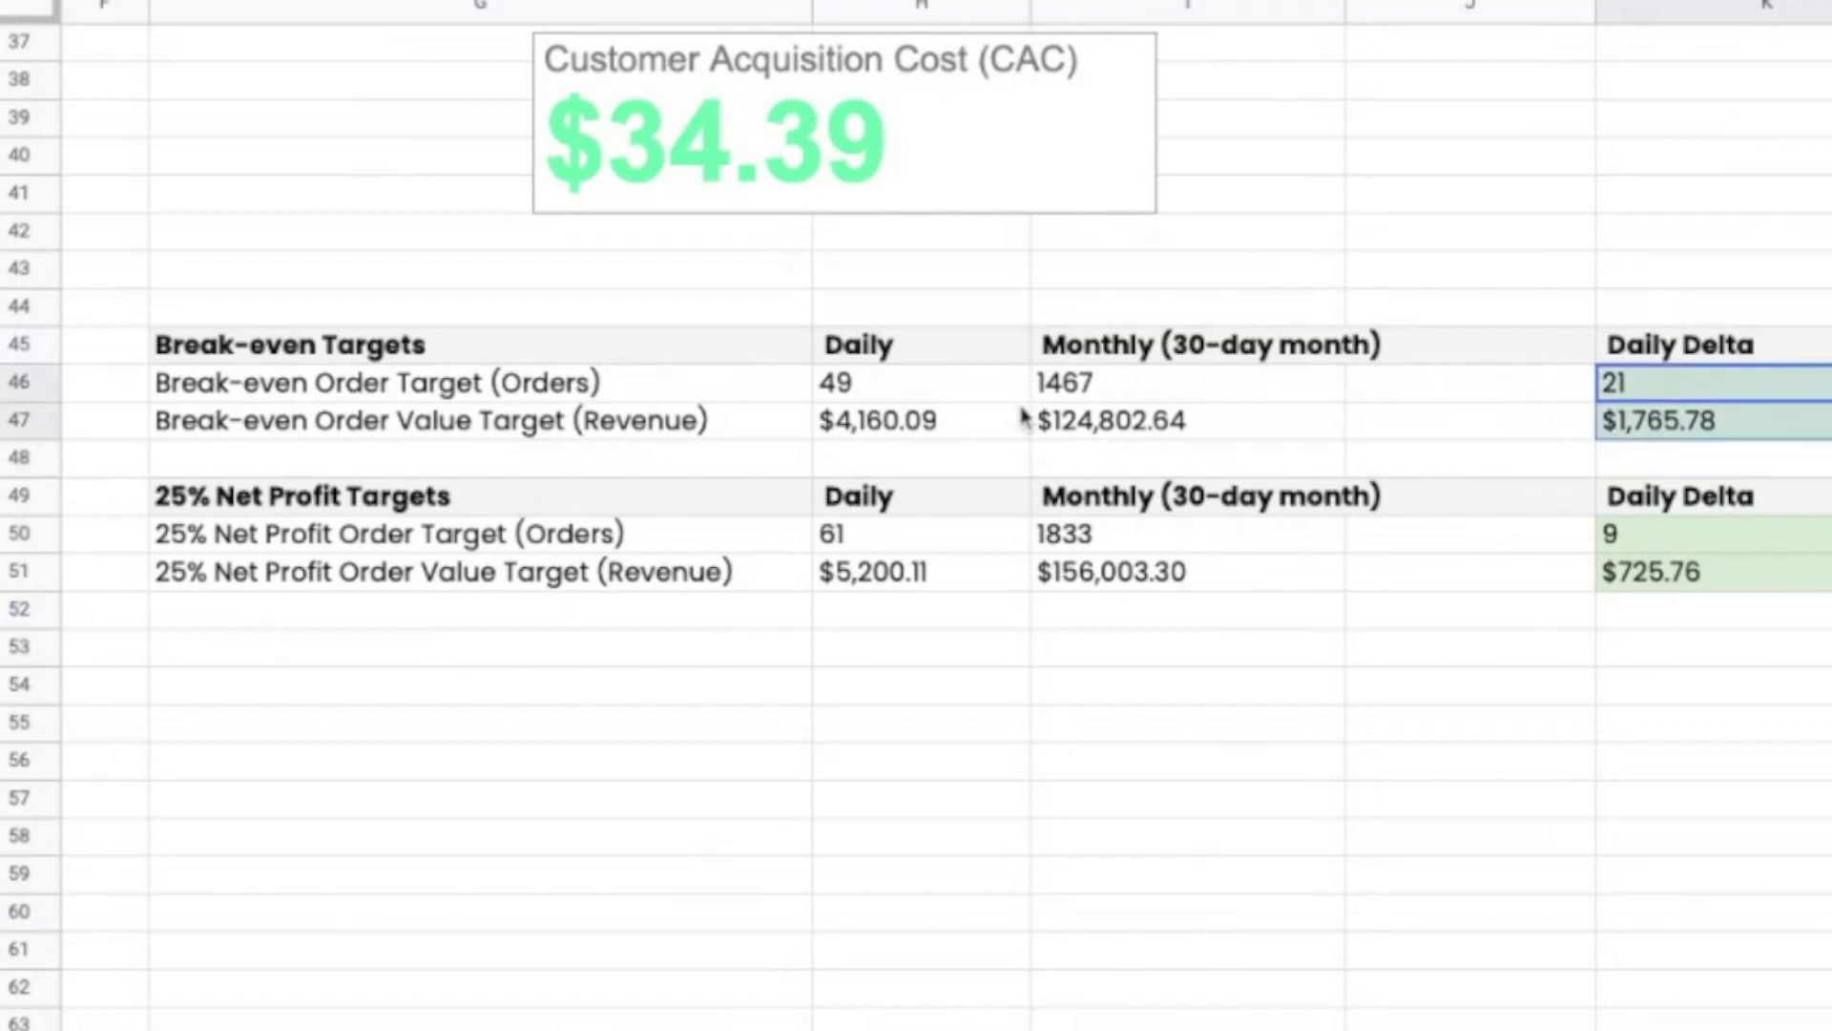
# Compare the daily and monthly break-even targets in columns H and I with the revenue delta in row 47.
pyautogui.click(938, 401)
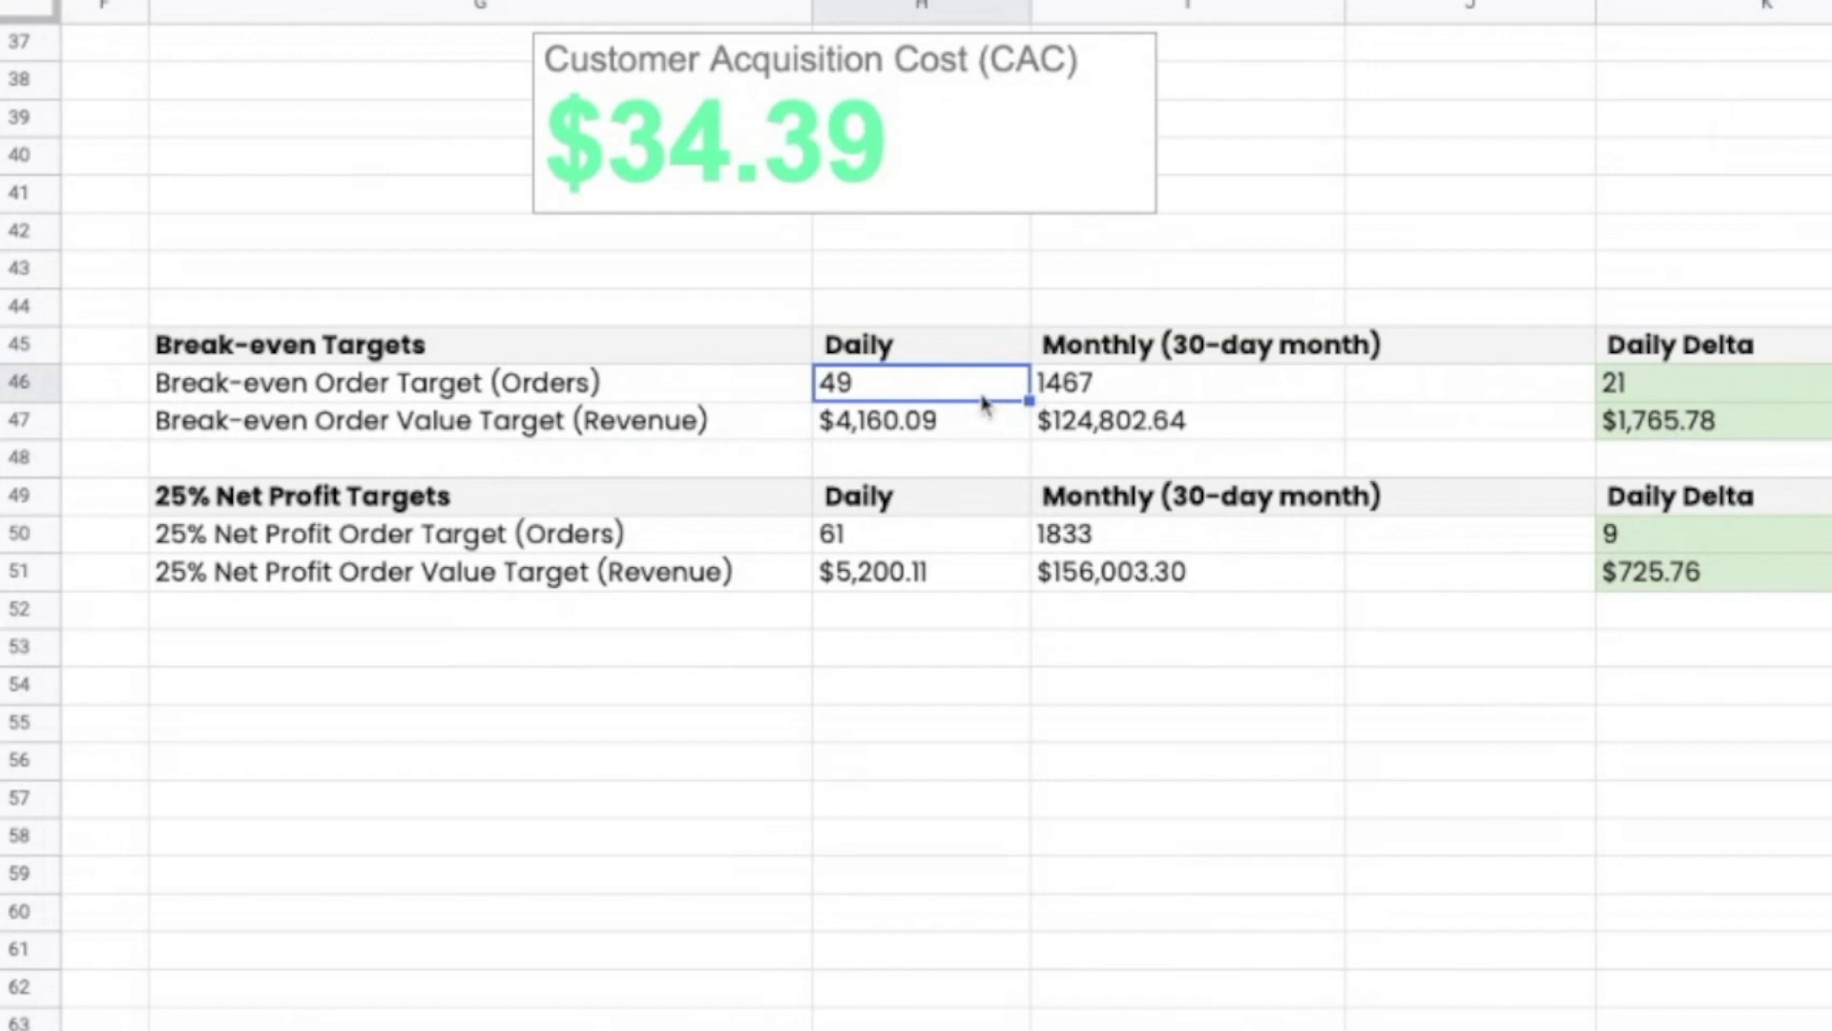
pyautogui.click(922, 353)
pyautogui.click(1116, 353)
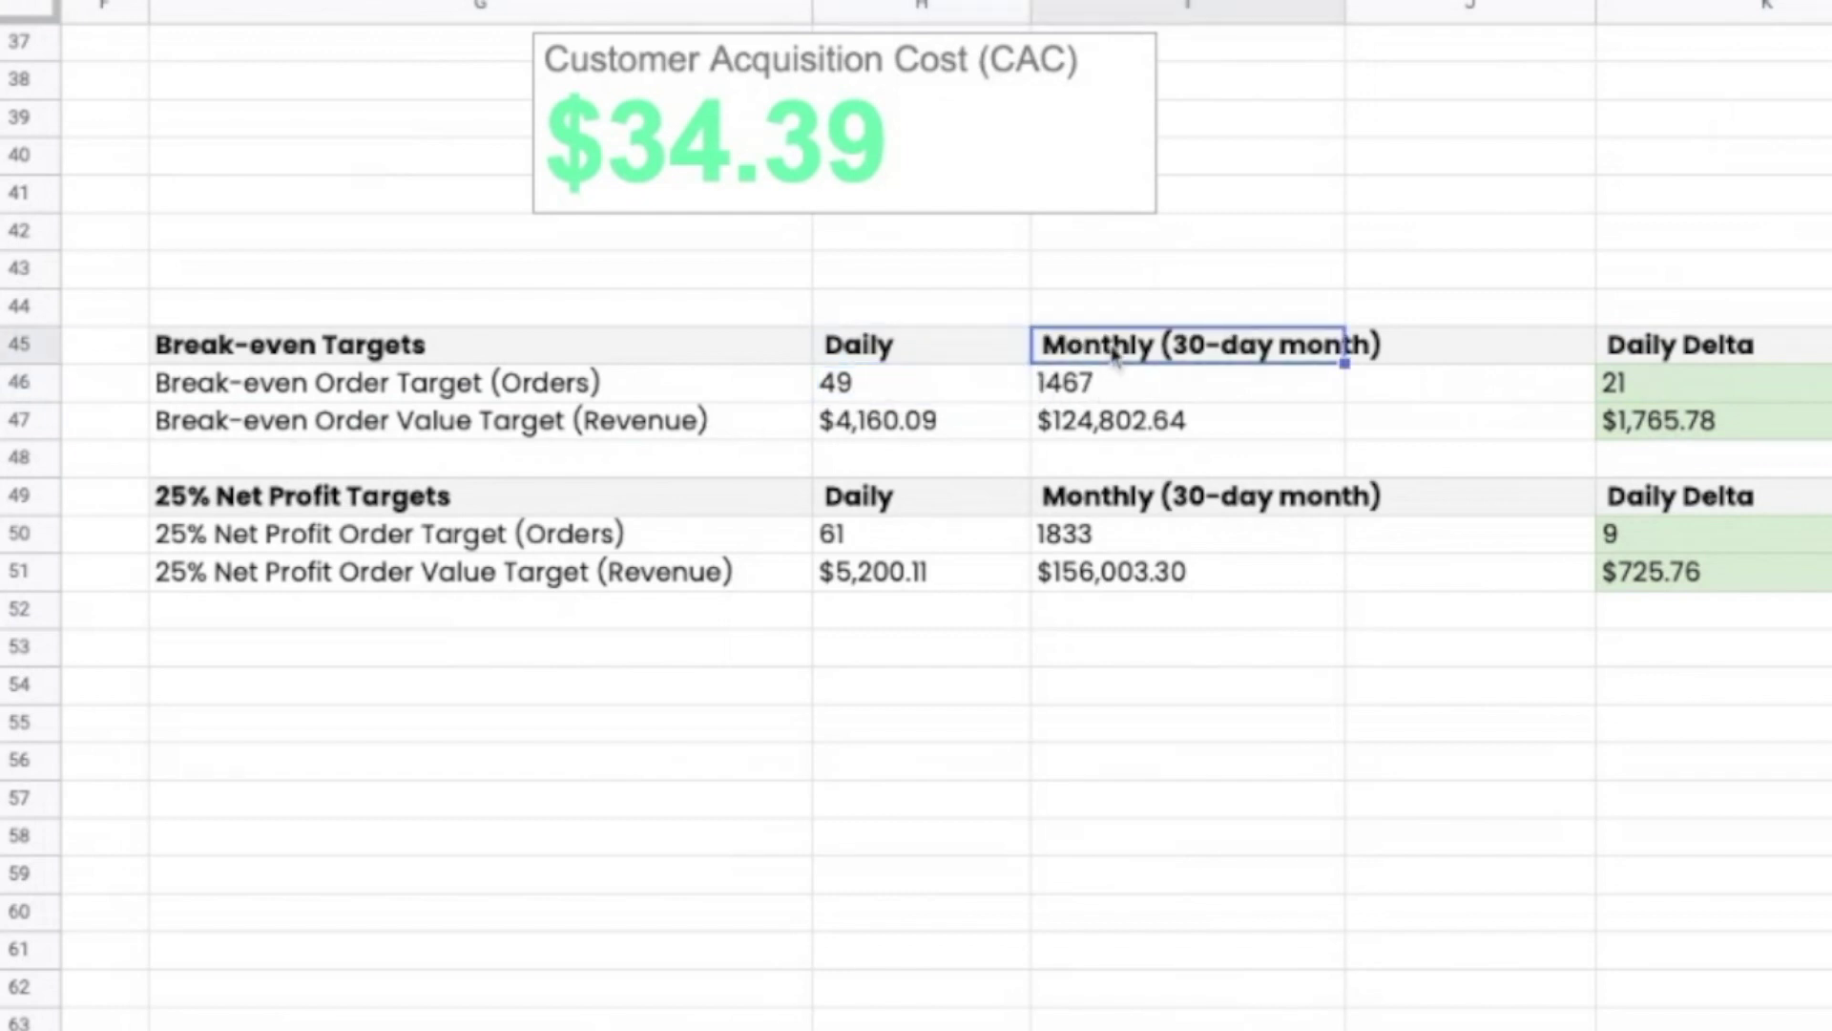
pyautogui.click(1685, 428)
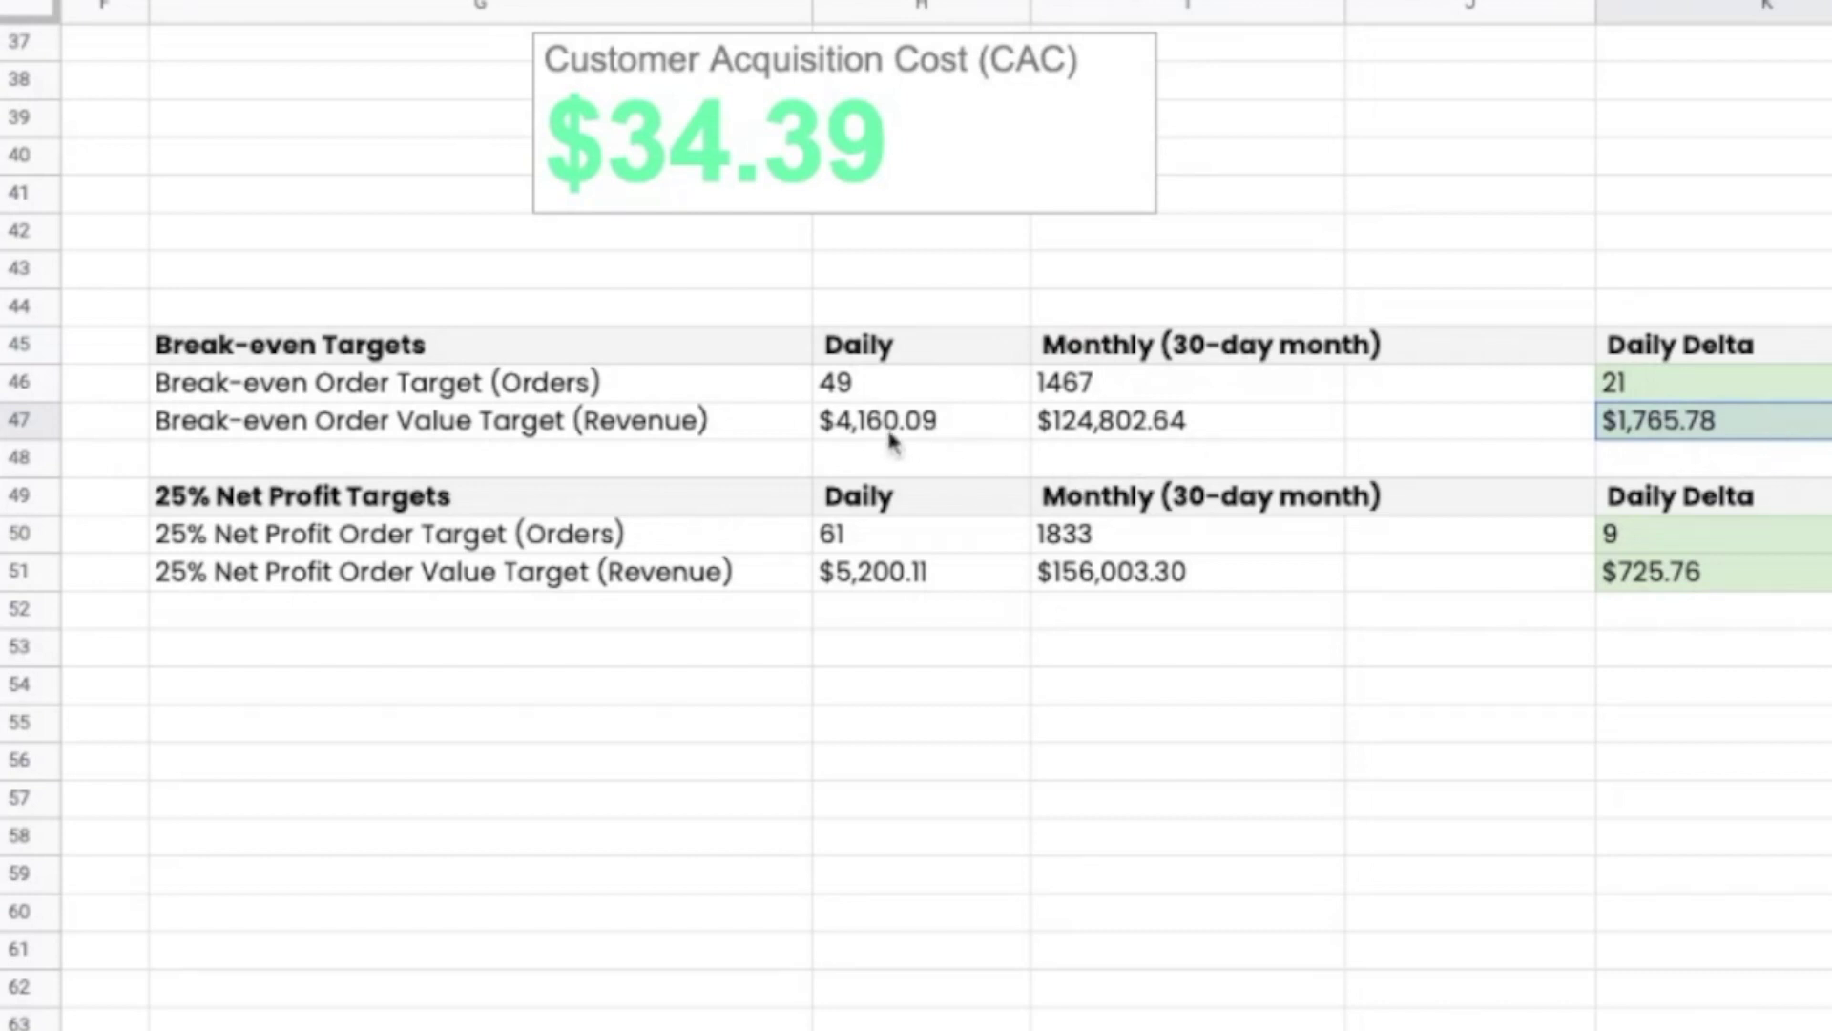
pyautogui.moveTo(932, 426); pyautogui.dragTo(1156, 444)
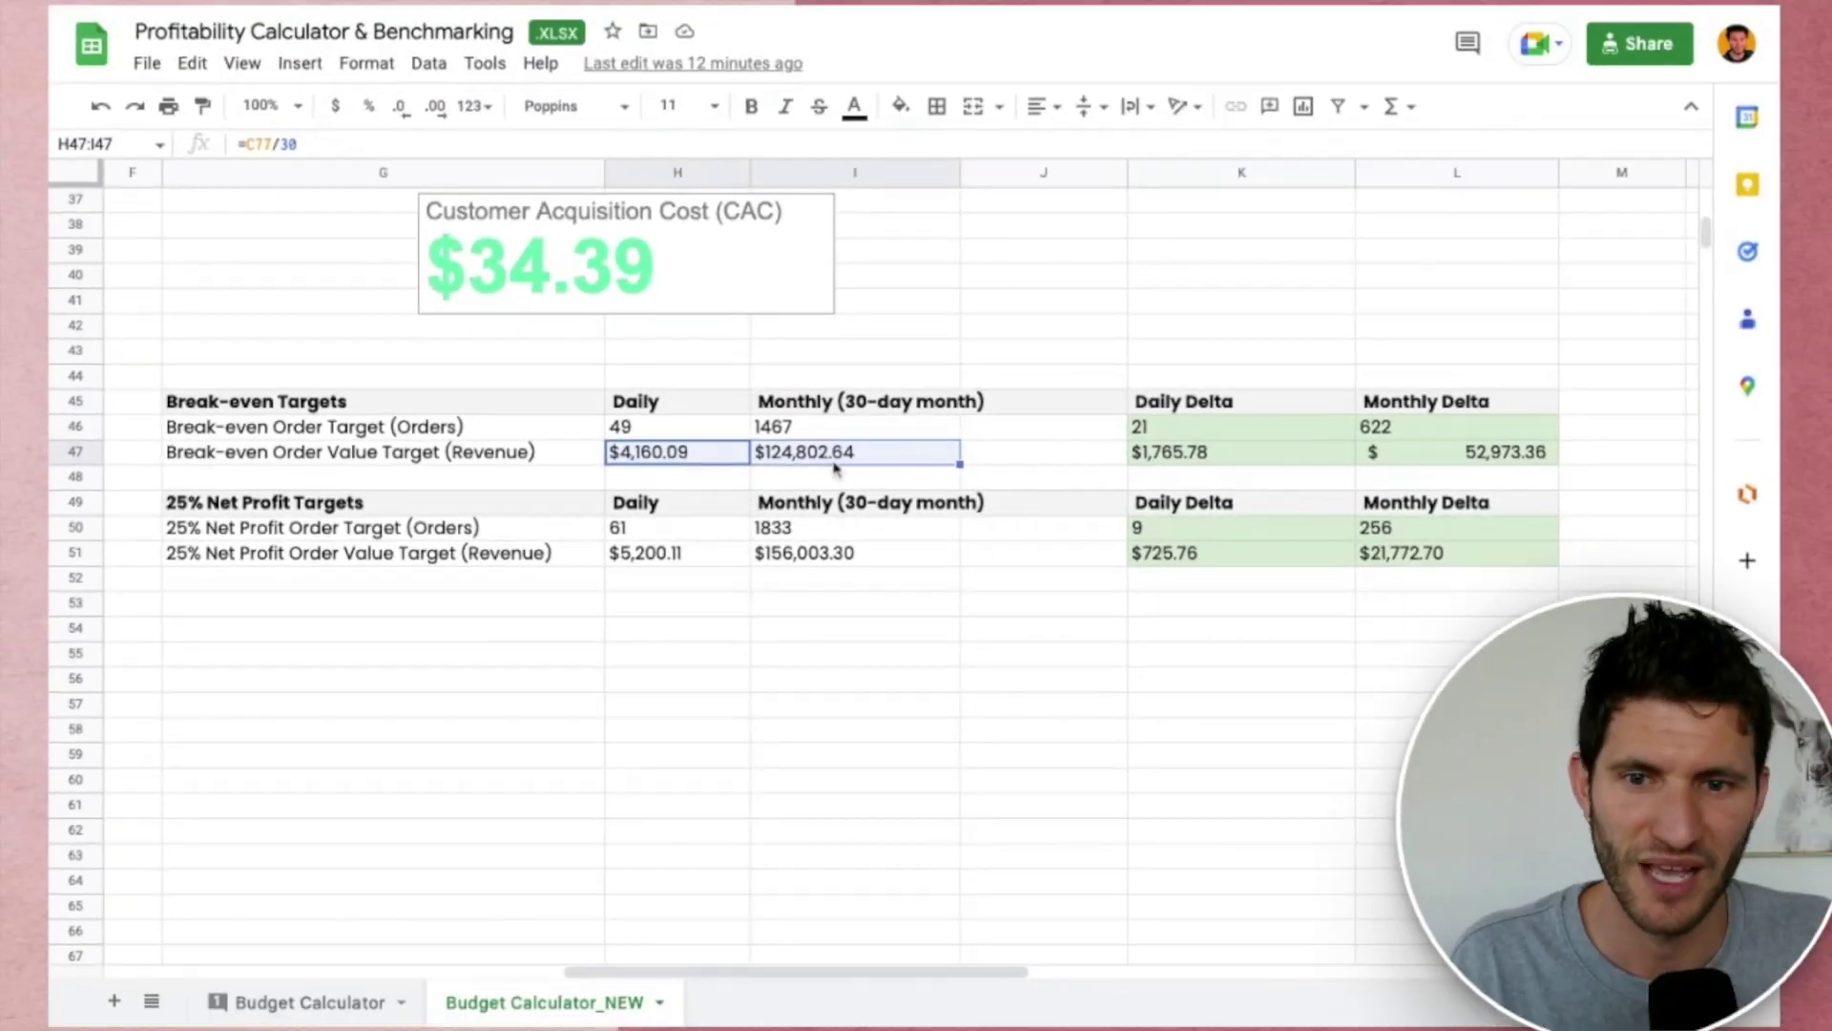
# Highlight the break-even deltas in K46:L47, then review the 25% Net Profit Targets block in G49:I51.
pyautogui.click(1123, 462)
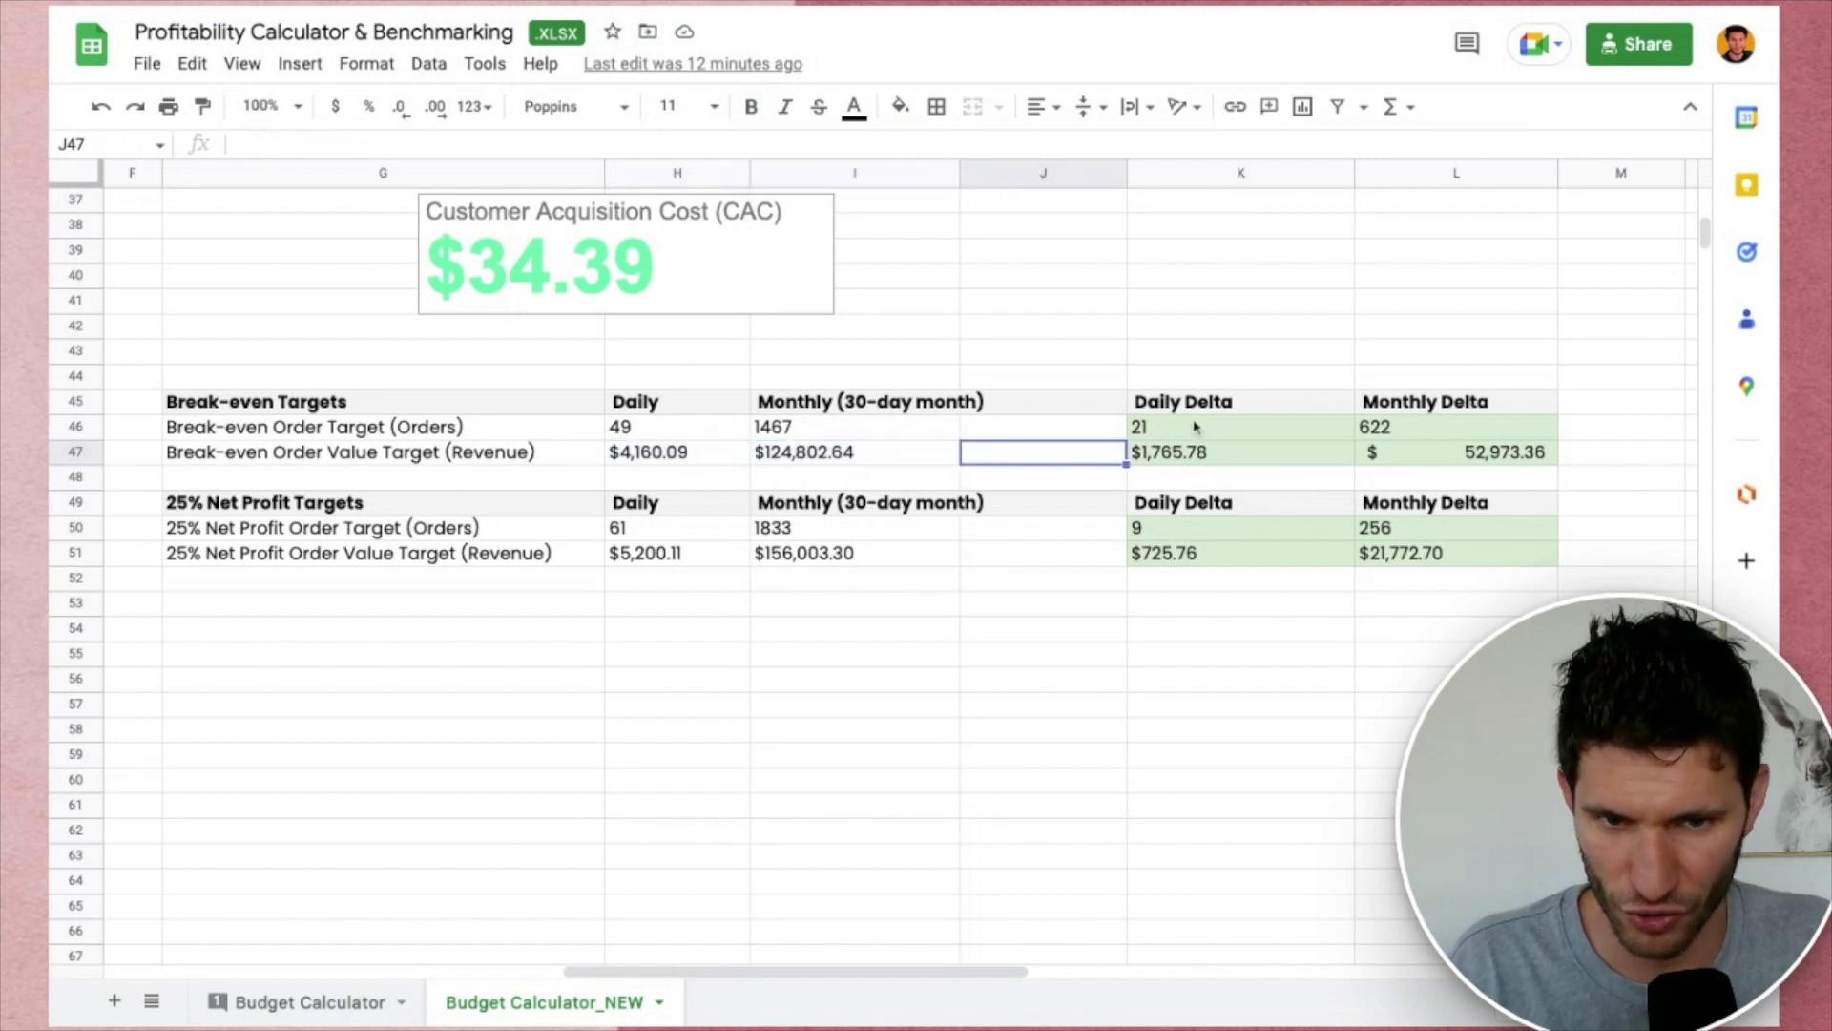
pyautogui.moveTo(1196, 429); pyautogui.dragTo(1418, 466)
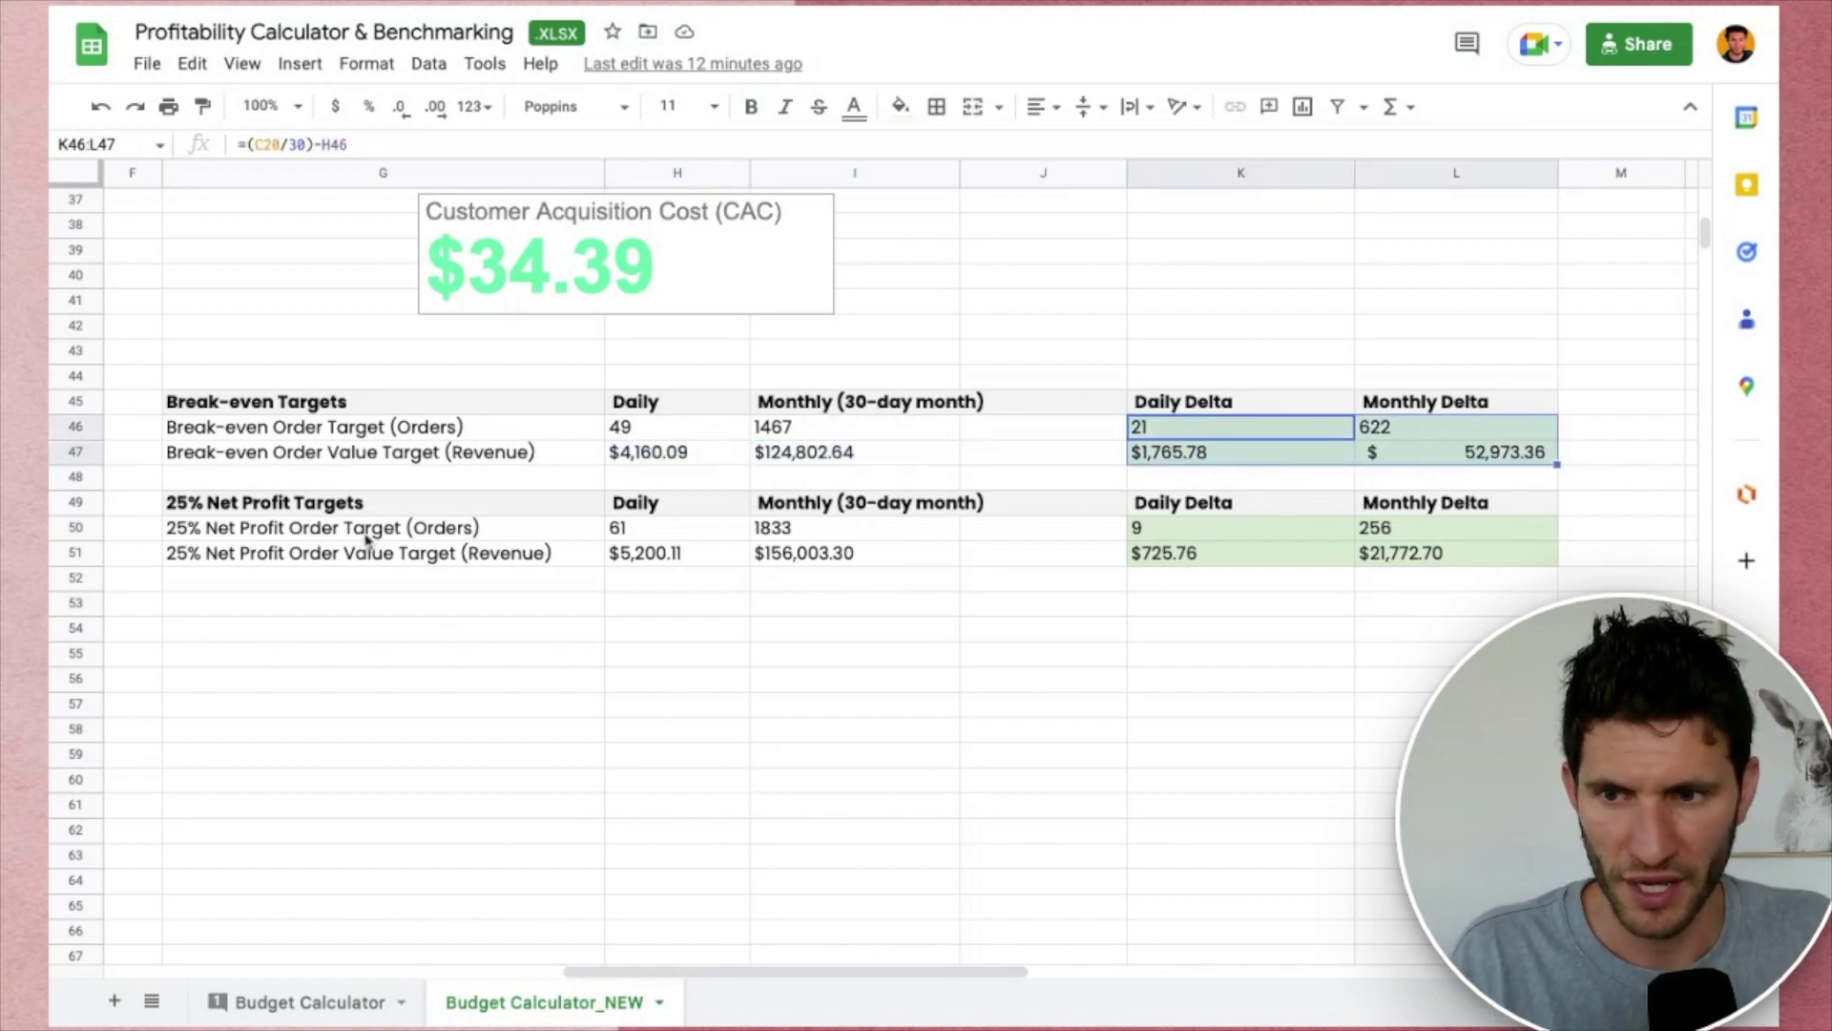
pyautogui.moveTo(271, 509); pyautogui.dragTo(859, 556)
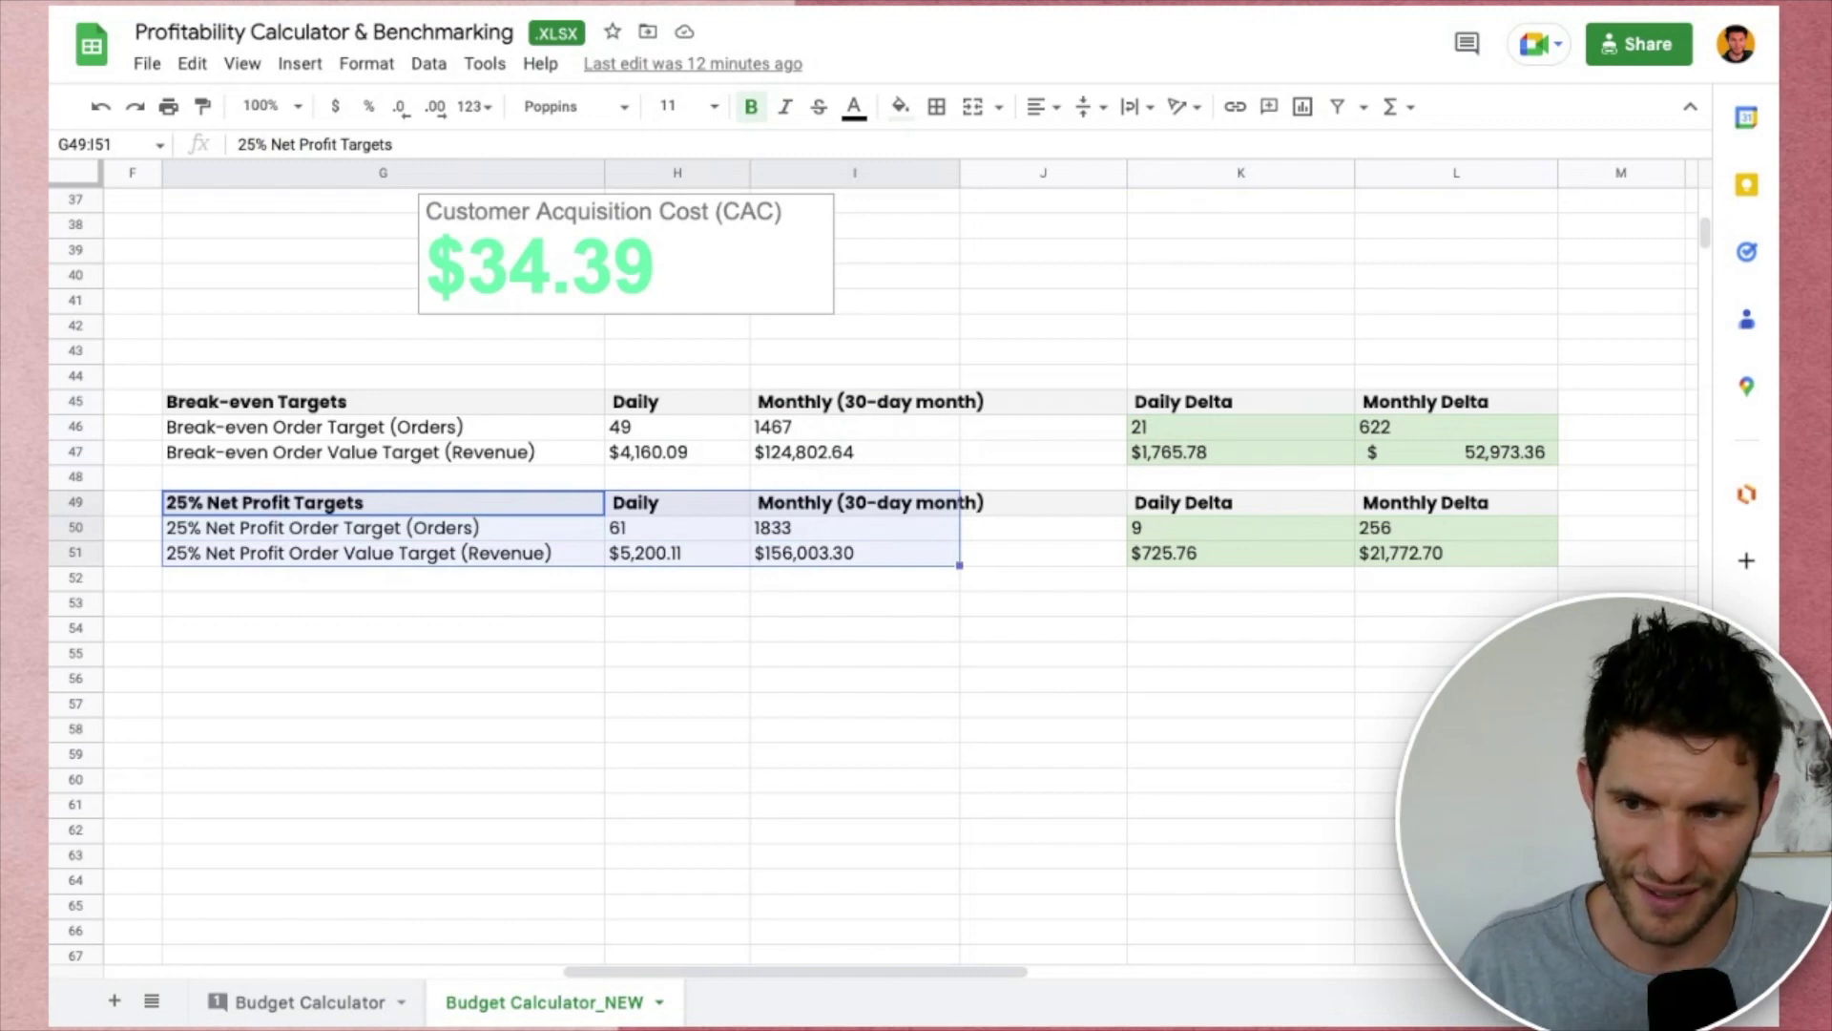
pyautogui.click(709, 636)
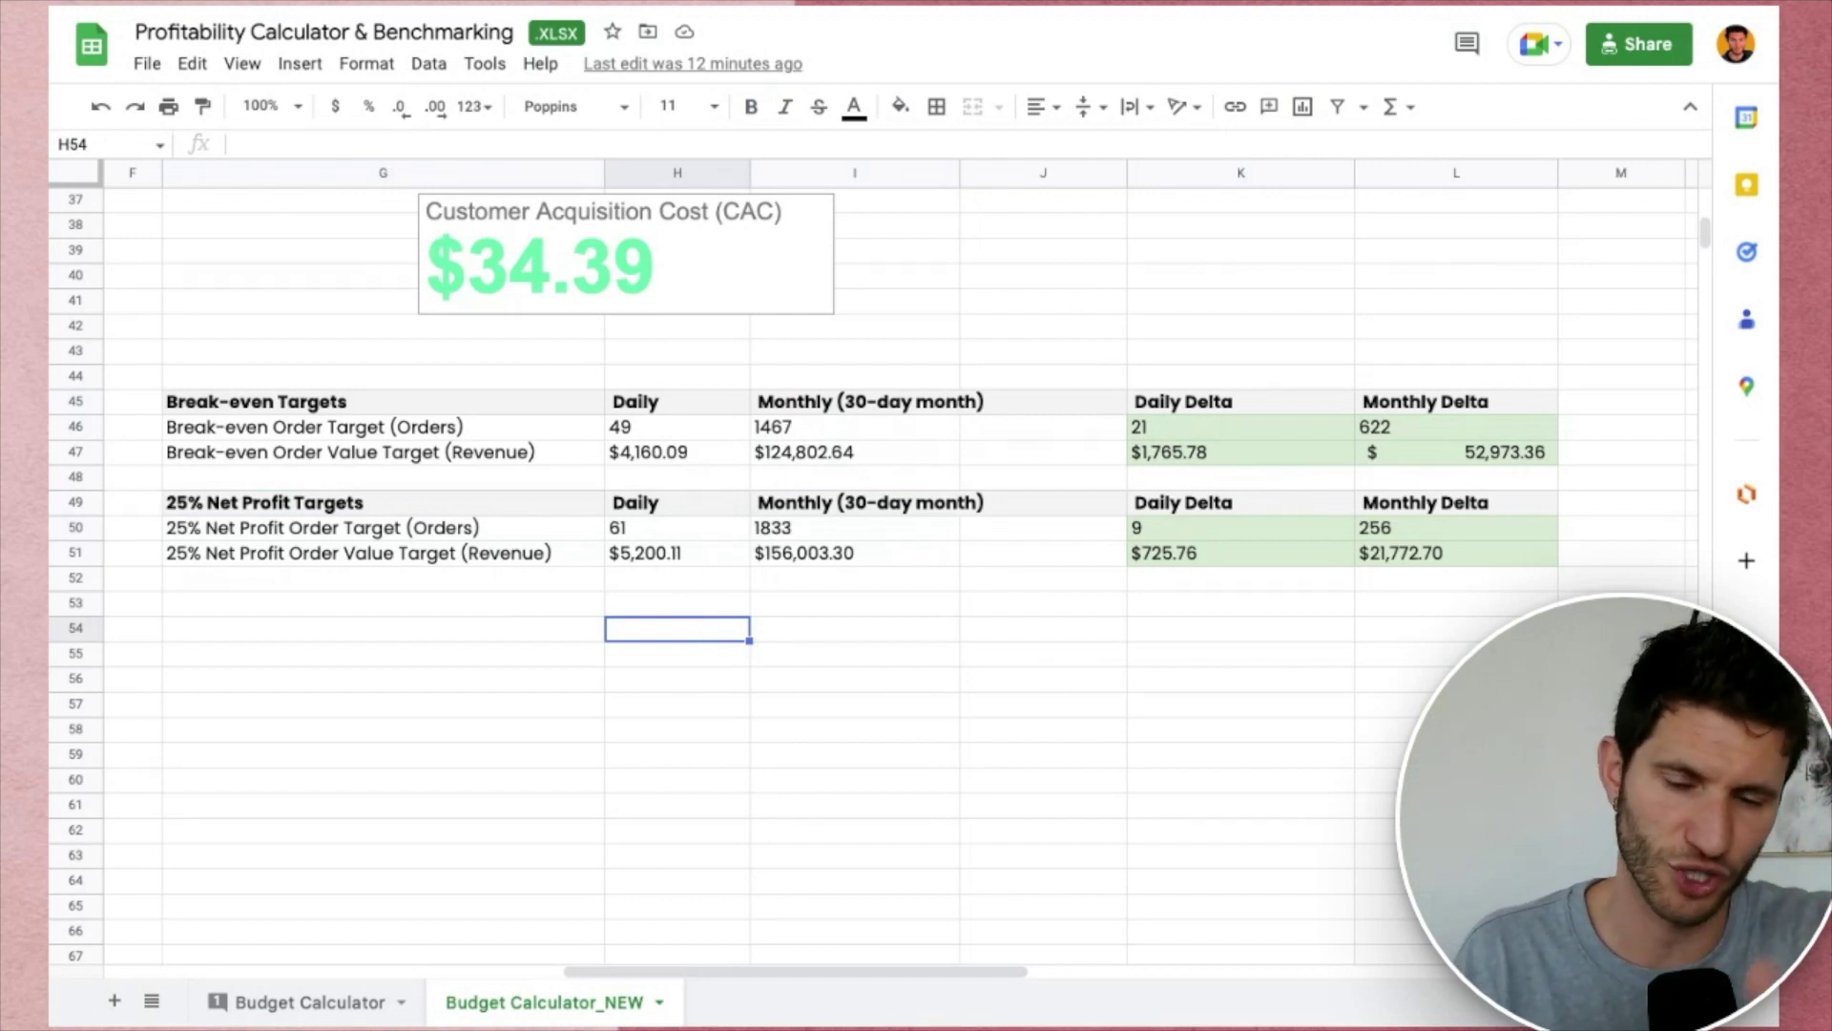
# Check the Net Profit before Tax performance in H14 against its target in the Step 3 Ecommerce Health table.
pyautogui.scroll(10, 873, 573)
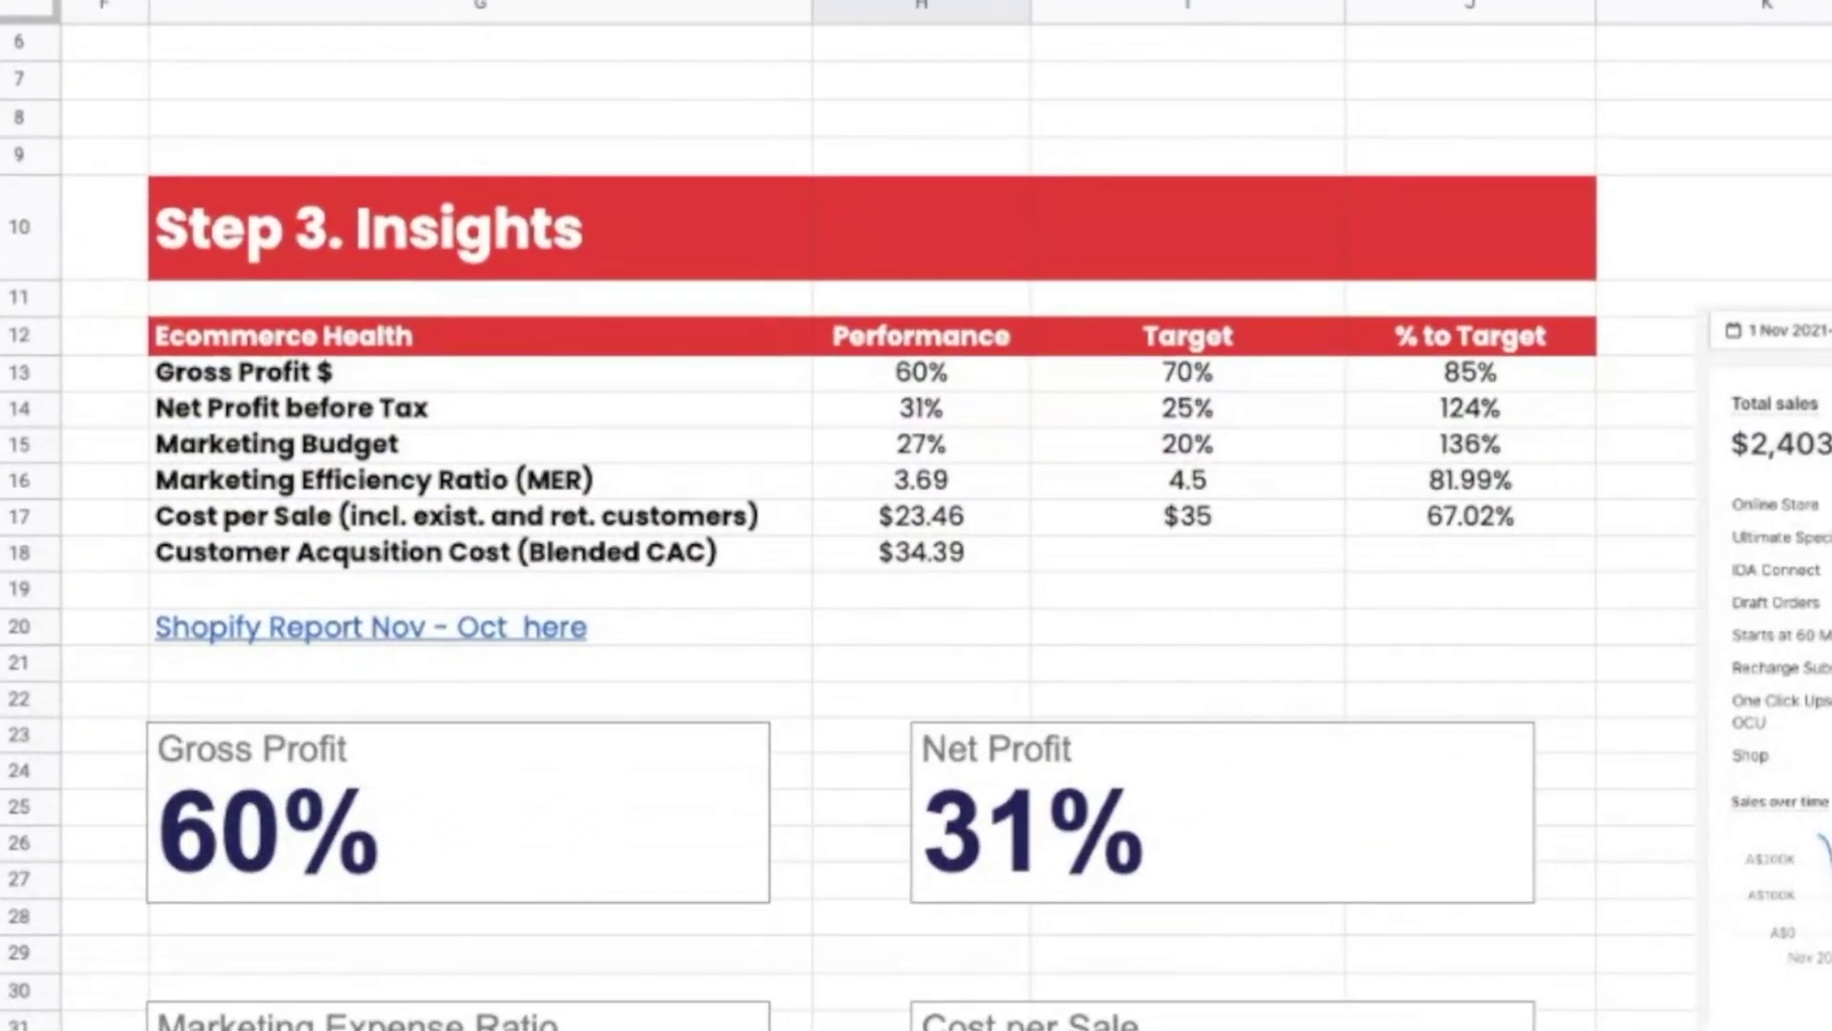
pyautogui.scroll(-1, 925, 556)
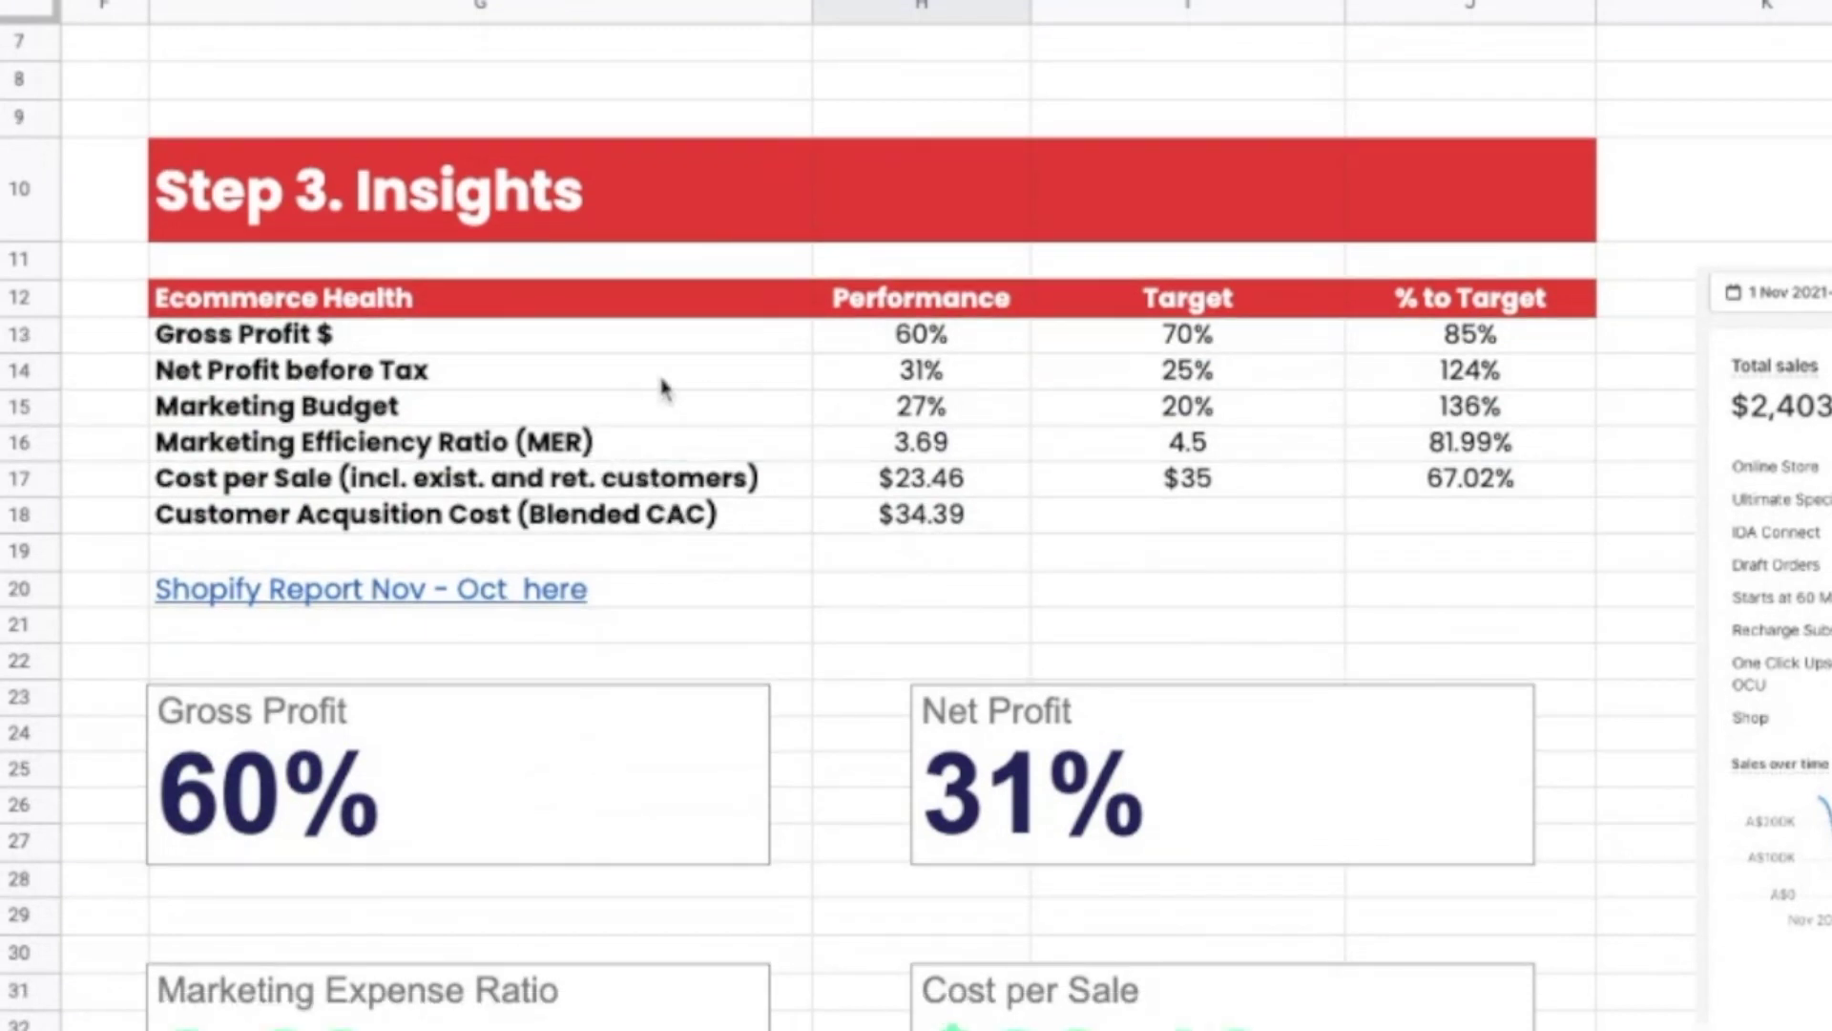
pyautogui.click(948, 387)
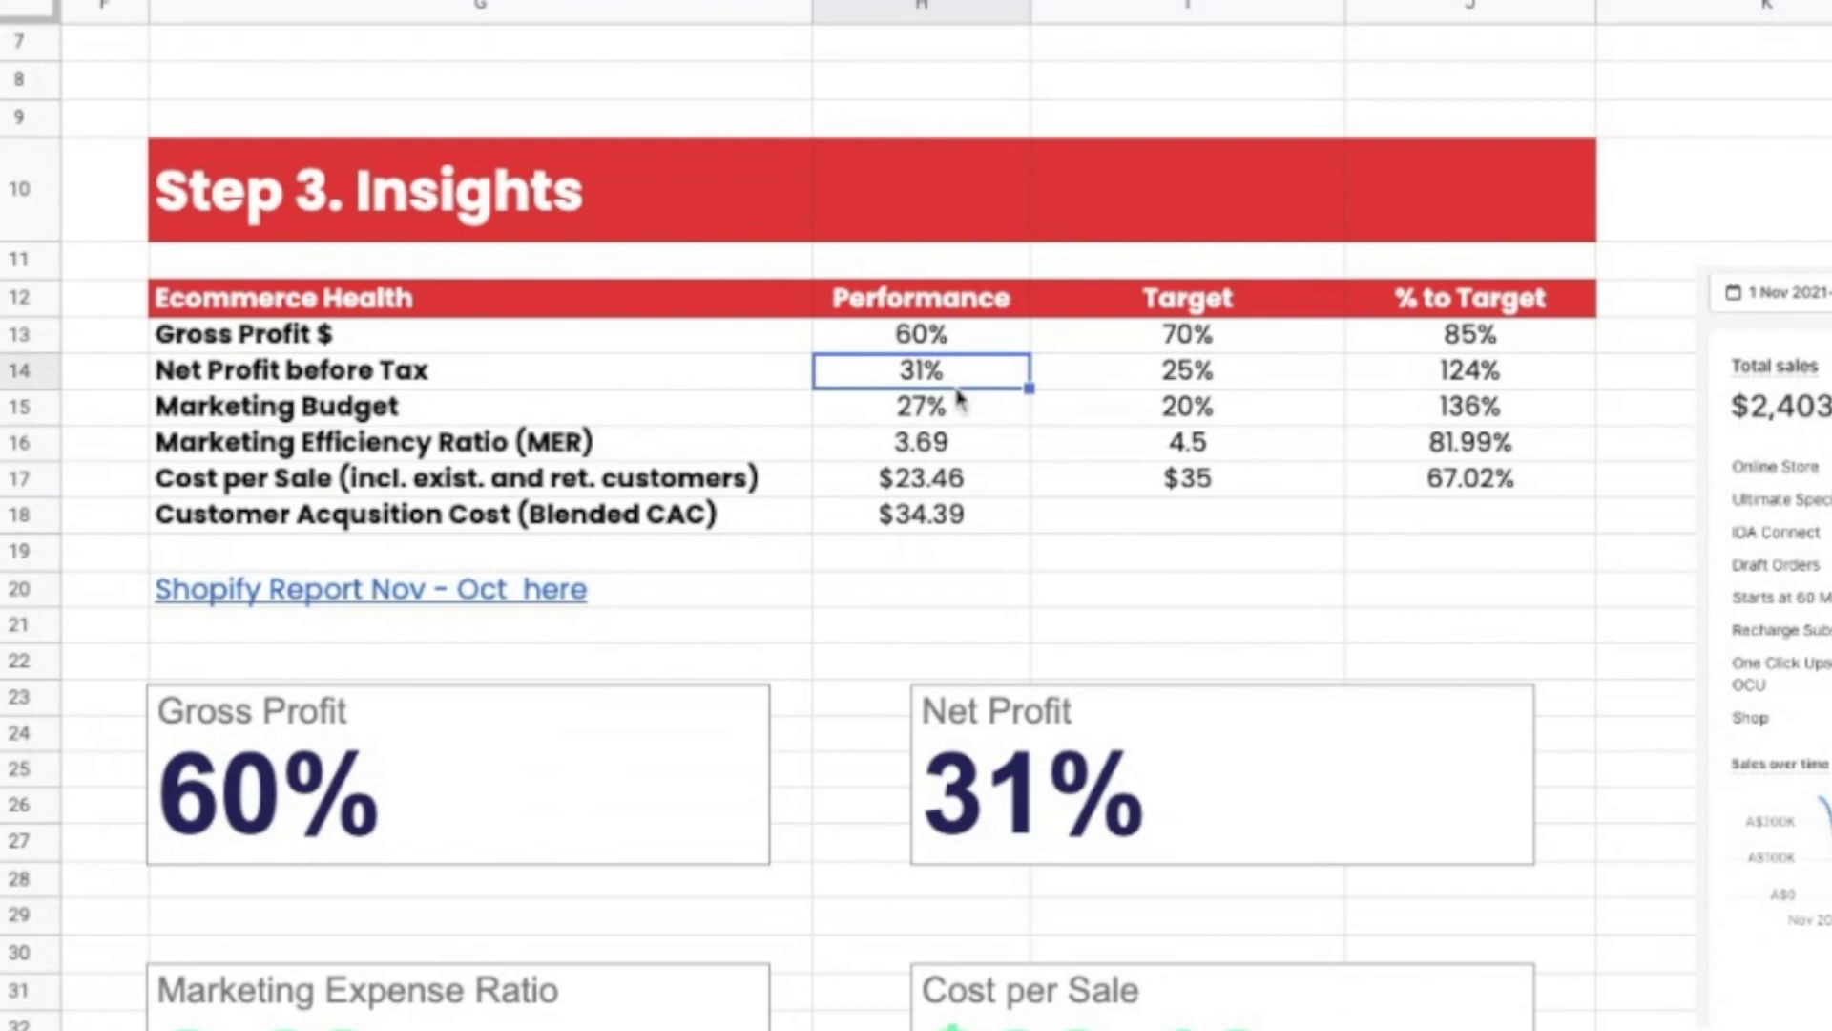
pyautogui.scroll(-3, 966, 409)
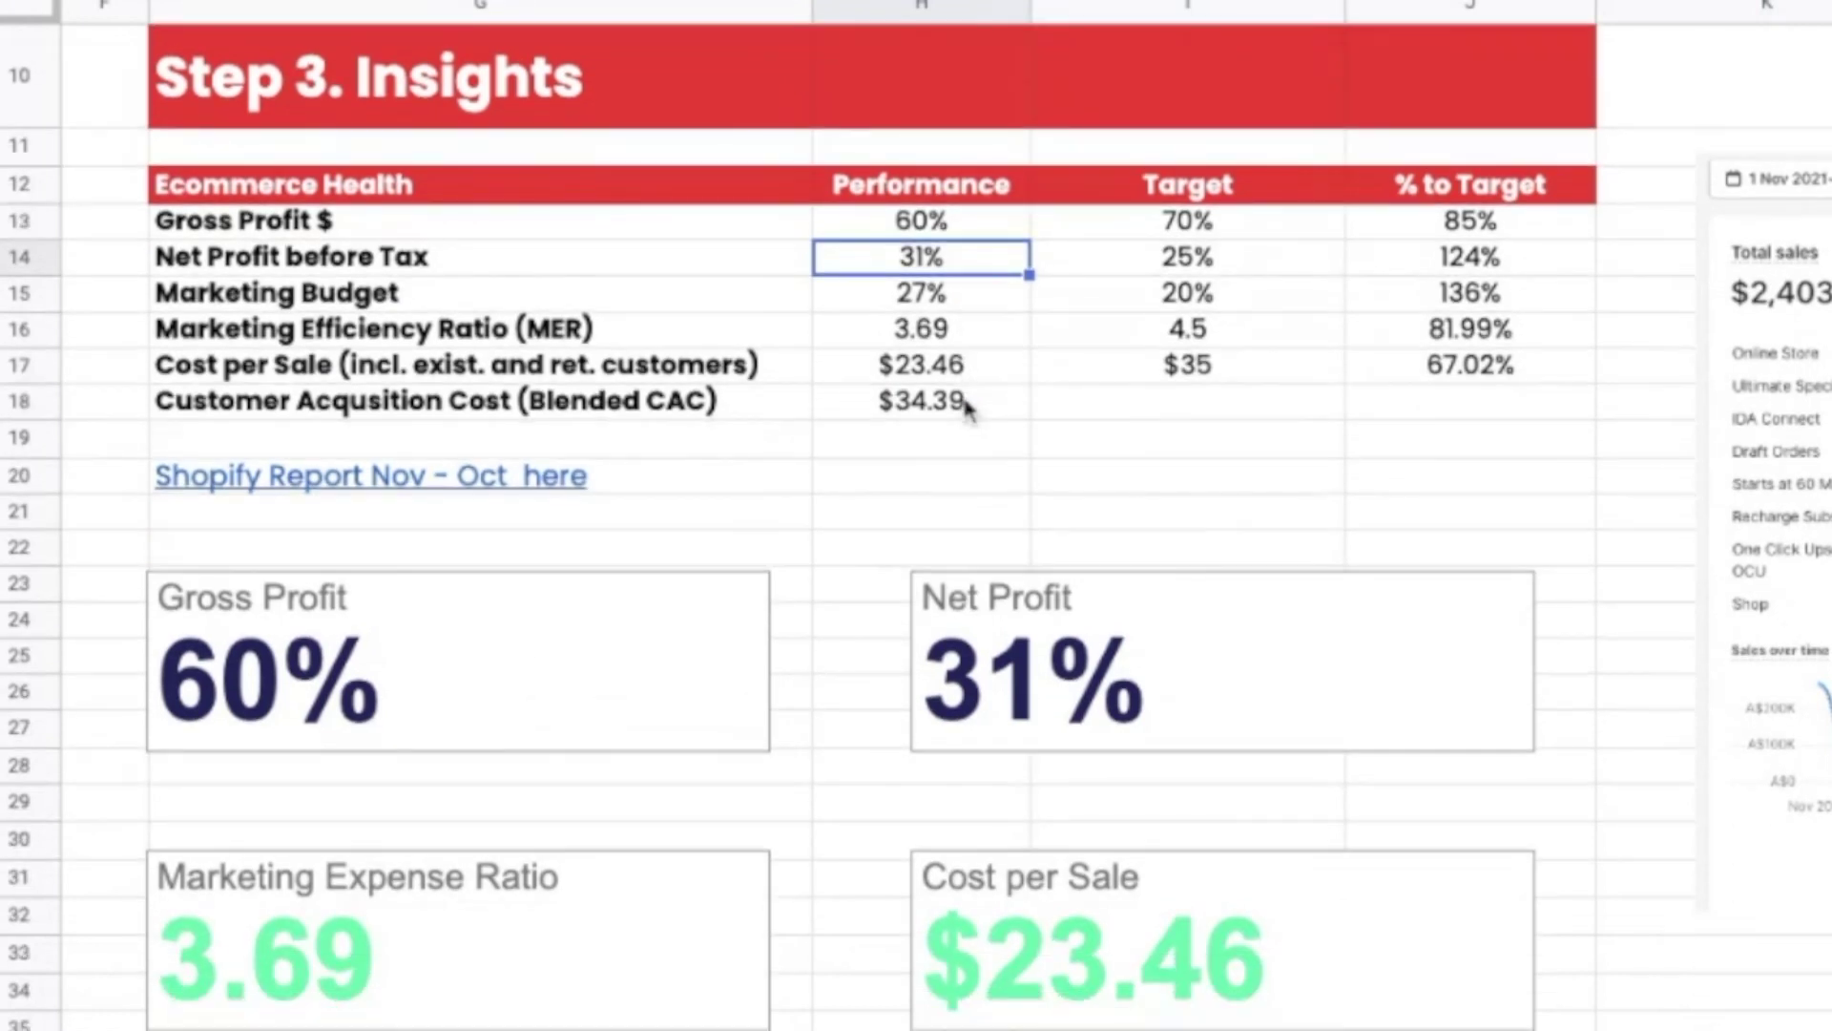
# Review the 25% Net Profit Targets block and its daily and monthly order targets in H50 and I50.
pyautogui.scroll(-8, 916, 516)
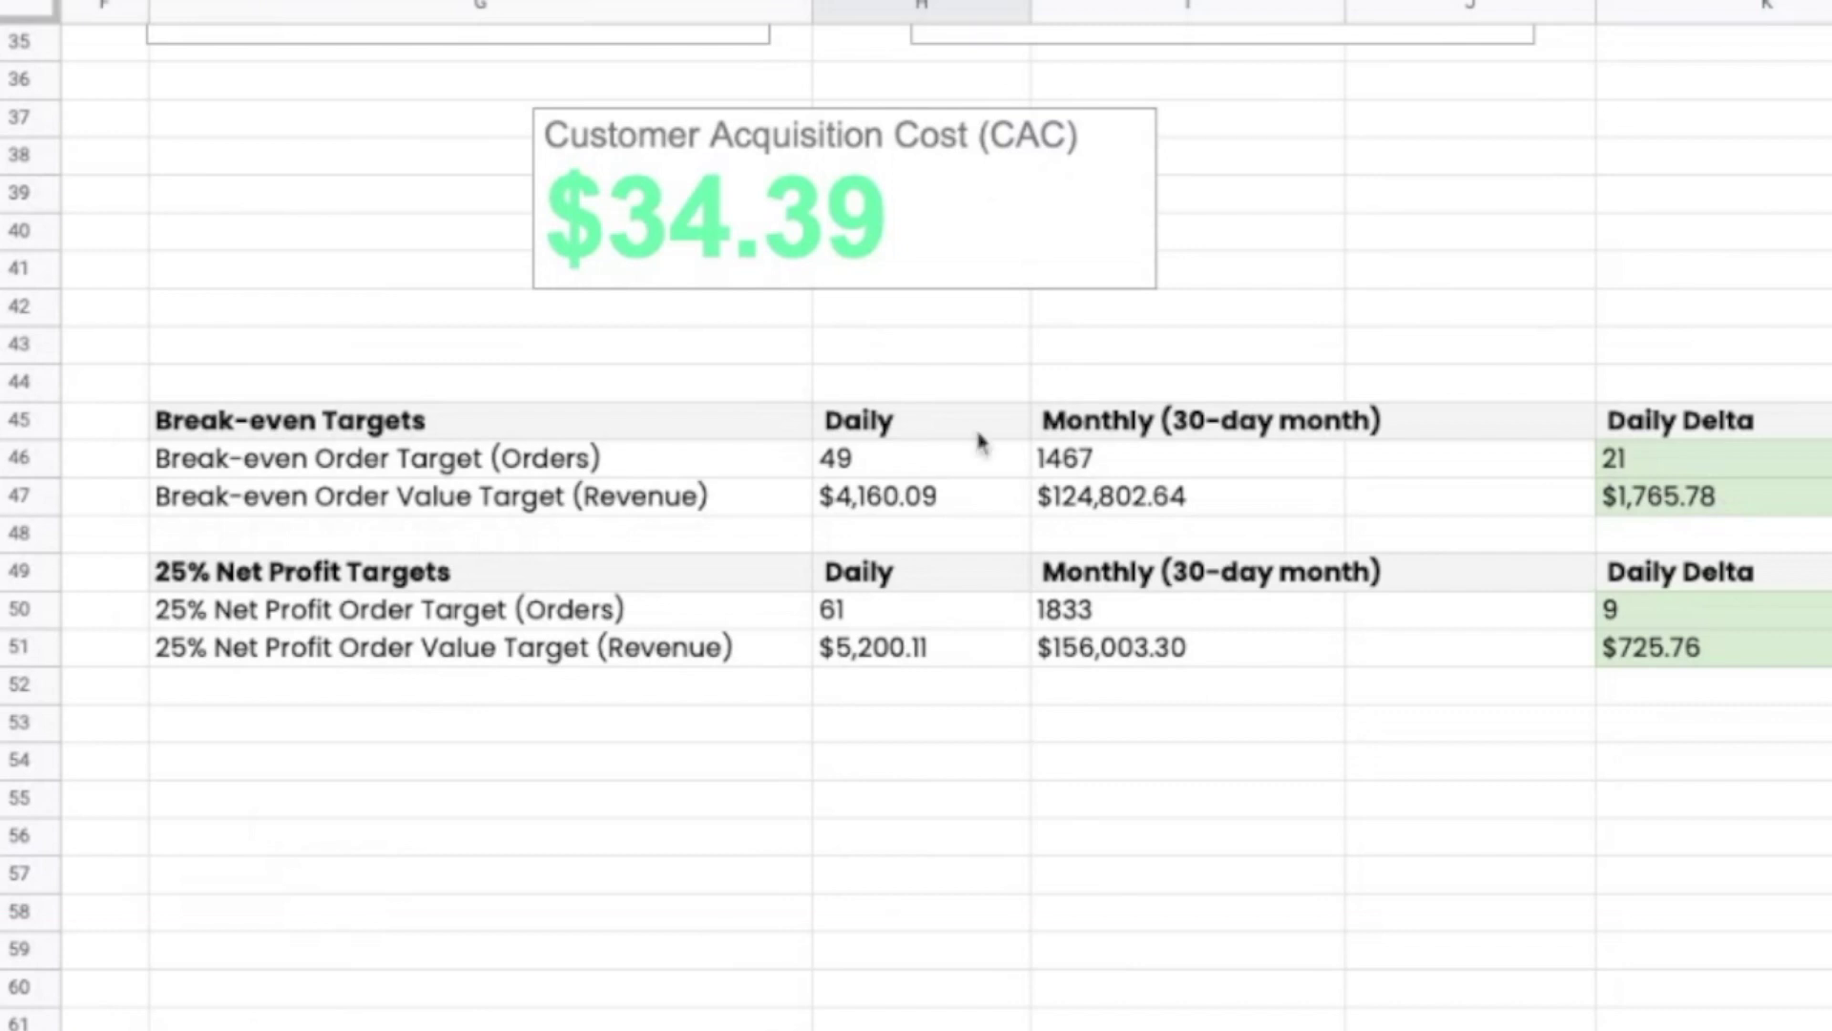
pyautogui.moveTo(513, 594); pyautogui.dragTo(1470, 611)
pyautogui.click(1072, 703)
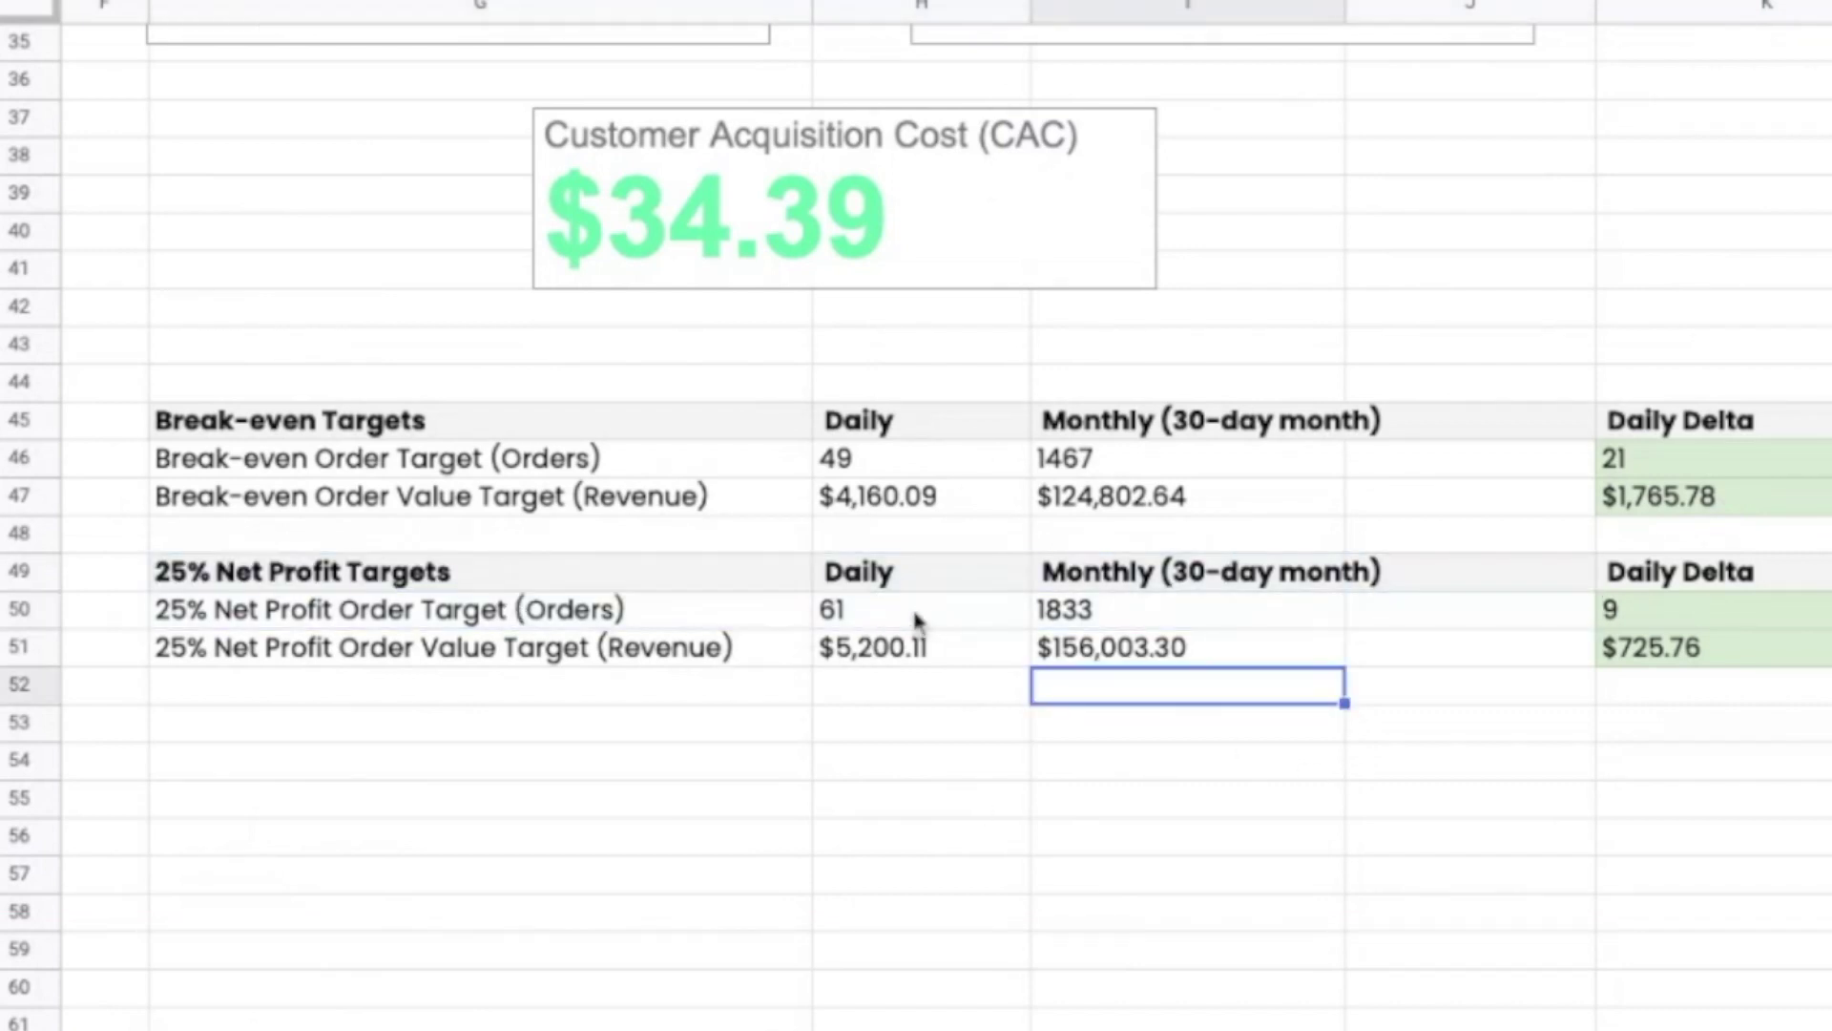
pyautogui.click(914, 621)
pyautogui.click(1105, 617)
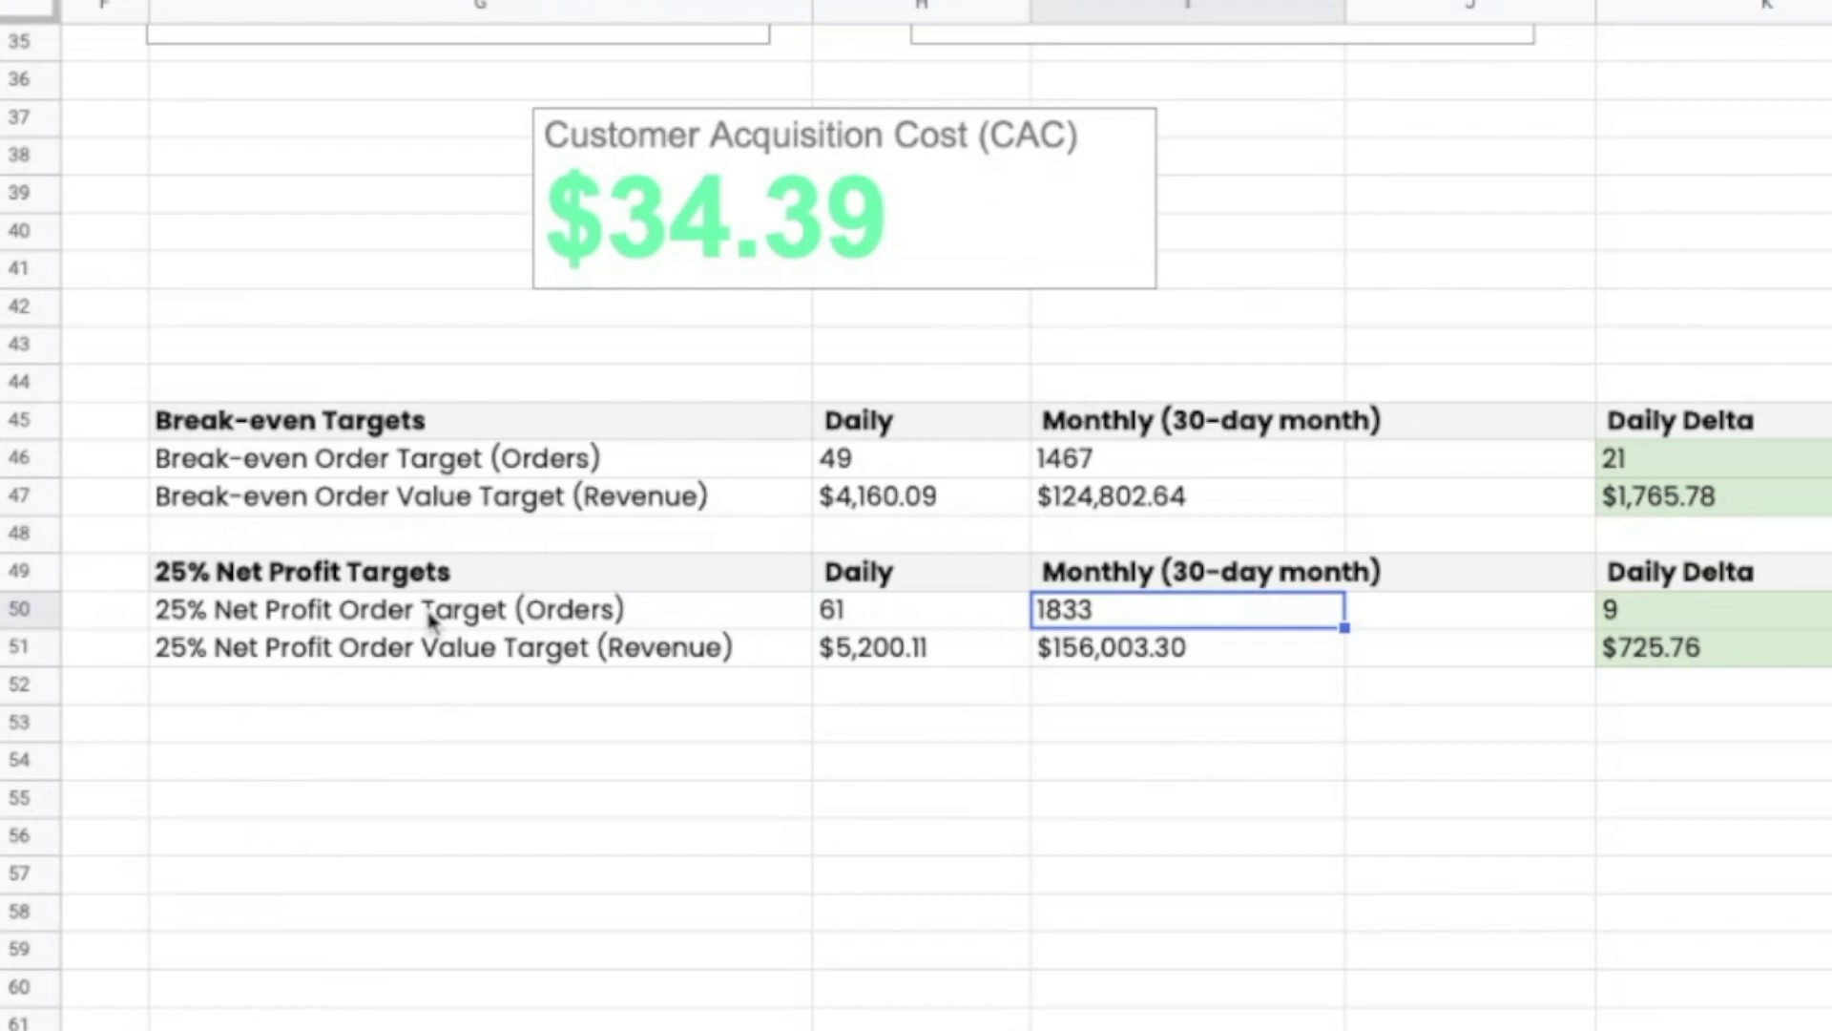
# Inspect the daily and monthly 25% net profit revenue targets and highlight H51:I51.
pyautogui.click(850, 665)
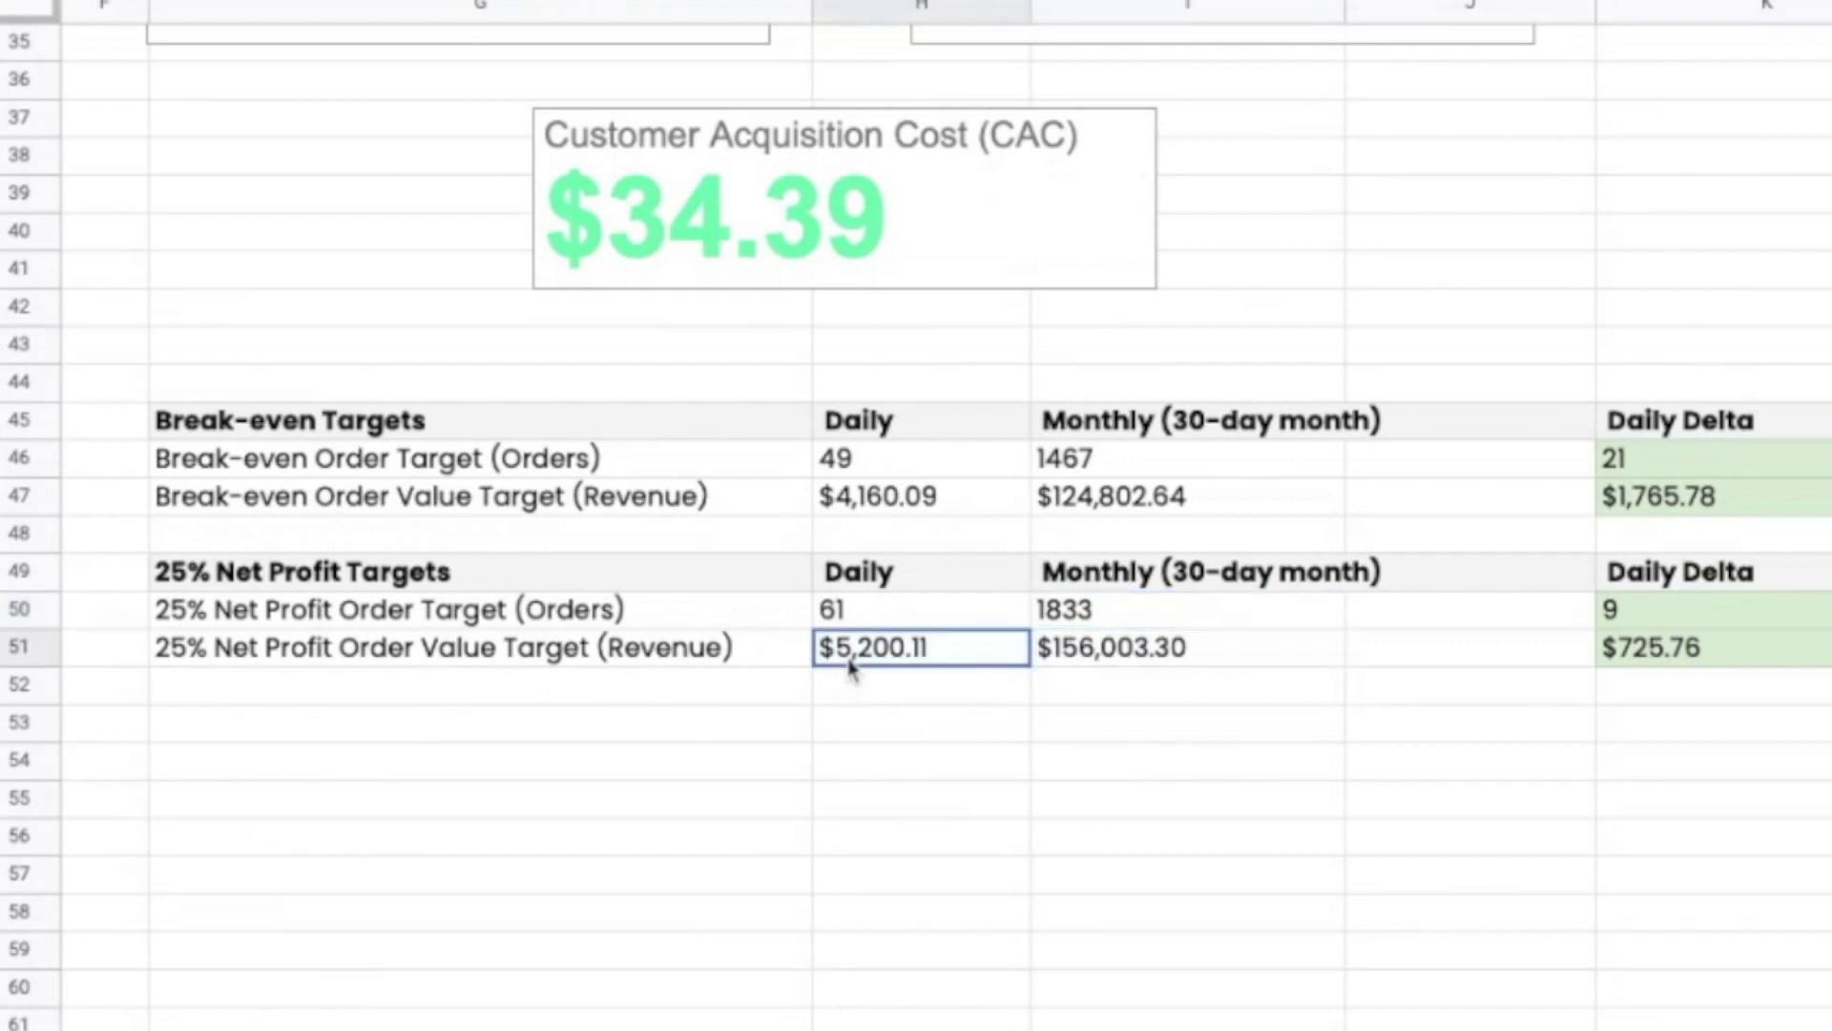
pyautogui.click(914, 579)
pyautogui.click(1069, 576)
pyautogui.click(1100, 653)
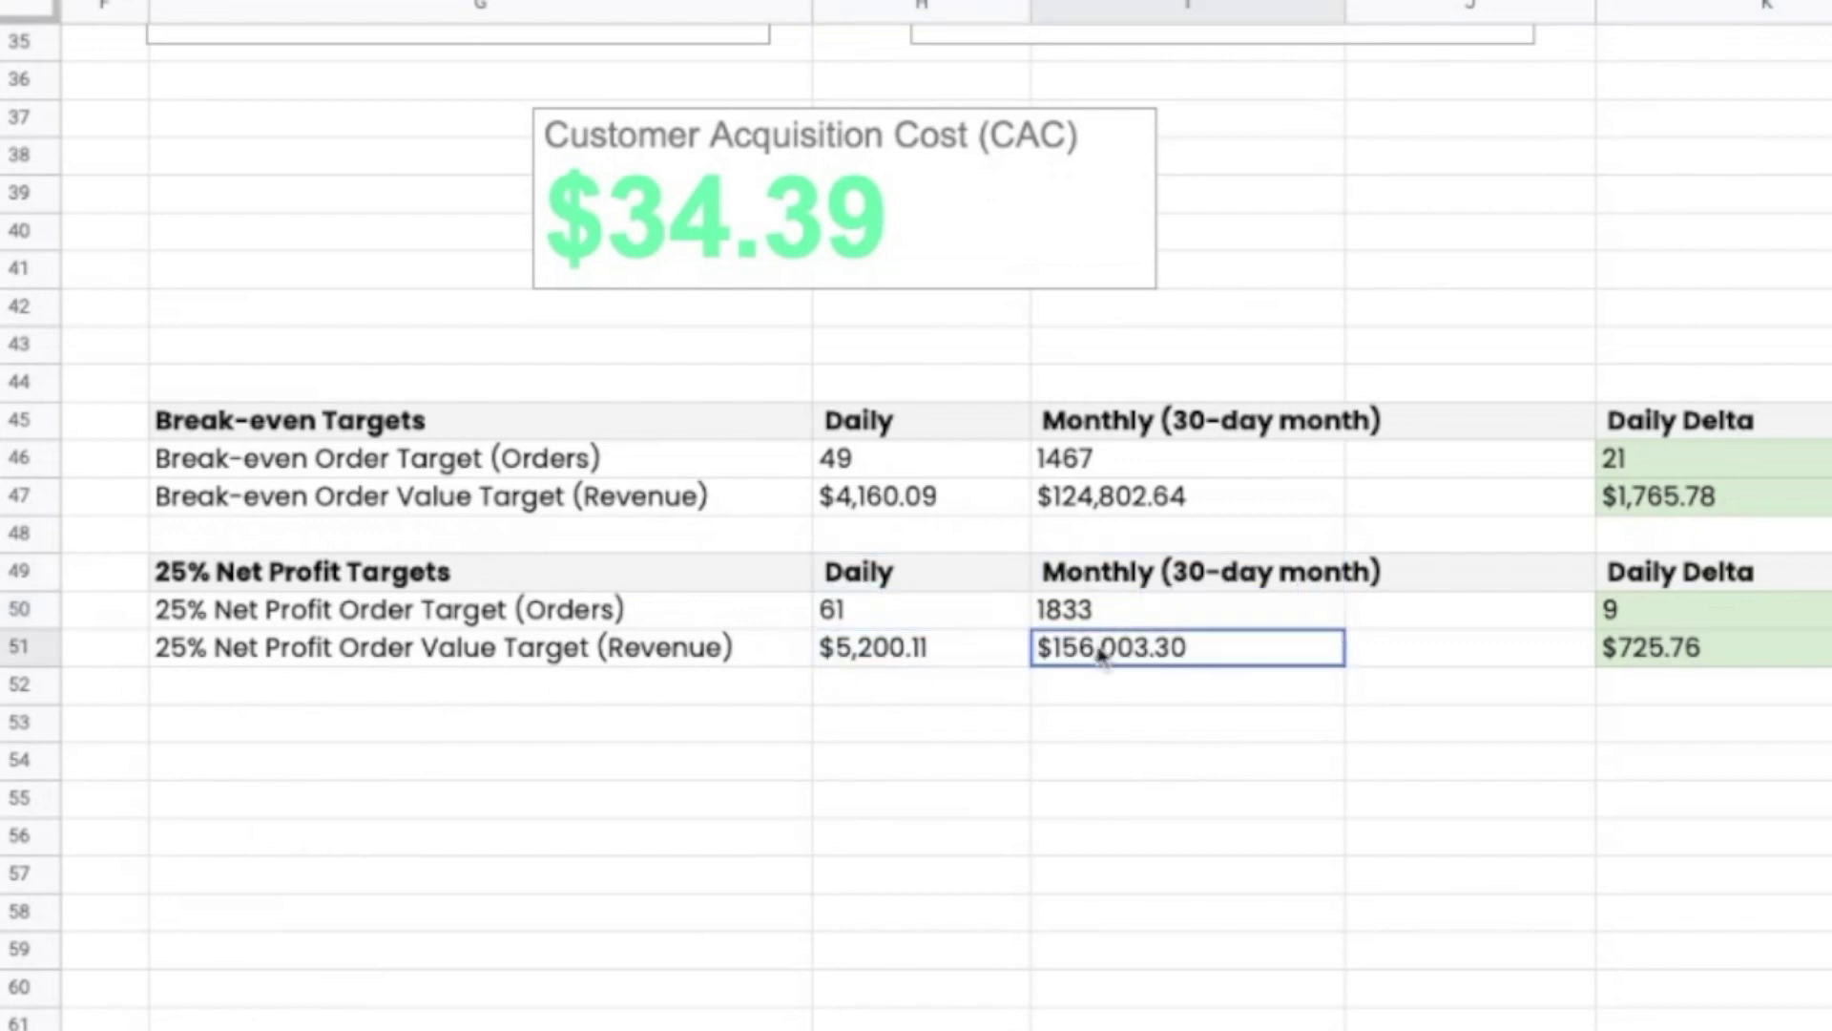
pyautogui.hotkey('shift', 'Left')
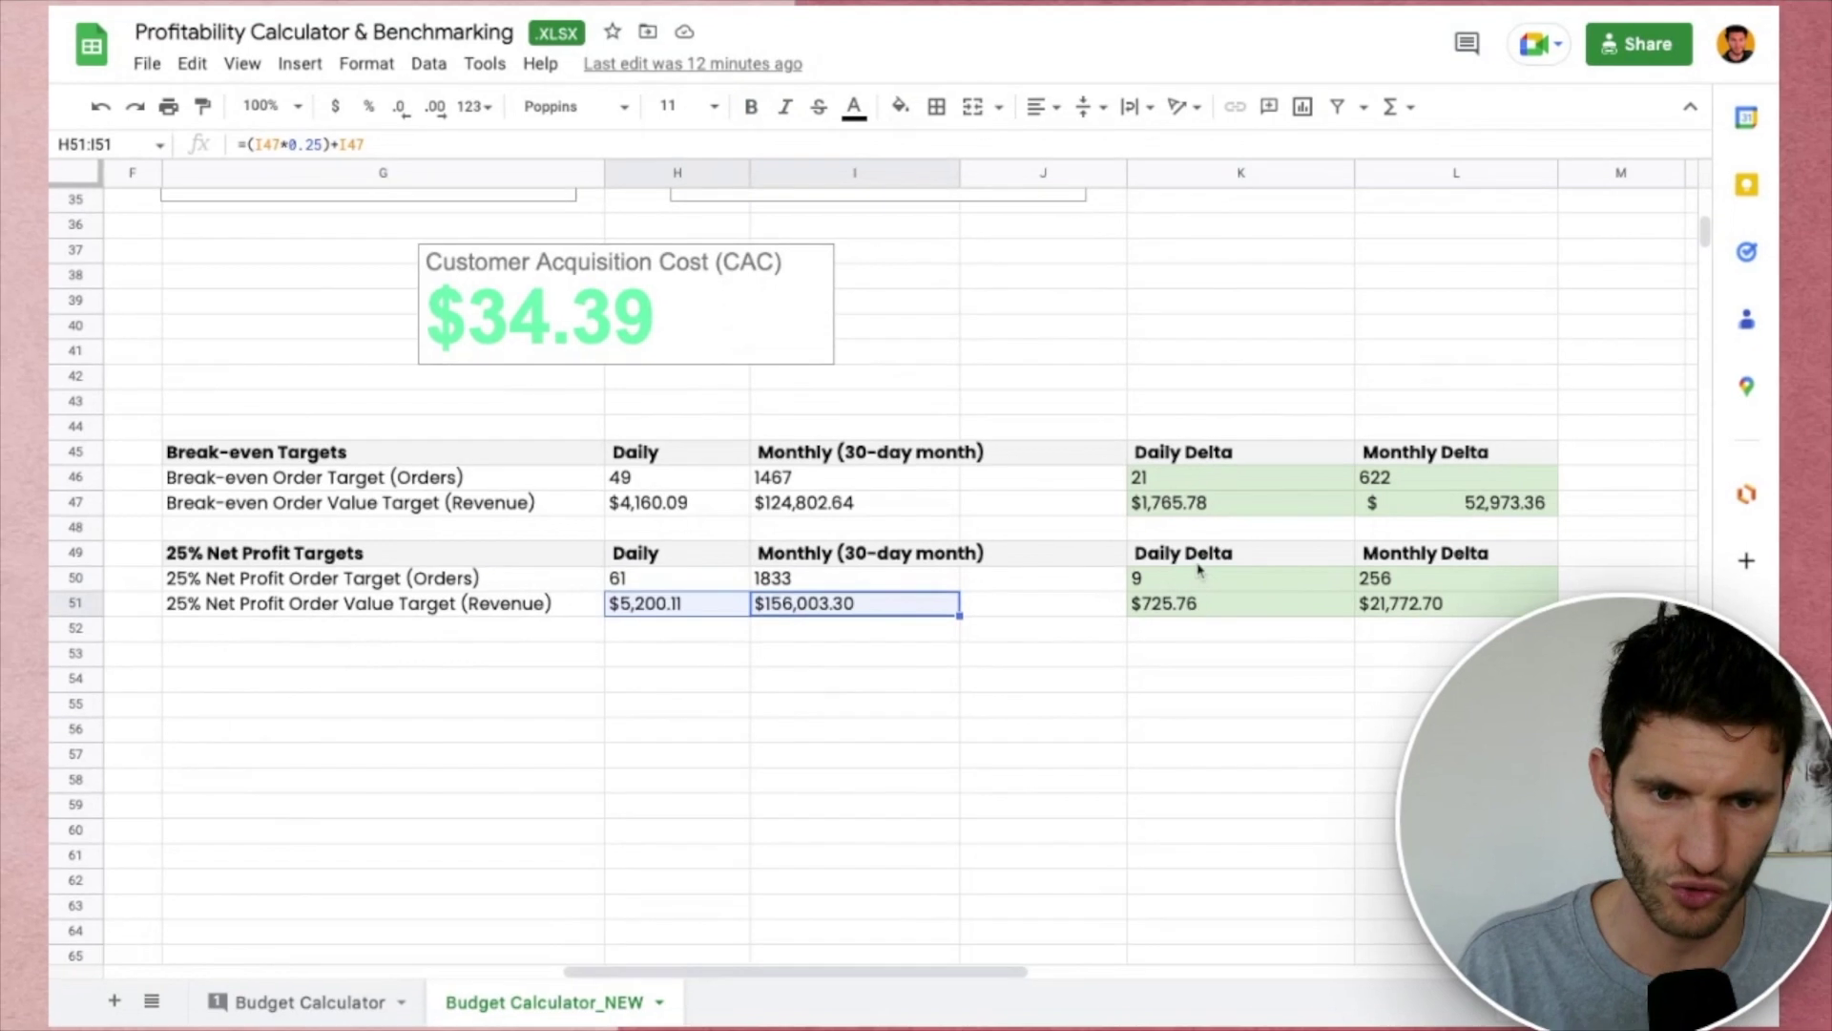
# Compare the Daily Delta heading in K49 with the Daily and Monthly target headings in H49:I49.
pyautogui.click(1201, 560)
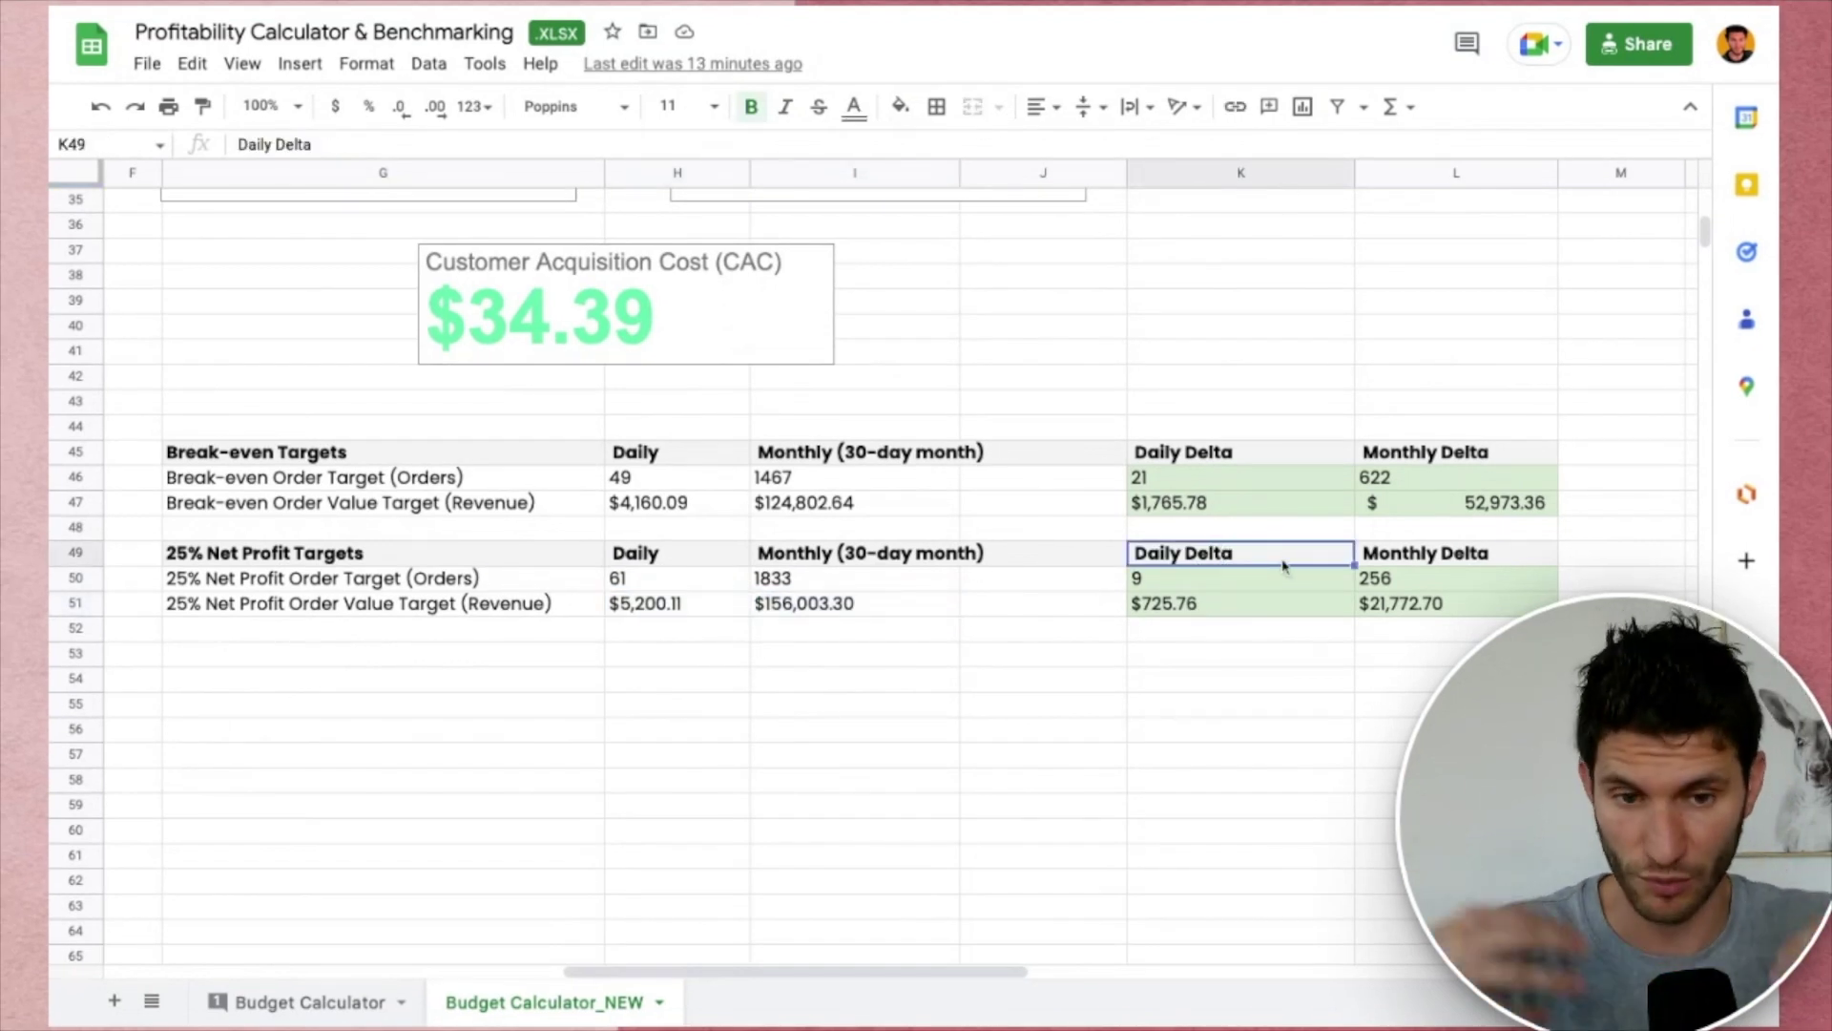
pyautogui.moveTo(683, 558); pyautogui.dragTo(953, 585)
pyautogui.click(740, 552)
pyautogui.click(837, 563)
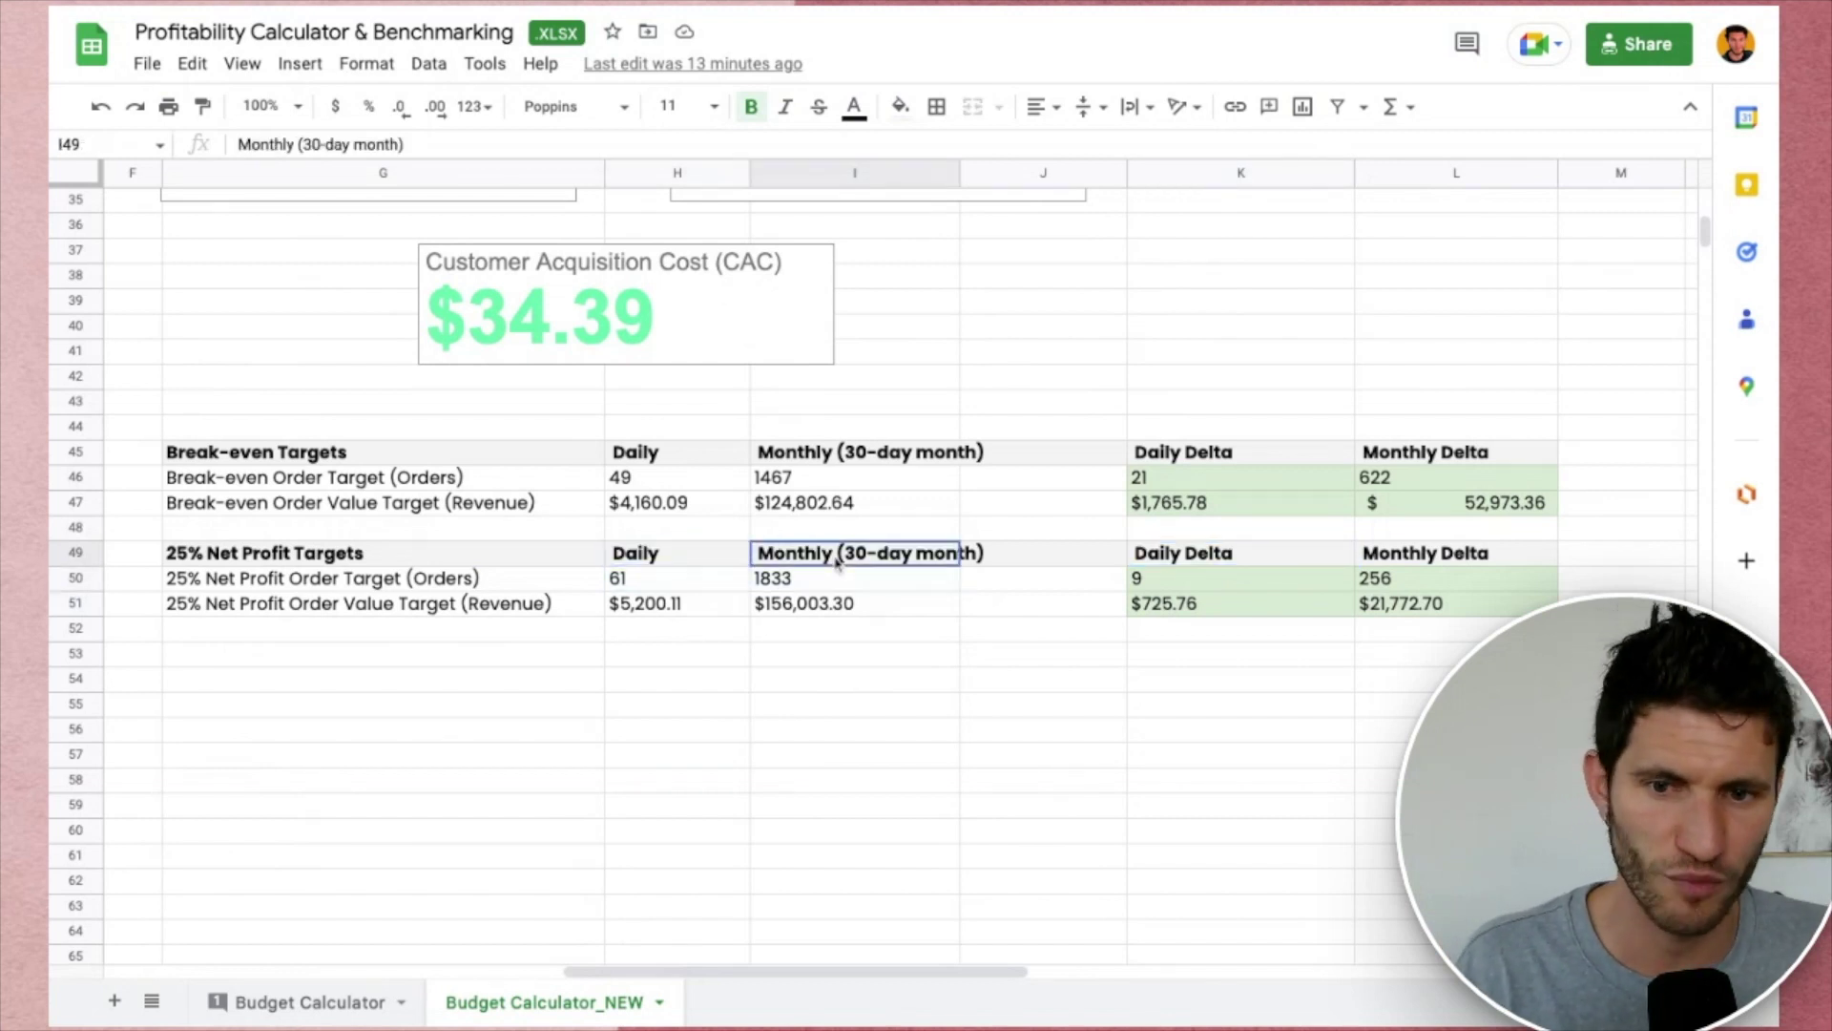
# Inspect the order Daily Delta formula in K50 against the 25% net profit order target in row 50.
pyautogui.click(1200, 589)
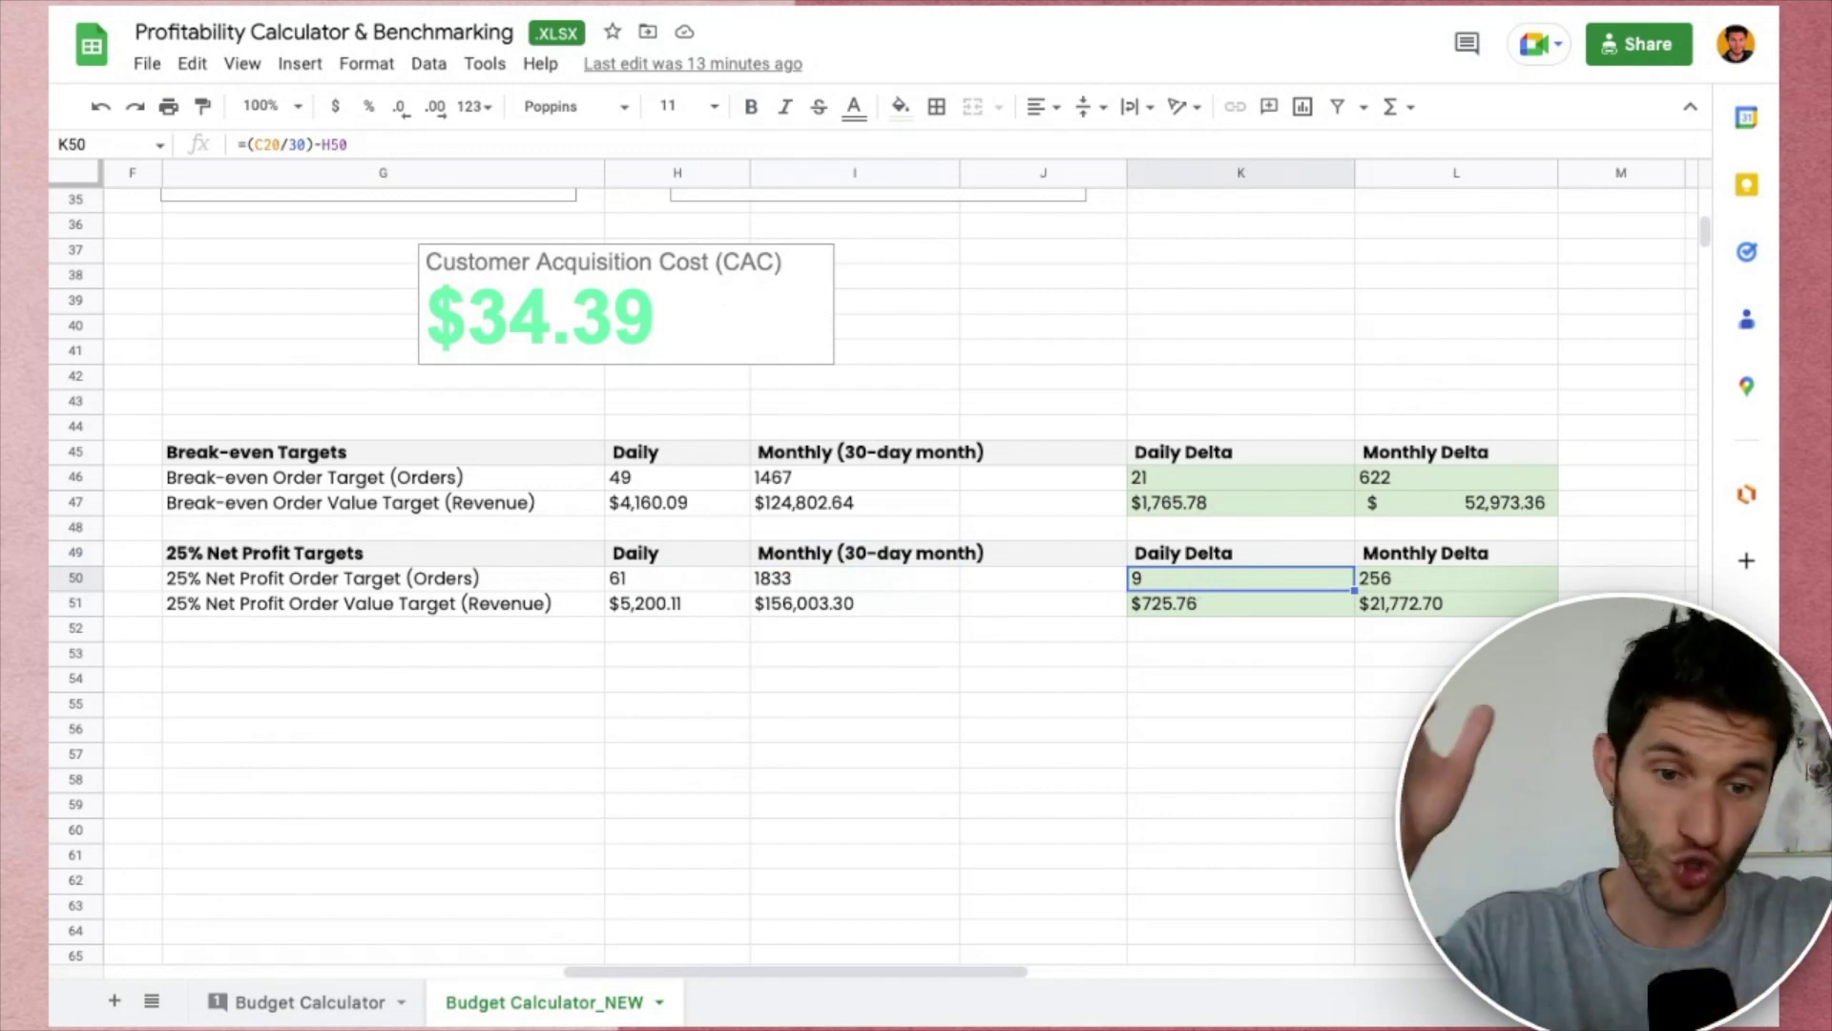
pyautogui.click(641, 578)
pyautogui.click(248, 579)
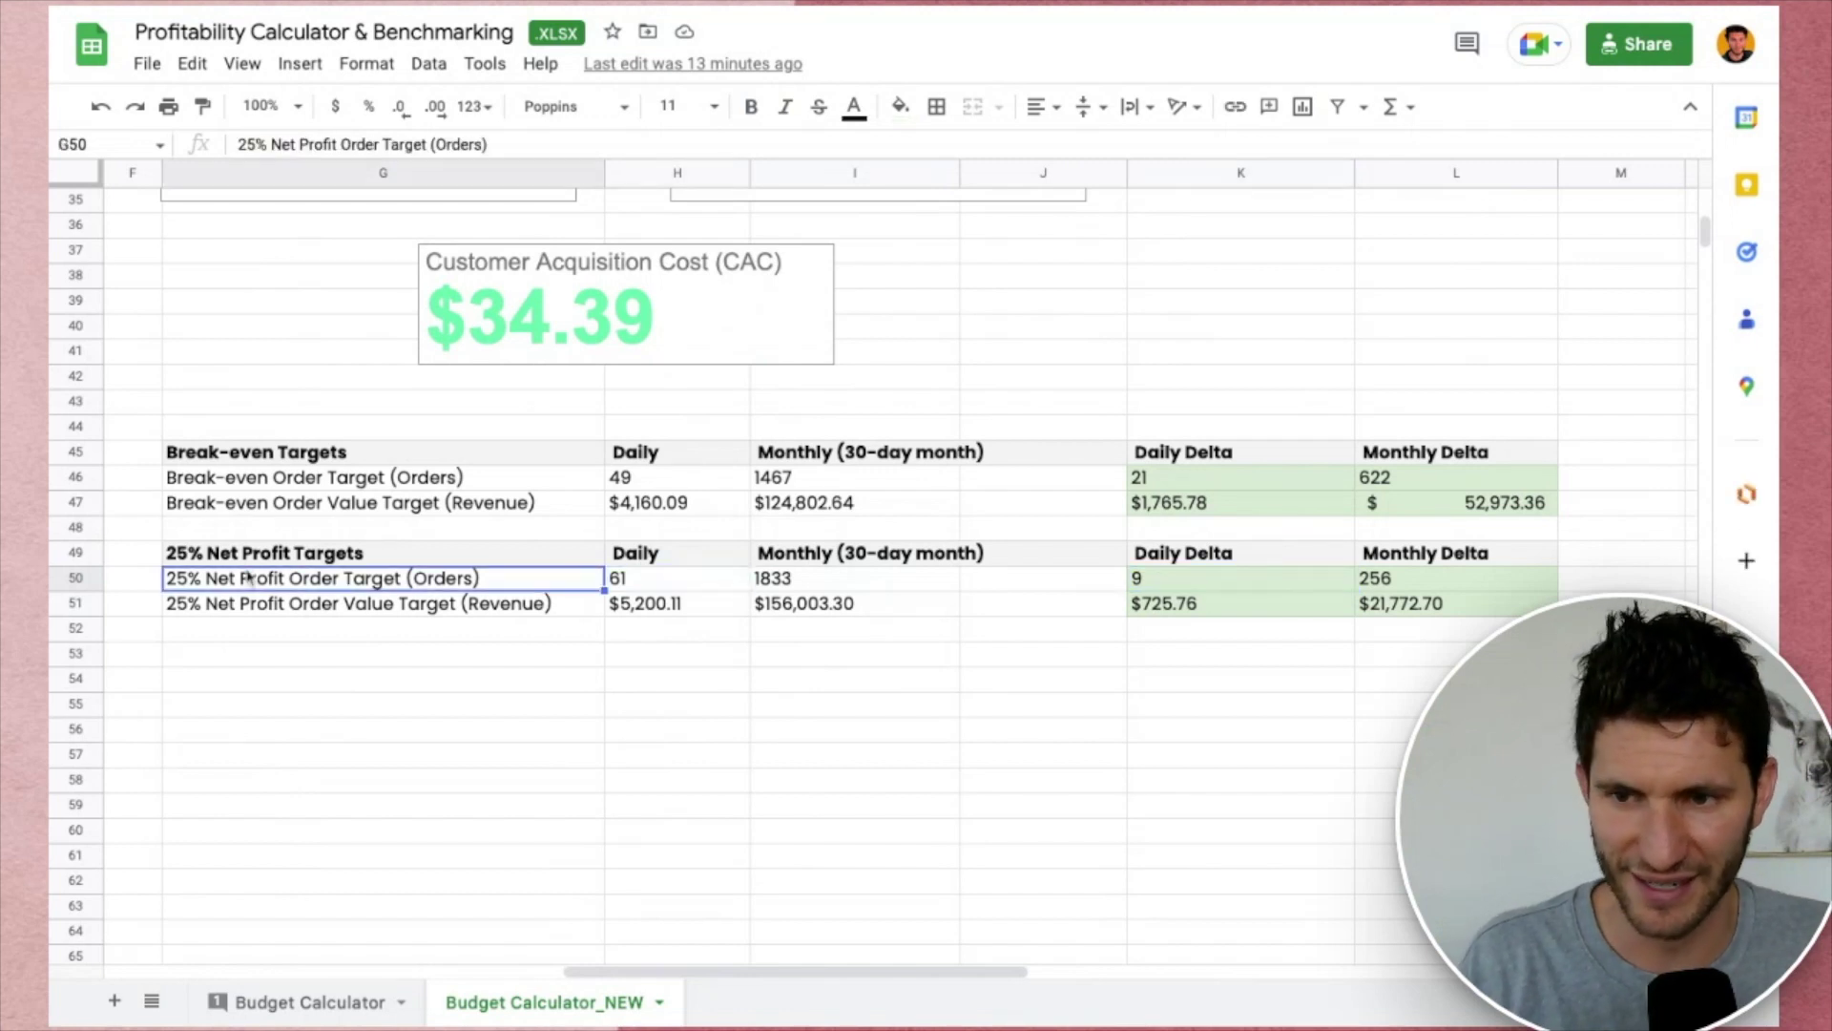
pyautogui.click(1065, 660)
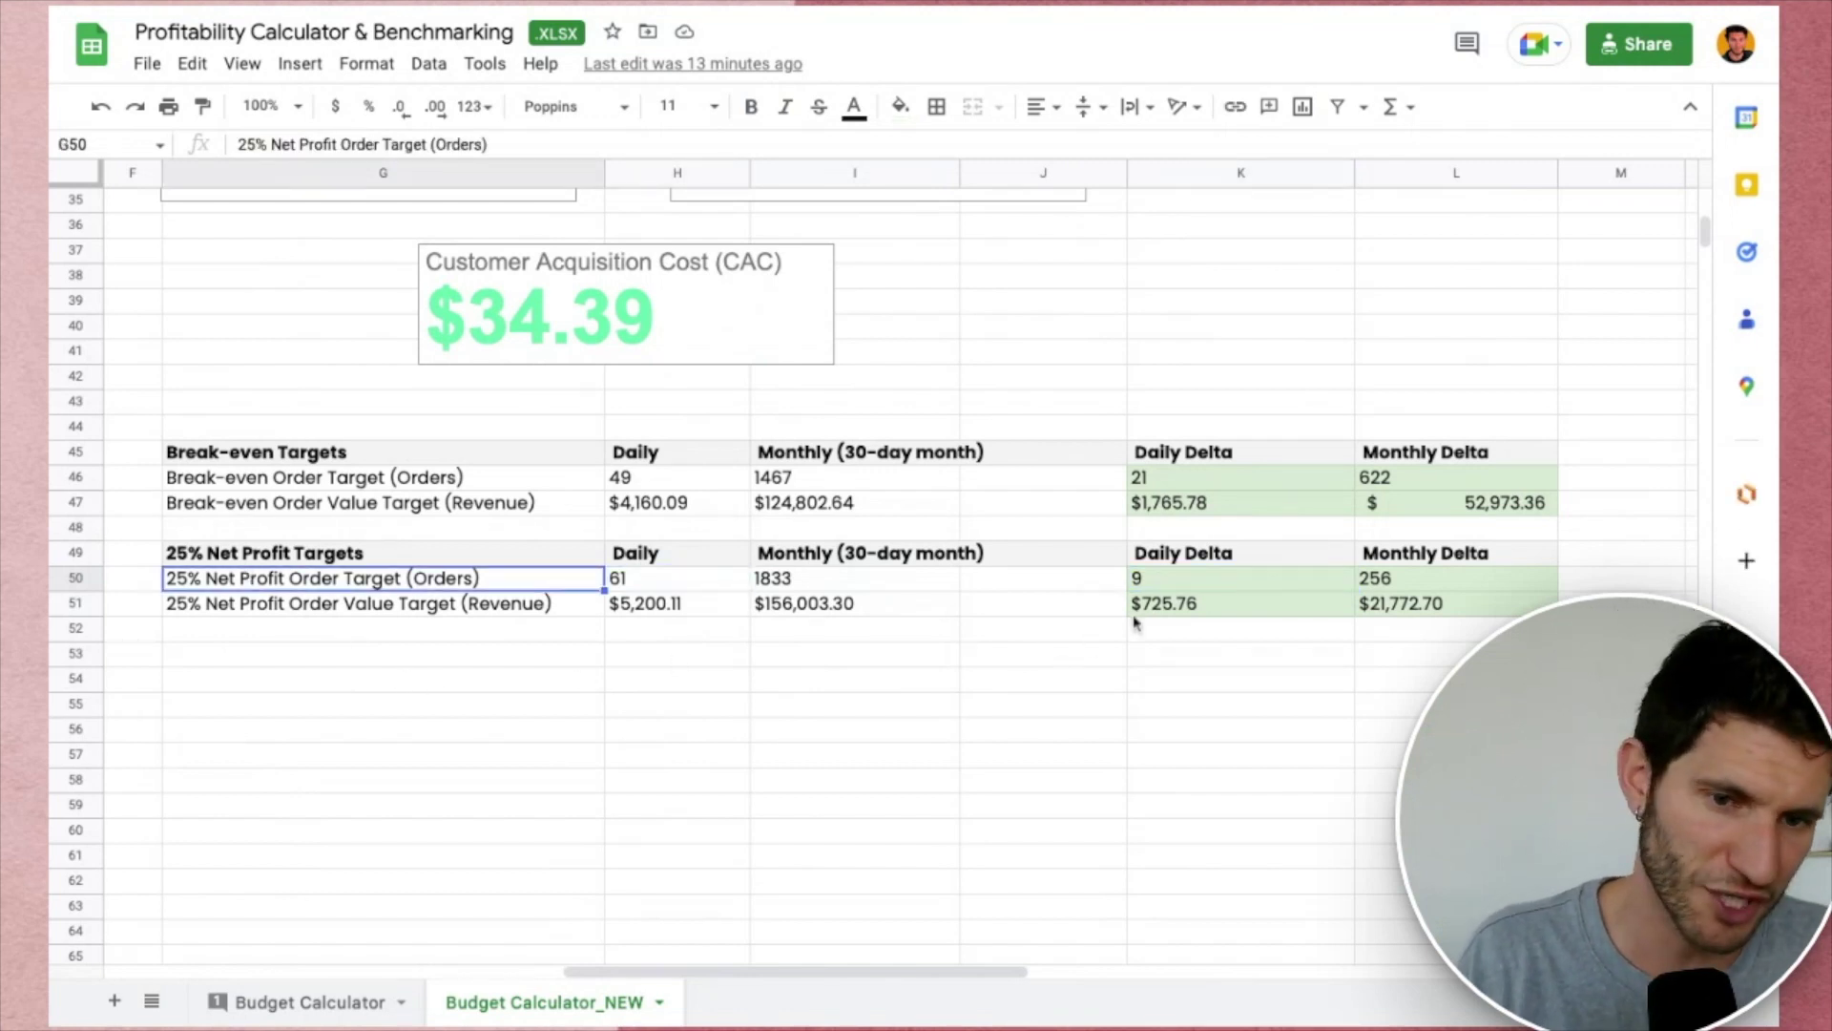
pyautogui.click(1188, 585)
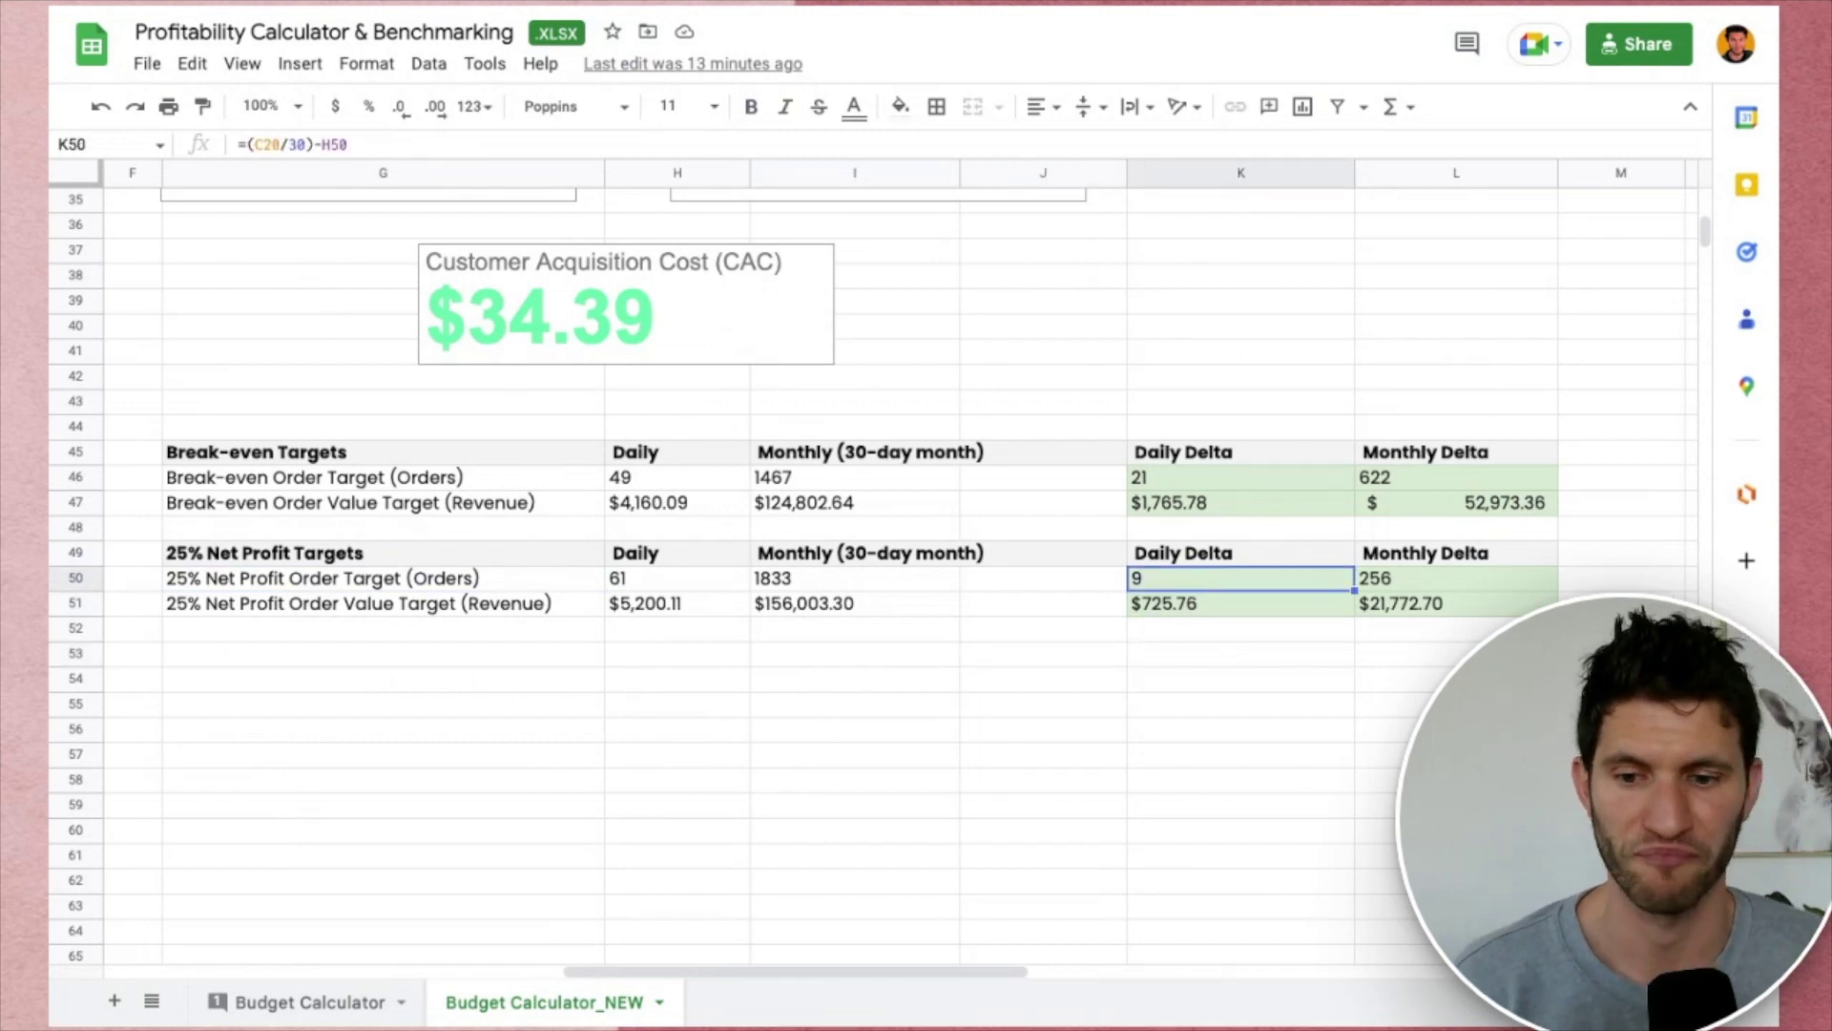
# Look back over the Step 3 Insights metrics, then the Step 1 Inputs and Expenses sections of the calculator.
pyautogui.scroll(1, 805, 415)
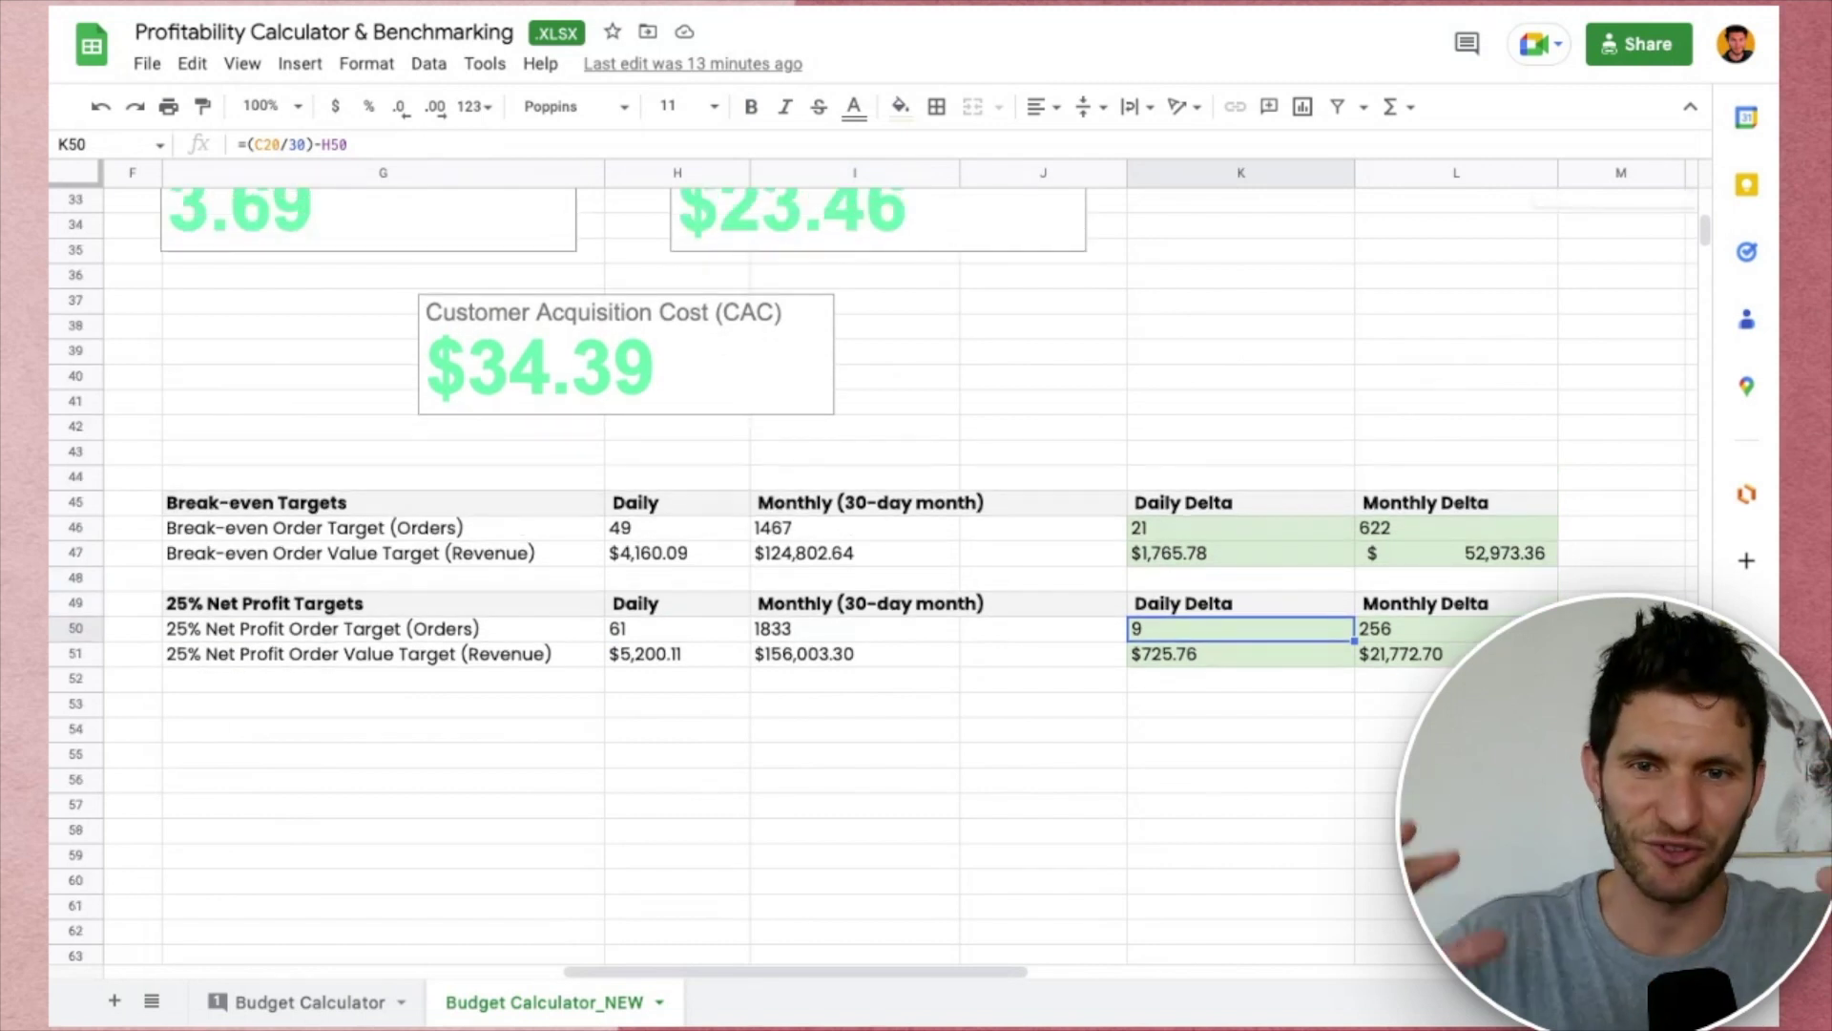
pyautogui.scroll(10, 1110, 472)
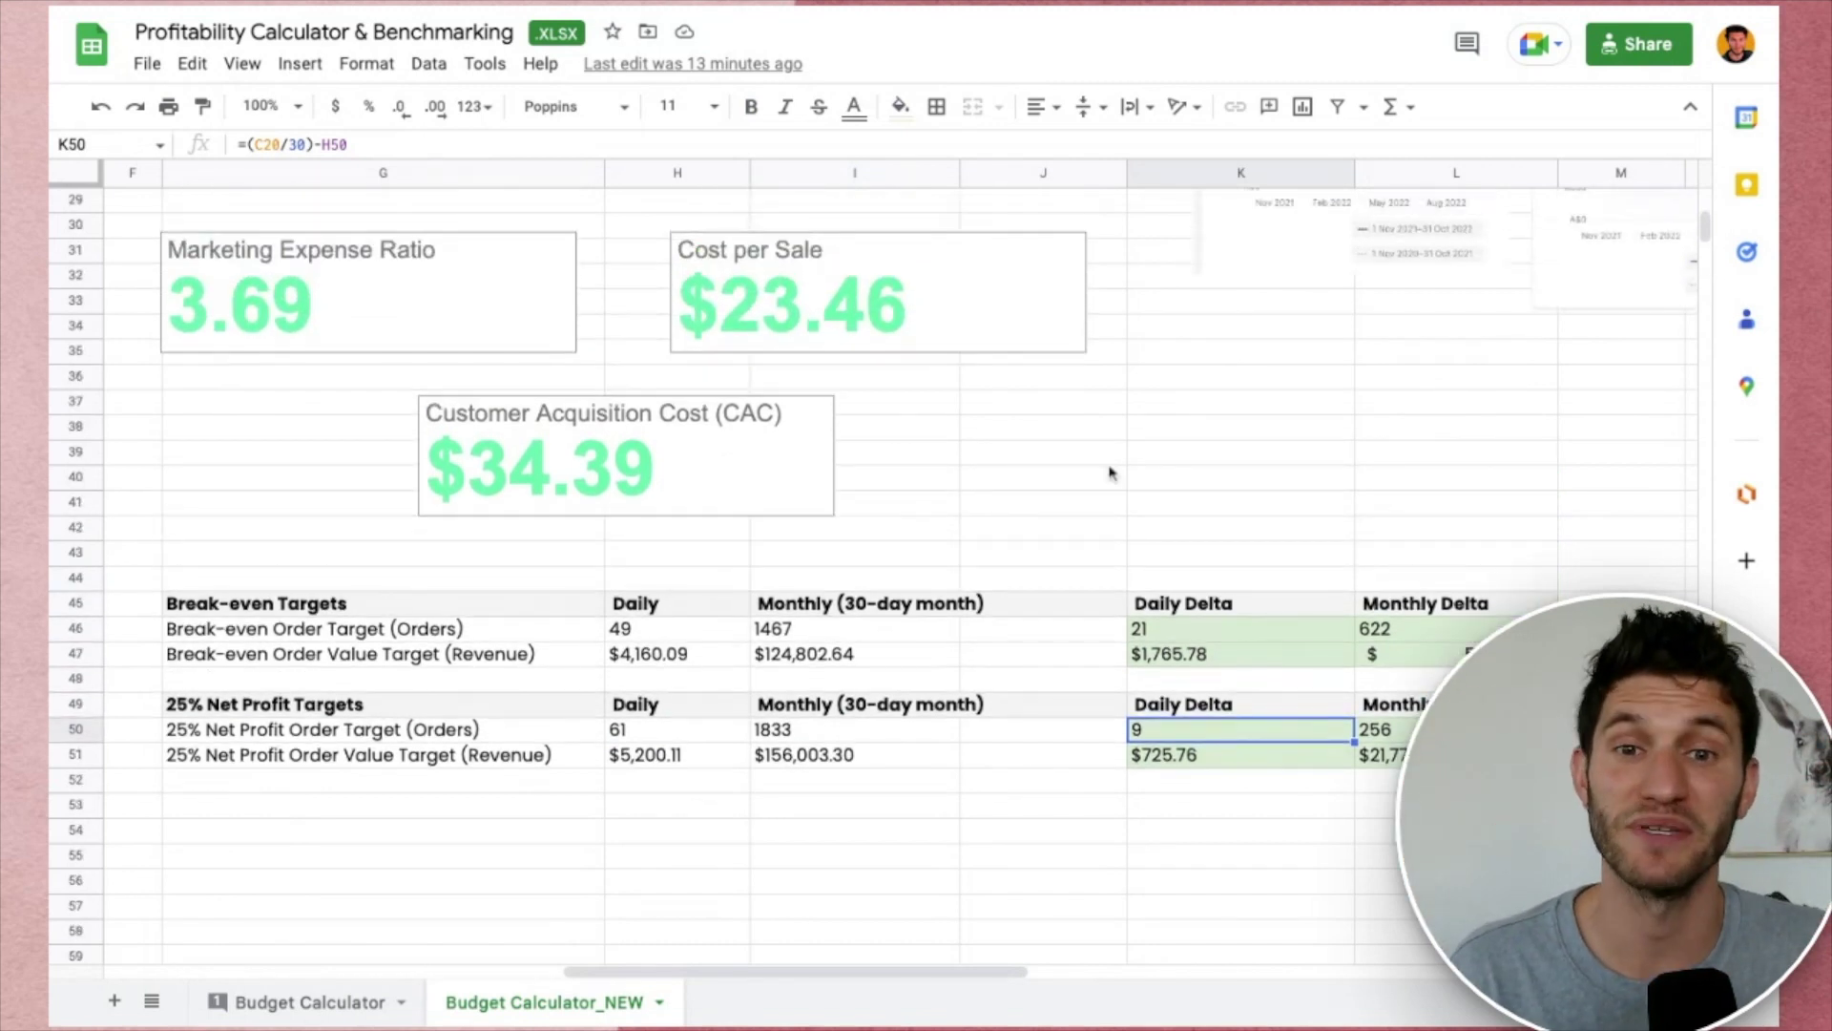
pyautogui.scroll(3, 1110, 472)
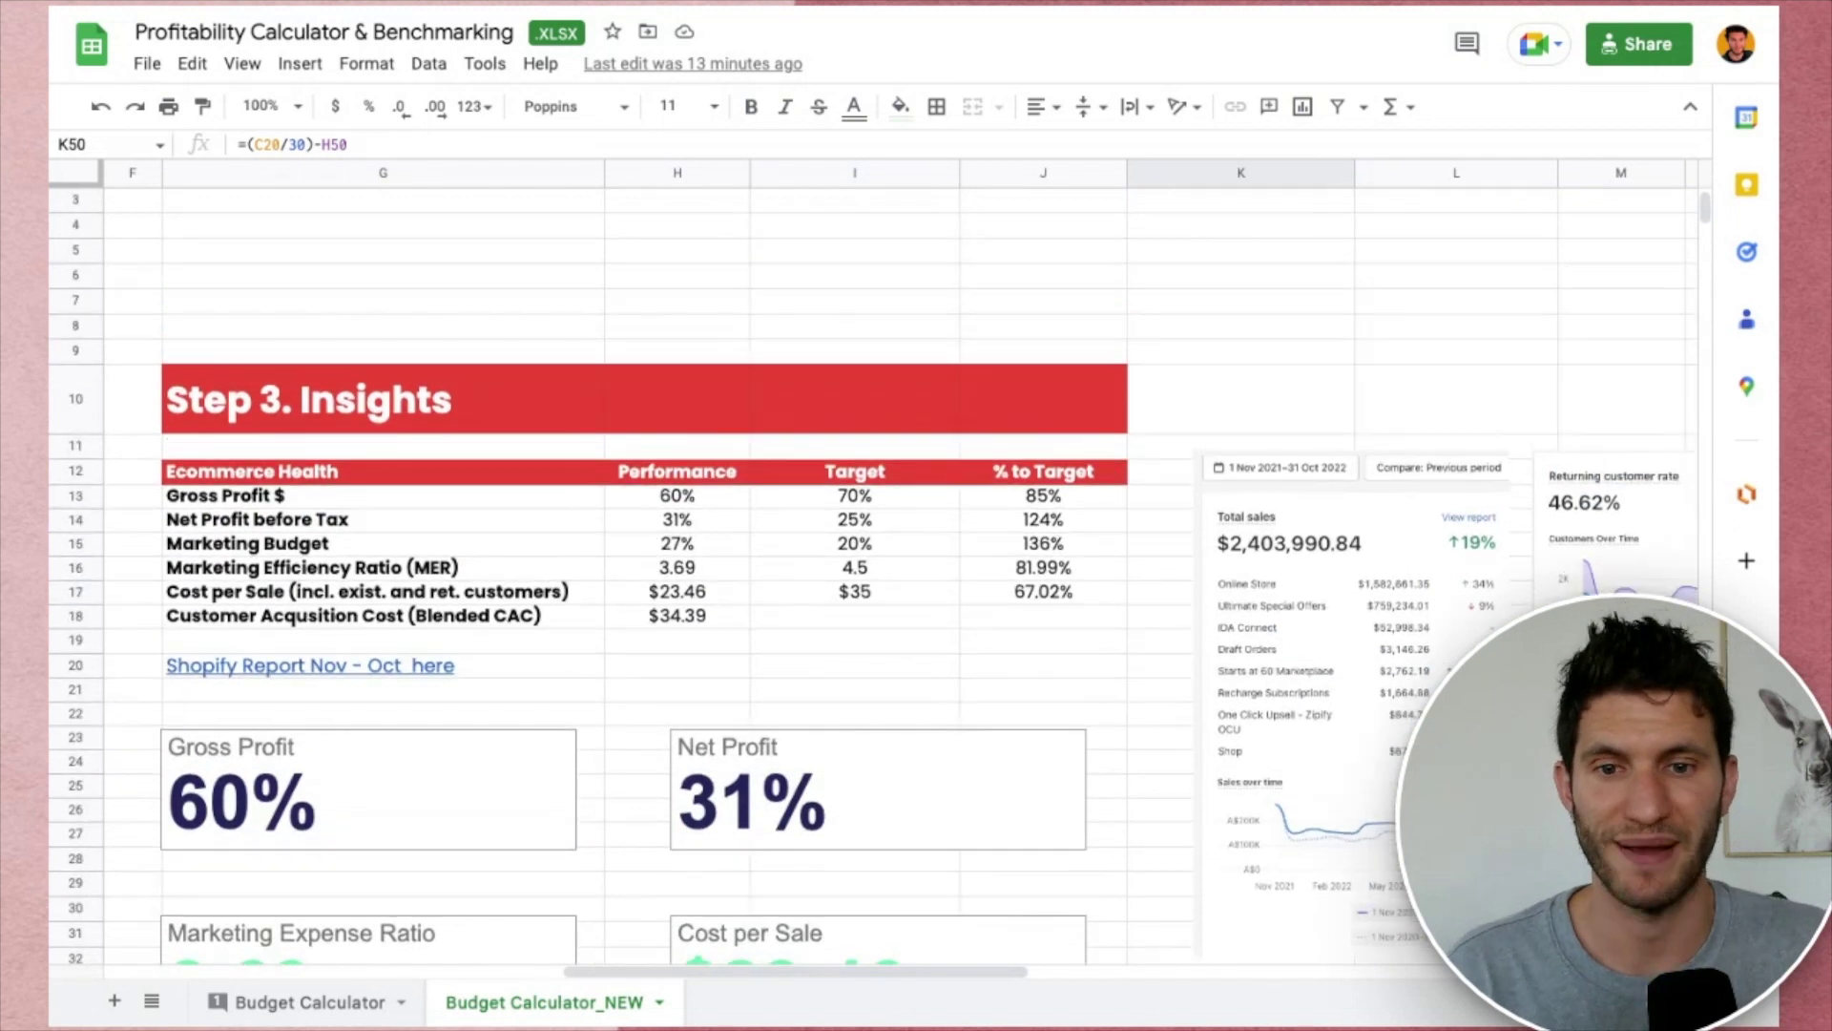
pyautogui.scroll(-1, 873, 572)
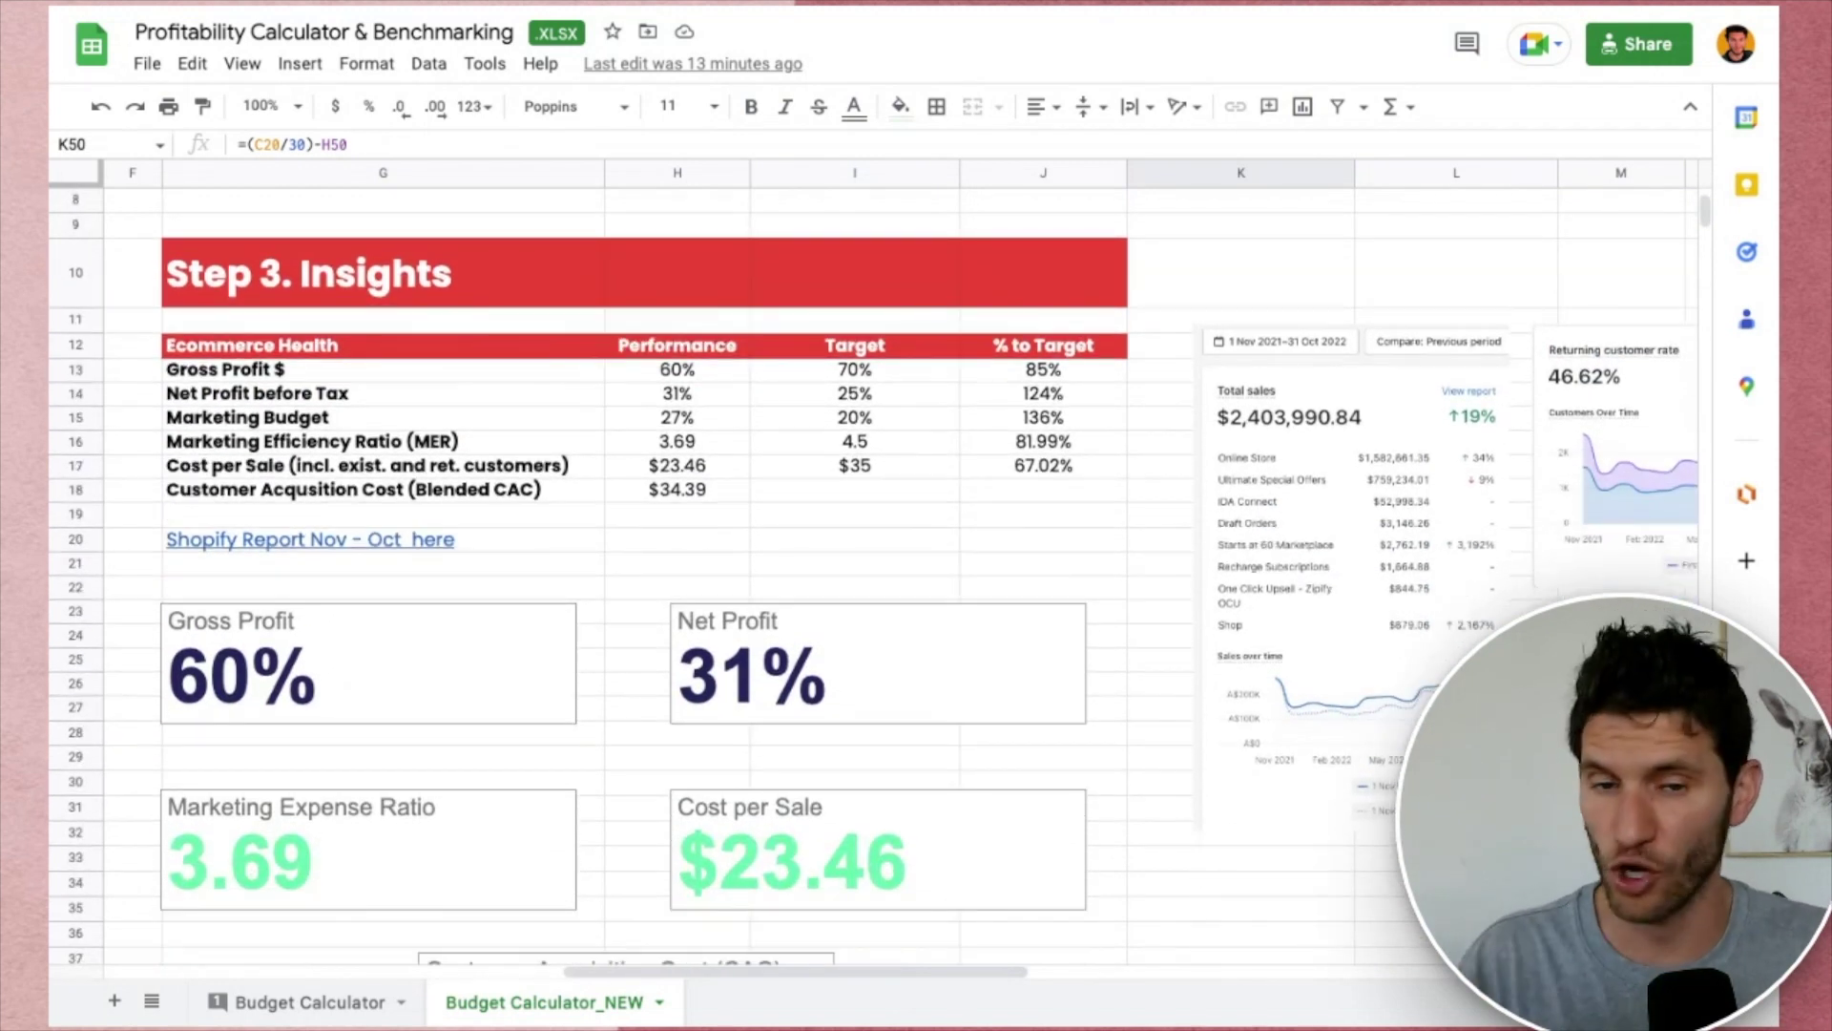
pyautogui.hscroll(-6, 902, 570)
pyautogui.scroll(2, 782, 699)
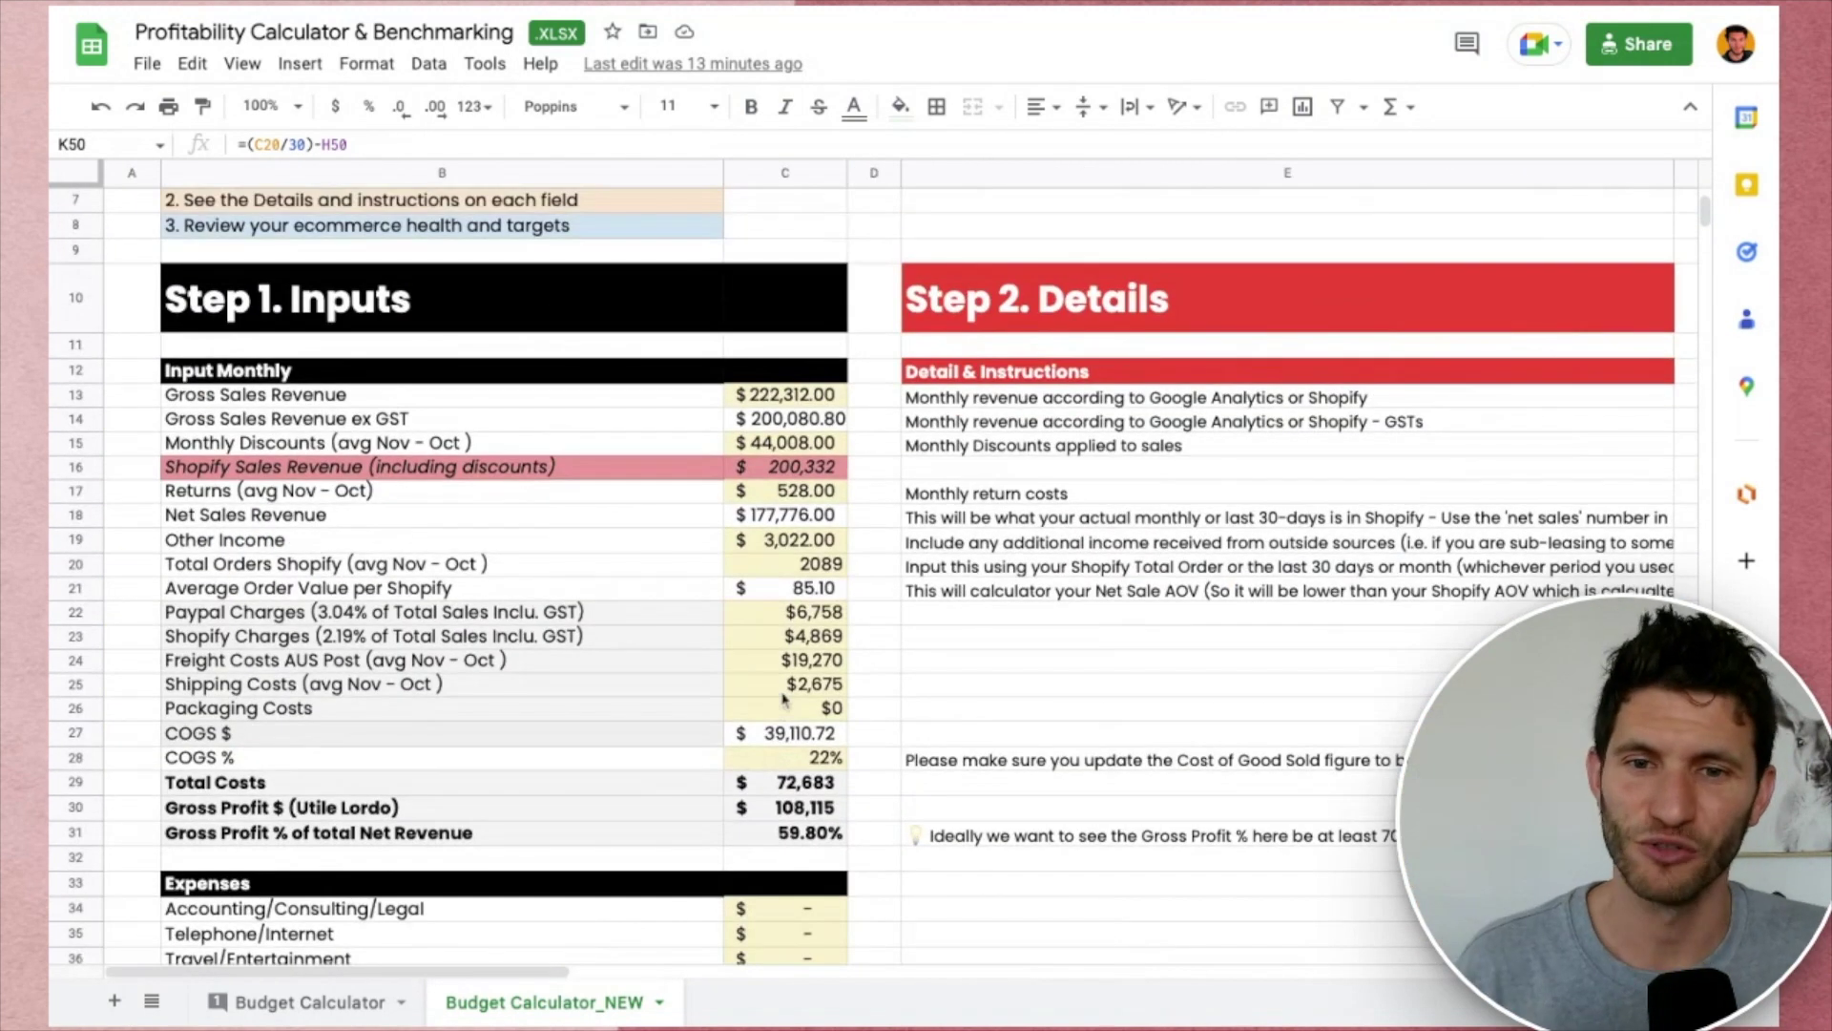
pyautogui.scroll(-6, 782, 699)
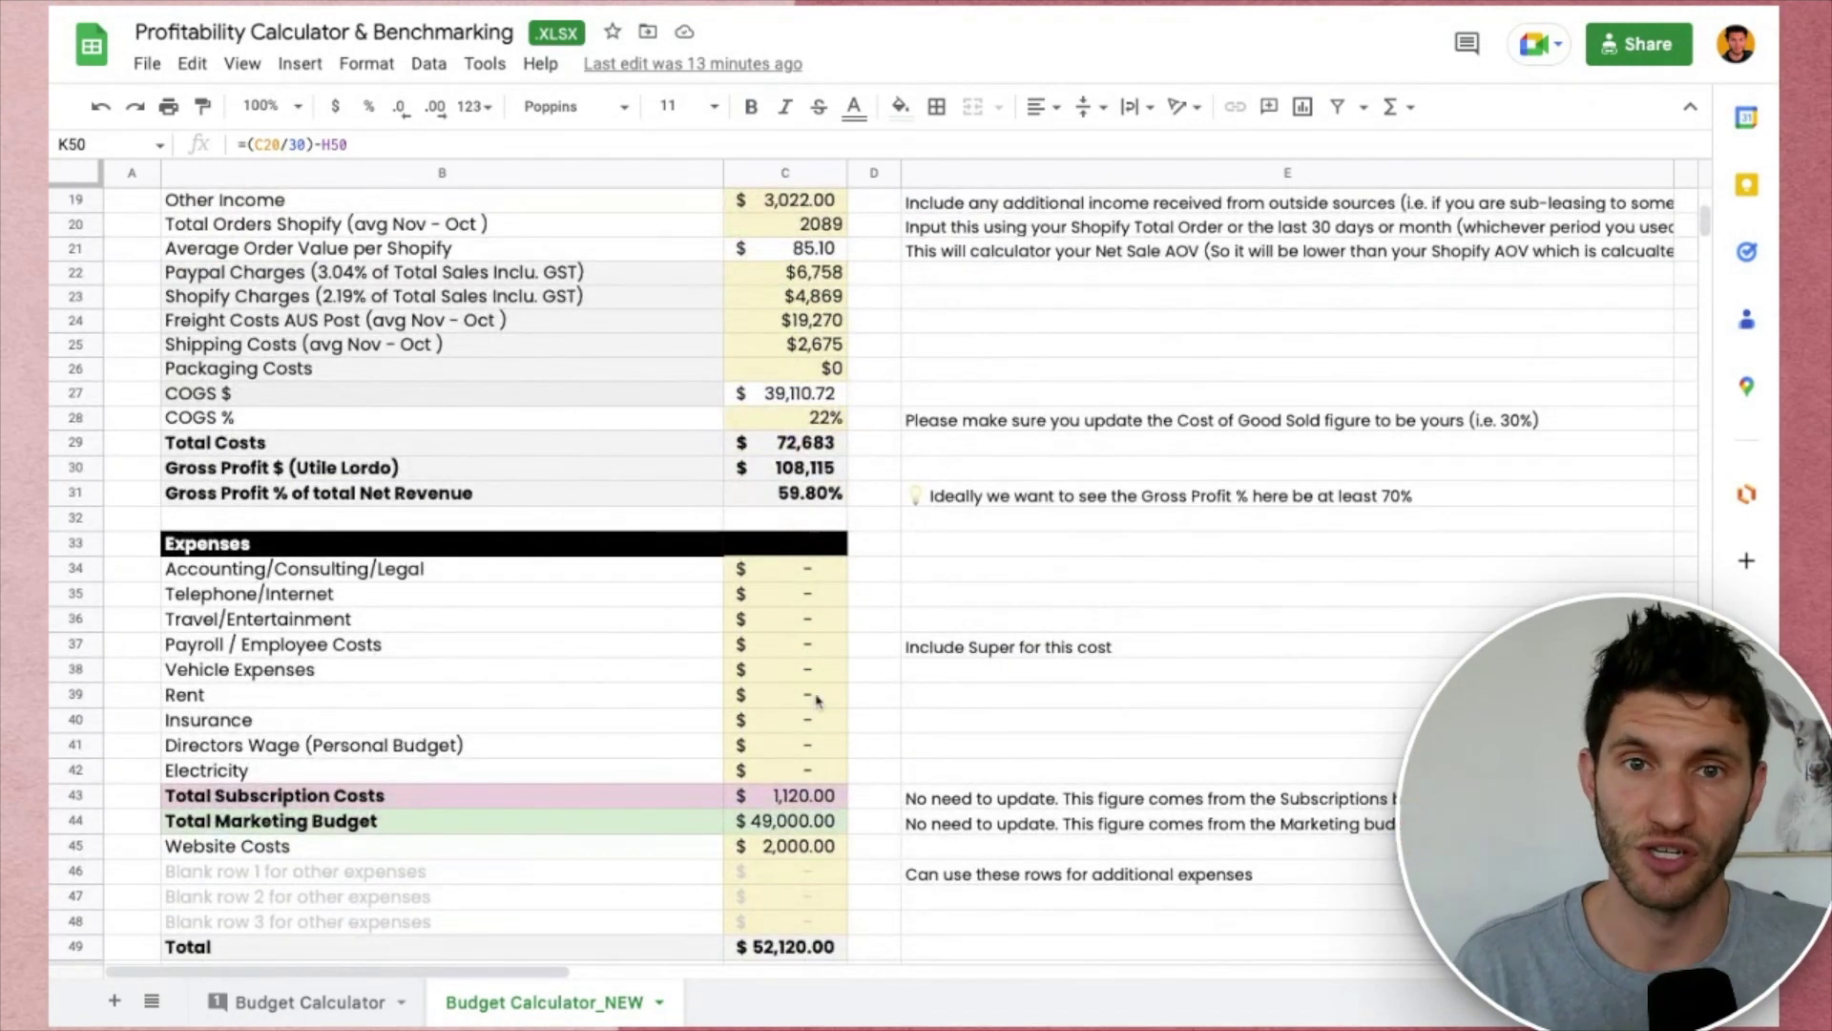
pyautogui.scroll(10, 817, 700)
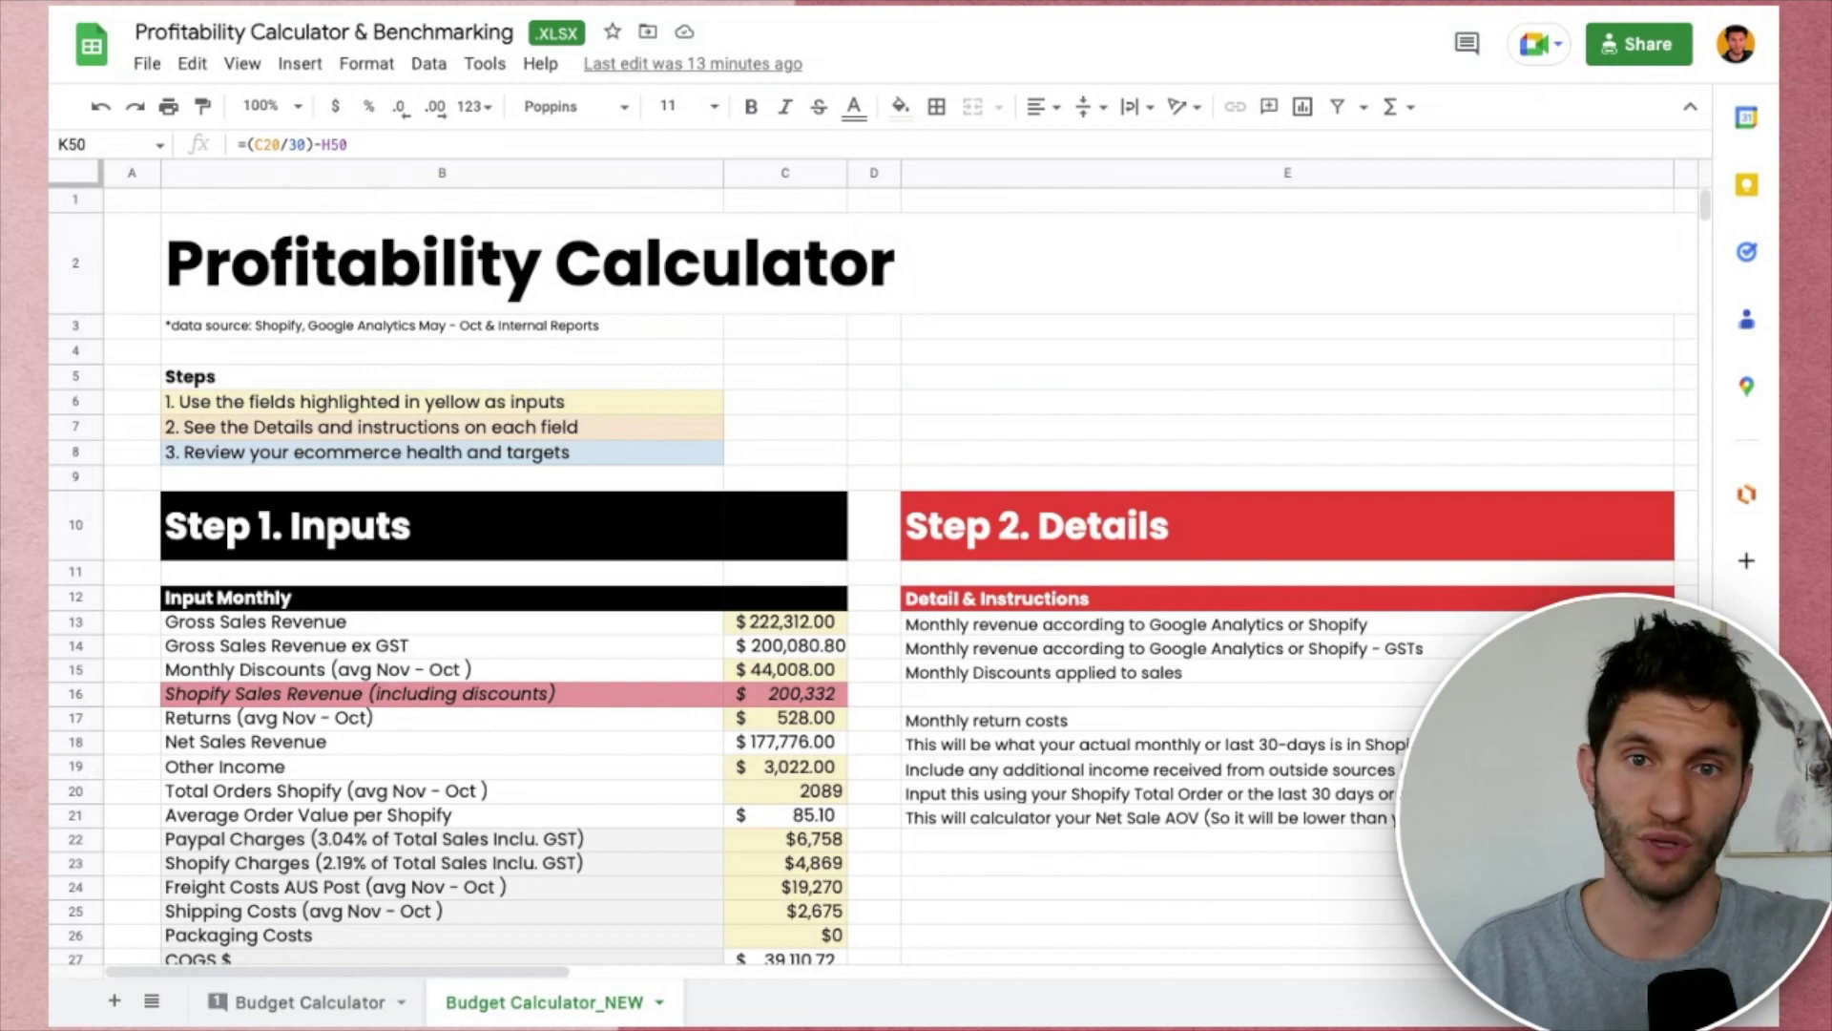
pyautogui.scroll(-2, 889, 514)
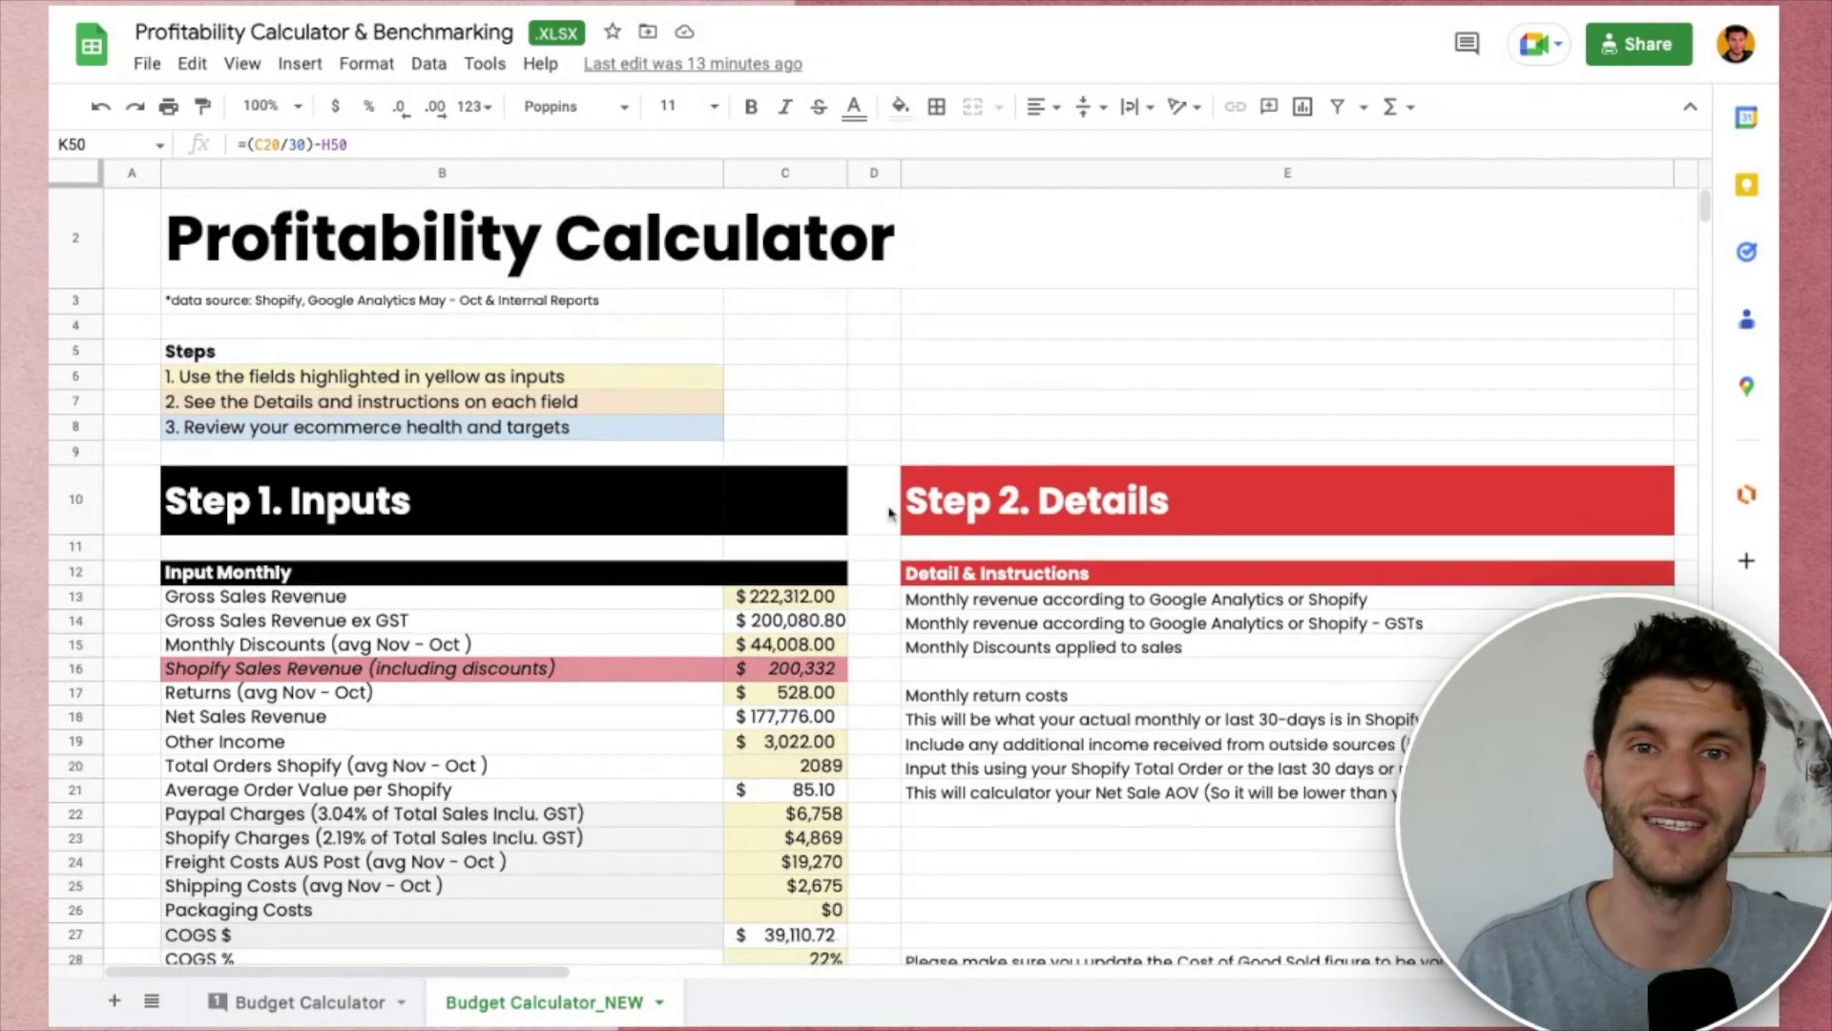